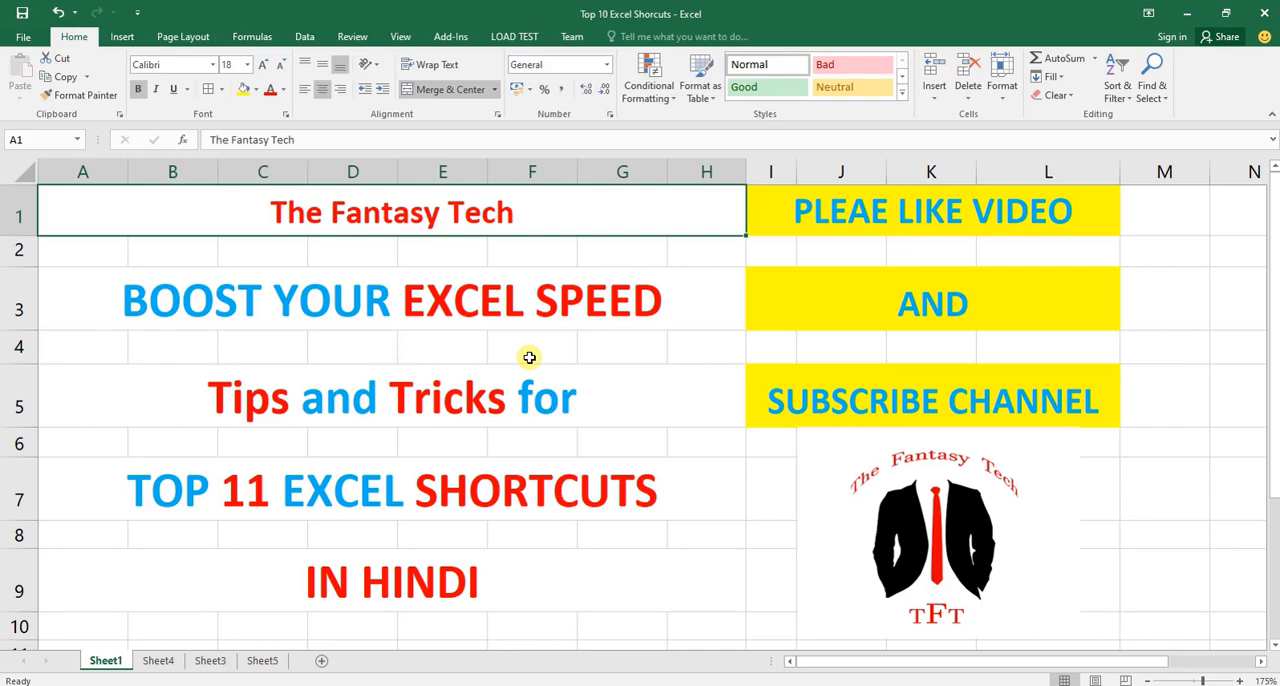
# Switch to Sheet4 and select the whole list of topics in A2:A12.
pyautogui.hotkey('ctrl', 'pagedown')
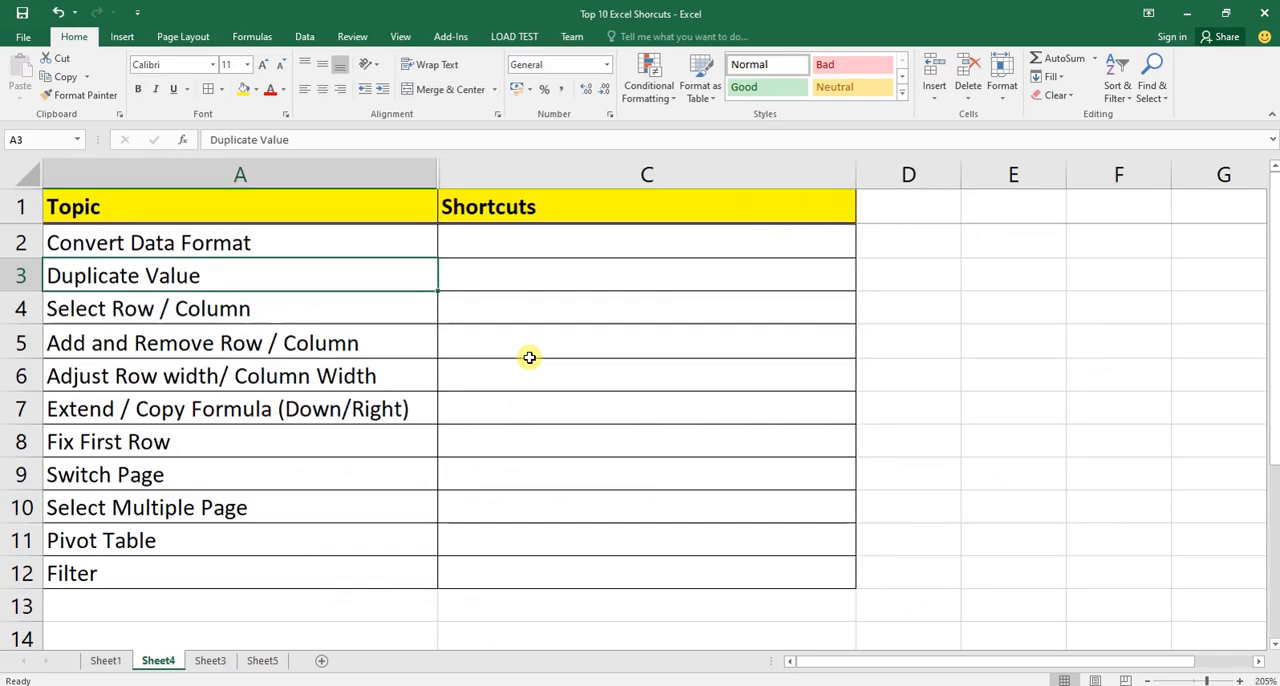
pyautogui.press('Up')
pyautogui.press('Up')
pyautogui.press('Down')
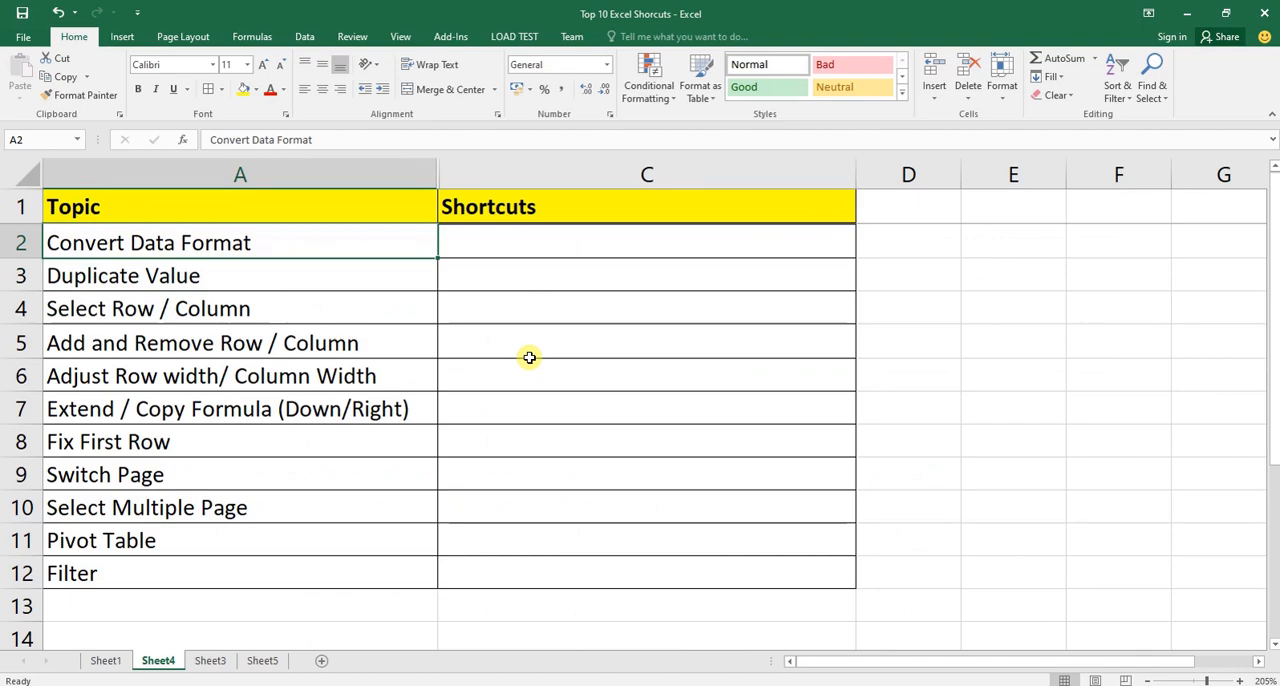
pyautogui.hotkey('ctrl', 'Down')
pyautogui.hotkey('ctrl', 'Up')
pyautogui.press('Down')
pyautogui.hotkey('ctrl', 'shift', 'Down')
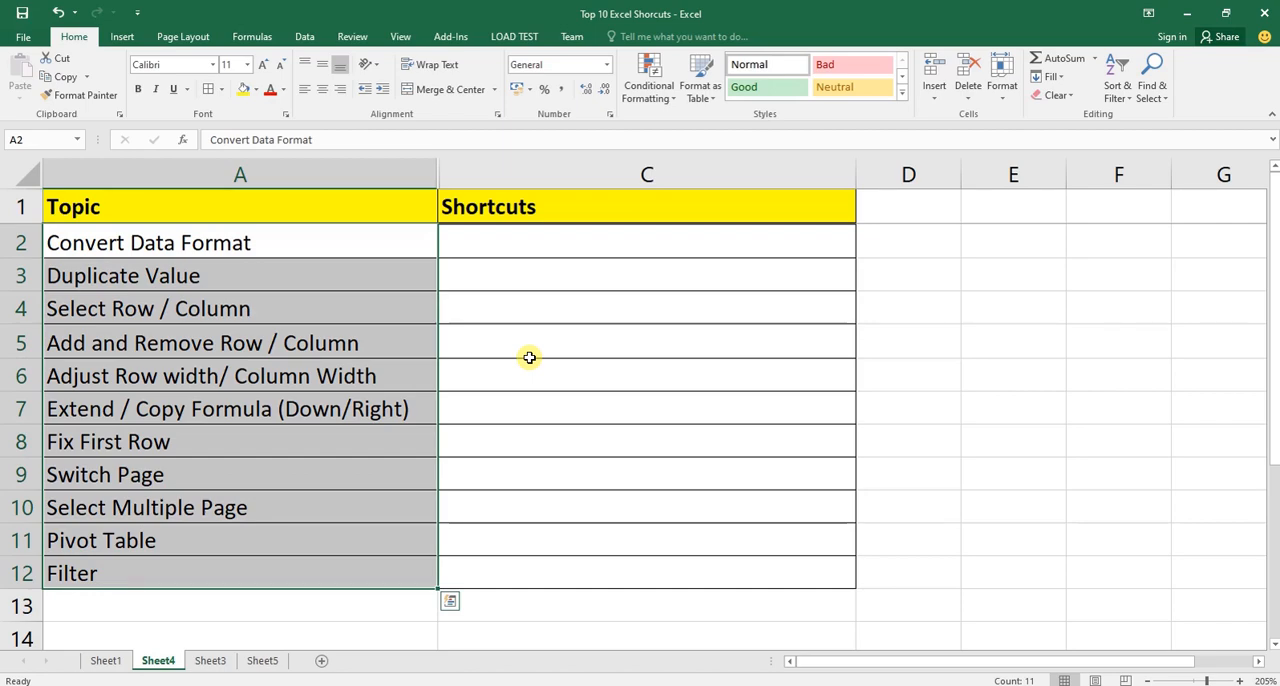
# Go through the topics in column A one by one, from Select Row / Column down to Filter.
pyautogui.press('Down')
pyautogui.press('Down')
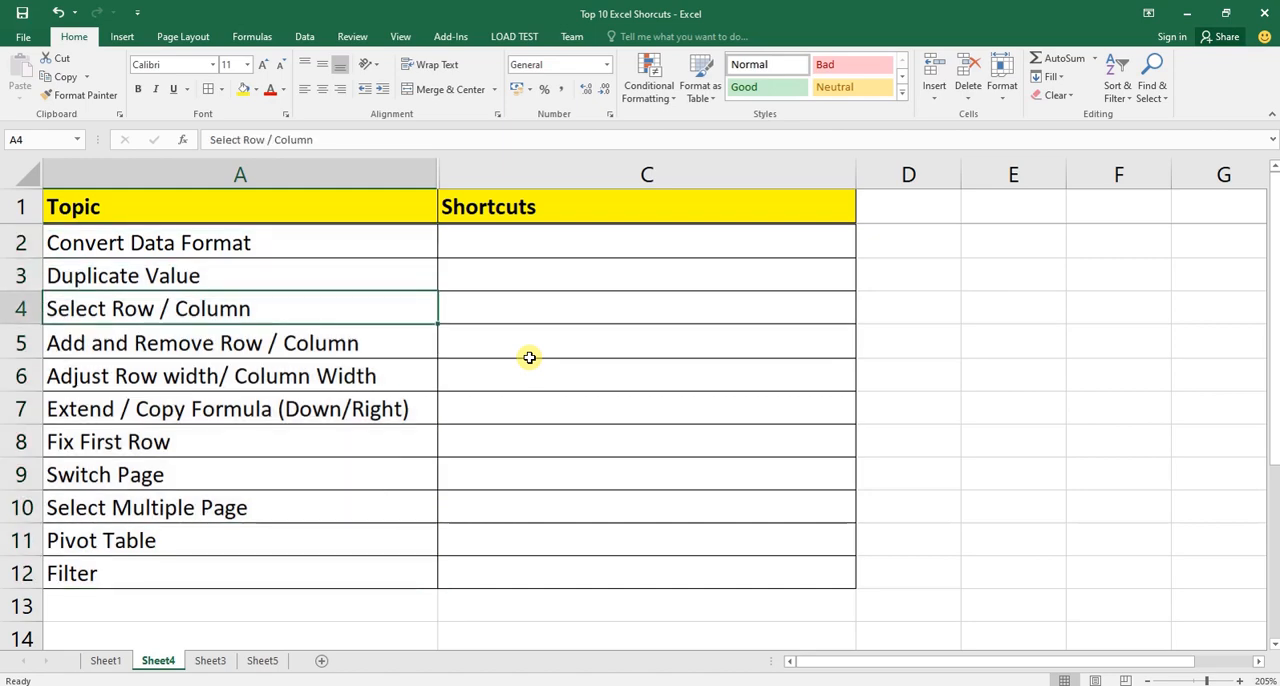
pyautogui.press('Down')
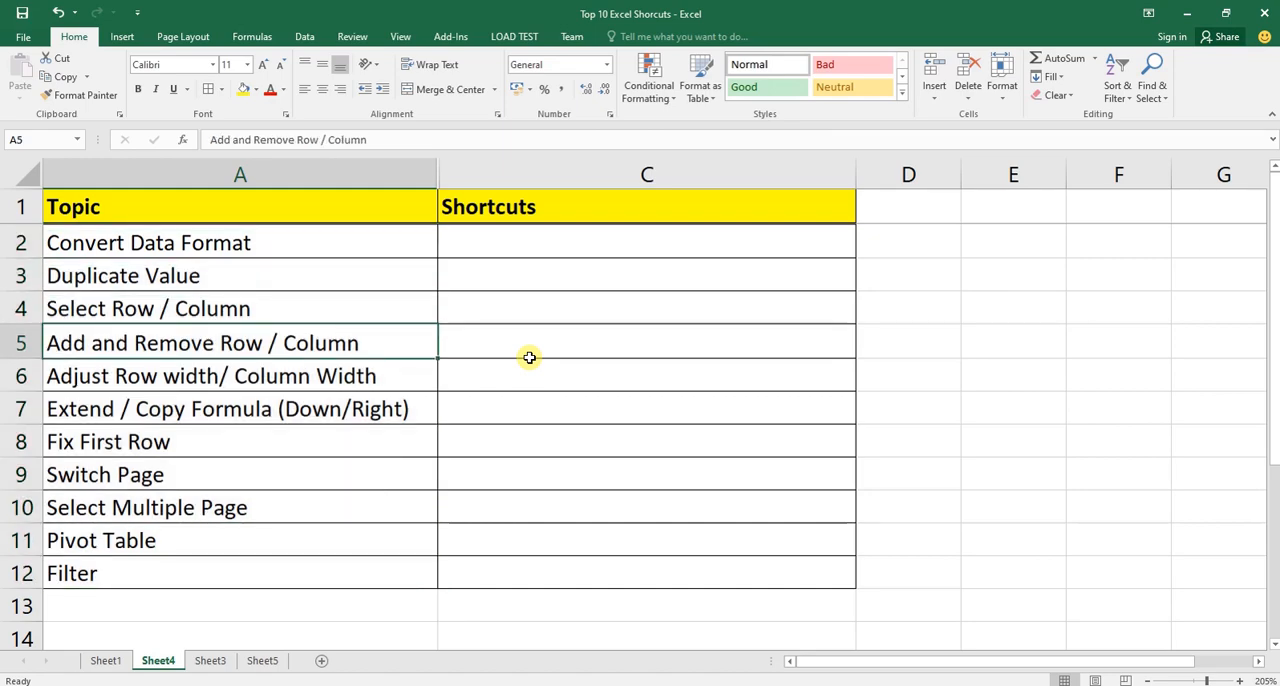
pyautogui.press('Down')
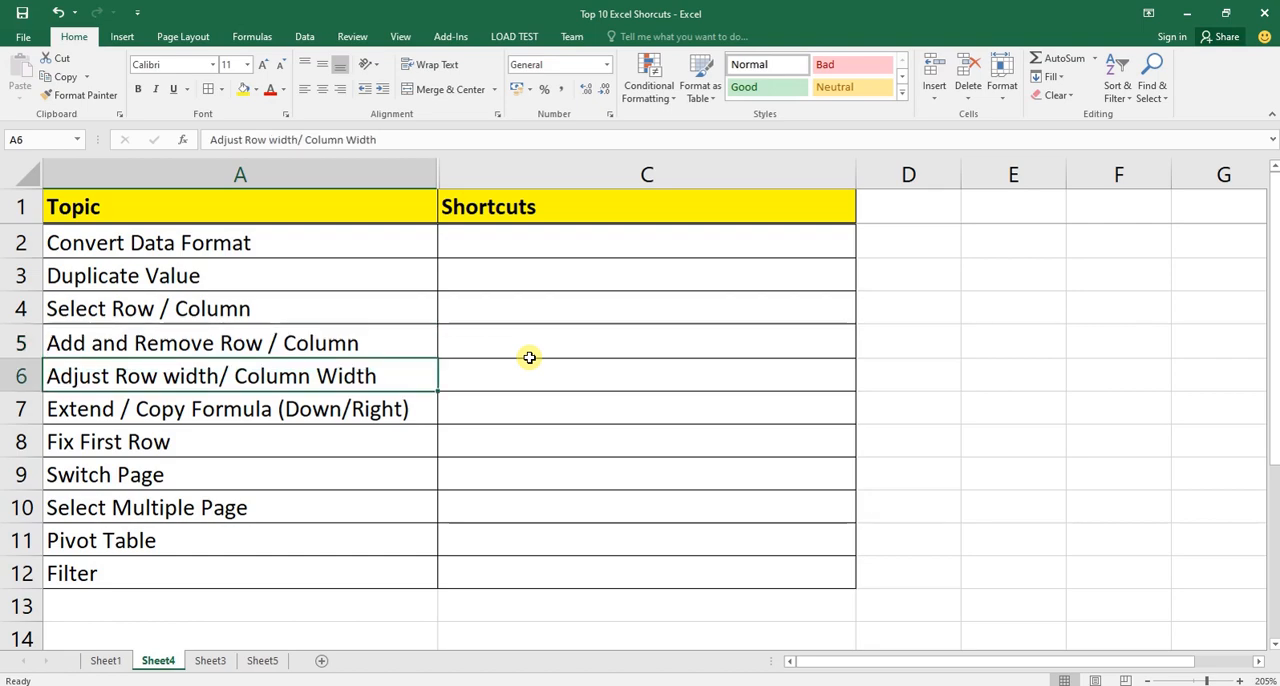
pyautogui.press('Down')
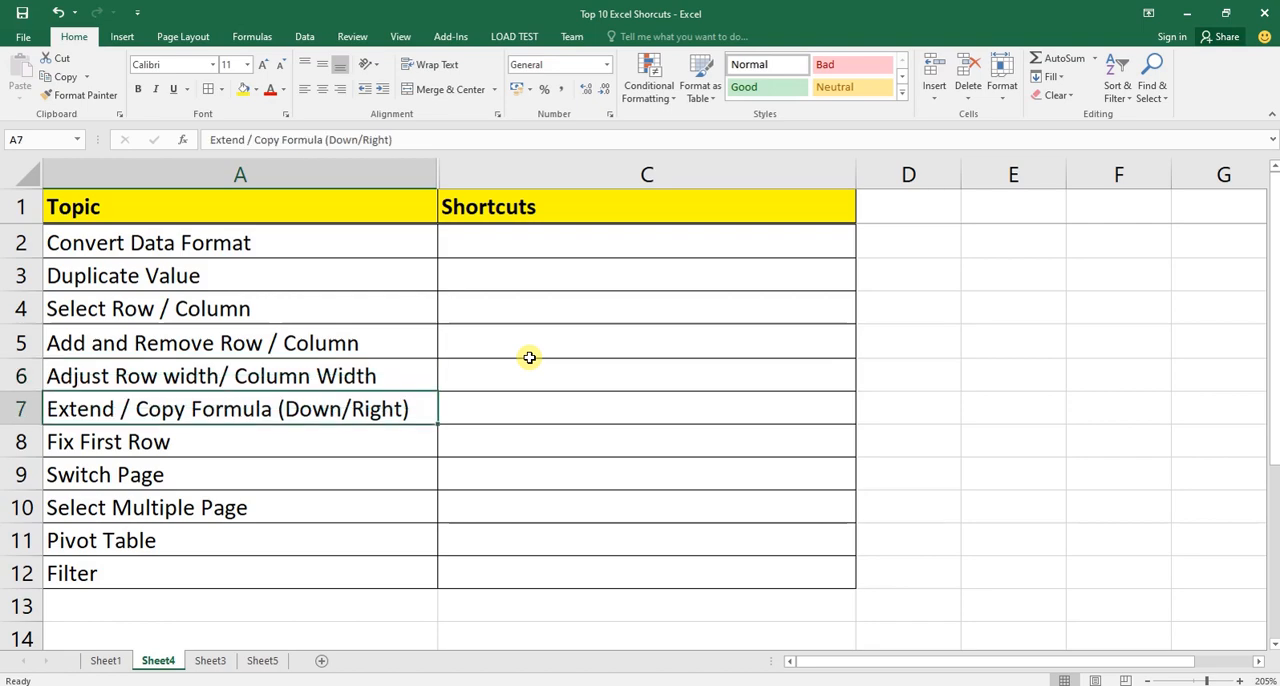
pyautogui.press('Down')
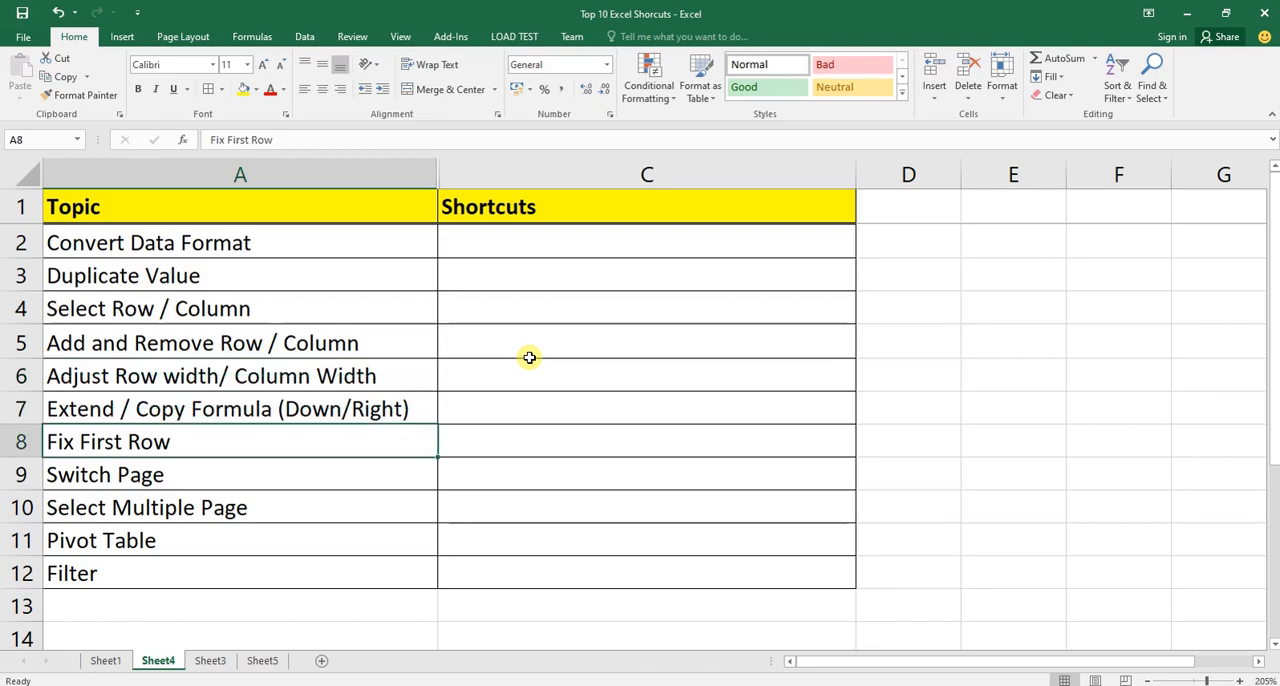
pyautogui.press('Down')
pyautogui.press('Down')
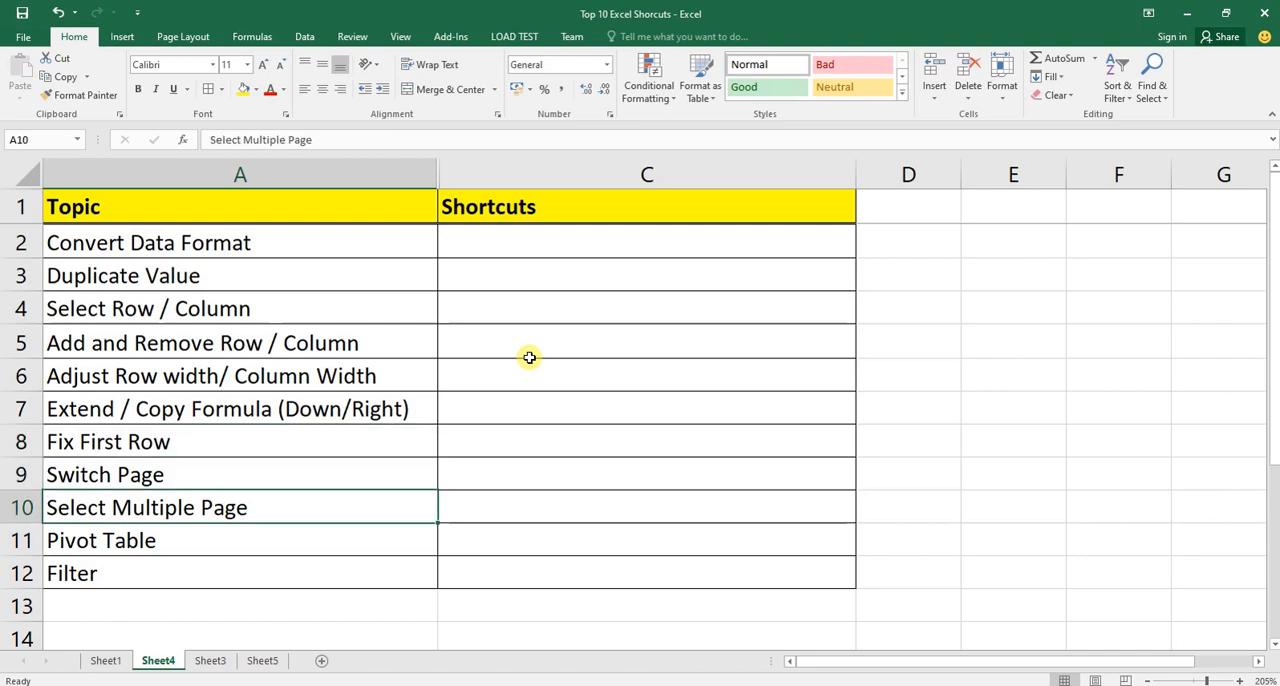
pyautogui.press('Down')
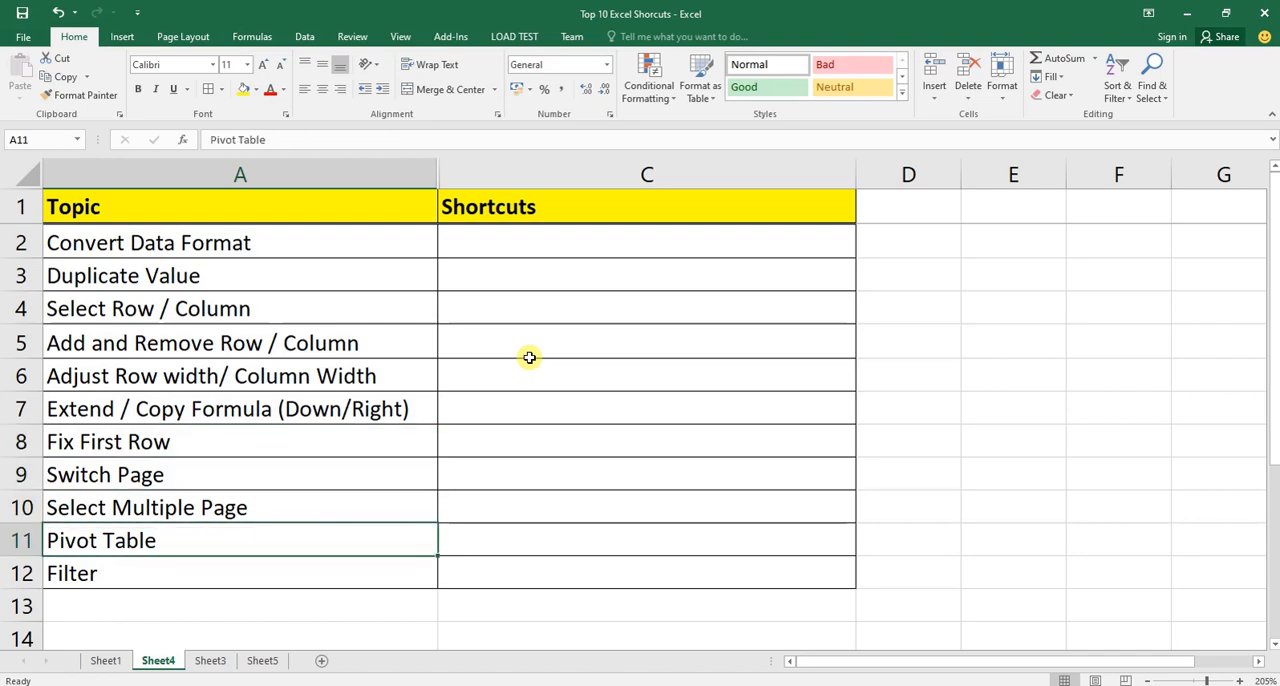
pyautogui.press('Down')
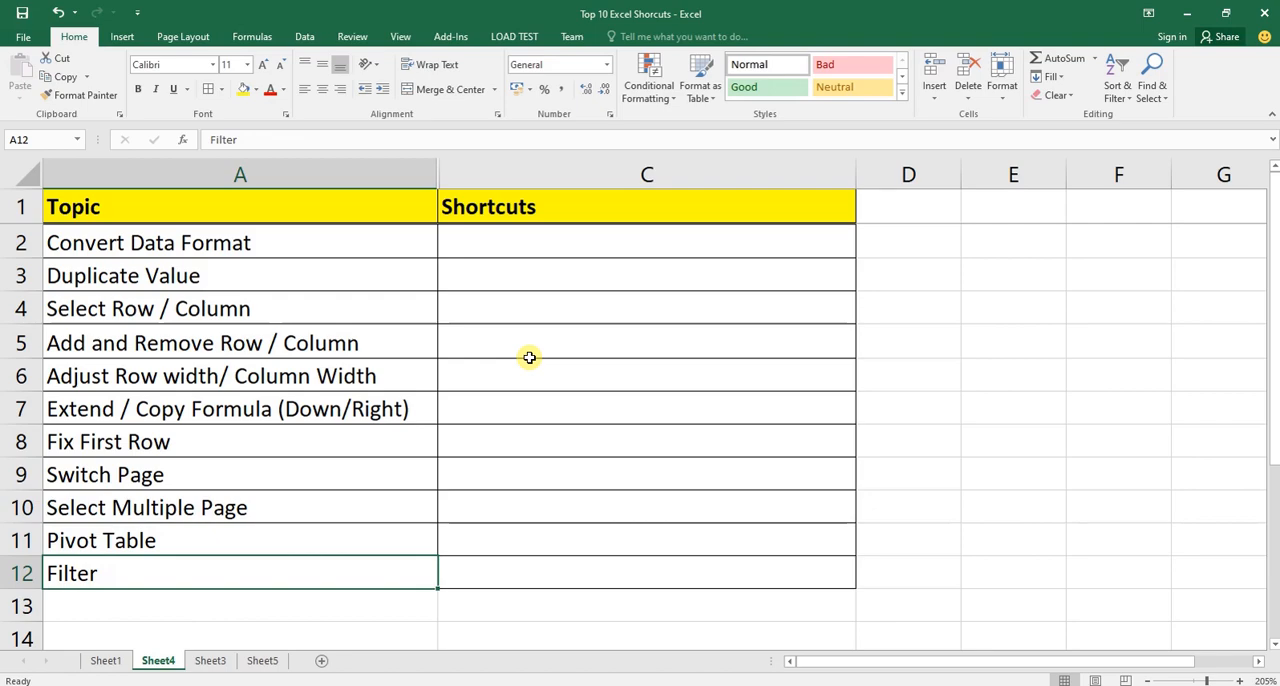
# Select the topic list A2:A12 once more, then go to the empty Shortcuts cell C2 beside Convert Data Format.
pyautogui.hotkey('ctrl', 'Up')
pyautogui.press('Down')
pyautogui.press('Right')
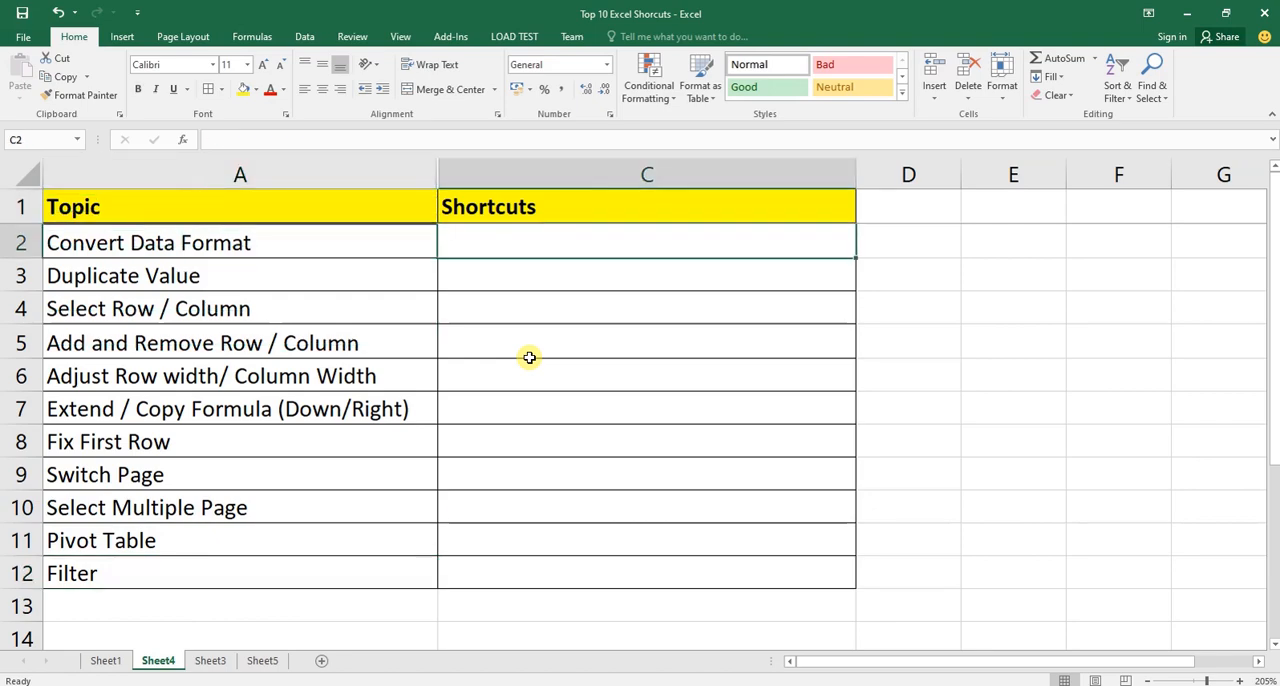
pyautogui.press('Up')
pyautogui.press('Left')
pyautogui.press('Down')
pyautogui.hotkey('ctrl', 'shift', 'Down')
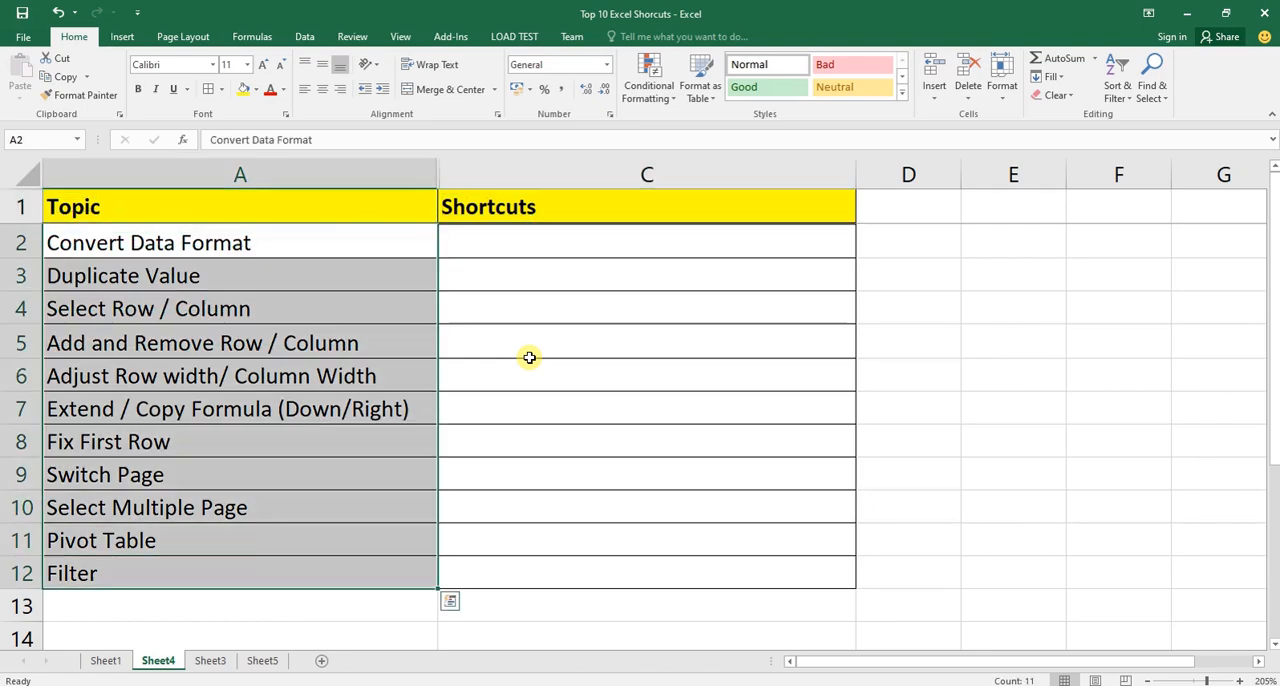
pyautogui.hotkey('ctrl', 'shift', 'Up')
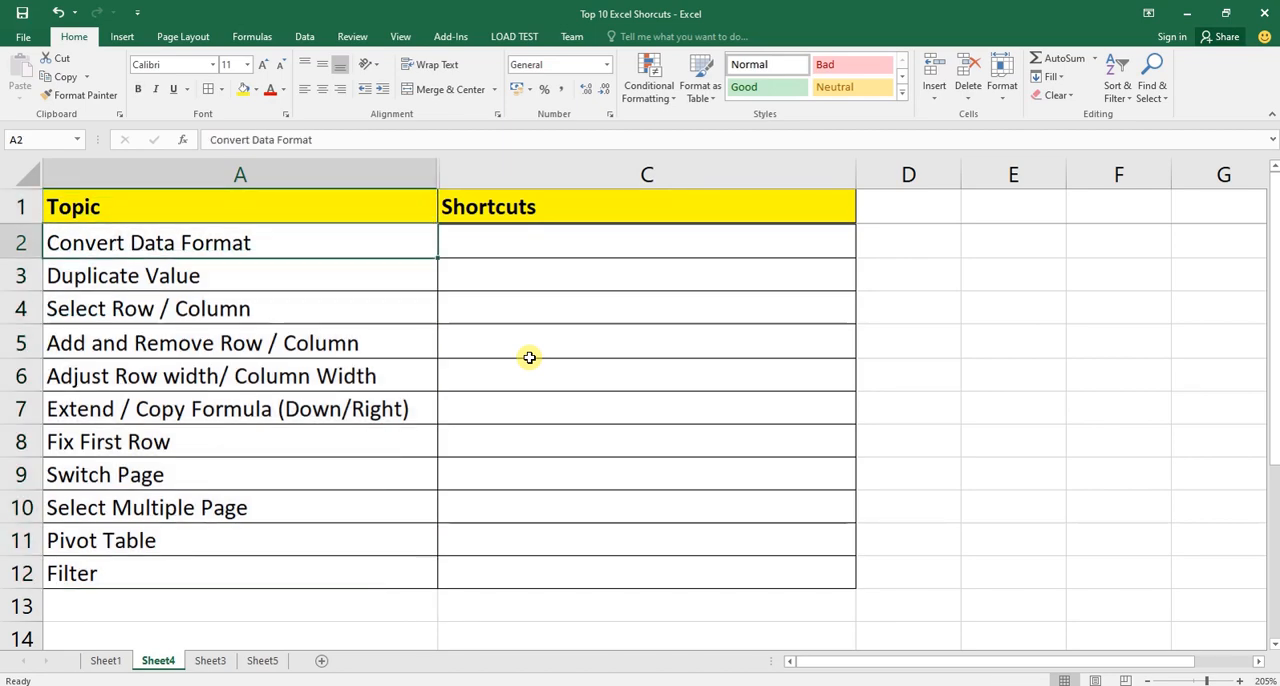
pyautogui.press('Right')
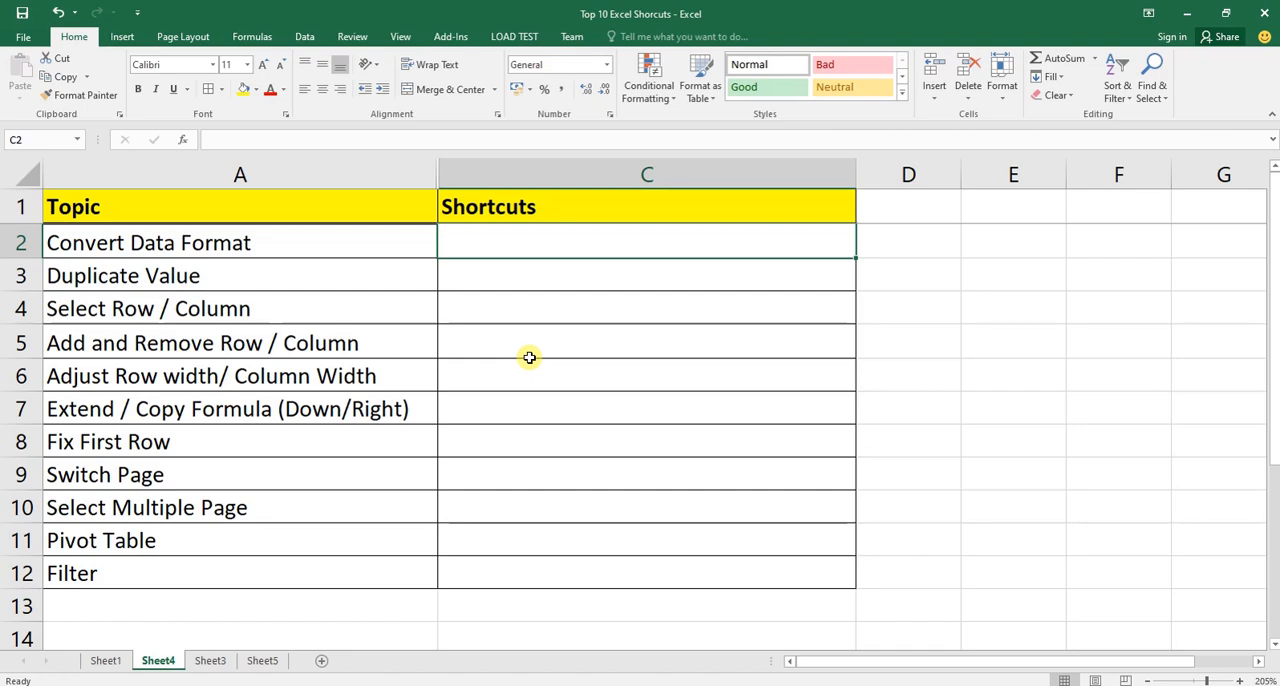
# Look at the marks table on Sheet3, then return to the Convert Data Format topic on Sheet4.
pyautogui.hotkey('ctrl', 'pageup')
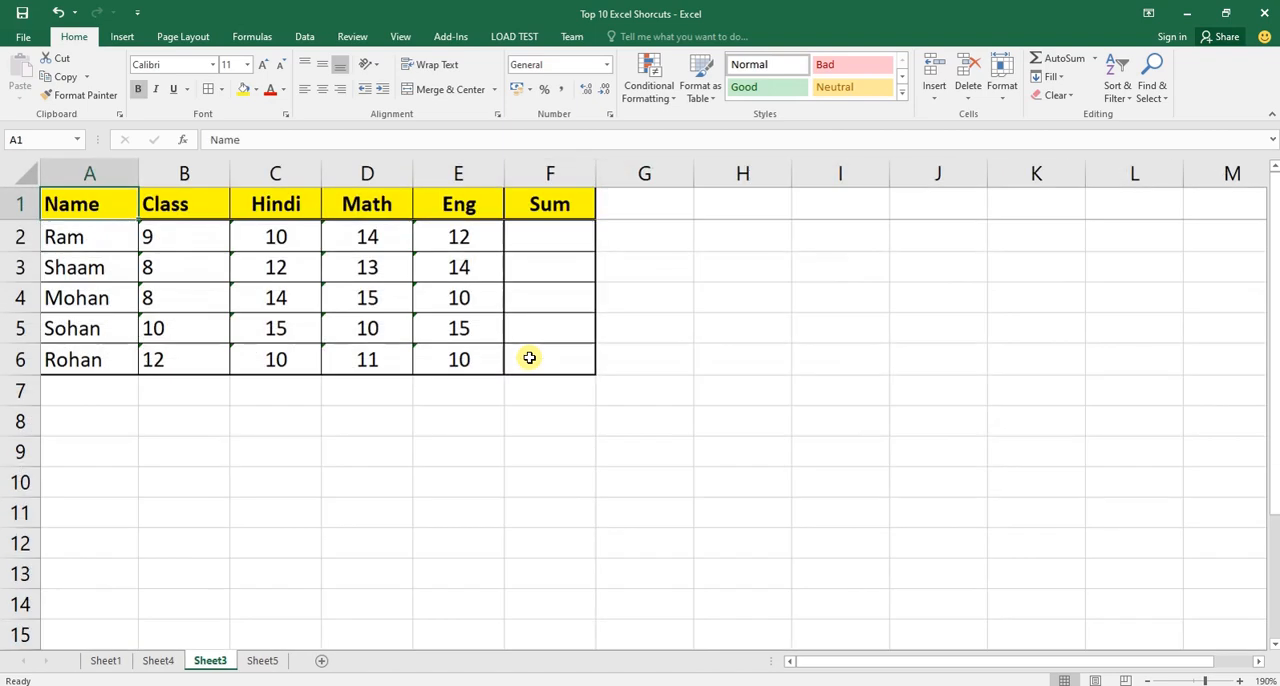
pyautogui.press('Right')
pyautogui.press('Down')
pyautogui.press('Left')
pyautogui.press('Up')
pyautogui.press('Down')
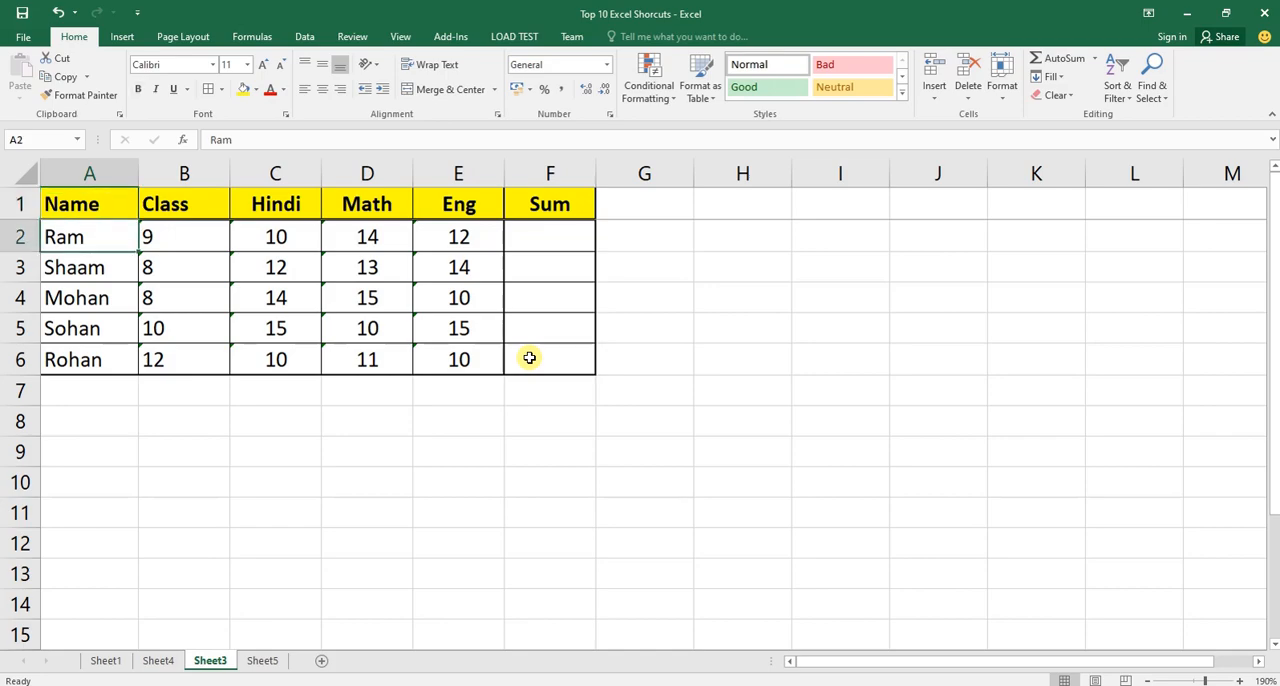
pyautogui.hotkey('ctrl', 'pageup')
pyautogui.press('Down')
pyautogui.press('Left')
pyautogui.press('Up')
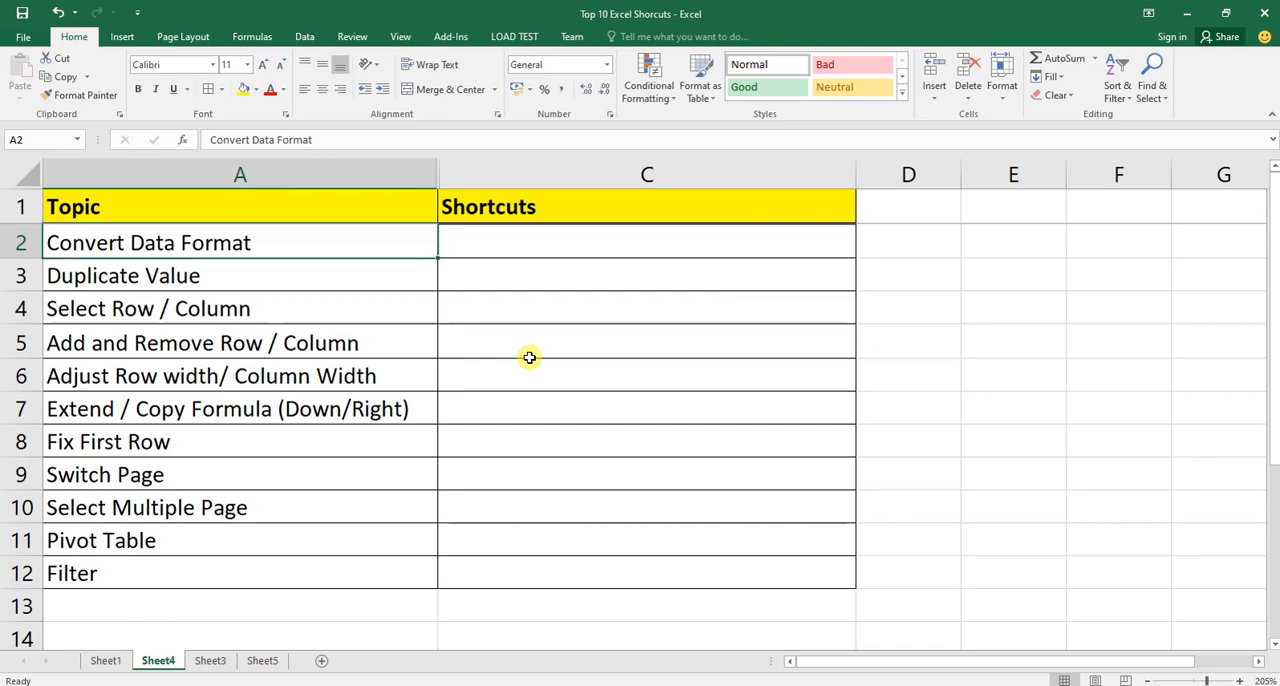
# Switch to Sheet3 and examine the Name, Class, Hindi, Math and Eng columns of the marks table.
pyautogui.hotkey('ctrl', 'pagedown')
pyautogui.press('Right')
pyautogui.press('Right')
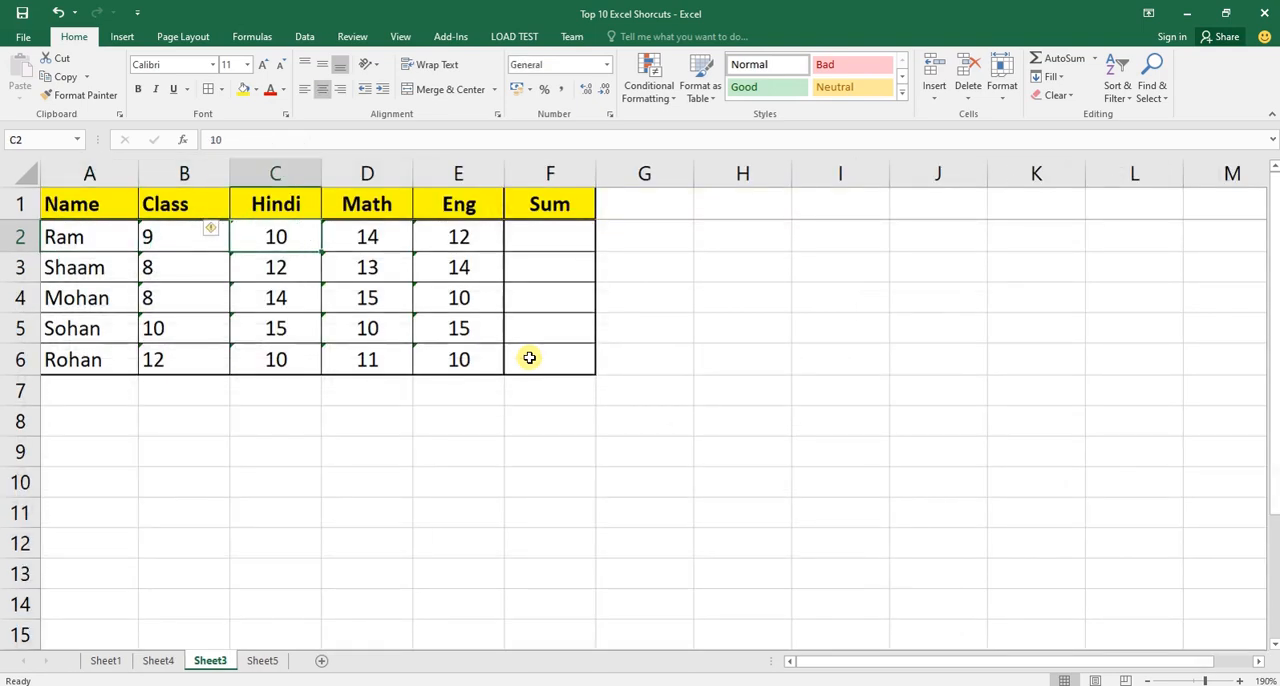
pyautogui.press('Left')
pyautogui.press('Up')
pyautogui.press('Left')
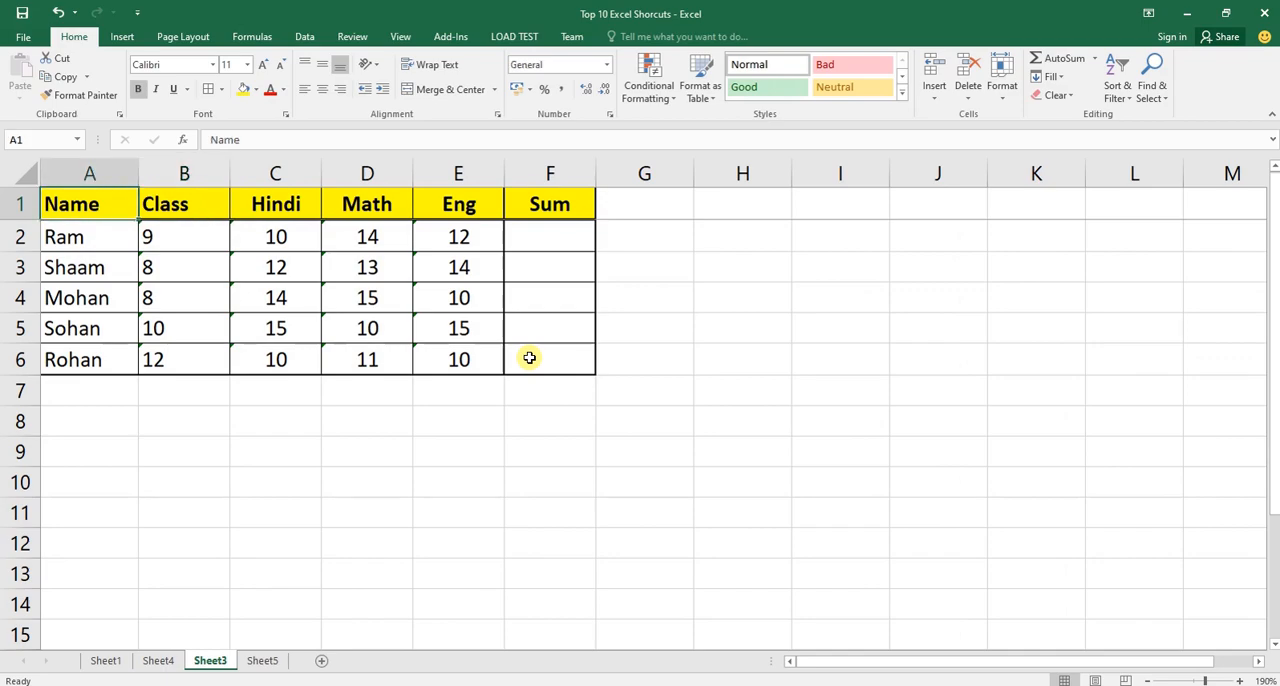
pyautogui.press('Down')
pyautogui.press('Down')
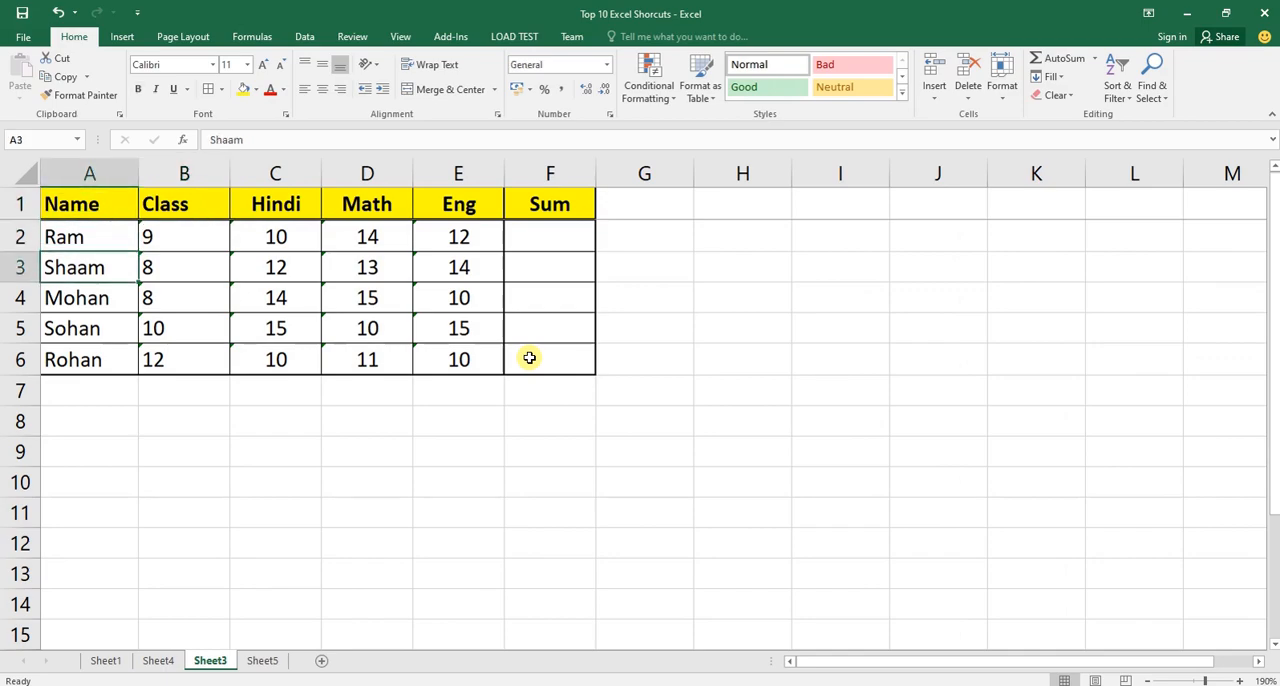
pyautogui.press('Down')
pyautogui.press('Down')
pyautogui.press('Down')
pyautogui.press('Right')
pyautogui.press('Up')
pyautogui.press('Up')
pyautogui.press('Up')
pyautogui.press('Up')
pyautogui.press('Up')
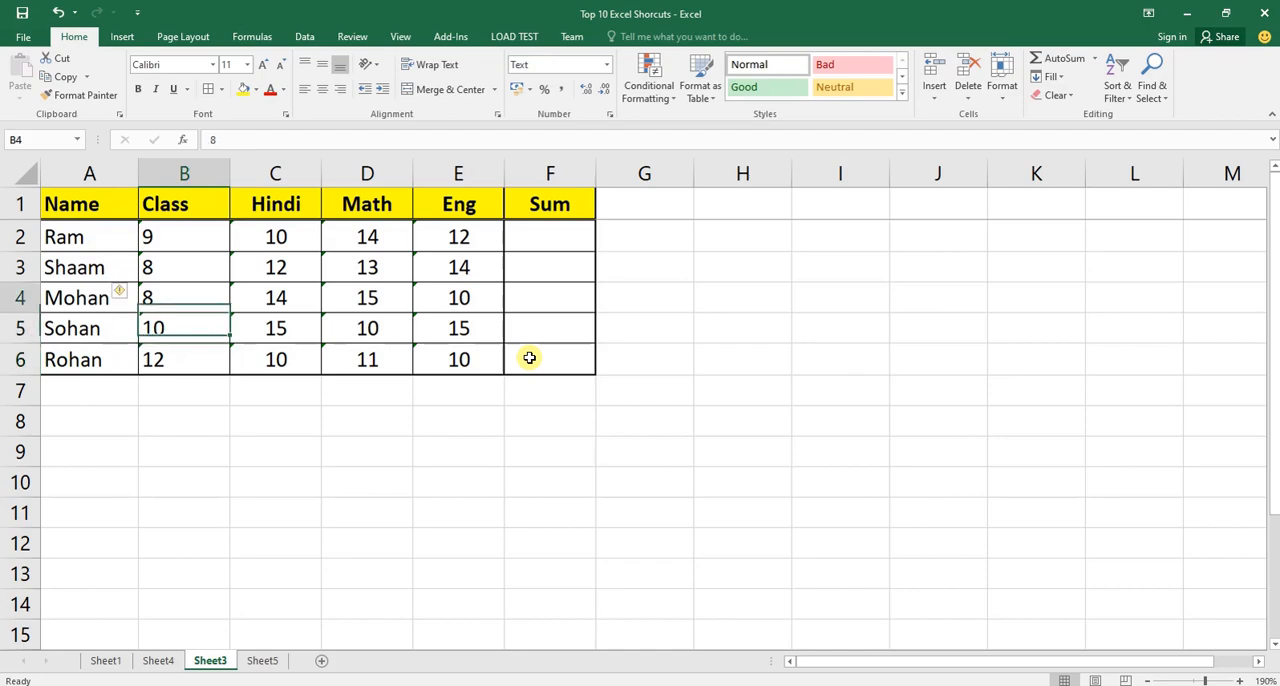
pyautogui.press('Right')
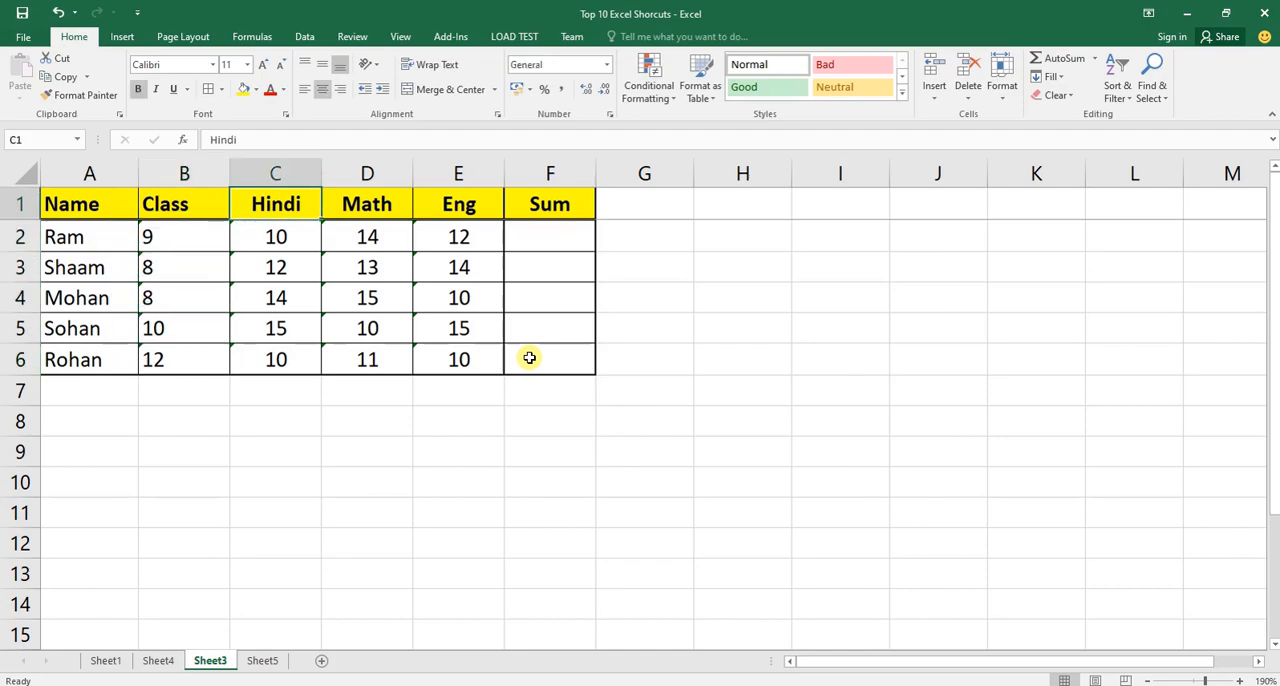
pyautogui.press('Right')
pyautogui.press('Right')
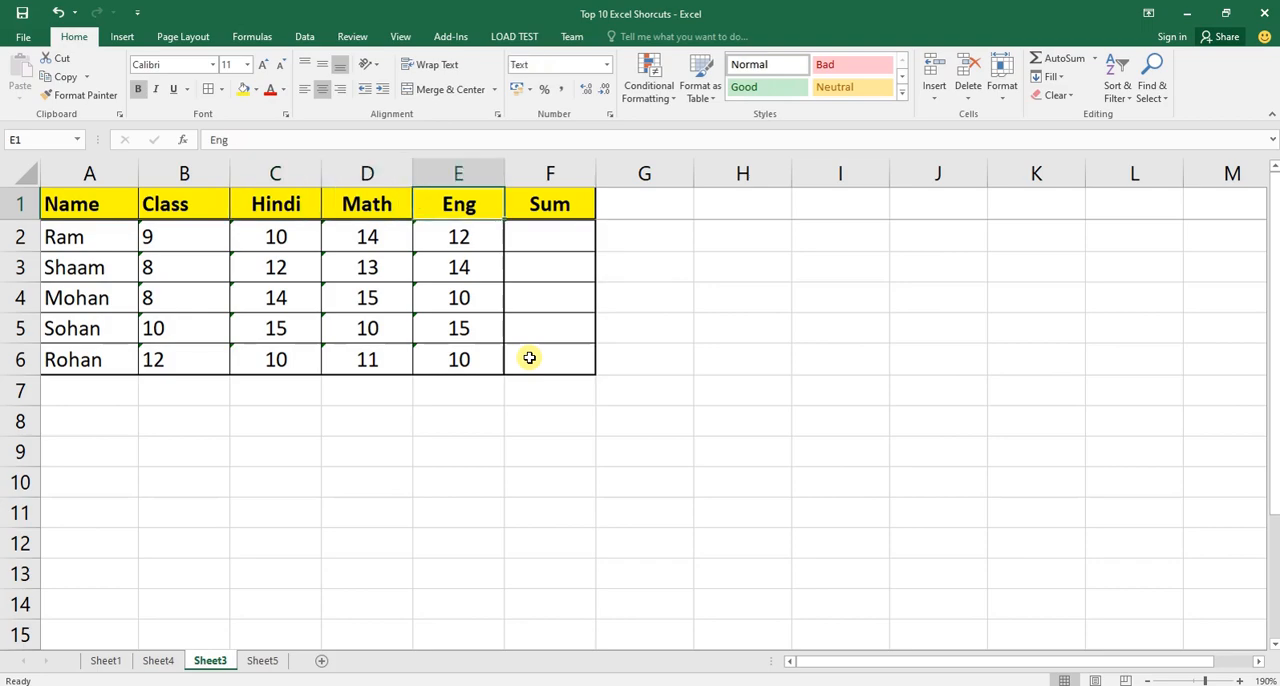
# Enter =SUM(C2:E2) in F2 to total the first student's Hindi, Math and Eng marks.
pyautogui.press('Right')
pyautogui.press('Down')
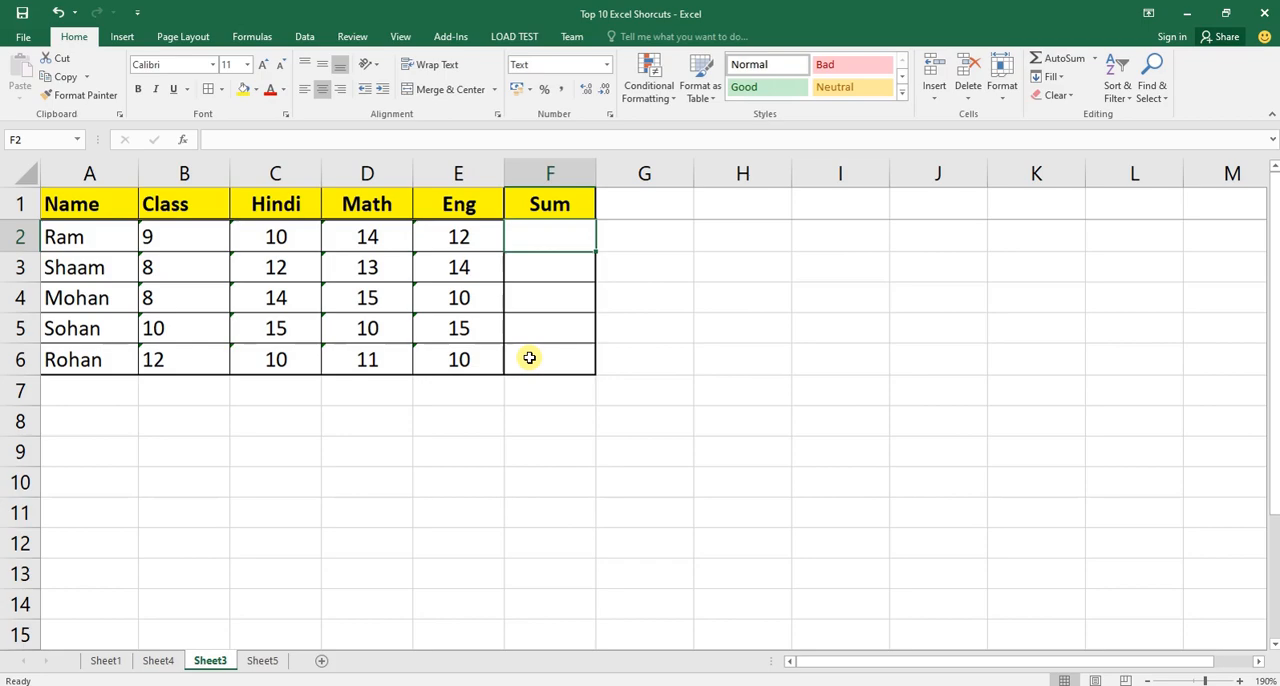
pyautogui.write('=SUM(')
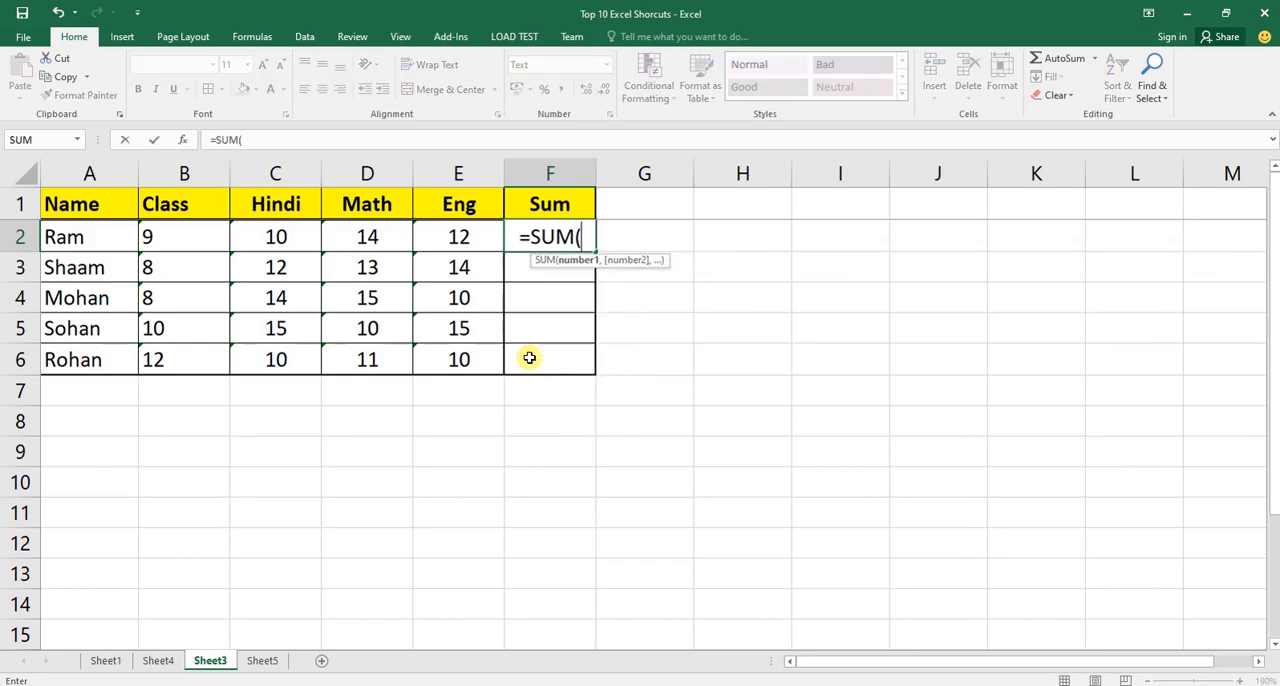
pyautogui.press('Left')
pyautogui.press('Left')
pyautogui.press('Left')
pyautogui.hotkey('shift', 'Right')
pyautogui.hotkey('shift', 'Right')
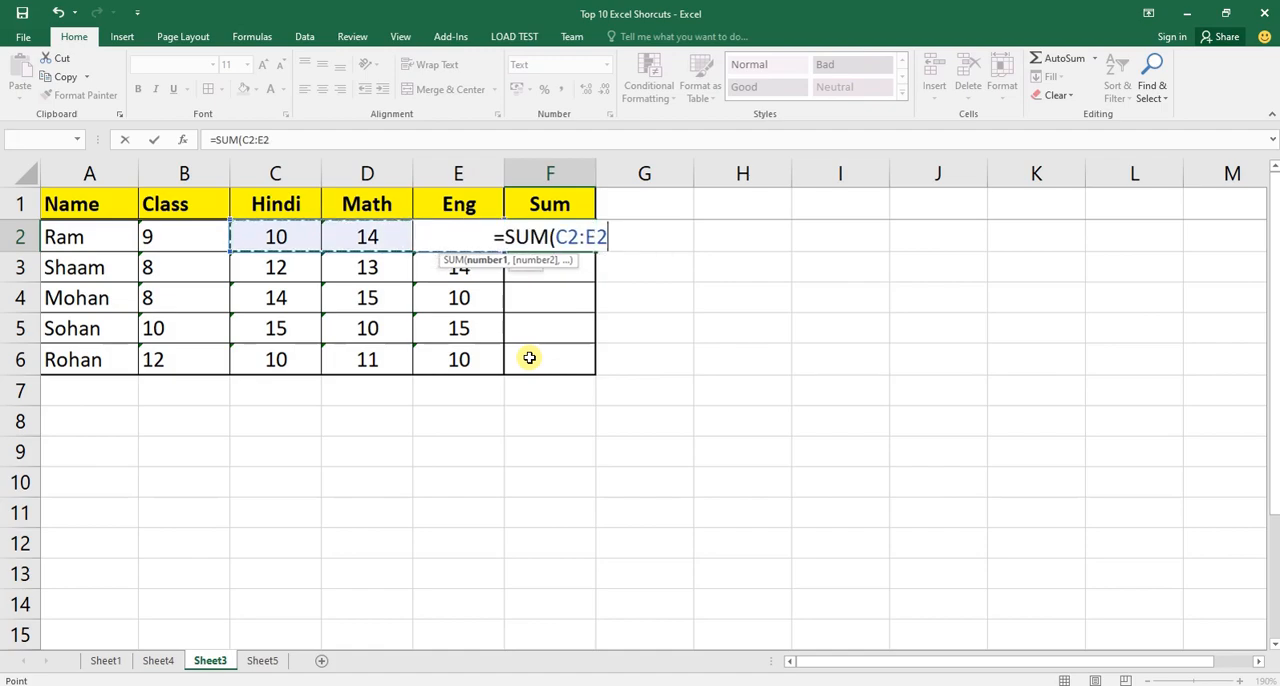
pyautogui.write(')')
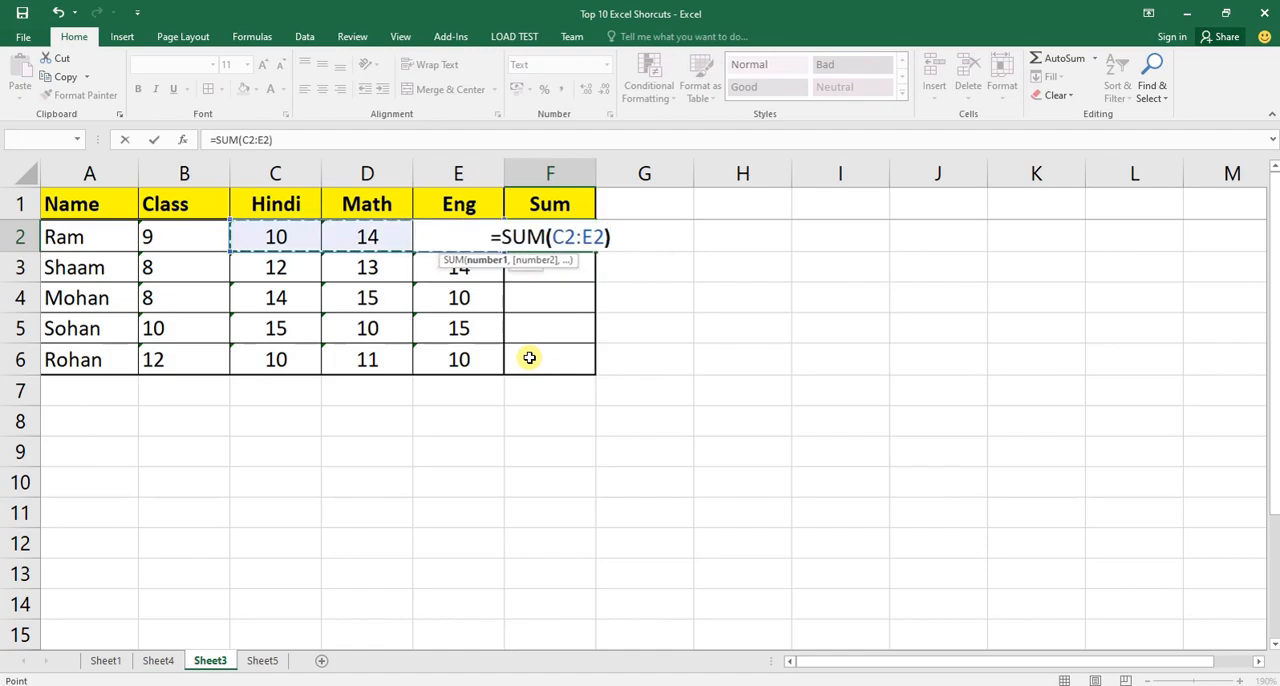
pyautogui.hotkey('ctrl', 'Return')
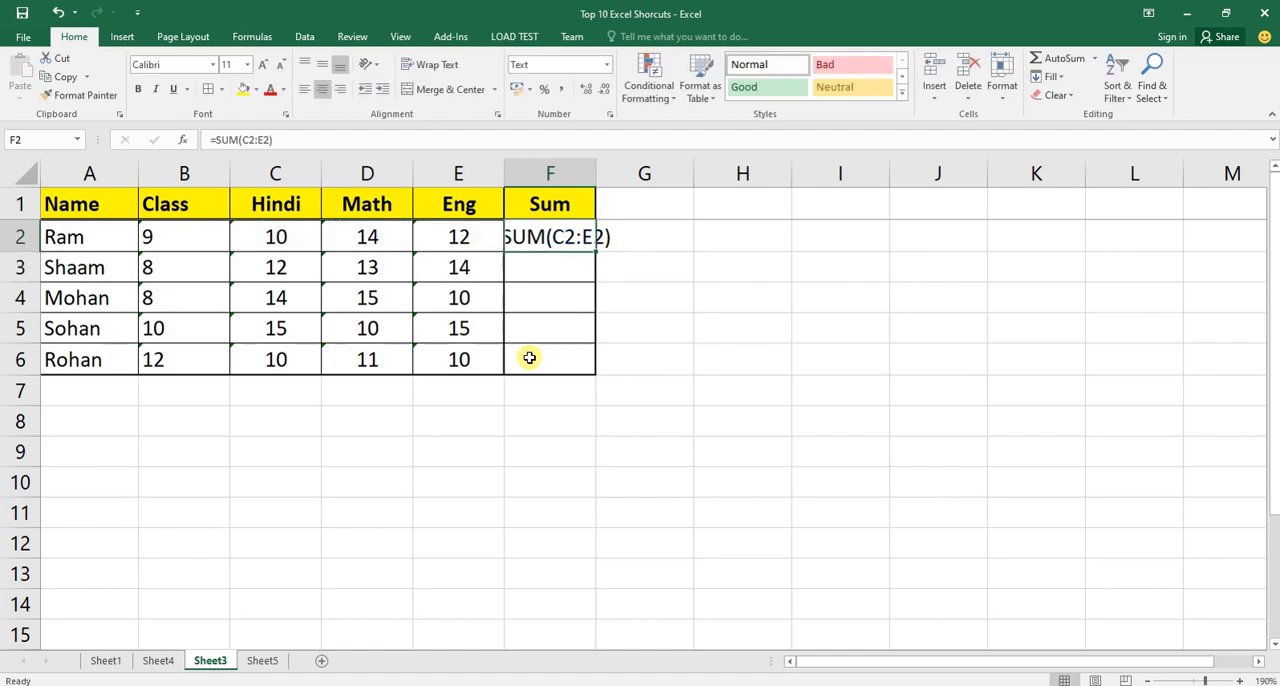
# Change the number format of the Sum formula cell F2 to General.
pyautogui.hotkey('shift', 'Down')
pyautogui.hotkey('shift', 'Down')
pyautogui.hotkey('shift', 'Down')
pyautogui.hotkey('shift', 'Down')
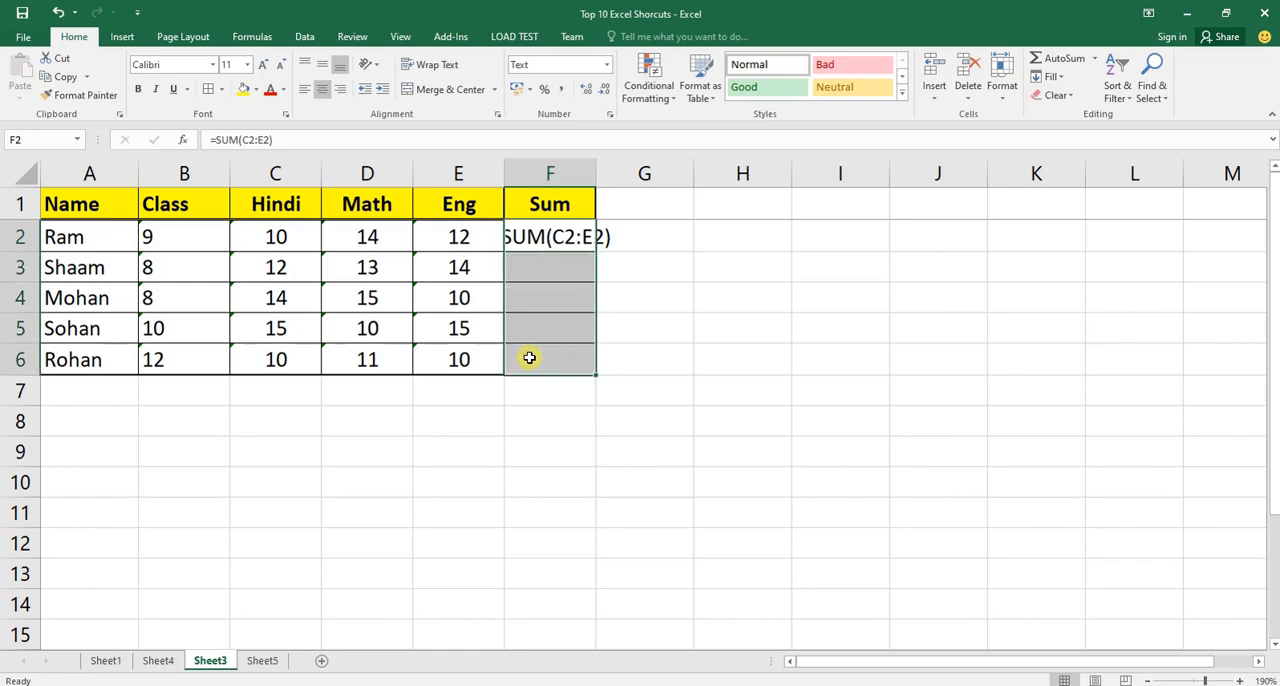
pyautogui.press('Up')
pyautogui.press('Down')
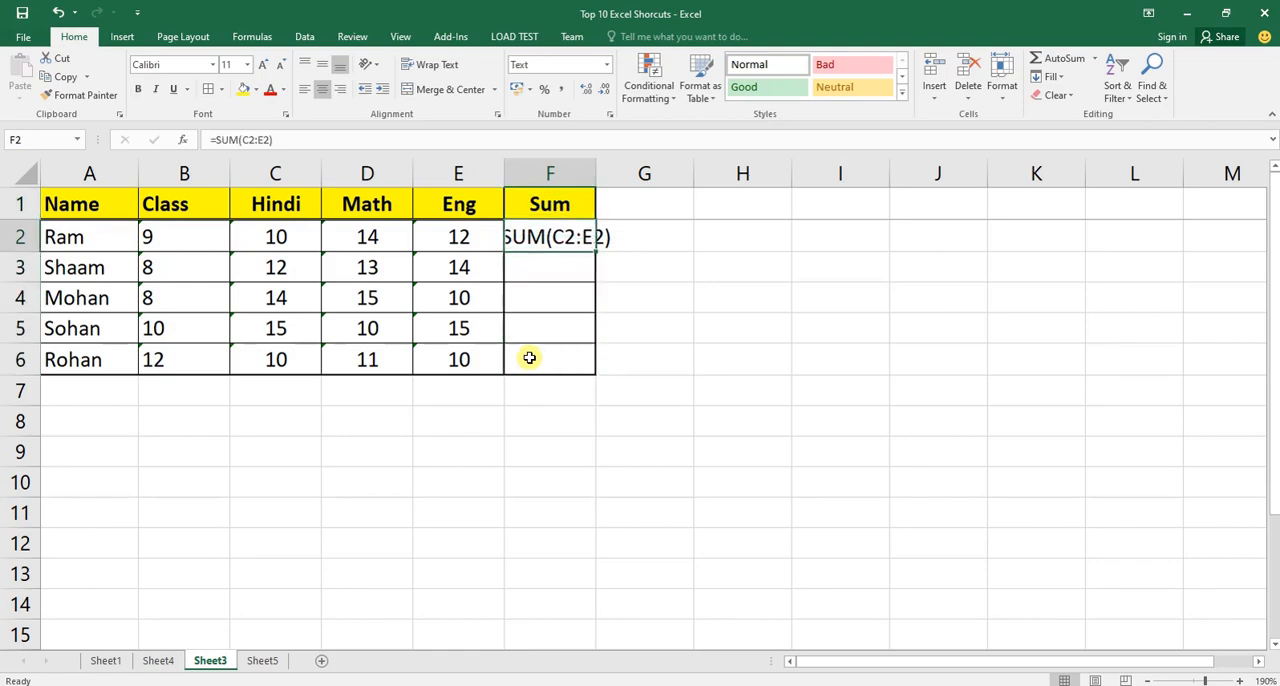
pyautogui.hotkey('alt', 'h')
pyautogui.write('n')
pyautogui.write('General')
pyautogui.press('Return')
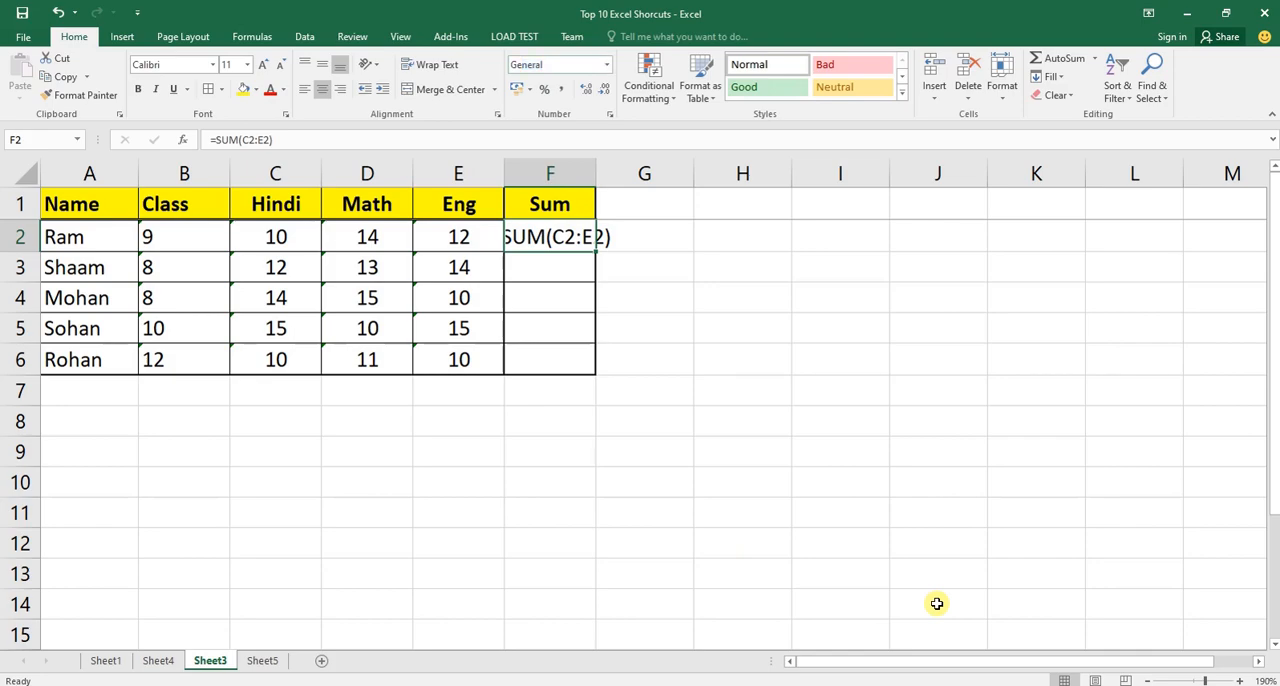
# Re-enter the formula in F2 so that it calculates, and fill it down through F6.
pyautogui.press('F2')
pyautogui.hotkey('ctrl', 'Return')
pyautogui.hotkey('shift', 'Down')
pyautogui.hotkey('shift', 'Down')
pyautogui.hotkey('shift', 'Down')
pyautogui.hotkey('shift', 'Down')
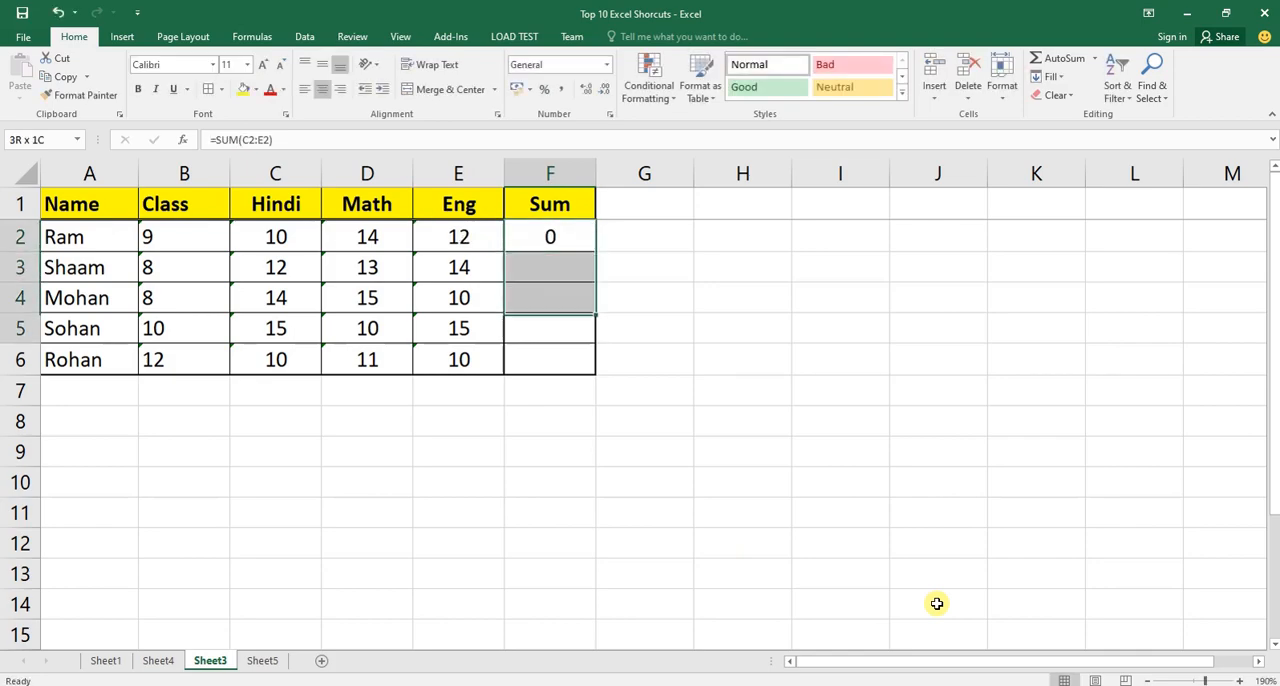
pyautogui.hotkey('ctrl', 'd')
# Fill the Sum formula from F2 down through F6 for the remaining students.
pyautogui.press('Up')
pyautogui.press('Down')
pyautogui.hotkey('shift', 'Down')
pyautogui.hotkey('shift', 'Down')
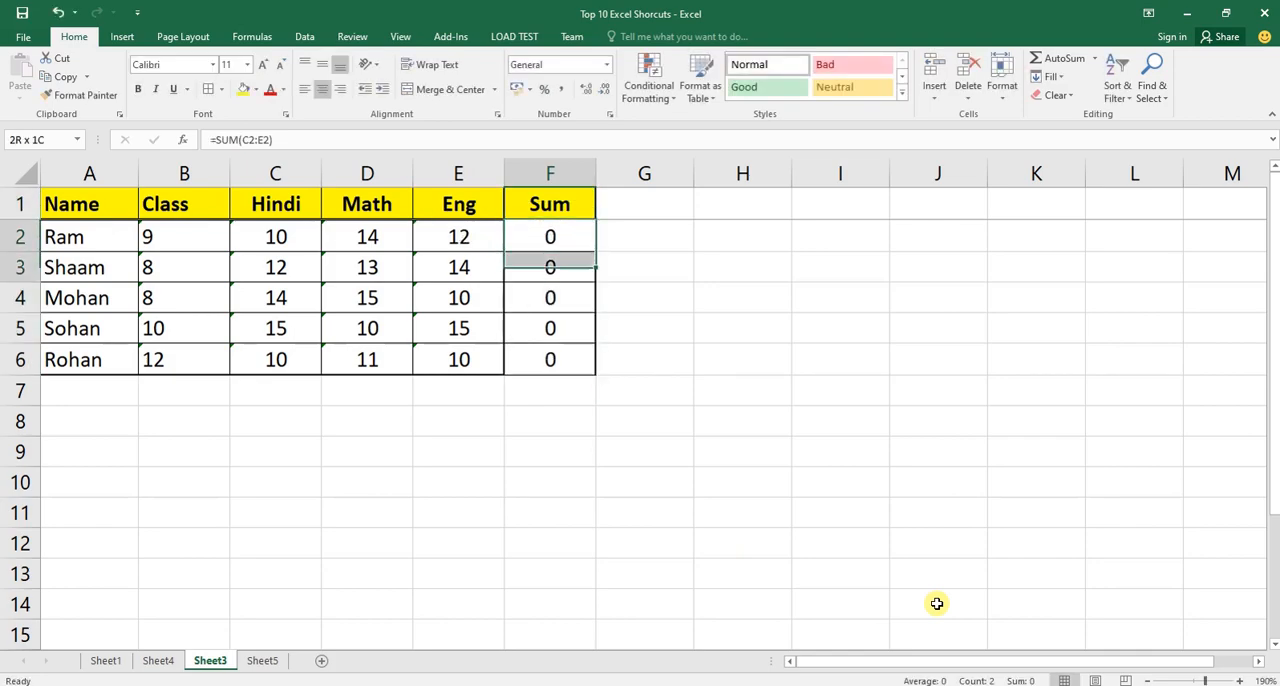
pyautogui.hotkey('shift', 'Down')
pyautogui.hotkey('shift', 'Down')
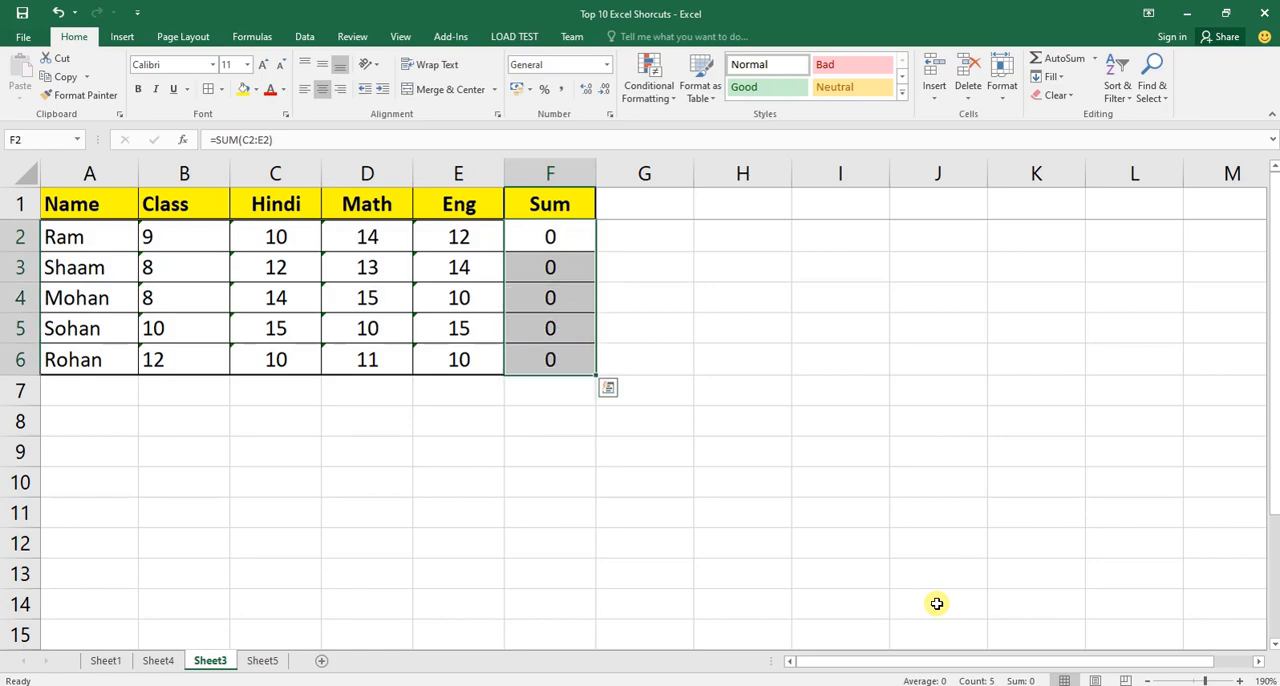
# Examine the first student's Hindi, Math and Eng cells that feed the Sum formula in row 2.
pyautogui.press('Down')
pyautogui.press('Up')
pyautogui.press('Left')
pyautogui.press('Left')
pyautogui.press('Left')
pyautogui.press('Right')
pyautogui.press('Right')
pyautogui.press('Right')
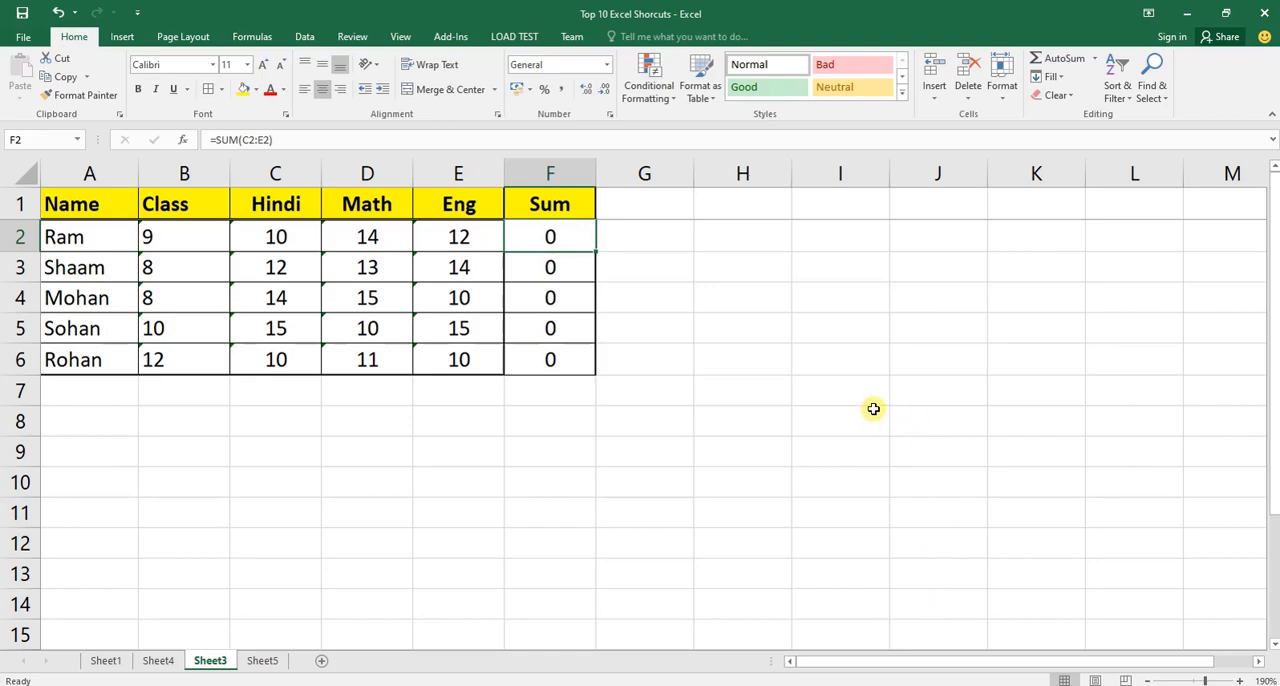
# Re-enter the SUM formula over C2:E2 in F2, keeping that cell selected.
pyautogui.write('=sum')
pyautogui.press('Tab')
pyautogui.press('Left')
pyautogui.press('Left')
pyautogui.press('Left')
pyautogui.hotkey('shift', 'Right')
pyautogui.hotkey('shift', 'Right')
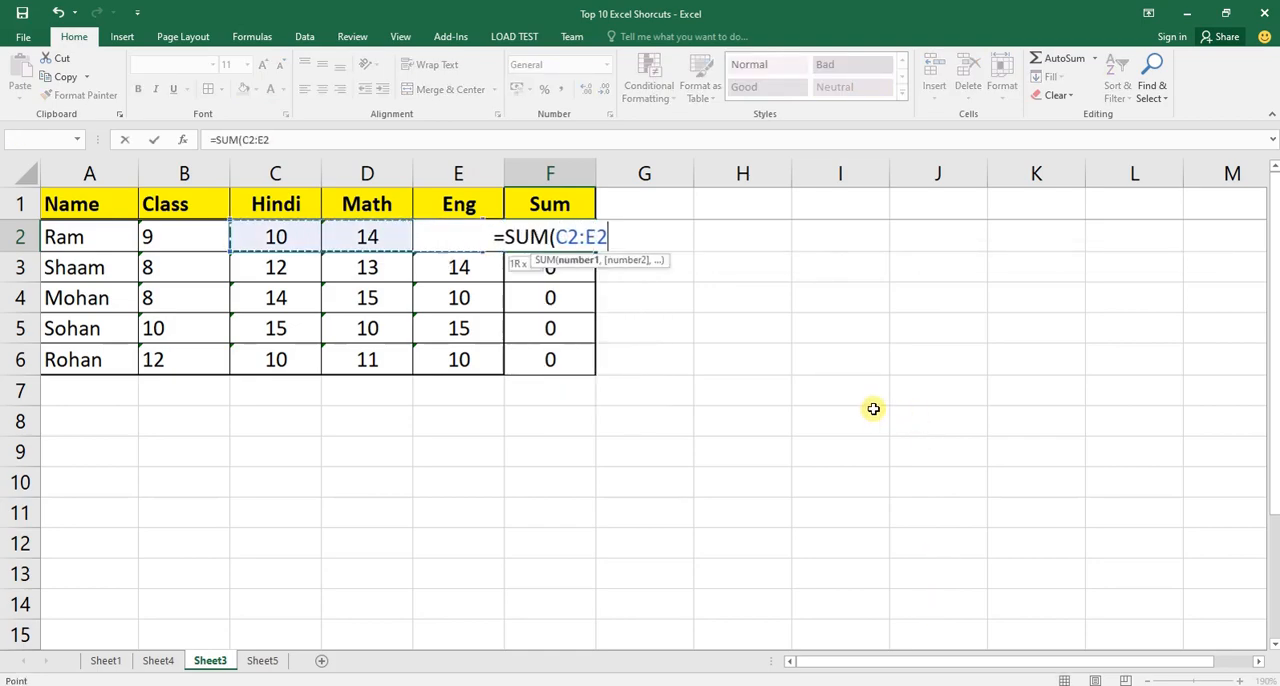
pyautogui.hotkey('ctrl', 'Return')
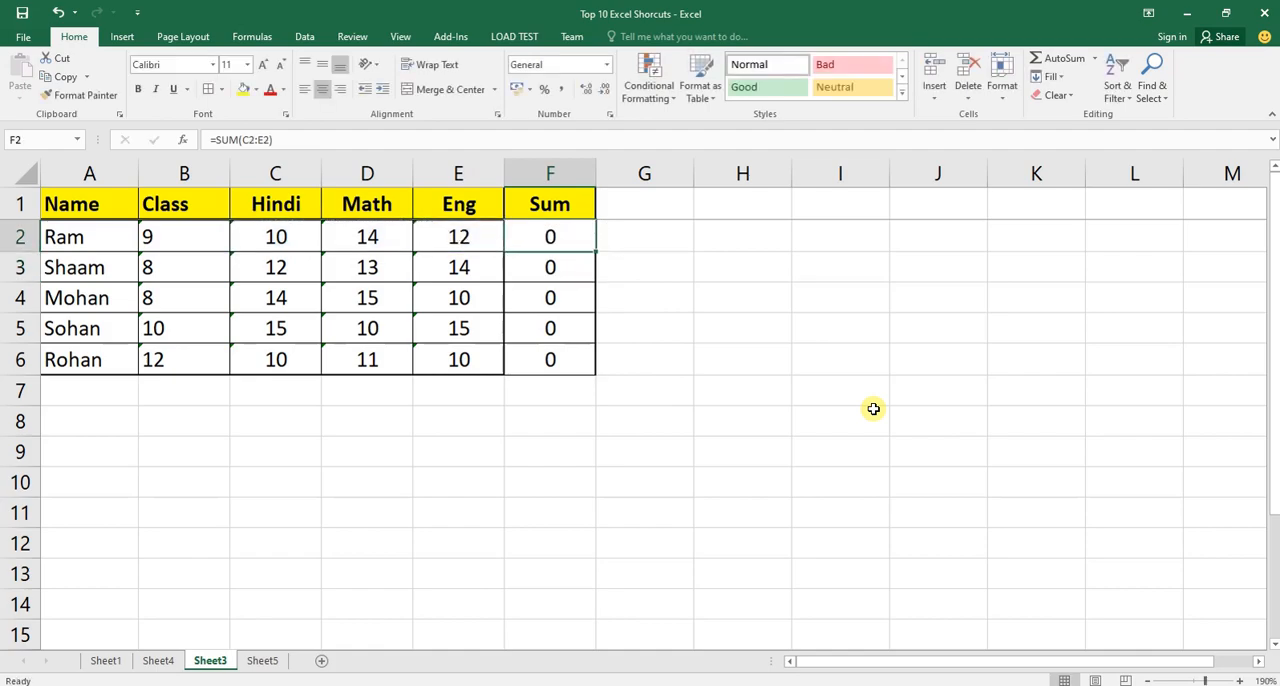
pyautogui.press('Right')
pyautogui.press('Left')
pyautogui.press('Right')
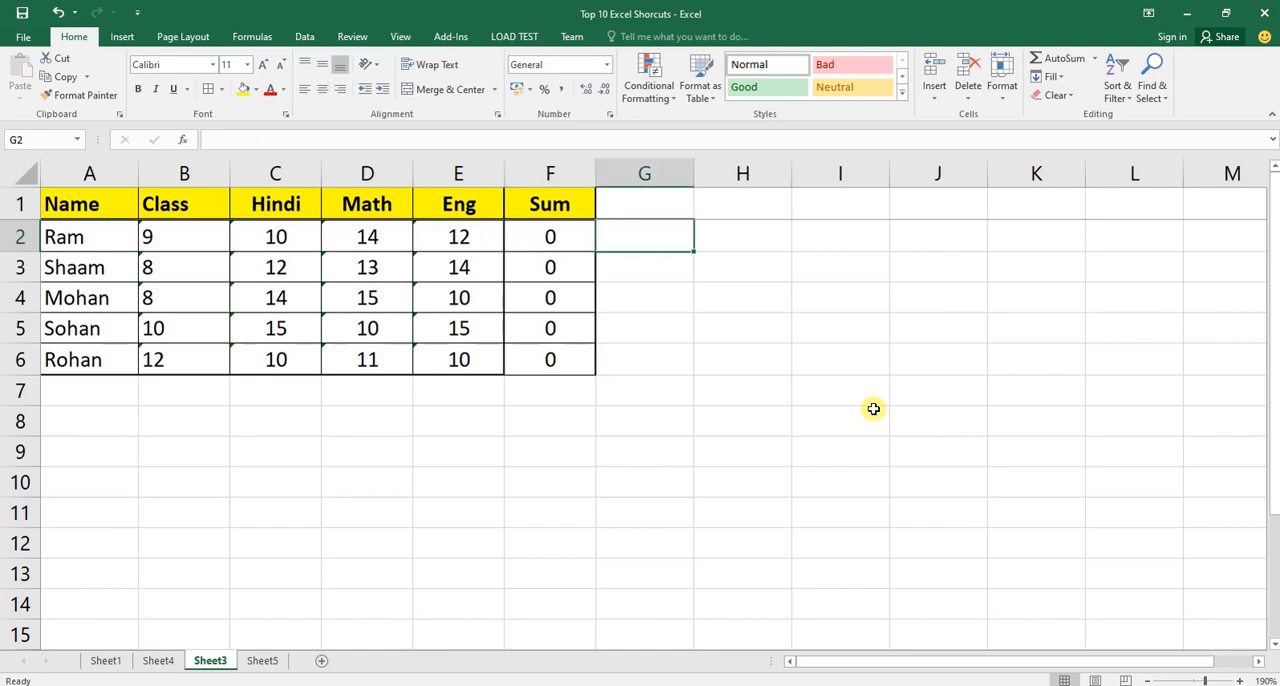
pyautogui.press('Left')
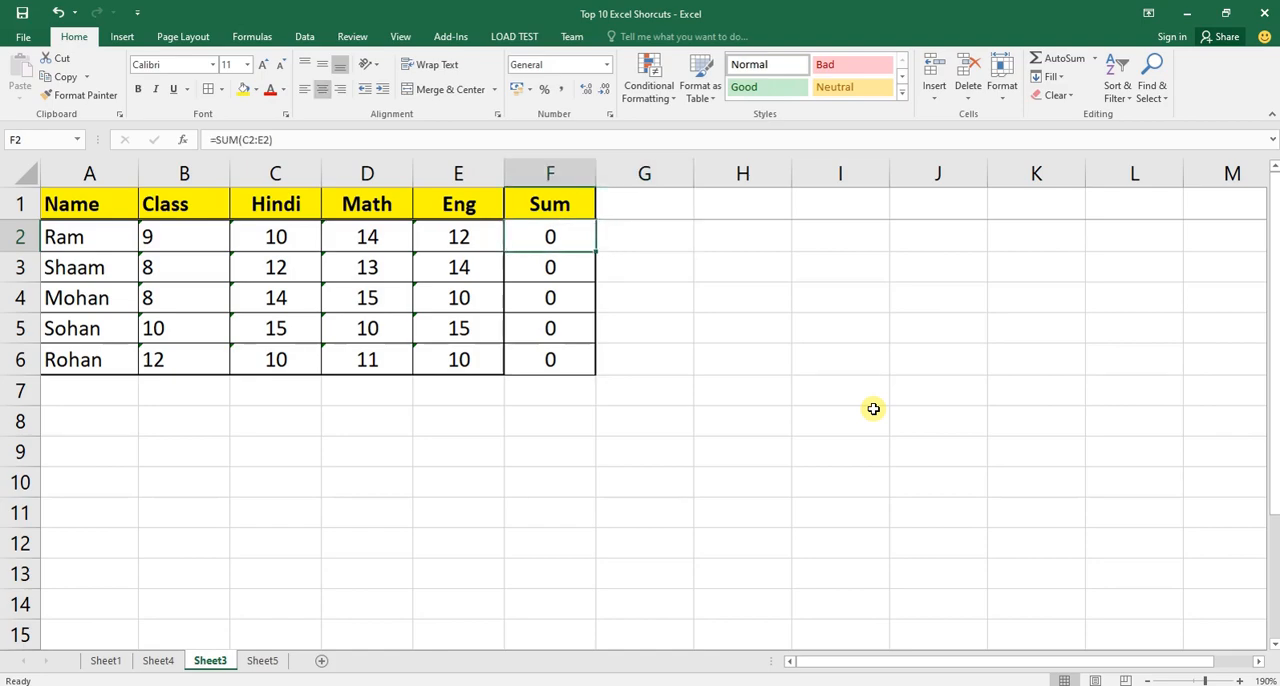
pyautogui.press('Right')
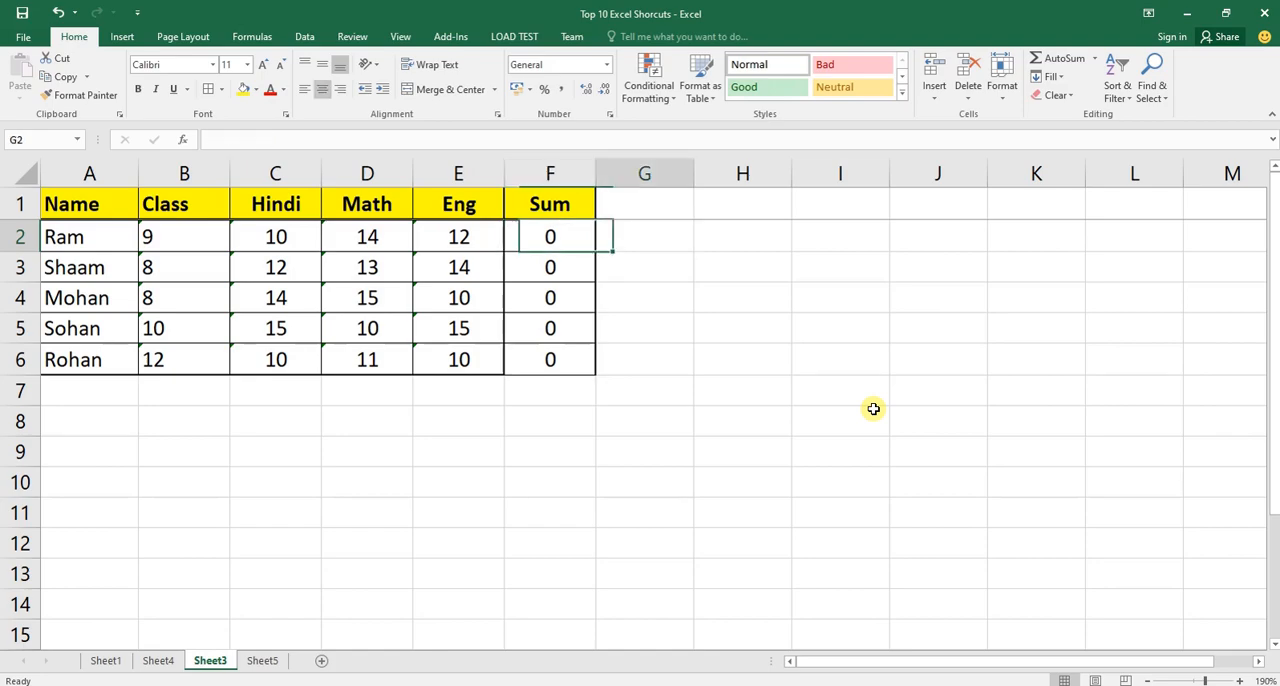
pyautogui.press('Left')
pyautogui.press('Down')
pyautogui.press('Up')
# Inspect the number format of the individual Hindi and Math mark cells in columns C and D.
pyautogui.press('Left')
pyautogui.press('Left')
pyautogui.press('Left')
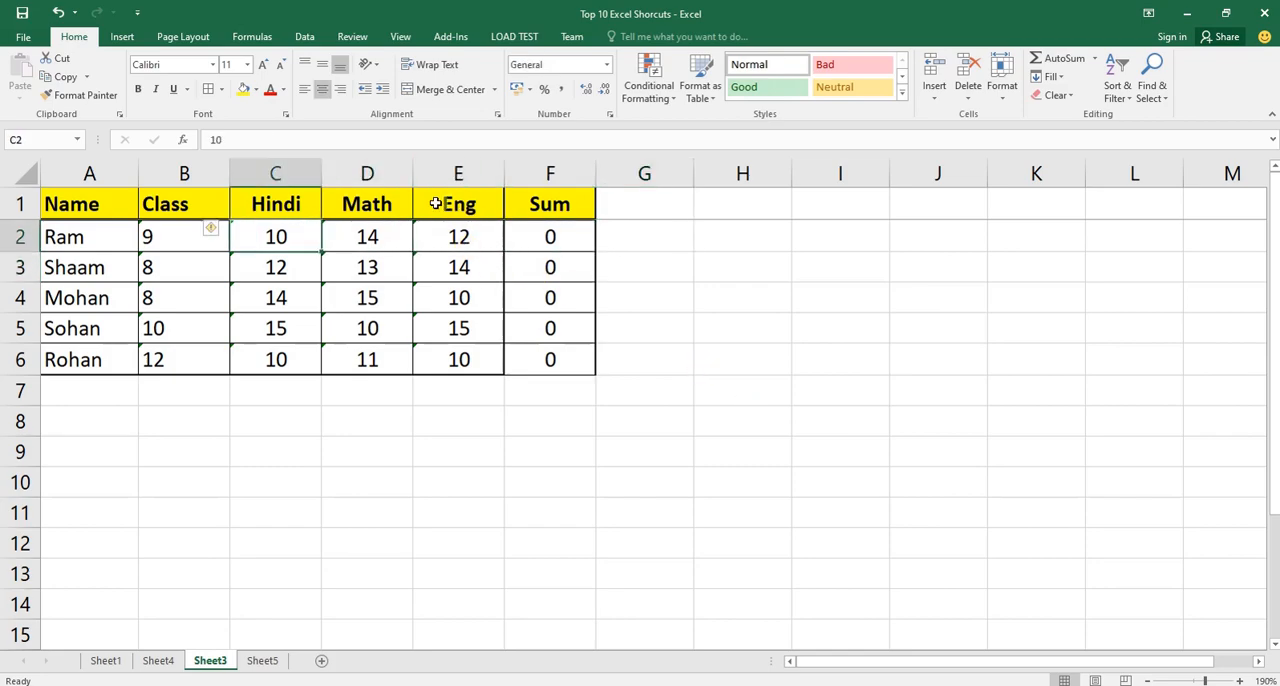
pyautogui.click(365, 238)
pyautogui.click(356, 268)
pyautogui.click(314, 270)
pyautogui.click(366, 290)
pyautogui.click(378, 262)
pyautogui.click(370, 238)
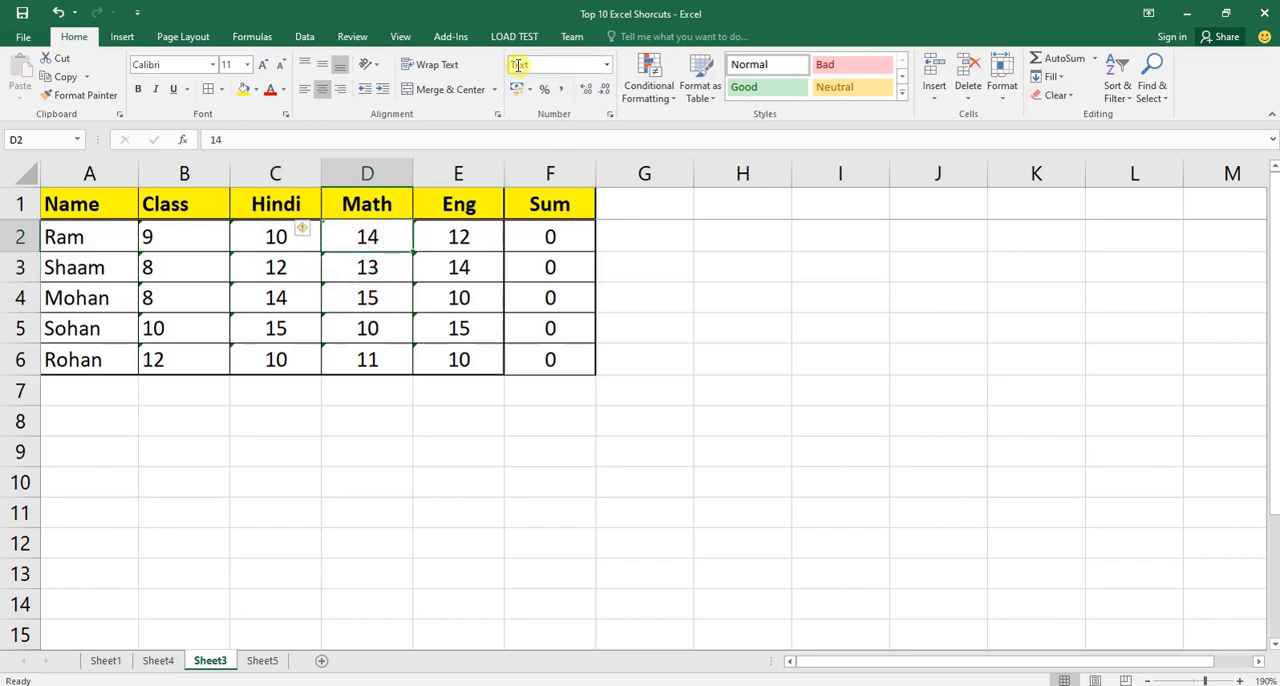
pyautogui.click(370, 254)
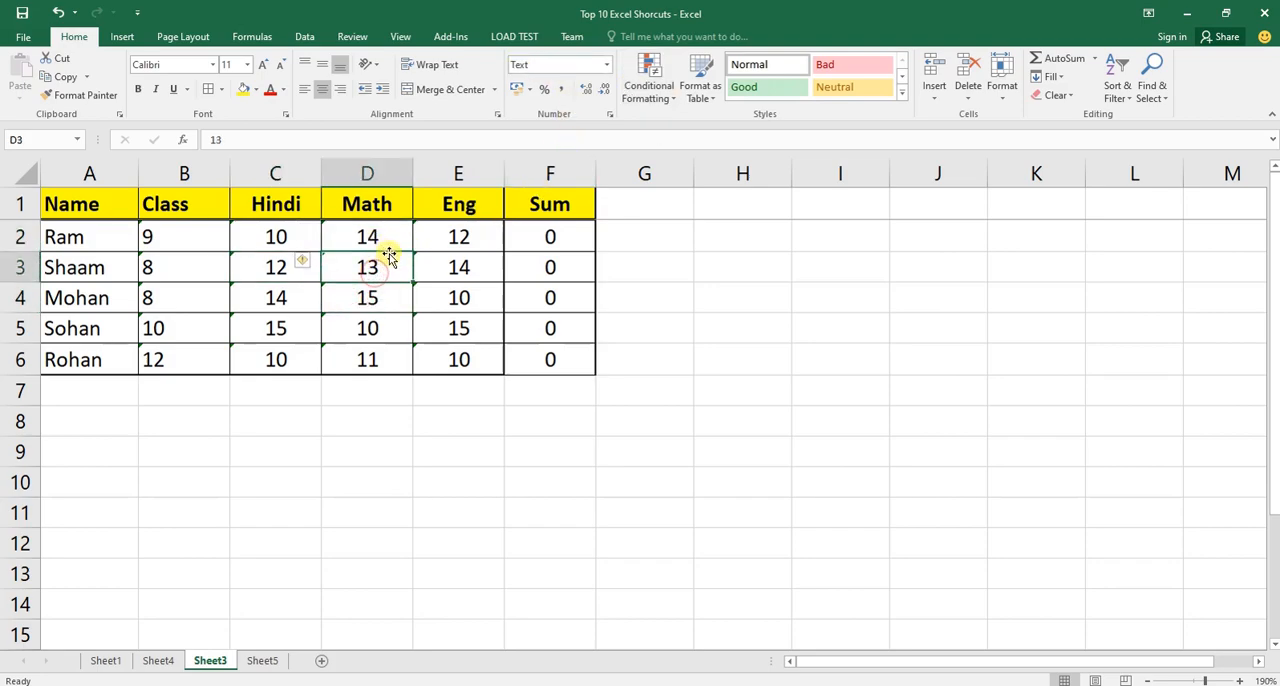
pyautogui.click(389, 240)
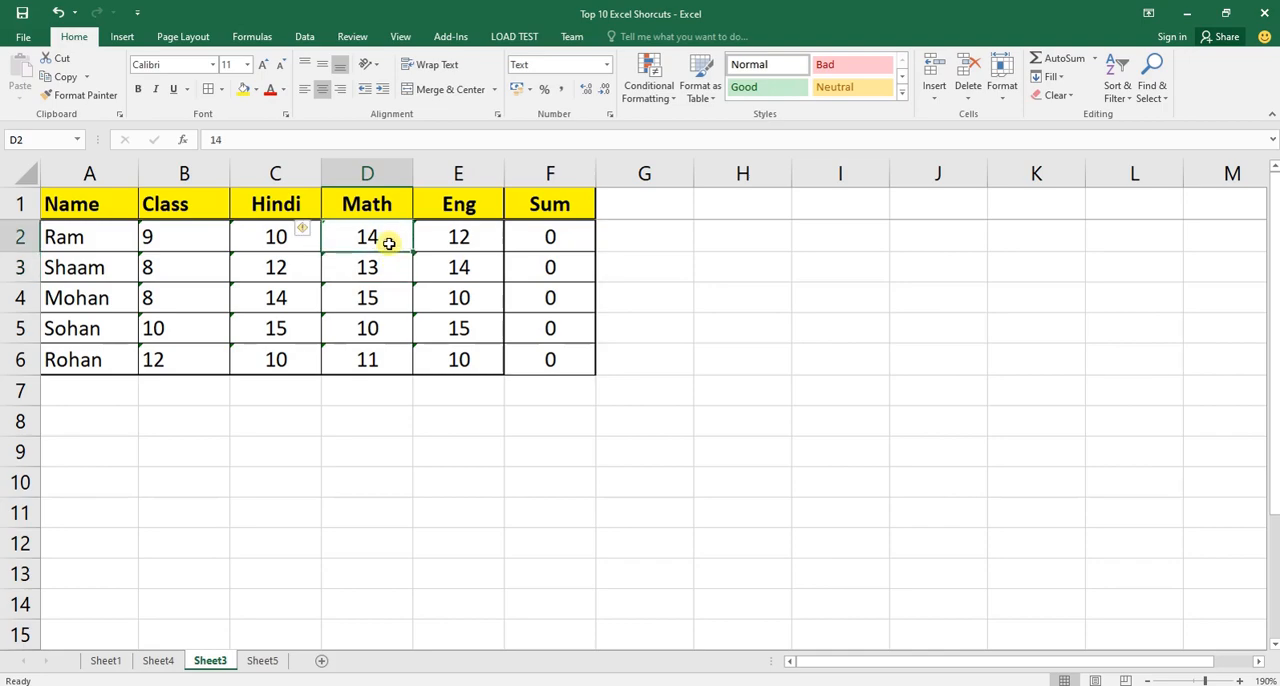
pyautogui.click(391, 267)
pyautogui.click(390, 290)
pyautogui.click(391, 331)
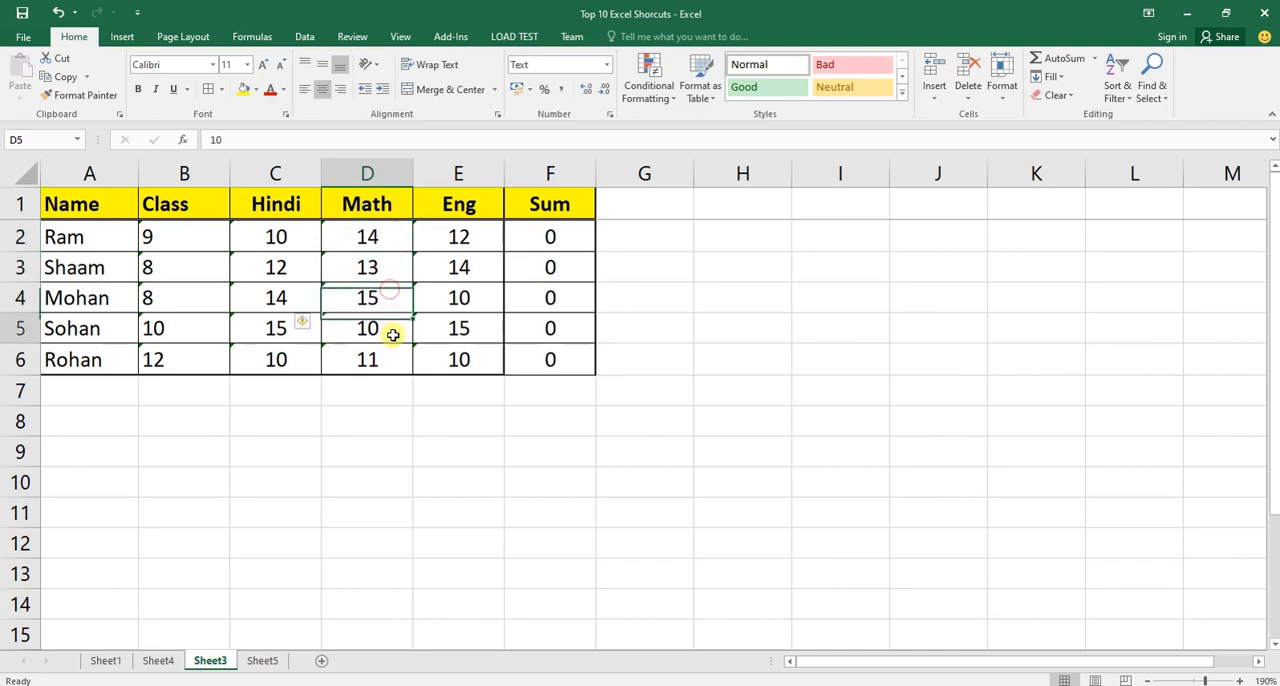
pyautogui.click(380, 238)
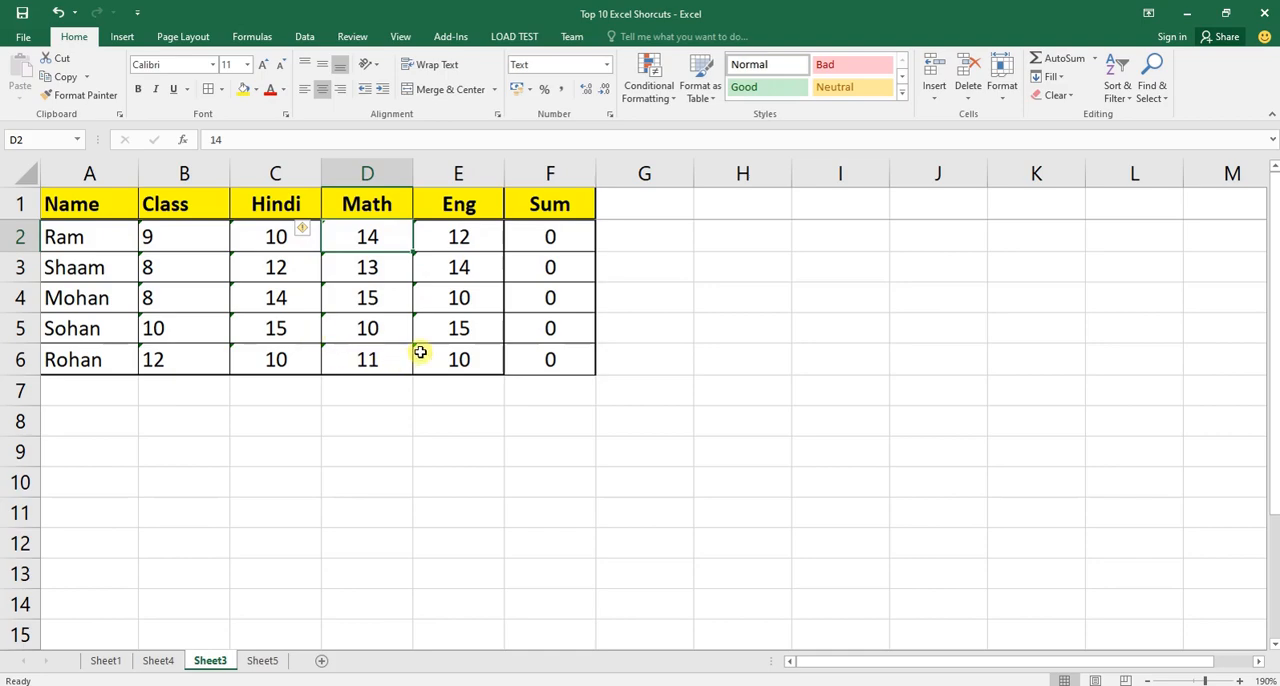
# Compare the number format of the Sum column with that of the Math and Eng marks in D2:E6.
pyautogui.moveTo(543, 352); pyautogui.dragTo(537, 206)
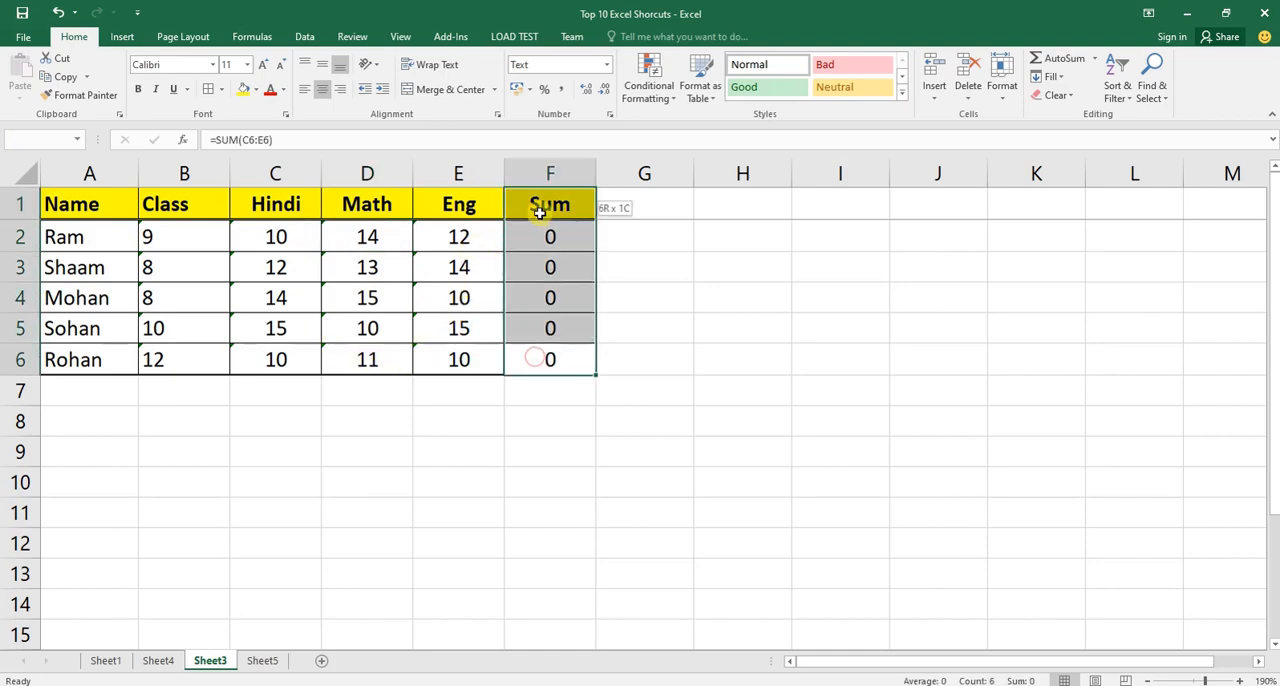
pyautogui.press('alt')
pyautogui.press('alt')
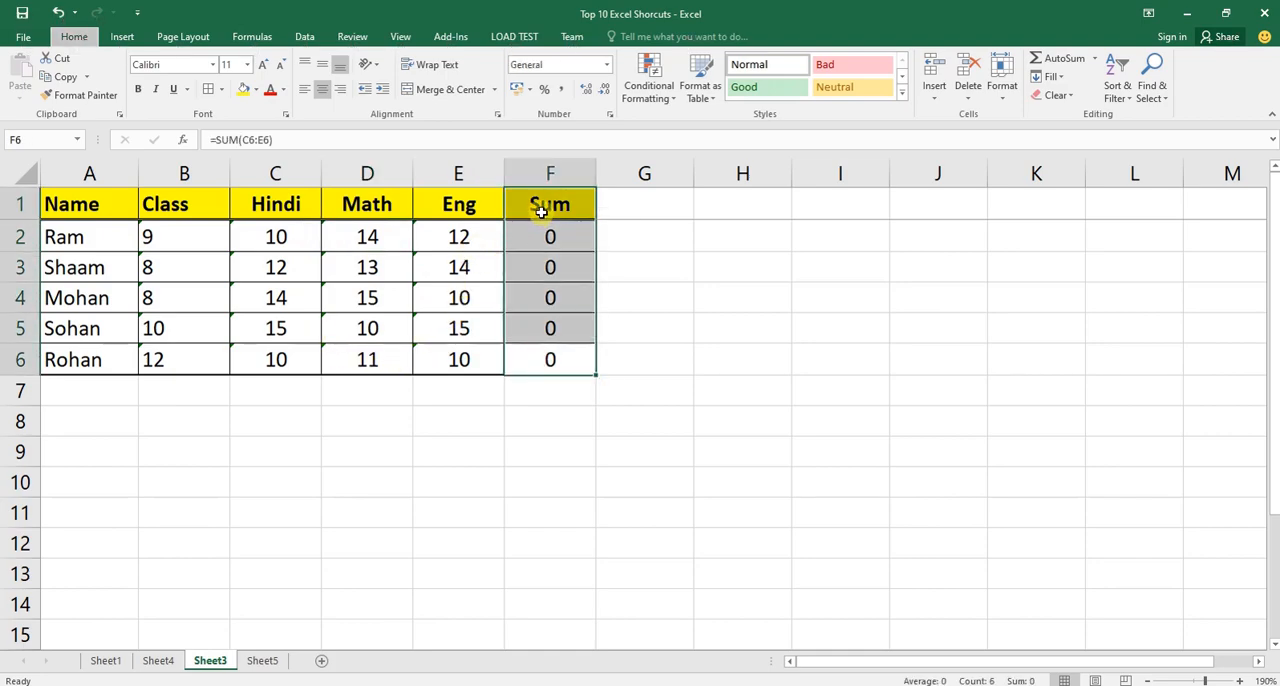
pyautogui.press('Down')
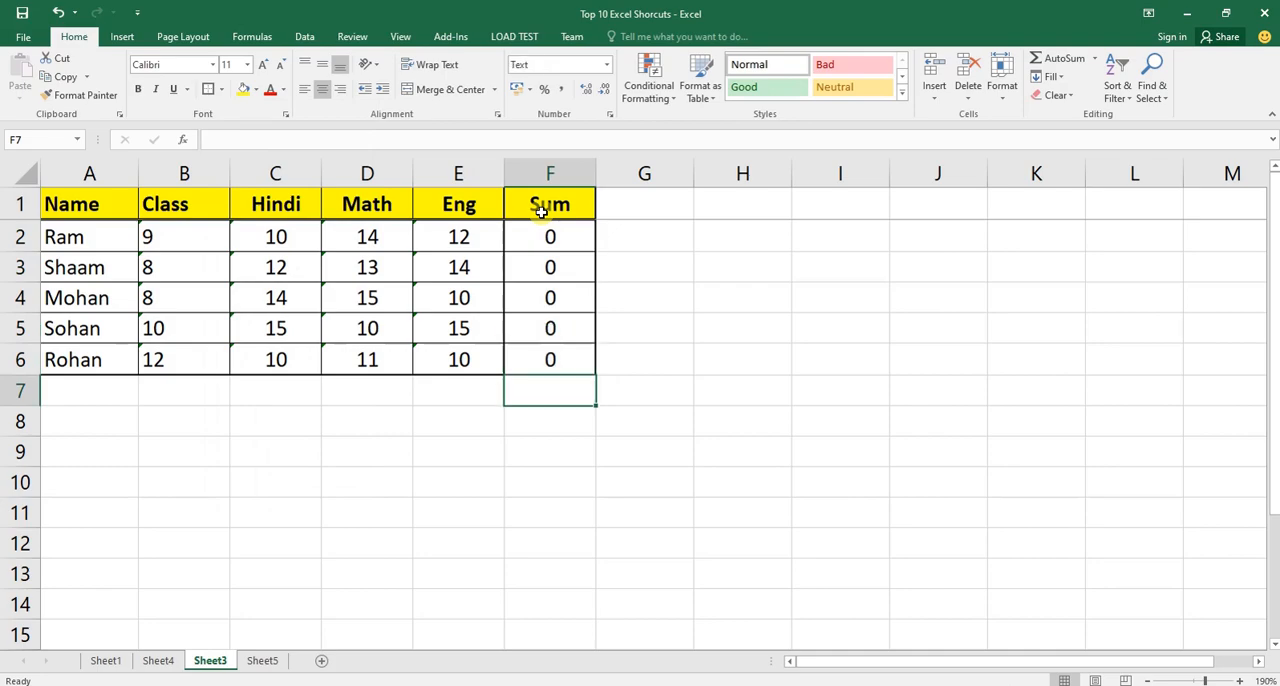
pyautogui.moveTo(366, 240); pyautogui.dragTo(442, 242)
pyautogui.click(376, 266)
pyautogui.click(453, 268)
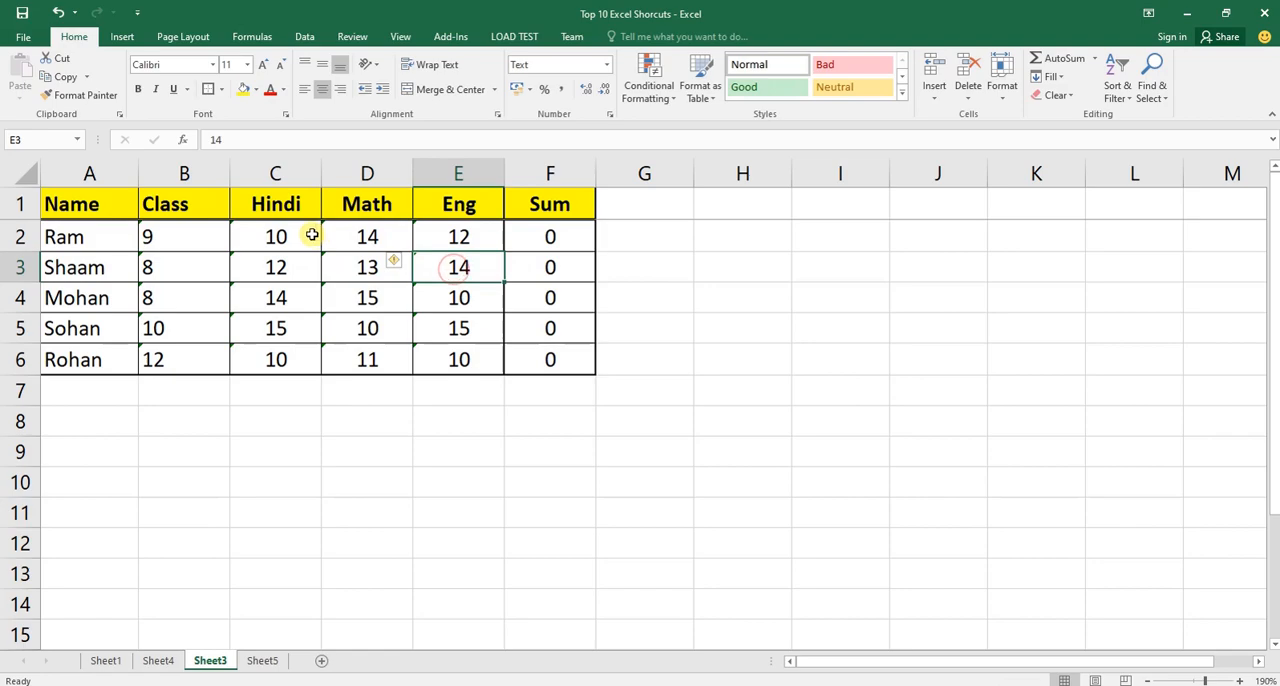
pyautogui.click(366, 240)
pyautogui.click(445, 247)
pyautogui.moveTo(371, 234); pyautogui.dragTo(445, 362)
pyautogui.click(543, 240)
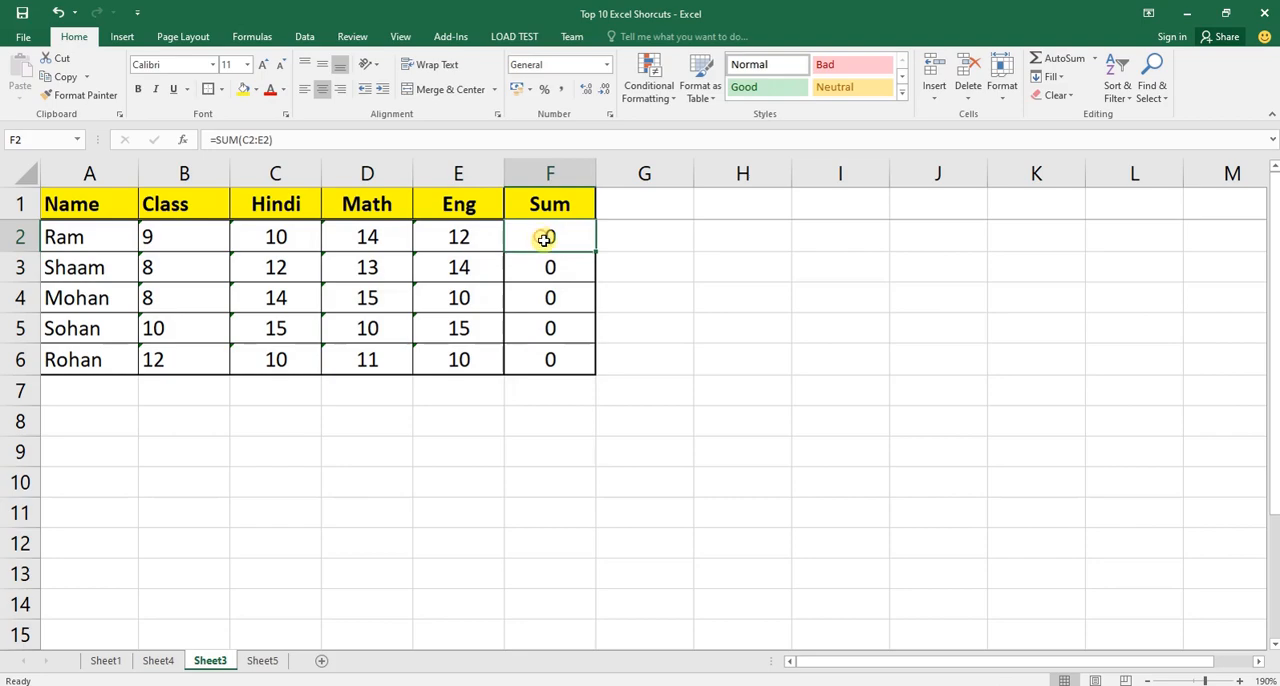
pyautogui.moveTo(356, 236); pyautogui.dragTo(366, 358)
pyautogui.click(371, 237)
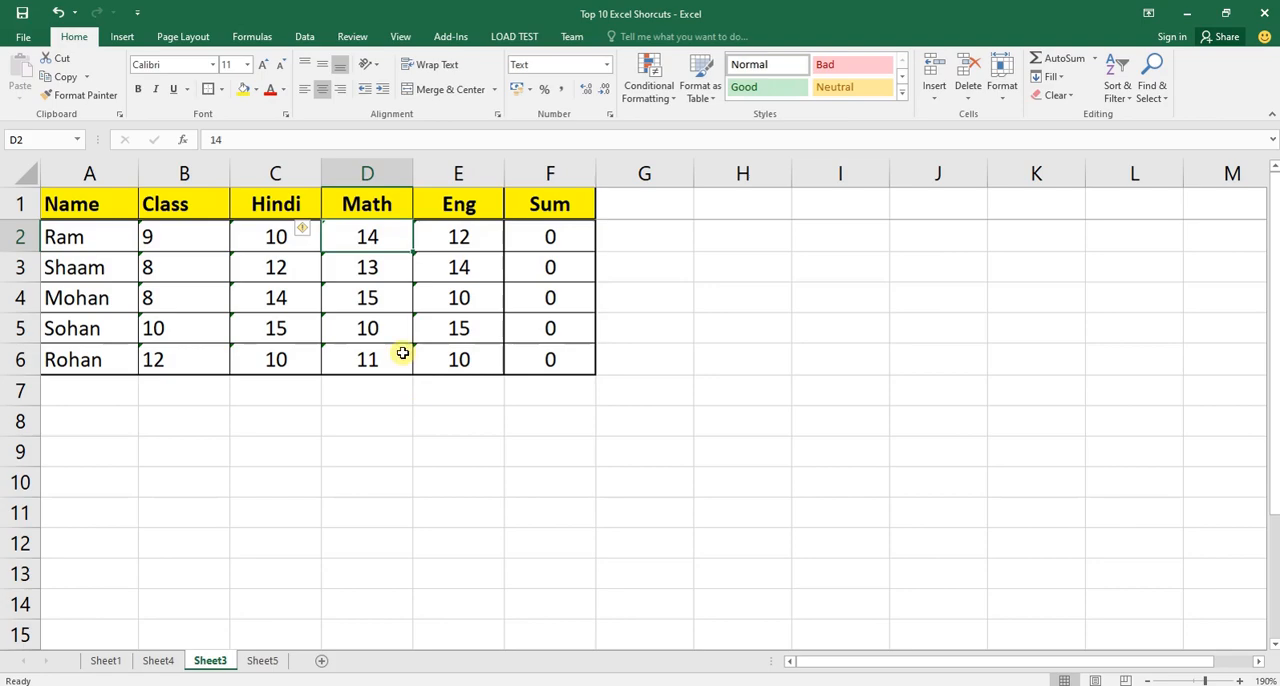
# Change the Math mark in D2 to General format and re-enter it so that it is stored as a number.
pyautogui.doubleClick(389, 244)
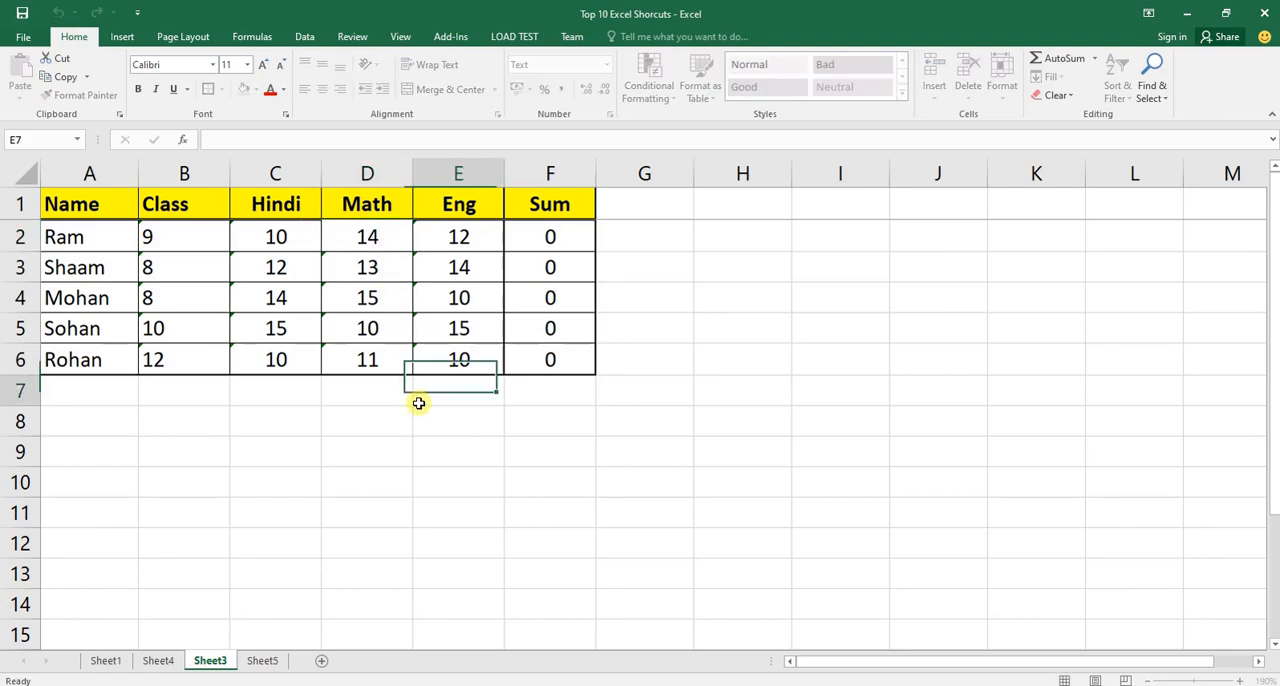
pyautogui.click(420, 400)
pyautogui.click(382, 241)
pyautogui.click(565, 64)
pyautogui.click(606, 64)
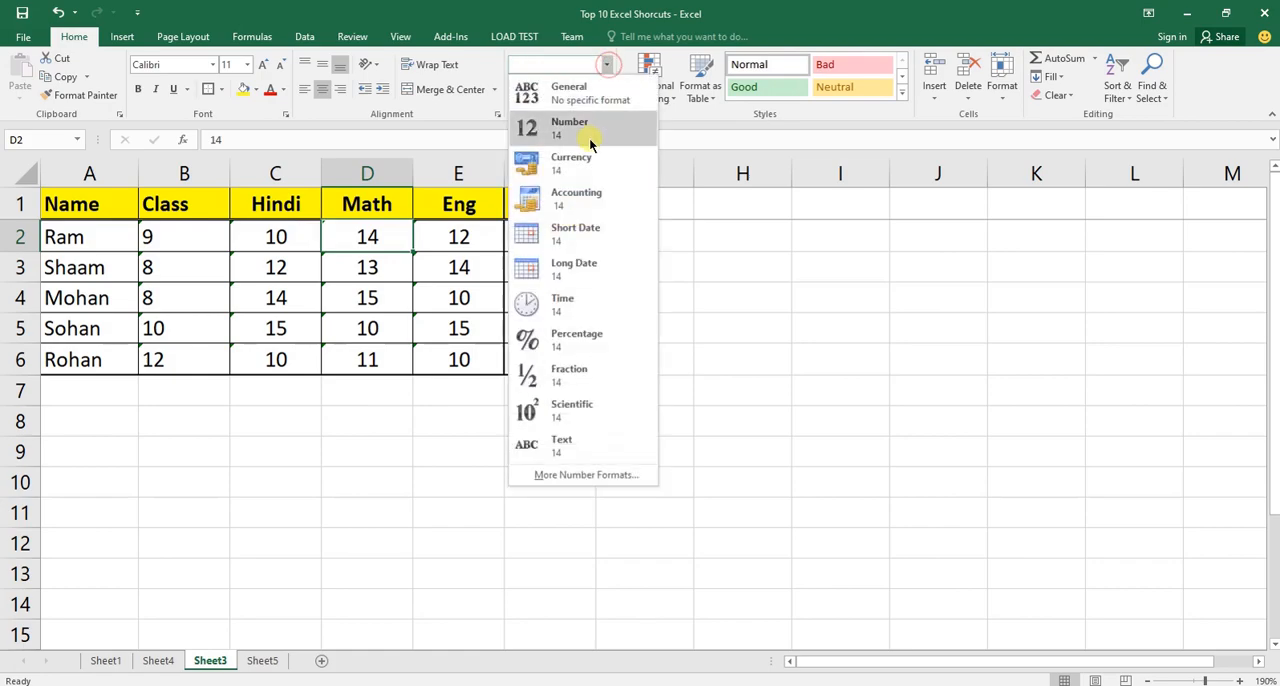
pyautogui.click(586, 94)
pyautogui.click(380, 315)
pyautogui.click(379, 235)
pyautogui.doubleClick(376, 234)
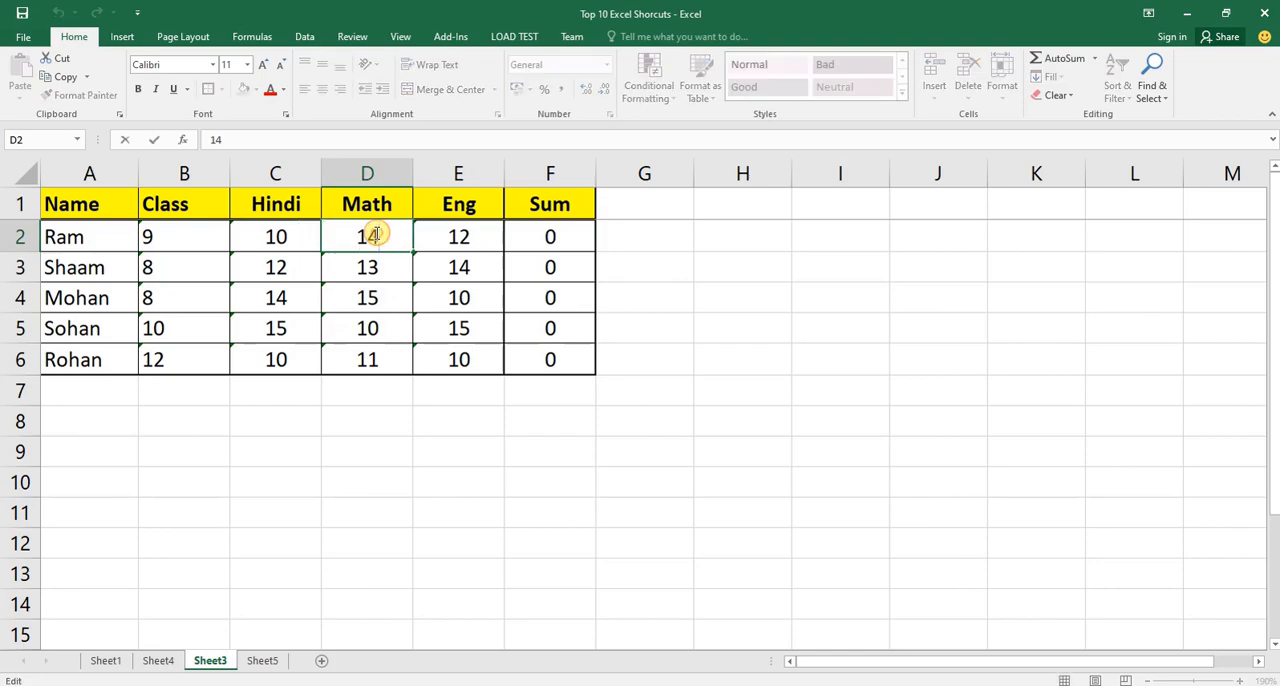
pyautogui.click(390, 267)
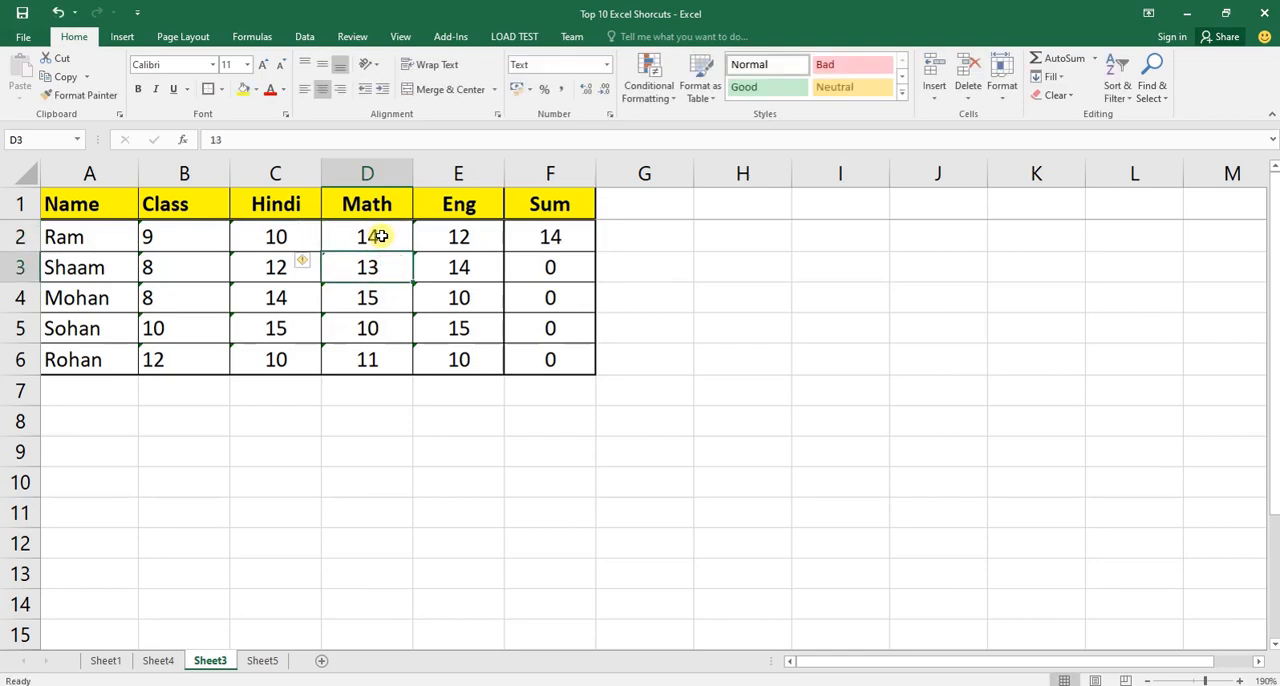
# Check the Sum in F2, then convert the Hindi mark in C2 to General format and re-enter it.
pyautogui.click(568, 237)
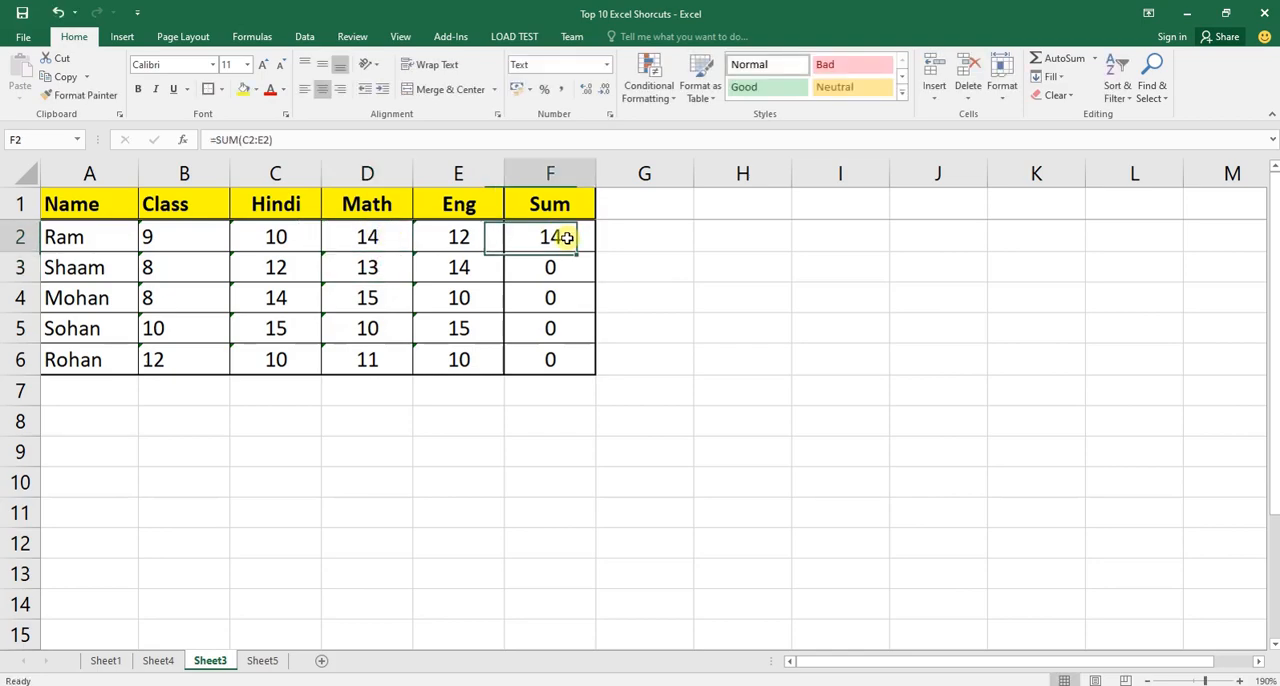
pyautogui.click(289, 236)
pyautogui.click(562, 68)
pyautogui.click(558, 69)
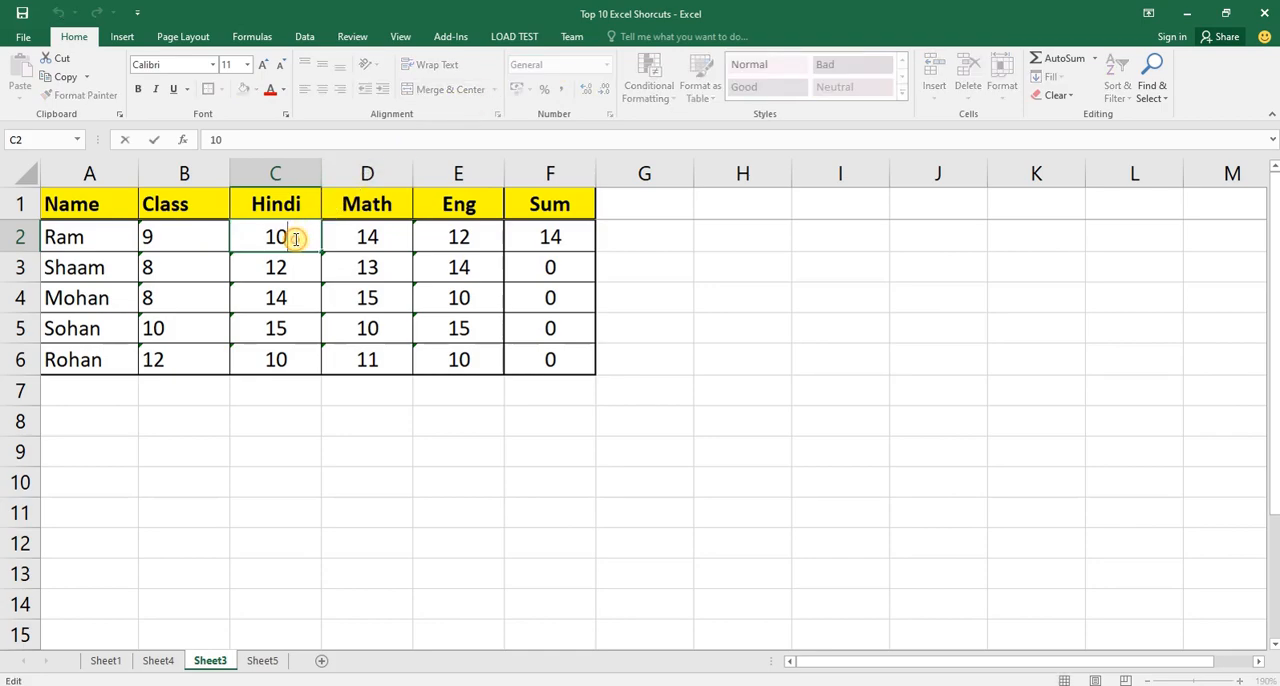
pyautogui.click(318, 270)
pyautogui.click(307, 247)
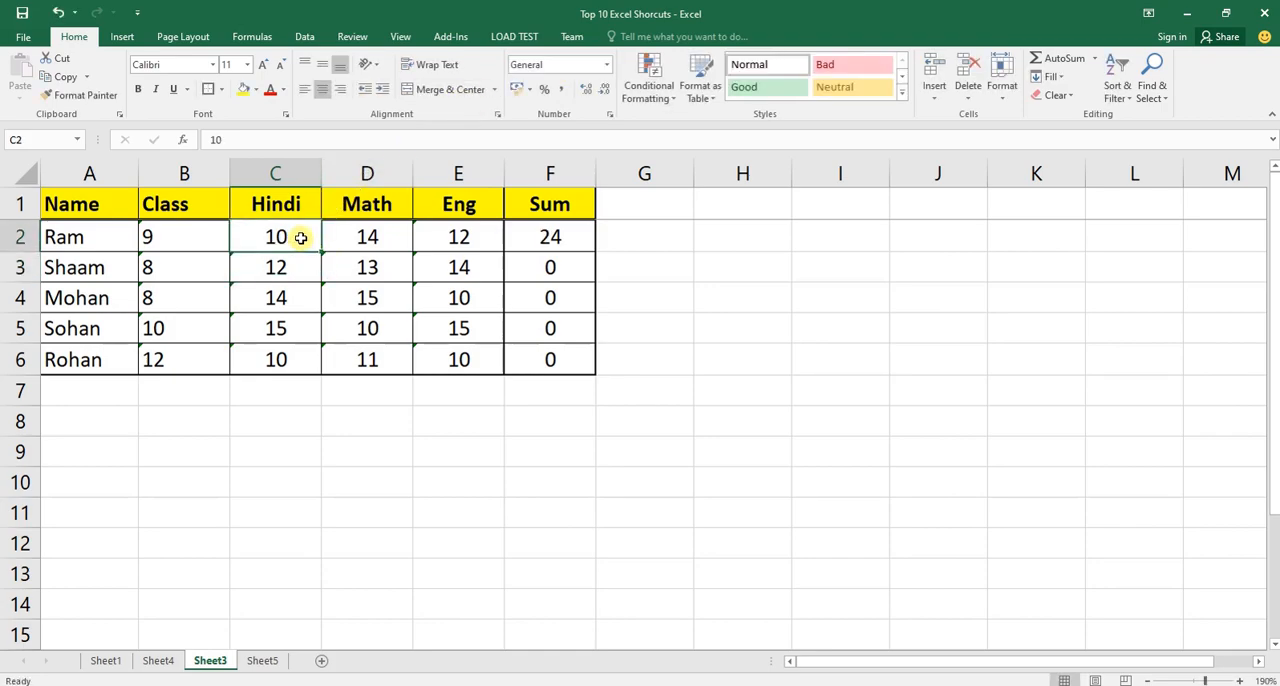
# Set the Eng mark in E2 to General format and re-enter it as a number.
pyautogui.click(352, 237)
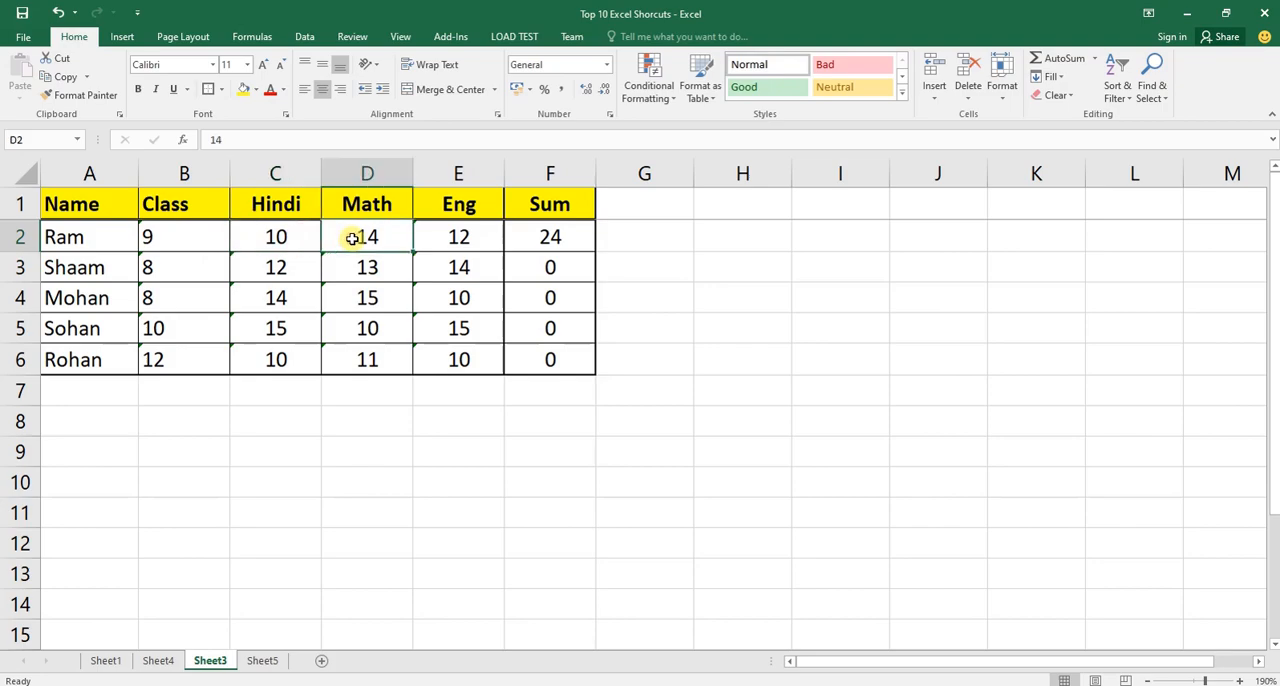
pyautogui.click(465, 237)
pyautogui.click(604, 66)
pyautogui.click(565, 89)
pyautogui.doubleClick(476, 228)
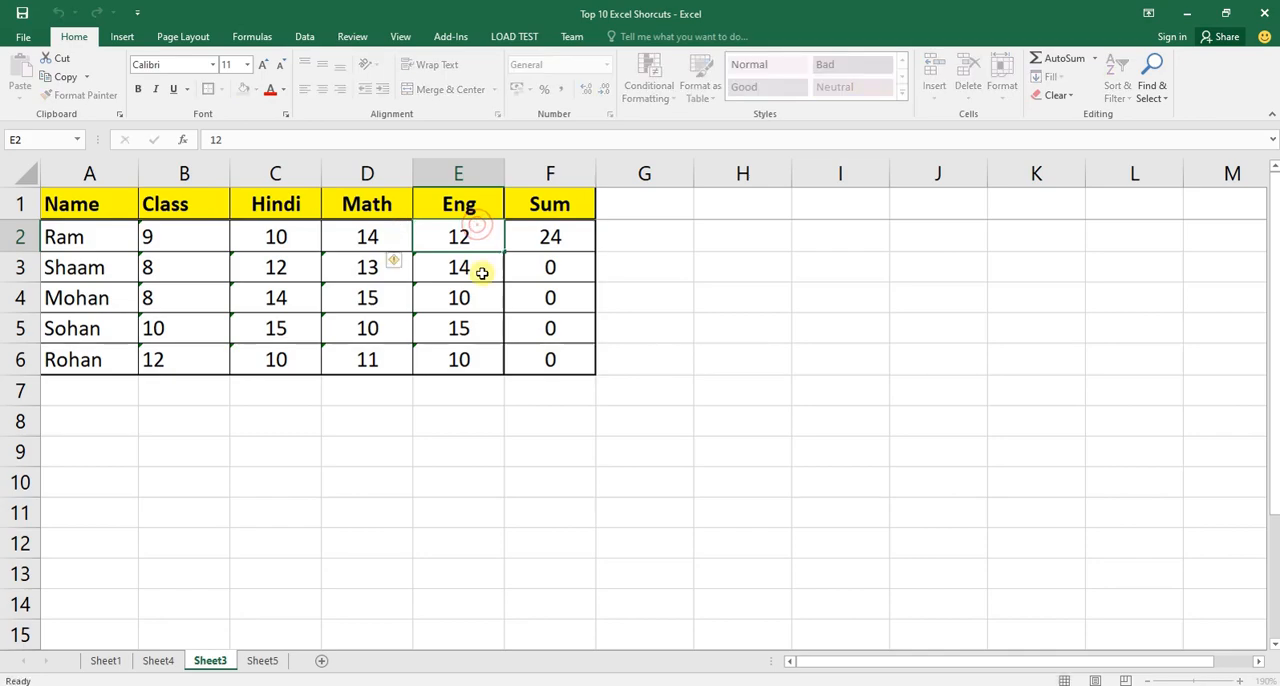
pyautogui.press('Return')
# Apply the General number format to the whole Hindi, Math and Eng columns (C:E).
pyautogui.click(290, 236)
pyautogui.moveTo(290, 236); pyautogui.dragTo(491, 240)
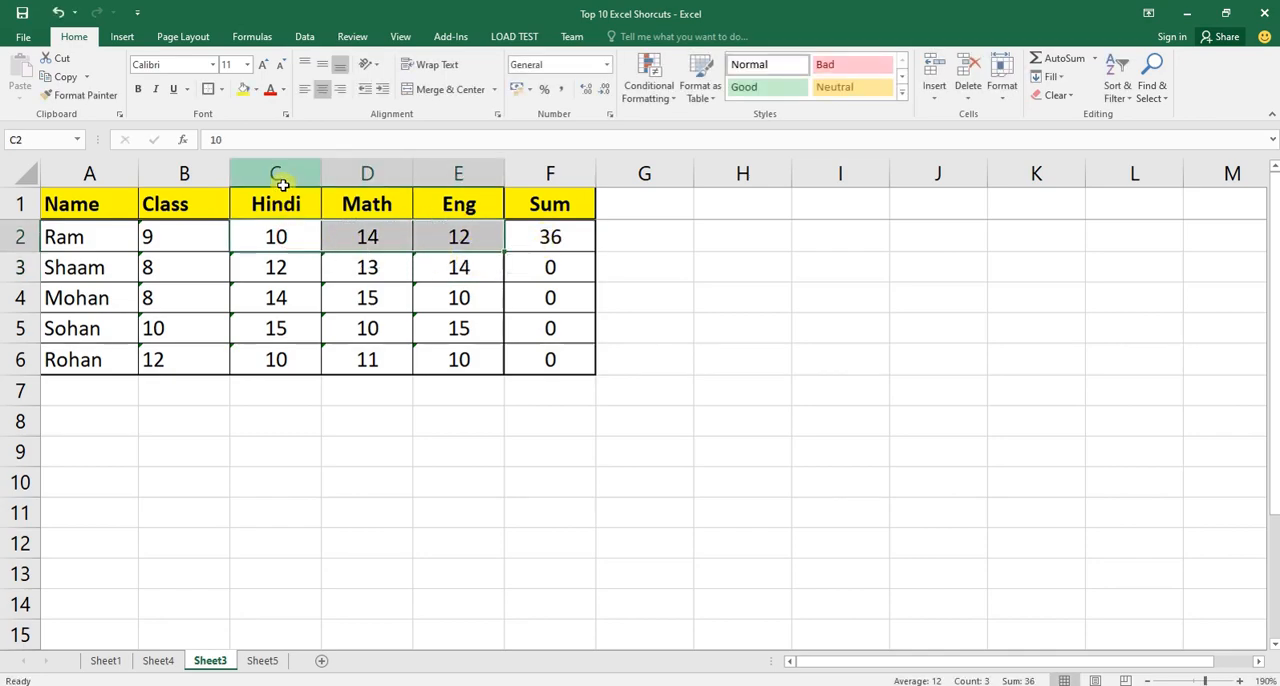
pyautogui.moveTo(284, 173); pyautogui.dragTo(490, 177)
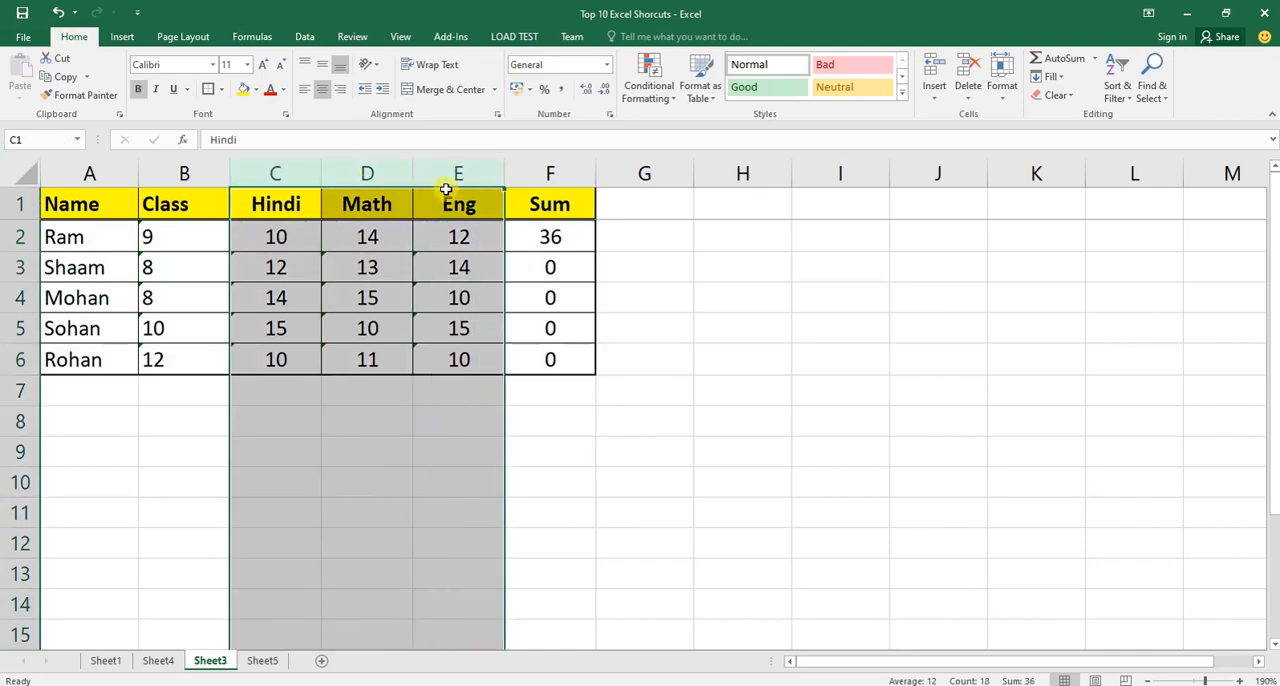
pyautogui.click(572, 65)
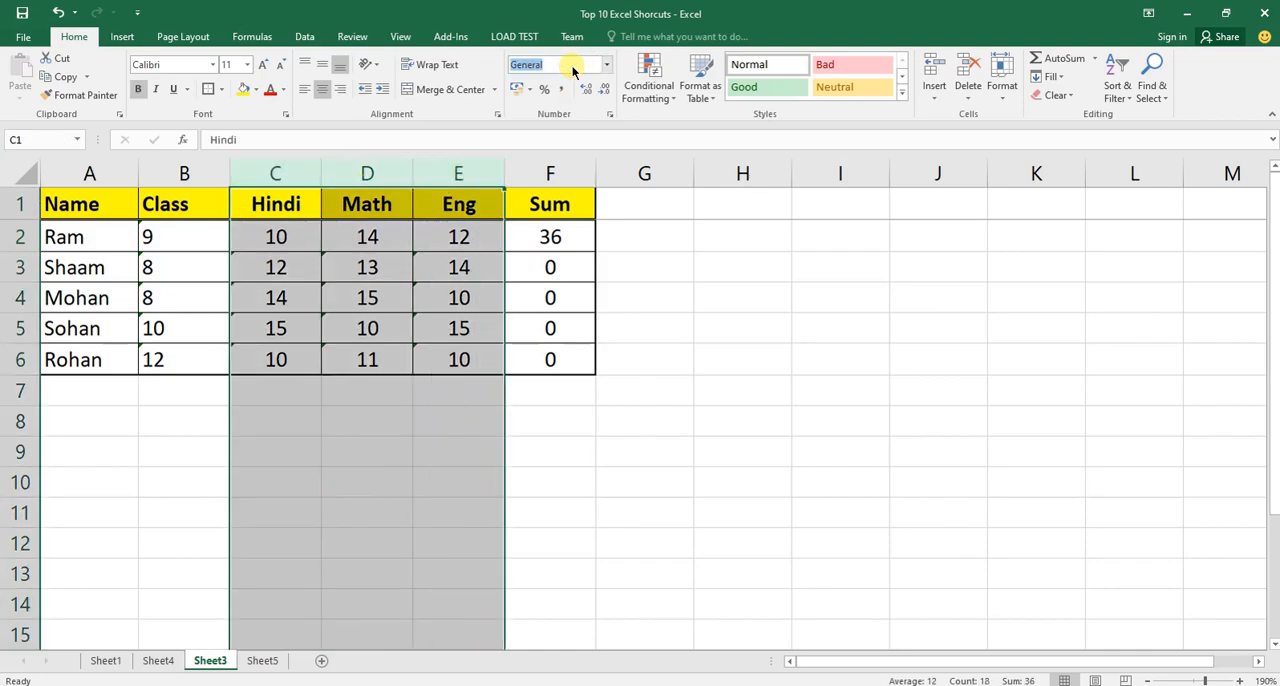
pyautogui.moveTo(275, 172); pyautogui.dragTo(457, 172)
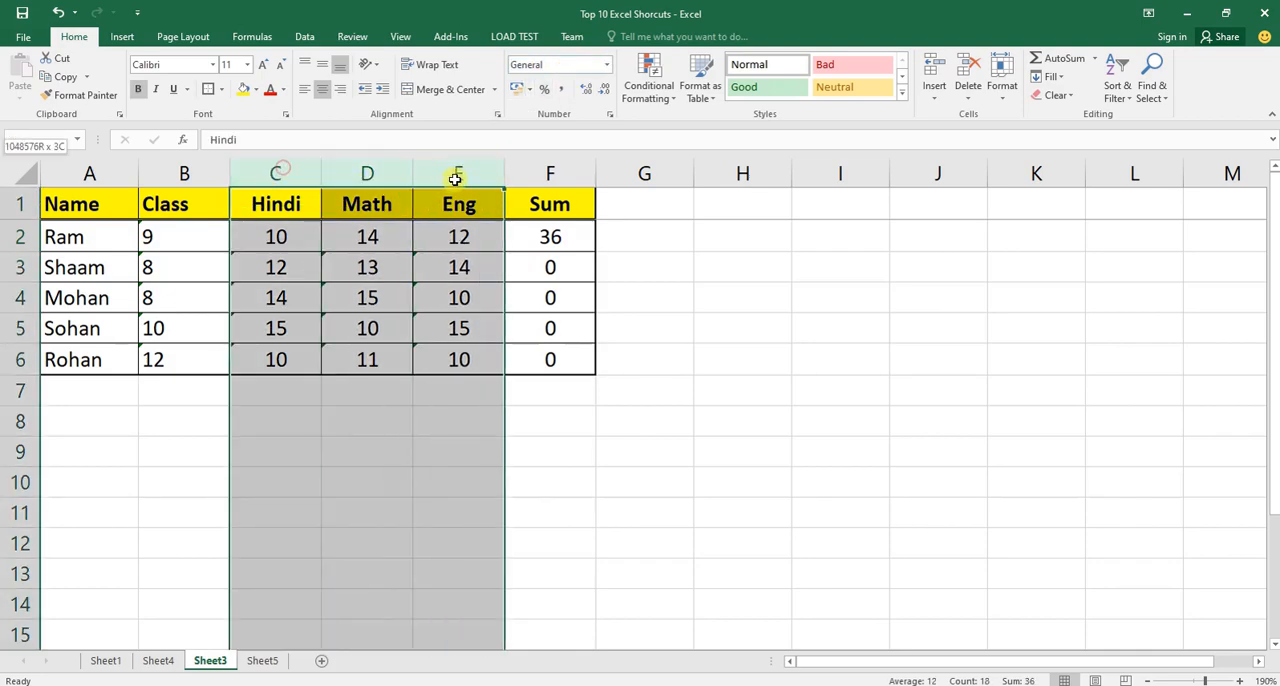
pyautogui.click(561, 66)
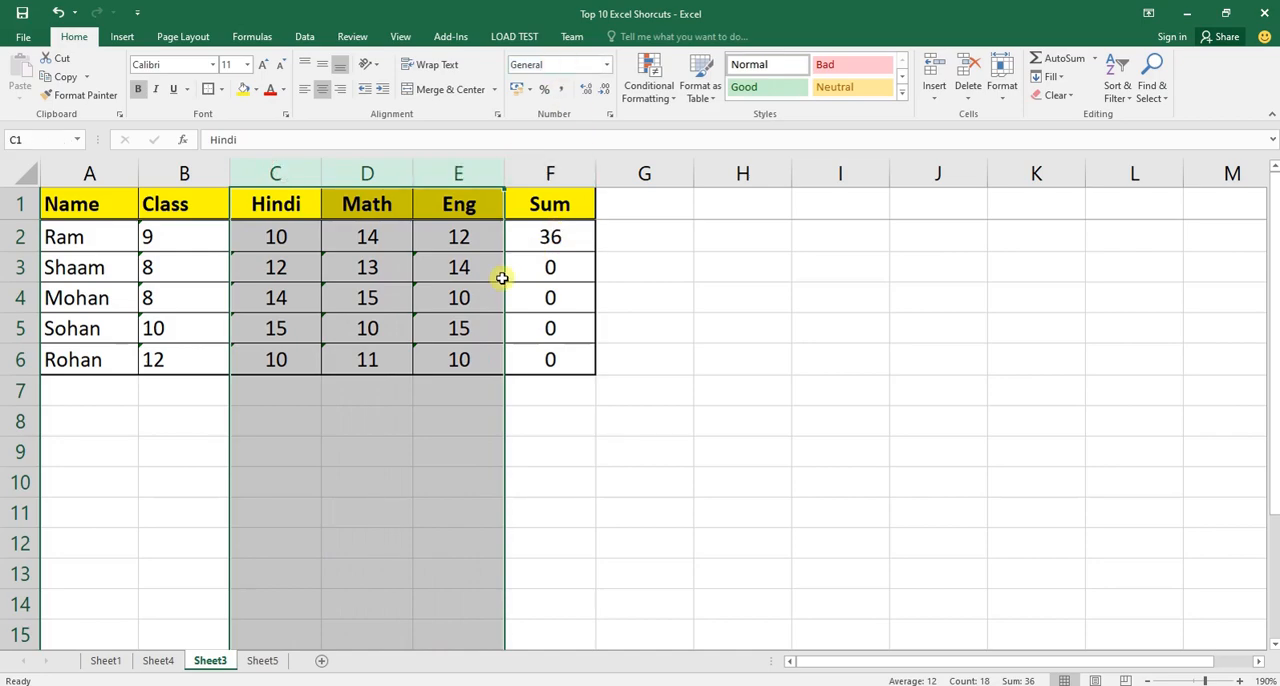
pyautogui.click(438, 297)
# Re-enter the Hindi, Math and Eng marks in rows 3 and 4 (C3:E4) so that they are stored as numbers.
pyautogui.doubleClick(275, 266)
pyautogui.doubleClick(367, 266)
pyautogui.doubleClick(458, 266)
pyautogui.doubleClick(305, 300)
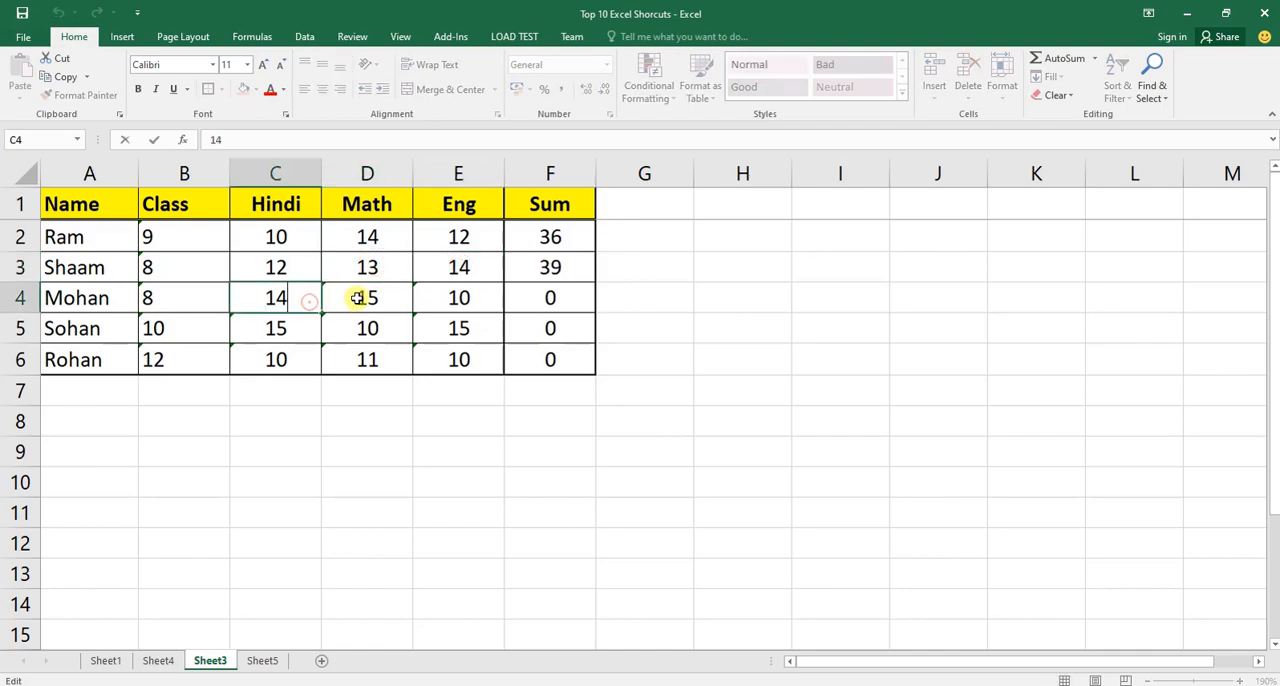
pyautogui.doubleClick(356, 297)
pyautogui.doubleClick(454, 292)
# Re-enter the Eng, Math and Hindi marks in rows 5 and 6 (C5:E6) so that they are stored as numbers.
pyautogui.doubleClick(460, 326)
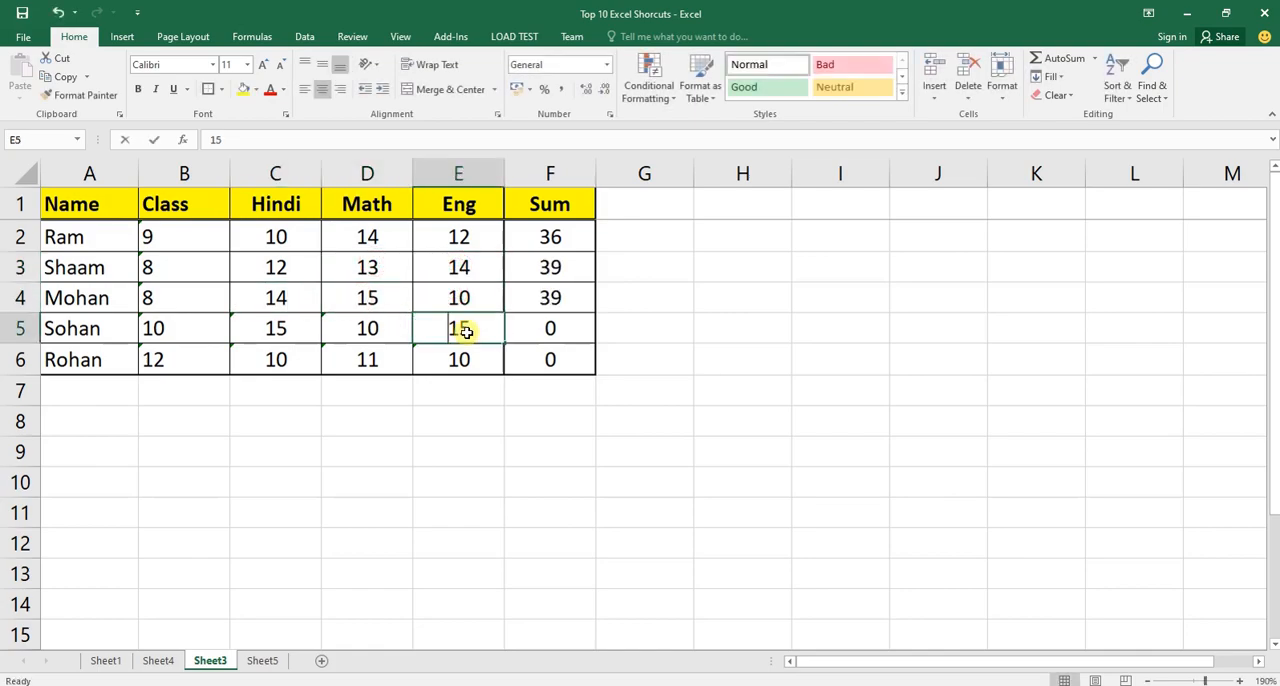
pyautogui.click(377, 330)
pyautogui.doubleClick(377, 330)
pyautogui.doubleClick(297, 331)
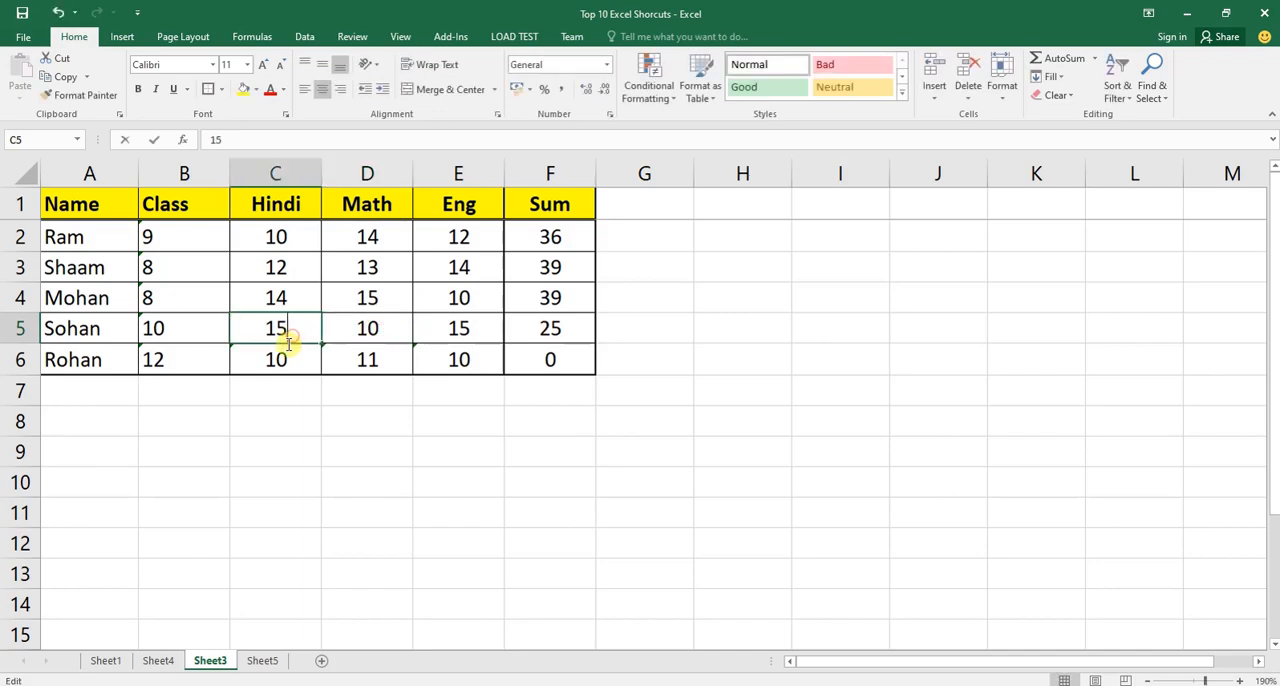
pyautogui.doubleClick(297, 346)
pyautogui.click(355, 354)
pyautogui.doubleClick(355, 354)
pyautogui.doubleClick(470, 360)
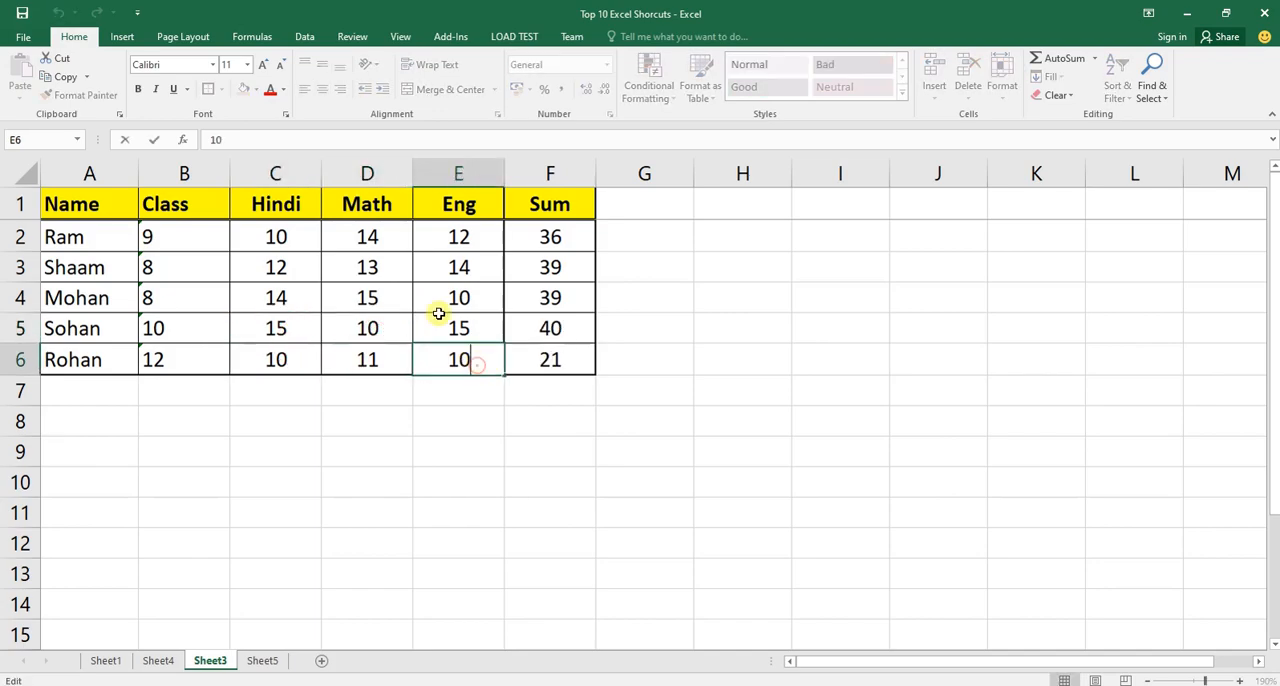
pyautogui.moveTo(86, 237); pyautogui.dragTo(505, 358)
pyautogui.click(456, 414)
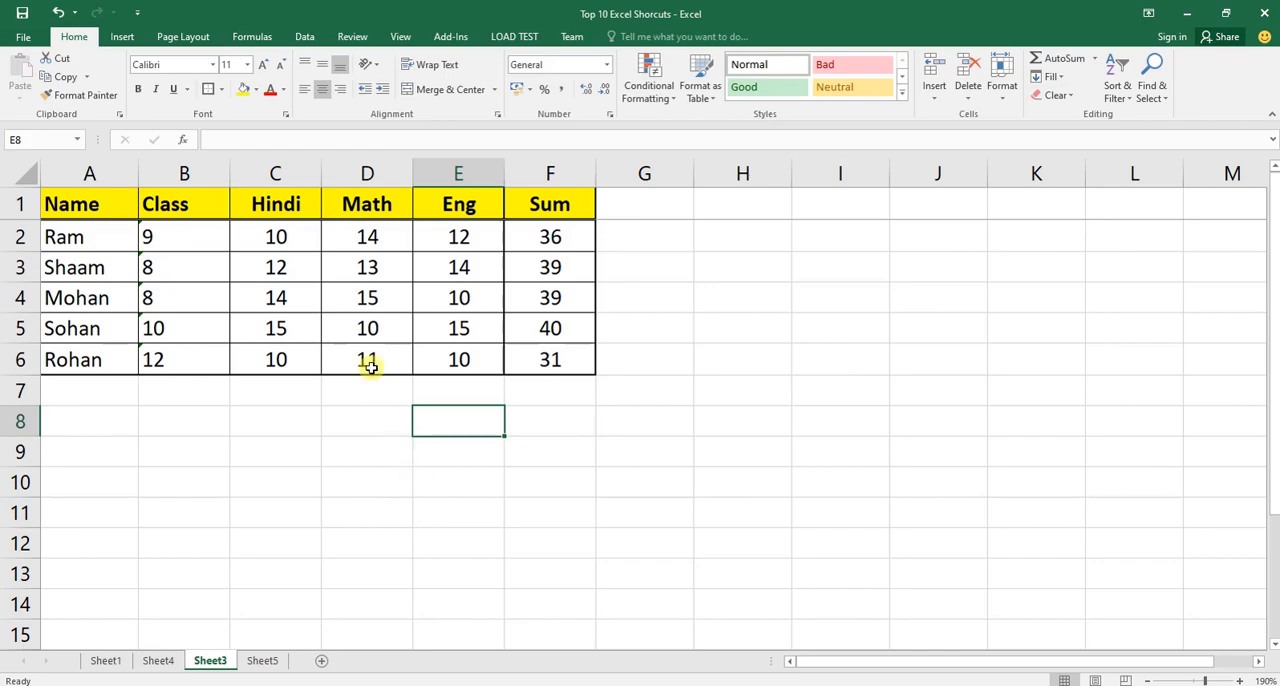
# Undo the manual cell-by-cell conversions of the marks in C2:E6 back to text-stored values.
pyautogui.click(286, 246)
pyautogui.moveTo(290, 240); pyautogui.dragTo(457, 357)
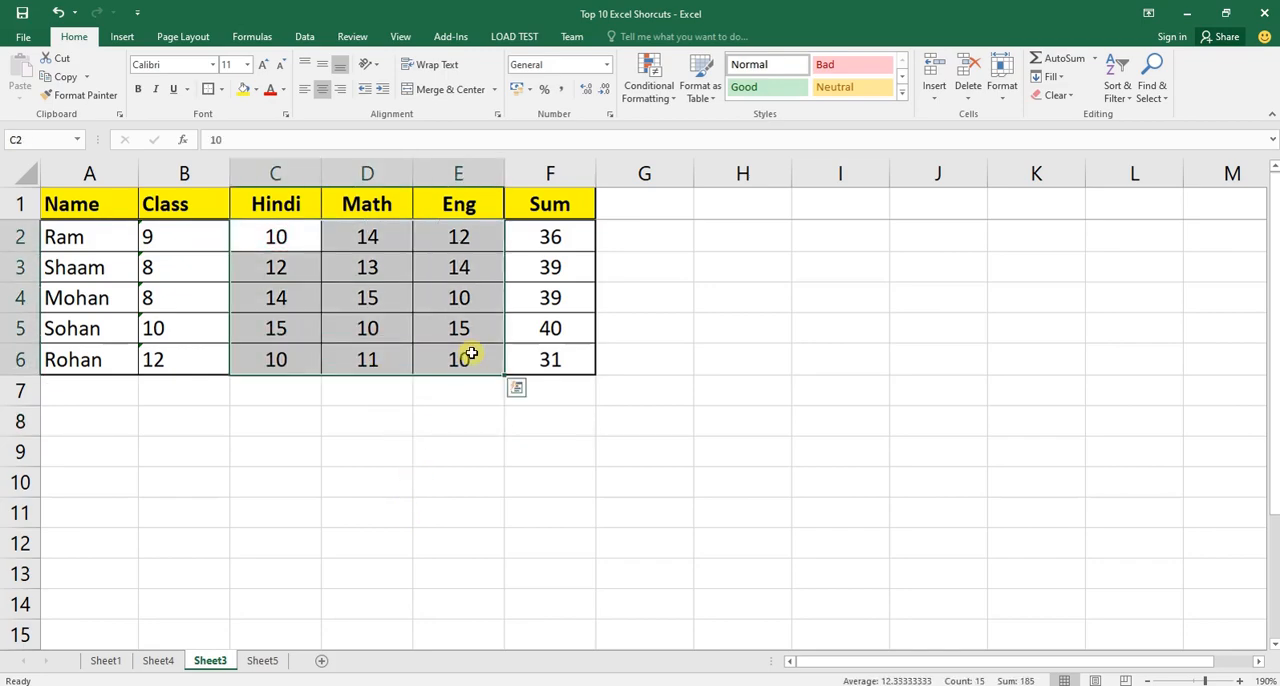
pyautogui.hotkey('ctrl', 'z')
pyautogui.hotkey('ctrl', 'z')
pyautogui.hotkey('ctrl', 'z')
pyautogui.hotkey('ctrl', 'z')
pyautogui.hotkey('ctrl', 'z')
pyautogui.hotkey('ctrl', 'z')
pyautogui.hotkey('ctrl', 'z')
pyautogui.hotkey('ctrl', 'z')
pyautogui.hotkey('ctrl', 'z')
pyautogui.hotkey('ctrl', 'z')
pyautogui.hotkey('ctrl', 'z')
pyautogui.hotkey('ctrl', 'z')
pyautogui.hotkey('ctrl', 'z')
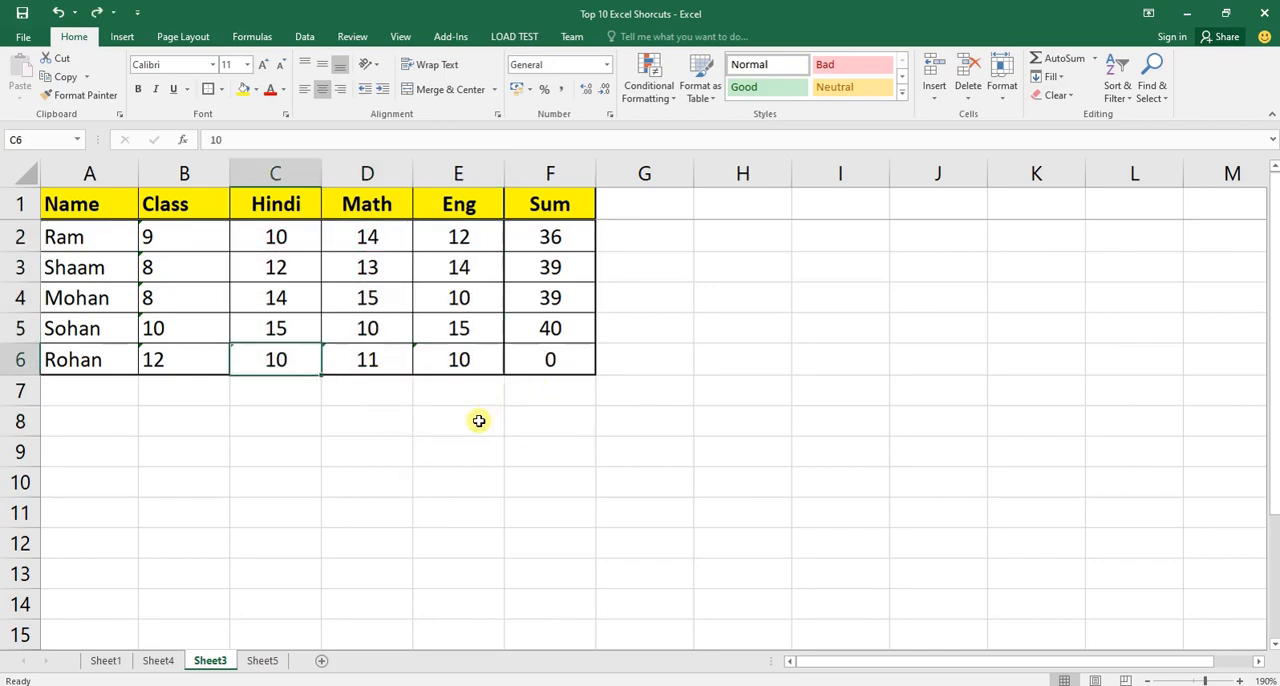
pyautogui.hotkey('ctrl', 'z')
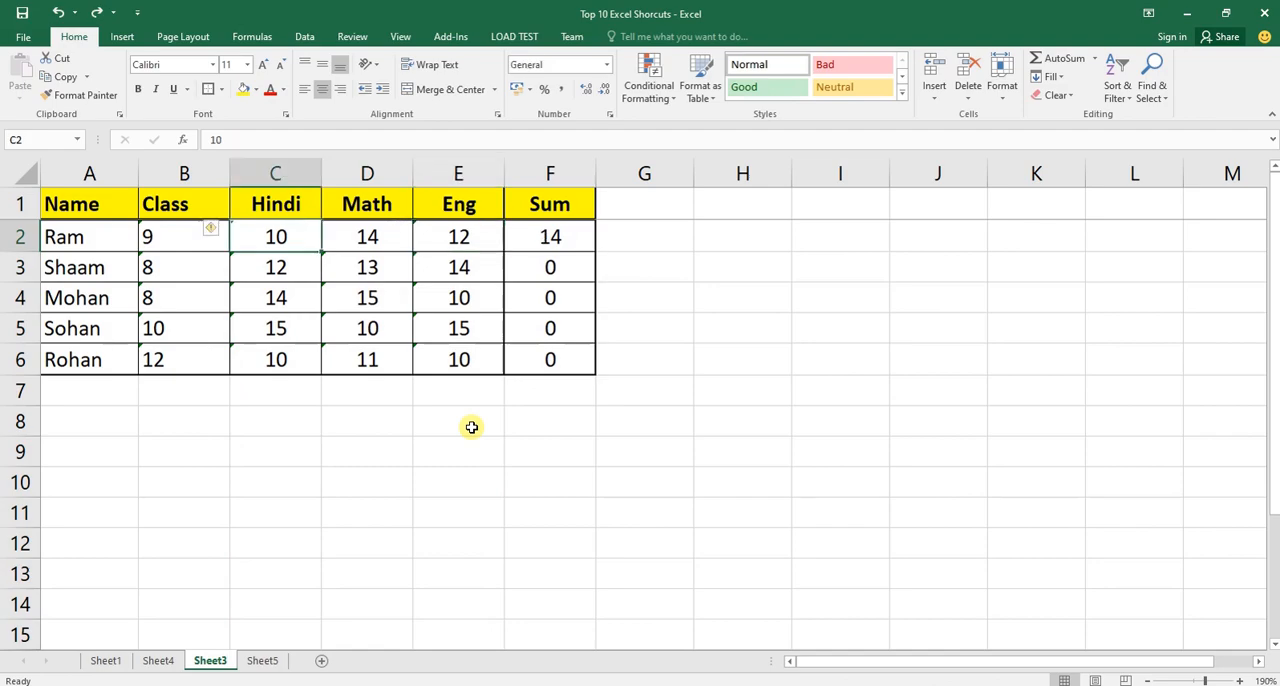
pyautogui.hotkey('ctrl', 'z')
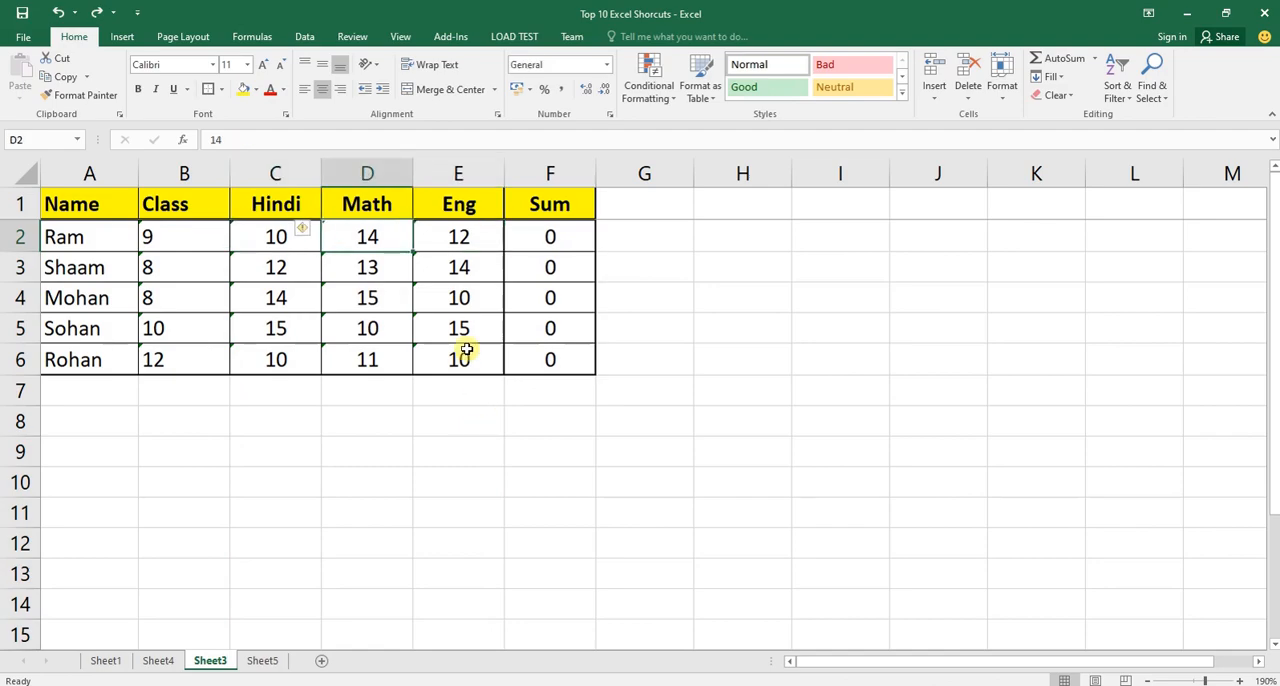
pyautogui.click(172, 632)
# On Sheet4, enter the shortcut "Alt + A + E" in C2 for the Convert Data Format topic.
pyautogui.click(160, 661)
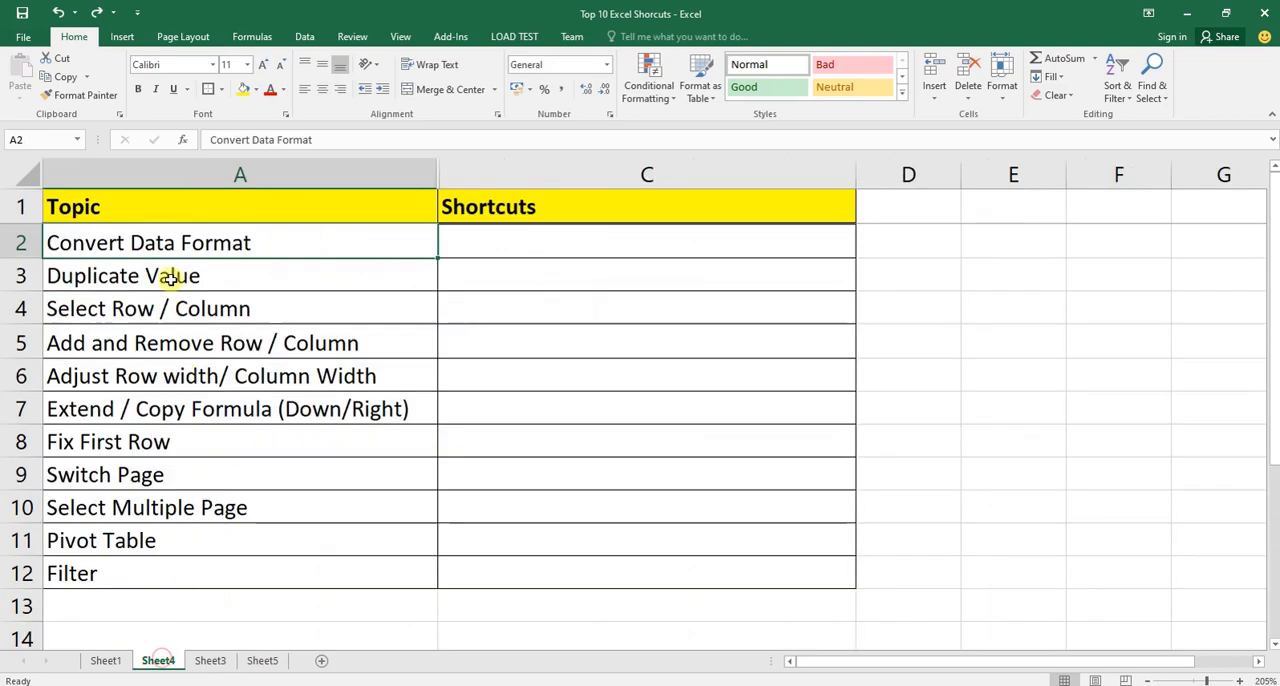
pyautogui.click(467, 242)
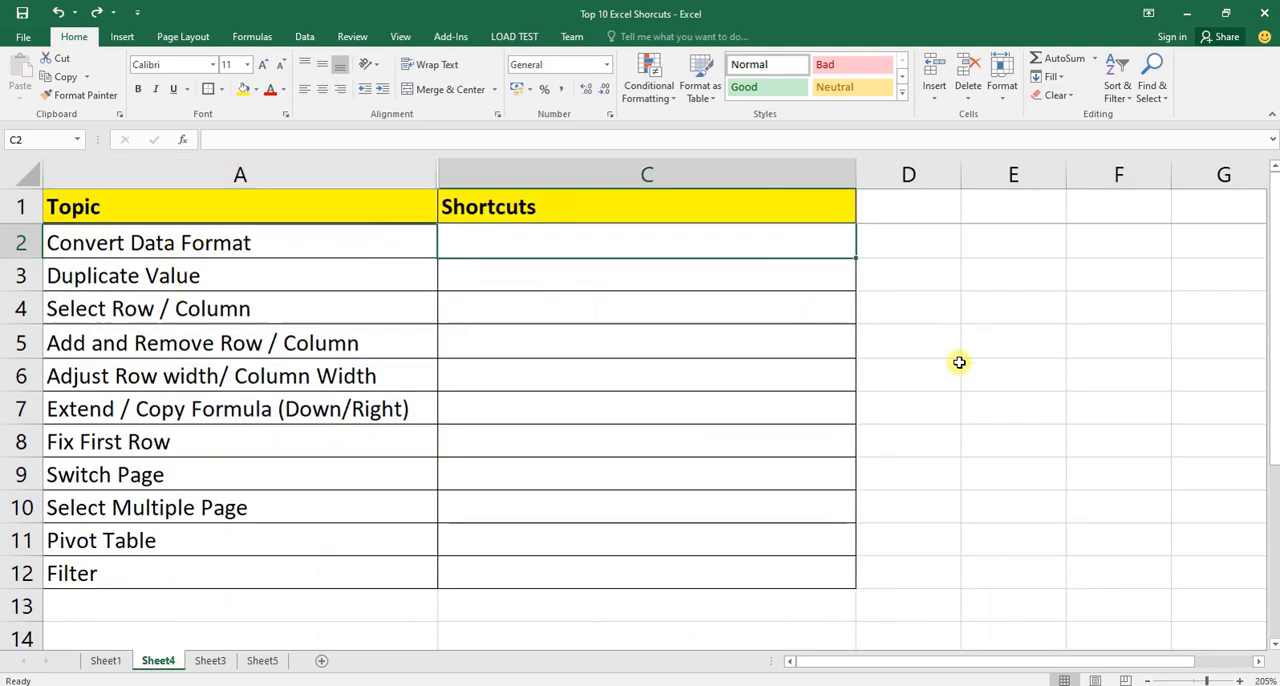
pyautogui.write('Alt + A + E')
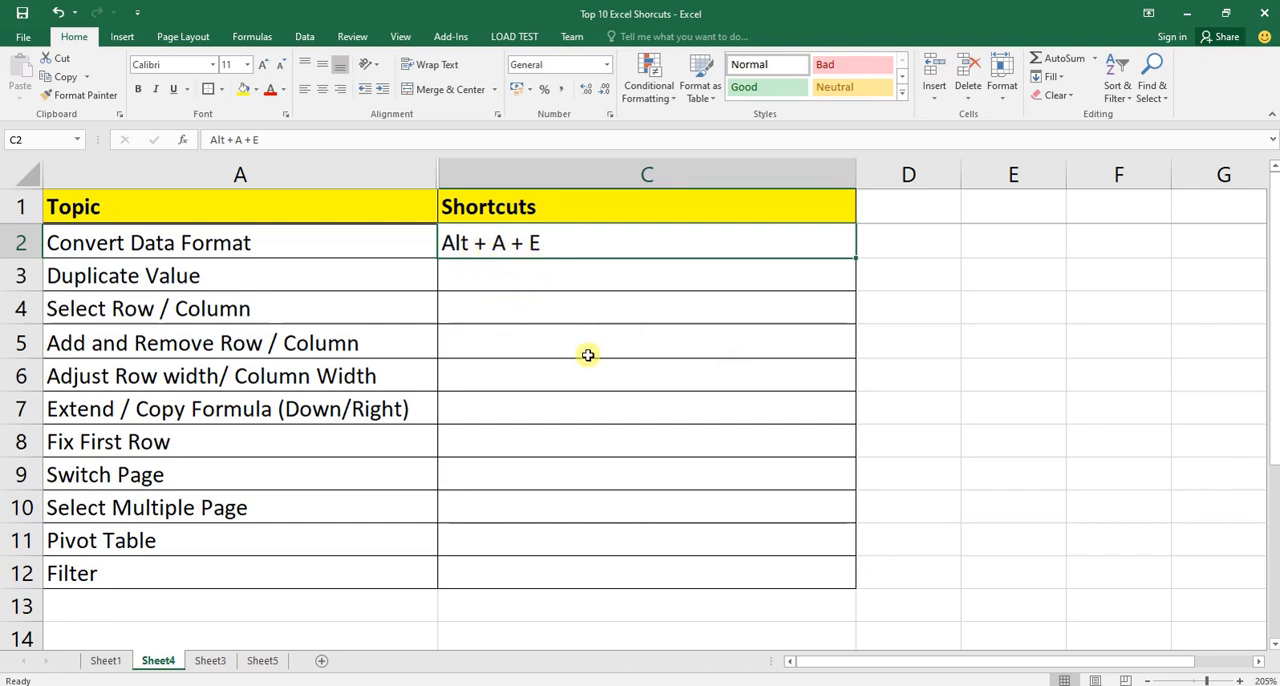
# On Sheet3, convert the Hindi column (C) to General with Text to Columns as delimited data, and check the Sum column.
pyautogui.click(212, 658)
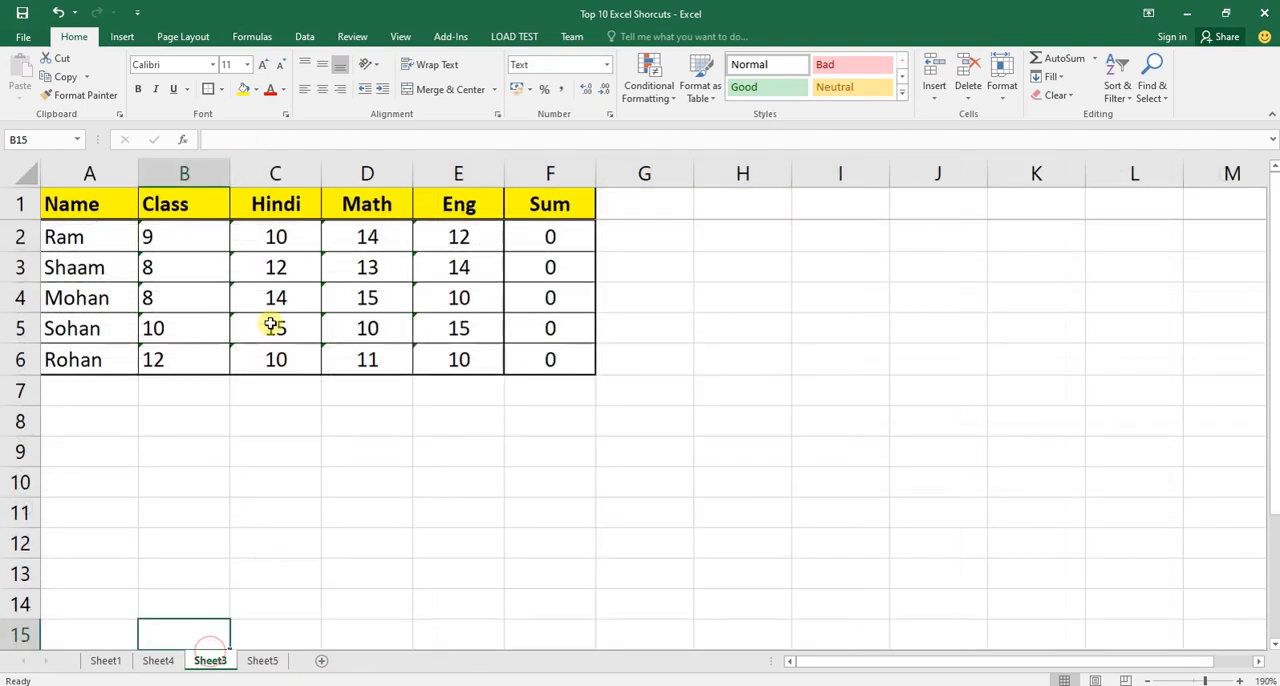
pyautogui.moveTo(286, 236); pyautogui.dragTo(293, 361)
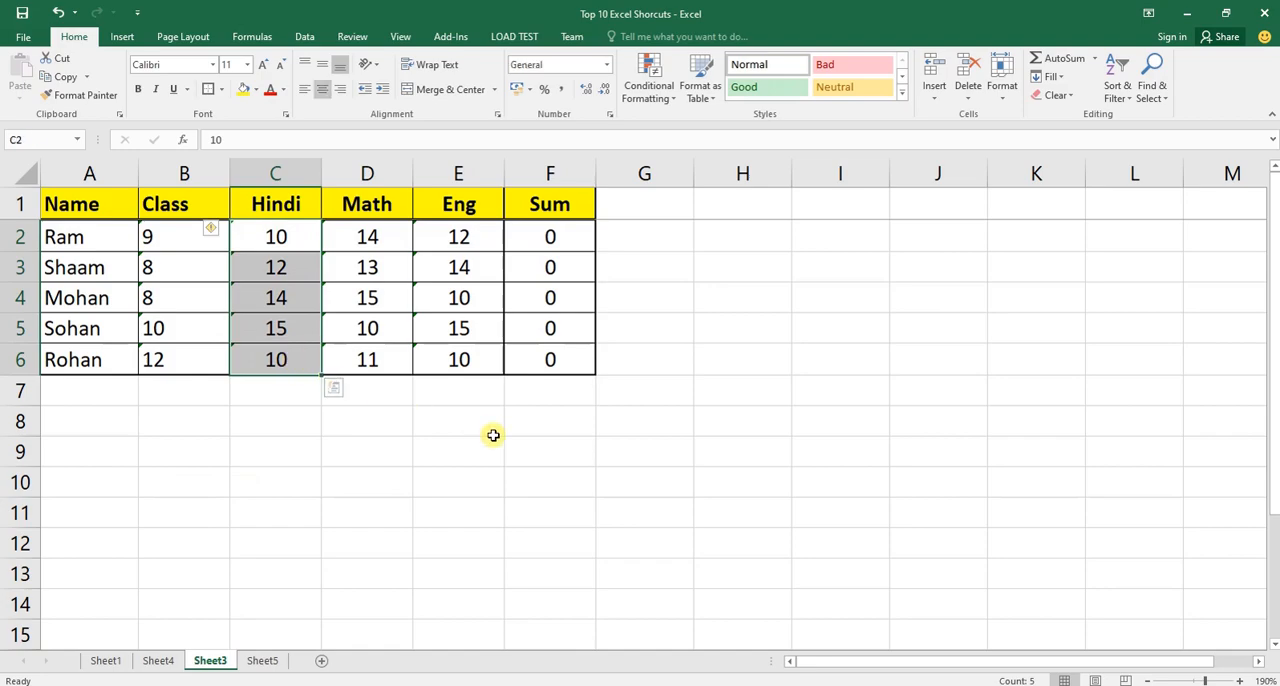
pyautogui.click(299, 173)
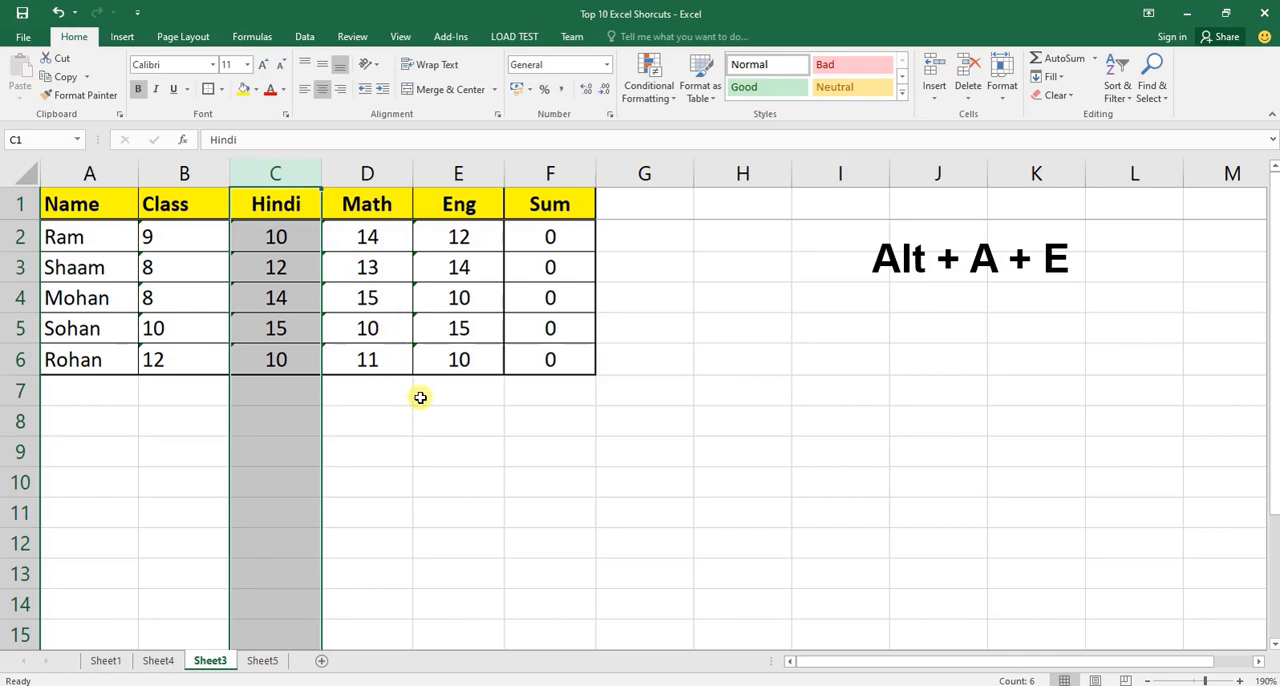
pyautogui.press('alt')
pyautogui.press('a')
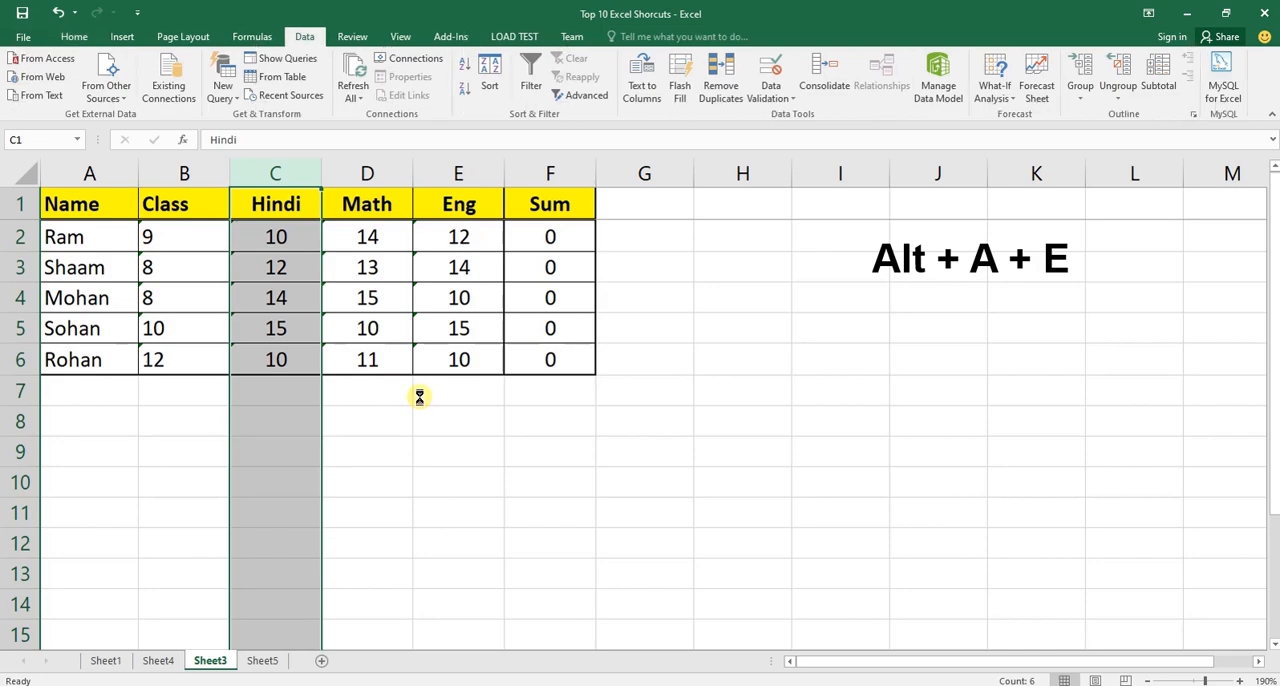
pyautogui.press('e')
pyautogui.click(746, 483)
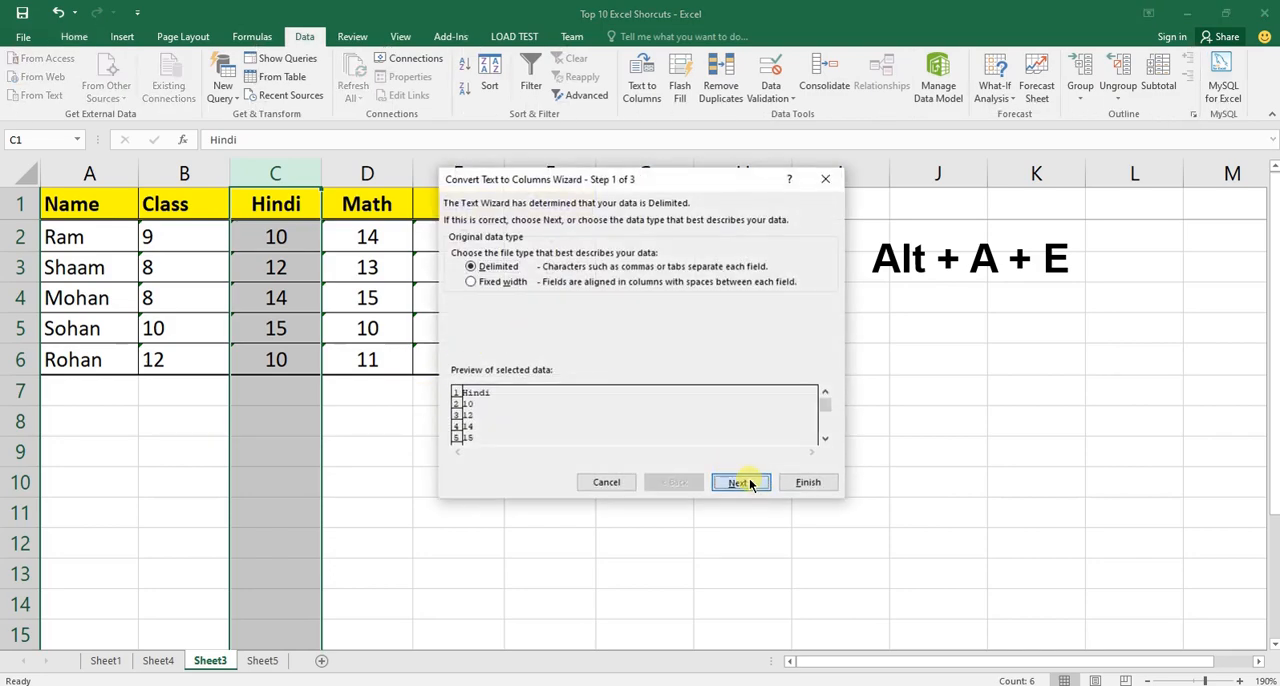
pyautogui.click(748, 483)
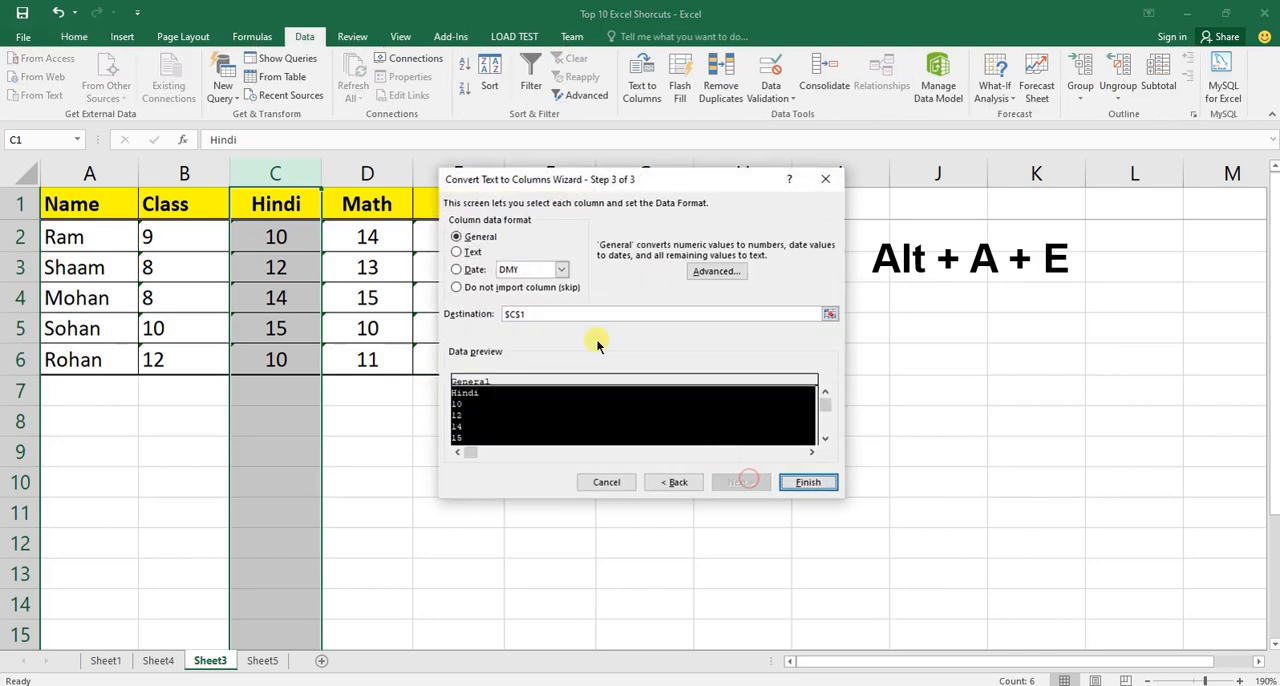
pyautogui.click(808, 482)
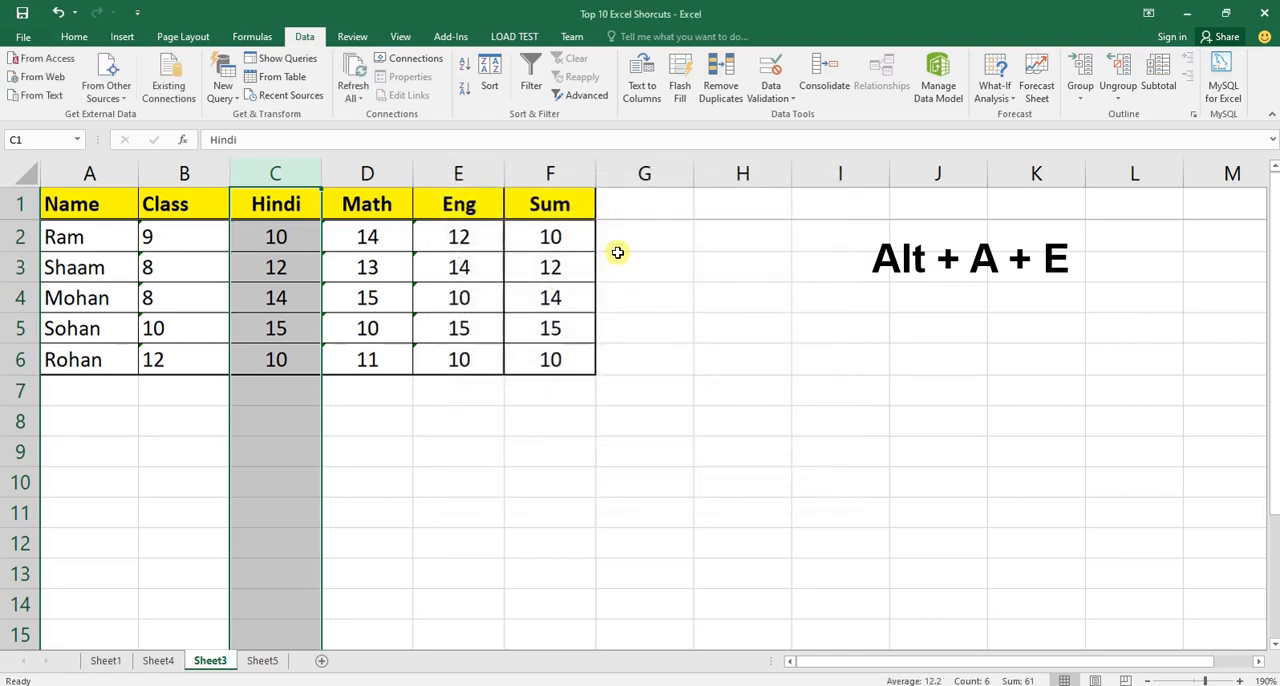
pyautogui.moveTo(569, 236); pyautogui.dragTo(575, 354)
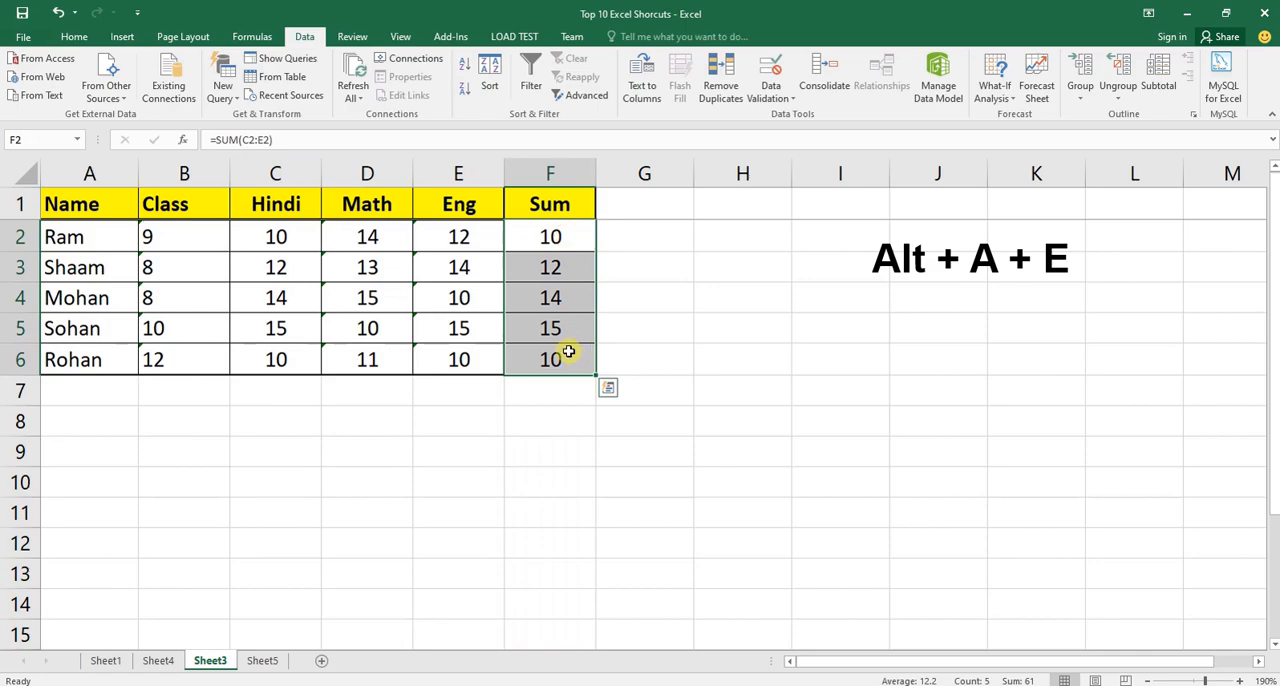
# Convert the Math column (D) to General with Text to Columns and check the sums in F2:F6.
pyautogui.click(371, 171)
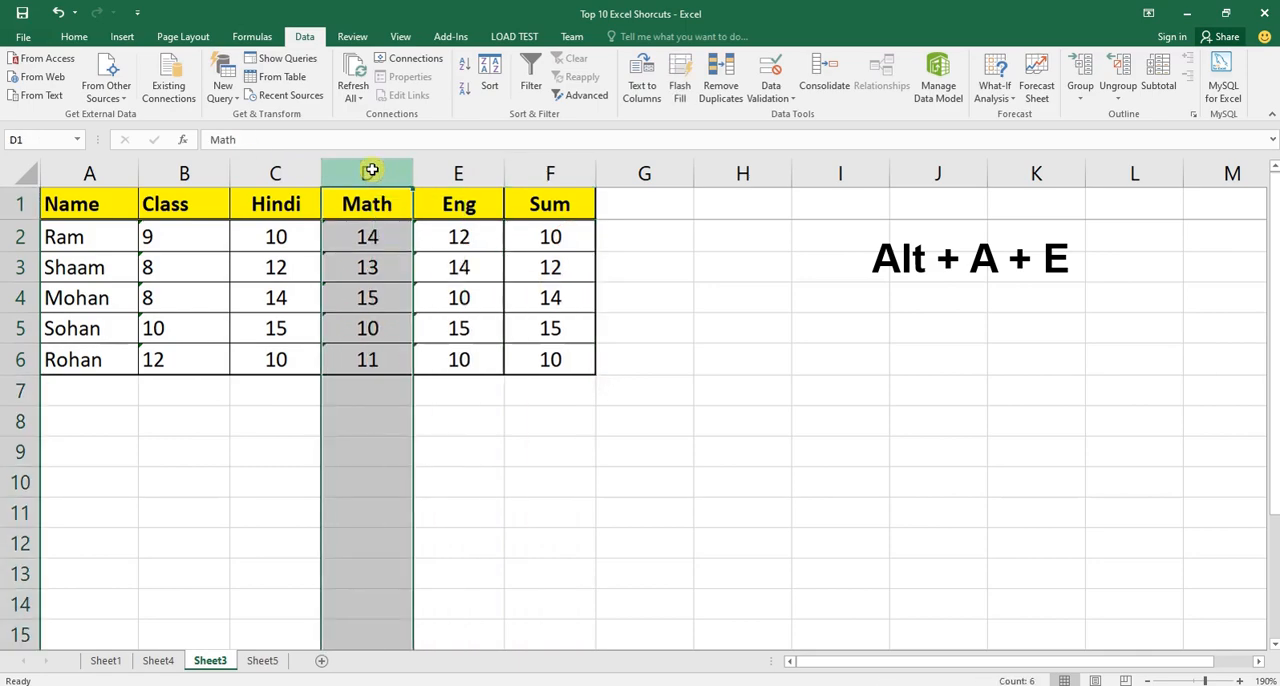
pyautogui.press('alt')
pyautogui.press('a')
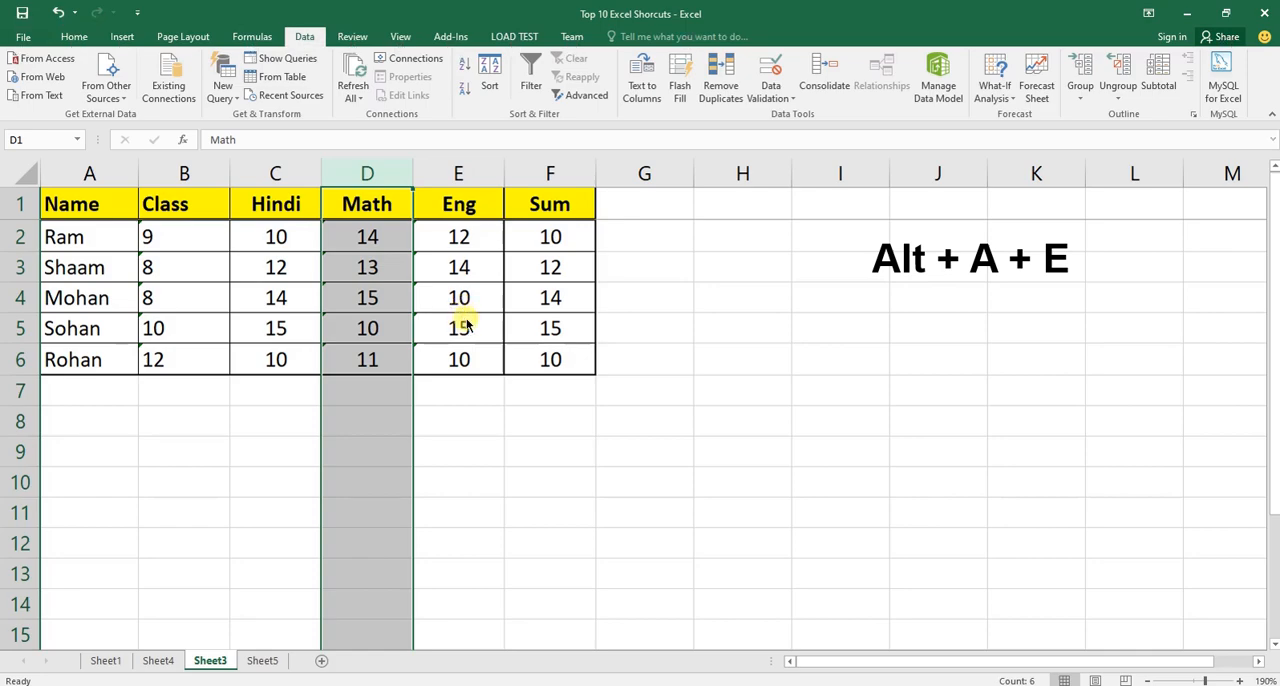
pyautogui.press('e')
pyautogui.click(736, 482)
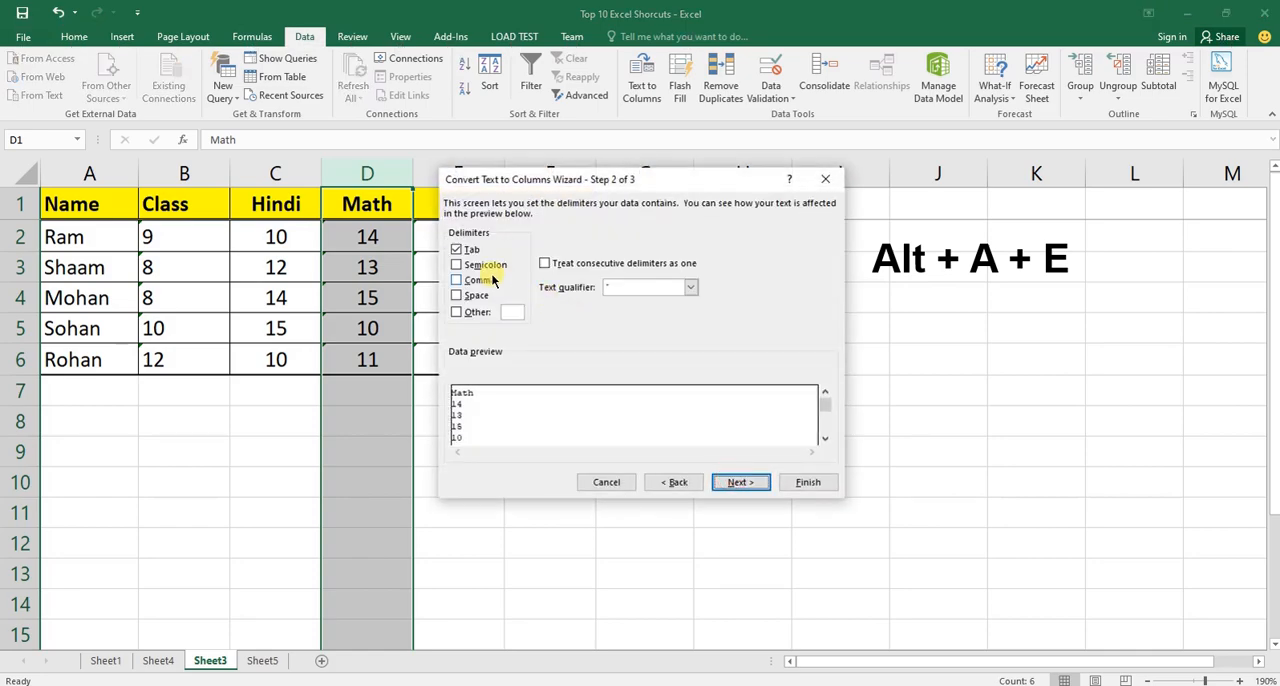
pyautogui.click(741, 482)
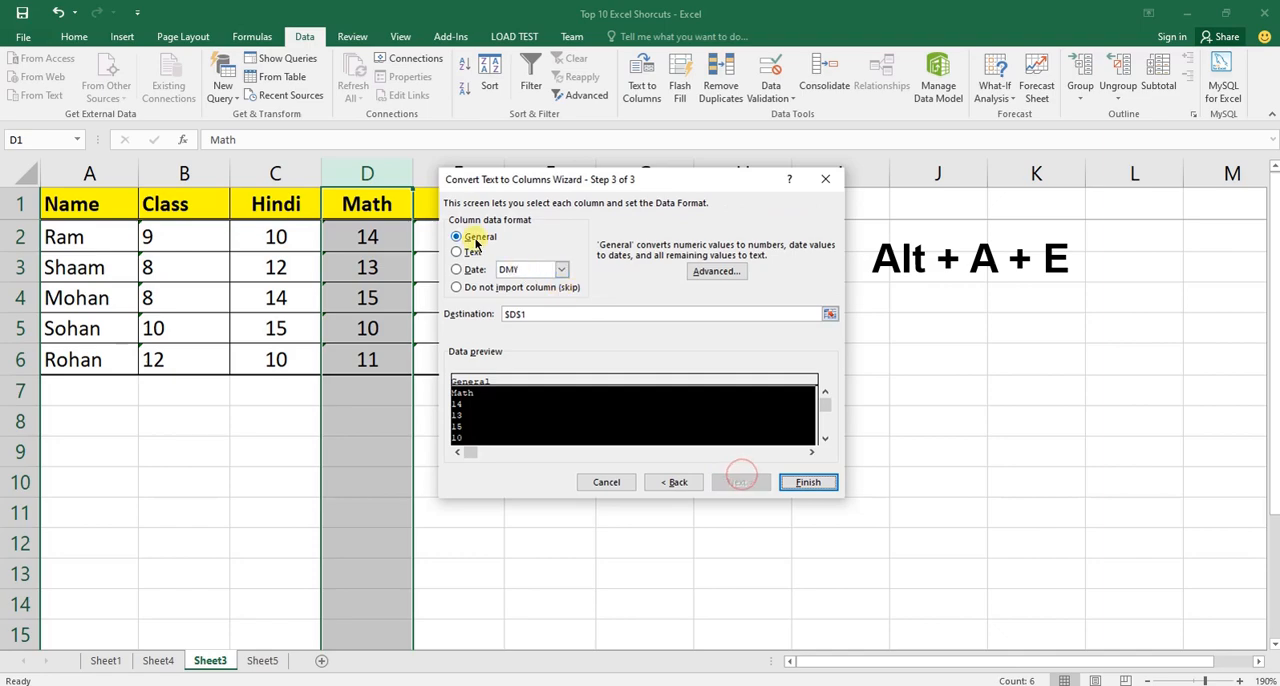
pyautogui.click(808, 482)
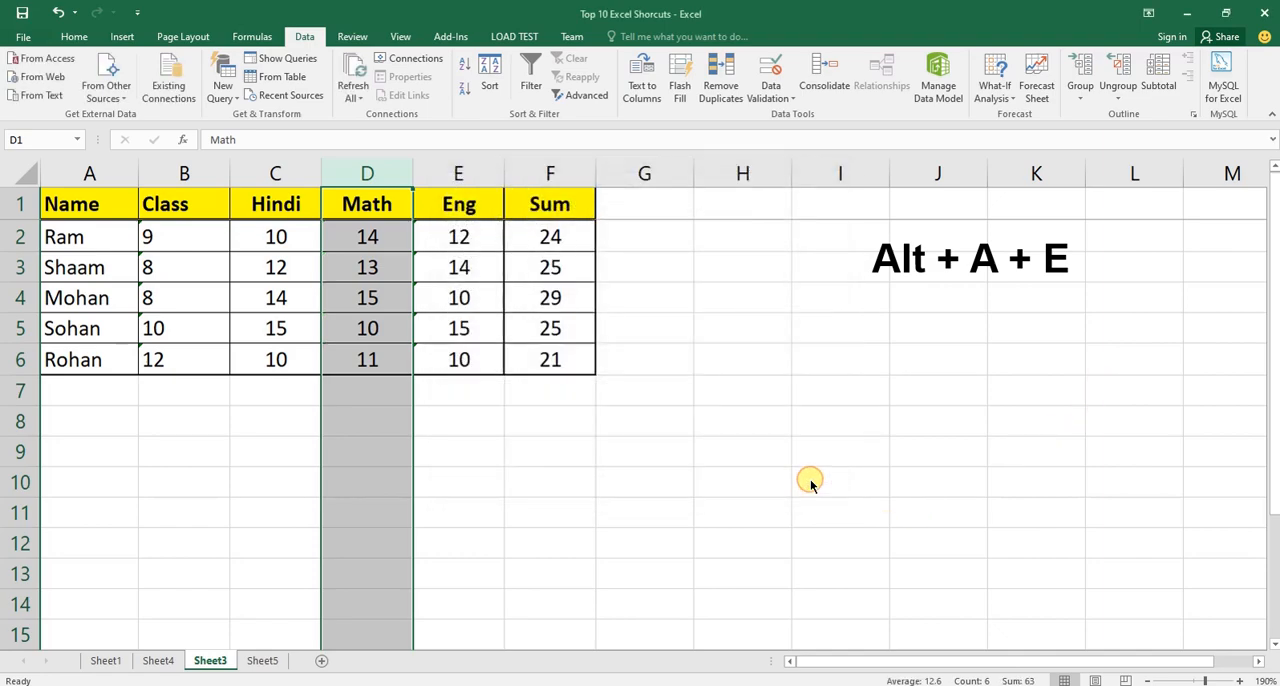
pyautogui.moveTo(560, 240); pyautogui.dragTo(555, 355)
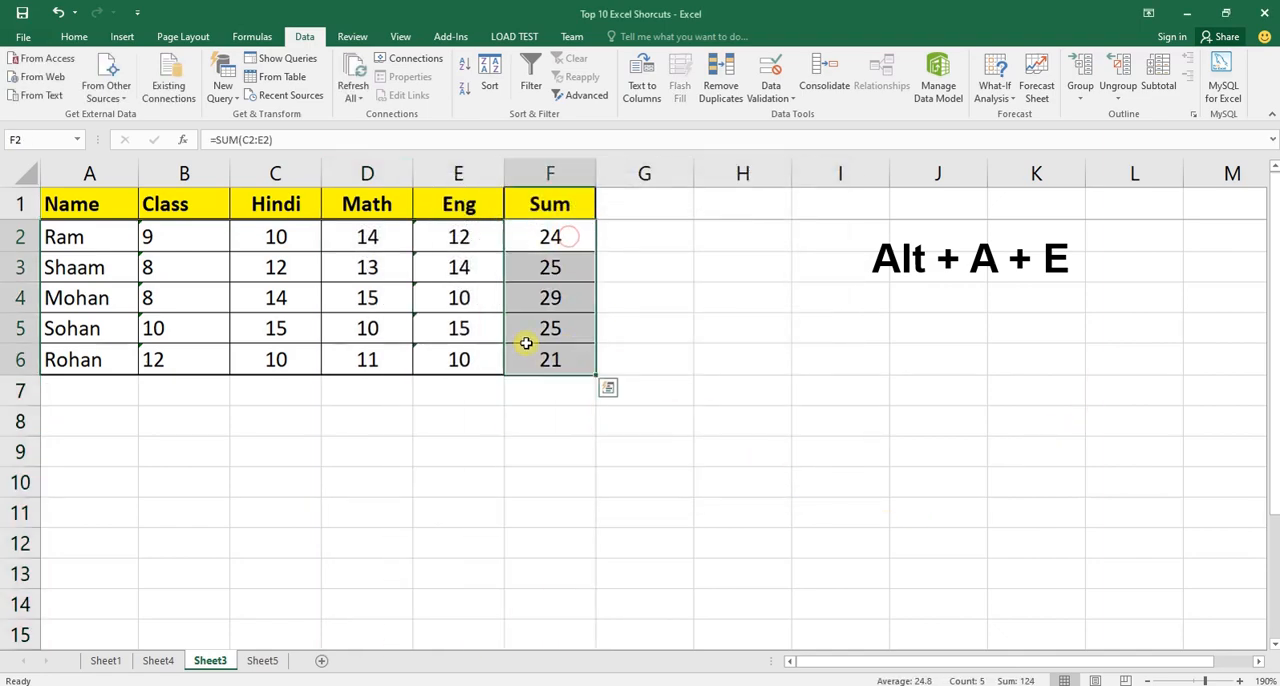
# Convert the Eng column (E) to General with Text to Columns and review the Sum results in F2:F6.
pyautogui.click(466, 175)
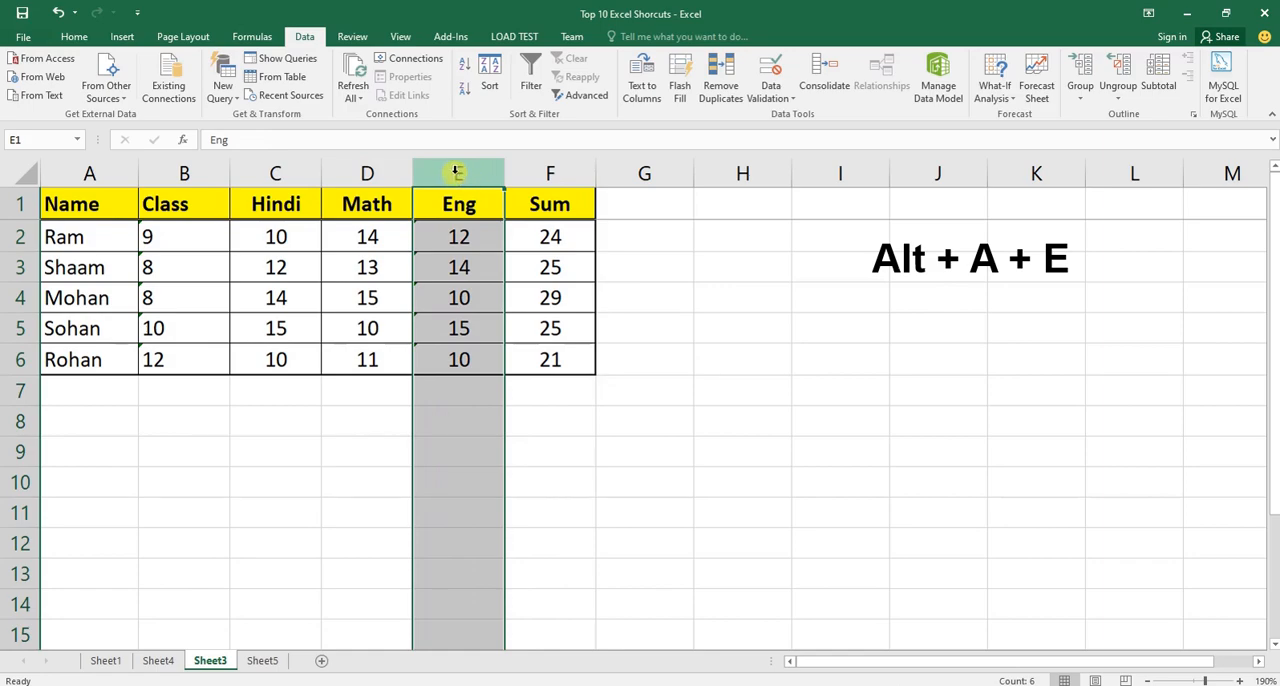
pyautogui.press('alt')
pyautogui.press('a')
pyautogui.press('e')
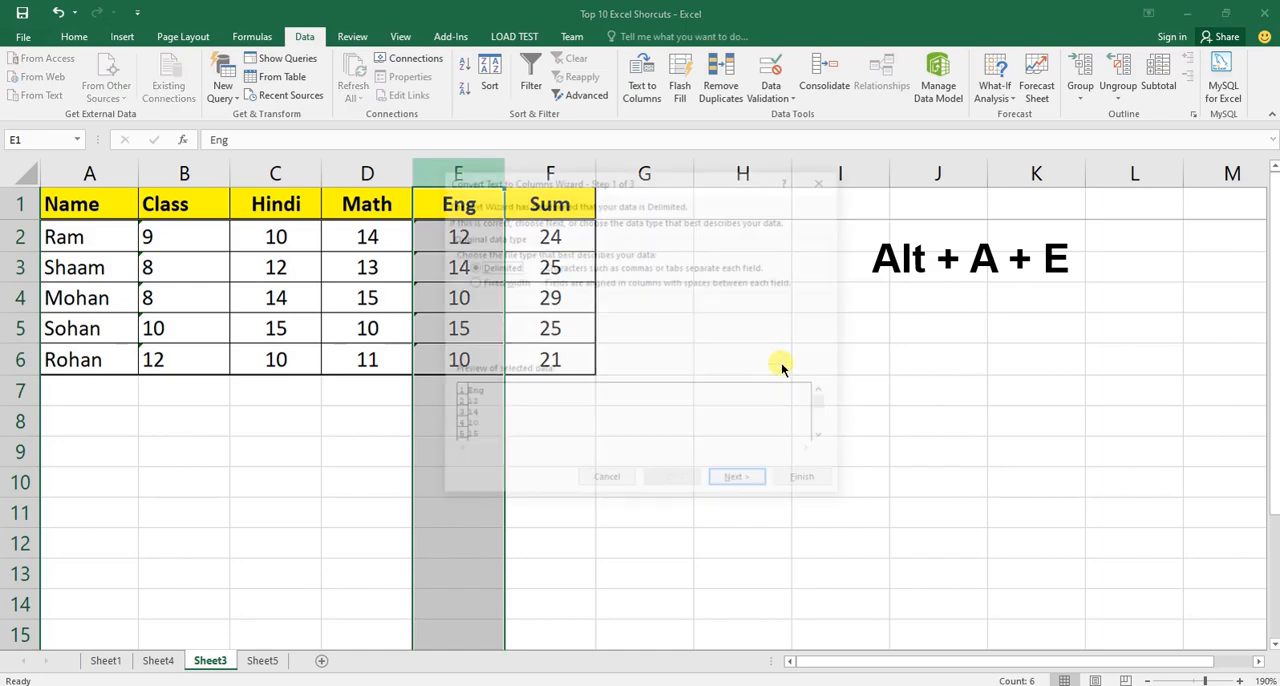
pyautogui.click(752, 478)
pyautogui.click(740, 481)
pyautogui.click(792, 483)
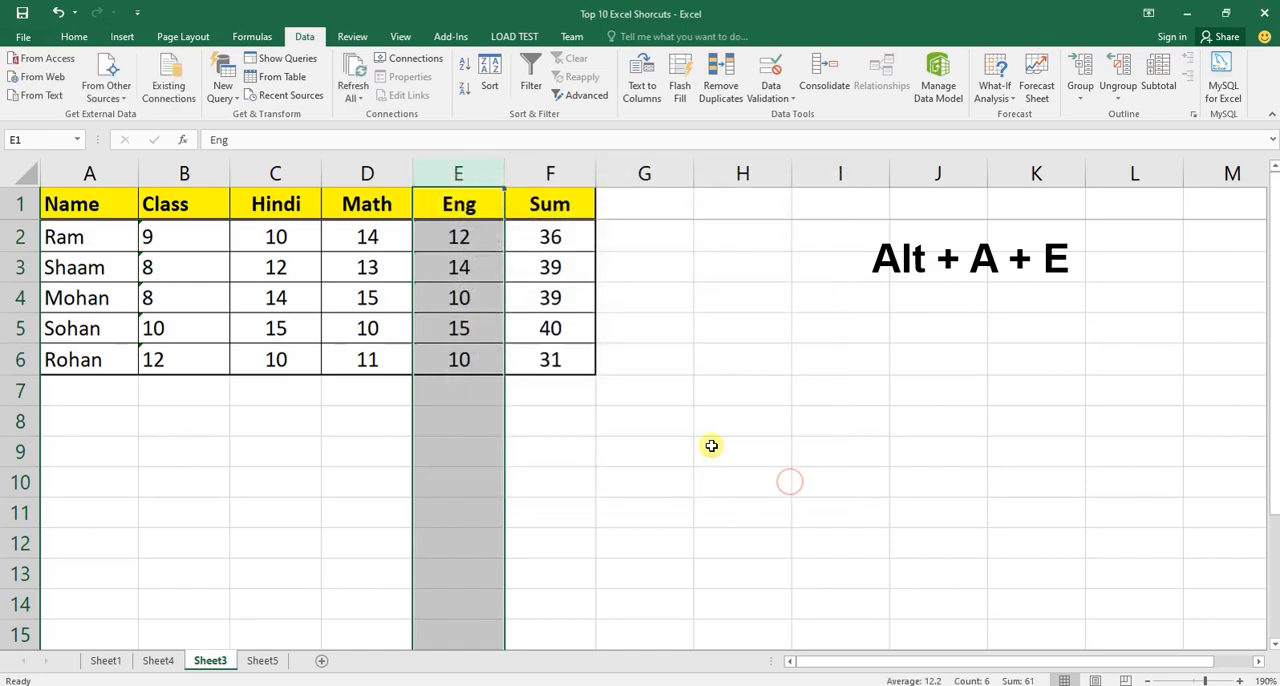
pyautogui.click(575, 242)
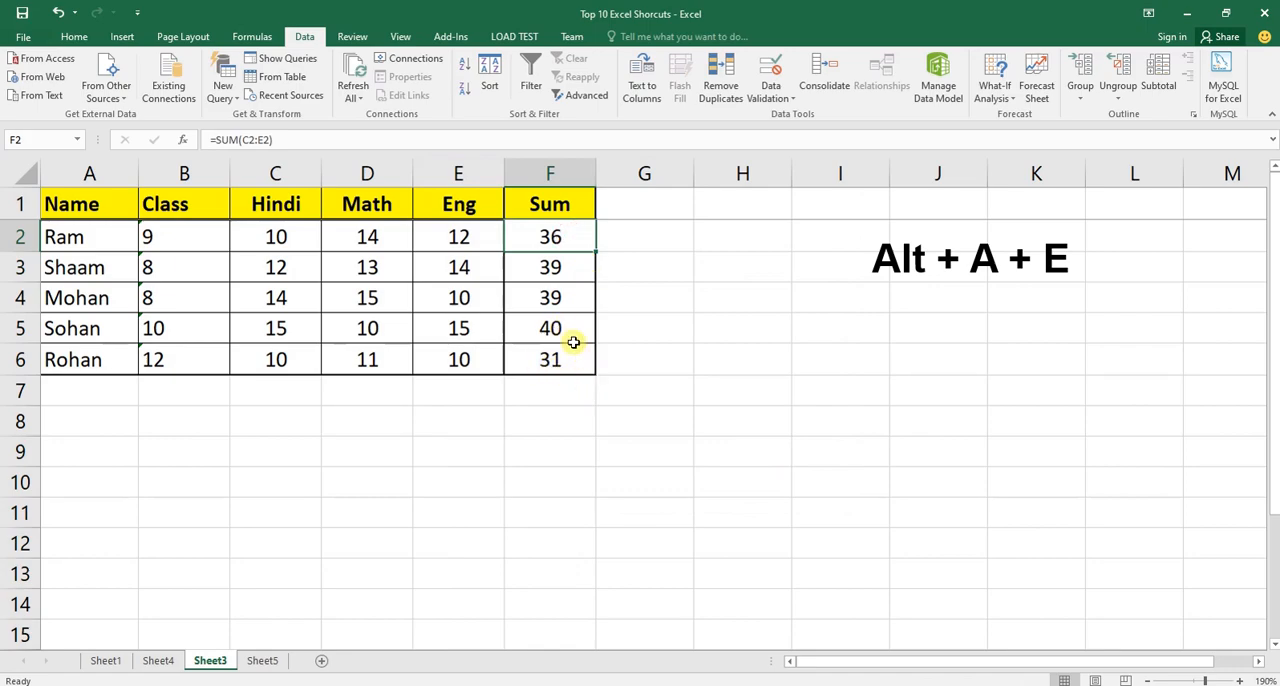
pyautogui.moveTo(557, 237); pyautogui.dragTo(575, 363)
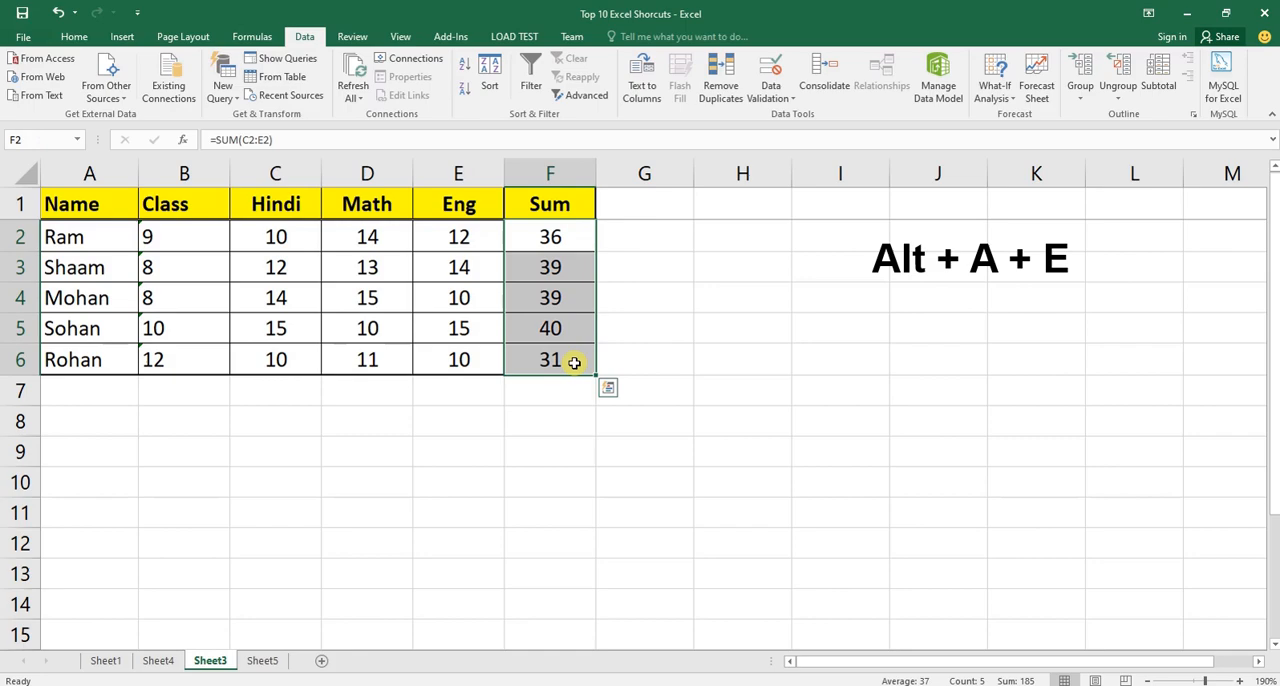
# Jump along the data edges from the Hindi column to C6, A6 and the last row of the sheet.
pyautogui.click(278, 172)
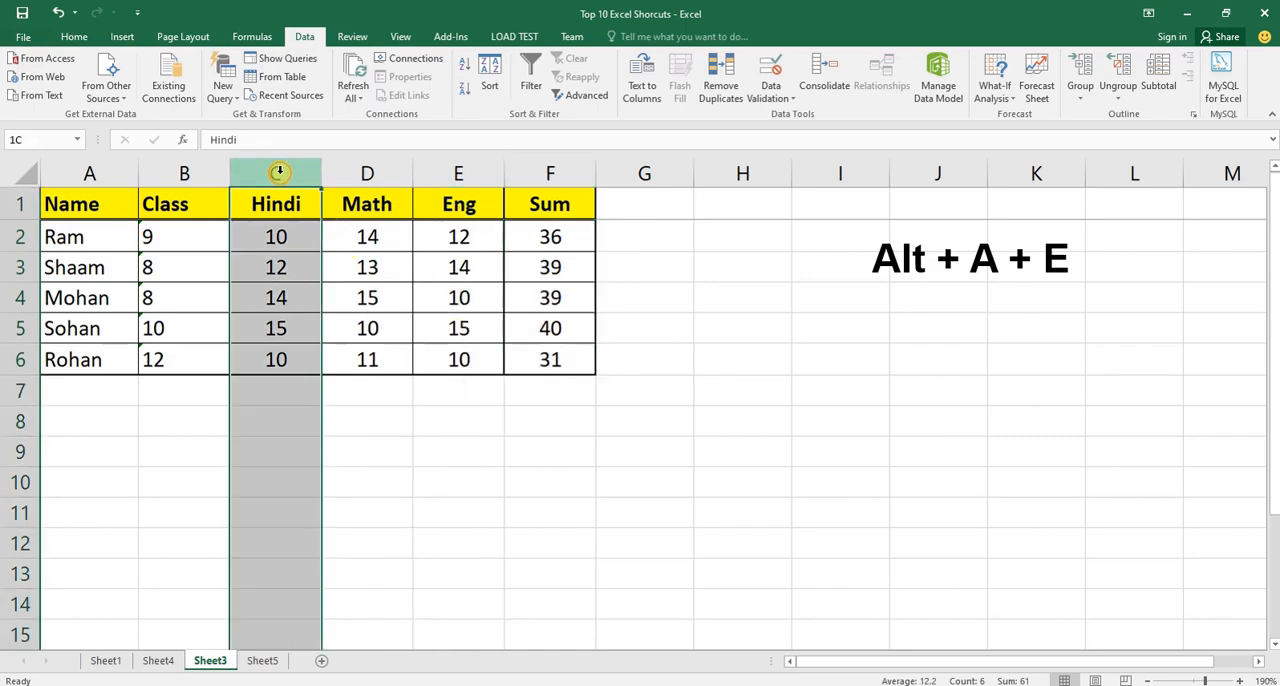
pyautogui.hotkey('ctrl', 'Down')
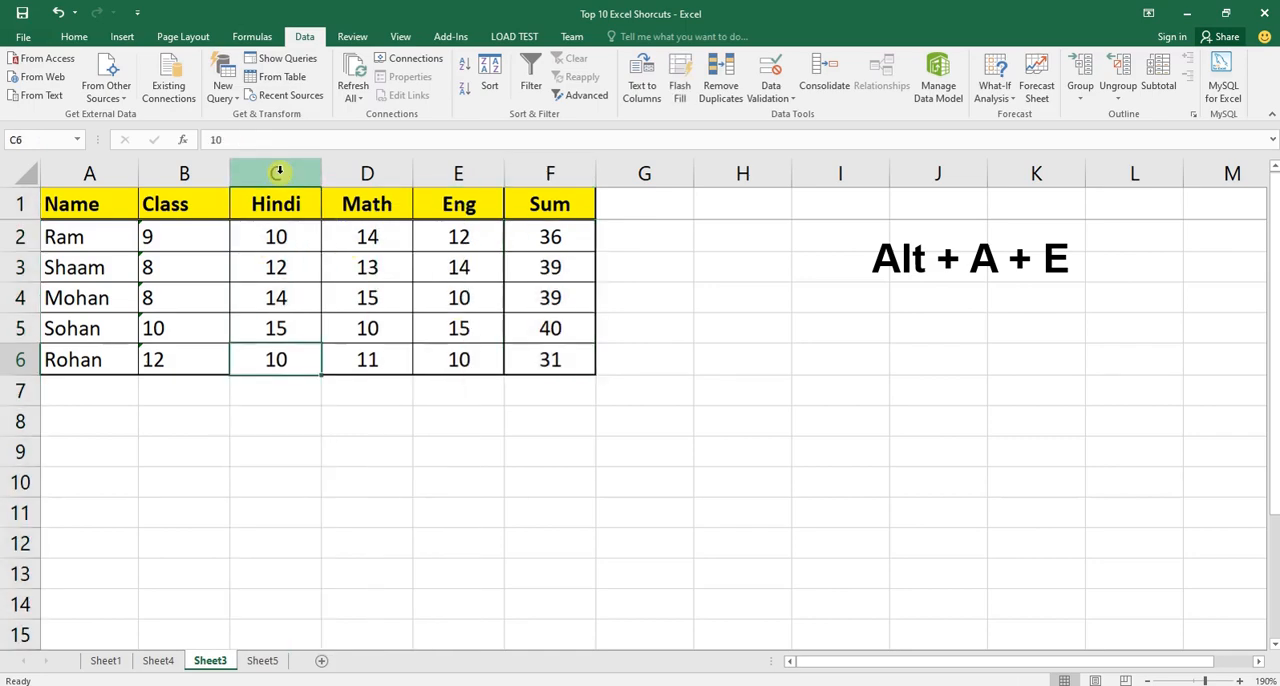
pyautogui.hotkey('ctrl', 'Left')
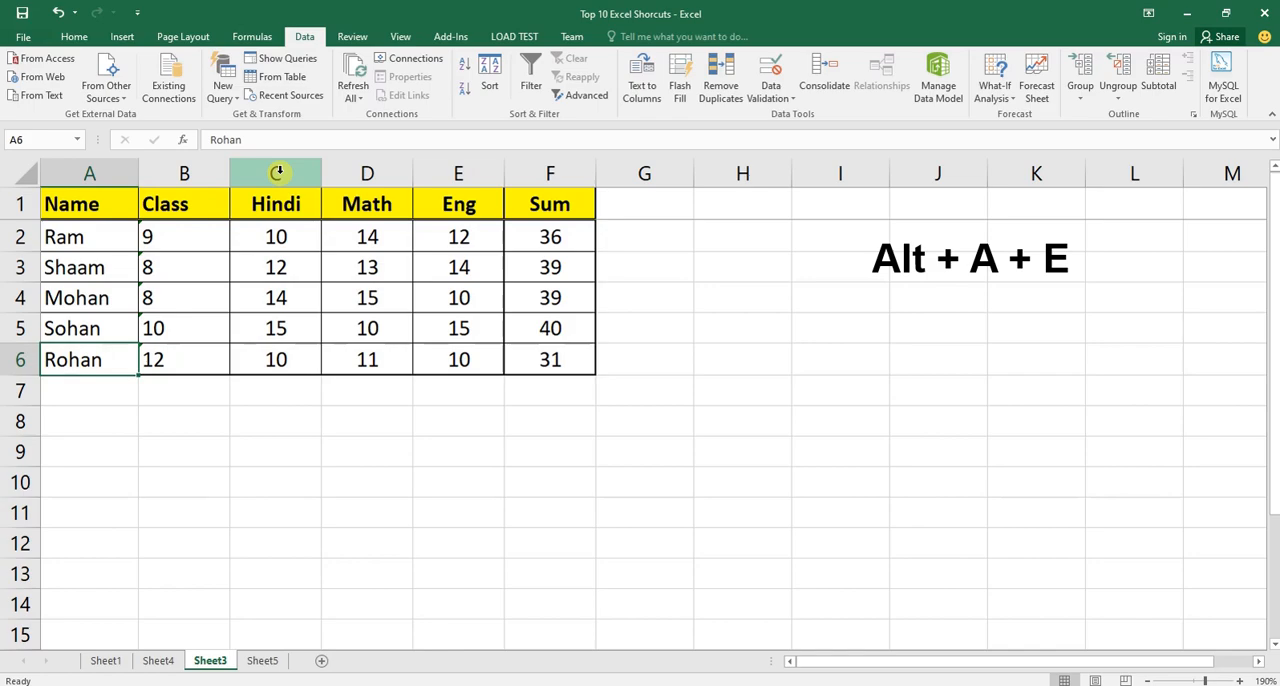
pyautogui.hotkey('ctrl', 'Down')
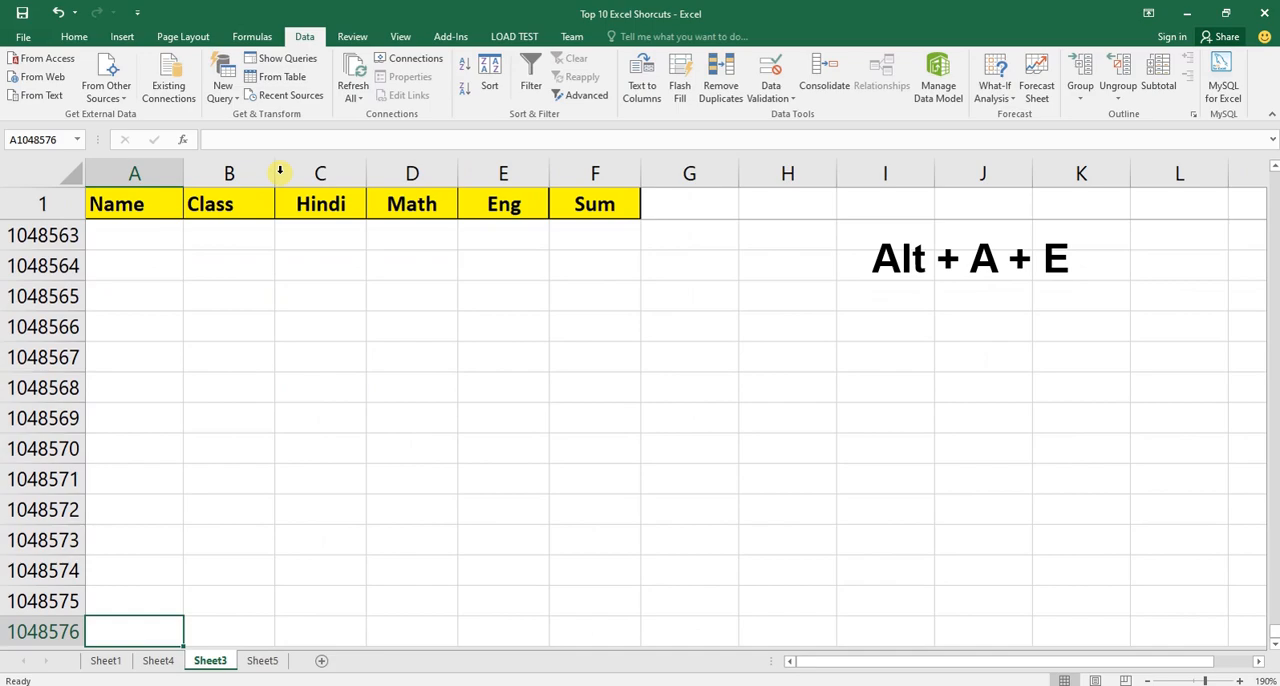
# Return to the top of the Sheet3 marks table and select the Hindi column (C).
pyautogui.hotkey('ctrl', 'Up')
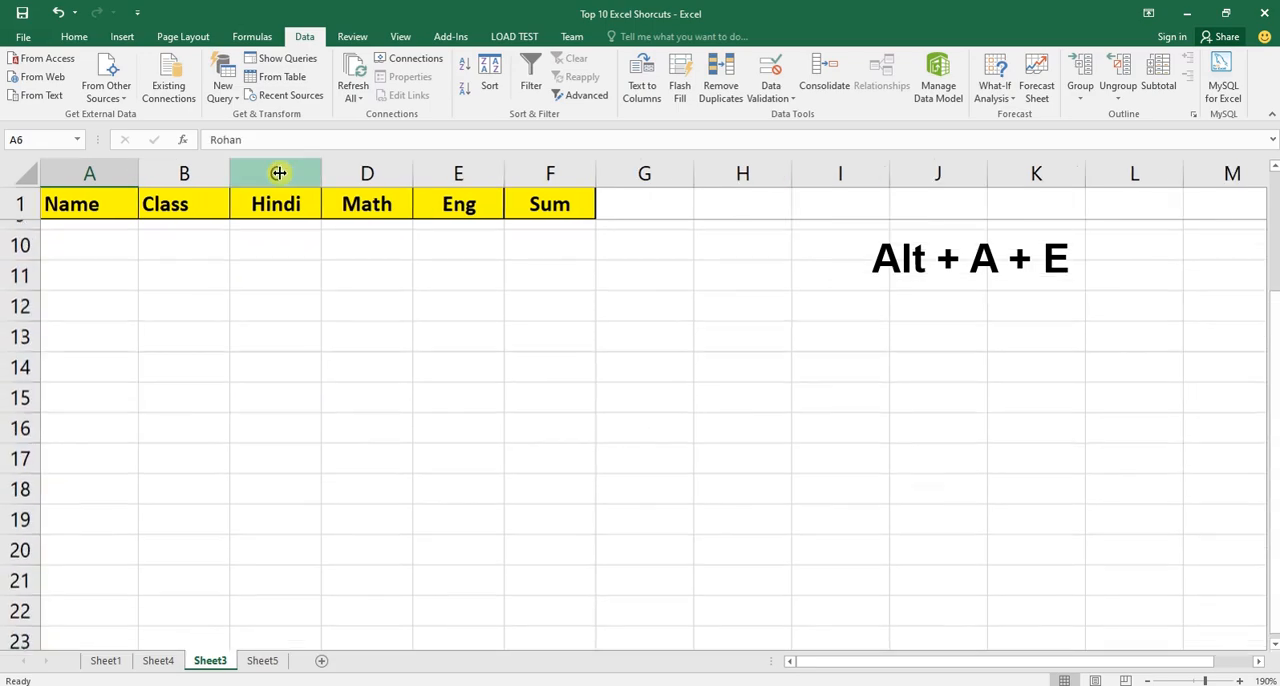
pyautogui.hotkey('ctrl', 'Up')
pyautogui.press('Up')
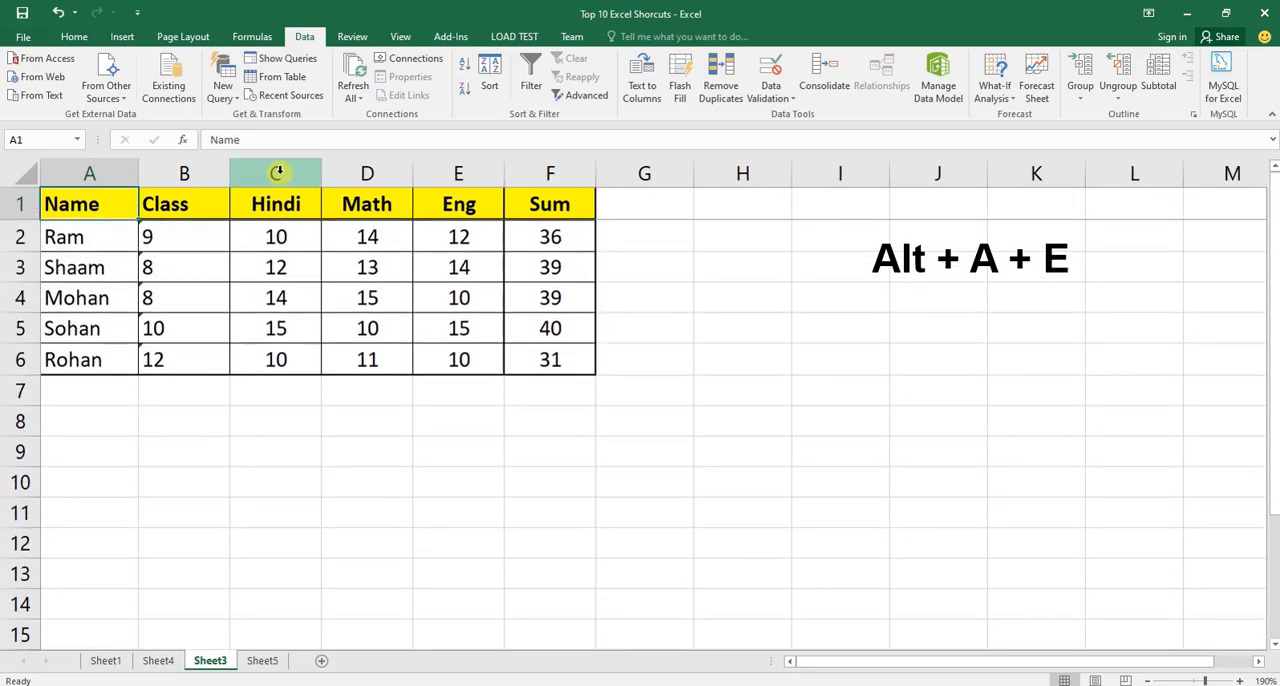
pyautogui.press('Right')
pyautogui.press('Right')
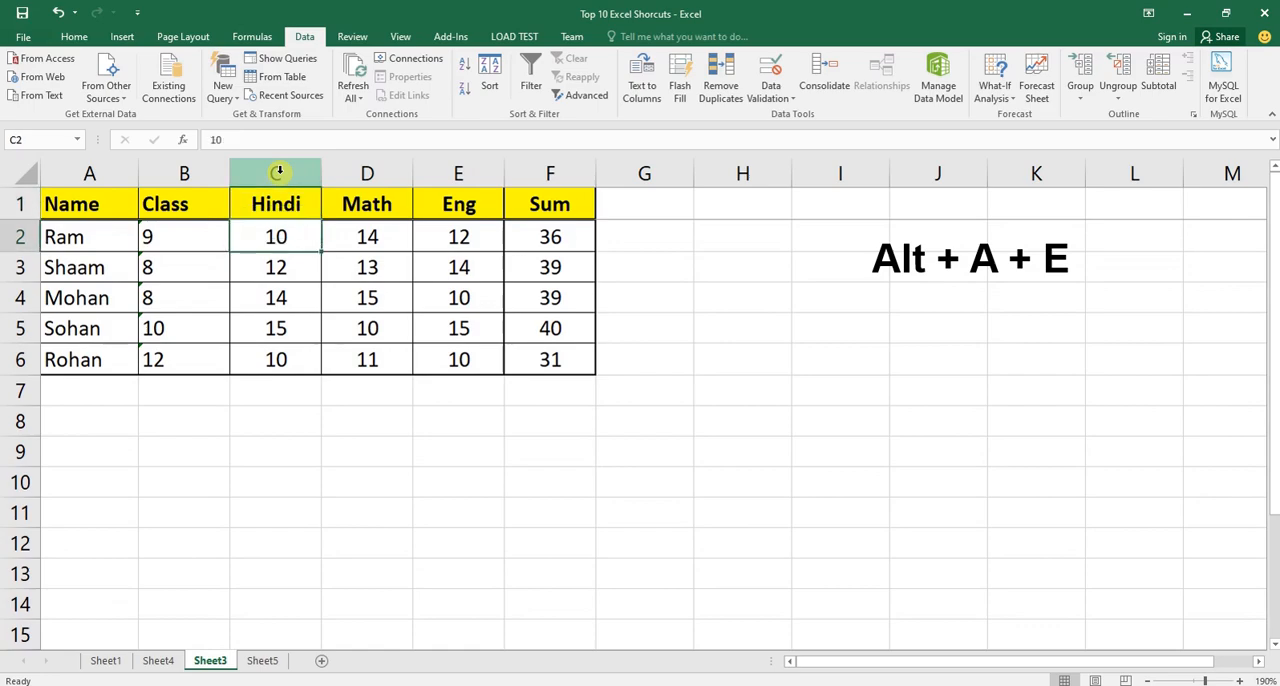
pyautogui.click(278, 173)
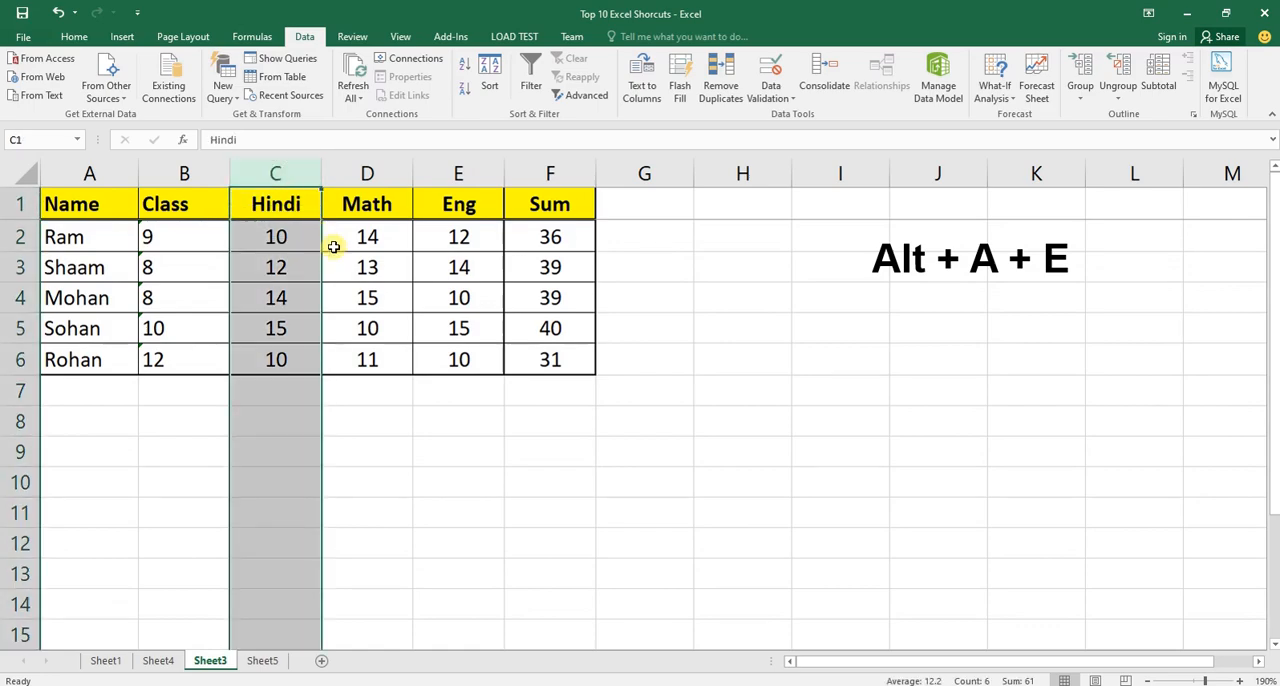
# On Sheet4, put the shortcut Alt + A + E for Convert Data Format in bold in C2 and select C3.
pyautogui.click(160, 661)
pyautogui.click(512, 239)
pyautogui.hotkey('ctrl', 'b')
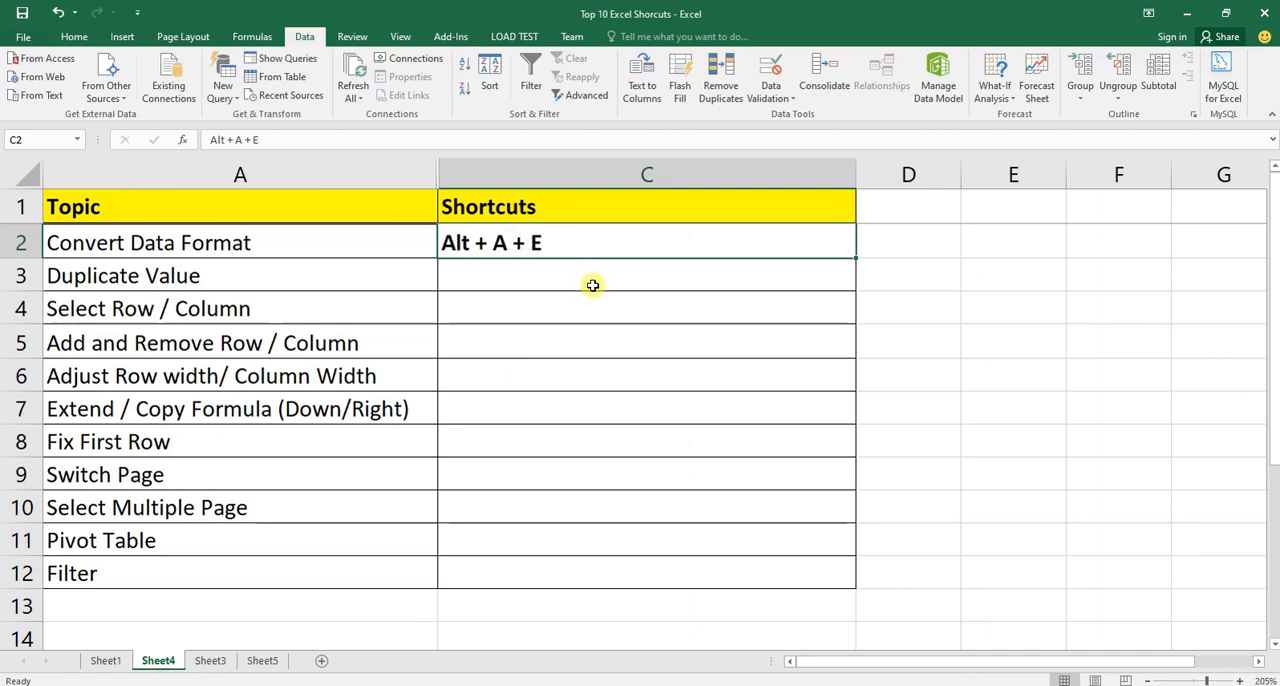
pyautogui.click(584, 284)
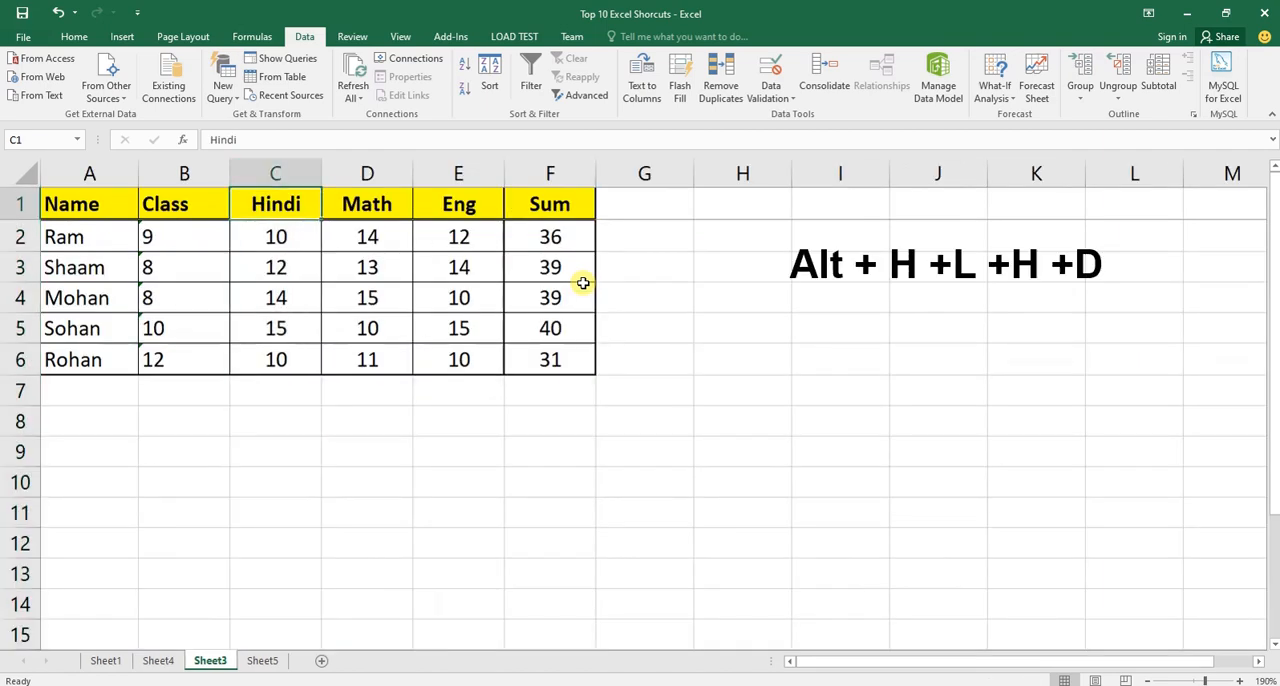
# On Sheet3, examine the Class column and its repeated values in B3:B4, and select the Sum column (F).
pyautogui.press('Down')
pyautogui.press('Left')
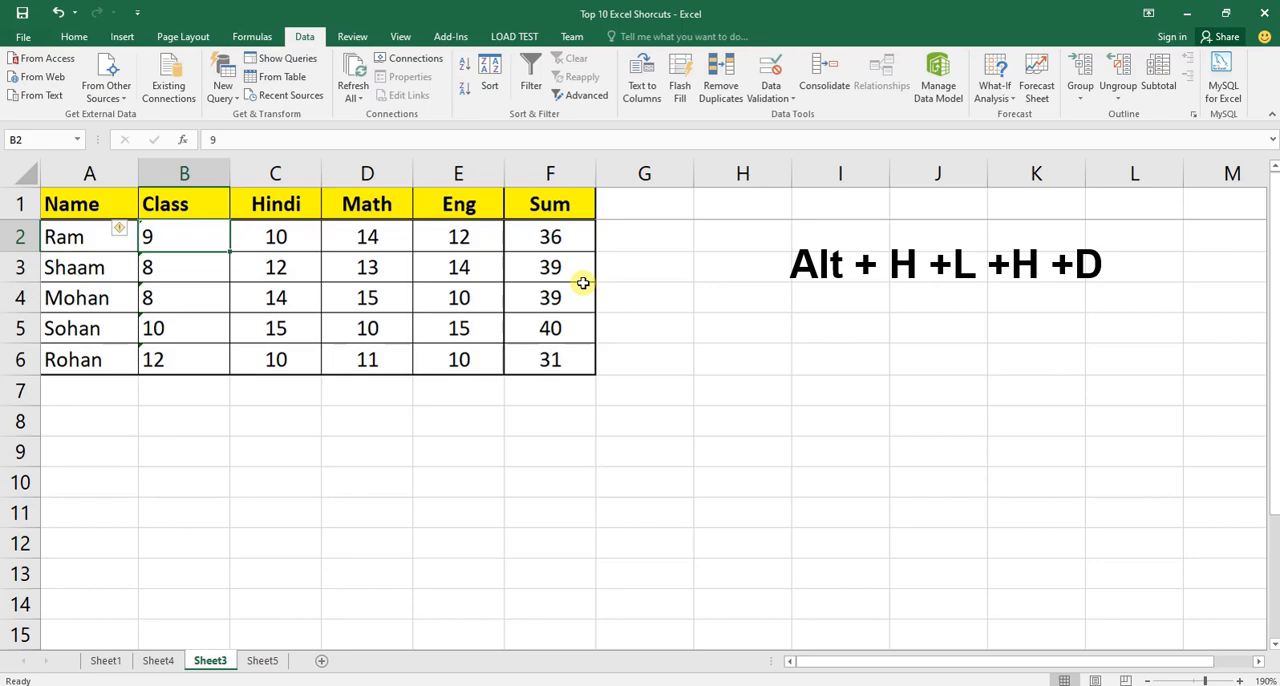
pyautogui.press('Up')
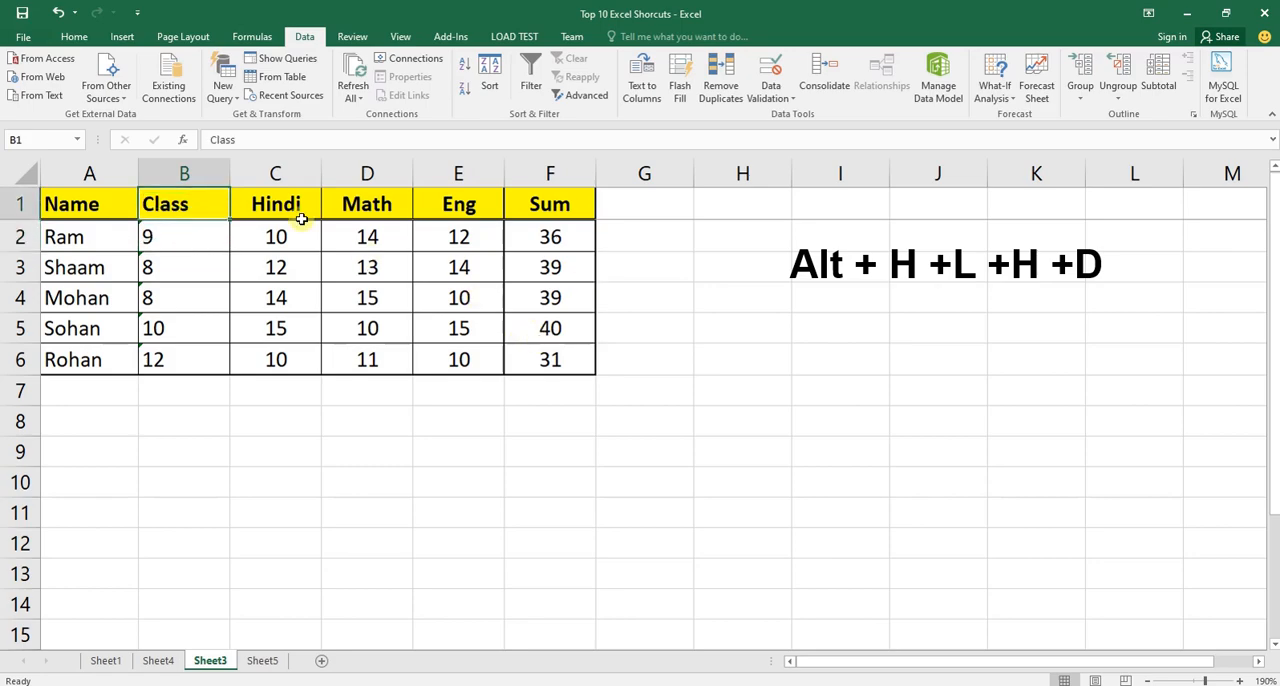
pyautogui.click(185, 170)
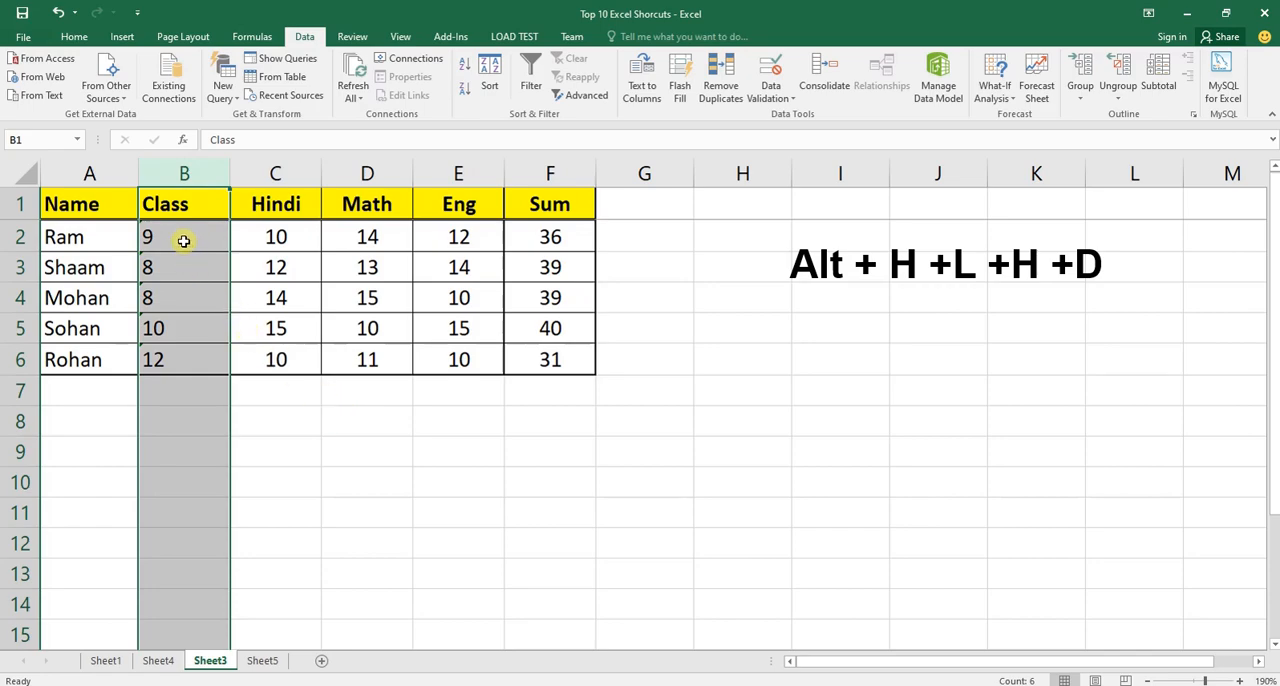
pyautogui.moveTo(181, 261); pyautogui.dragTo(189, 296)
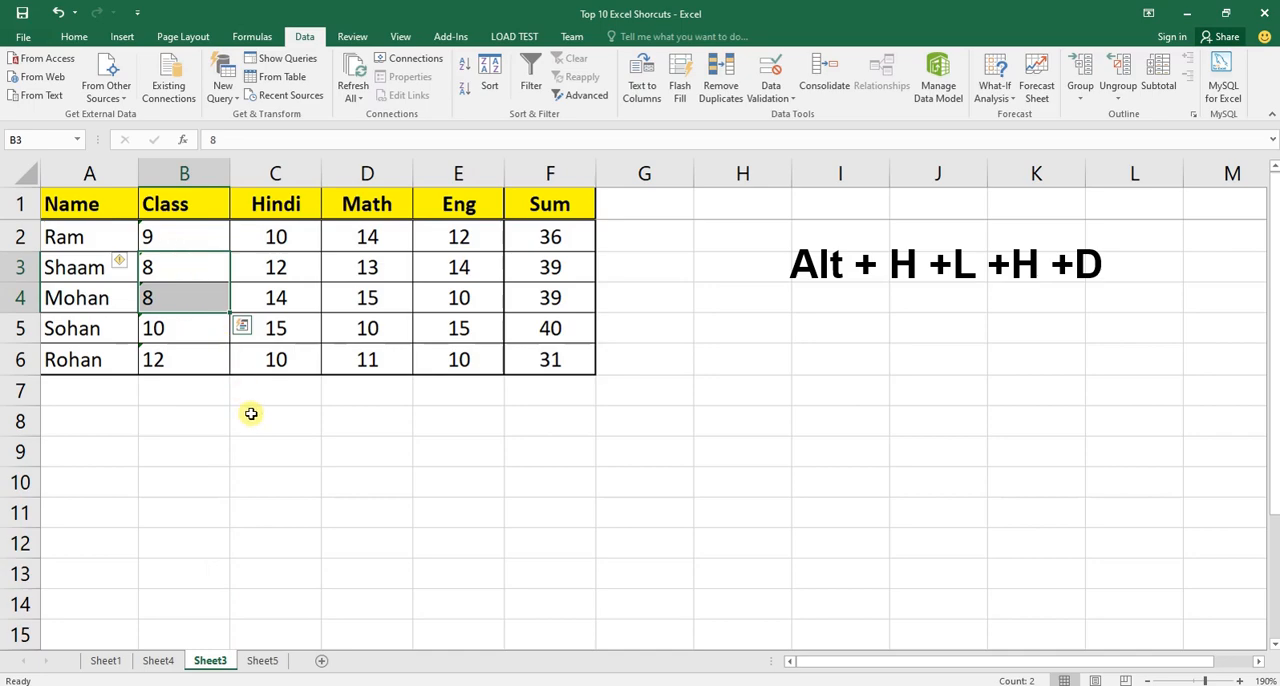
pyautogui.click(551, 176)
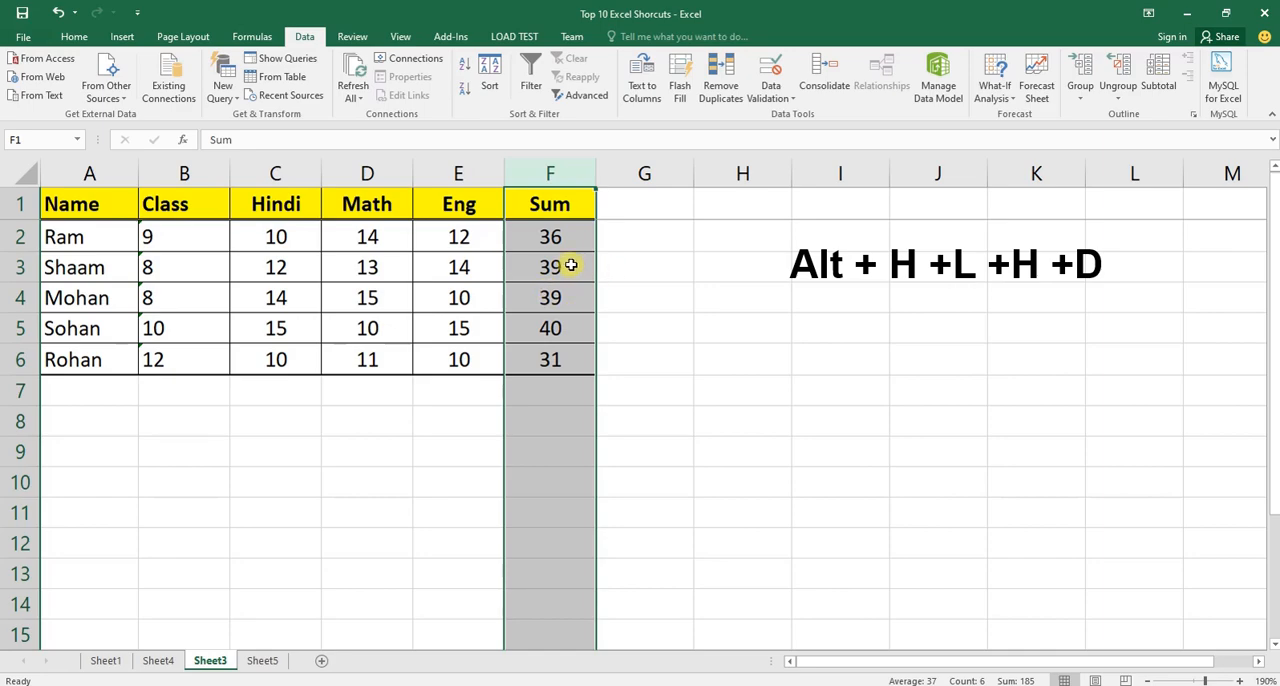
# On Sheet4, enter the shortcut Alt + H +L +H +D for Duplicate Value in C3 and make it bold.
pyautogui.click(158, 660)
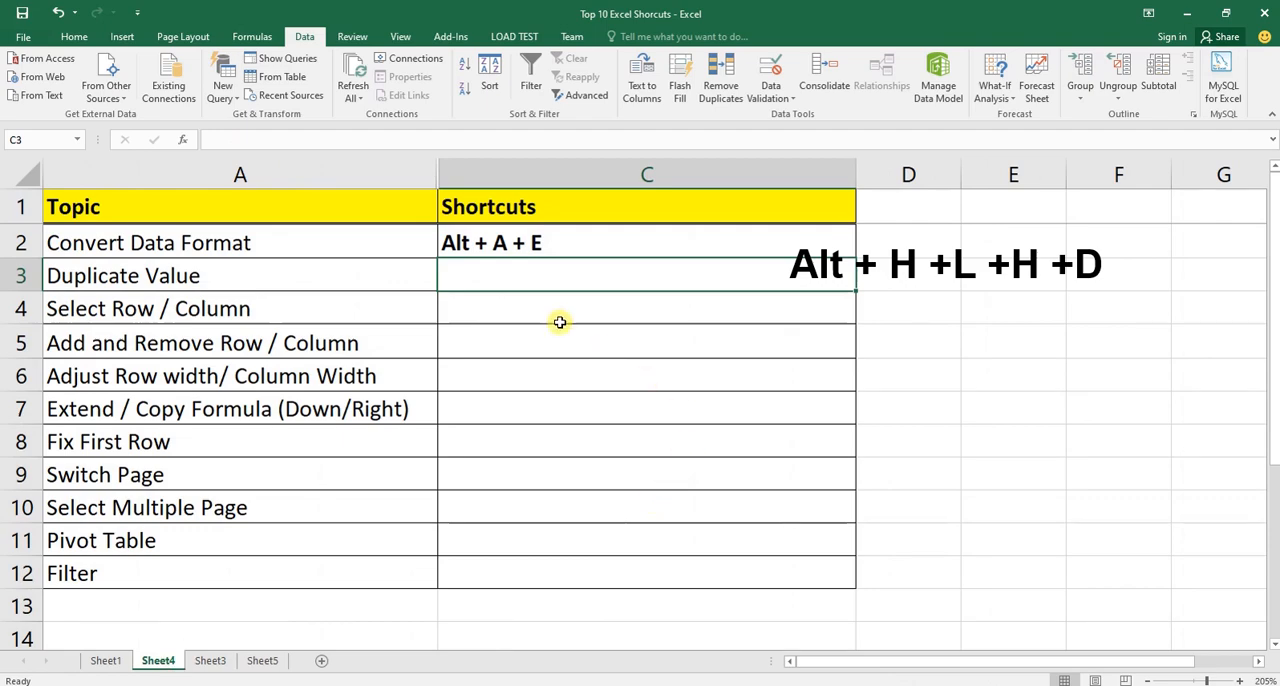
pyautogui.write('Alt + H +L +H +D')
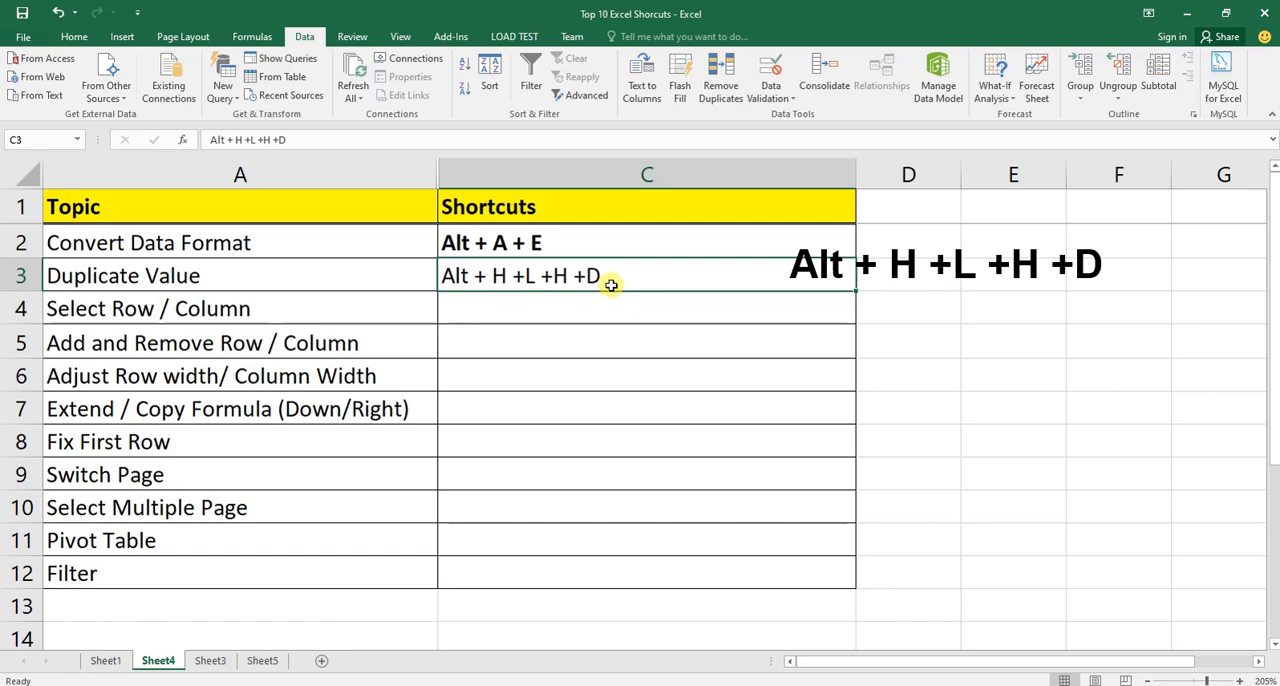
pyautogui.hotkey('ctrl', 'b')
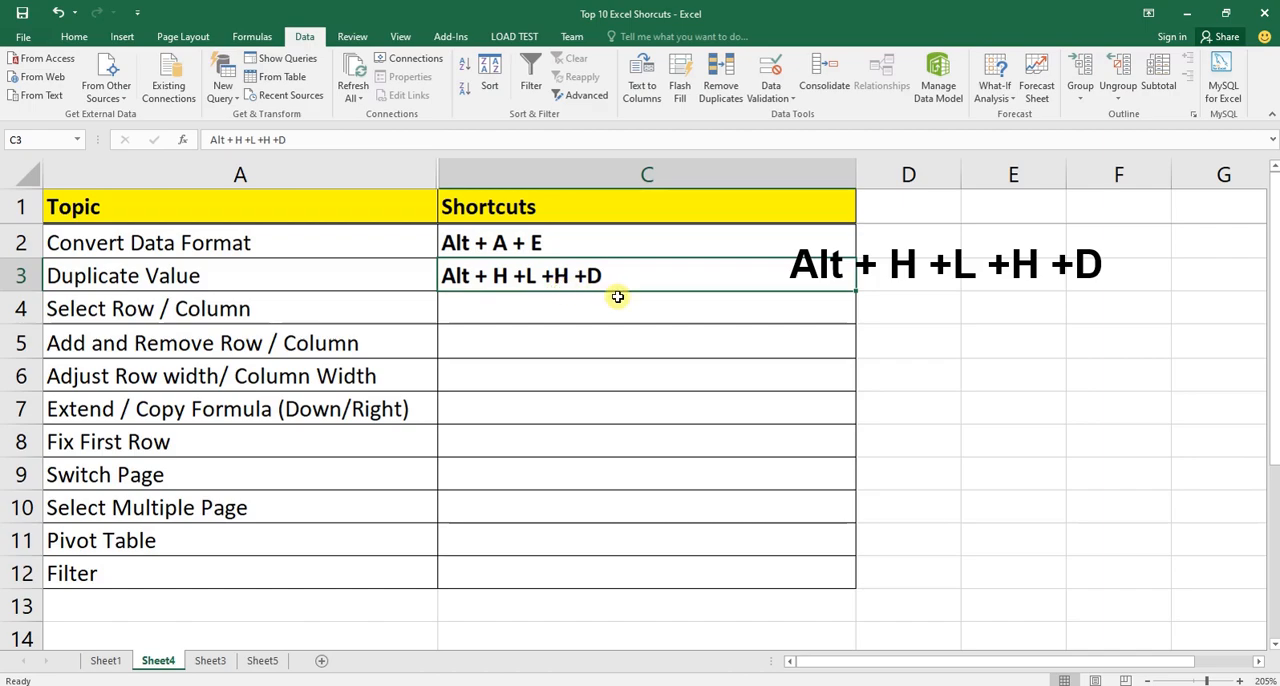
# On Sheet3, highlight the duplicate values in the Sum column (F) with the default conditional formatting.
pyautogui.click(210, 661)
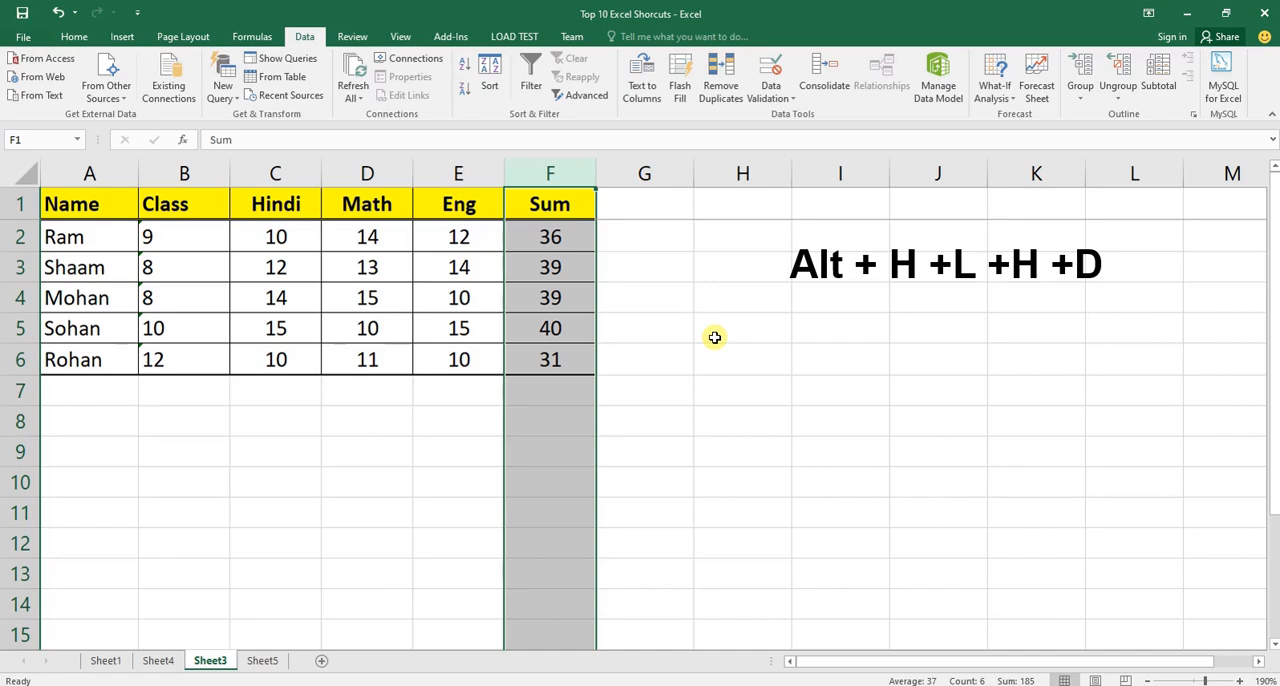
pyautogui.press('alt')
pyautogui.press('h')
pyautogui.press('l')
pyautogui.press('h')
pyautogui.press('d')
pyautogui.press('Return')
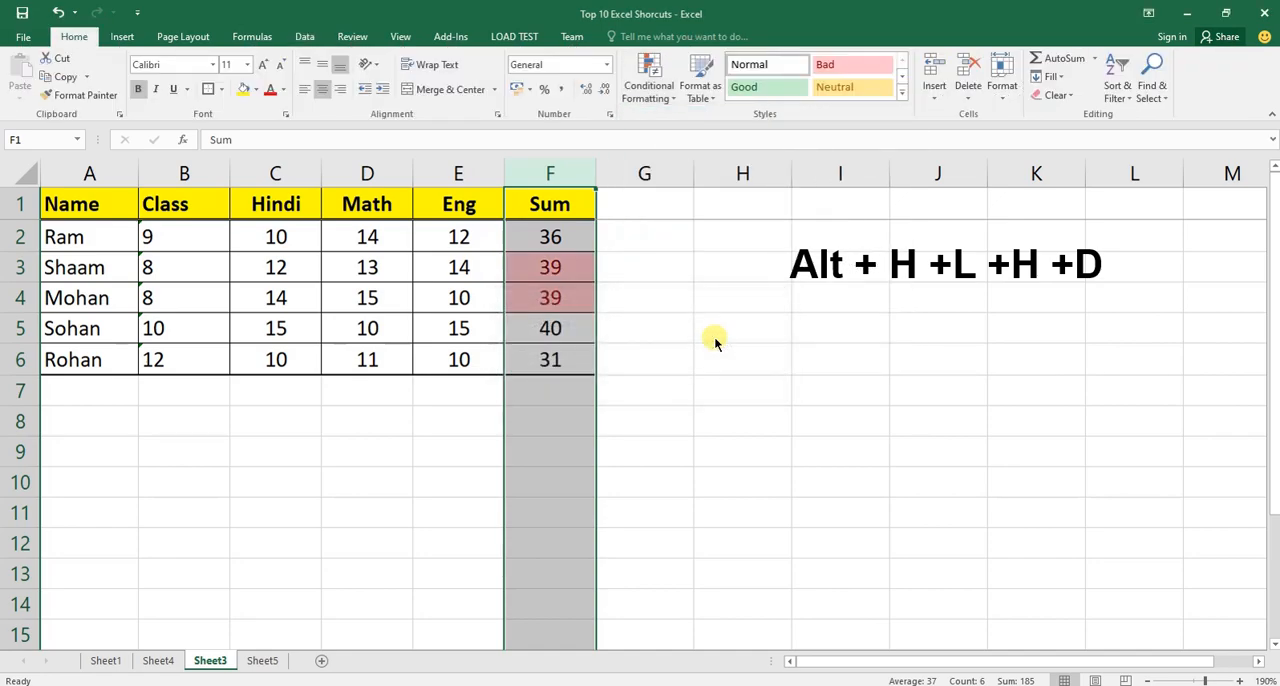
# Check the highlighted duplicate totals in F3:F4 of the Sum column.
pyautogui.moveTo(566, 266); pyautogui.dragTo(566, 297)
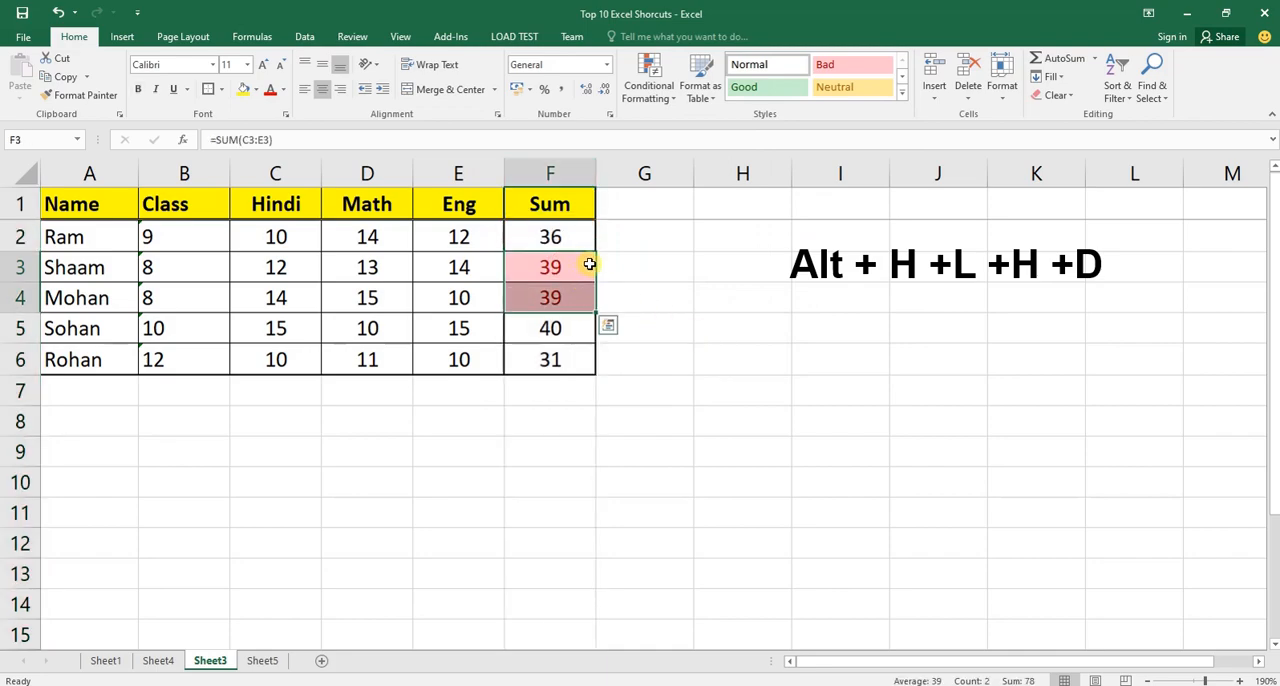
pyautogui.click(580, 296)
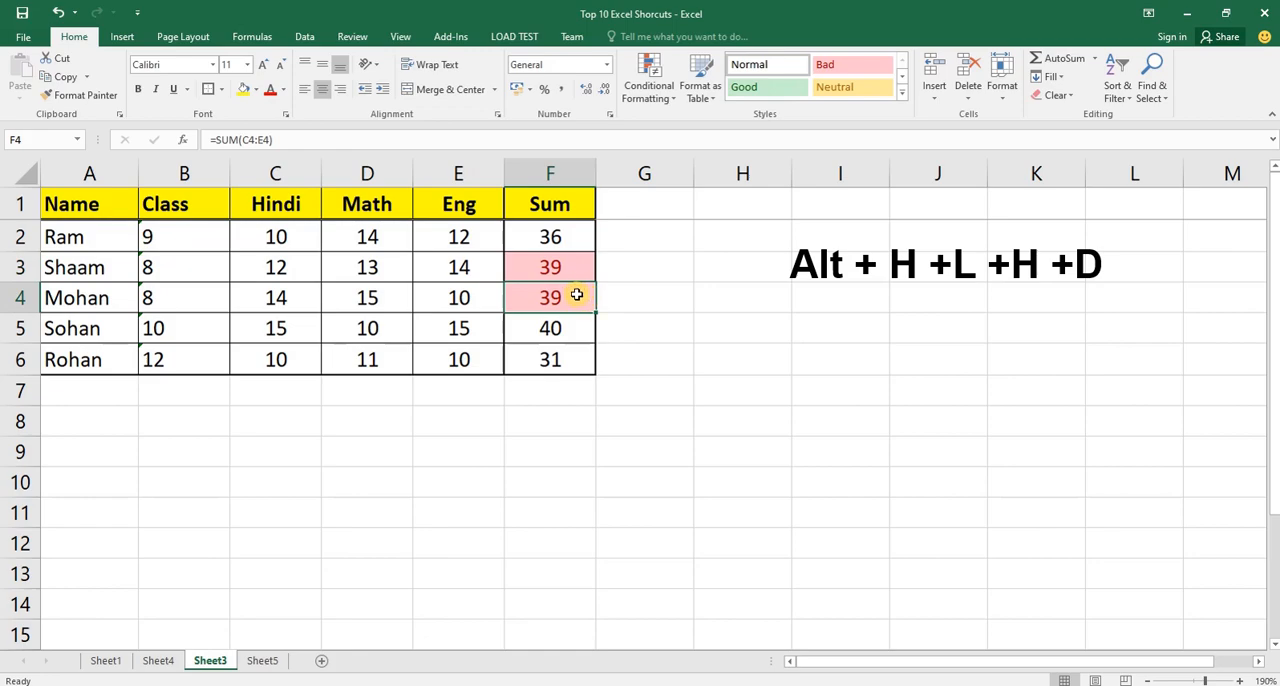
pyautogui.moveTo(578, 268); pyautogui.dragTo(580, 297)
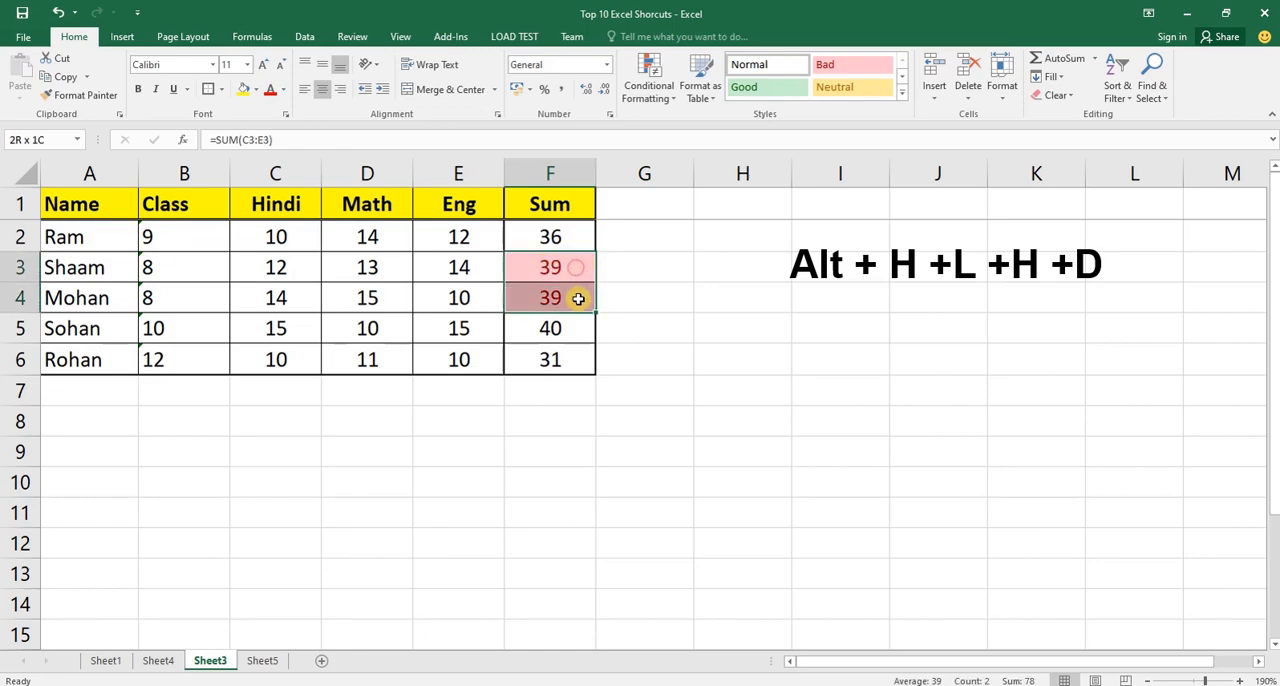
# Insert a blank row above row 6, the last student row of the marks table.
pyautogui.click(83, 358)
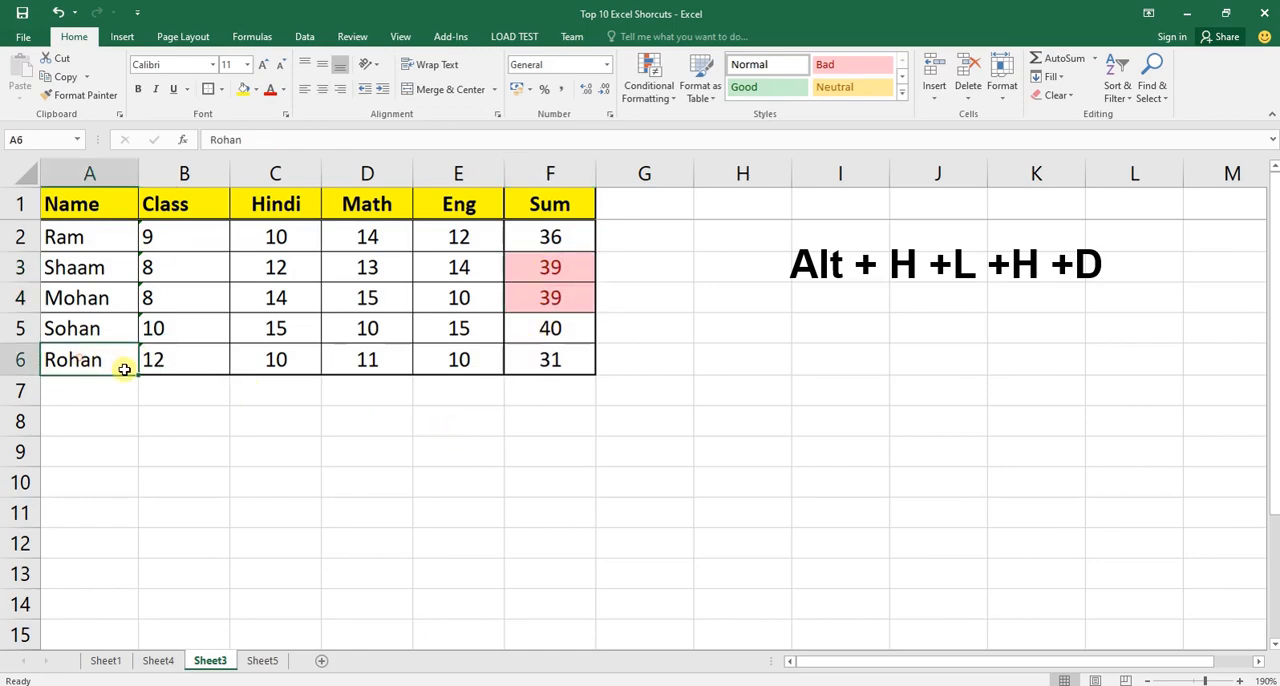
pyautogui.hotkey('shift', 'space')
pyautogui.hotkey('ctrl', 'shift', '+')
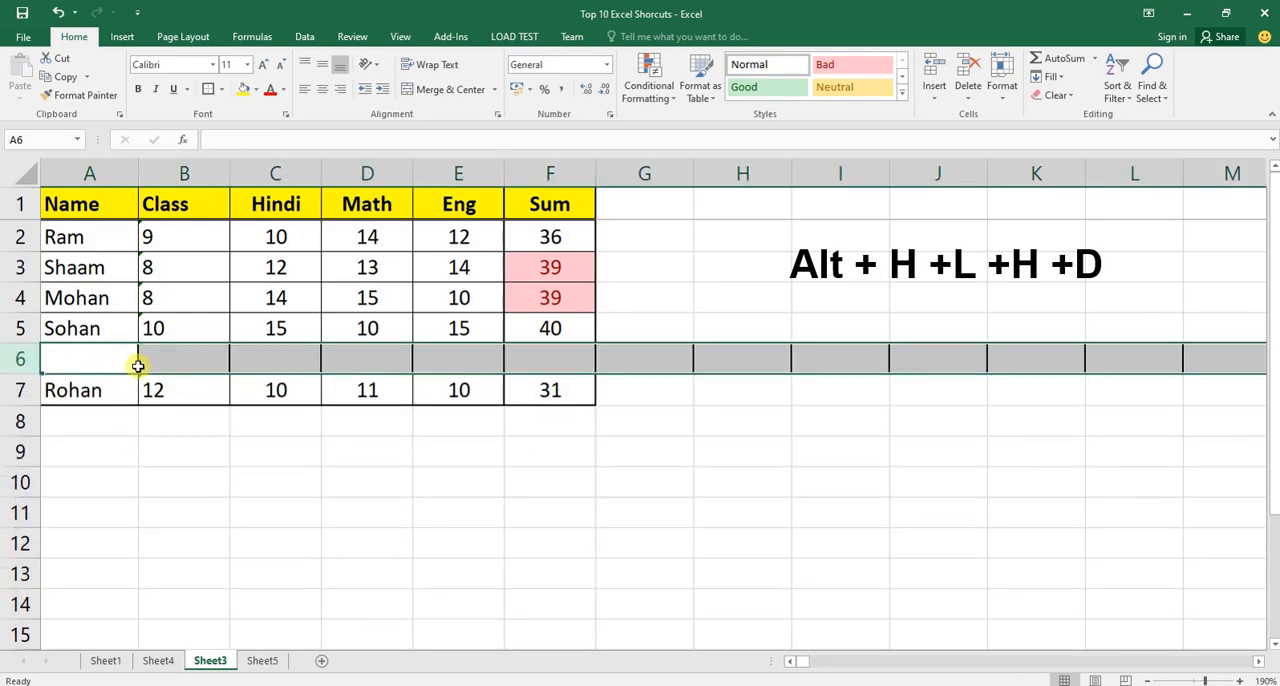
# Fill the empty row A6:F6 with a copy of the row 5 entries and check the Sum formula in F6.
pyautogui.click(136, 366)
pyautogui.hotkey('shift', 'Right')
pyautogui.hotkey('shift', 'Right')
pyautogui.hotkey('shift', 'Right')
pyautogui.hotkey('shift', 'Right')
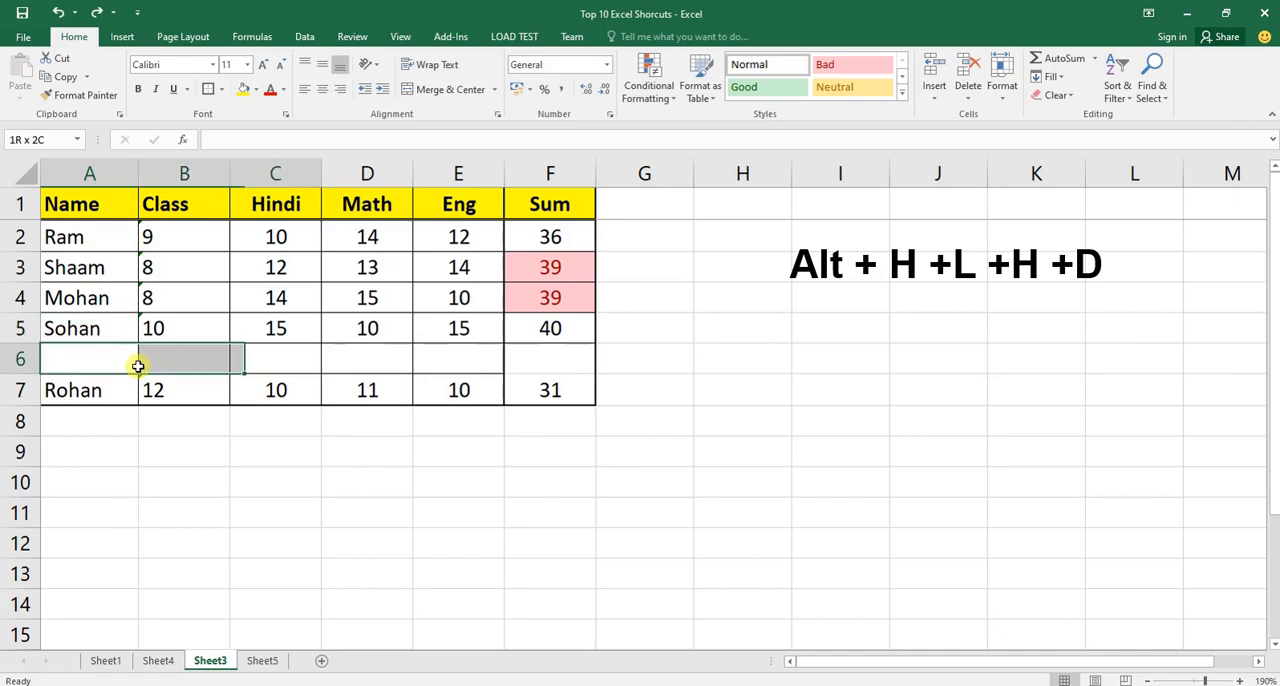
pyautogui.hotkey('shift', 'Right')
pyautogui.click(137, 366)
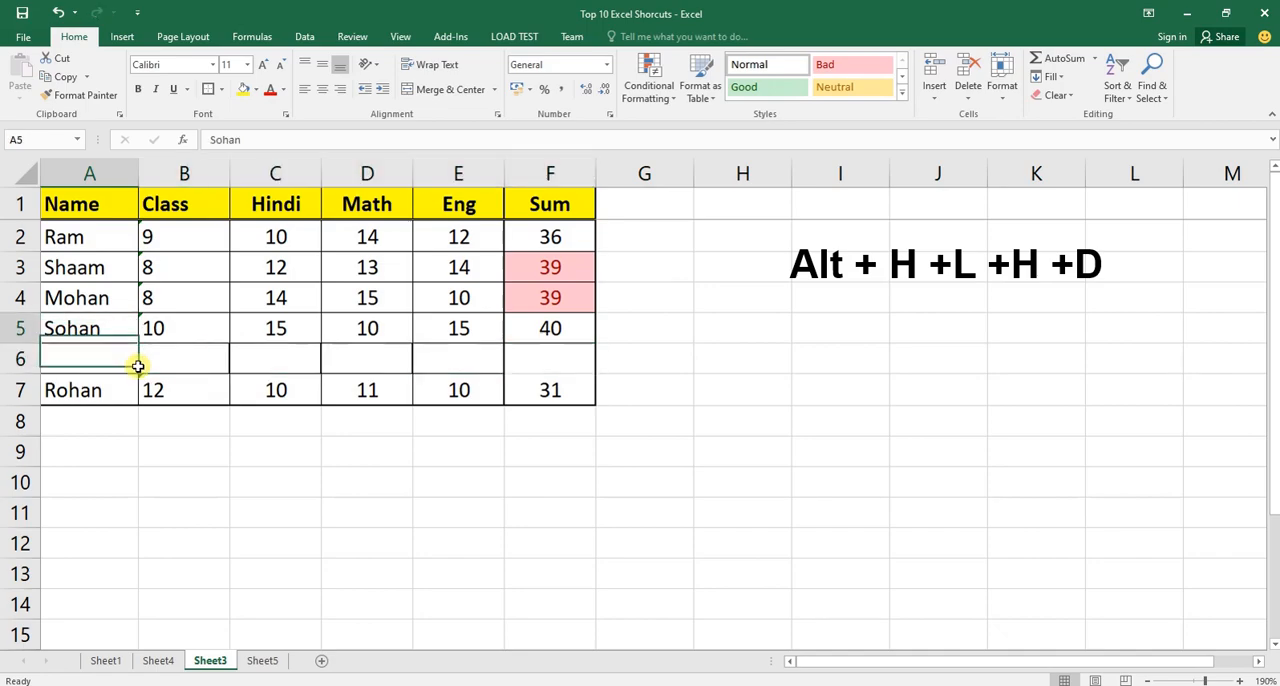
pyautogui.hotkey('shift', 'Right')
pyautogui.hotkey('shift', 'Right')
pyautogui.hotkey('shift', 'Right')
pyautogui.hotkey('shift', 'Right')
pyautogui.hotkey('shift', 'Right')
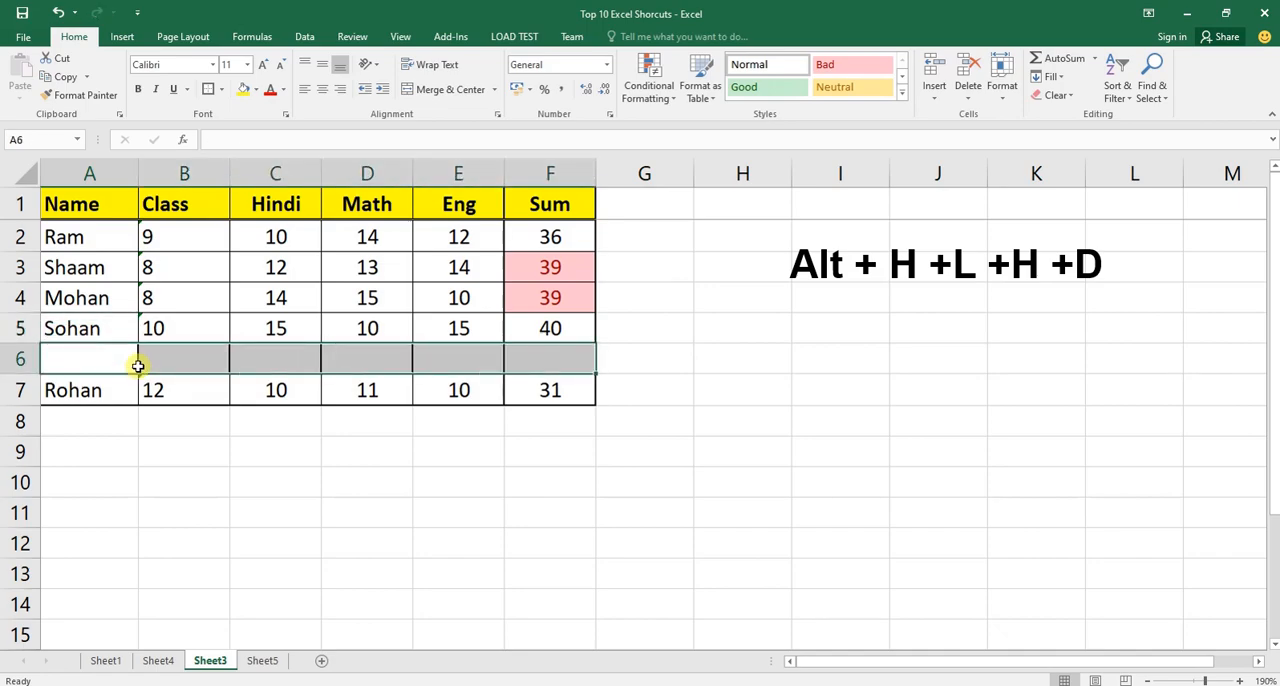
pyautogui.hotkey('ctrl', 'd')
pyautogui.click(137, 366)
pyautogui.hotkey('ctrl', 'Right')
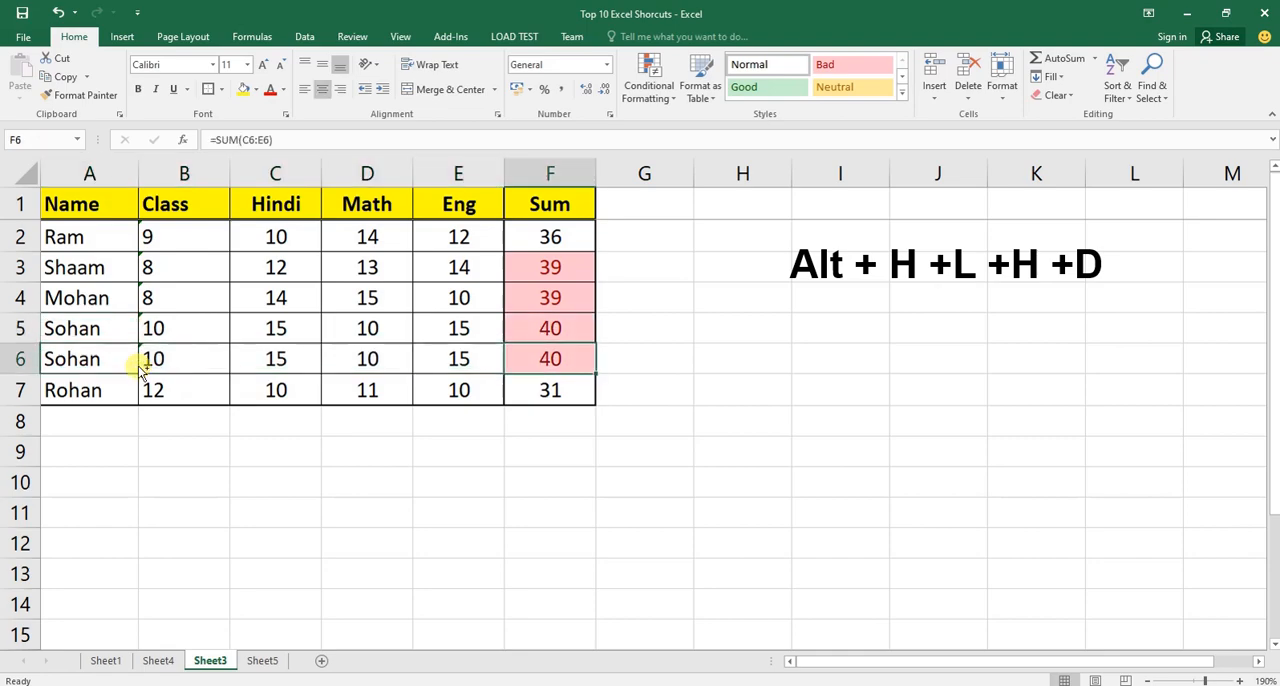
# Compare the repeated name entries in A5:A6 of the Name column.
pyautogui.press('Up')
pyautogui.press('Left')
pyautogui.press('Left')
pyautogui.press('Left')
pyautogui.press('Left')
pyautogui.press('Left')
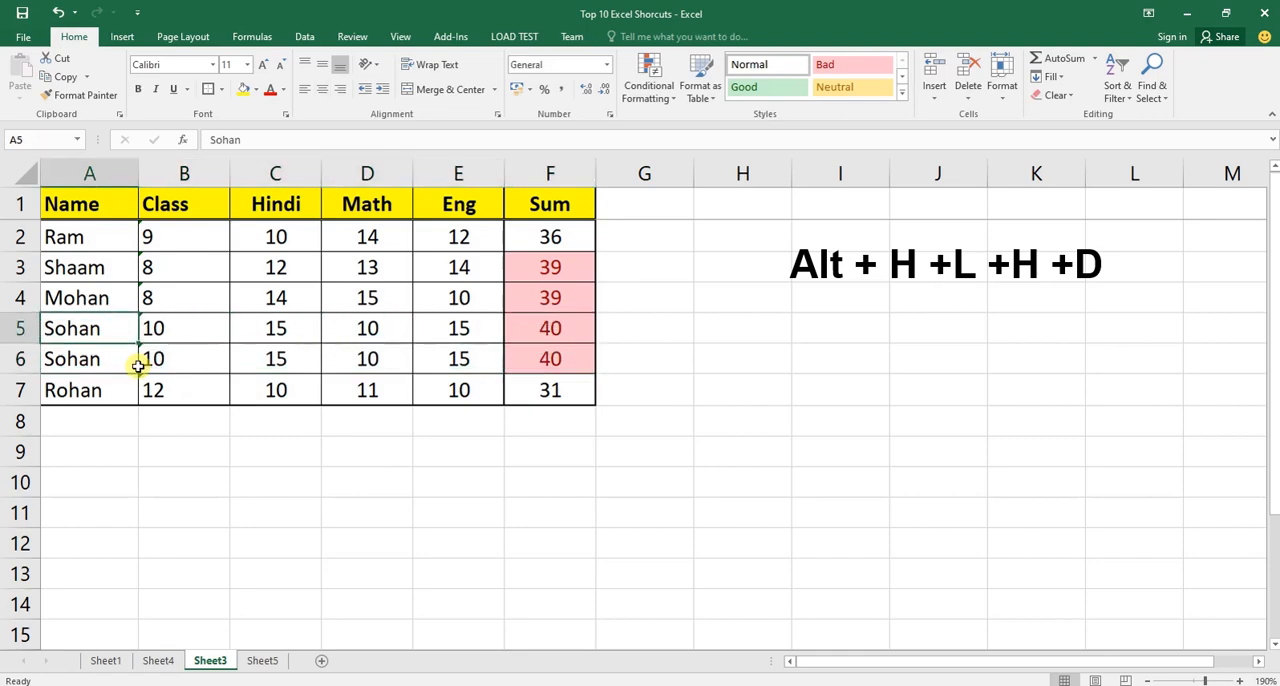
pyautogui.hotkey('shift', 'Down')
pyautogui.click(130, 432)
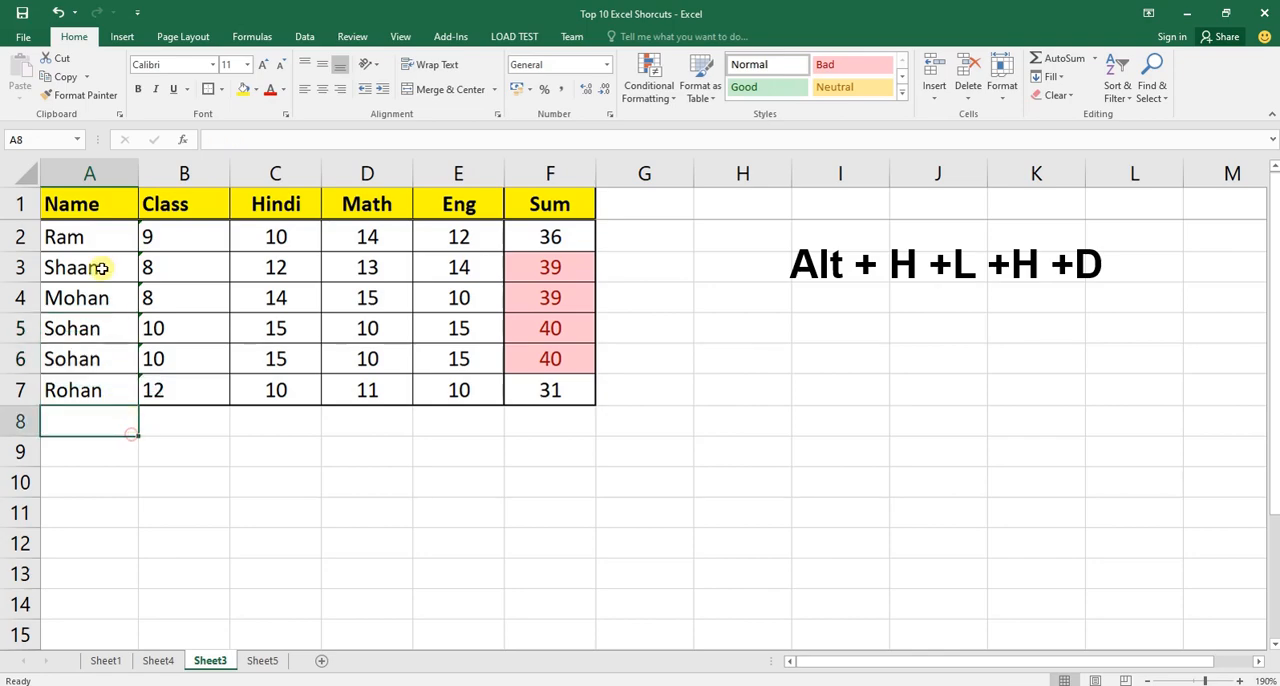
# Highlight the duplicate values in the Name column (A) with the default conditional formatting.
pyautogui.click(105, 172)
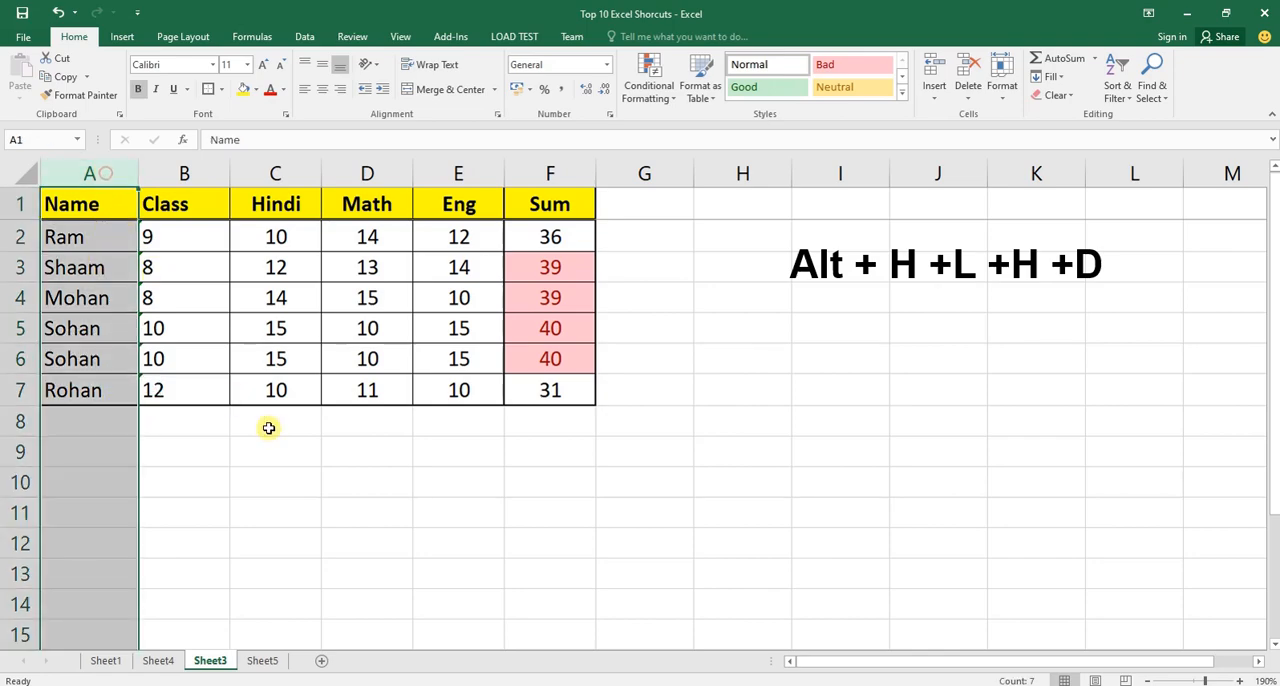
pyautogui.click(105, 327)
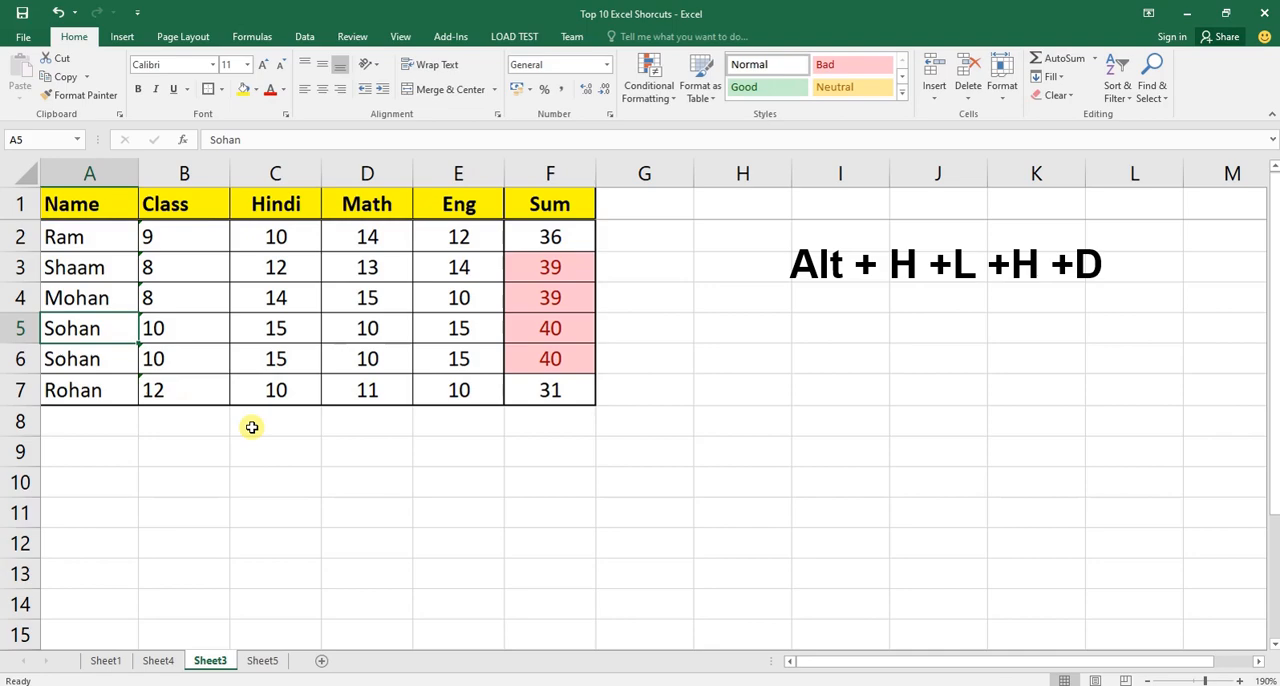
pyautogui.hotkey('ctrl', 'space')
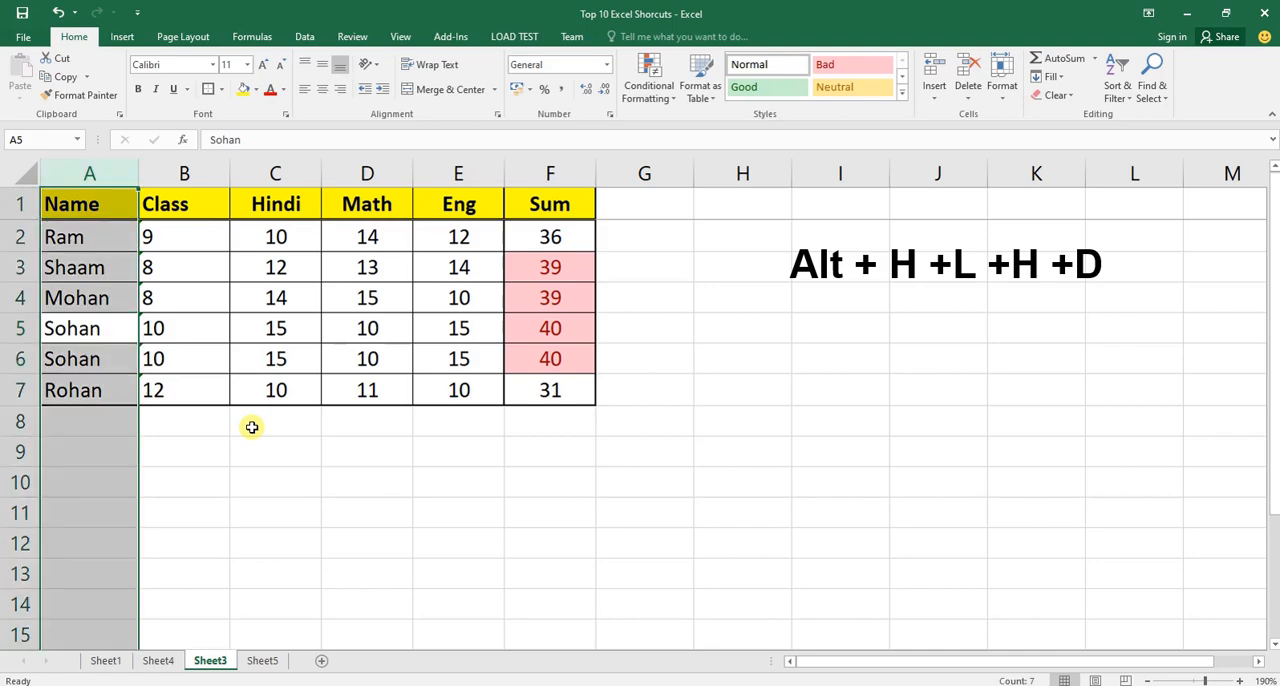
pyautogui.click(89, 172)
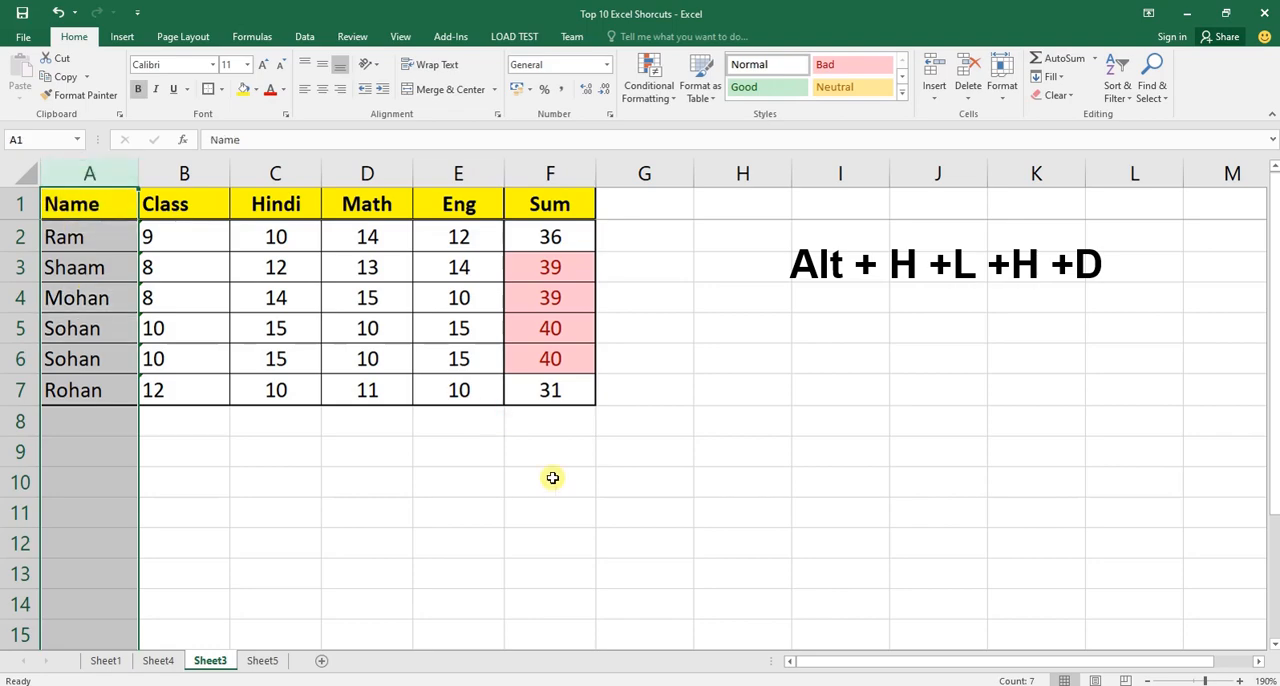
pyautogui.hotkey('alt', 'h')
pyautogui.press('l')
pyautogui.press('h')
pyautogui.press('d')
pyautogui.press('Return')
# Go through the Name column entries and compare the highlighted duplicates in A5:A6 with the other names.
pyautogui.click(127, 334)
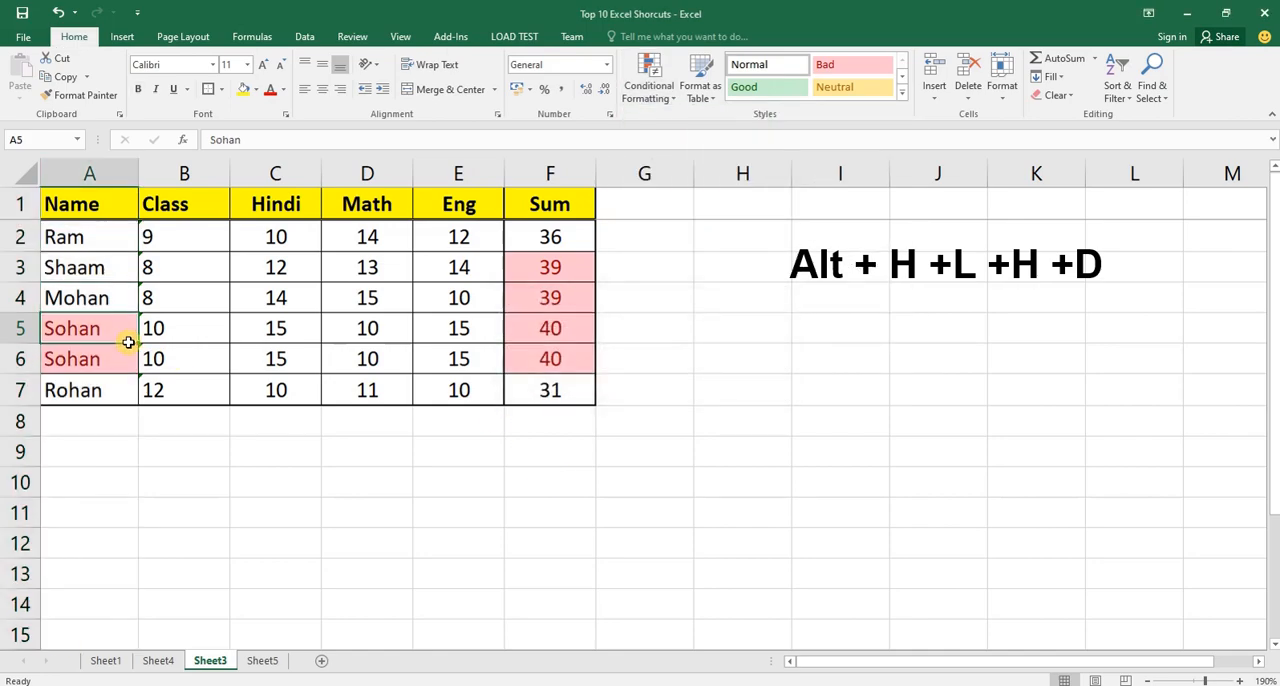
pyautogui.hotkey('ctrl', 'Up')
pyautogui.press('Down')
pyautogui.press('Down')
pyautogui.press('Down')
pyautogui.press('Down')
pyautogui.press('Down')
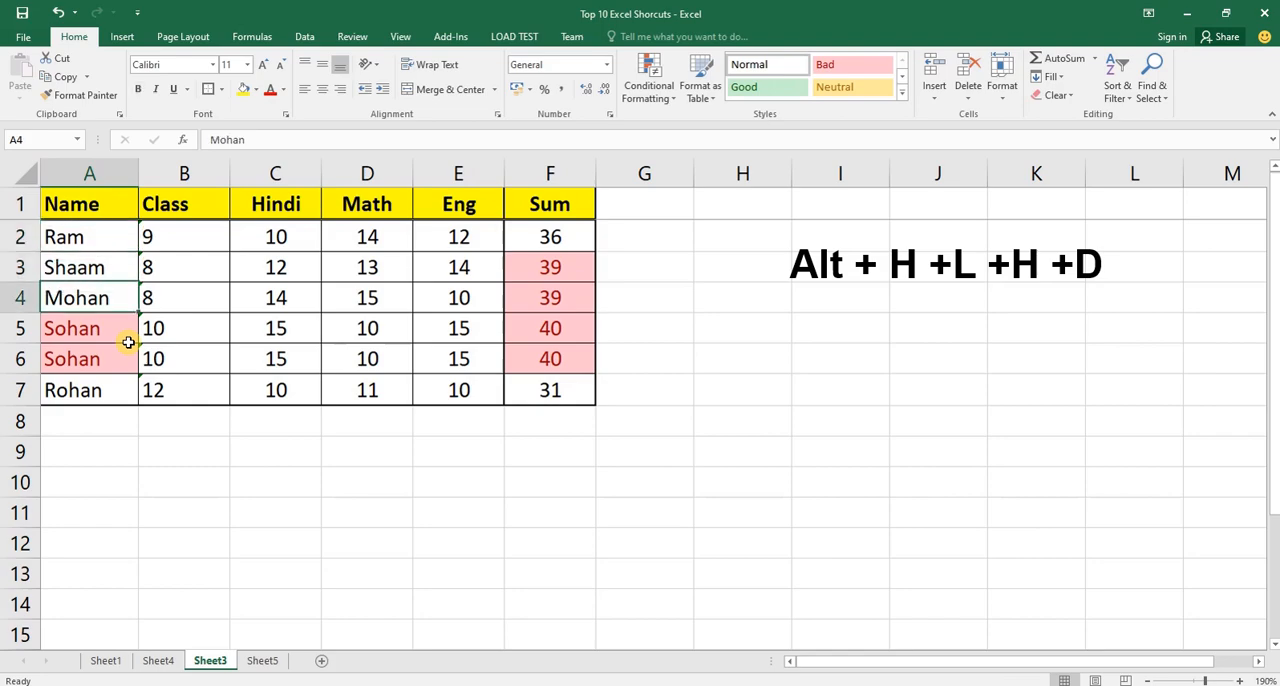
pyautogui.hotkey('shift', 'Up')
pyautogui.press('Down')
pyautogui.press('Down')
pyautogui.press('Up')
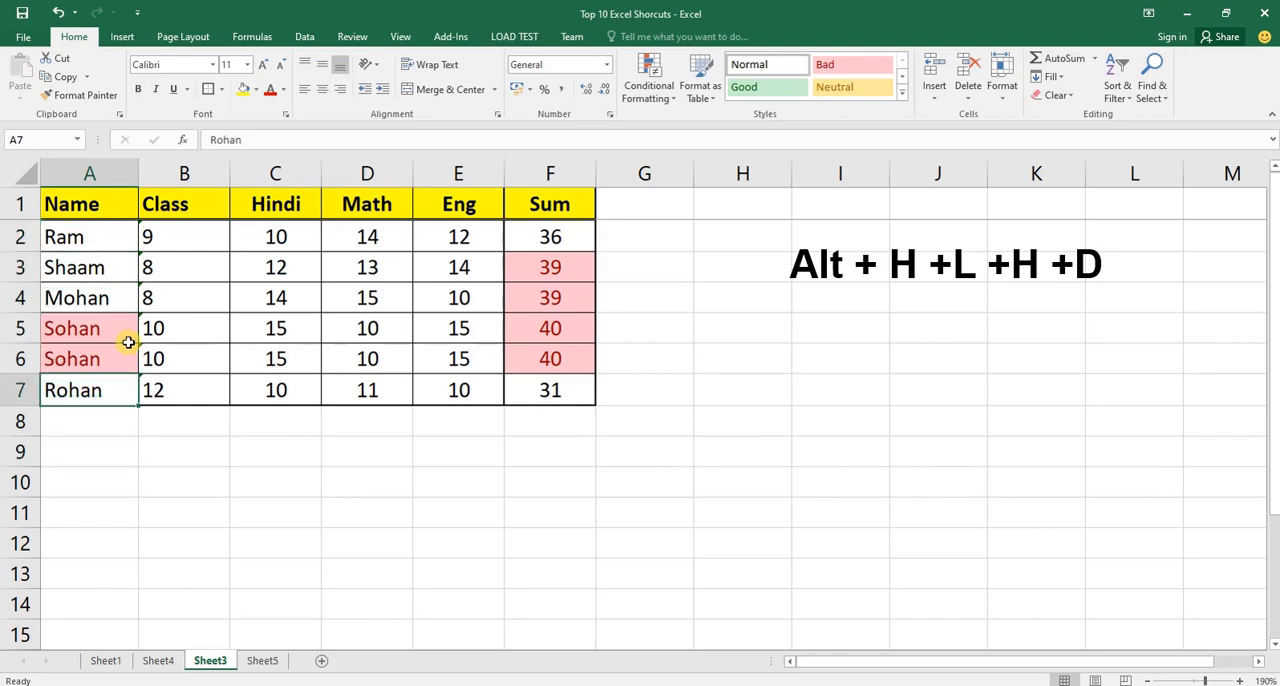
# Test the duplicate highlighting by copying the last Name entry from A7 to A9, and check column A.
pyautogui.hotkey('ctrl', 'c')
pyautogui.press('Down')
pyautogui.press('Down')
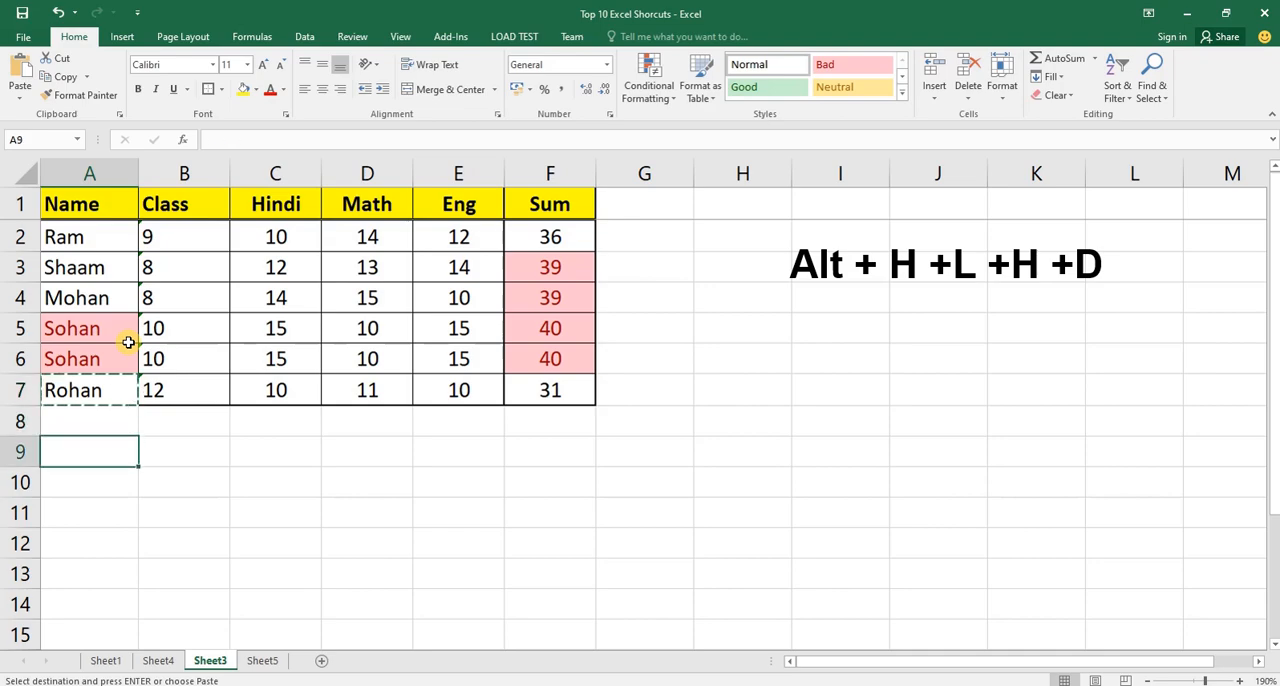
pyautogui.hotkey('ctrl', 'v')
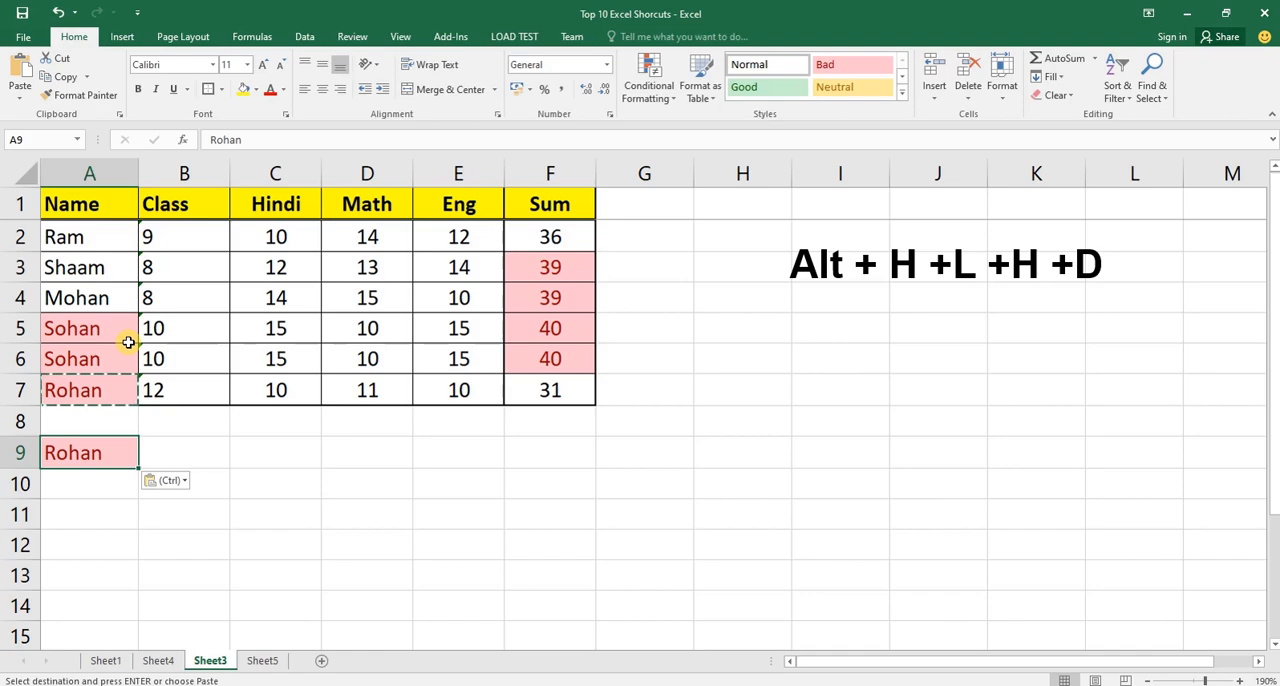
pyautogui.click(89, 174)
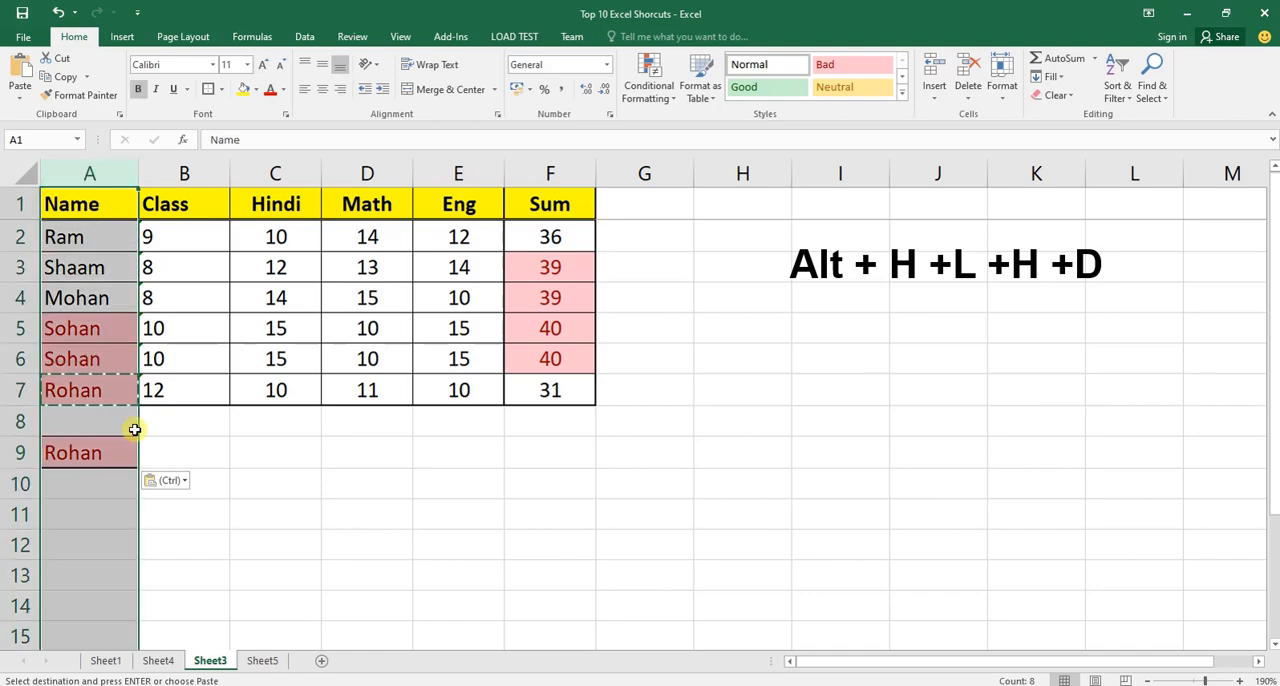
# Undo the paste into A9 and return to the Name header in A1.
pyautogui.hotkey('ctrl', 'z')
pyautogui.click(107, 397)
pyautogui.hotkey('ctrl', 'Home')
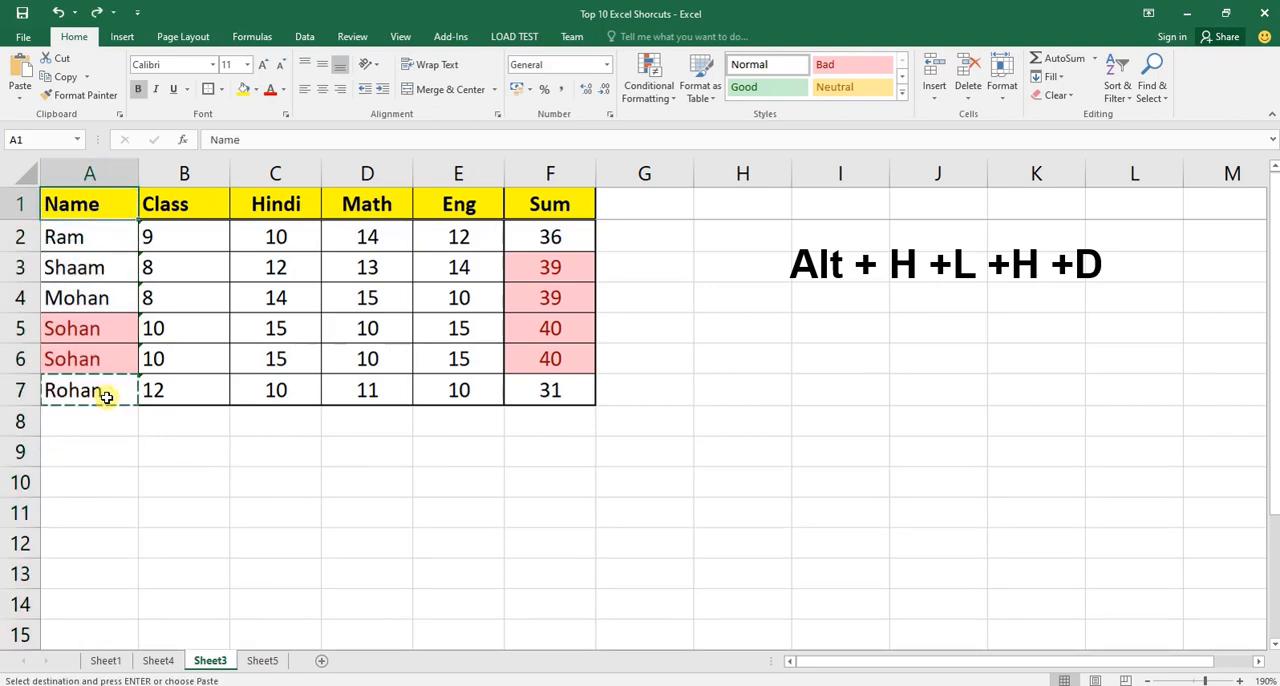
# On Sheet4, enter CTRL + SPACE / CTRL + SPACE in bold in C4 as the Select Row / Column shortcut.
pyautogui.hotkey('ctrl', 'pageup')
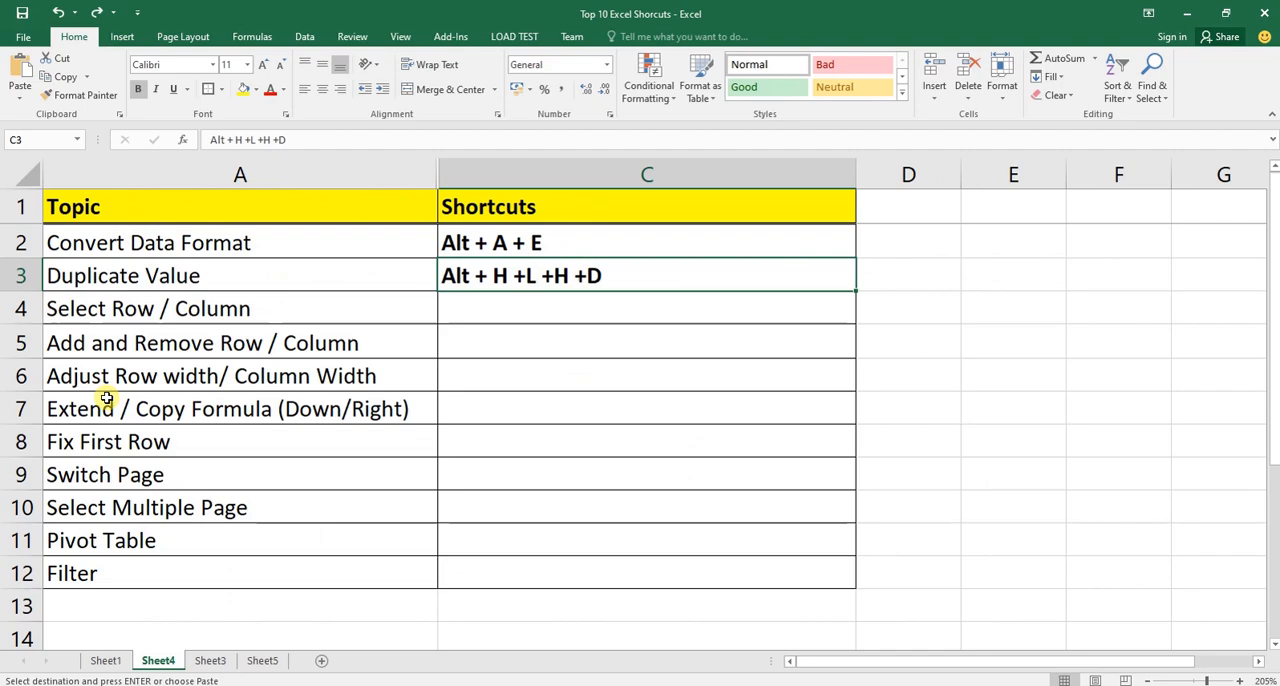
pyautogui.press('Down')
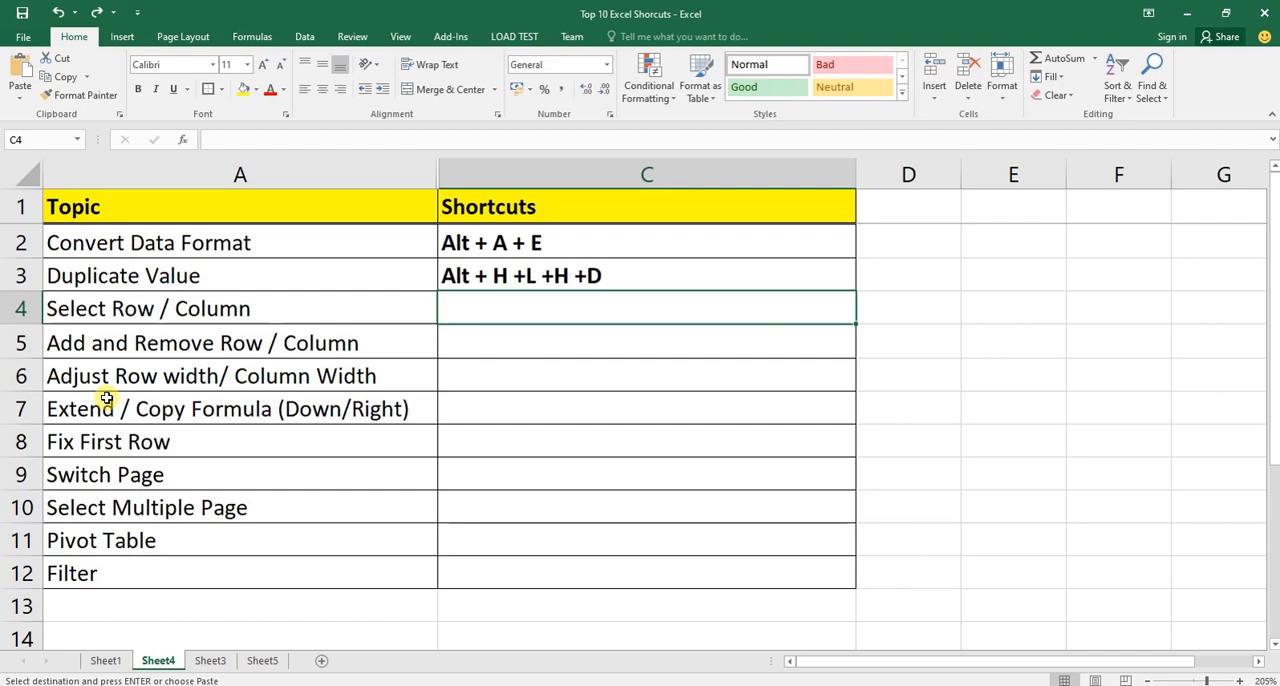
pyautogui.press('Return')
pyautogui.hotkey('ctrl', 'b')
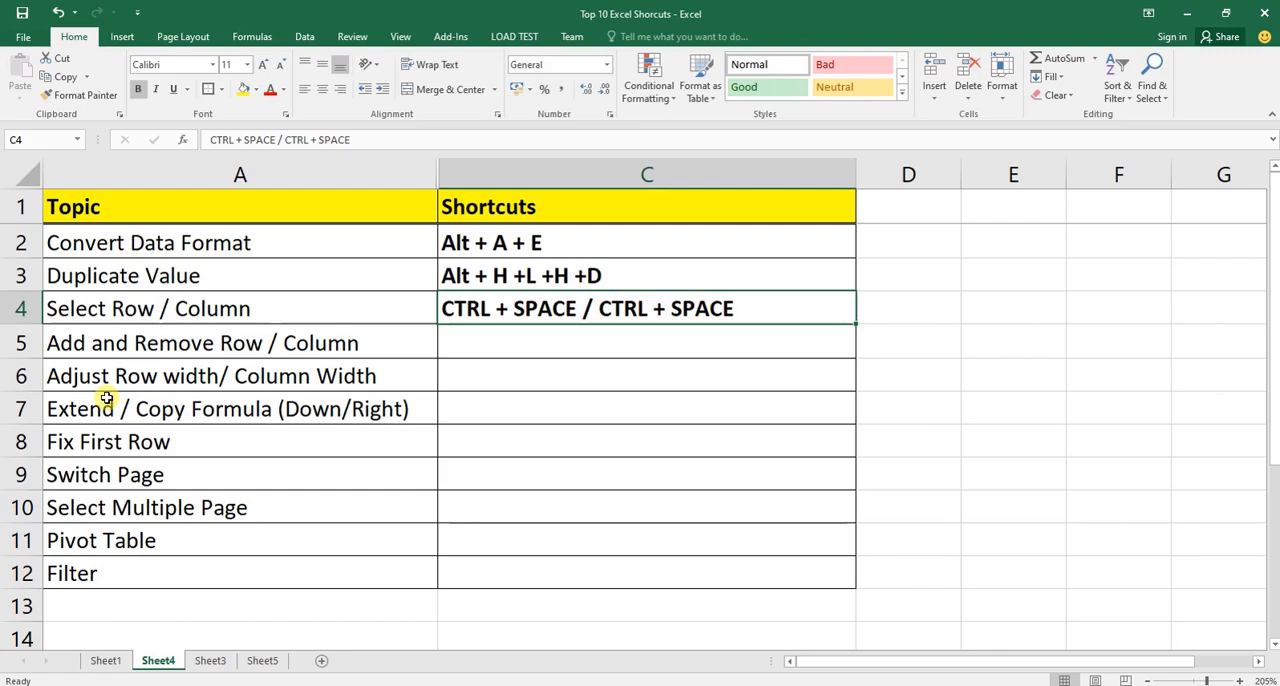
# Replace the second CTRL in C4 with shift, and select the Select Row / Column topic's row.
pyautogui.press('F2')
pyautogui.press('Left')
pyautogui.press('Left')
pyautogui.press('Left')
pyautogui.press('Left')
pyautogui.press('Left')
pyautogui.press('Left')
pyautogui.press('Left')
pyautogui.press('Left')
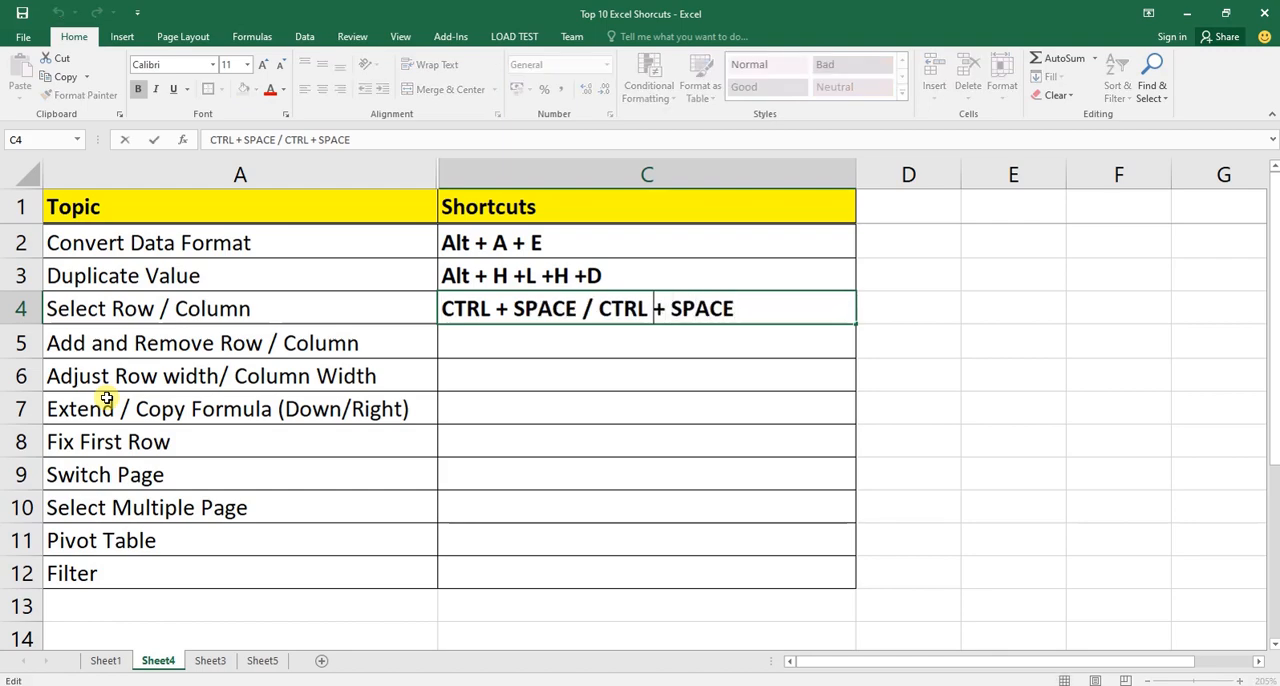
pyautogui.hotkey('shift', 'Left')
pyautogui.hotkey('shift', 'Left')
pyautogui.hotkey('shift', 'Left')
pyautogui.hotkey('shift', 'Left')
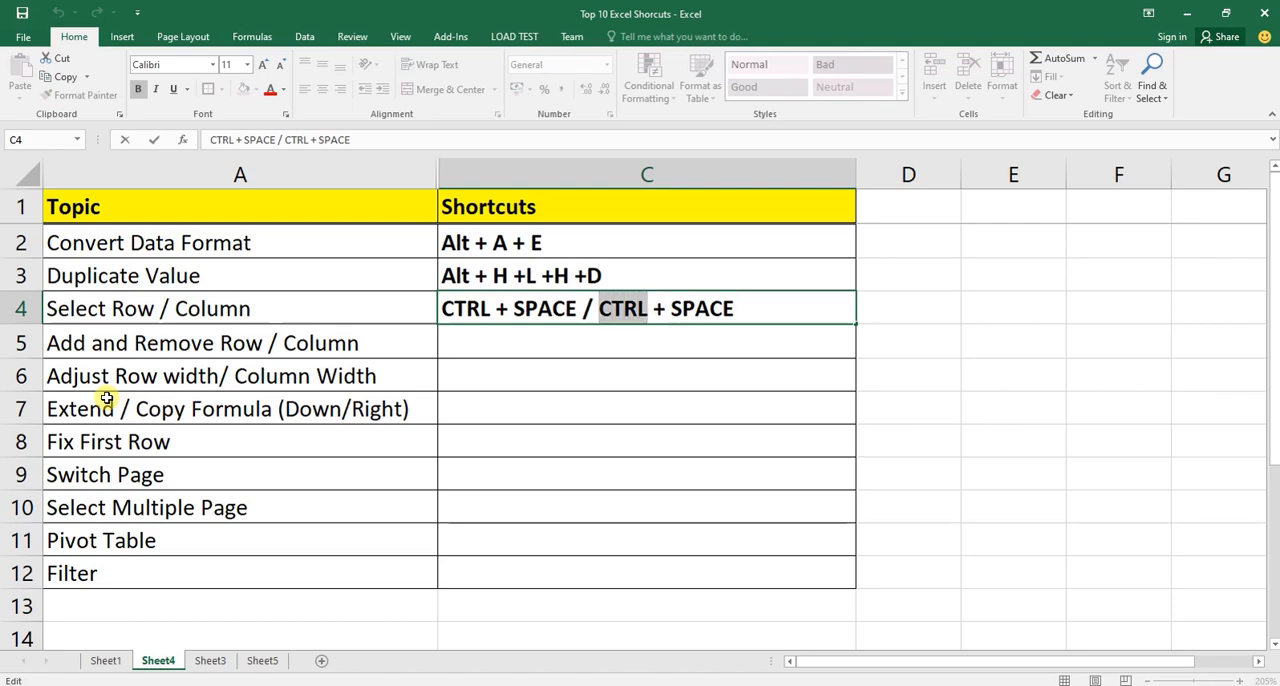
pyautogui.write('shif')
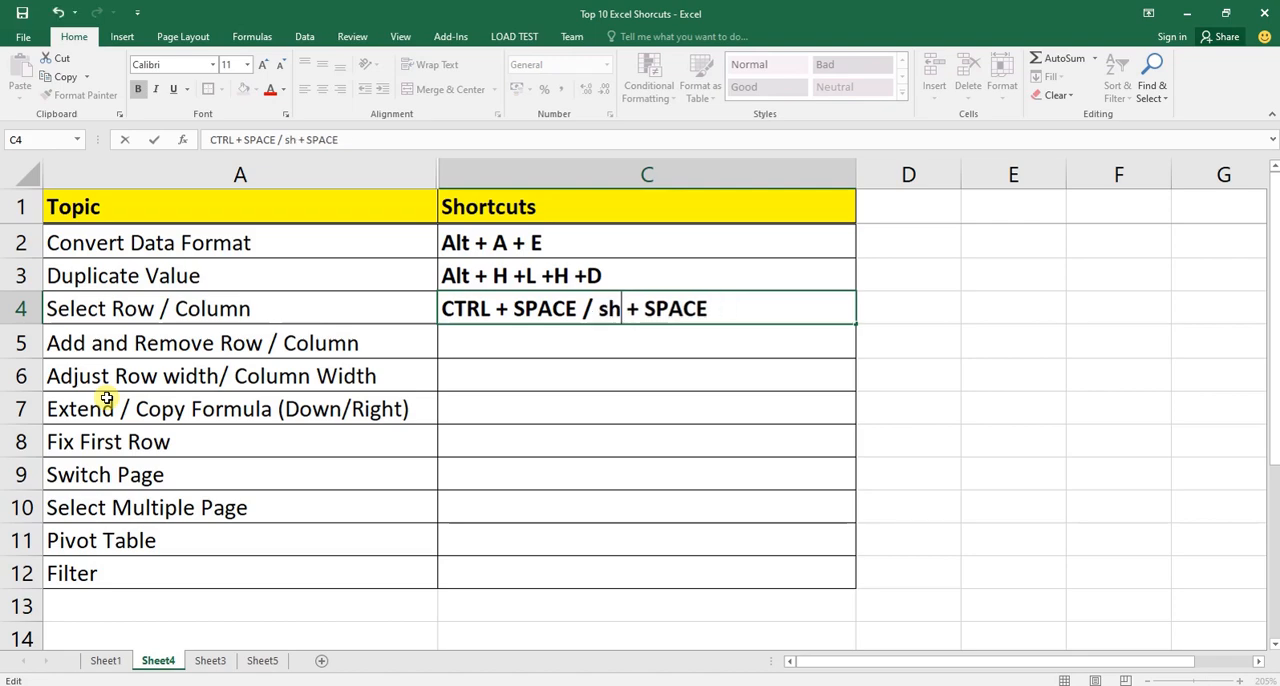
pyautogui.write('t')
pyautogui.press('Return')
pyautogui.press('Up')
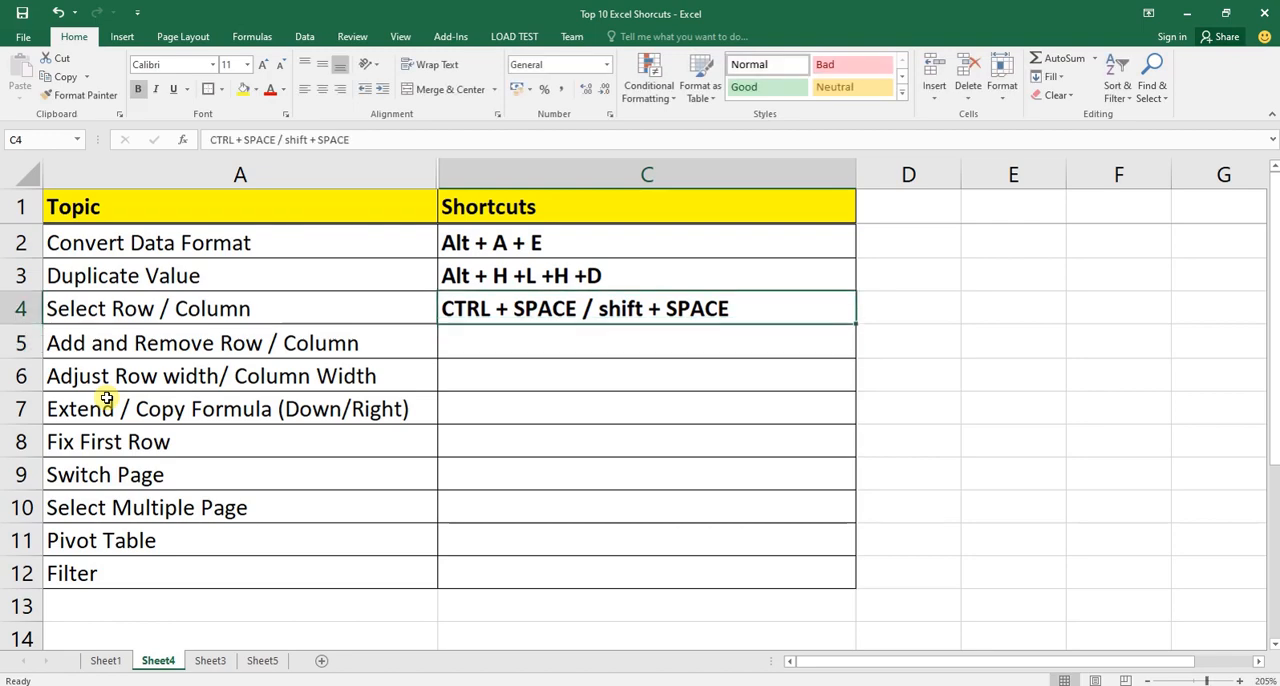
pyautogui.hotkey('shift', 'space')
pyautogui.press('Home')
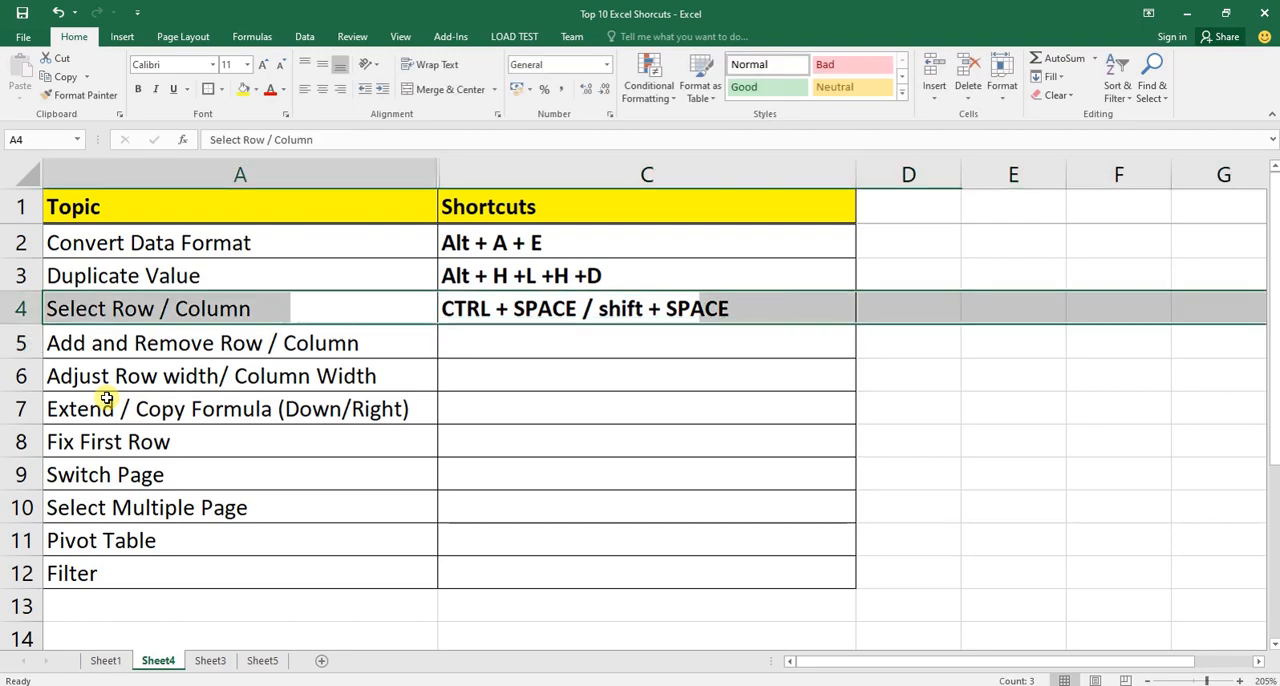
# On Sheet3, select the whole Hindi column (C) by its column heading.
pyautogui.hotkey('ctrl', 'pagedown')
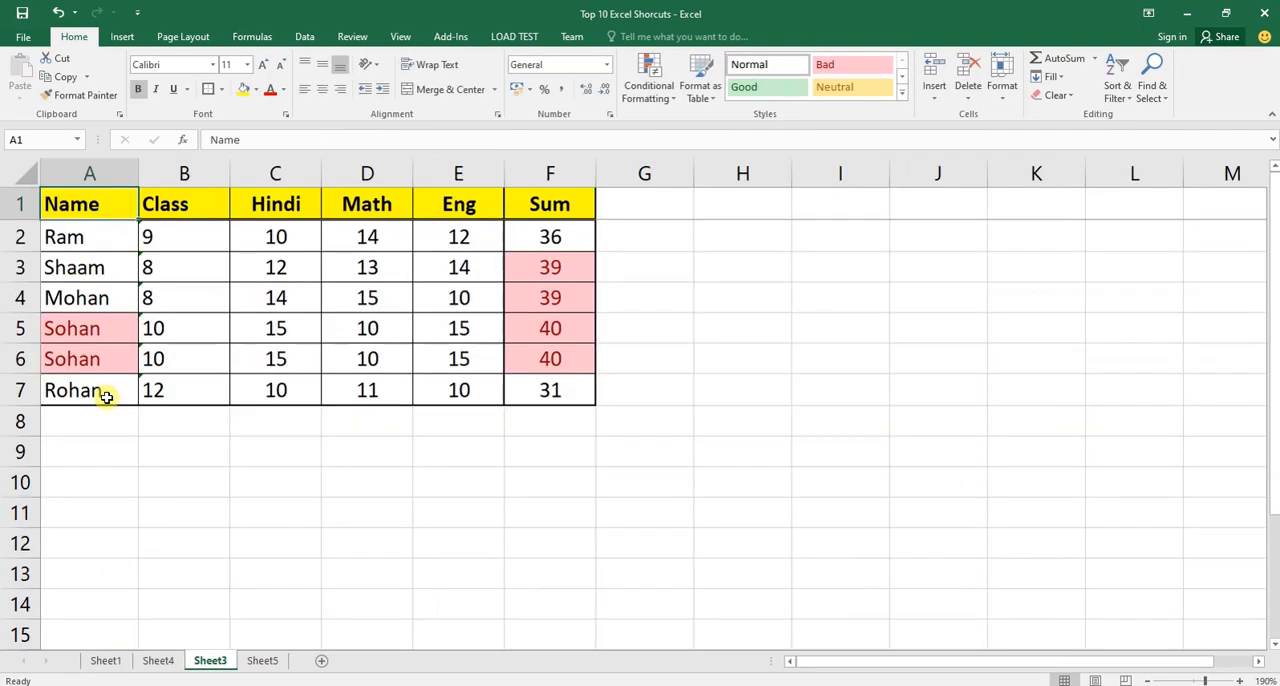
pyautogui.press('Right')
pyautogui.press('Right')
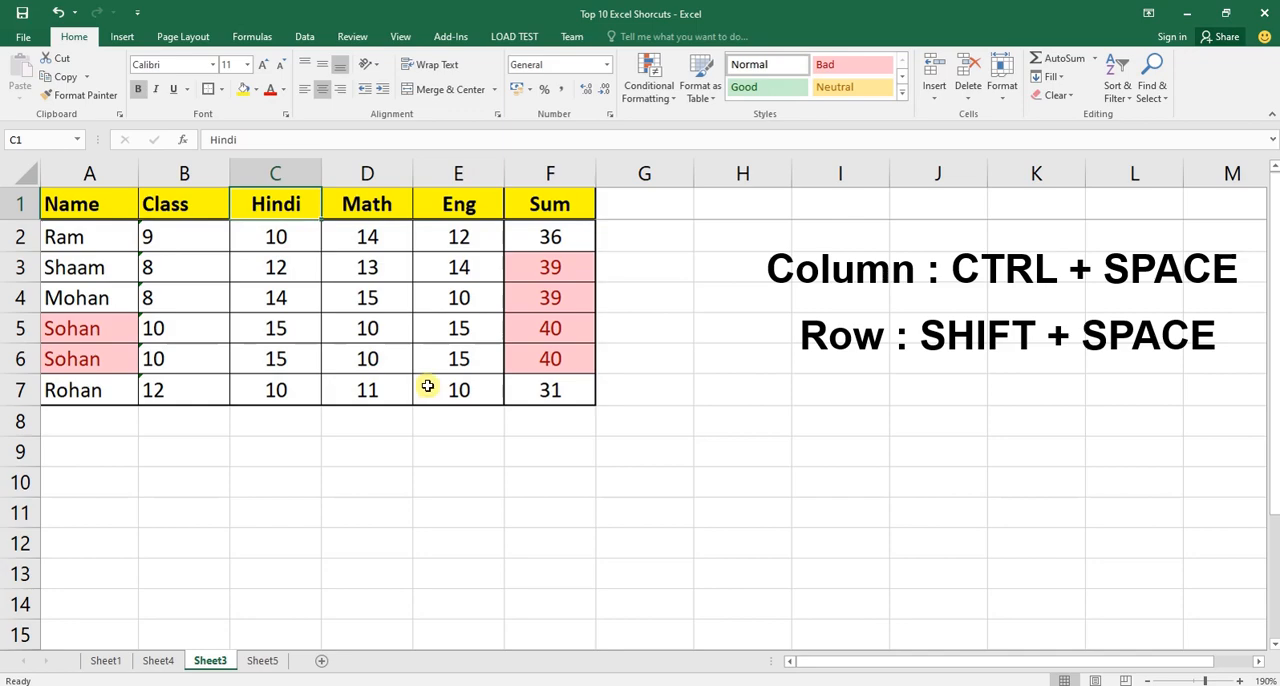
pyautogui.click(276, 169)
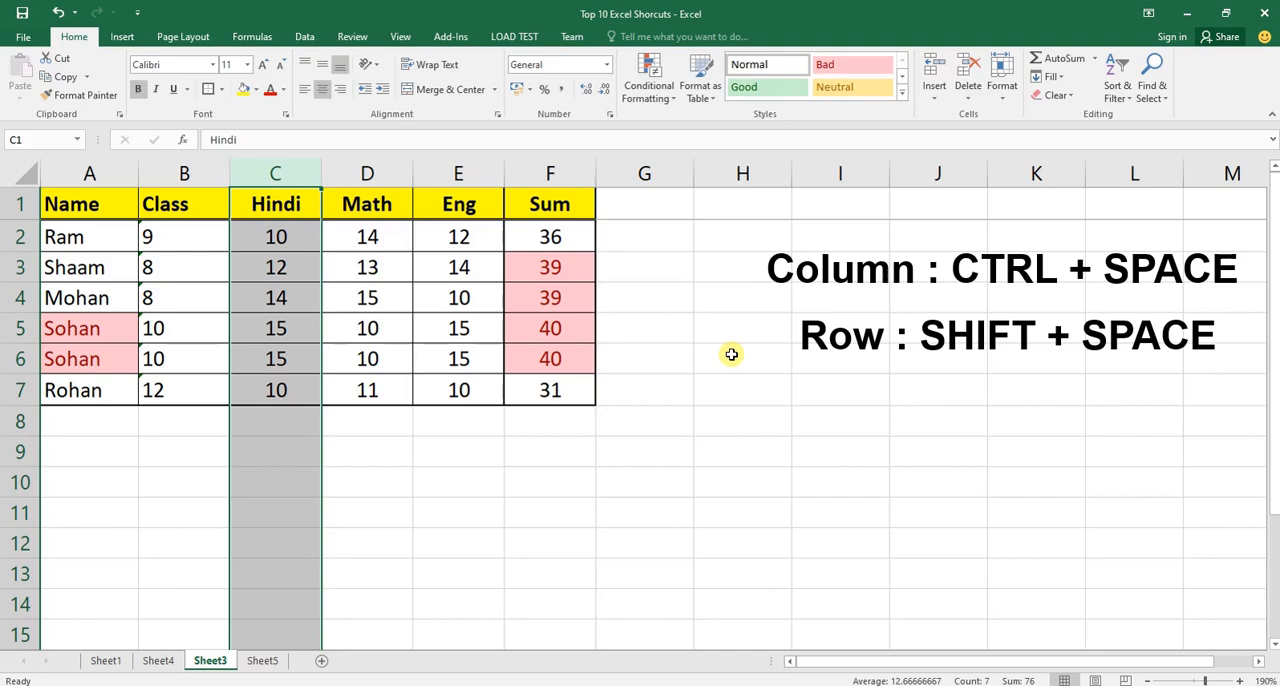
# Select the whole Hindi column on Sheet3 starting from its cell C4.
pyautogui.press('Down')
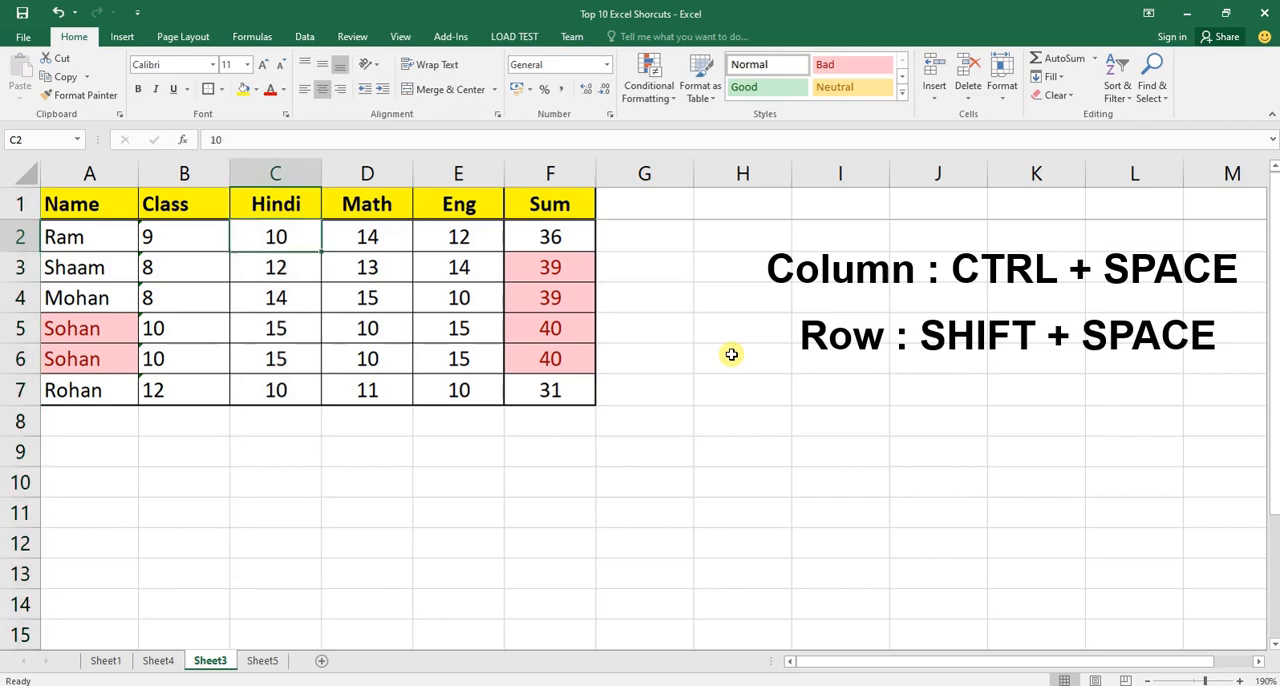
pyautogui.press('Down')
pyautogui.press('Right')
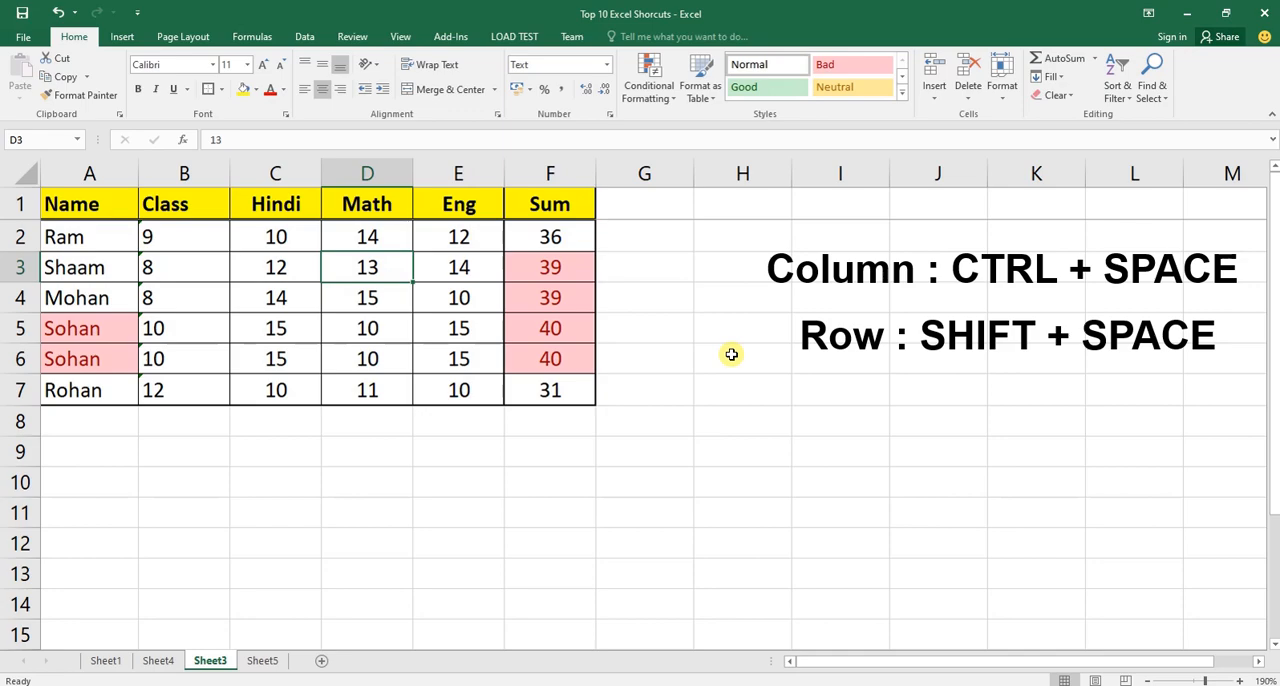
pyautogui.press('Left')
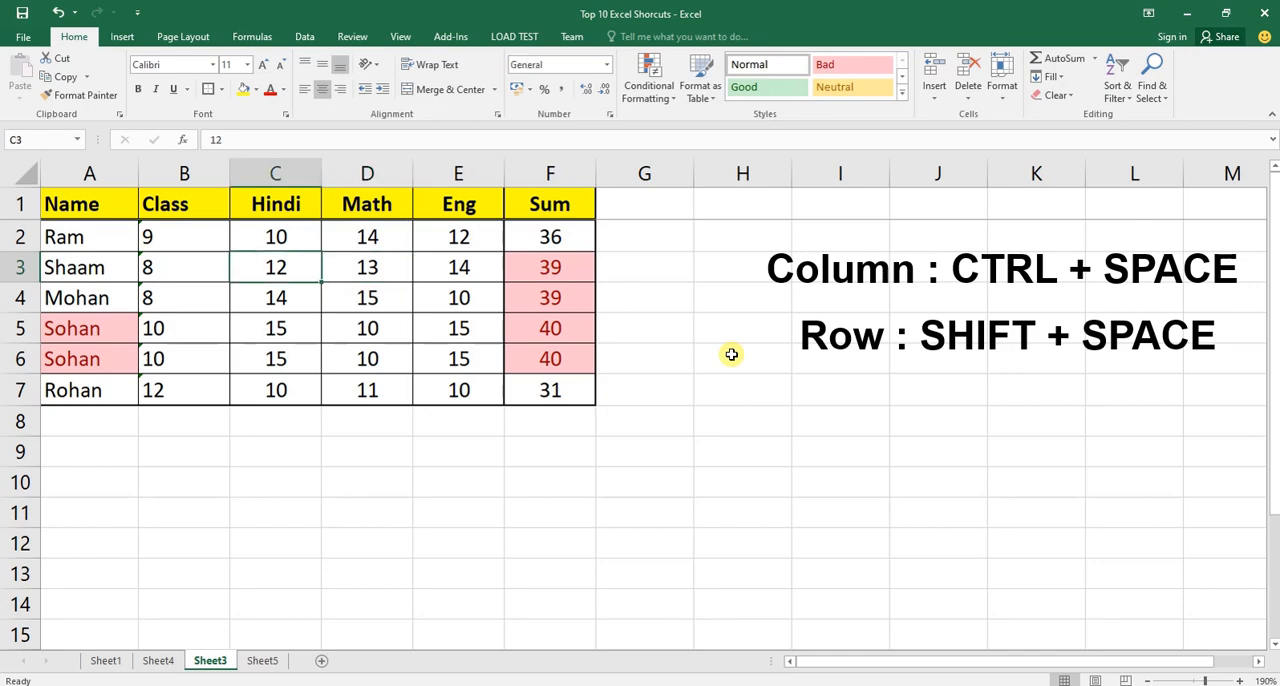
pyautogui.hotkey('ctrl', 'pageup')
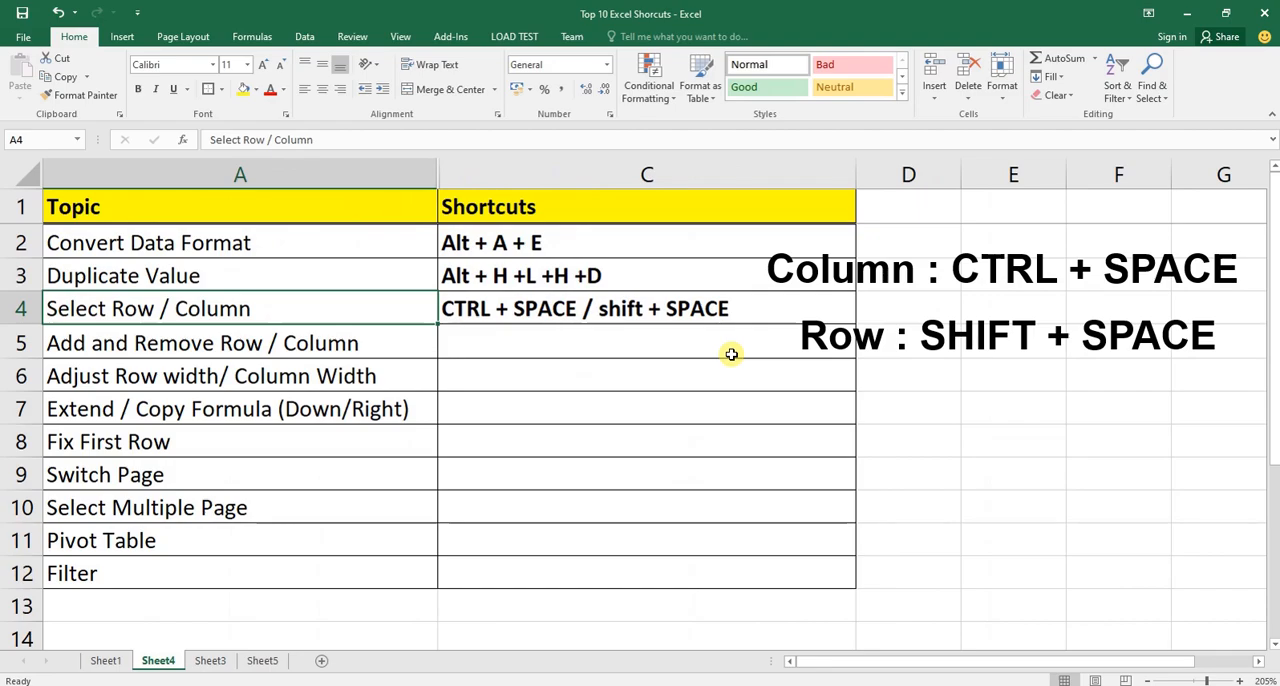
pyautogui.hotkey('ctrl', 'pagedown')
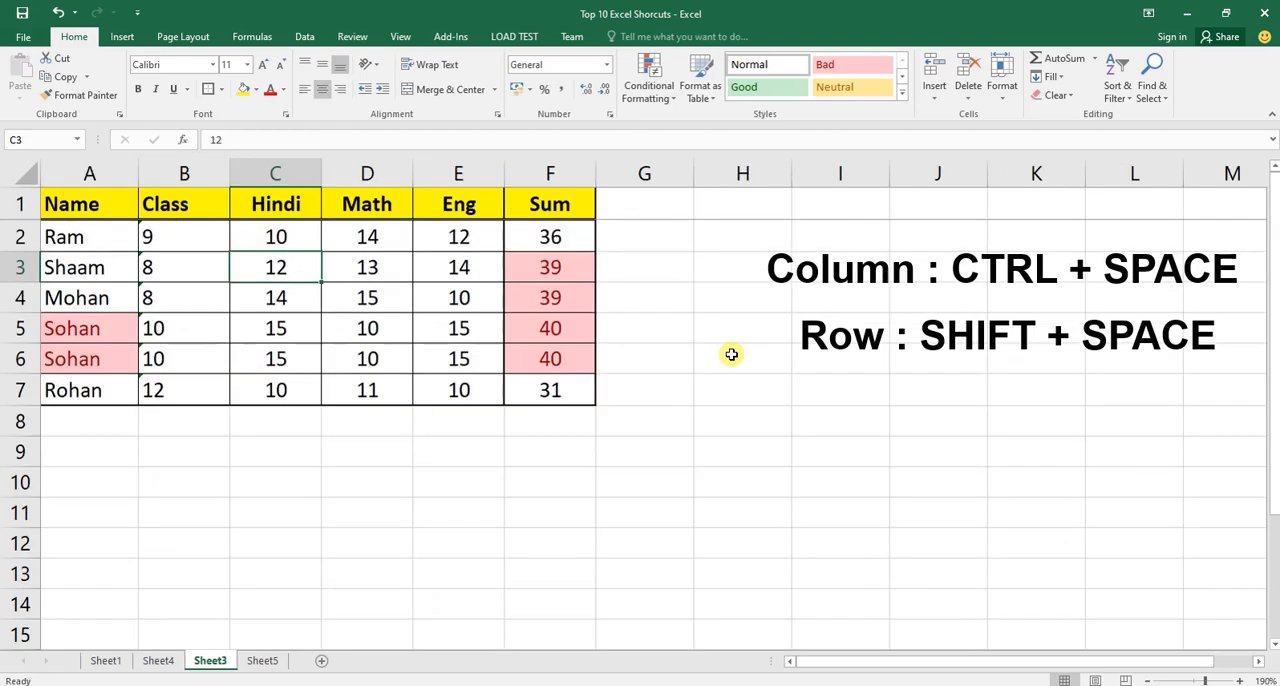
pyautogui.press('Down')
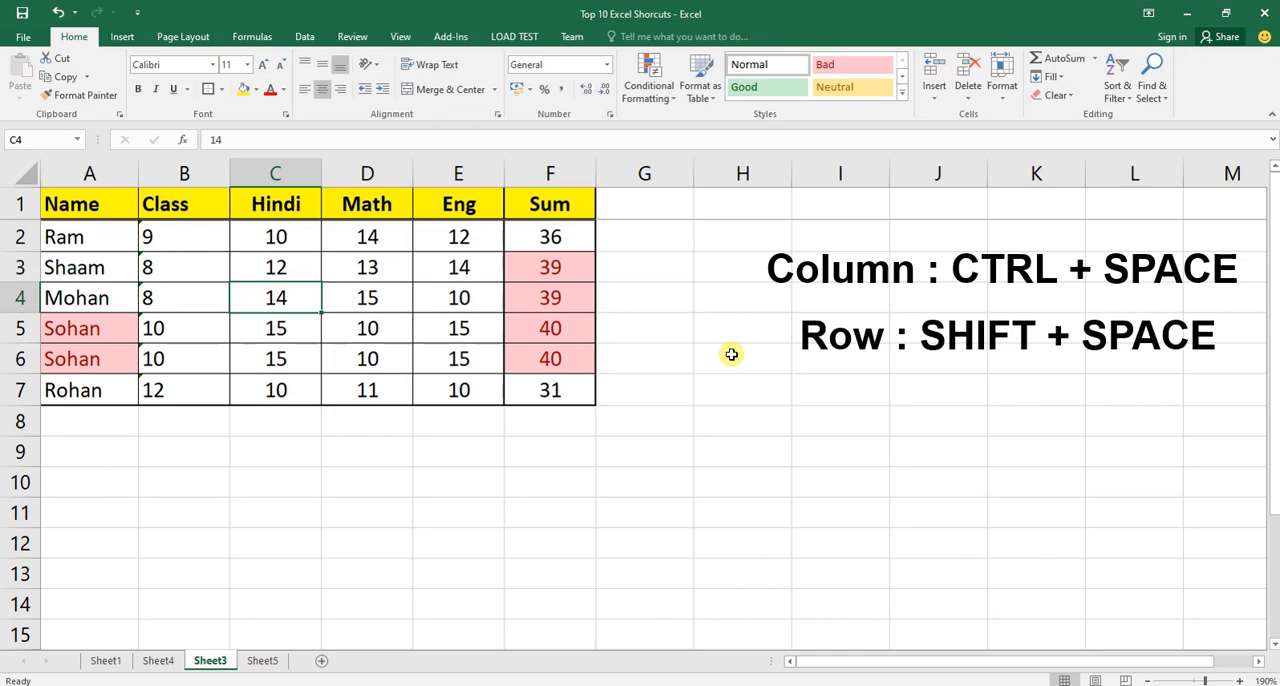
pyautogui.hotkey('ctrl', 'space')
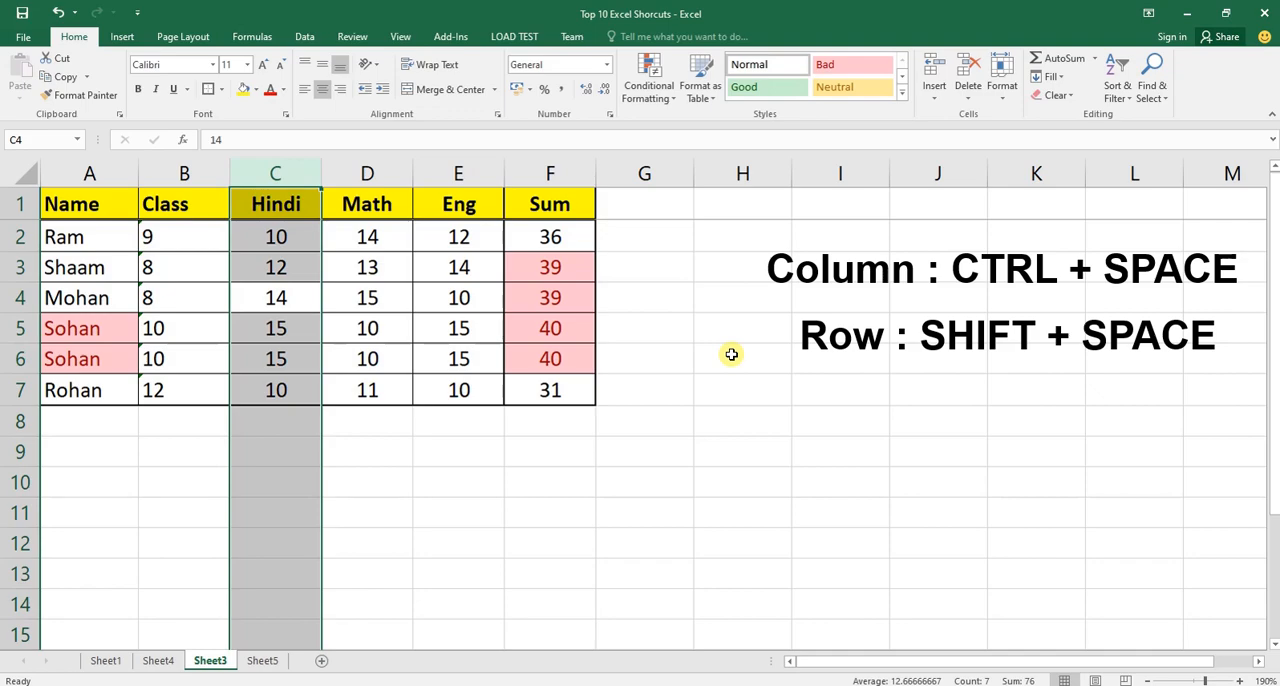
# Select the whole Sum column (F) and the whole Name column (A), each starting from its cell in row 4.
pyautogui.press('Right')
pyautogui.press('Right')
pyautogui.press('Right')
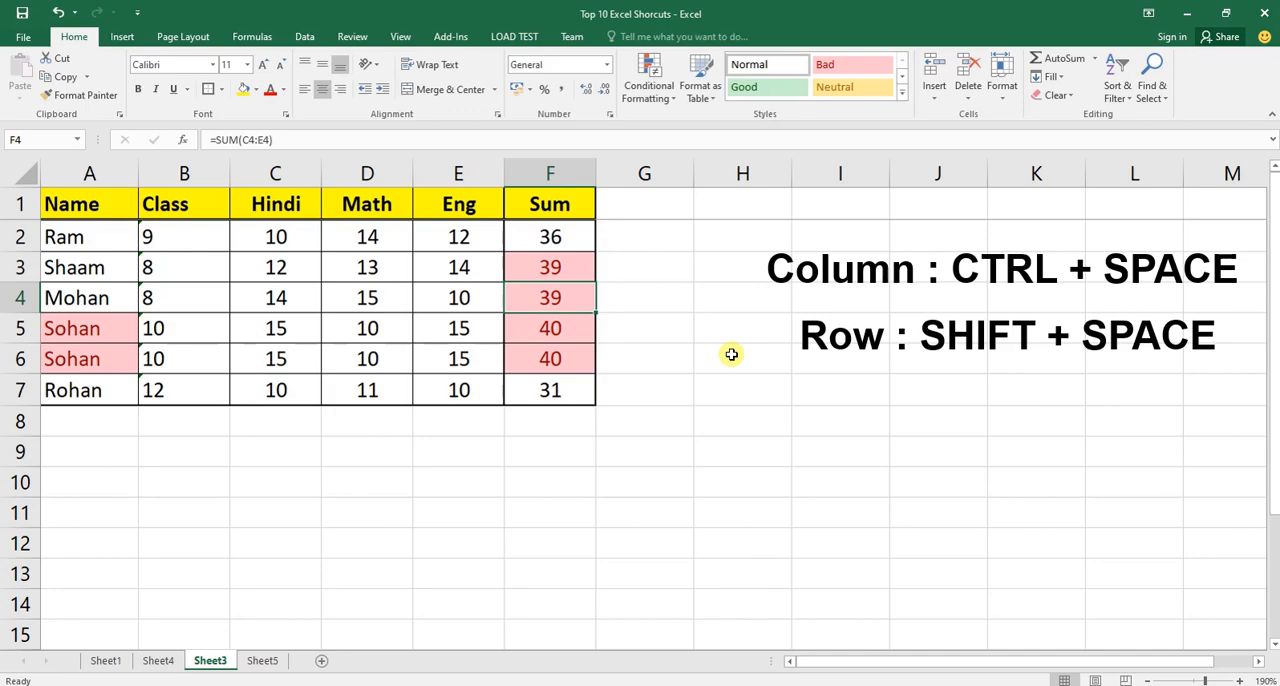
pyautogui.hotkey('ctrl', 'space')
pyautogui.press('Left')
pyautogui.press('Left')
pyautogui.press('Left')
pyautogui.press('Left')
pyautogui.press('Left')
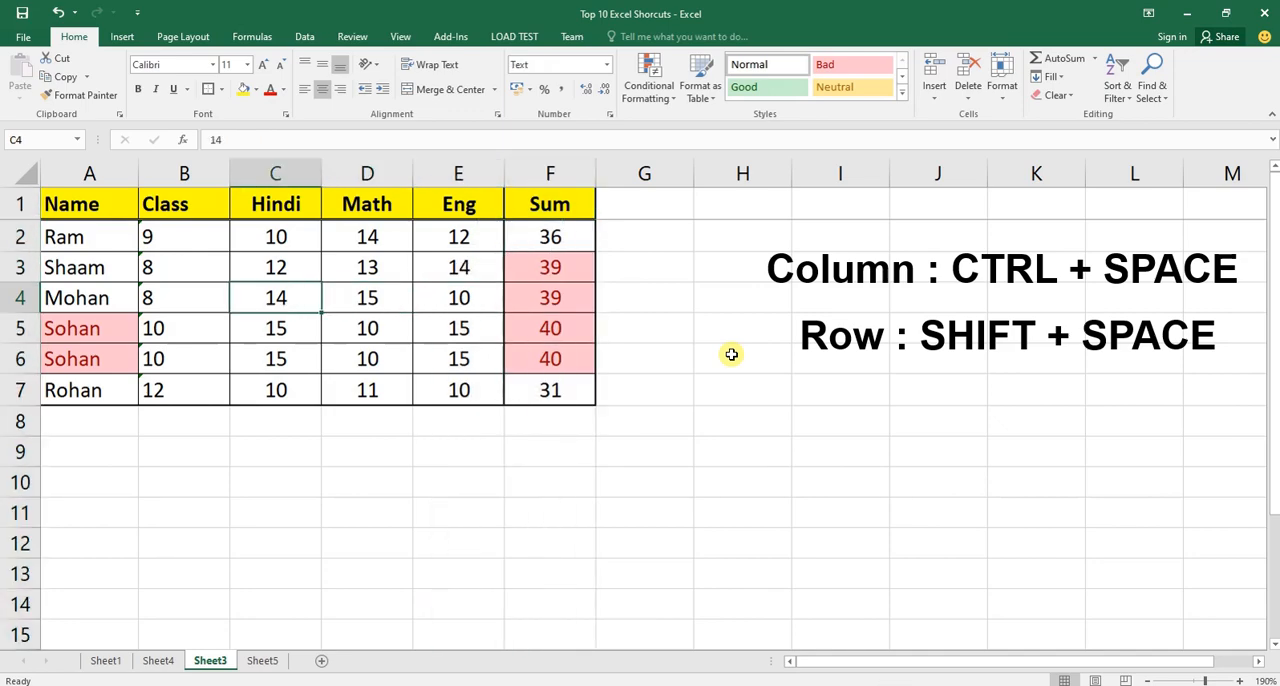
pyautogui.hotkey('ctrl', 'space')
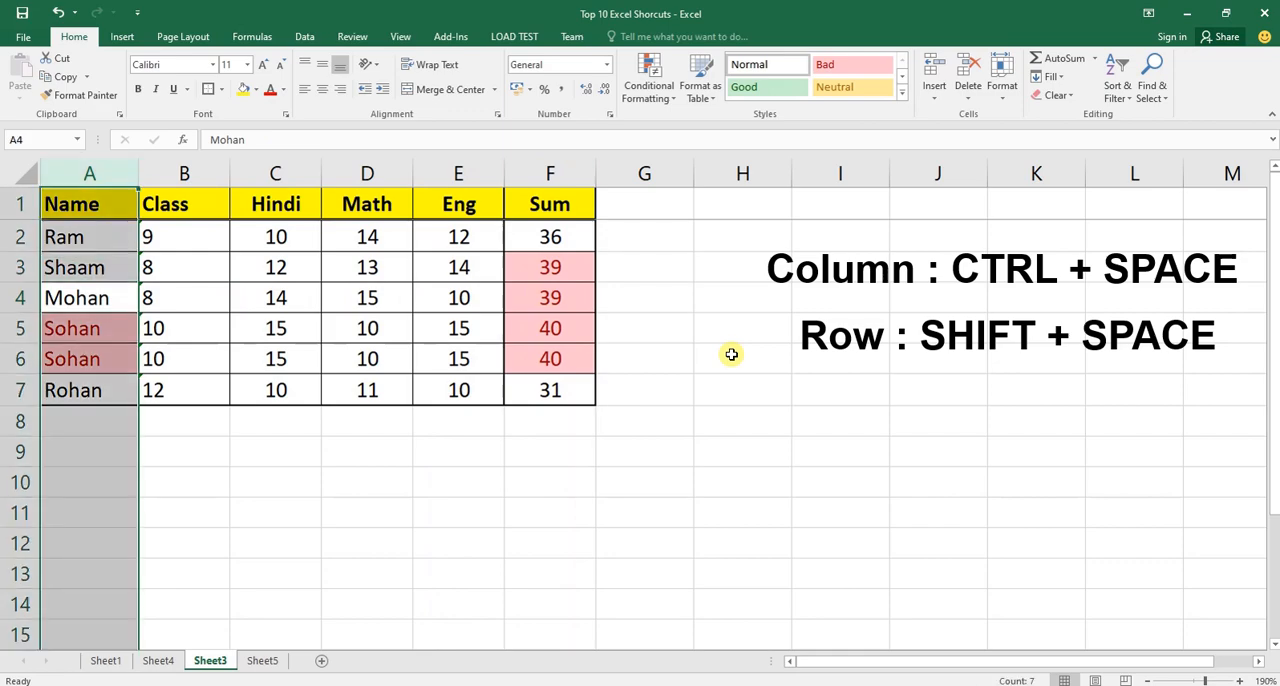
# Select cells C4:E4 and expand the selection to the whole Hindi, Math and Eng columns.
pyautogui.press('Right')
pyautogui.press('Right')
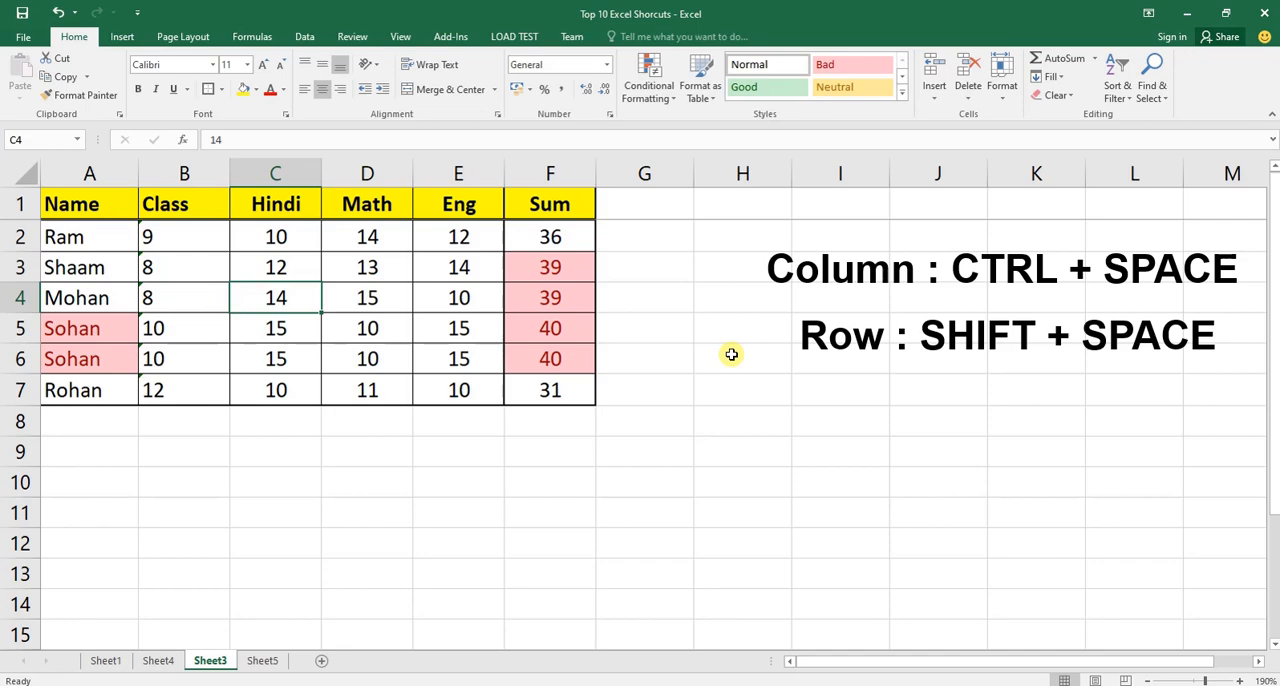
pyautogui.hotkey('shift', 'Right')
pyautogui.hotkey('shift', 'Right')
pyautogui.hotkey('shift', 'Right')
pyautogui.hotkey('shift', 'Right')
pyautogui.hotkey('shift', 'Right')
pyautogui.hotkey('shift', 'Right')
pyautogui.hotkey('shift', 'Right')
pyautogui.press('Home')
pyautogui.press('Right')
pyautogui.press('Right')
pyautogui.hotkey('shift', 'Right')
pyautogui.hotkey('shift', 'Right')
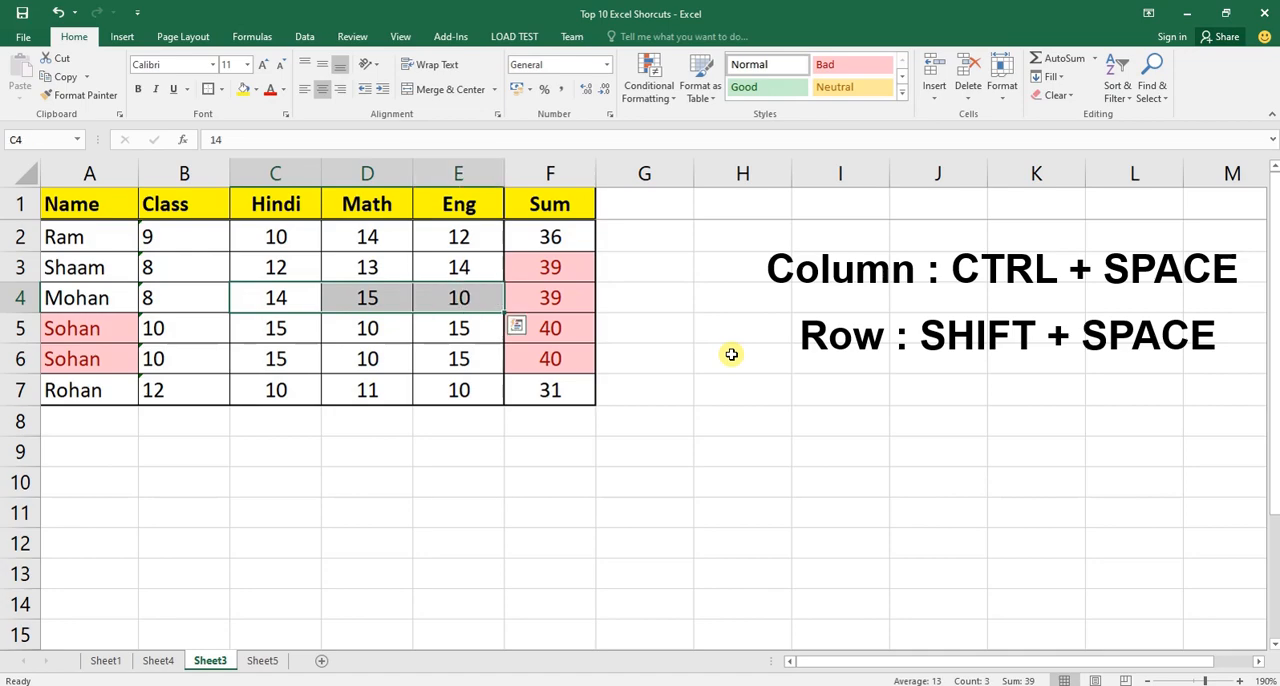
pyautogui.hotkey('shift', 'Left')
pyautogui.hotkey('shift', 'Left')
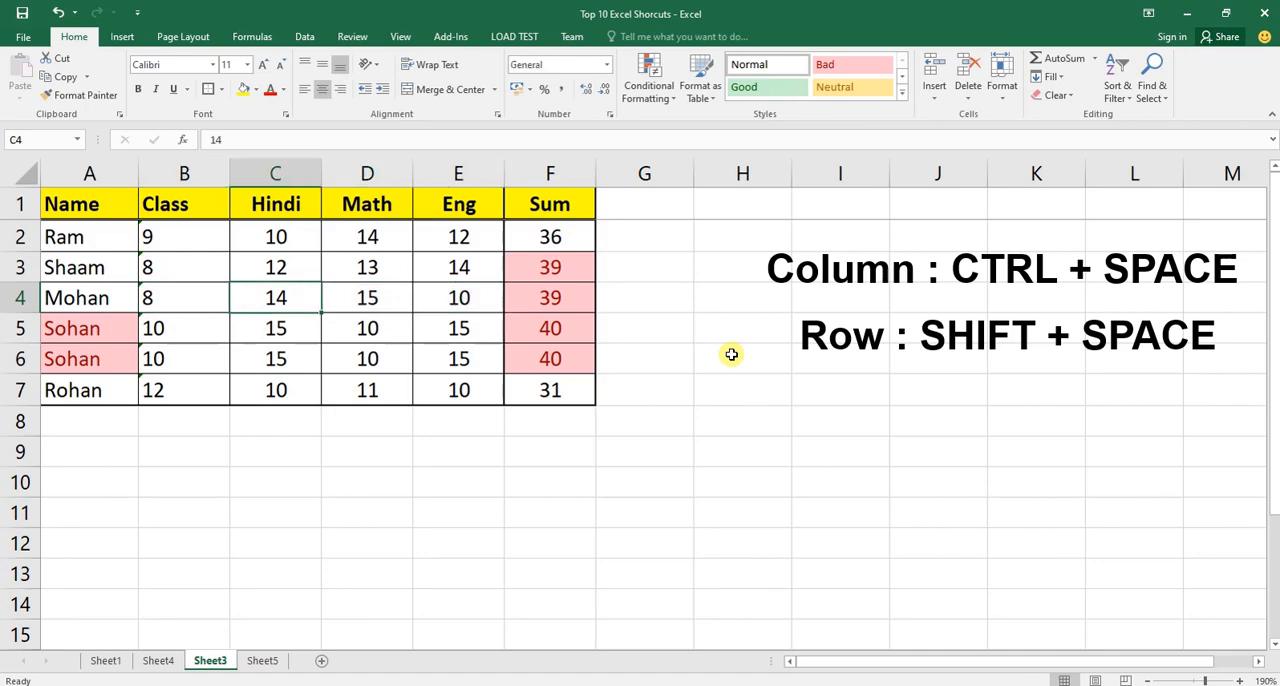
pyautogui.hotkey('shift', 'Right')
pyautogui.hotkey('shift', 'Right')
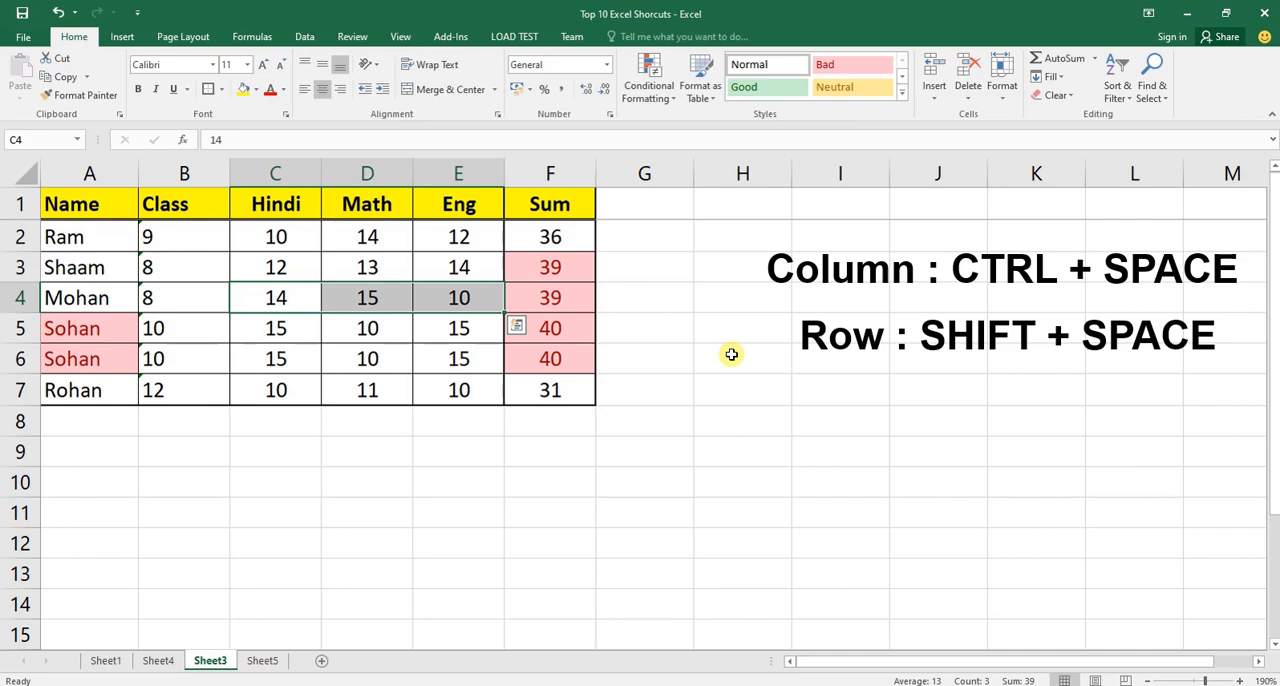
pyautogui.hotkey('ctrl', 'space')
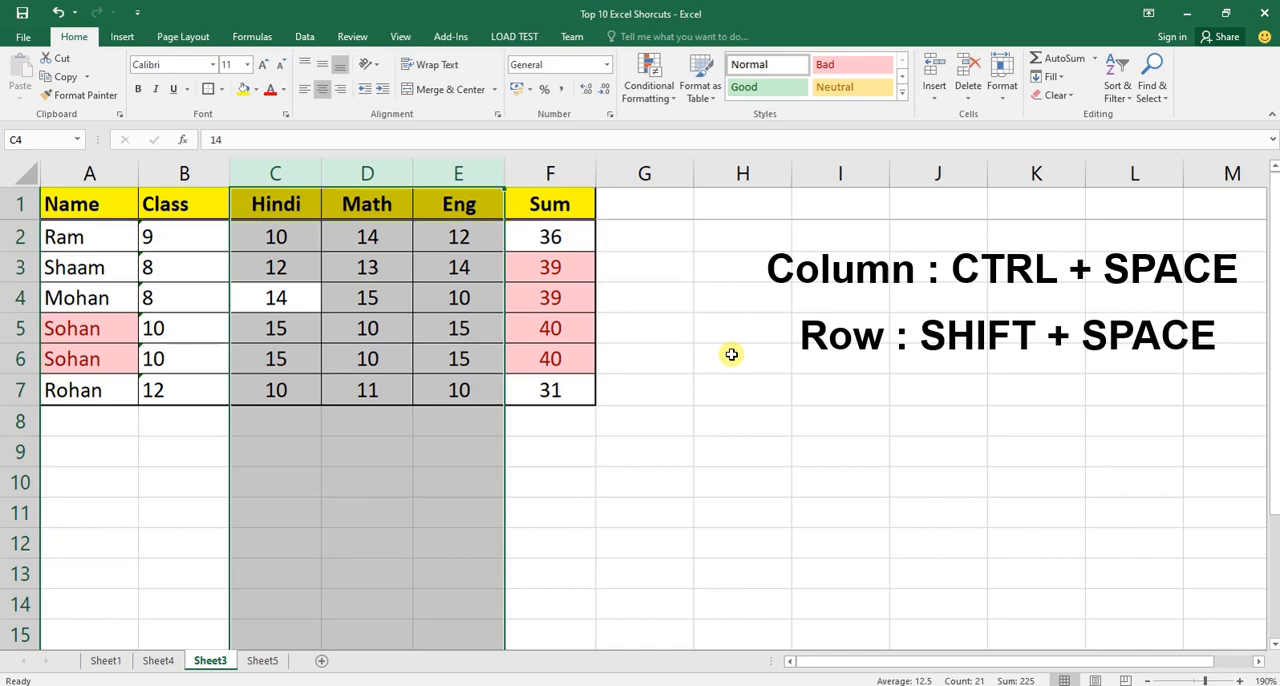
# Extend and shrink the whole-column selection between column C and column I, and collapse it to cell C4.
pyautogui.hotkey('shift', 'Right')
pyautogui.hotkey('shift', 'Right')
pyautogui.hotkey('shift', 'Right')
pyautogui.hotkey('shift', 'Right')
pyautogui.hotkey('shift', 'Right')
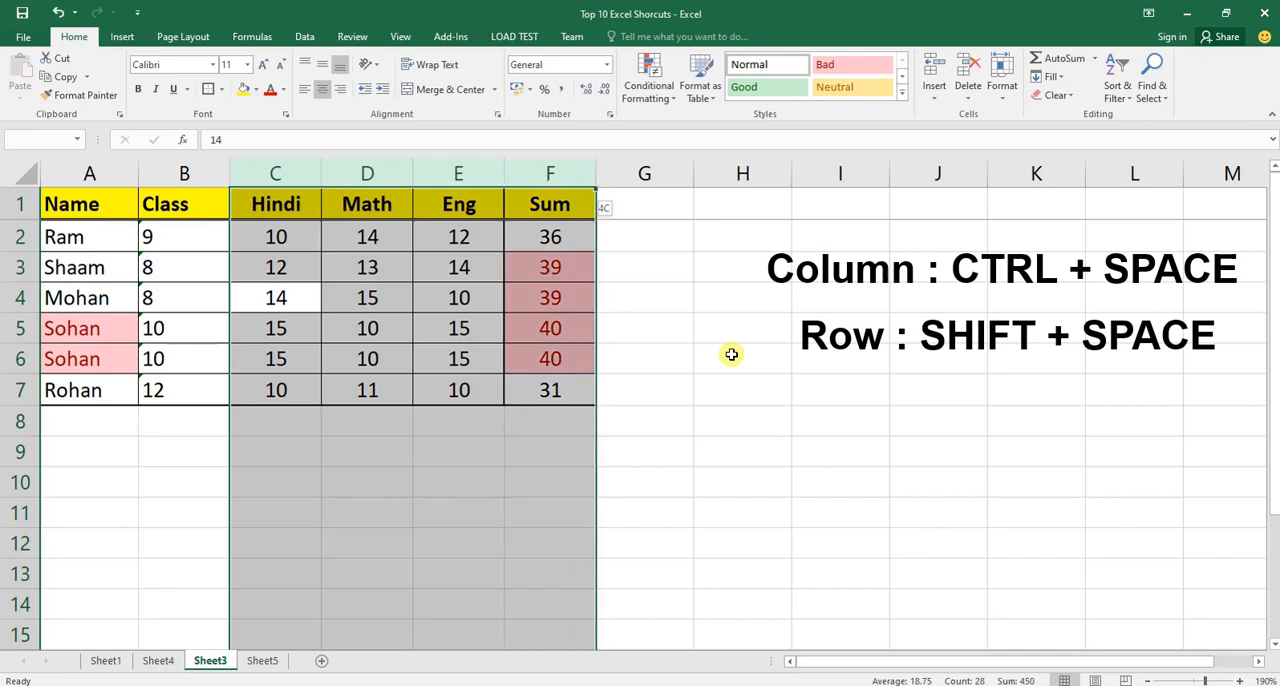
pyautogui.hotkey('shift', 'Left')
pyautogui.hotkey('shift', 'Left')
pyautogui.hotkey('shift', 'Left')
pyautogui.hotkey('shift', 'Left')
pyautogui.hotkey('shift', 'Left')
pyautogui.hotkey('shift', 'Left')
pyautogui.hotkey('shift', 'Left')
pyautogui.hotkey('shift', 'Left')
pyautogui.hotkey('shift', 'Left')
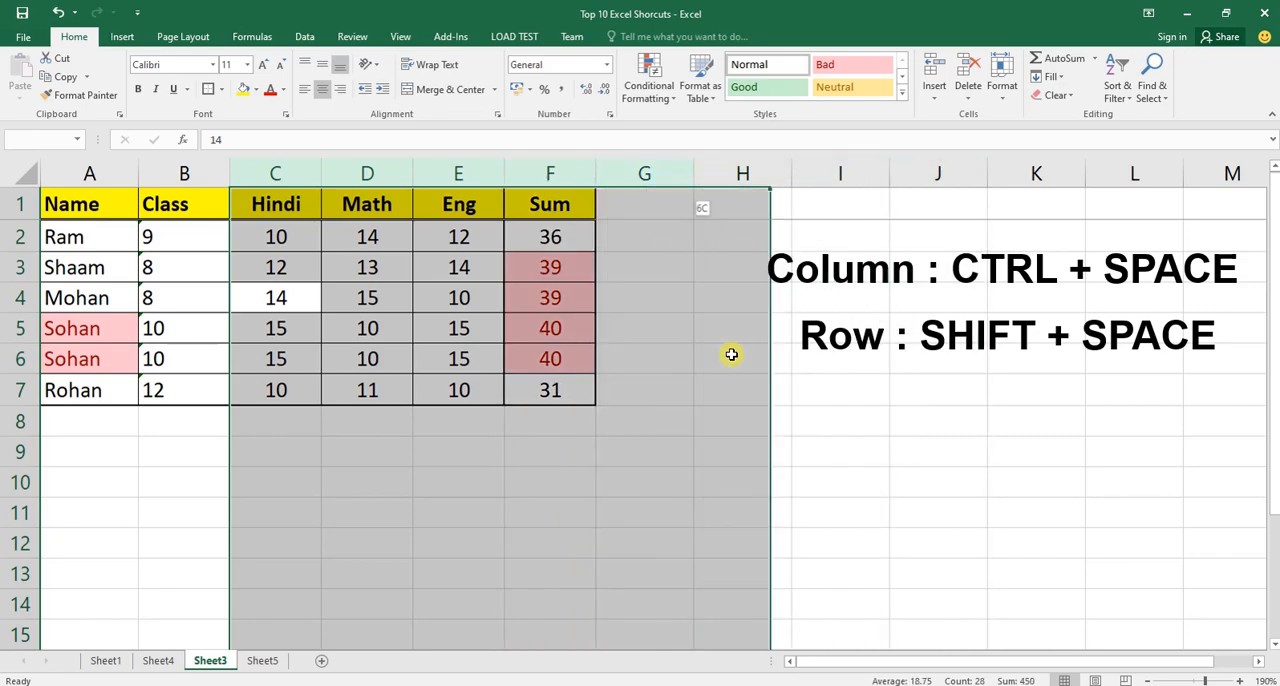
pyautogui.hotkey('shift', 'Right')
pyautogui.hotkey('shift', 'Right')
pyautogui.hotkey('shift', 'Right')
pyautogui.hotkey('shift', 'Right')
pyautogui.hotkey('shift', 'Right')
pyautogui.hotkey('shift', 'Right')
pyautogui.hotkey('shift', 'Right')
pyautogui.hotkey('shift', 'Right')
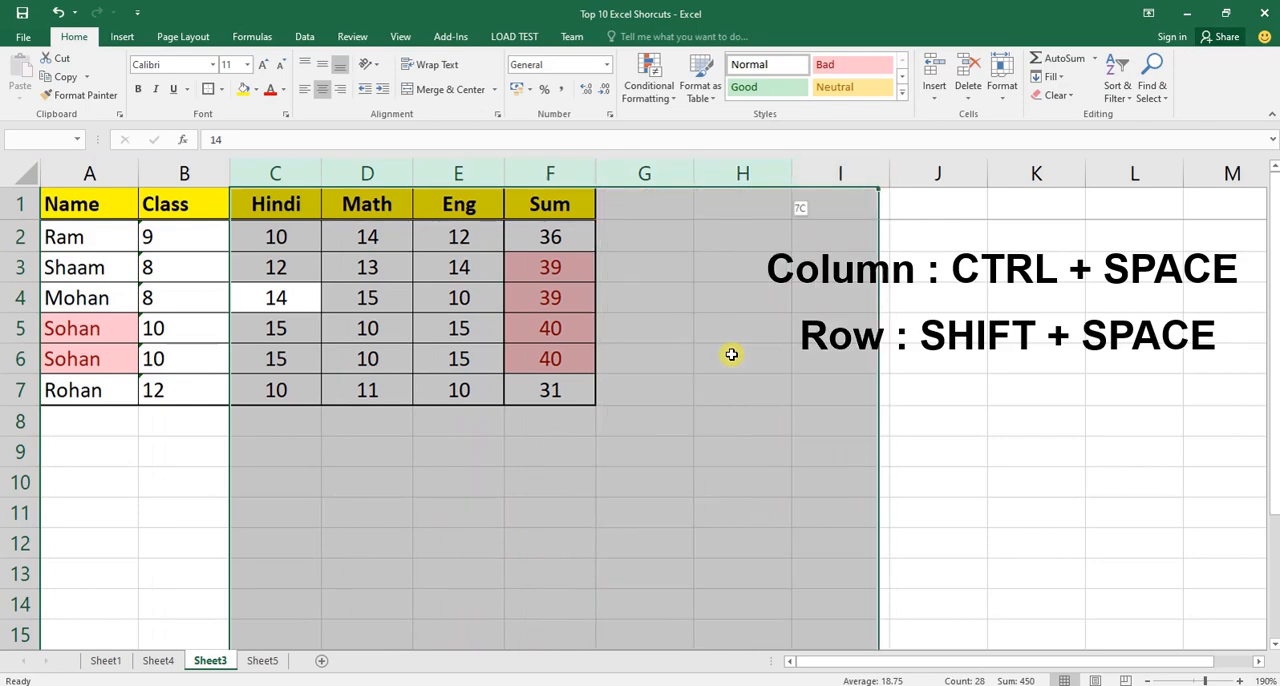
pyautogui.hotkey('shift', 'Left')
pyautogui.hotkey('shift', 'Left')
pyautogui.hotkey('shift', 'Left')
pyautogui.press('Down')
pyautogui.press('Up')
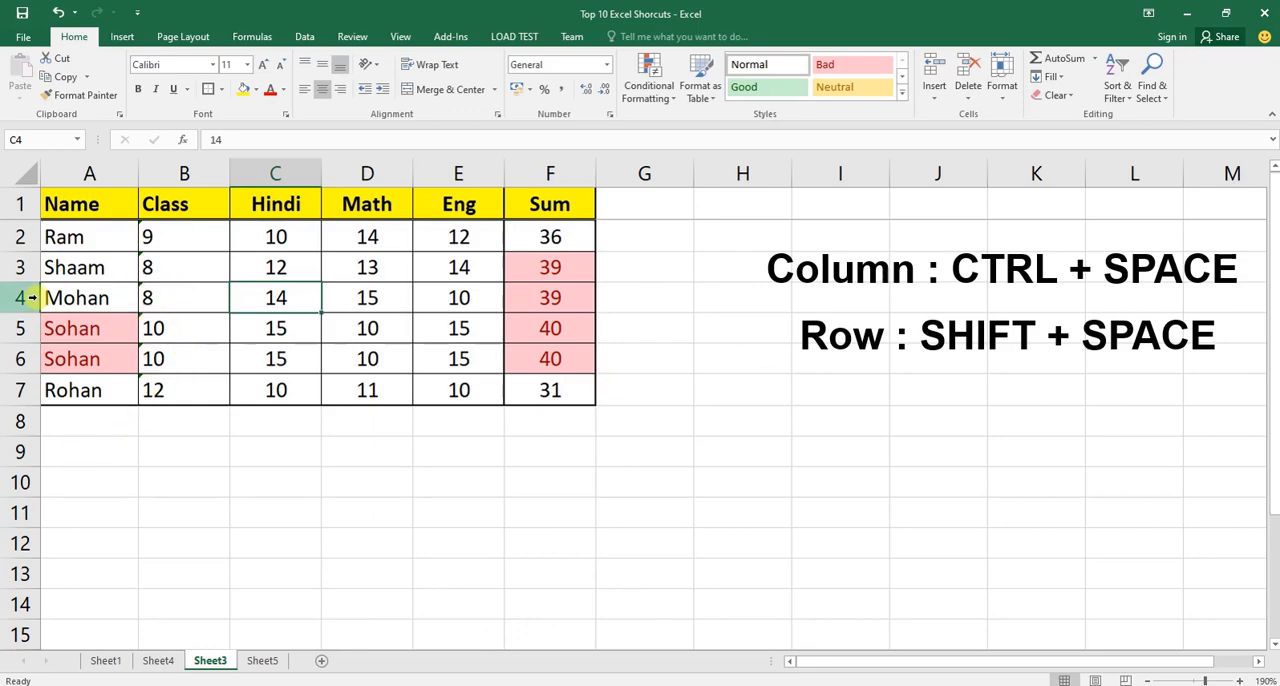
# Select whole rows one after another by their row headings, from row 3 down to row 11.
pyautogui.click(22, 267)
pyautogui.click(20, 328)
pyautogui.click(18, 359)
pyautogui.click(18, 390)
pyautogui.click(18, 421)
pyautogui.click(18, 451)
pyautogui.click(18, 512)
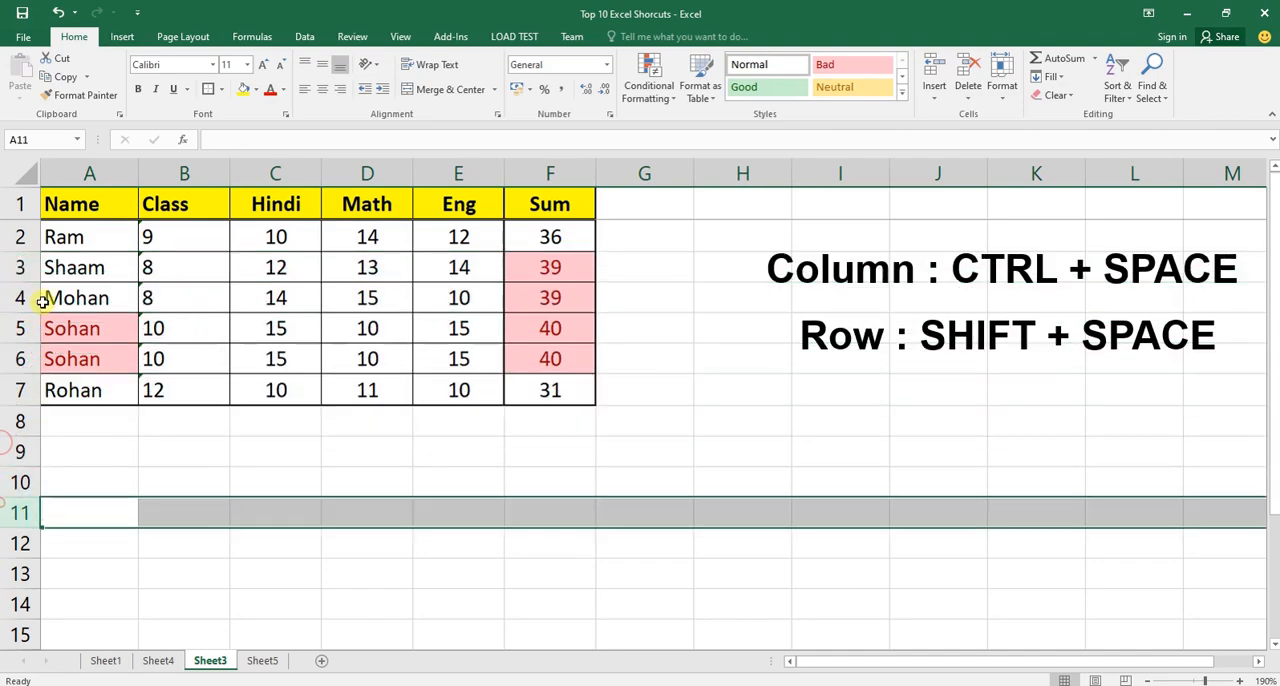
# Select rows 3 to 9 together, followed by whole row 4 and whole row 5, each from its Hindi cell.
pyautogui.moveTo(18, 267); pyautogui.dragTo(18, 452)
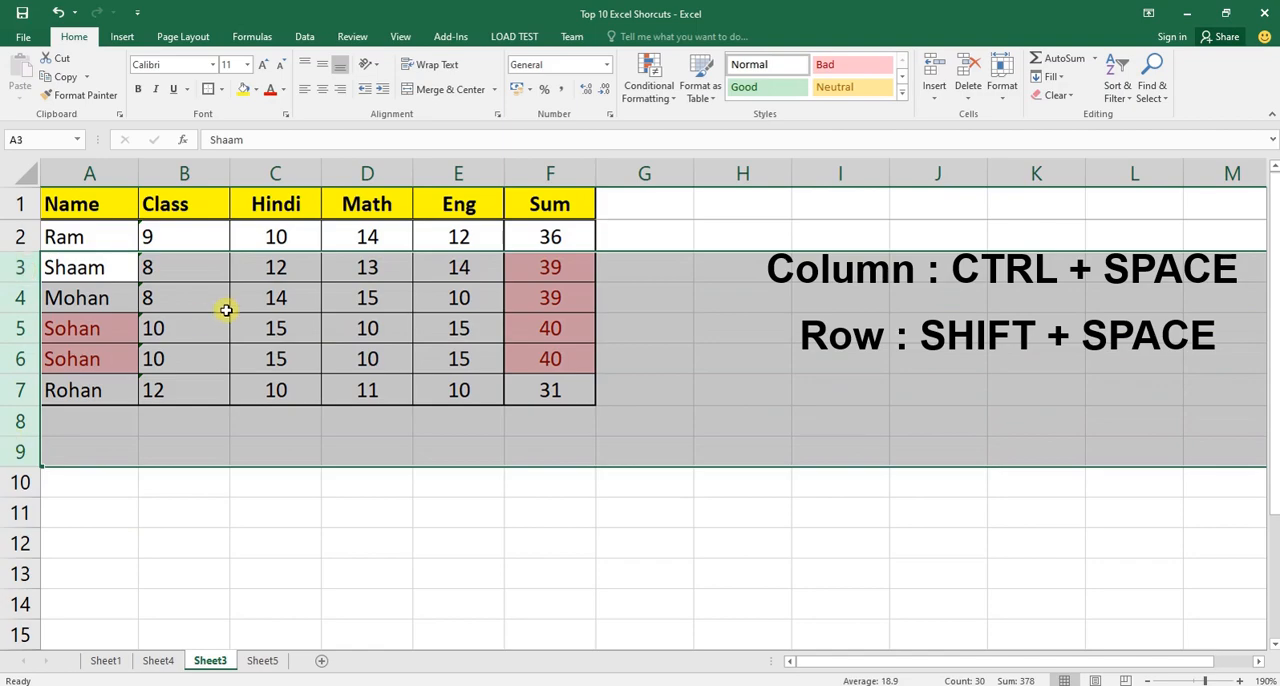
pyautogui.click(272, 306)
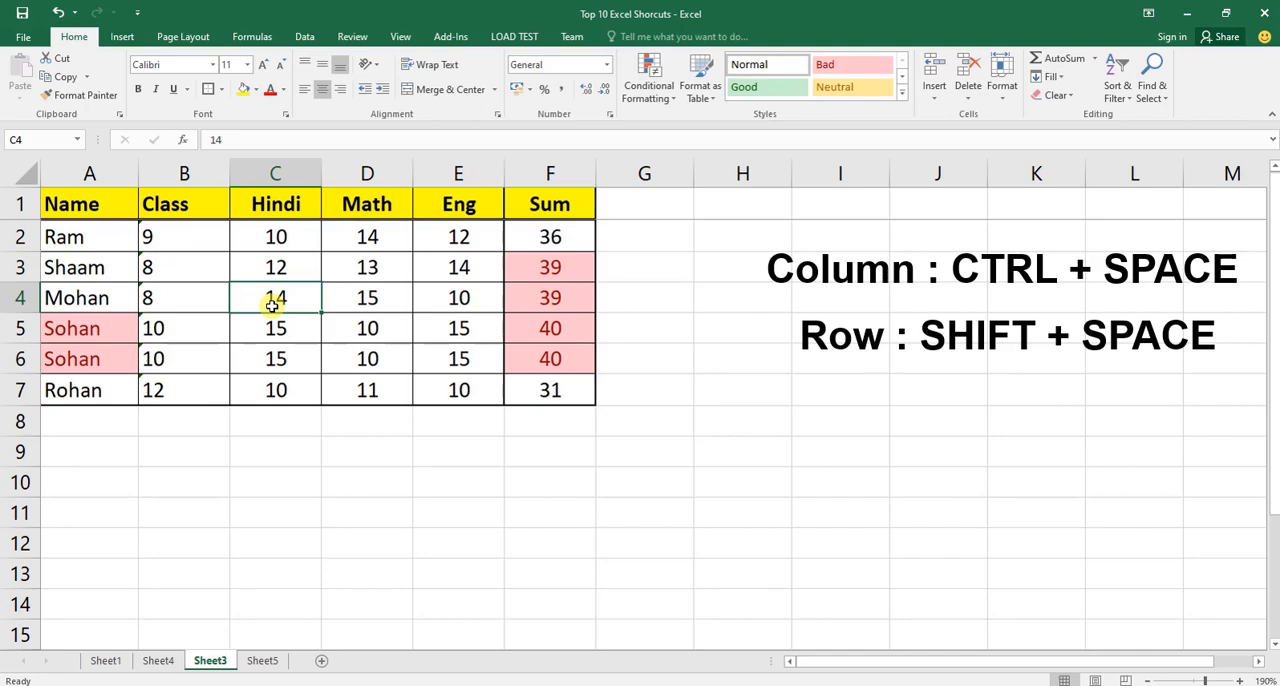
pyautogui.hotkey('shift', 'space')
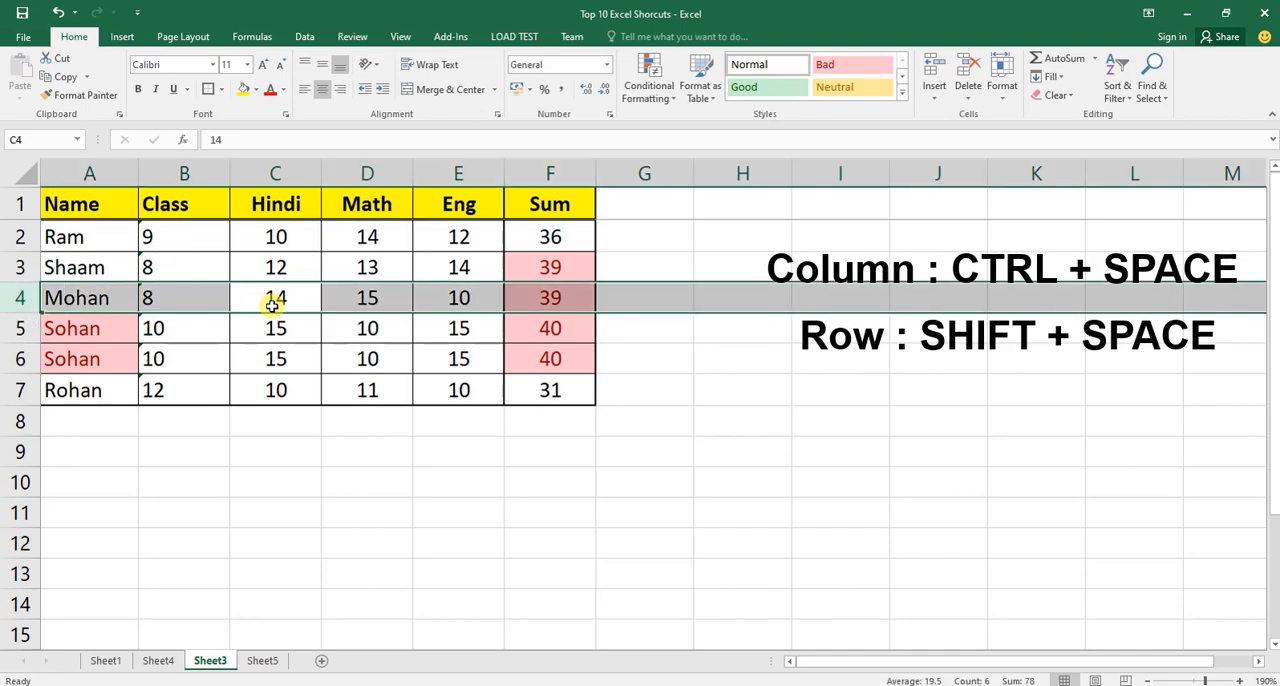
pyautogui.press('Down')
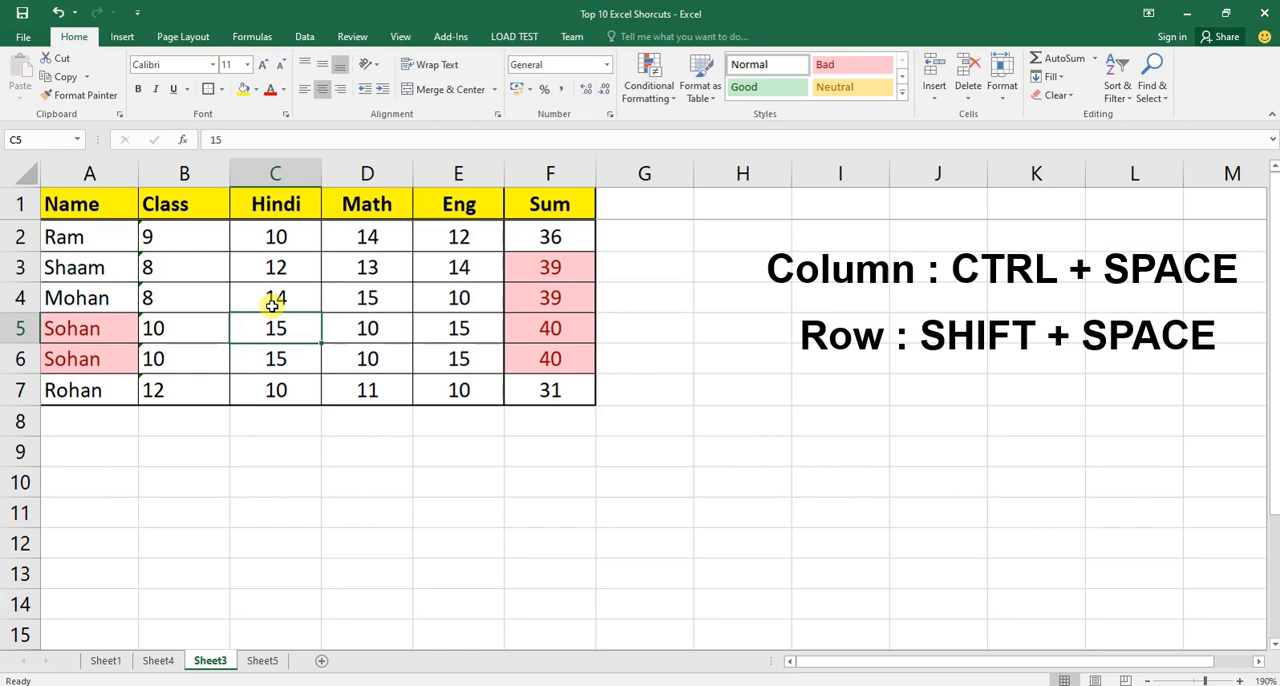
pyautogui.hotkey('shift', 'space')
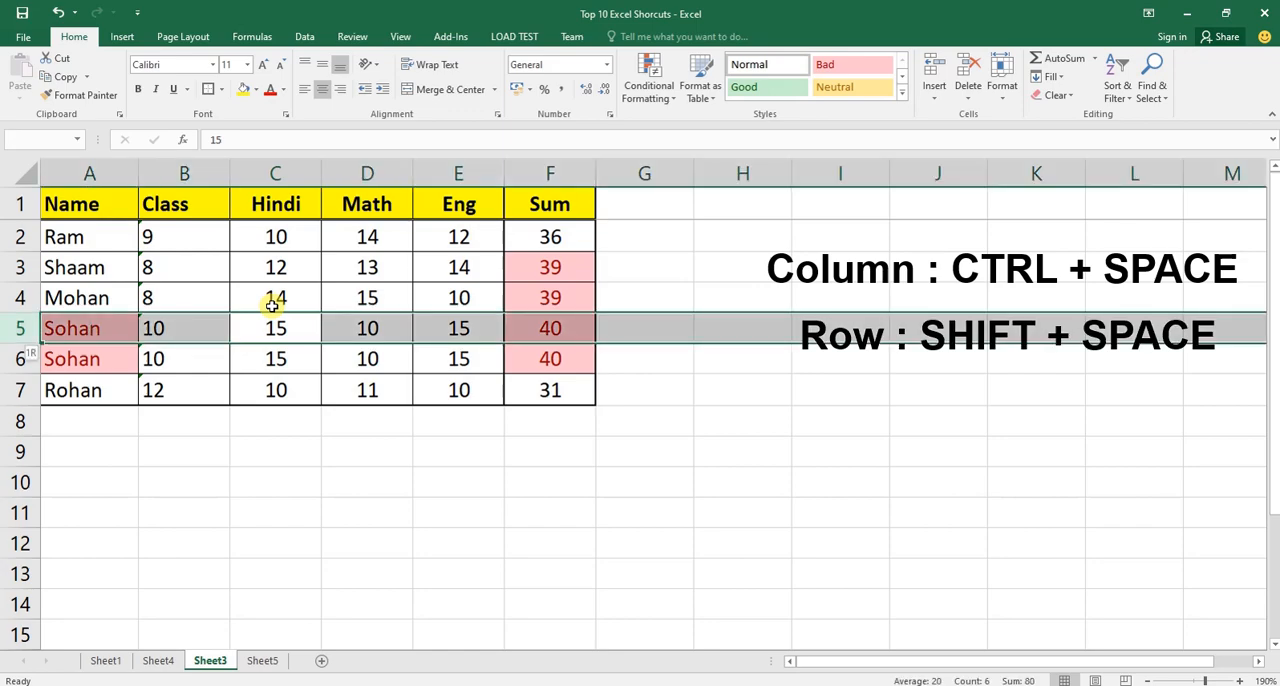
# Extend and shrink the whole-row selection above and below row 5, finishing with rows 5 to 9 selected.
pyautogui.hotkey('shift', 'Up')
pyautogui.hotkey('shift', 'Up')
pyautogui.hotkey('shift', 'Up')
pyautogui.hotkey('shift', 'Down')
pyautogui.hotkey('shift', 'Down')
pyautogui.hotkey('shift', 'Down')
pyautogui.hotkey('shift', 'Down')
pyautogui.hotkey('shift', 'Down')
pyautogui.hotkey('shift', 'Down')
pyautogui.hotkey('shift', 'Down')
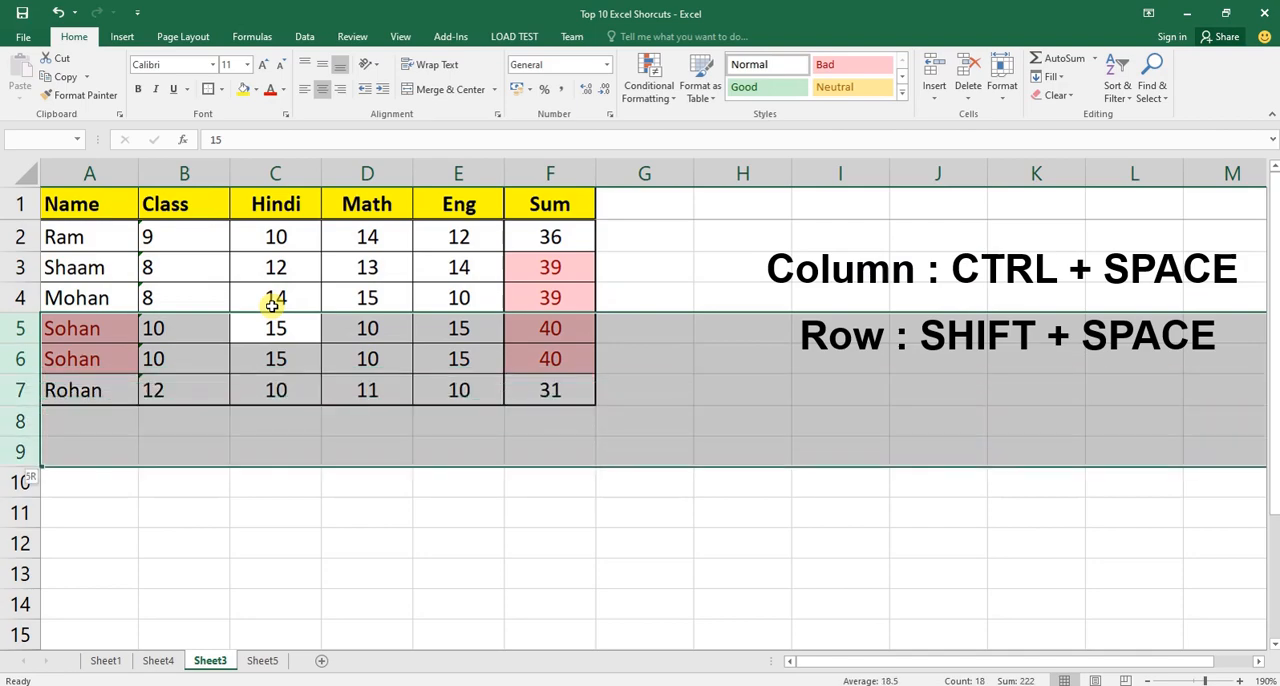
pyautogui.hotkey('shift', 'Up')
pyautogui.hotkey('shift', 'Up')
pyautogui.hotkey('shift', 'Up')
pyautogui.hotkey('shift', 'Up')
pyautogui.hotkey('shift', 'Up')
pyautogui.hotkey('shift', 'Up')
pyautogui.hotkey('shift', 'Up')
pyautogui.hotkey('shift', 'Up')
pyautogui.hotkey('shift', 'Down')
pyautogui.hotkey('shift', 'Down')
pyautogui.hotkey('shift', 'Down')
pyautogui.hotkey('shift', 'Down')
pyautogui.hotkey('shift', 'Down')
pyautogui.hotkey('shift', 'Down')
pyautogui.hotkey('shift', 'Down')
pyautogui.hotkey('shift', 'Down')
pyautogui.hotkey('shift', 'Up')
pyautogui.hotkey('shift', 'Up')
pyautogui.hotkey('shift', 'Up')
pyautogui.hotkey('shift', 'Up')
pyautogui.hotkey('shift', 'Up')
pyautogui.hotkey('shift', 'Up')
pyautogui.hotkey('shift', 'Up')
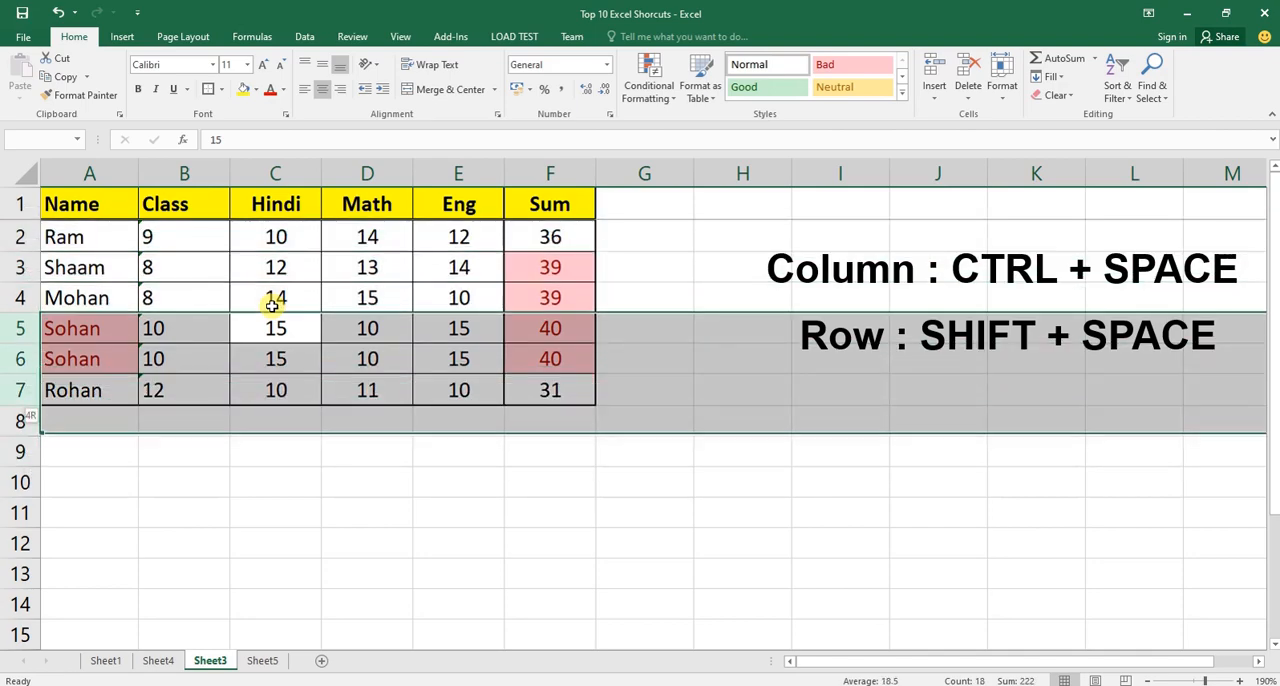
pyautogui.hotkey('shift', 'Down')
pyautogui.hotkey('shift', 'Down')
pyautogui.hotkey('shift', 'Down')
pyautogui.hotkey('shift', 'Down')
pyautogui.hotkey('shift', 'Down')
pyautogui.hotkey('shift', 'Down')
pyautogui.hotkey('shift', 'Down')
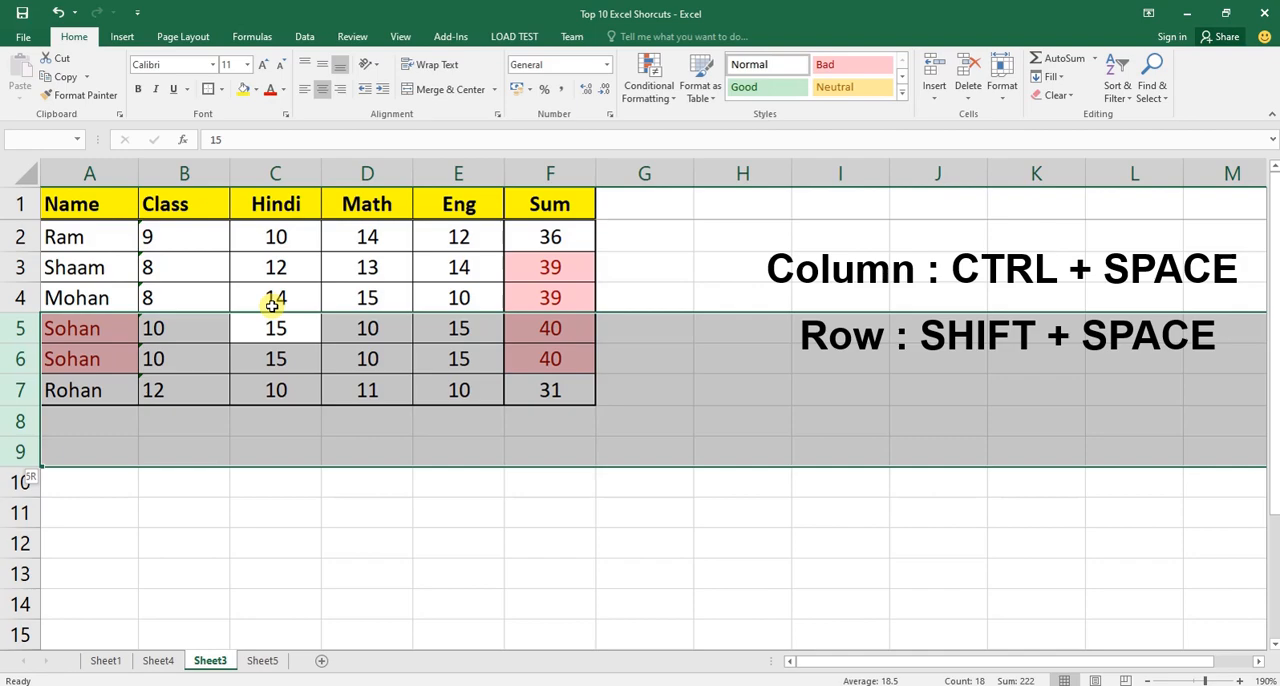
# Select the whole Eng column from cell E4, followed by whole row 4 from cell D4.
pyautogui.press('Up')
pyautogui.press('Right')
pyautogui.press('Right')
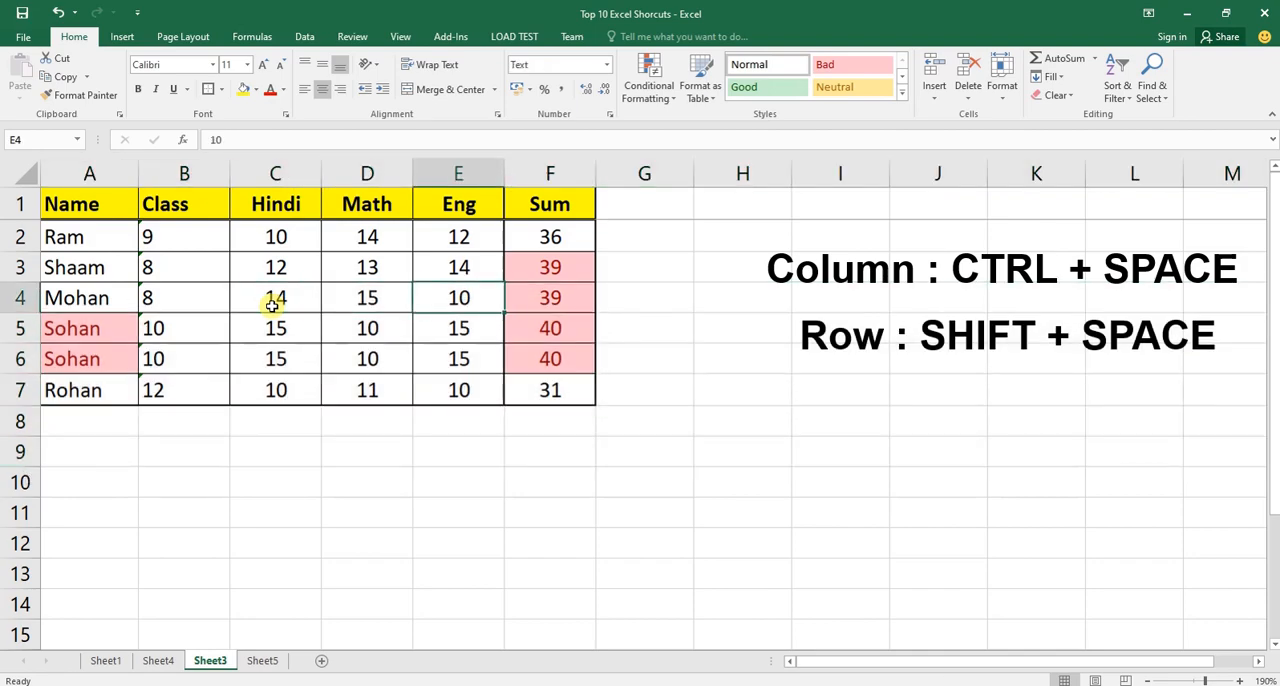
pyautogui.hotkey('ctrl', 'space')
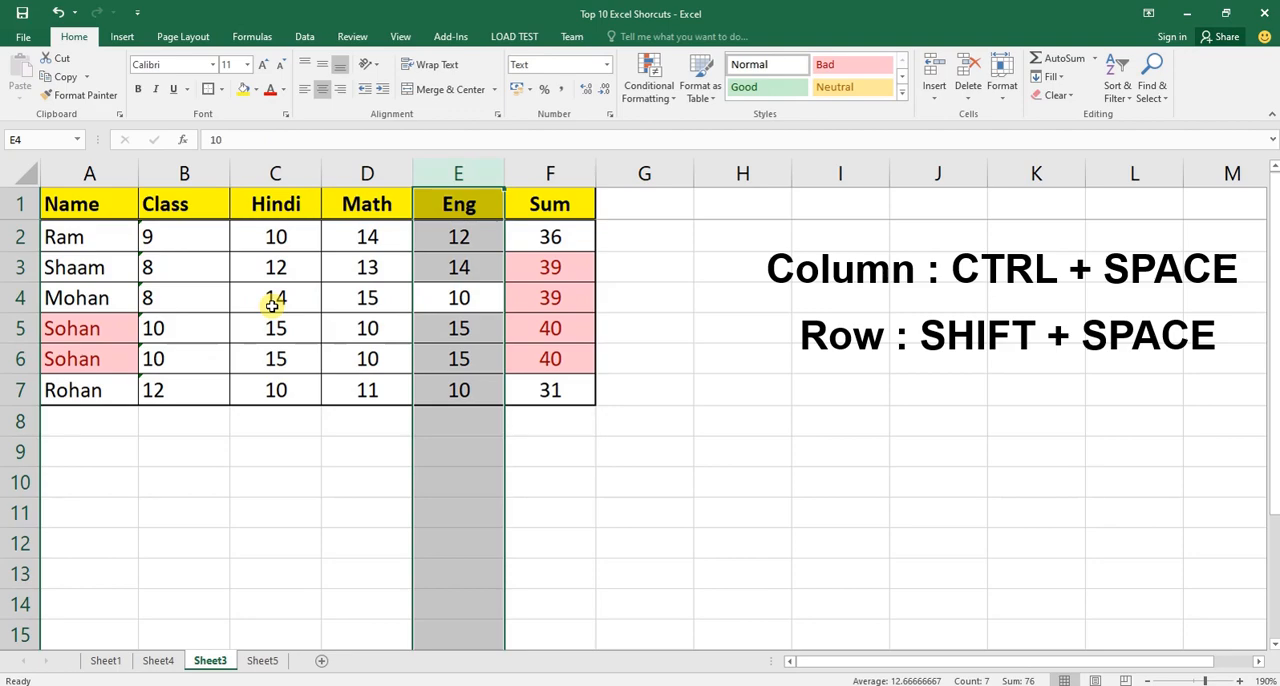
pyautogui.press('Left')
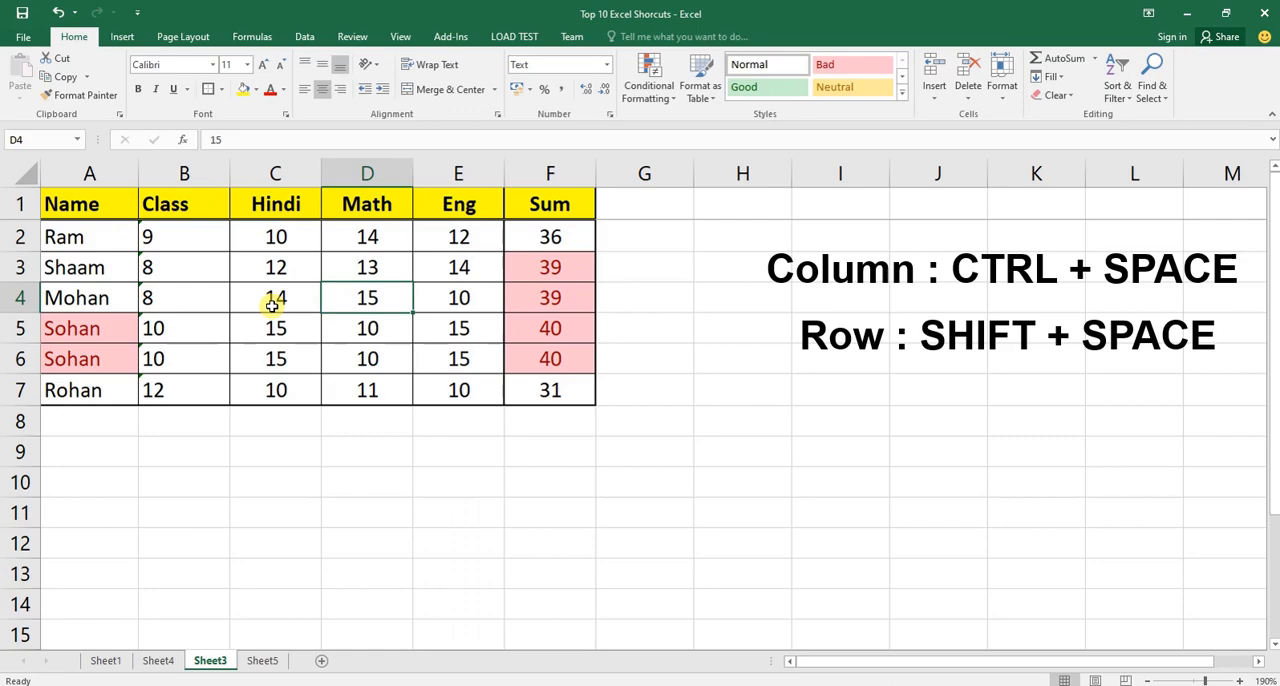
pyautogui.hotkey('shift', 'space')
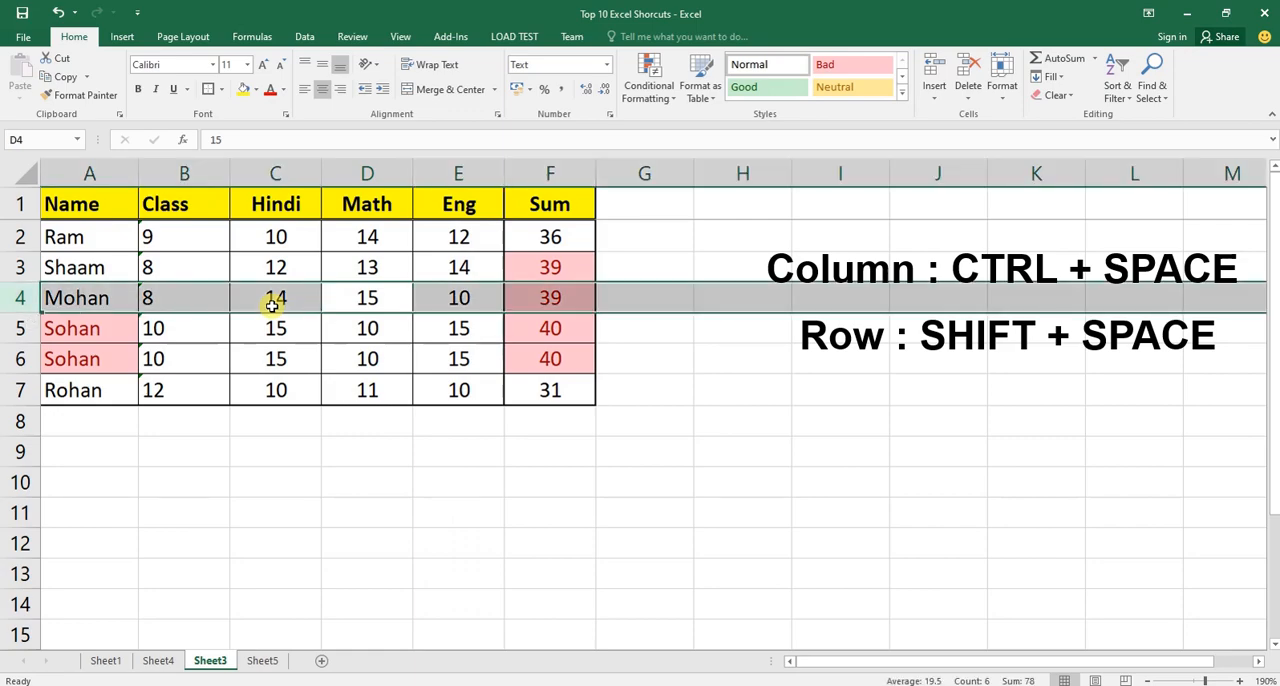
# Select whole row 2 from its Math cell and extend the selection over the rows below it.
pyautogui.press('Up')
pyautogui.press('Up')
pyautogui.hotkey('shift', 'space')
pyautogui.hotkey('shift', 'Down')
pyautogui.hotkey('shift', 'Down')
pyautogui.hotkey('shift', 'Down')
pyautogui.hotkey('shift', 'Down')
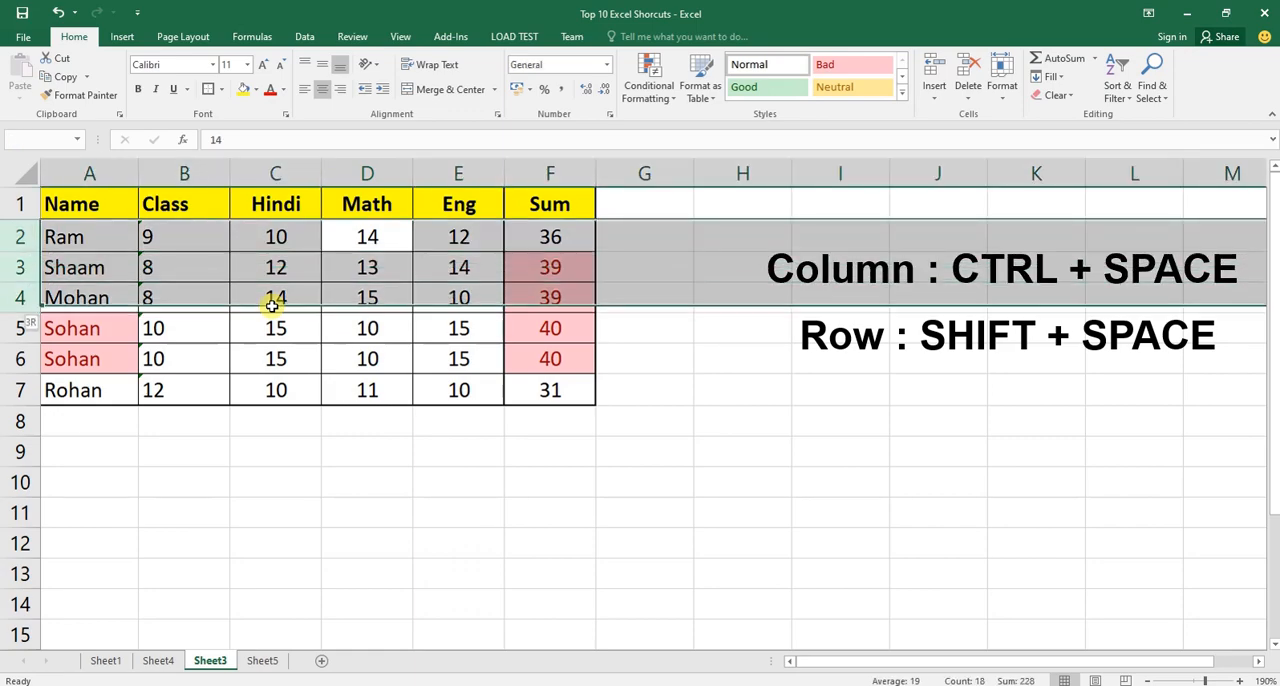
pyautogui.hotkey('shift', 'Down')
pyautogui.hotkey('shift', 'Down')
pyautogui.hotkey('shift', 'Up')
# Select the whole Hindi column from cell C2, extend it through the Sum column, and clear the selection.
pyautogui.press('Left')
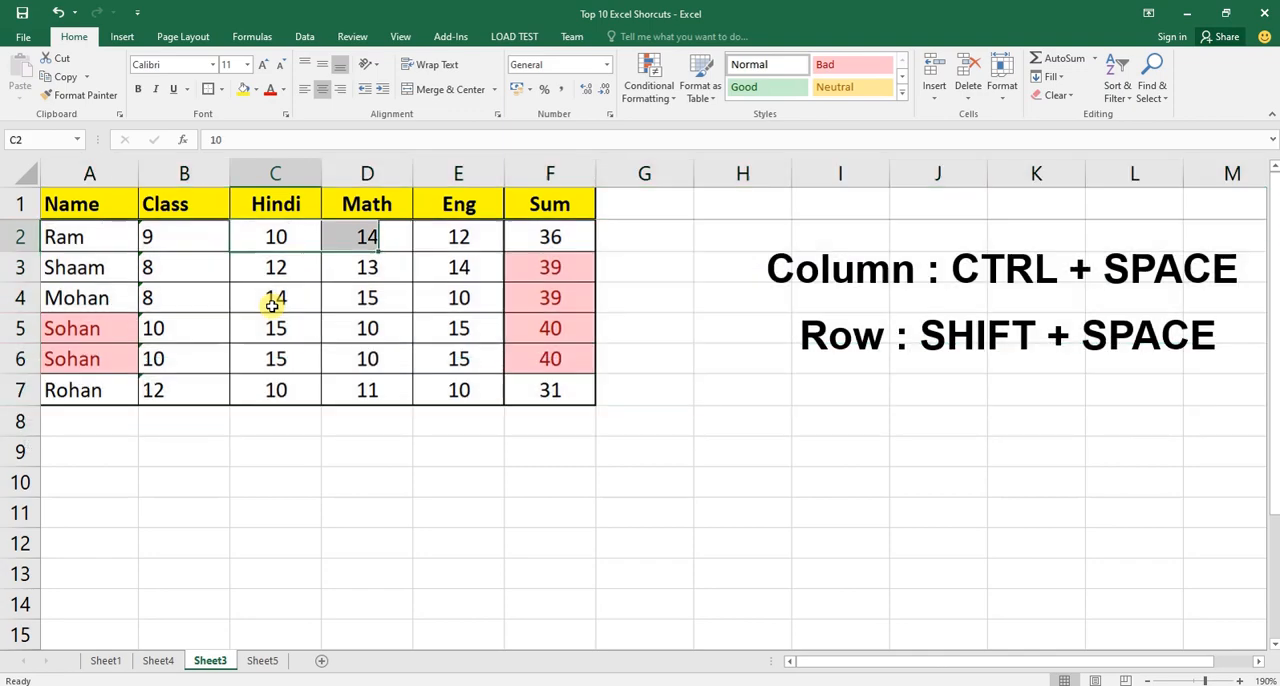
pyautogui.hotkey('ctrl', 'space')
pyautogui.hotkey('shift', 'Right')
pyautogui.hotkey('shift', 'Right')
pyautogui.hotkey('shift', 'Right')
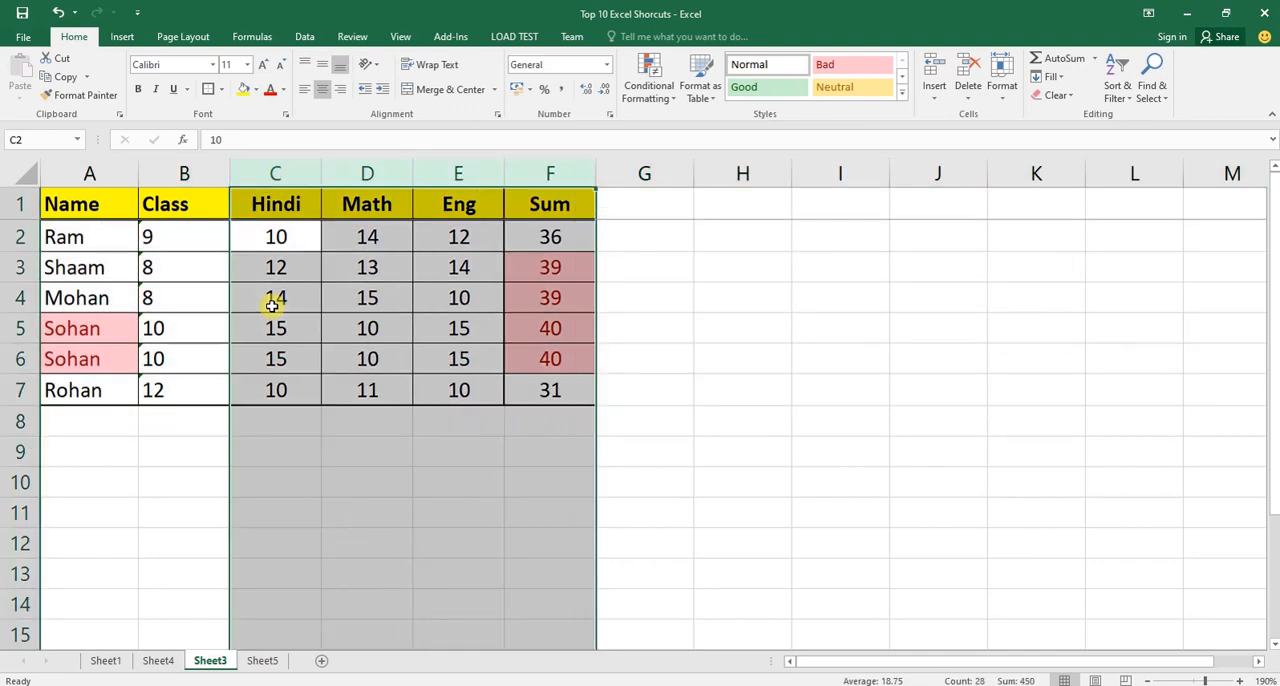
pyautogui.press('Up')
# Select the empty shortcut cell for Add and Remove Row / Column on Sheet4 and return to Sheet3.
pyautogui.hotkey('ctrl', 'pageup')
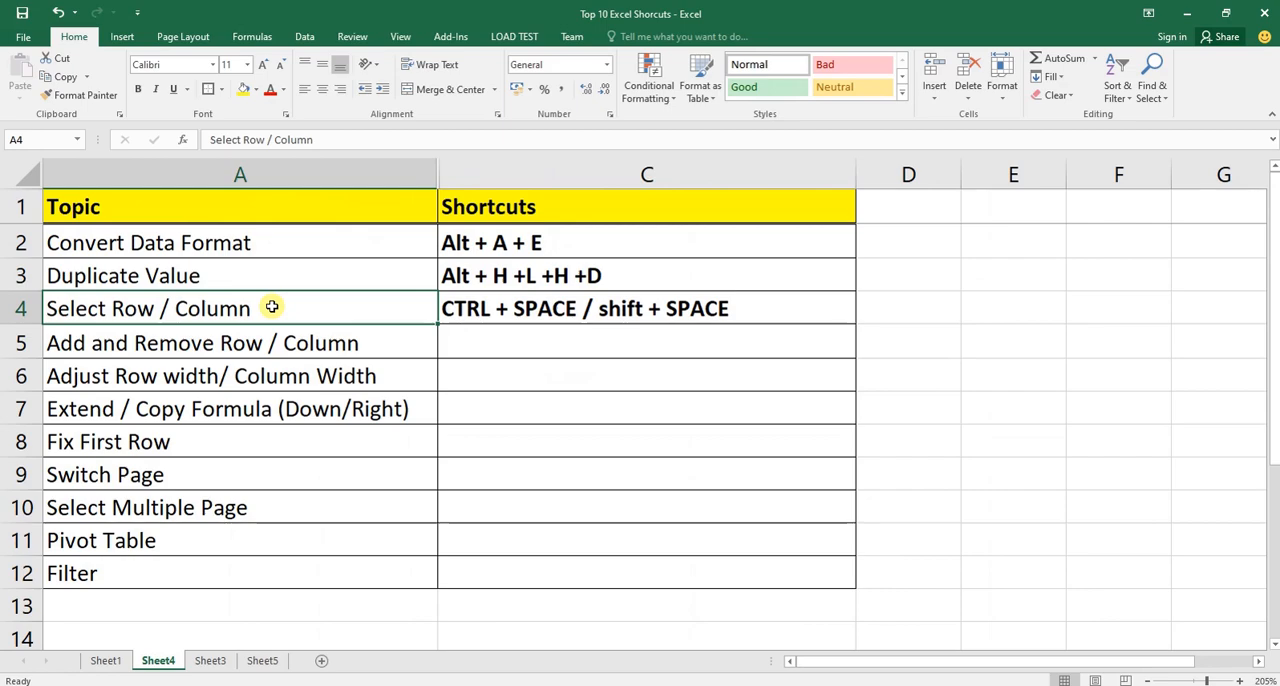
pyautogui.press('Down')
pyautogui.press('Right')
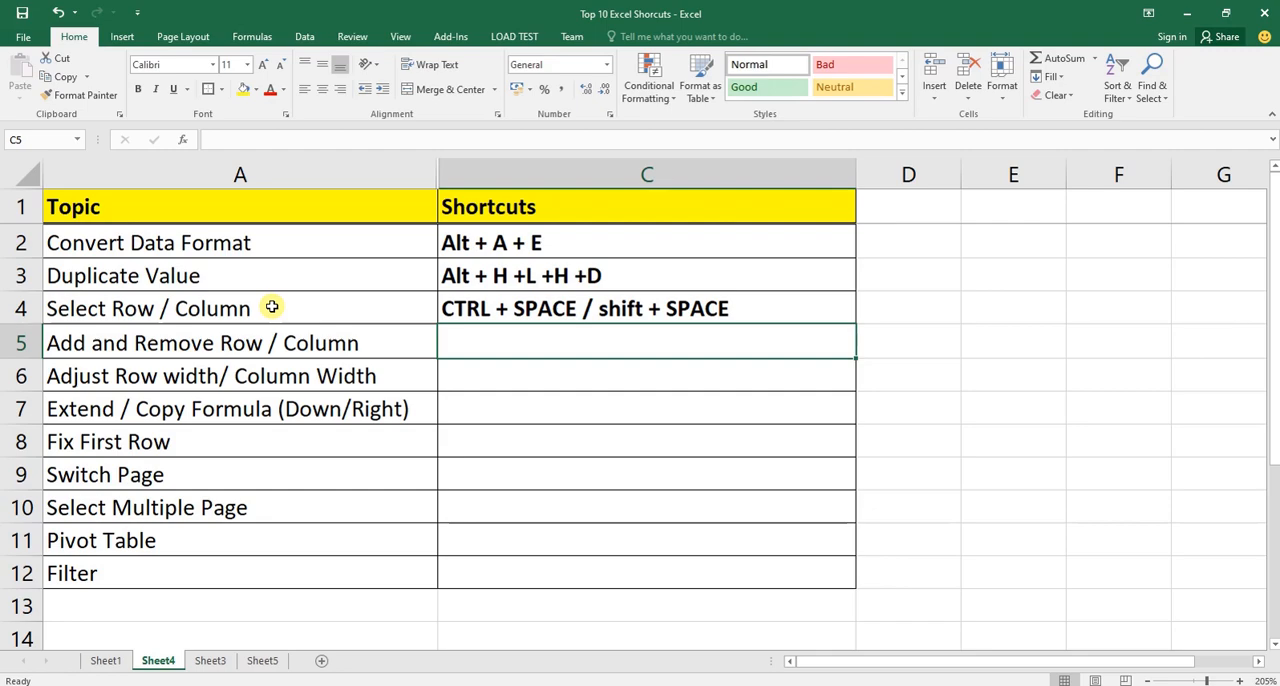
pyautogui.hotkey('ctrl', 'pagedown')
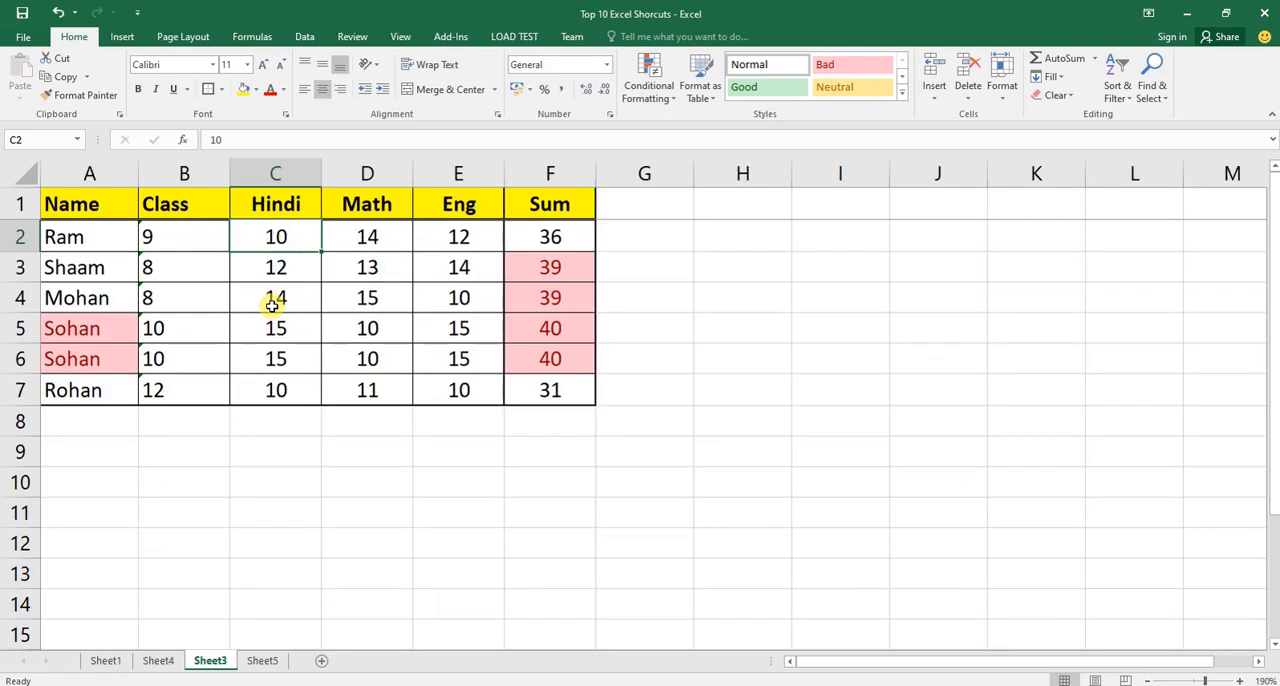
# Insert an empty column before Math and another before Eng, and undo both insertions.
pyautogui.rightClick(345, 170)
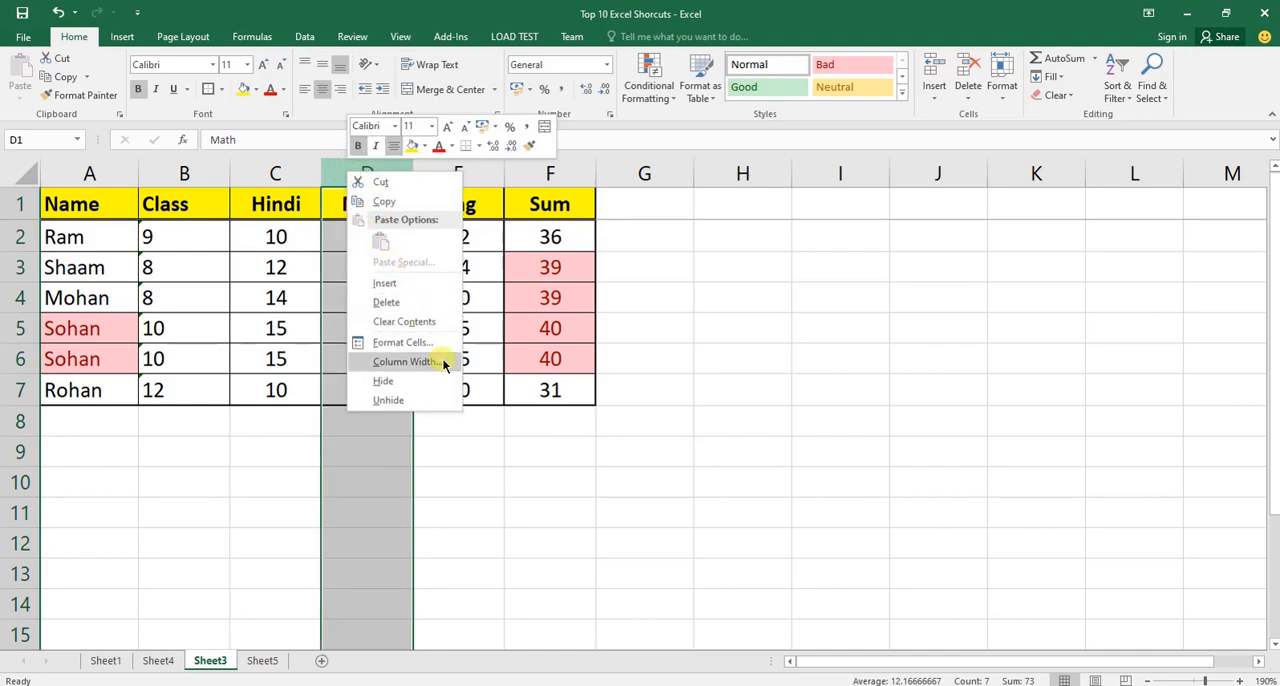
pyautogui.click(429, 286)
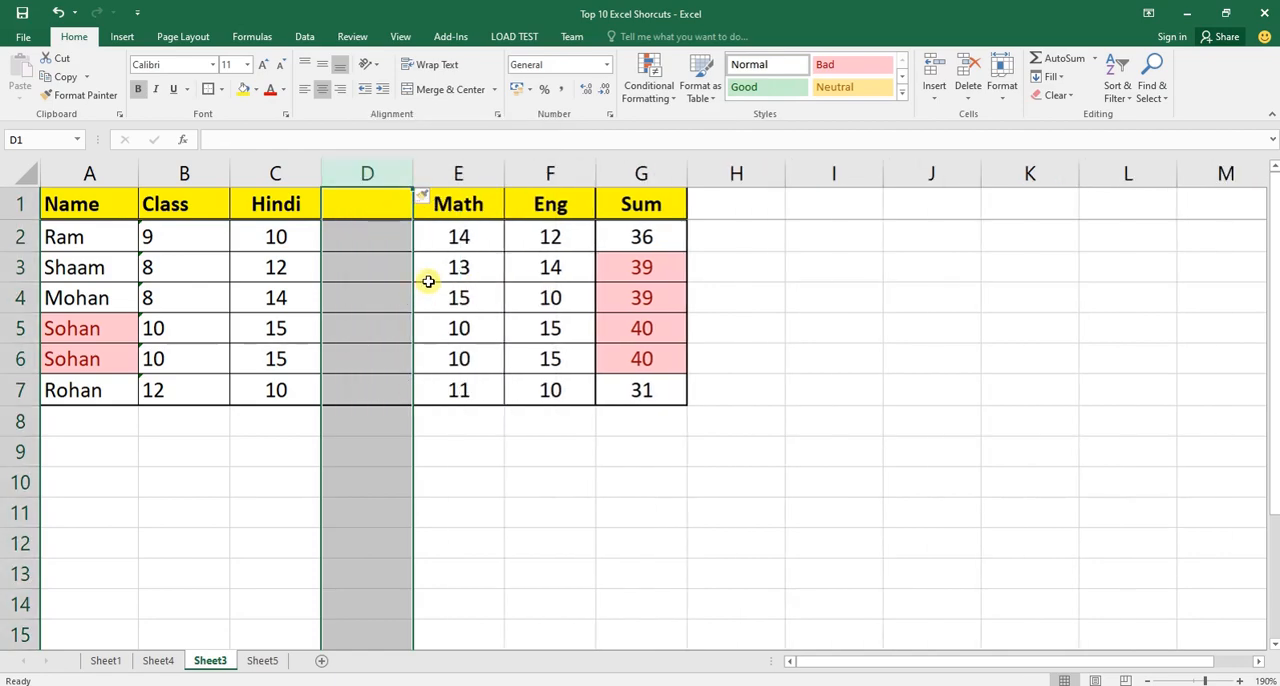
pyautogui.rightClick(550, 174)
pyautogui.click(614, 287)
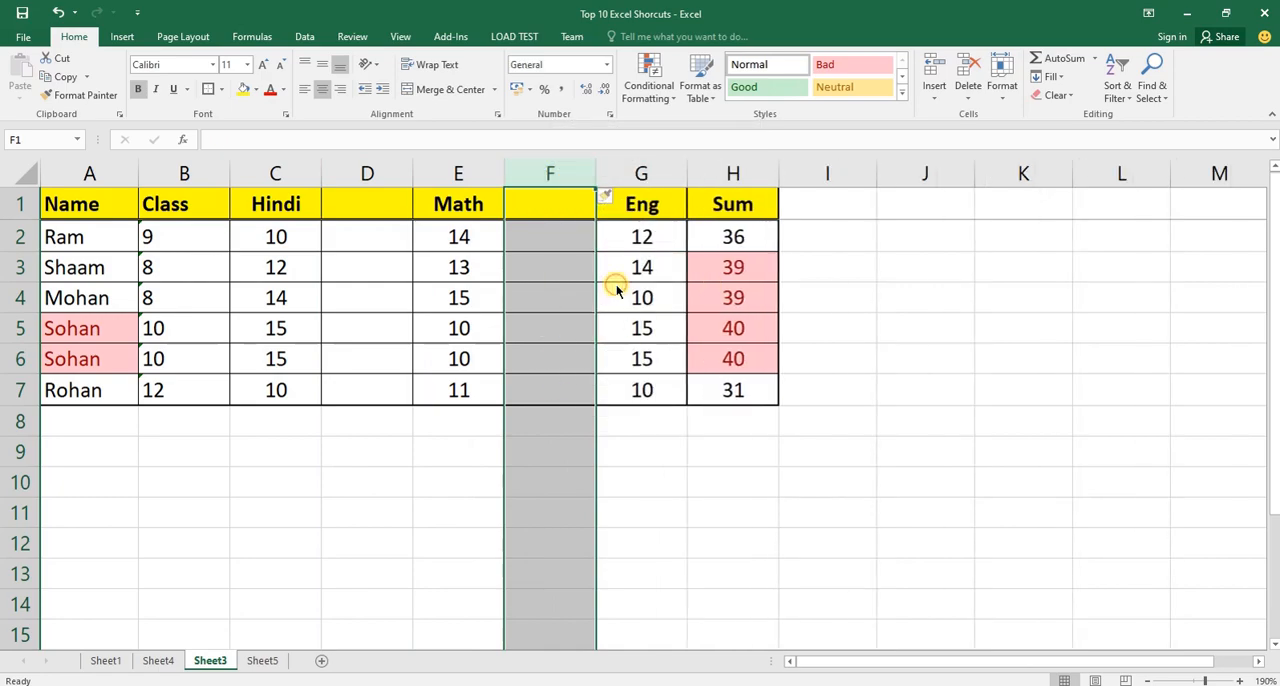
pyautogui.hotkey('ctrl', 'z')
pyautogui.hotkey('ctrl', 'z')
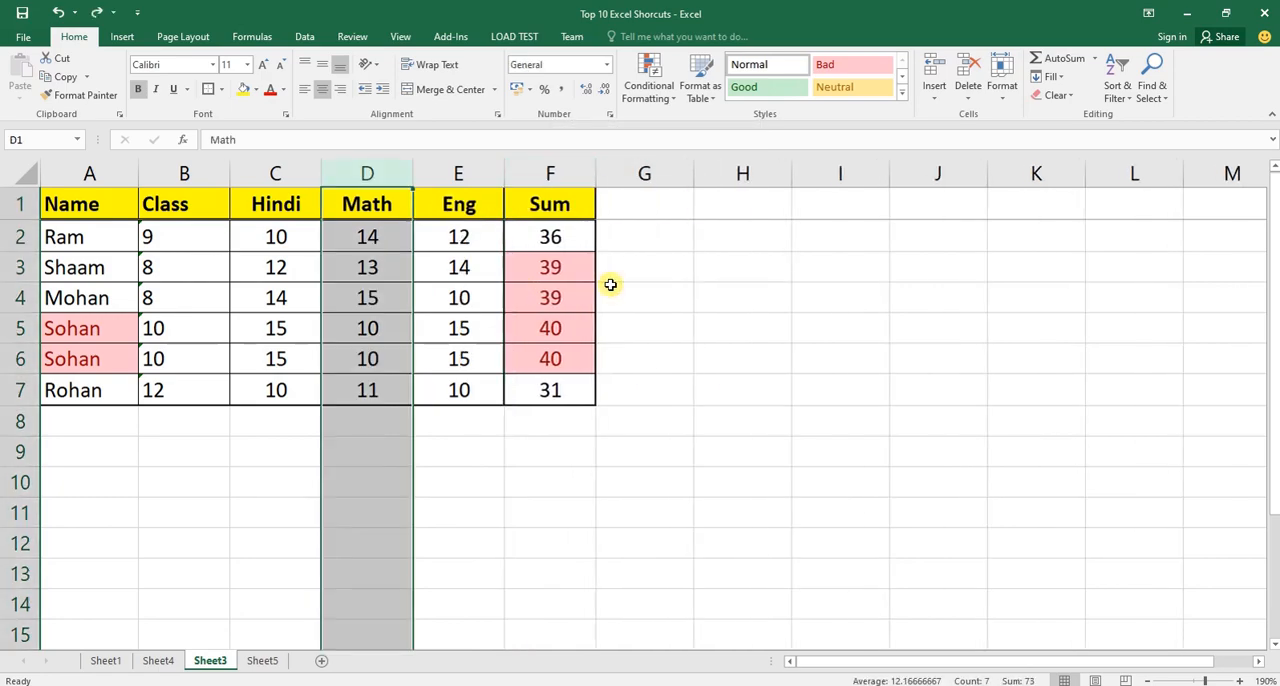
# Select the whole Math column from its header cell and insert an empty column before it.
pyautogui.press('Up')
pyautogui.press('Down')
pyautogui.press('Up')
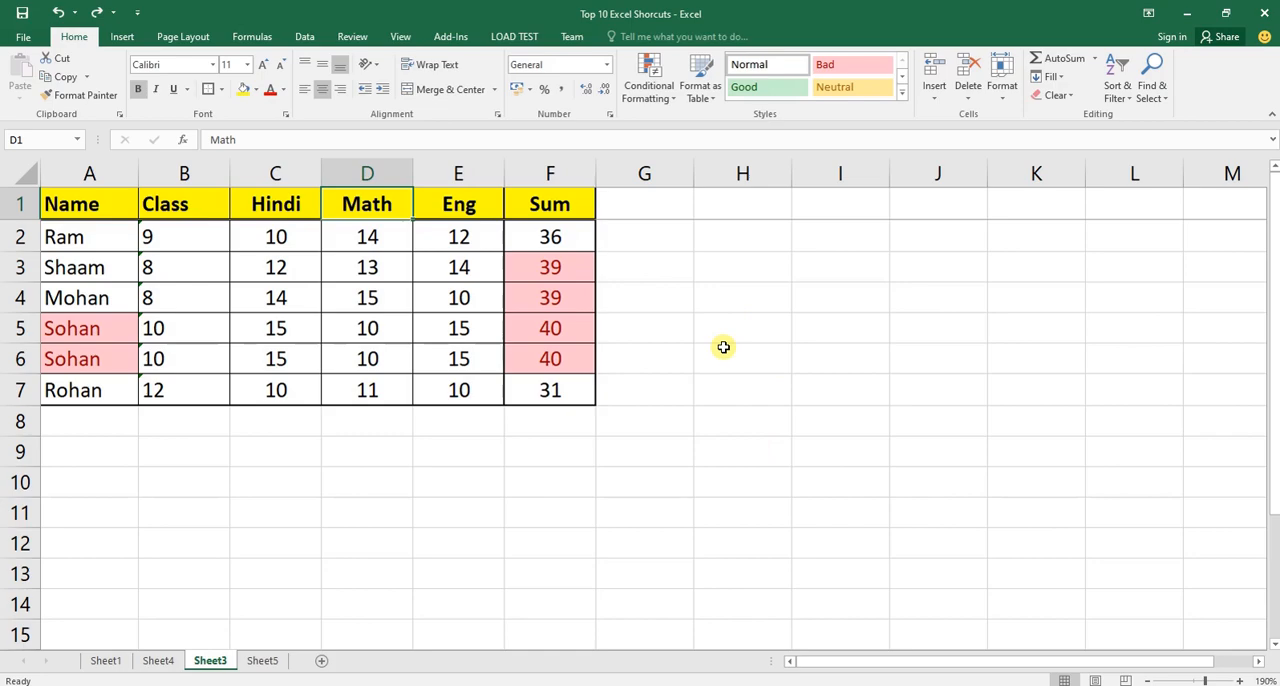
pyautogui.hotkey('ctrl', 'space')
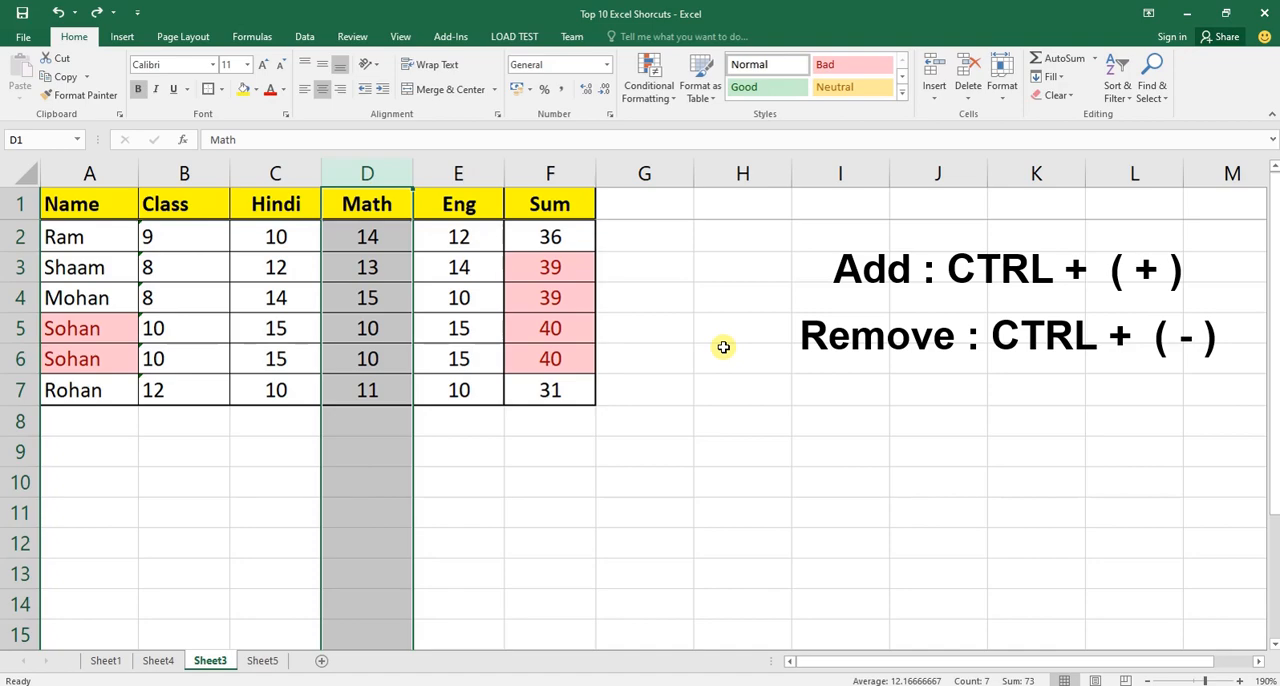
pyautogui.hotkey('ctrl', '+')
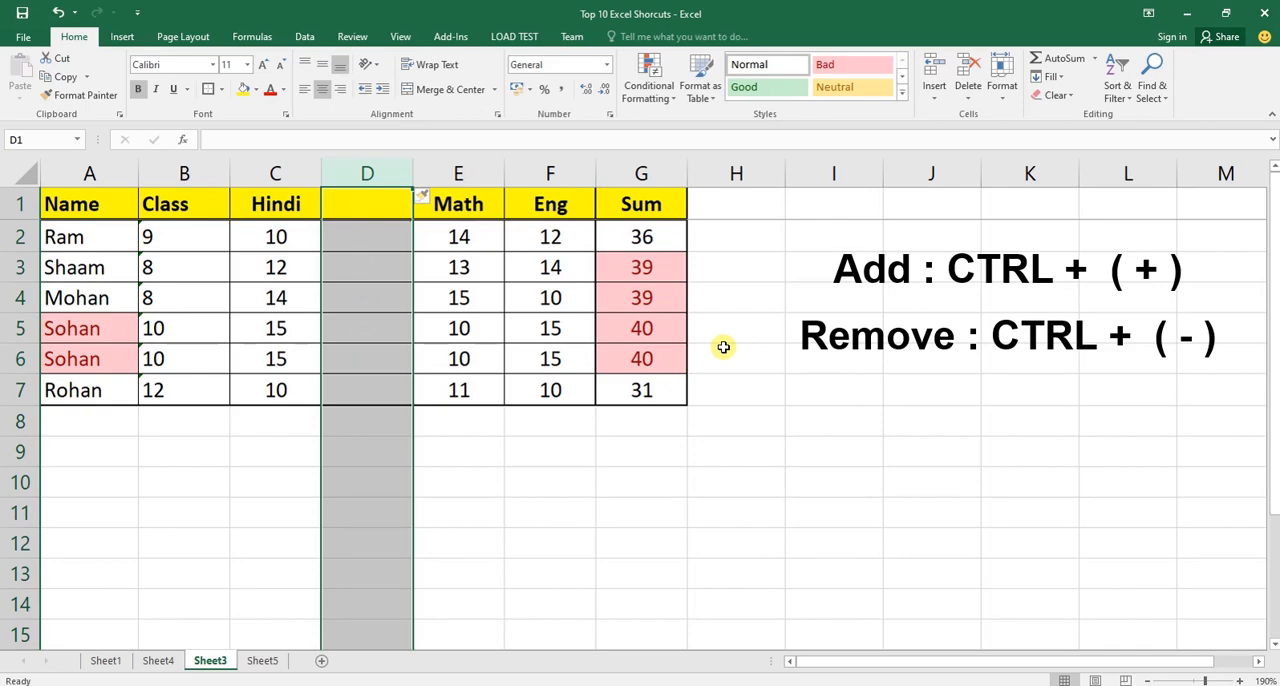
# Select the whole Class column from cell B4 and insert an empty column before it.
pyautogui.press('Left')
pyautogui.press('Left')
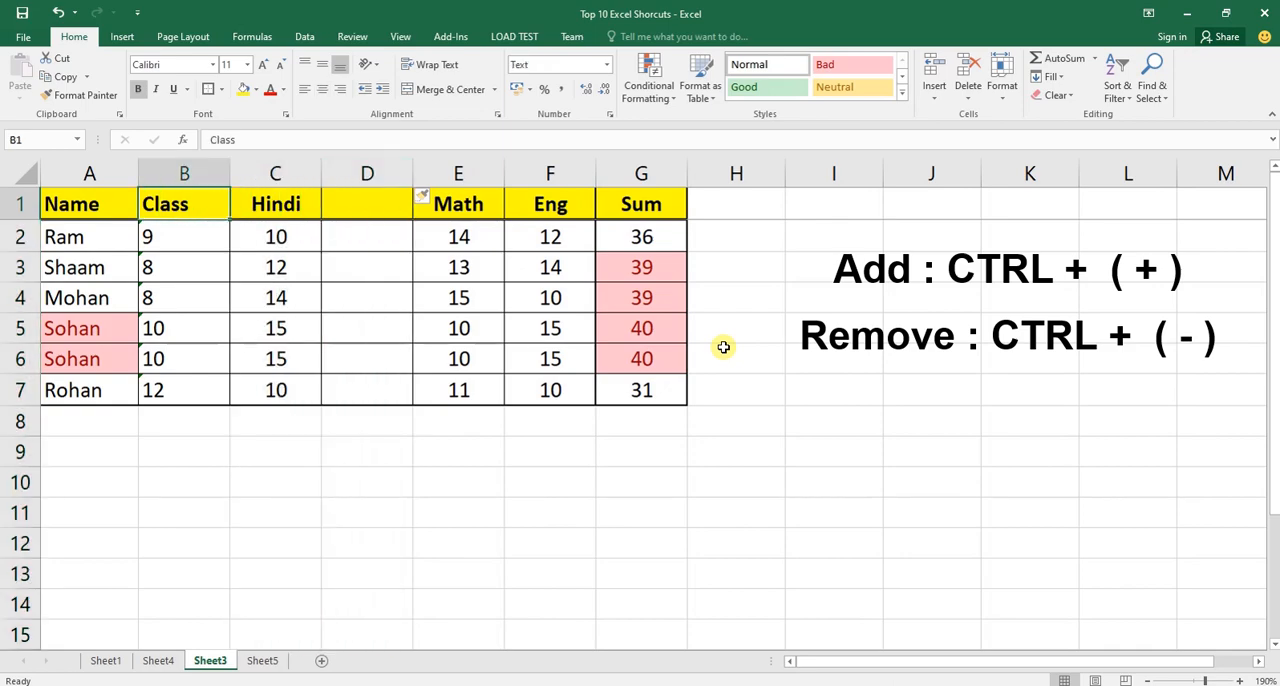
pyautogui.press('Down')
pyautogui.press('Down')
pyautogui.press('Down')
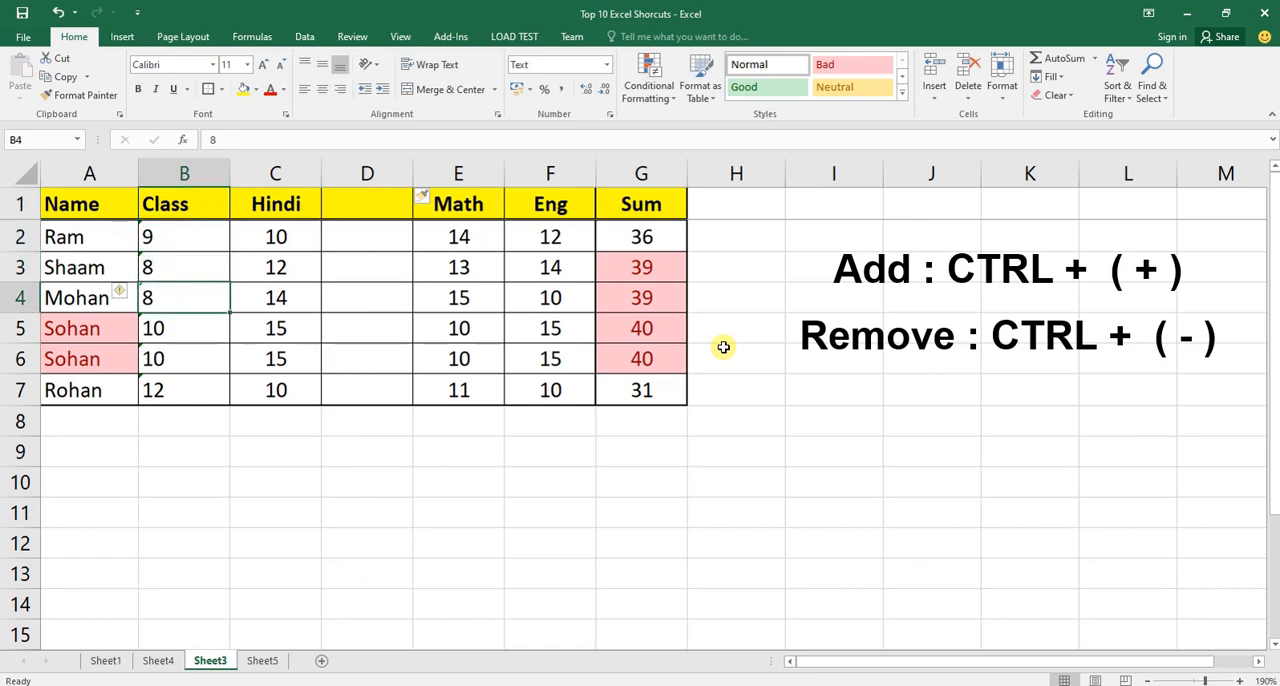
pyautogui.hotkey('ctrl', 'space')
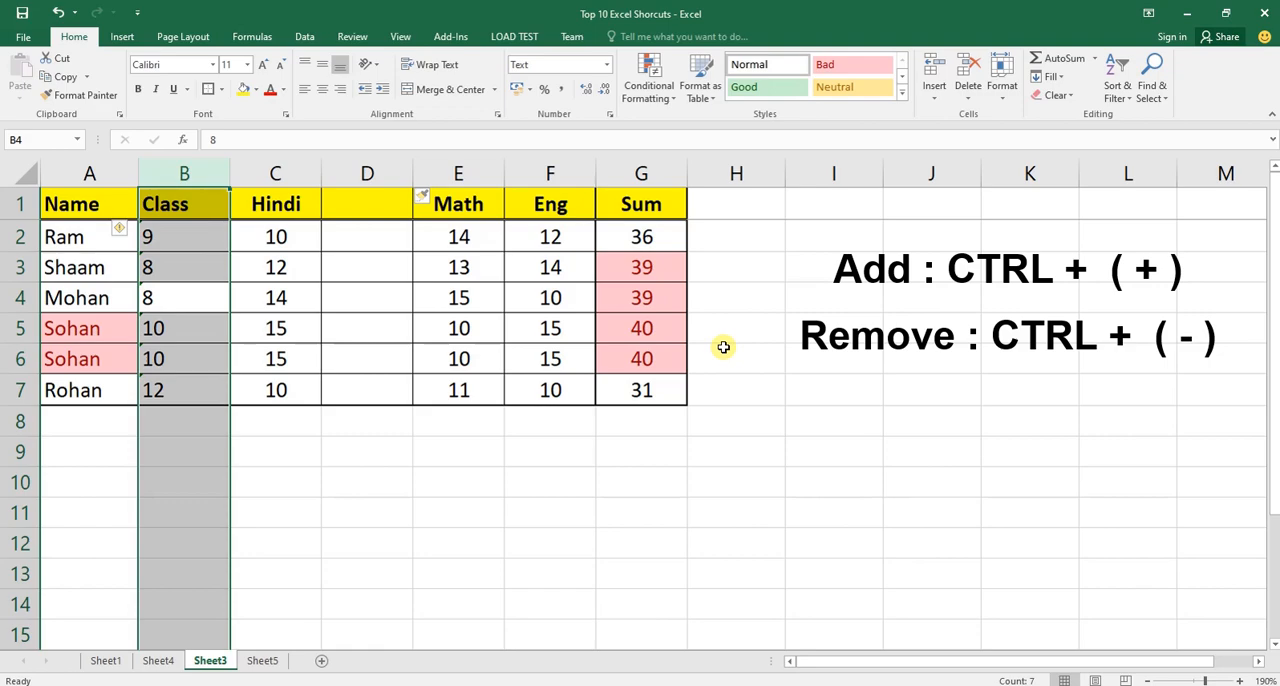
pyautogui.hotkey('ctrl', '+')
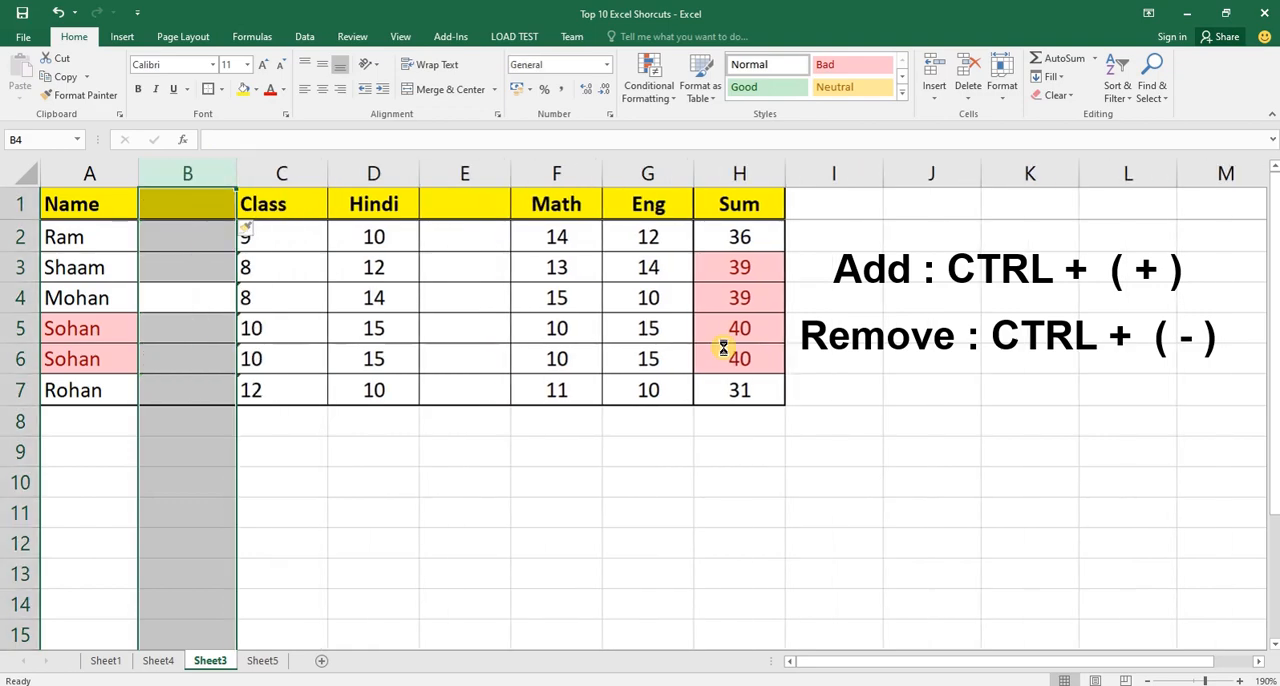
# Delete the empty column between Name and Class.
pyautogui.press('Right')
pyautogui.press('Left')
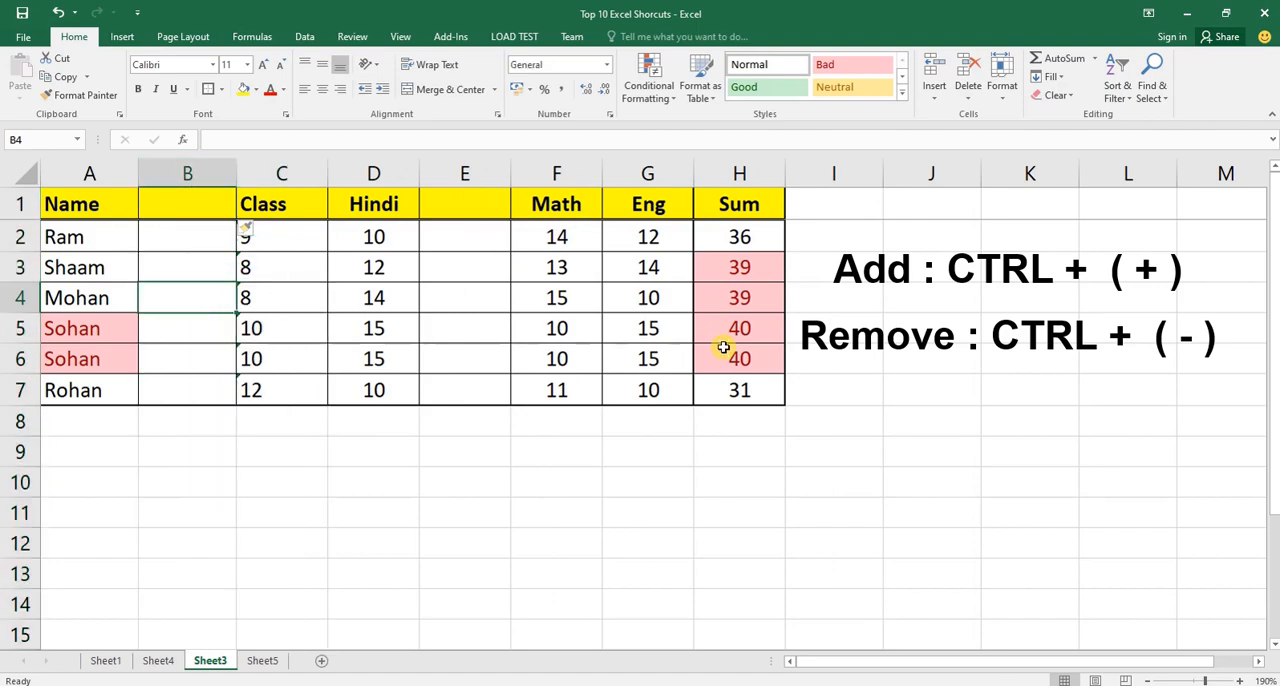
pyautogui.press('Right')
pyautogui.press('Right')
pyautogui.press('Right')
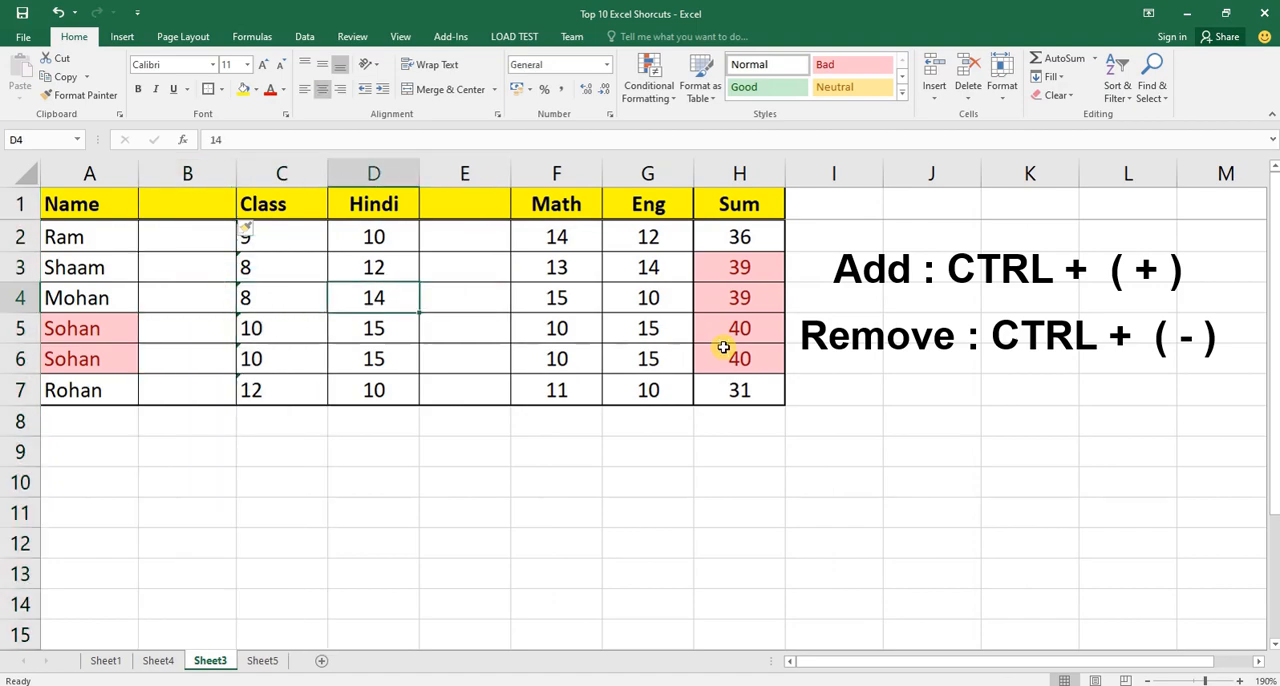
pyautogui.press('Left')
pyautogui.press('Left')
pyautogui.press('Left')
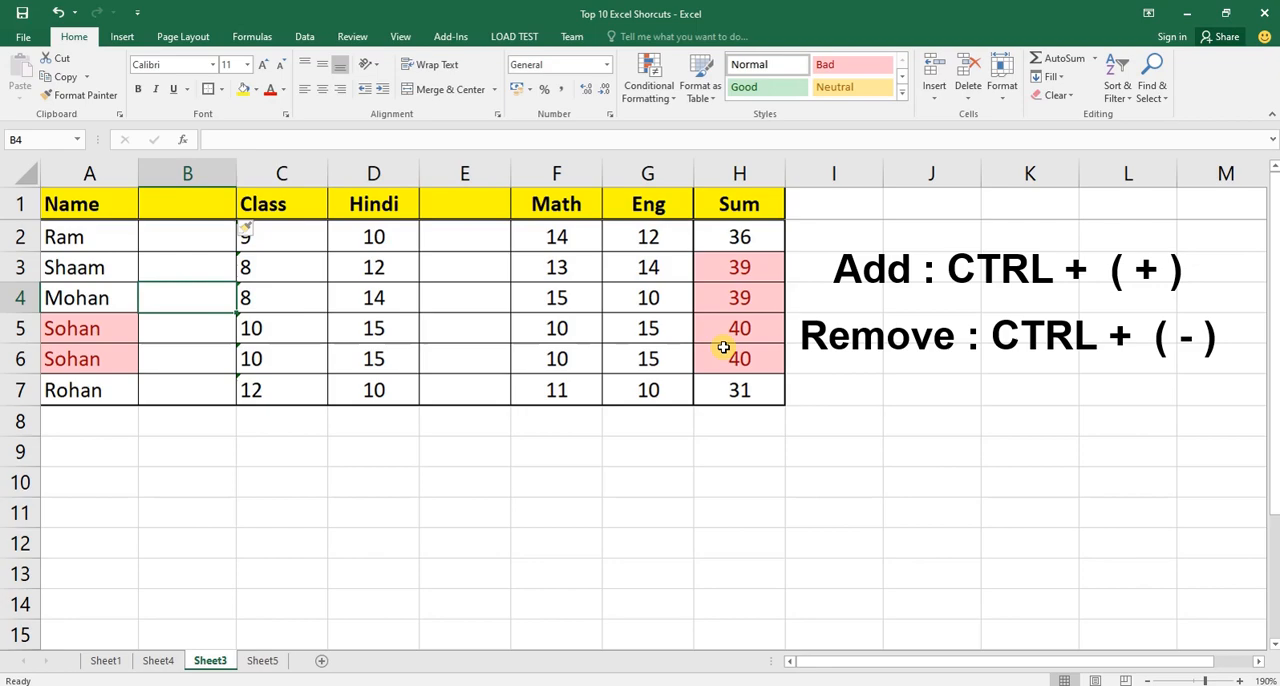
pyautogui.hotkey('ctrl', 'space')
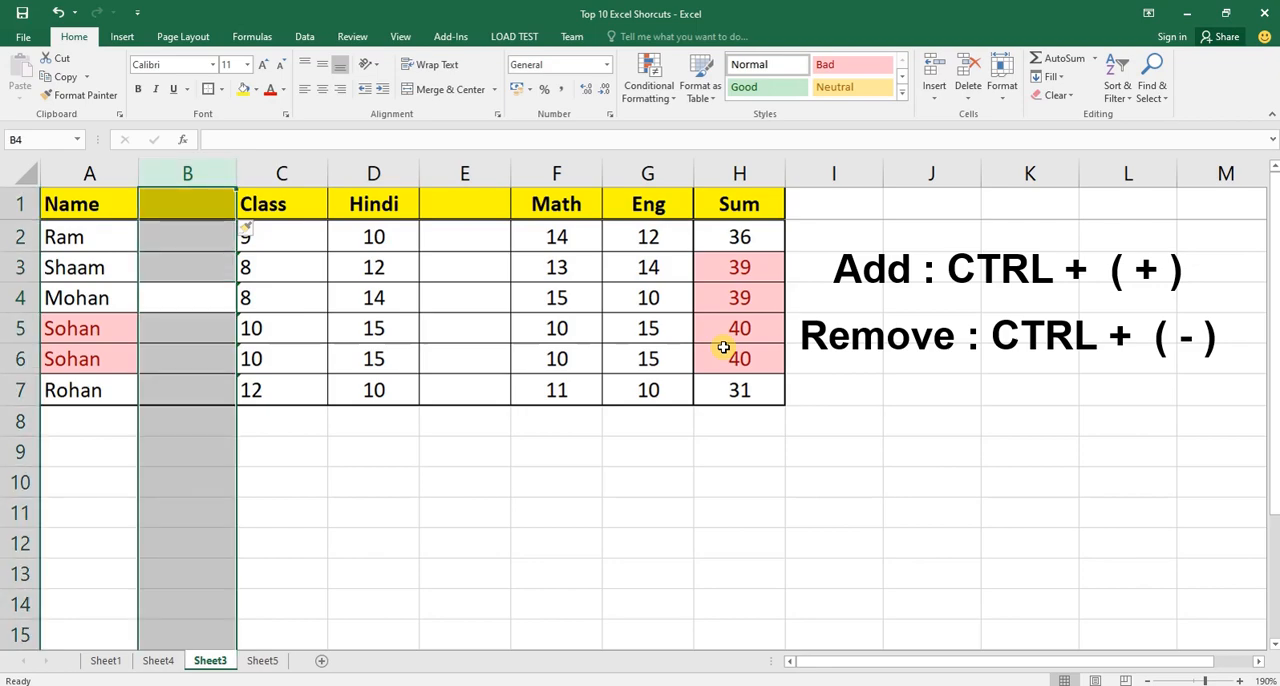
pyautogui.hotkey('ctrl', '-')
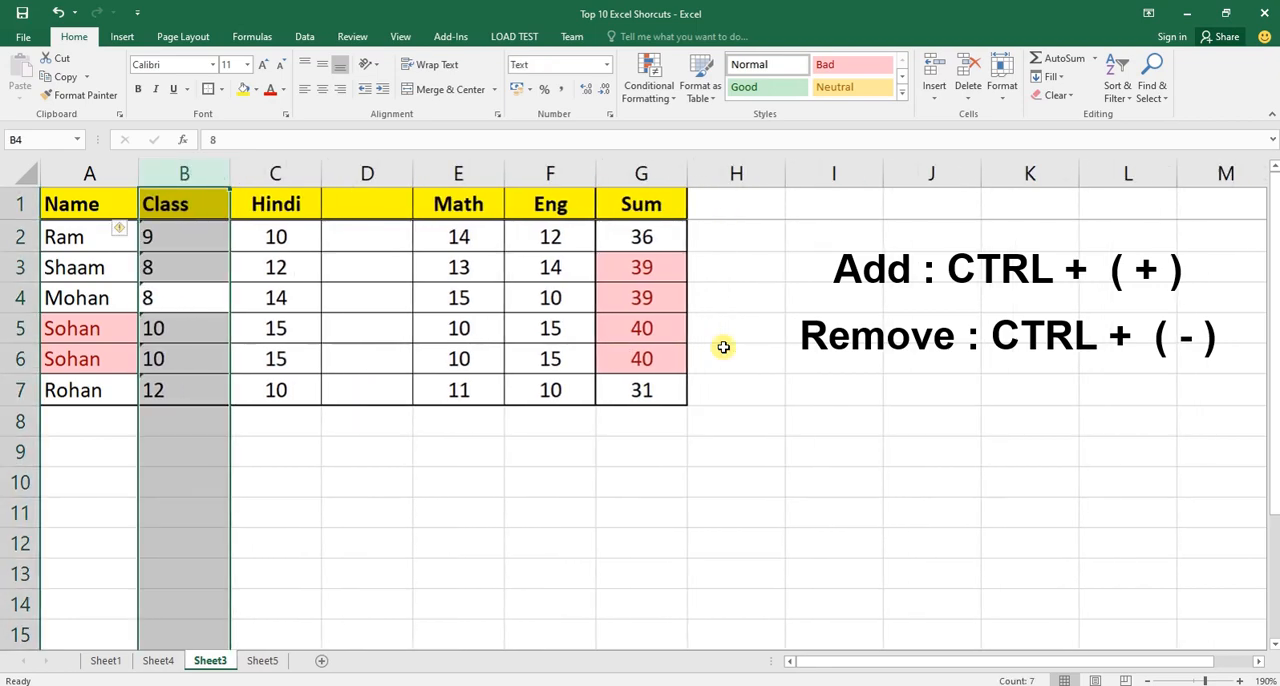
# Select the whole empty column between Hindi and Math and delete it.
pyautogui.press('Right')
pyautogui.press('Right')
pyautogui.hotkey('ctrl', 'space')
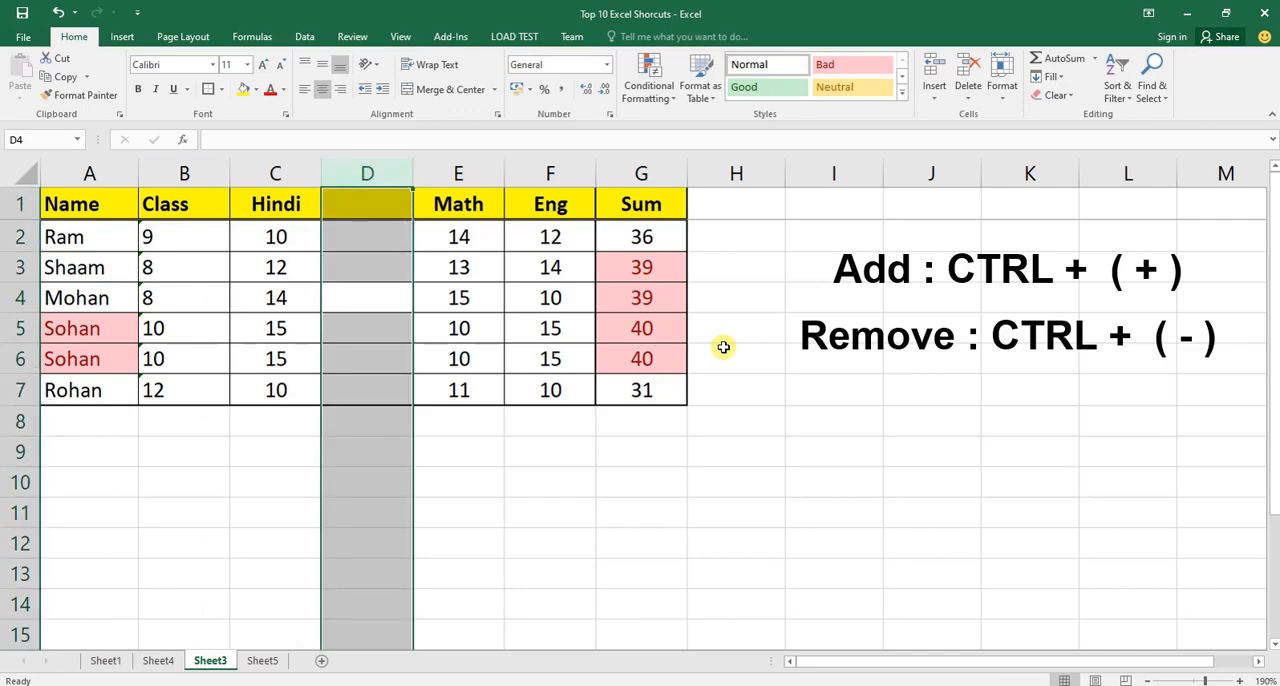
pyautogui.hotkey('ctrl', '-')
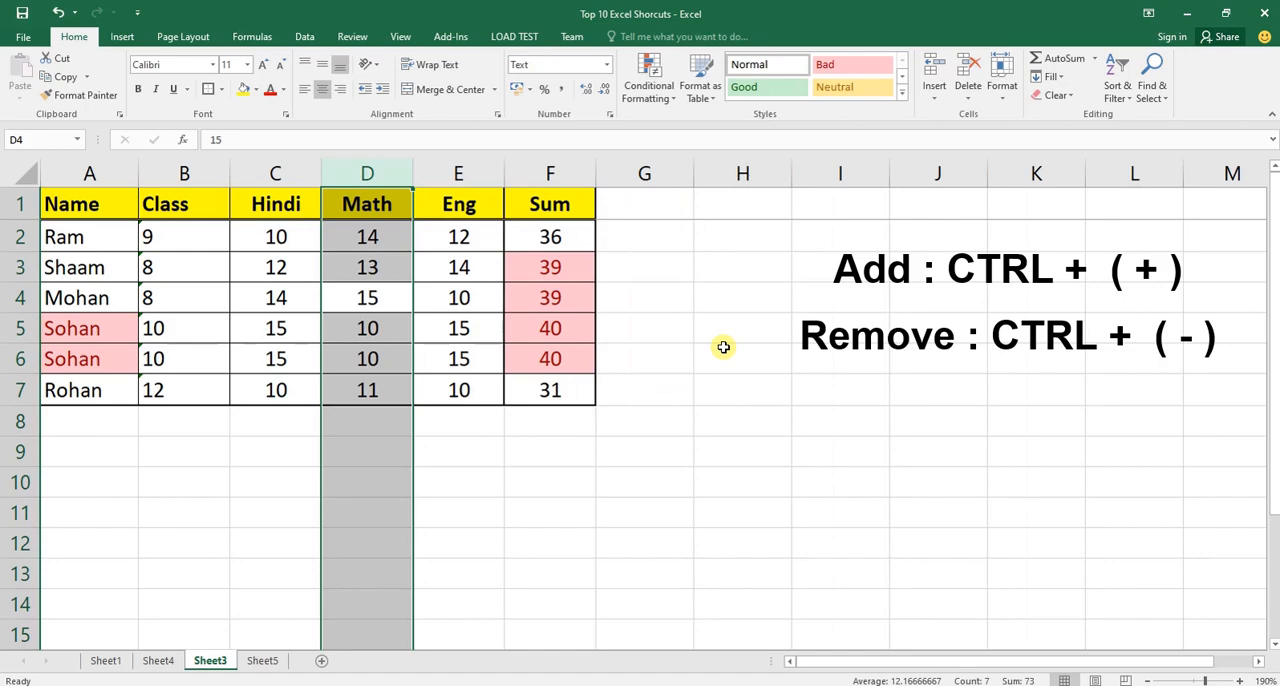
# Select the whole of row 3 from its Math cell and insert an empty row above it.
pyautogui.press('Down')
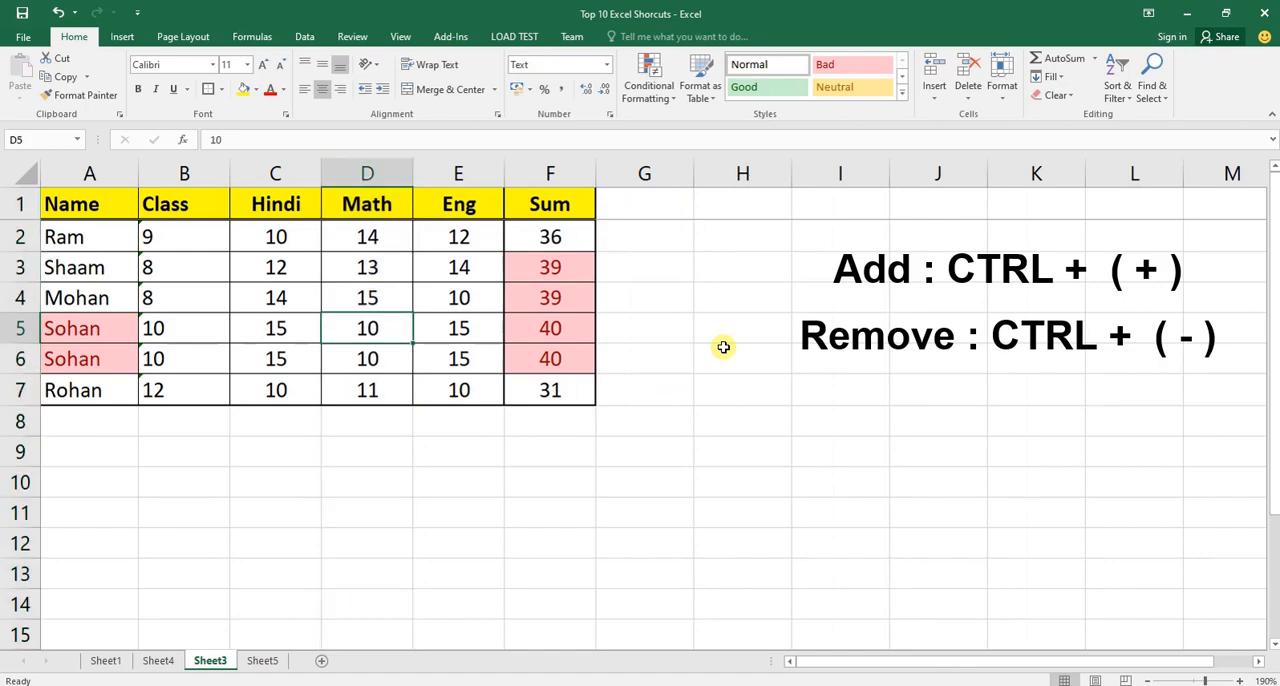
pyautogui.press('Up')
pyautogui.press('Up')
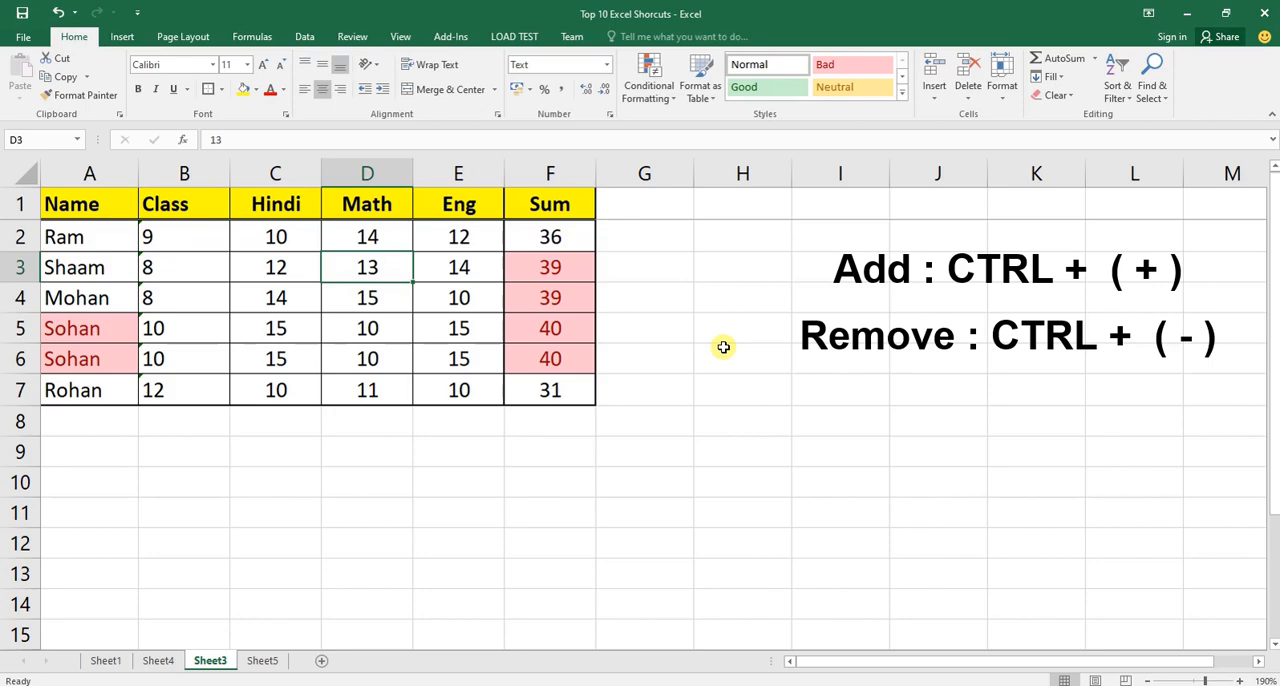
pyautogui.hotkey('shift', 'space')
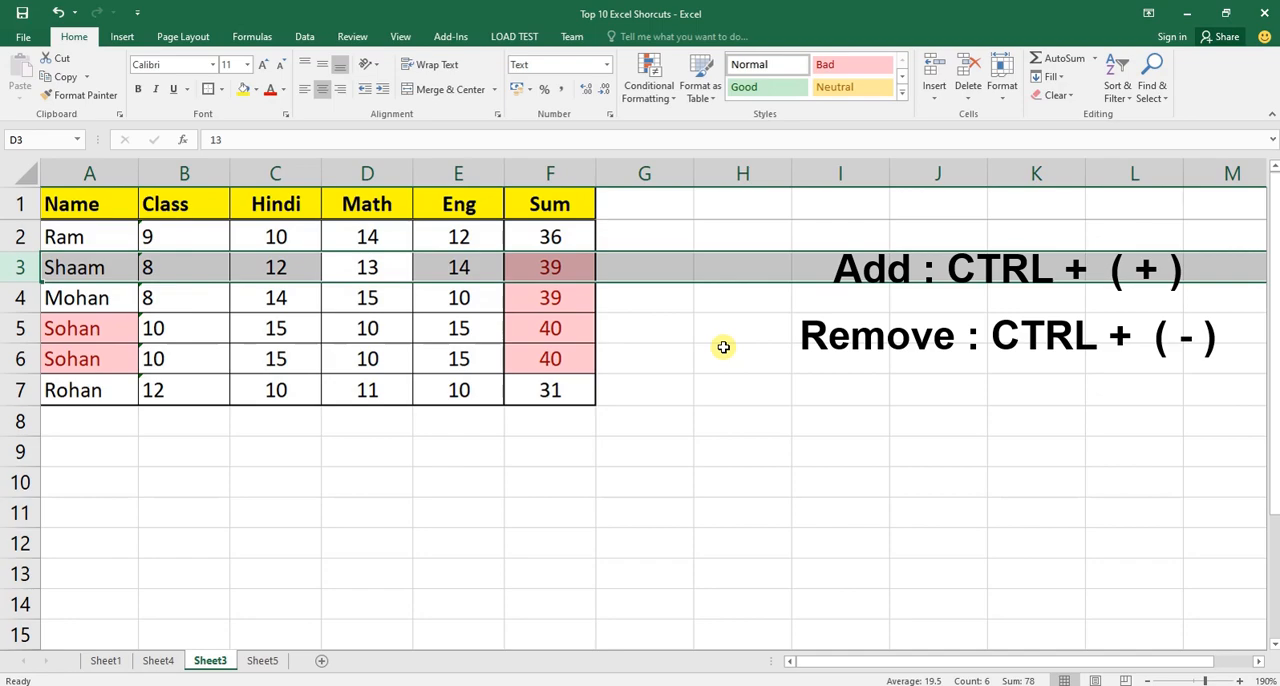
pyautogui.hotkey('ctrl', '+')
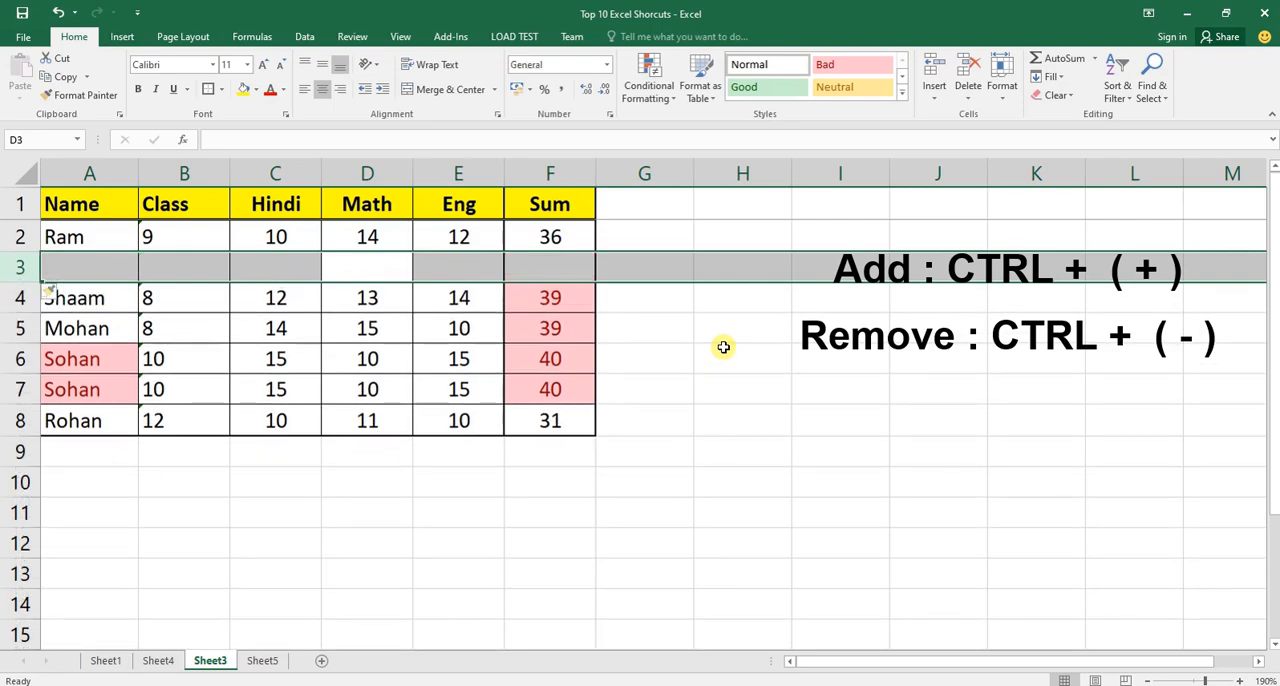
# Select the whole of row 6 and insert an empty row above it.
pyautogui.press('Down')
pyautogui.press('Down')
pyautogui.press('Down')
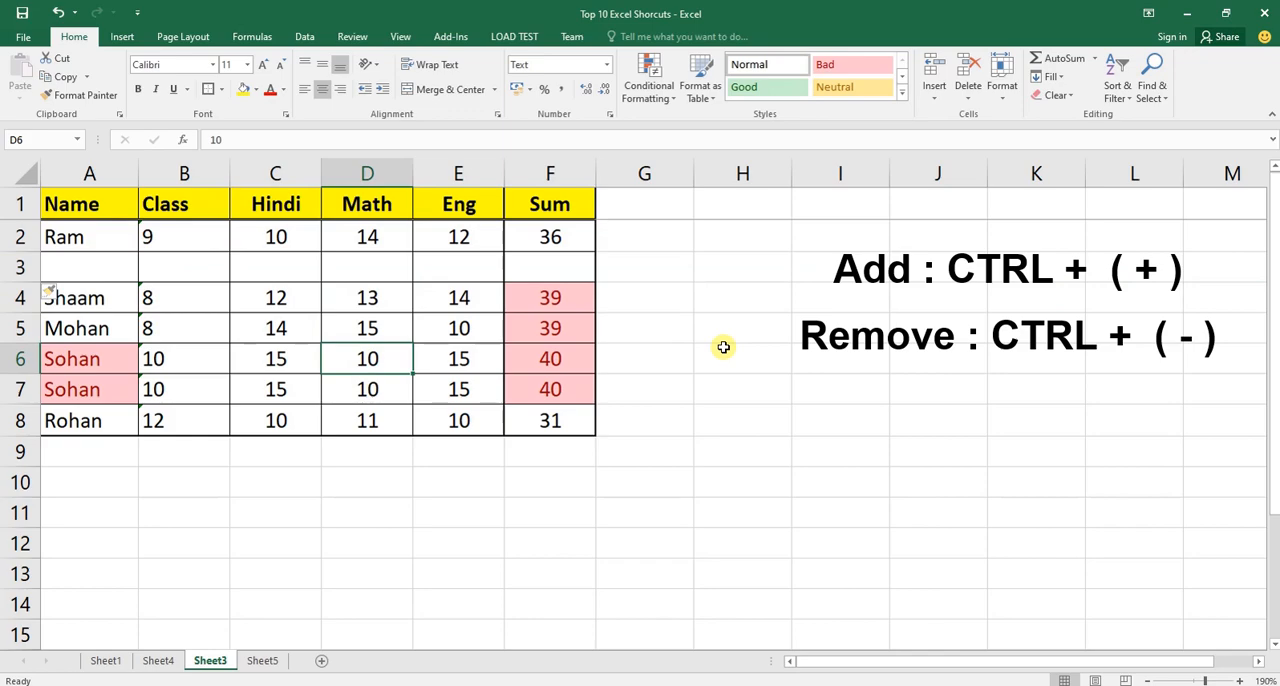
pyautogui.hotkey('shift', 'space')
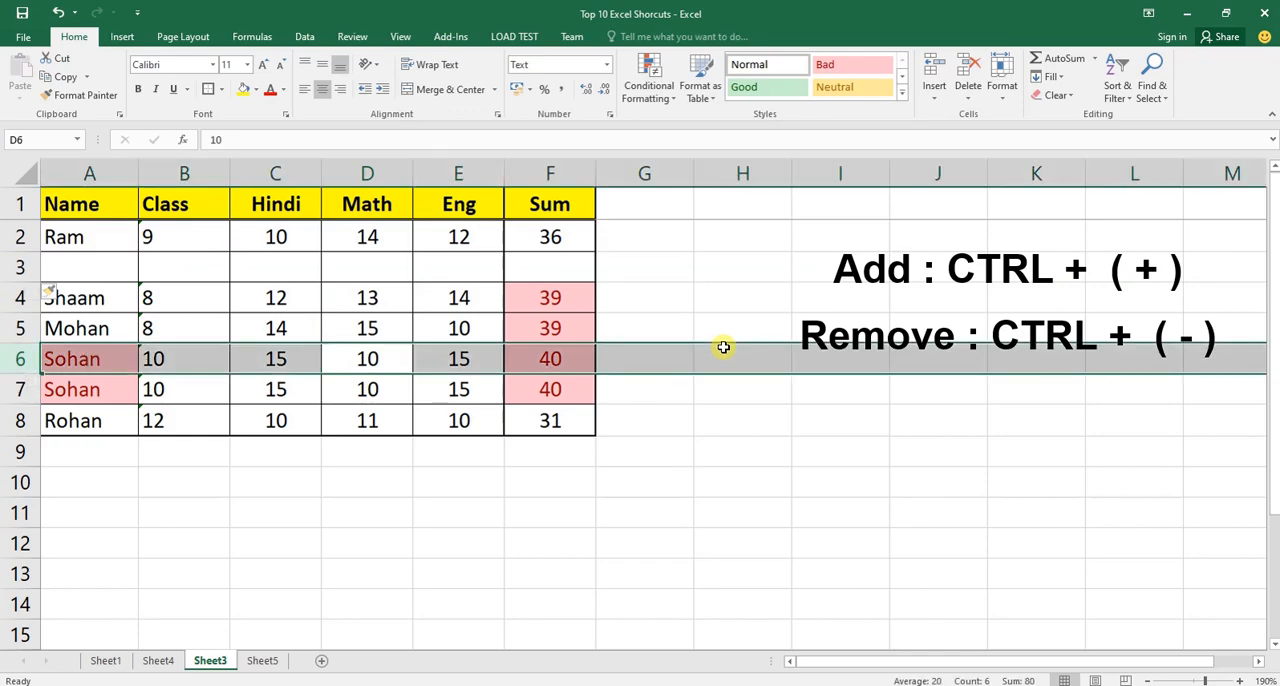
pyautogui.hotkey('ctrl', '+')
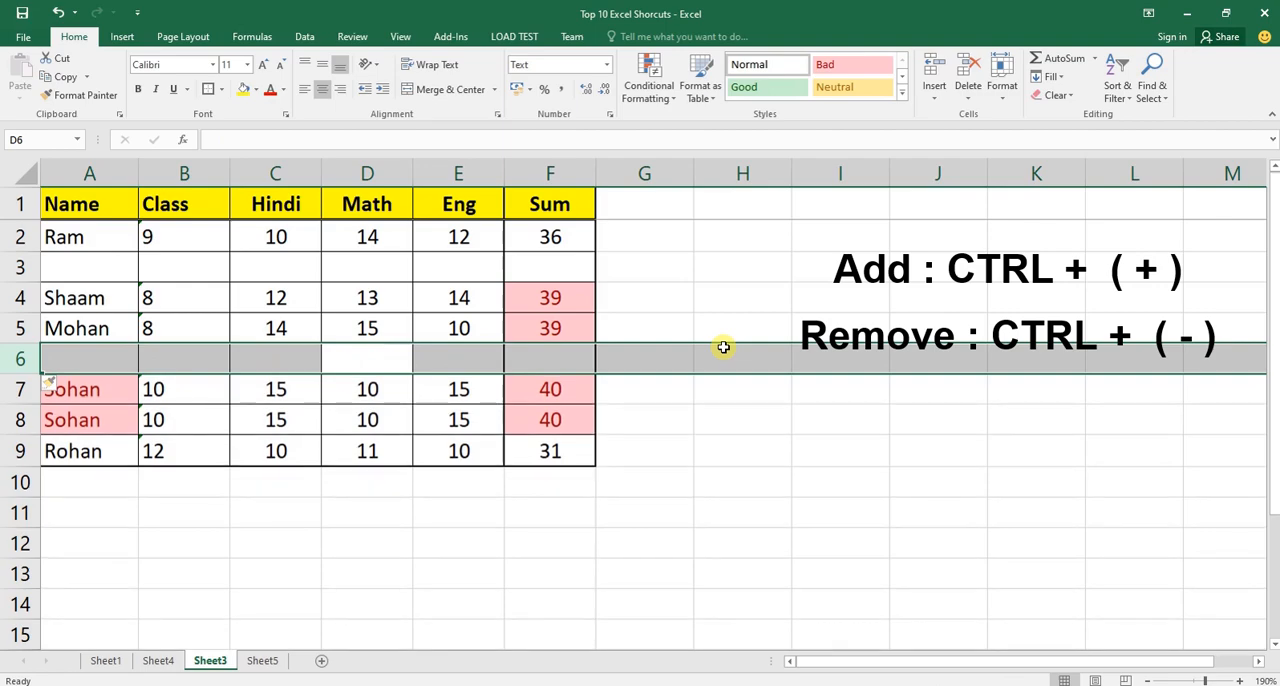
pyautogui.click(492, 410)
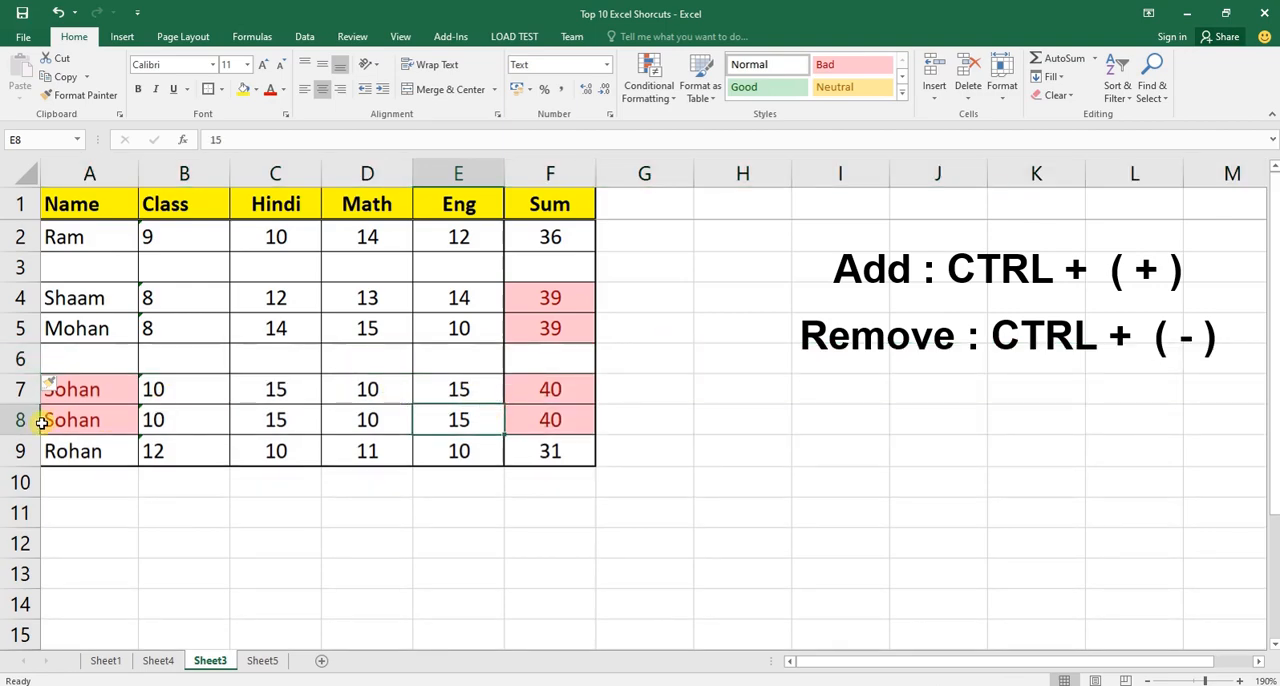
# Insert an empty row above row 4 using its row header.
pyautogui.click(20, 298)
pyautogui.rightClick(24, 296)
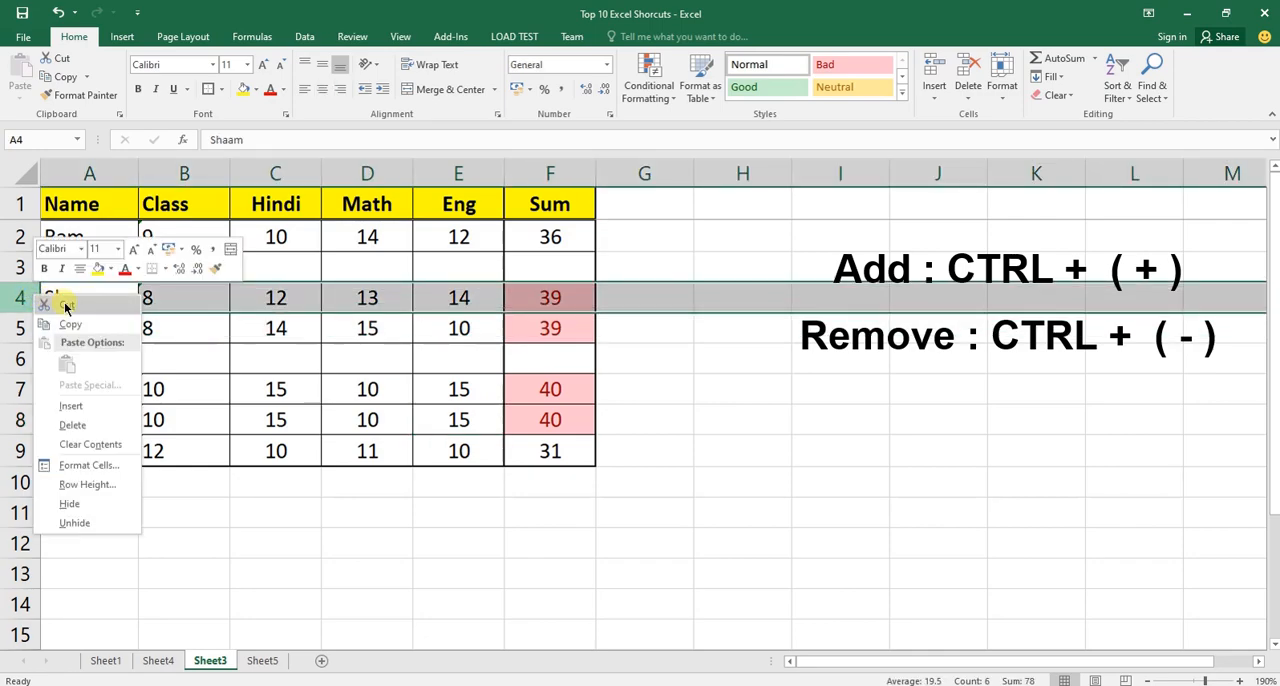
pyautogui.click(102, 410)
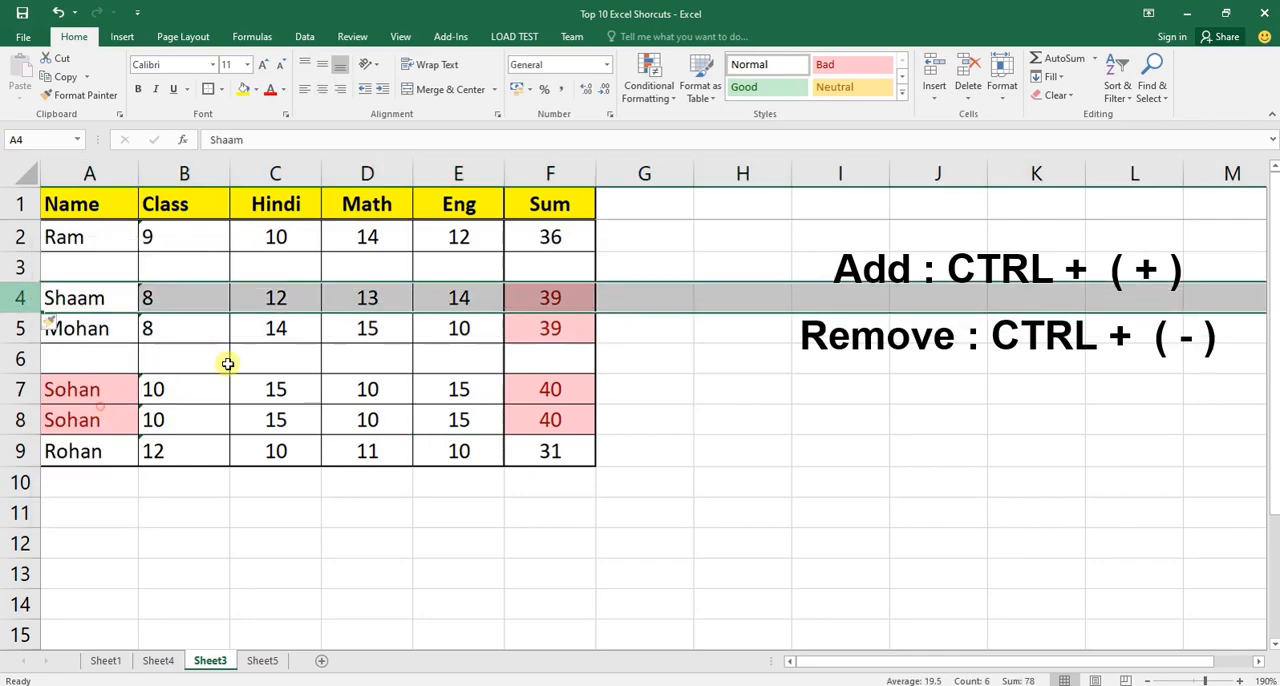
pyautogui.click(268, 298)
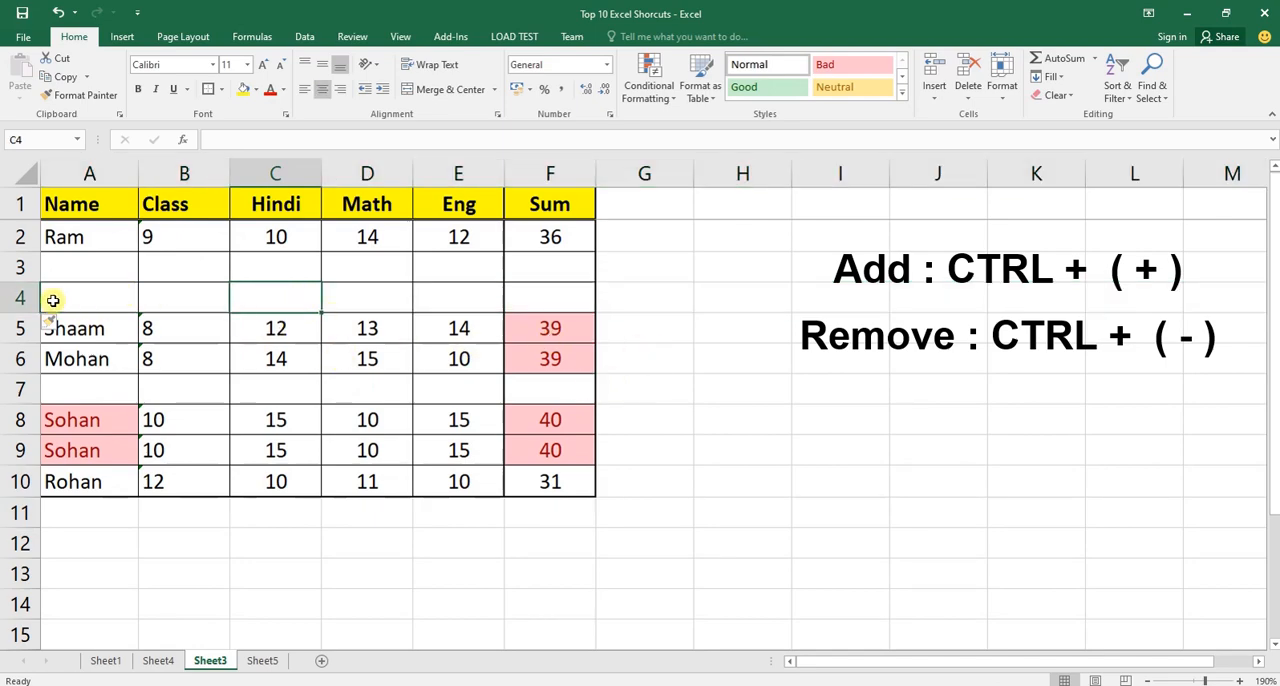
pyautogui.rightClick(18, 297)
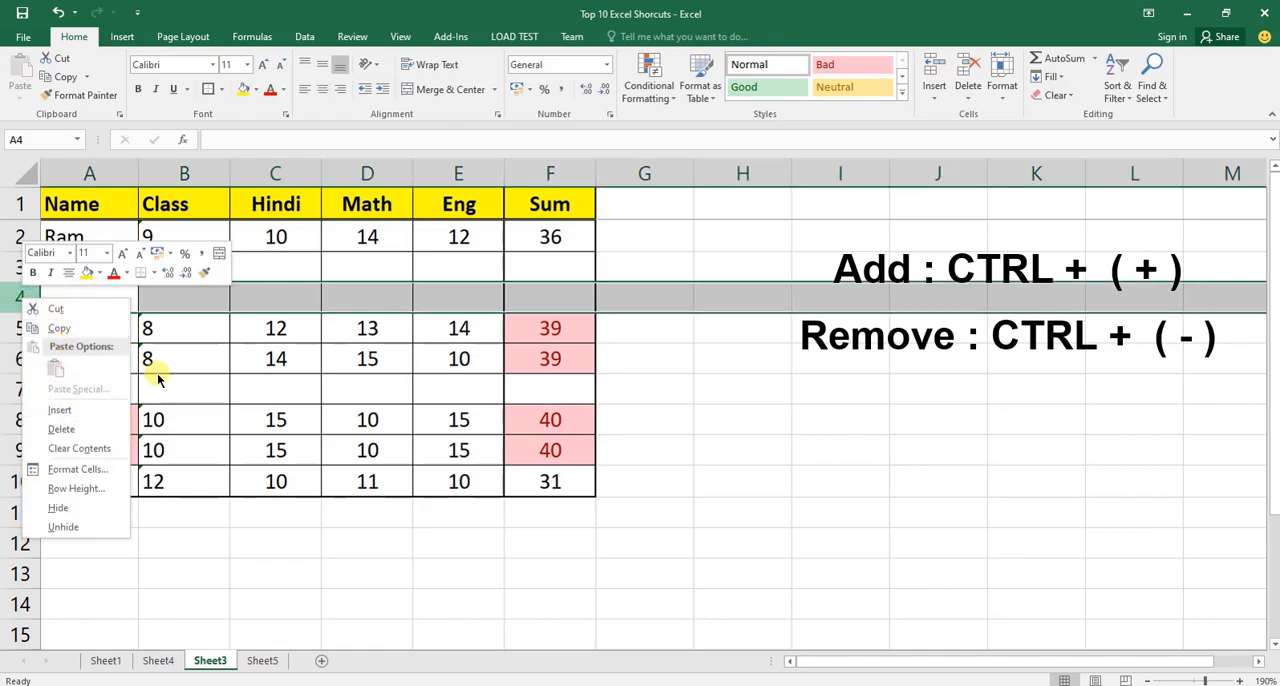
pyautogui.press('Escape')
pyautogui.moveTo(228, 302); pyautogui.dragTo(251, 300)
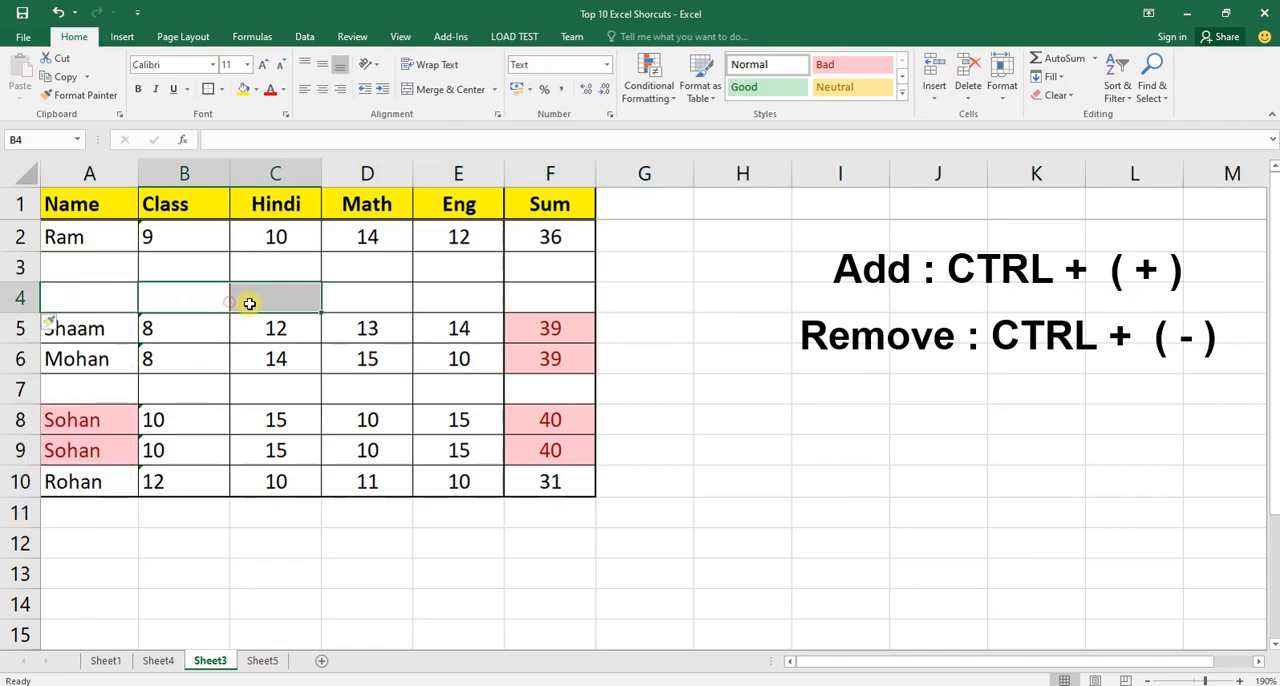
pyautogui.click(360, 307)
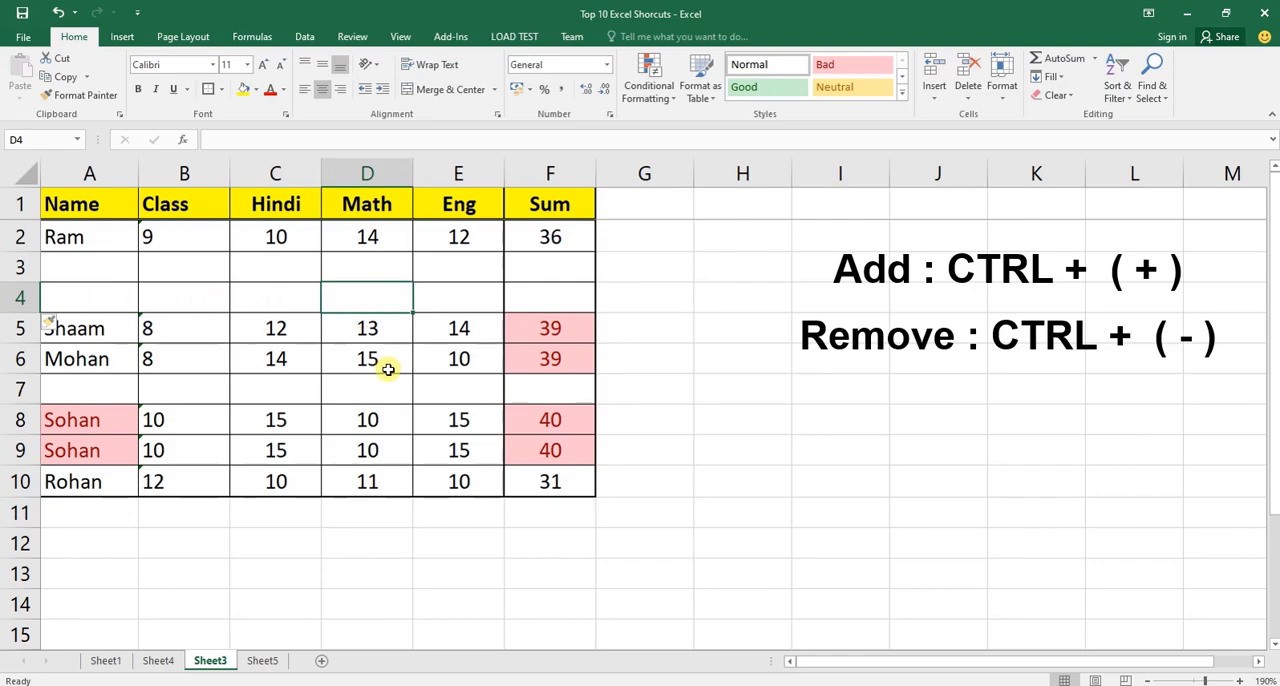
# Select the whole of row 5 and insert six empty rows above it.
pyautogui.press('Down')
pyautogui.hotkey('shift', 'space')
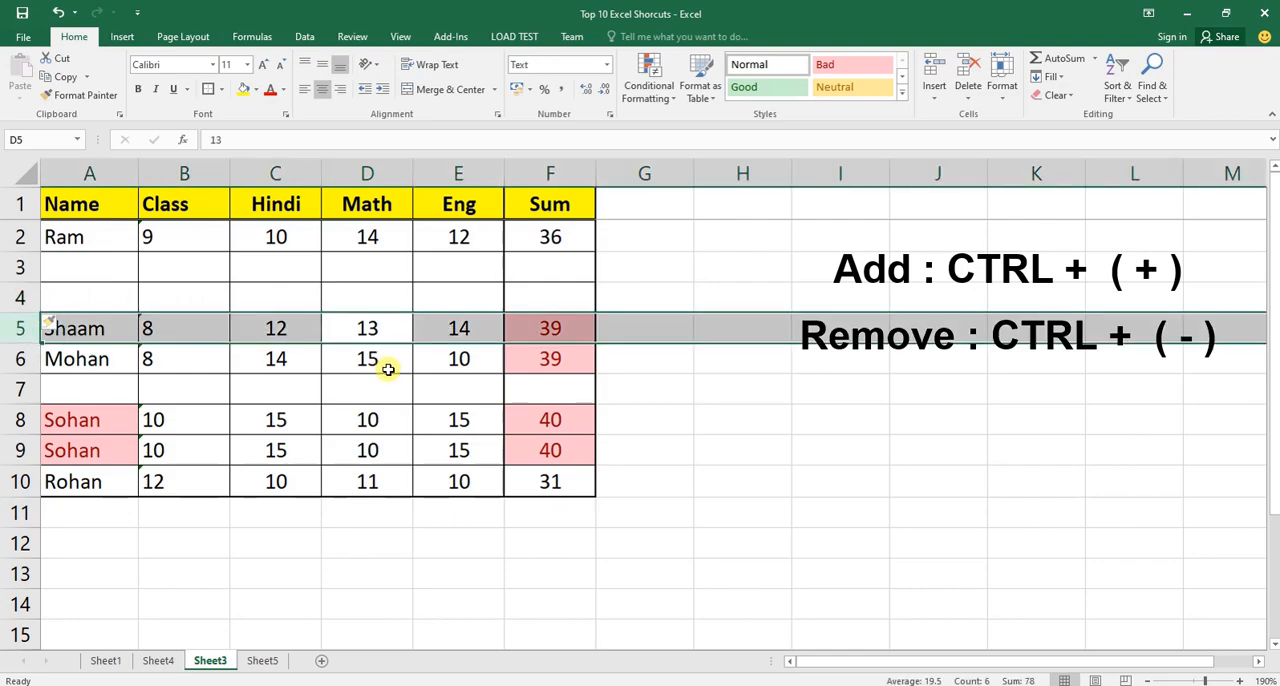
pyautogui.hotkey('ctrl', '+')
pyautogui.hotkey('ctrl', '+')
pyautogui.hotkey('ctrl', '+')
pyautogui.hotkey('ctrl', '+')
pyautogui.hotkey('ctrl', '+')
pyautogui.hotkey('ctrl', '+')
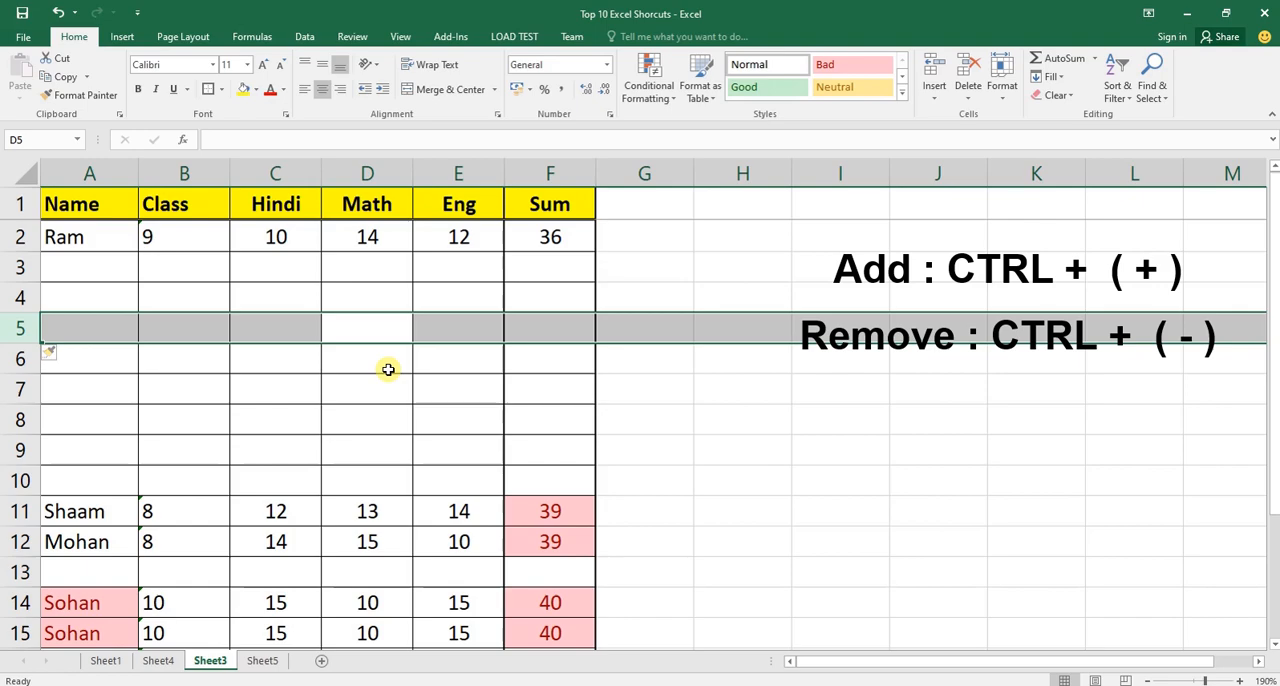
# Select the whole of row 3 and delete the eight consecutive empty rows starting there.
pyautogui.press('Up')
pyautogui.press('Up')
pyautogui.hotkey('shift', 'space')
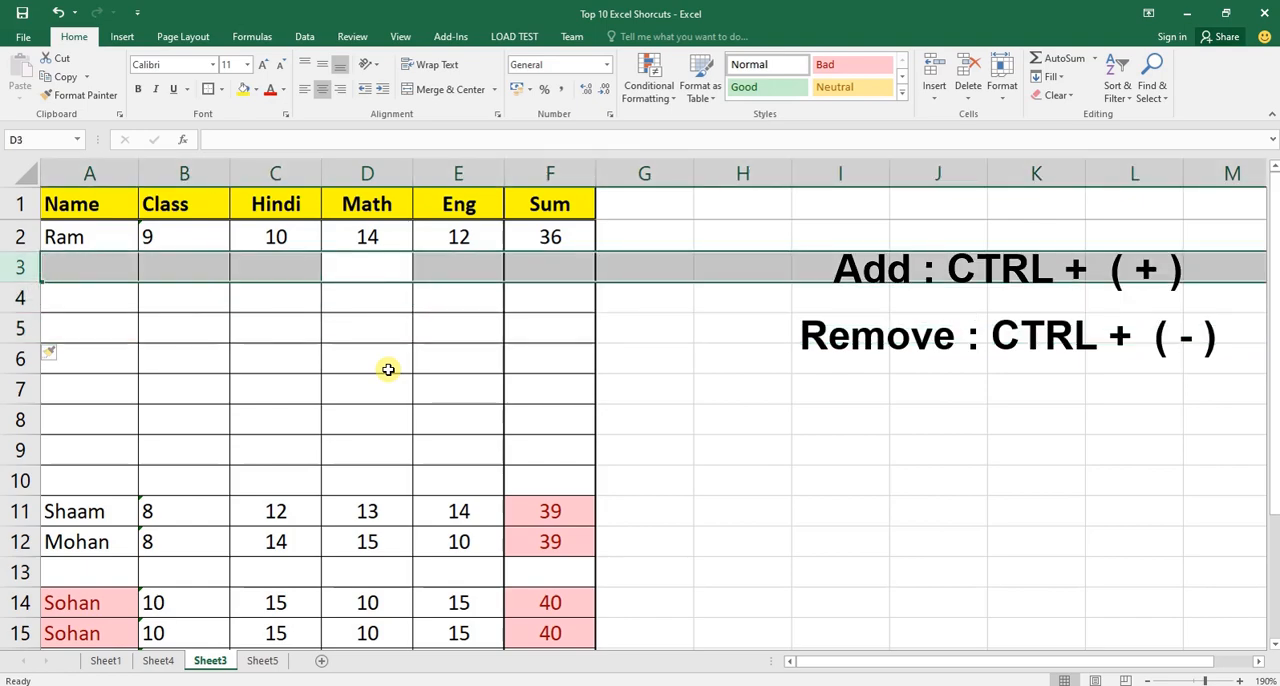
pyautogui.hotkey('ctrl', '-')
pyautogui.hotkey('ctrl', '-')
pyautogui.hotkey('ctrl', '-')
pyautogui.hotkey('ctrl', '-')
pyautogui.hotkey('ctrl', '-')
pyautogui.hotkey('ctrl', '-')
pyautogui.hotkey('ctrl', '-')
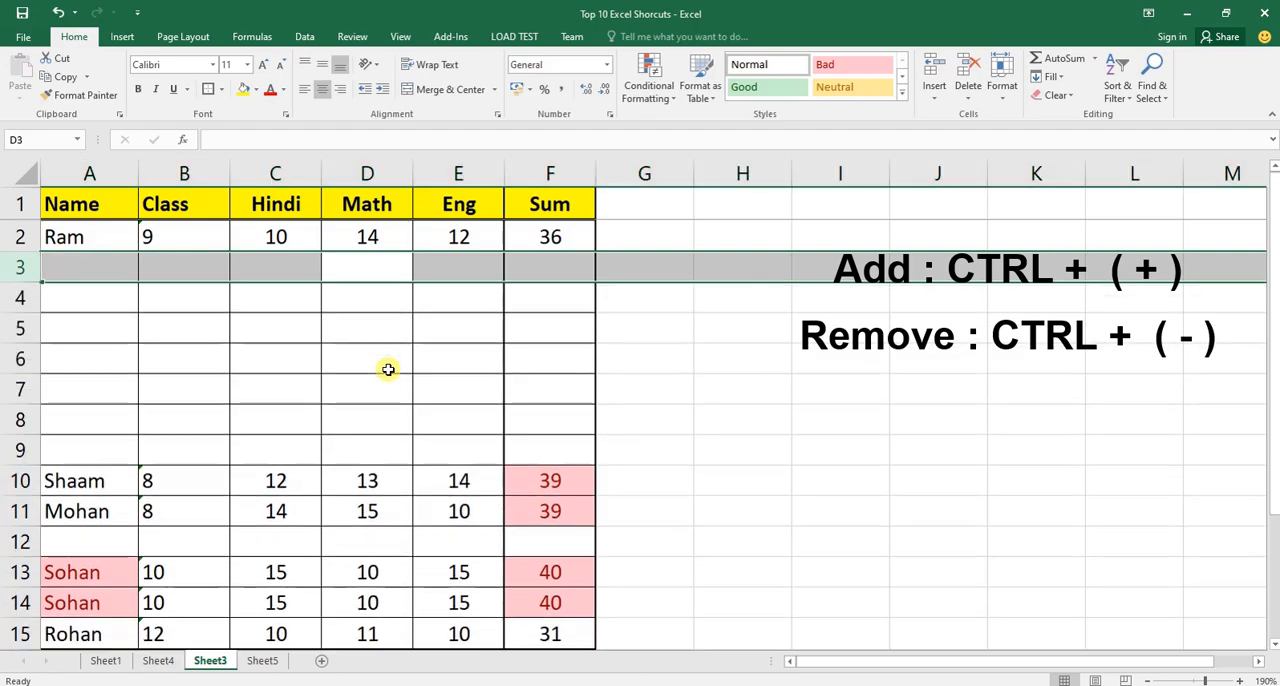
pyautogui.hotkey('ctrl', '-')
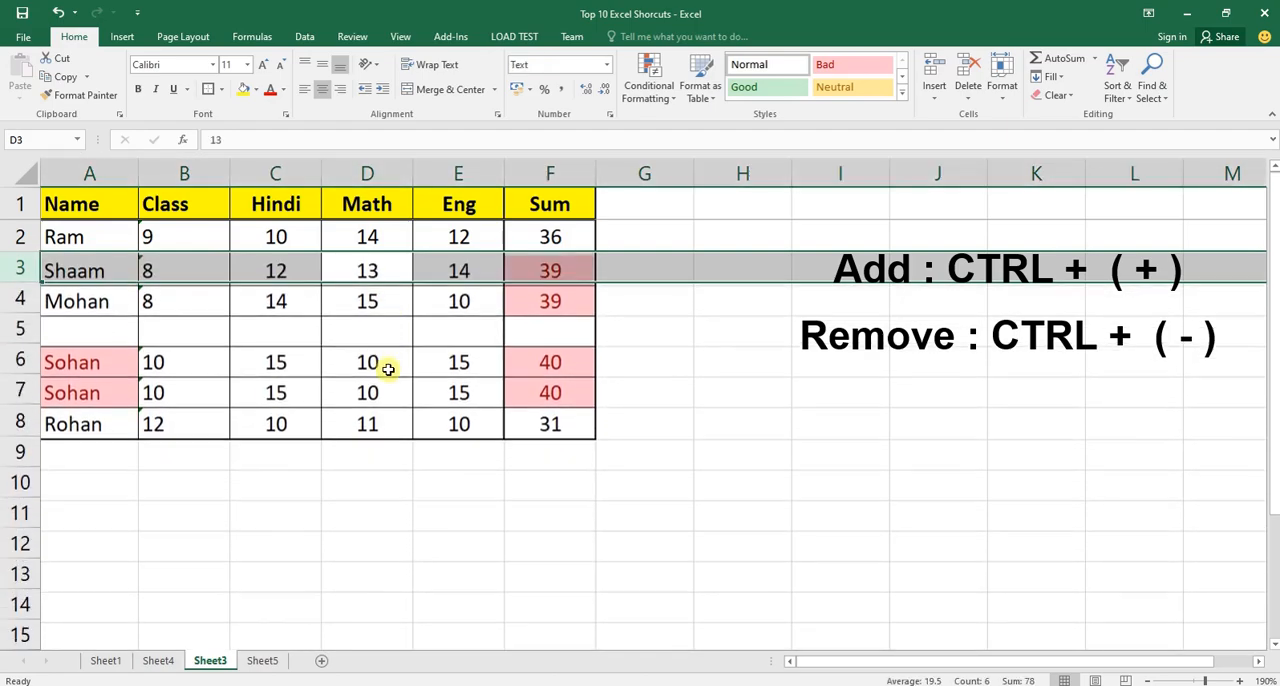
# Select the remaining empty row 5 in the table and delete it.
pyautogui.press('Down')
pyautogui.press('Down')
pyautogui.hotkey('shift', 'space')
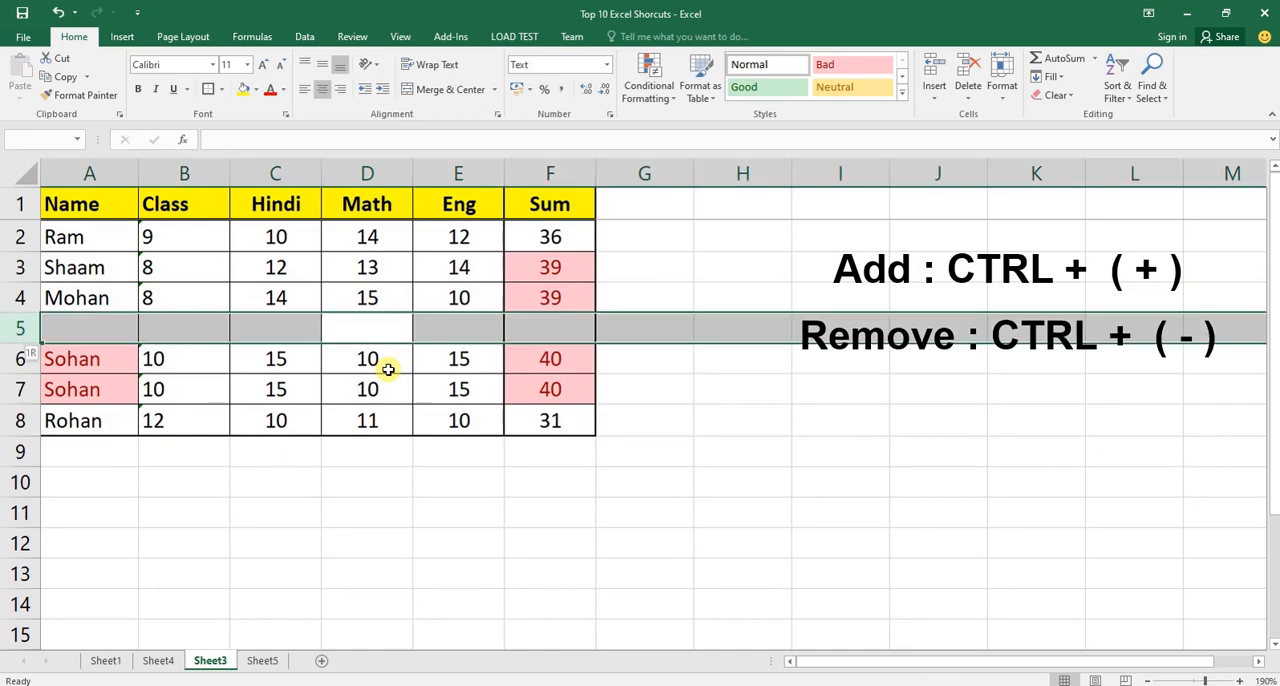
pyautogui.hotkey('ctrl', '-')
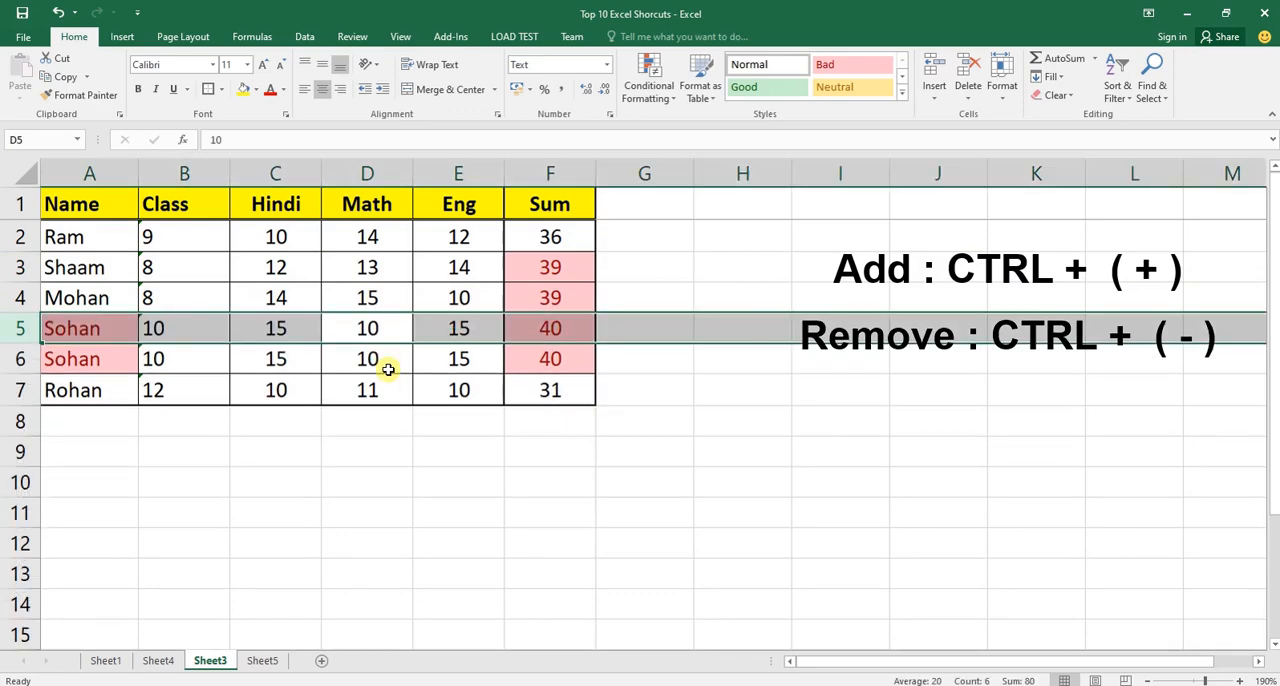
pyautogui.hotkey('ctrl', 'Home')
pyautogui.press('Down')
pyautogui.press('Right')
pyautogui.press('Right')
pyautogui.press('Right')
pyautogui.press('Right')
pyautogui.press('Right')
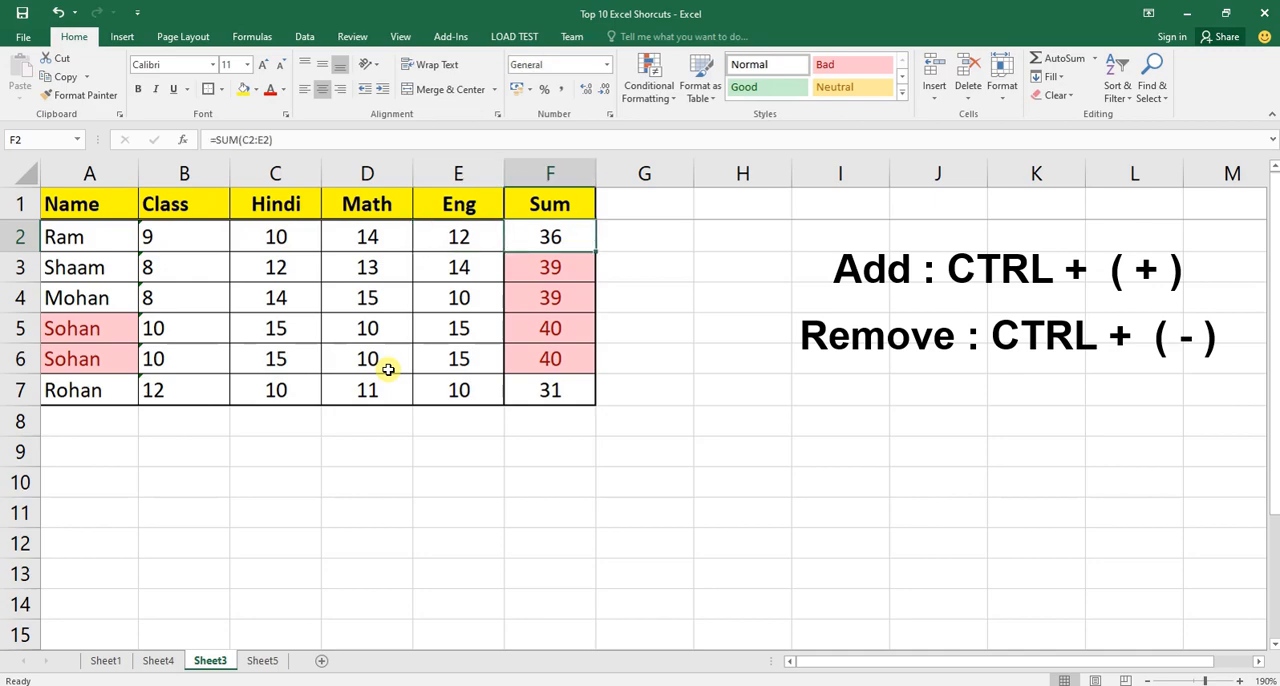
# On Sheet4, paste "CTRL + SPACE + + / CTRL + SPACE + -" as the Add and Remove Row / Column shortcut in C5 and make it bold.
pyautogui.hotkey('ctrl', 'pageup')
pyautogui.press('Down')
pyautogui.press('Down')
pyautogui.press('Up')
pyautogui.press('Up')
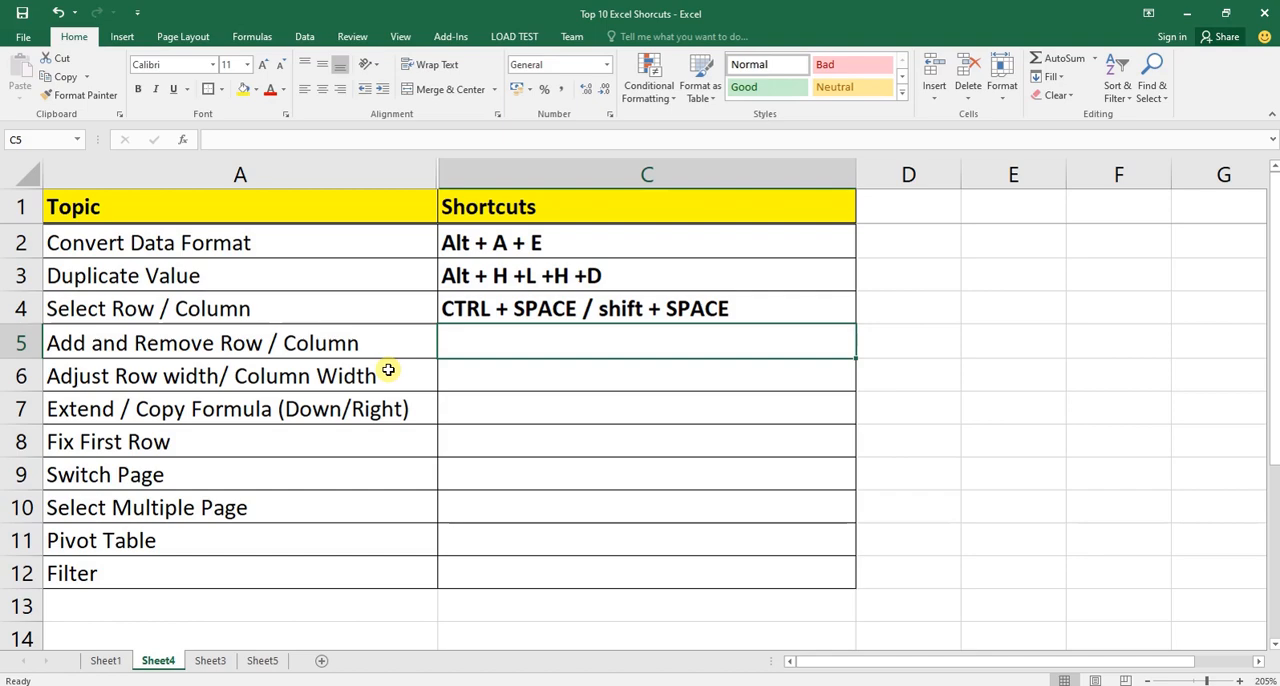
pyautogui.write('CTRL + SPACE + + / CTRL + SPACE + -')
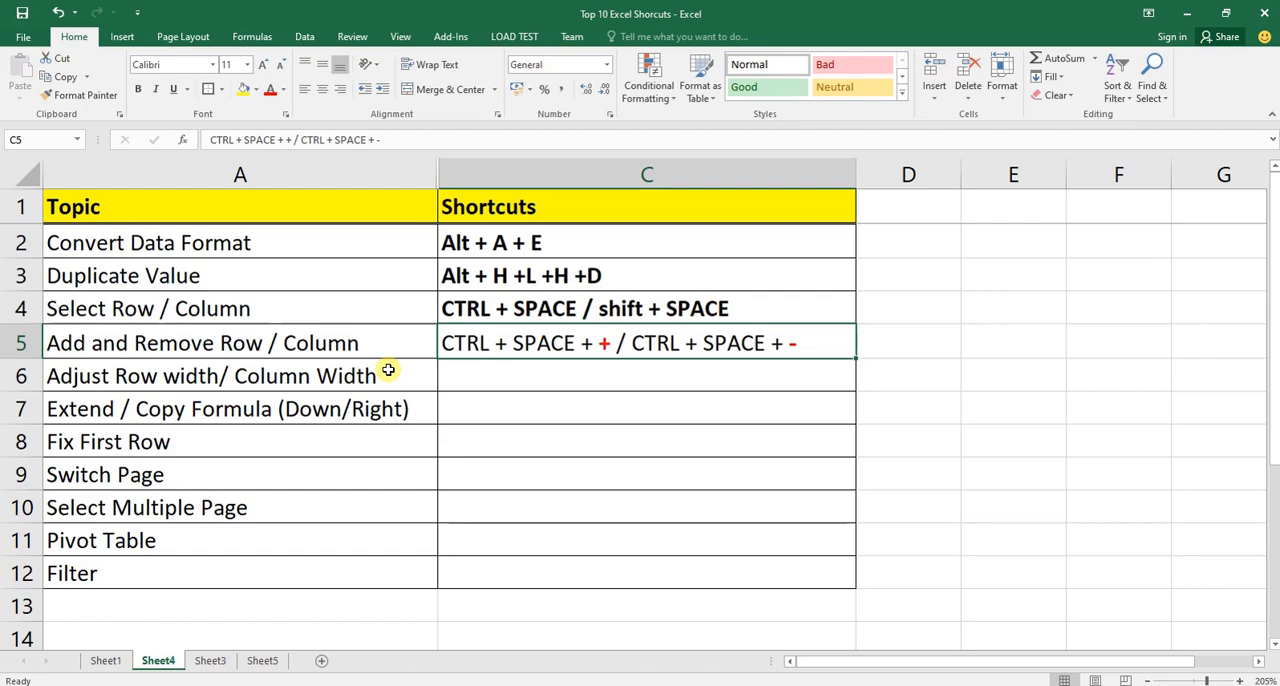
pyautogui.hotkey('ctrl', 'b')
pyautogui.press('Down')
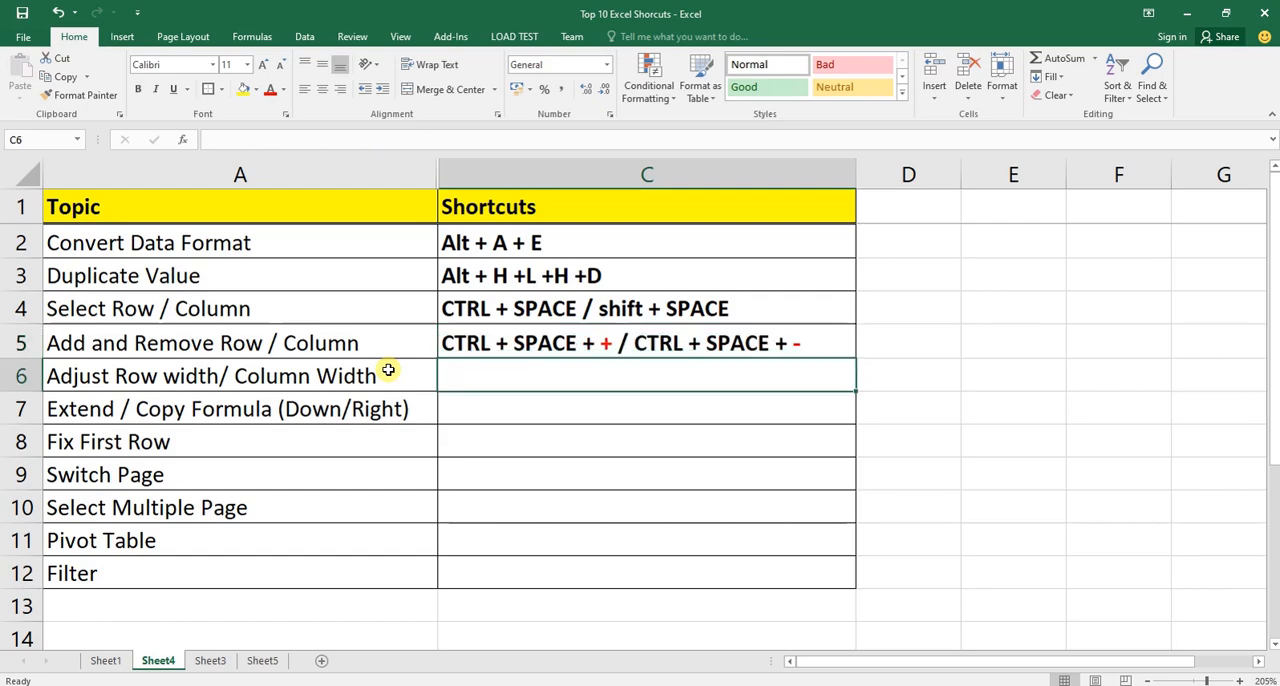
# Return to Sheet3 and widen the Hindi, Math and Eng columns by different amounts, making Eng the widest.
pyautogui.click(388, 370)
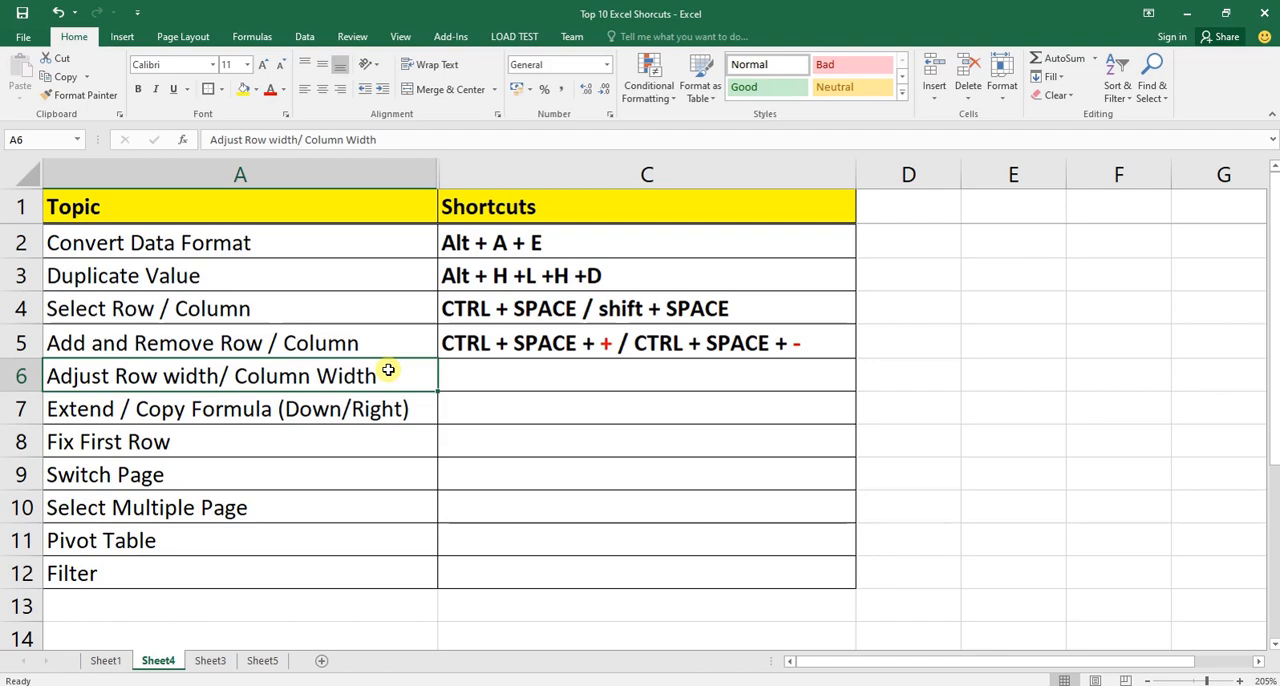
pyautogui.hotkey('ctrl', 'pagedown')
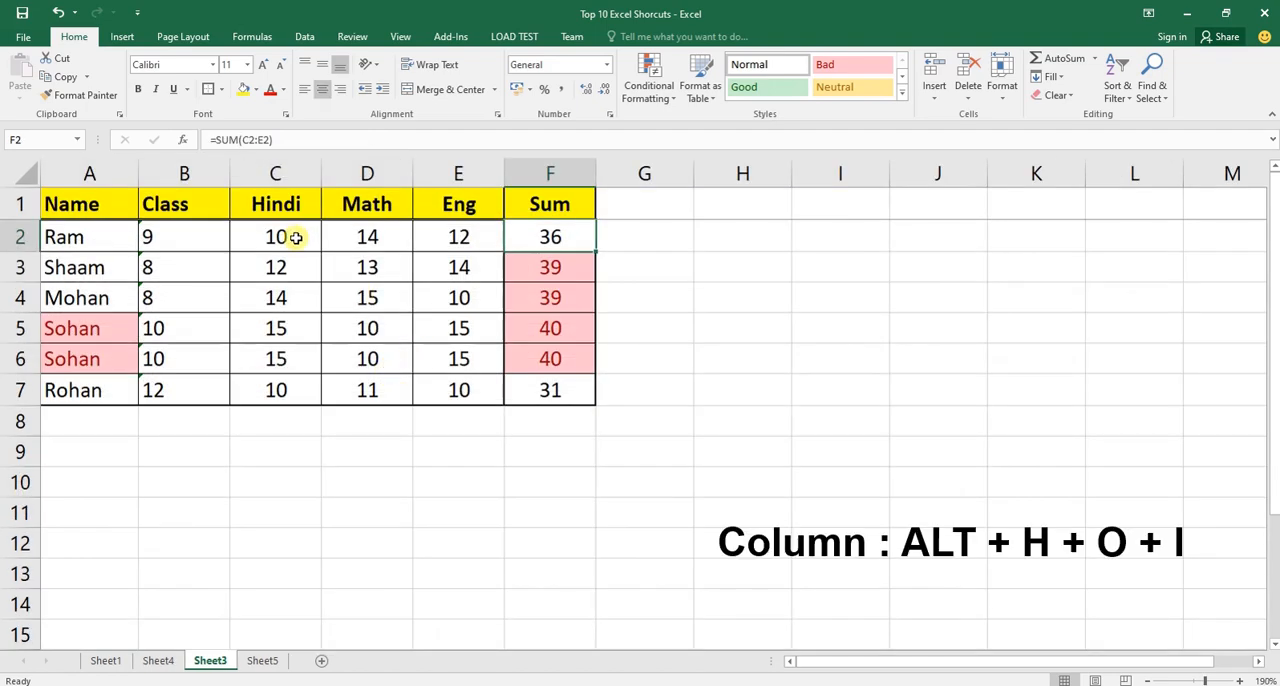
pyautogui.moveTo(324, 174); pyautogui.dragTo(444, 174)
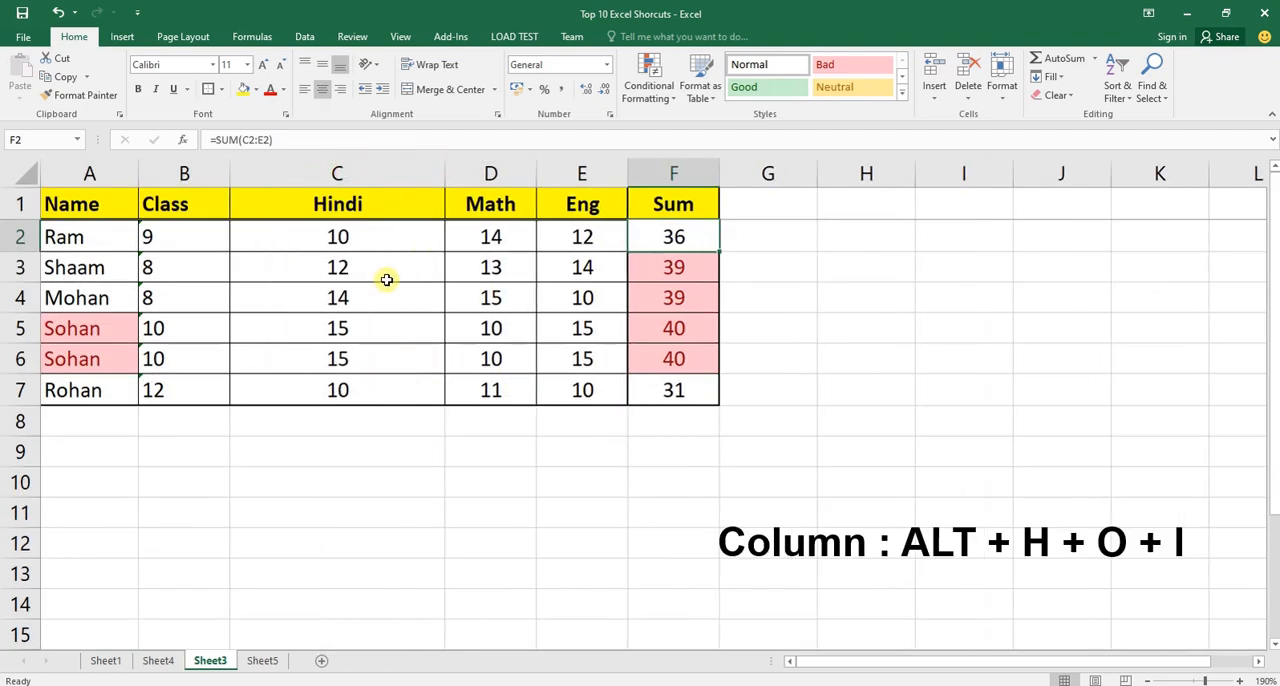
pyautogui.moveTo(536, 169); pyautogui.dragTo(603, 172)
pyautogui.moveTo(695, 166); pyautogui.dragTo(914, 171)
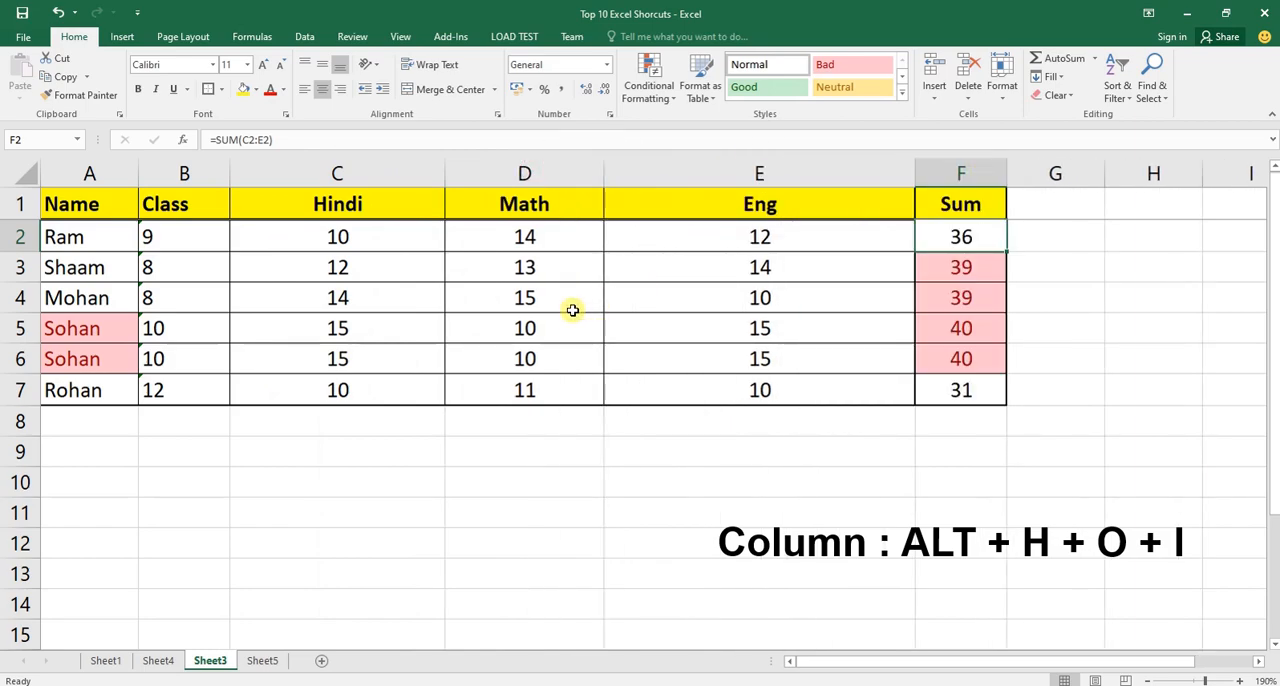
# Manually narrow the Hindi column and the Math column so each just fits its header.
pyautogui.press('Up')
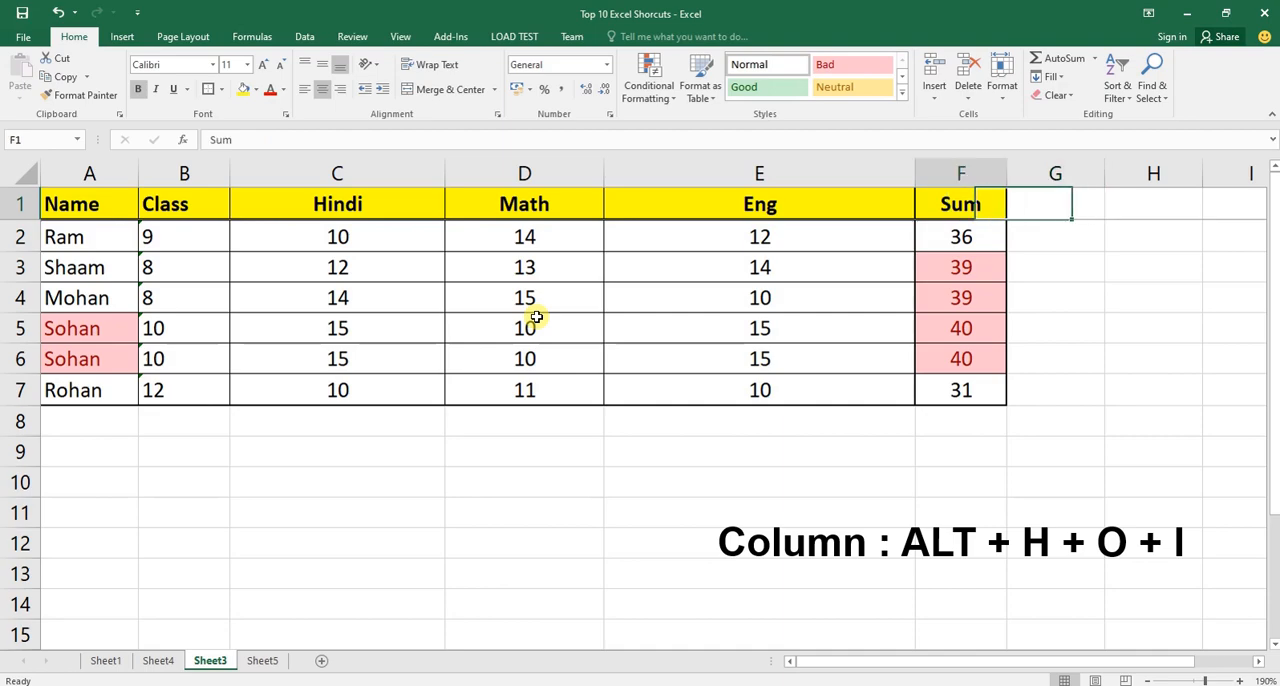
pyautogui.press('Left')
pyautogui.press('Left')
pyautogui.press('Left')
pyautogui.press('Left')
pyautogui.press('Right')
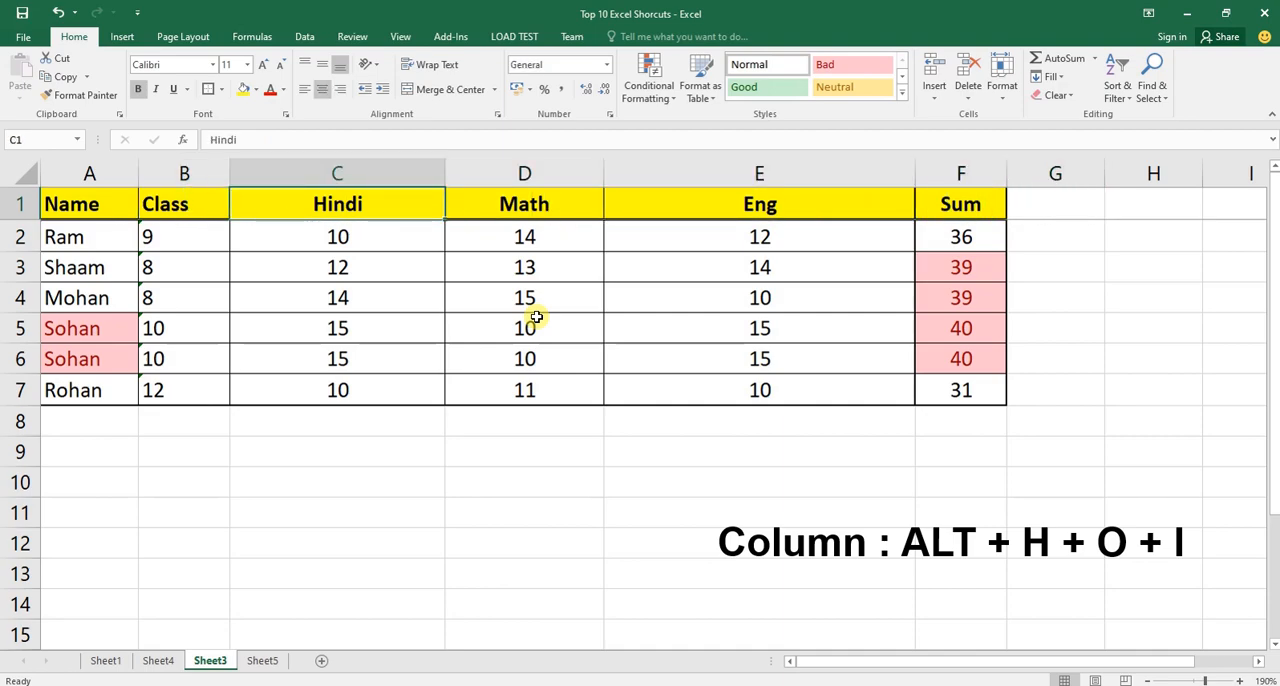
pyautogui.moveTo(444, 164); pyautogui.dragTo(299, 164)
pyautogui.click(299, 166)
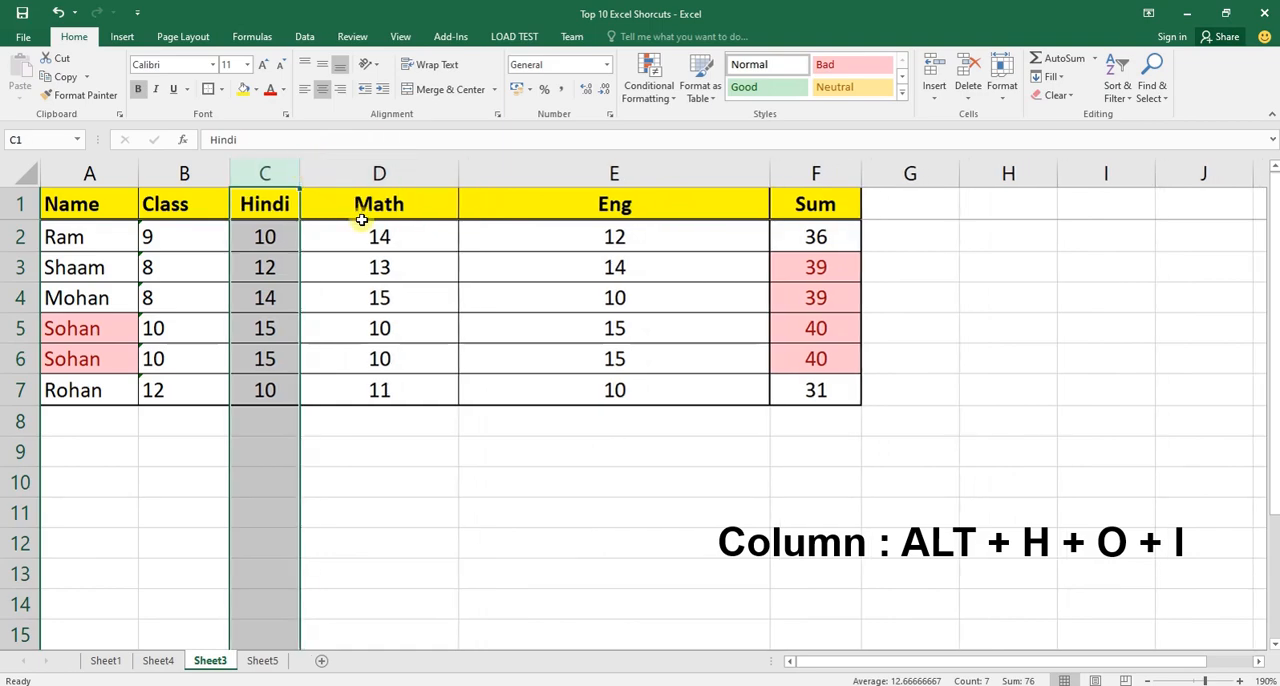
pyautogui.click(385, 204)
pyautogui.moveTo(458, 164); pyautogui.dragTo(369, 162)
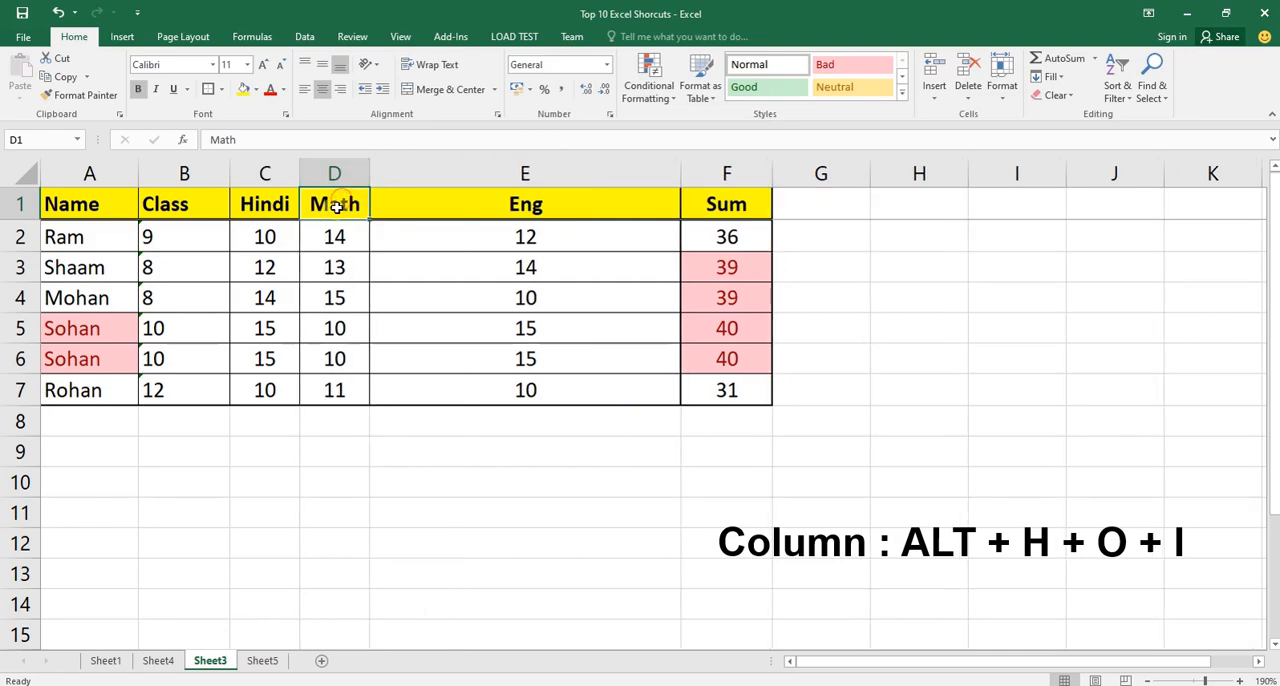
# Widen the Math column slightly, try auto-fitting it, and undo the manual resizing of that column.
pyautogui.moveTo(368, 174)
pyautogui.mouseDown()
pyautogui.moveTo(371, 163)
pyautogui.moveTo(380, 194)
pyautogui.moveTo(369, 166)
pyautogui.moveTo(391, 170)
pyautogui.mouseUp()
pyautogui.click(392, 166)
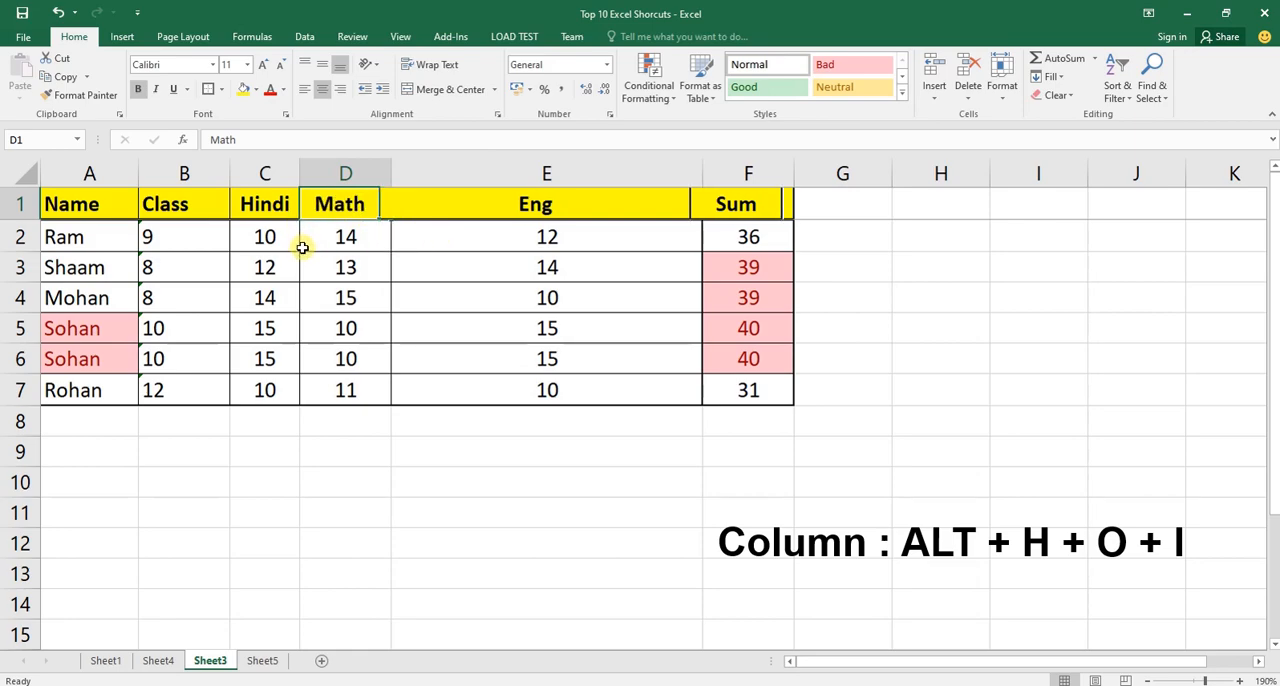
pyautogui.hotkey('alt', 'h')
pyautogui.press('o')
pyautogui.press('i')
pyautogui.hotkey('ctrl', 'z')
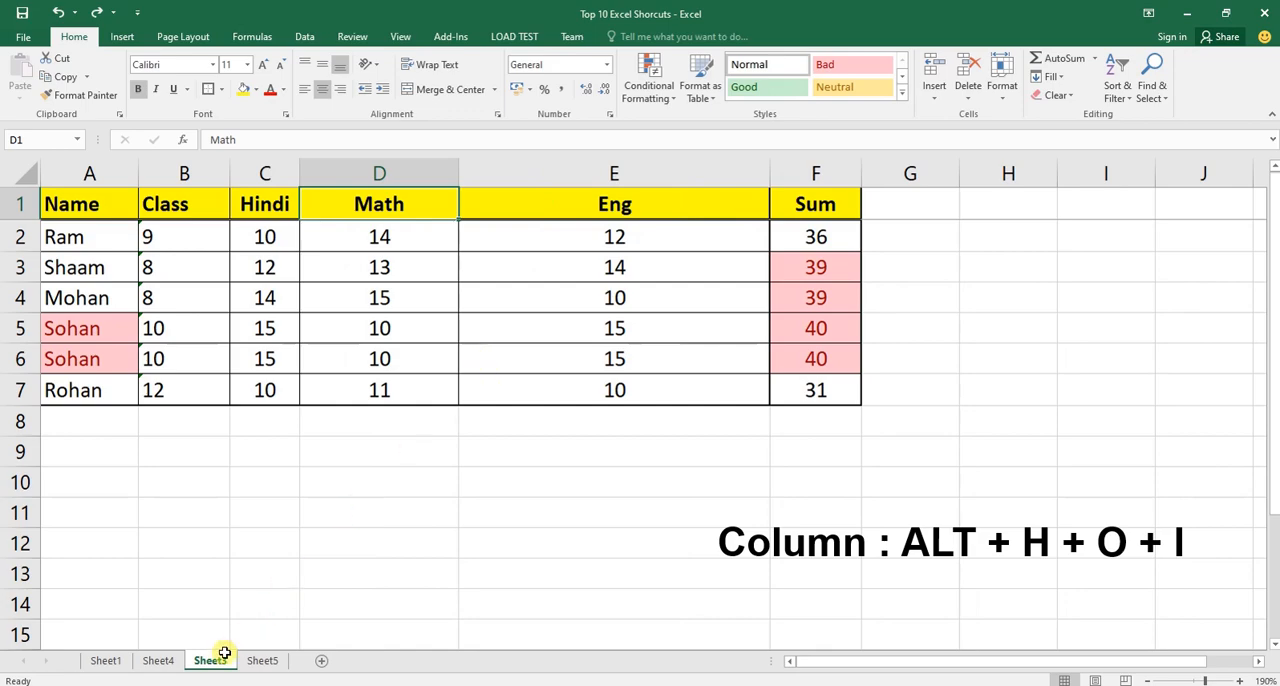
# On Sheet4, paste "ALT + H + O + A / ALT + H + O + I" into C6 as the Adjust Row width/ Column Width shortcut.
pyautogui.click(158, 660)
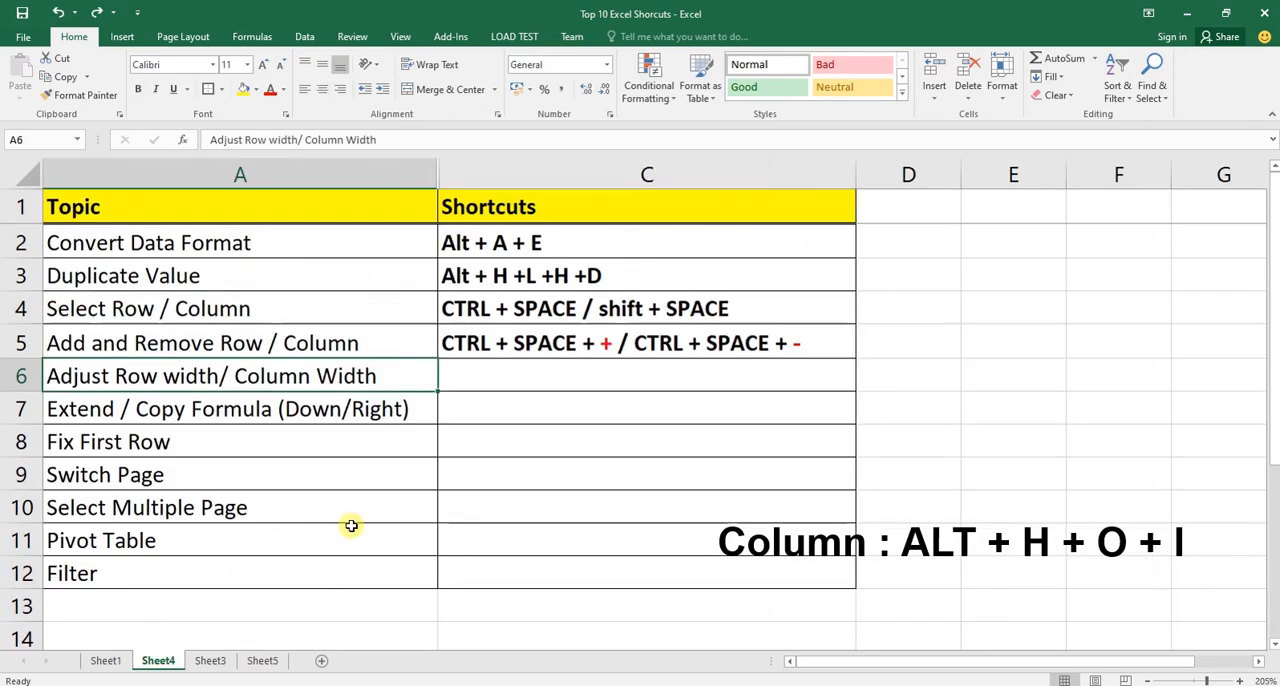
pyautogui.press('Right')
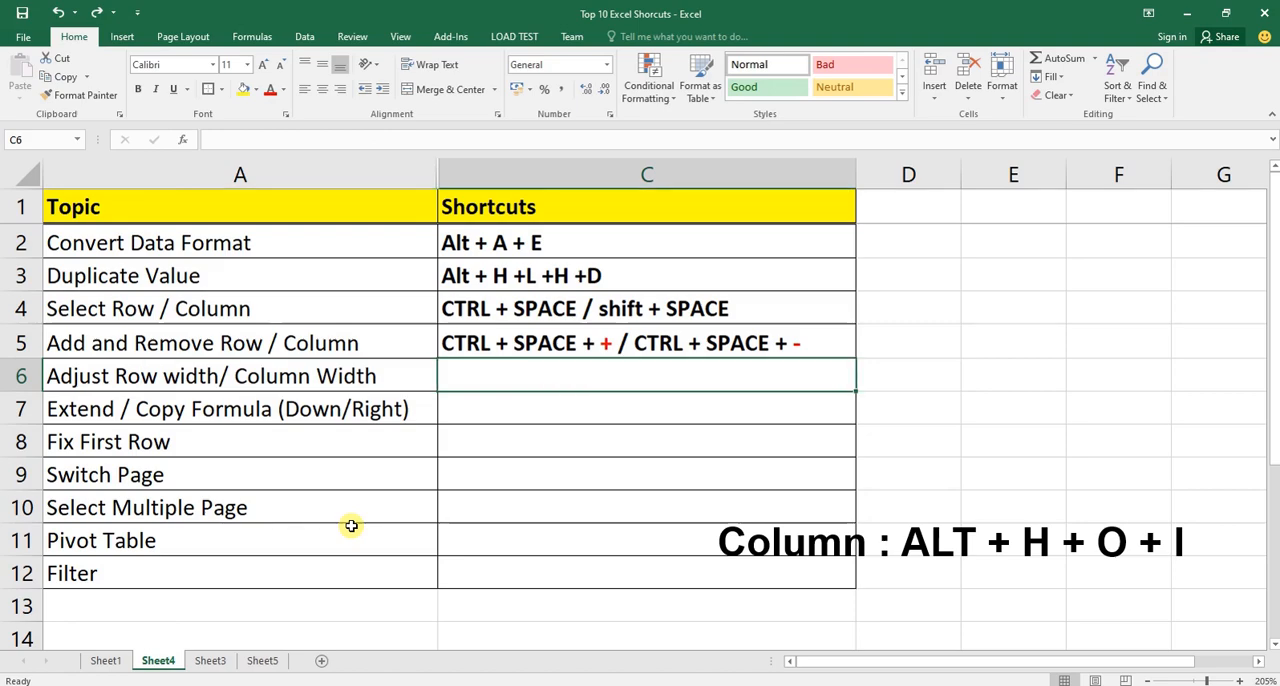
pyautogui.write('ALT + H + O + A / ALT + H + O + I')
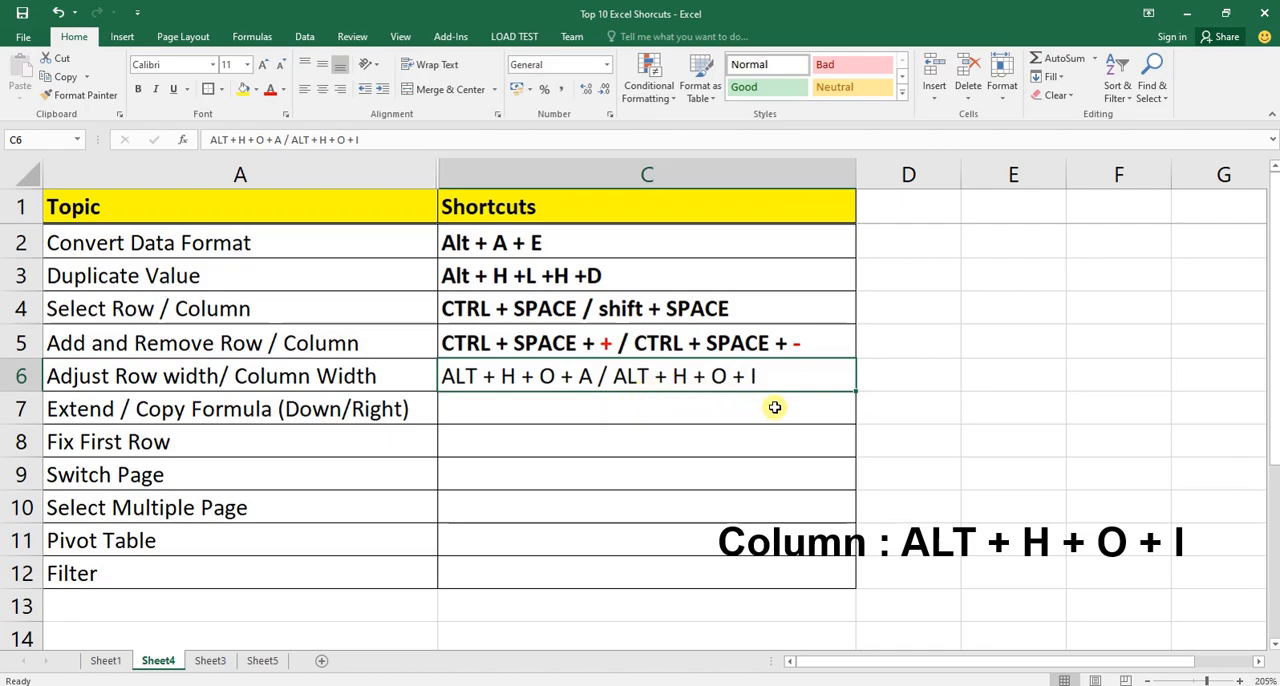
# Return to Sheet3, select the whole Eng column and auto-fit its width to its contents.
pyautogui.hotkey('ctrl', 'pagedown')
pyautogui.press('Left')
pyautogui.press('Left')
pyautogui.press('Down')
pyautogui.press('Right')
pyautogui.press('Down')
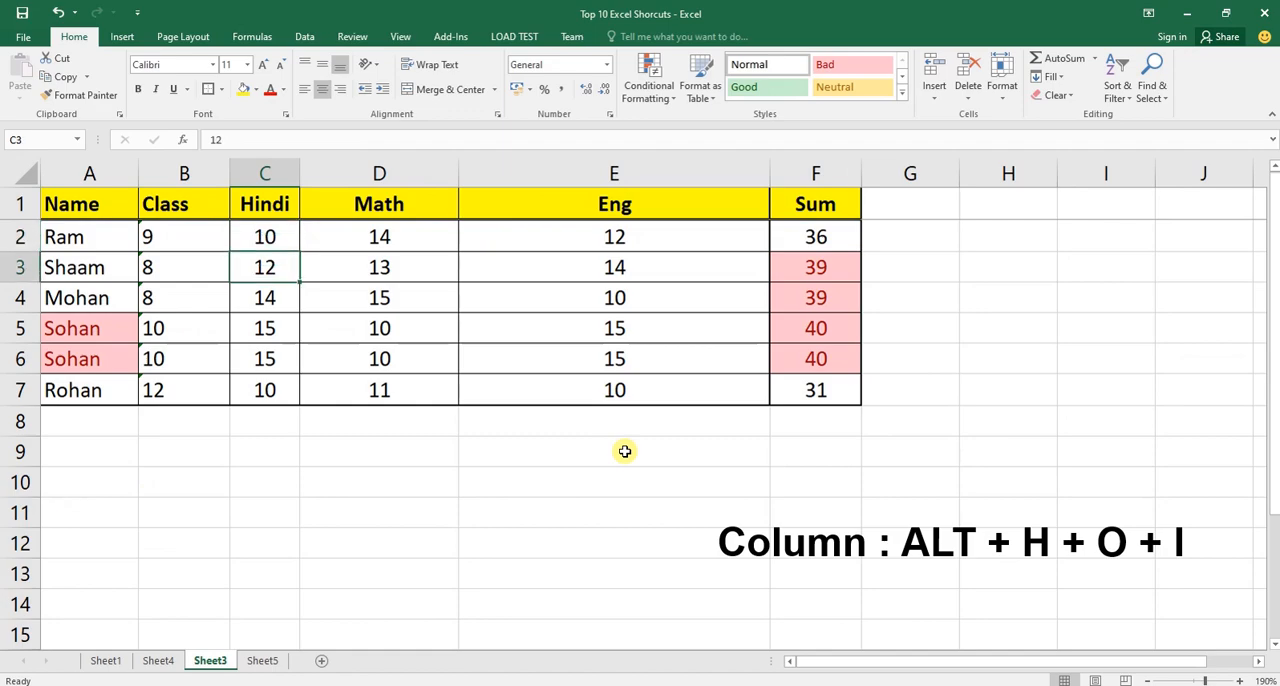
pyautogui.press('Right')
pyautogui.press('Right')
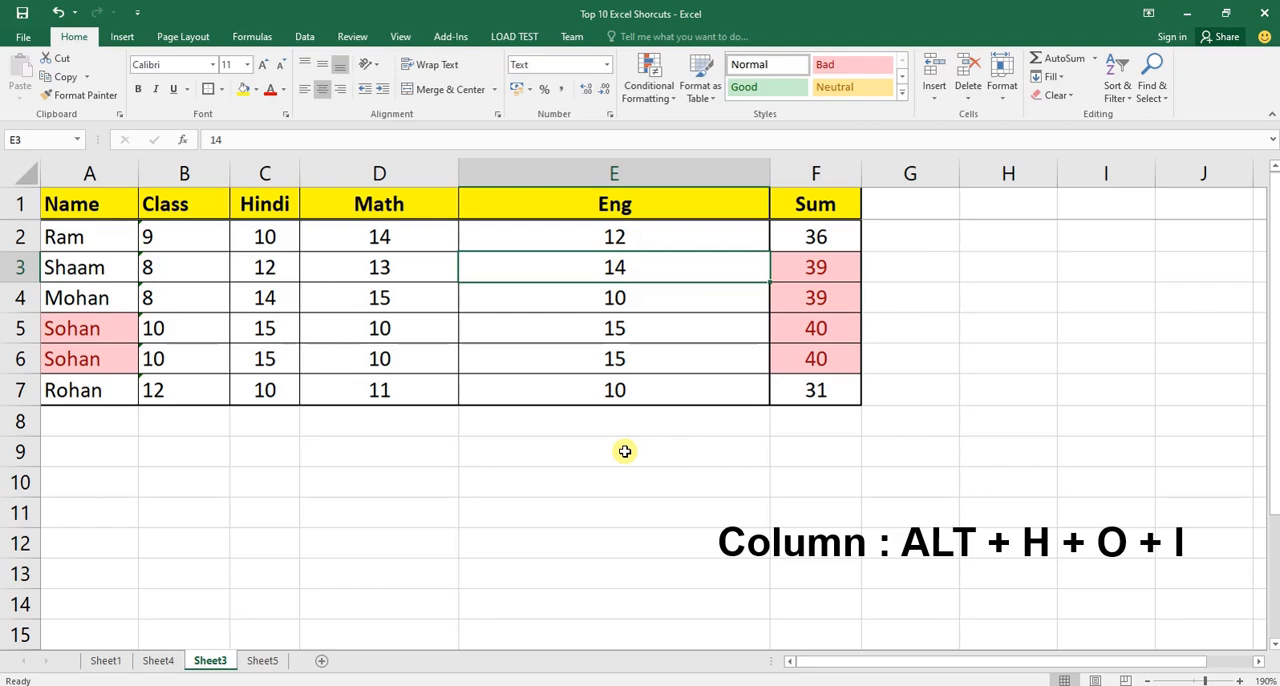
pyautogui.hotkey('ctrl', 'space')
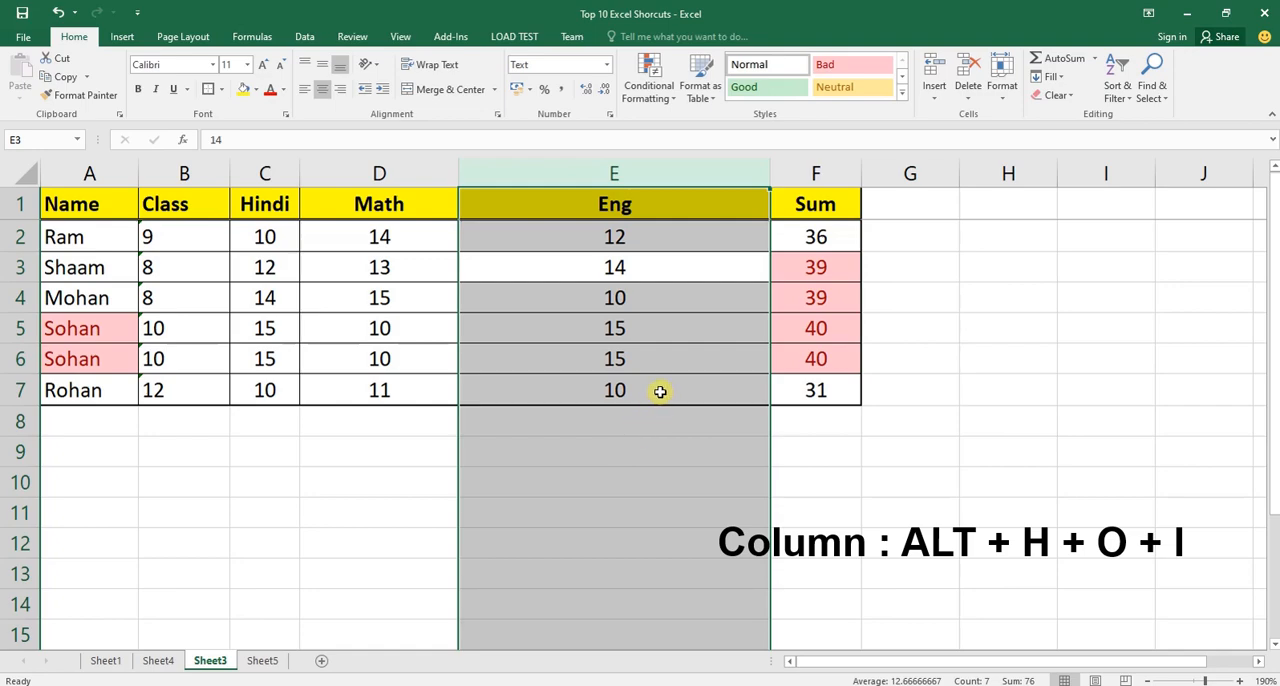
pyautogui.press('alt')
pyautogui.press('h')
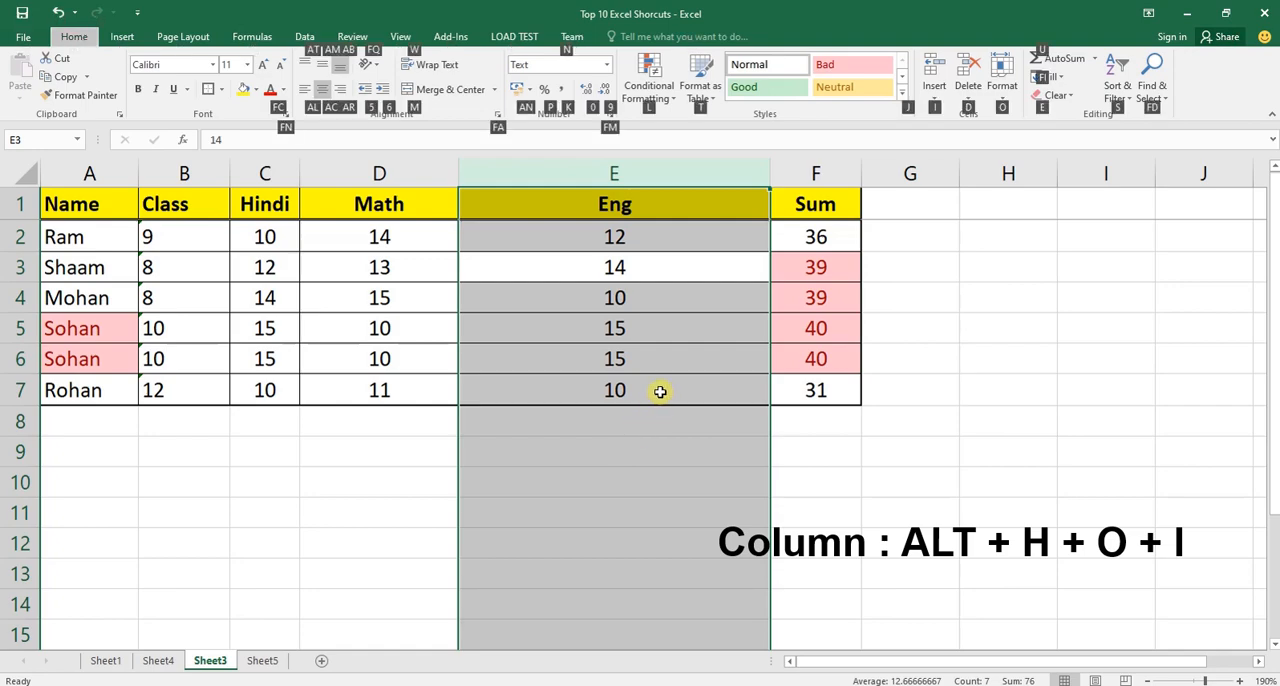
pyautogui.press('o')
pyautogui.press('i')
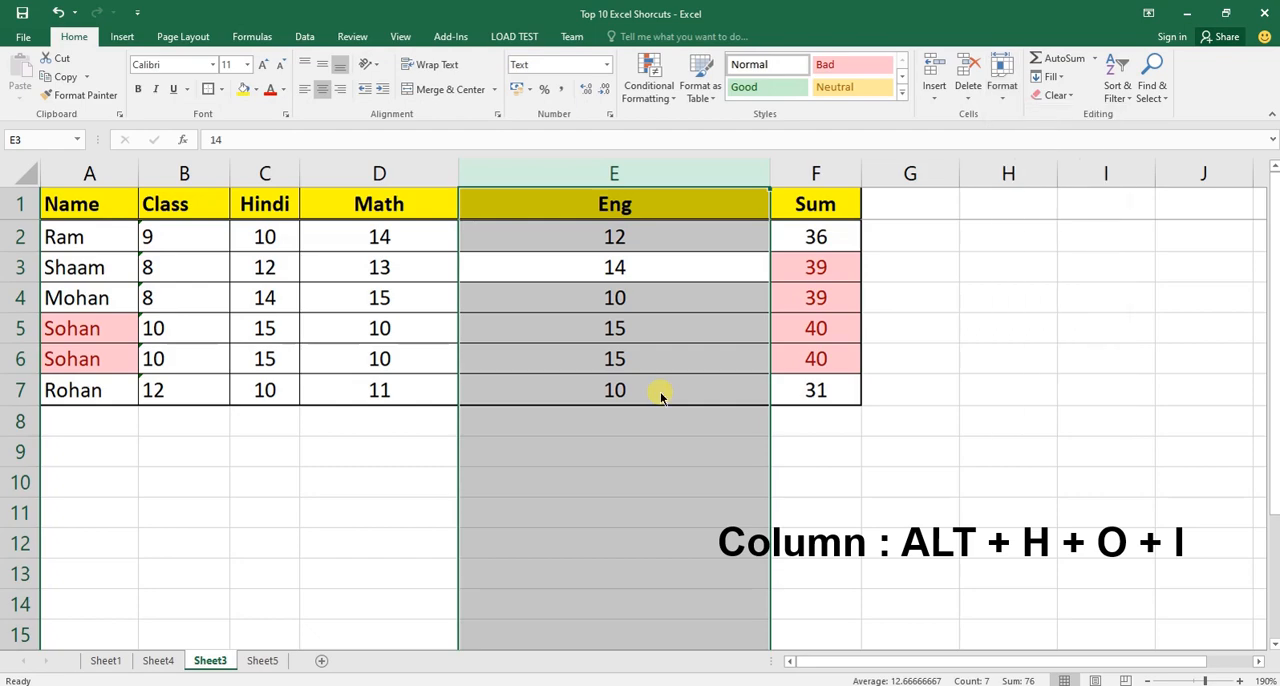
pyautogui.press('Up')
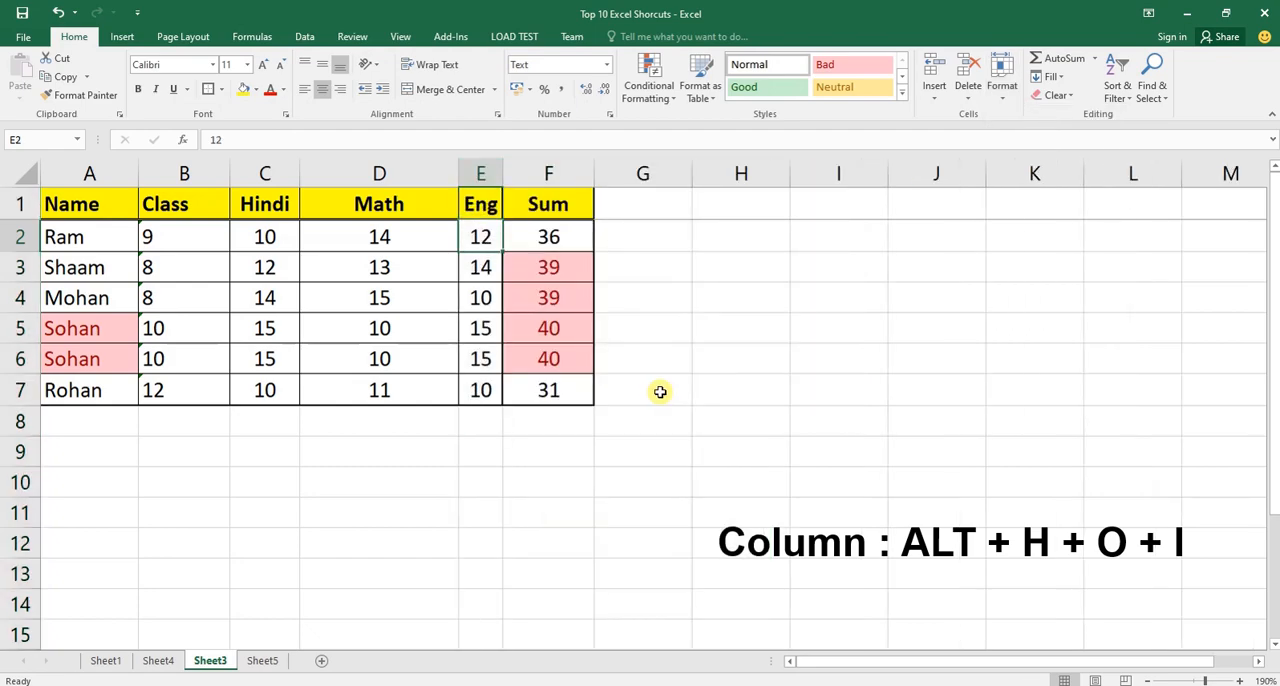
# Highlight the Eng header, its cells E1:E7 and the entire column E to check what the width fits.
pyautogui.click(480, 206)
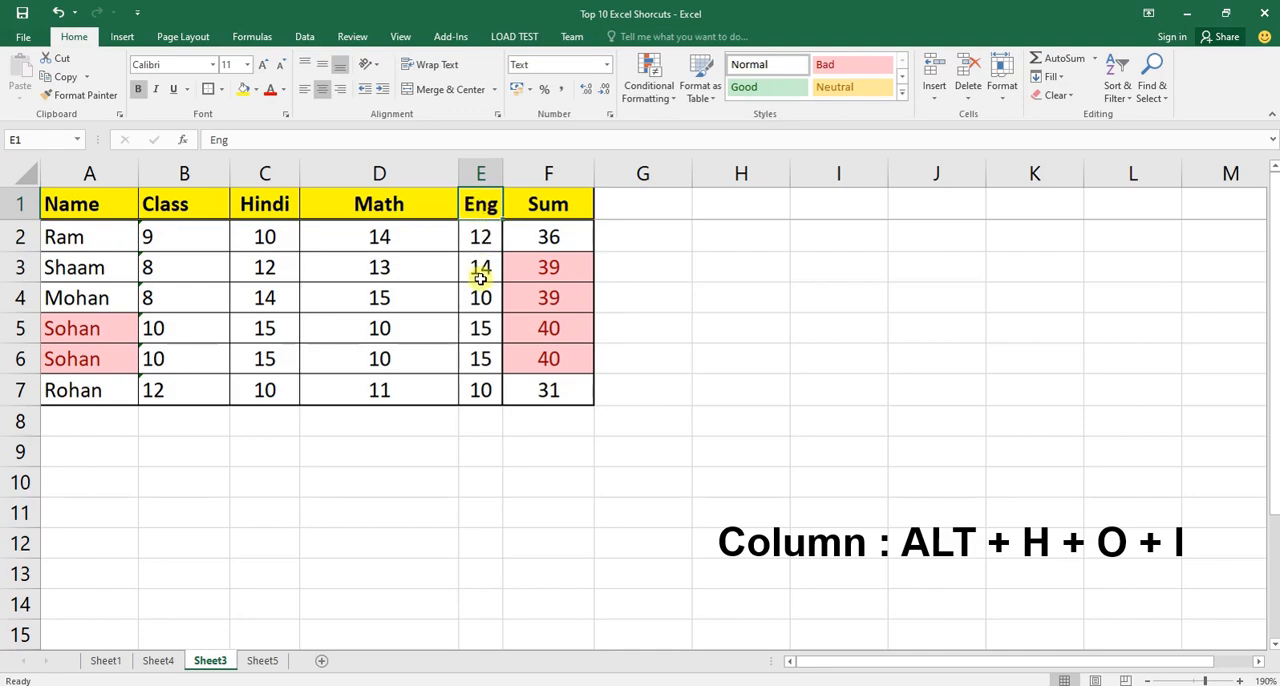
pyautogui.moveTo(480, 390); pyautogui.dragTo(491, 206)
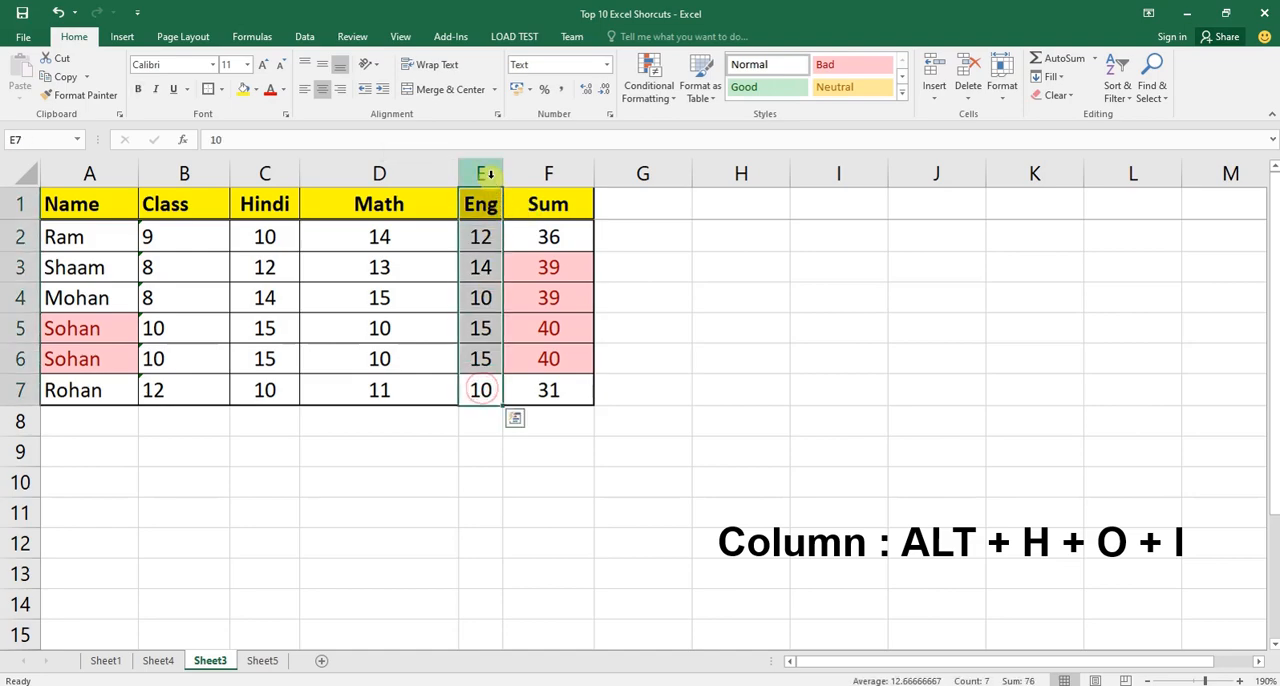
pyautogui.click(493, 176)
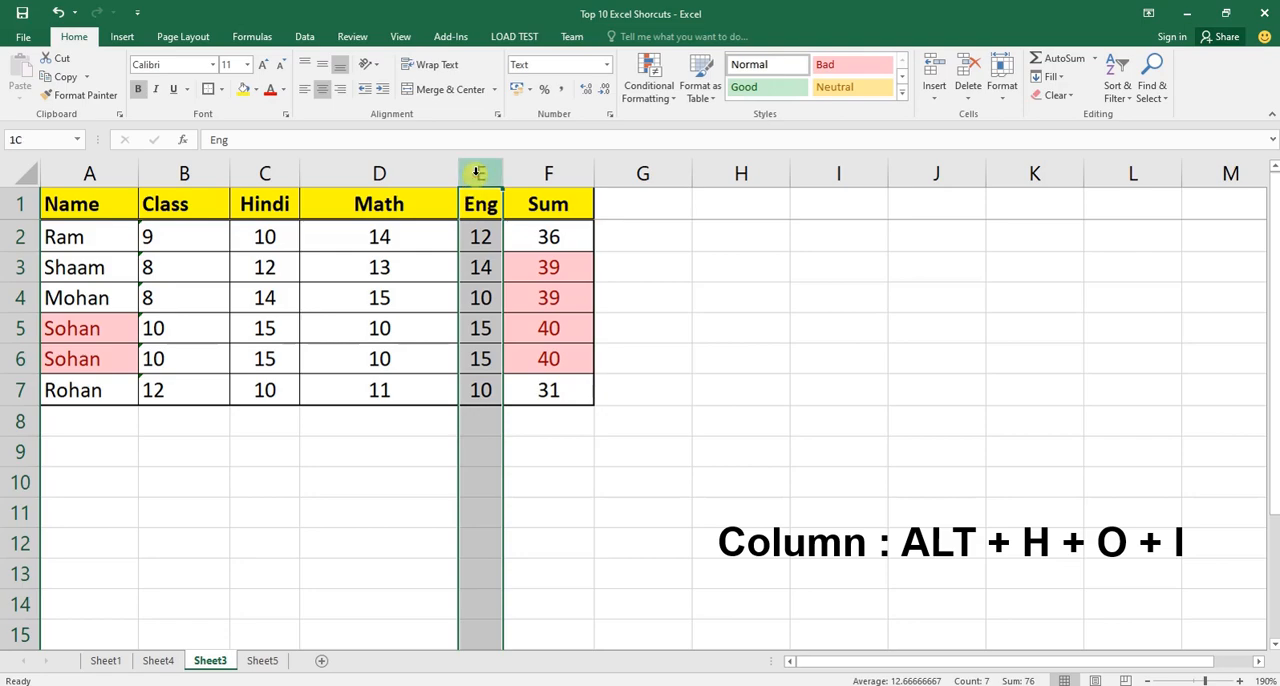
# Enter "English" in cell E9 as a longer entry below the Eng marks.
pyautogui.click(478, 447)
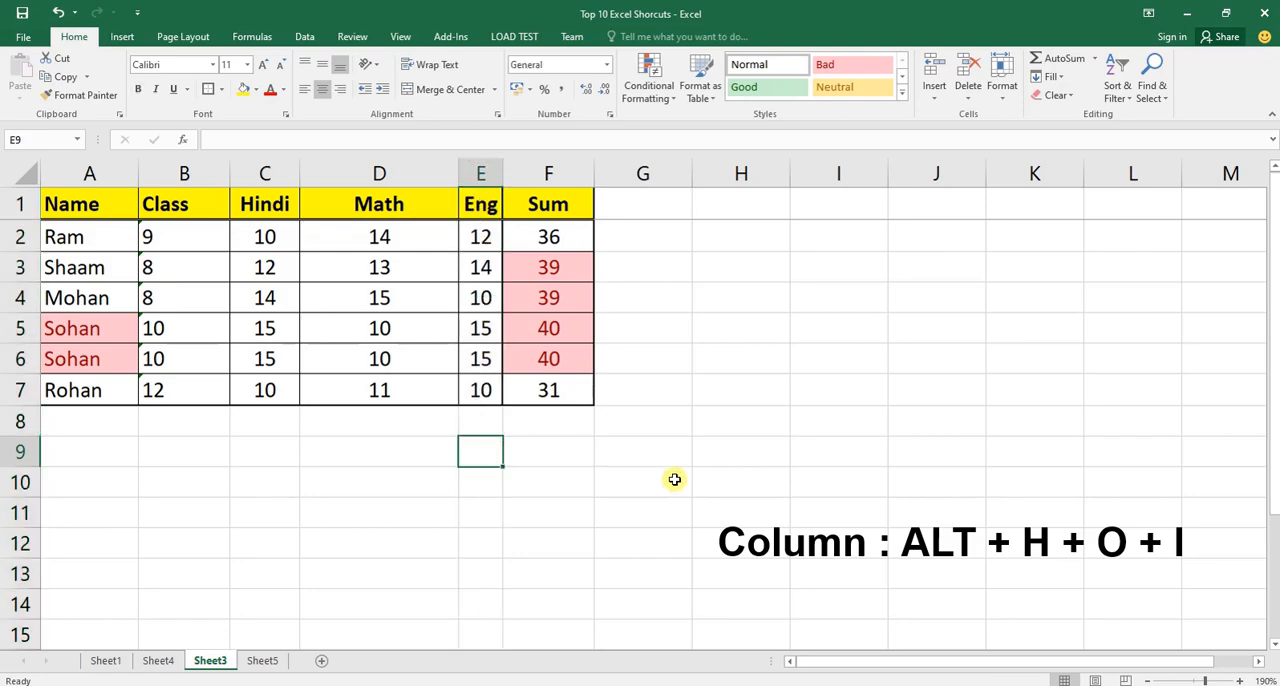
pyautogui.write('En')
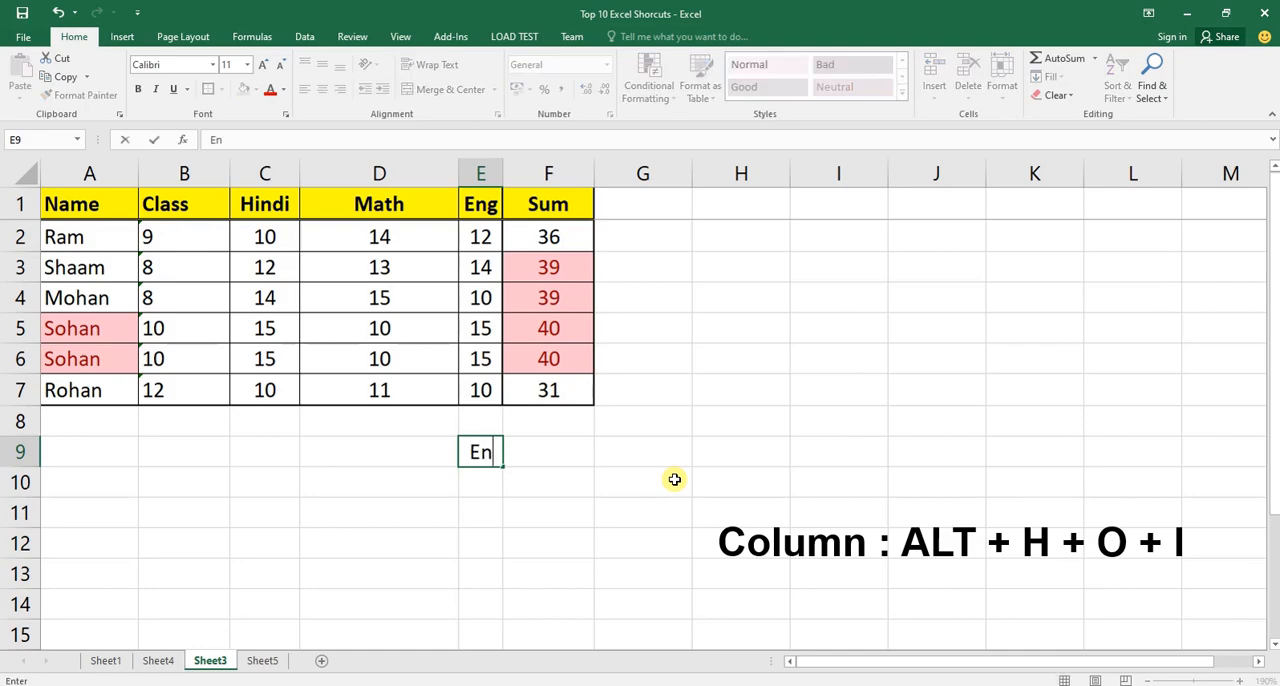
pyautogui.write('glish')
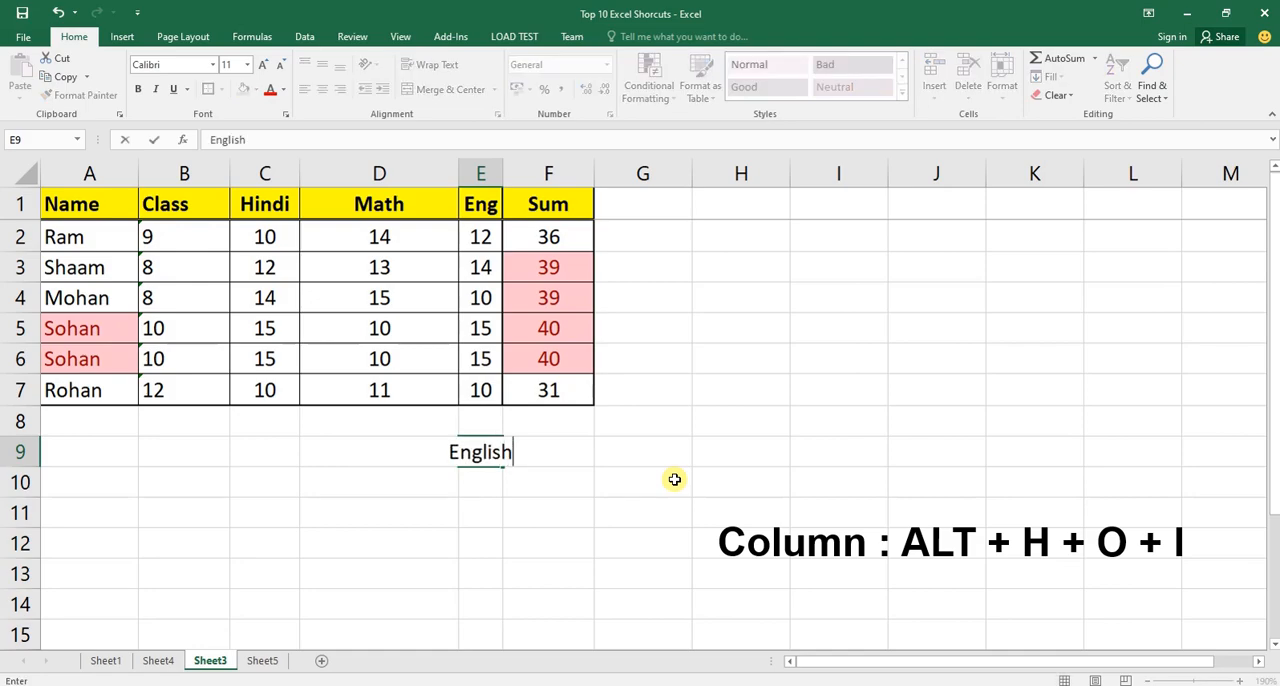
pyautogui.press('Return')
pyautogui.press('Up')
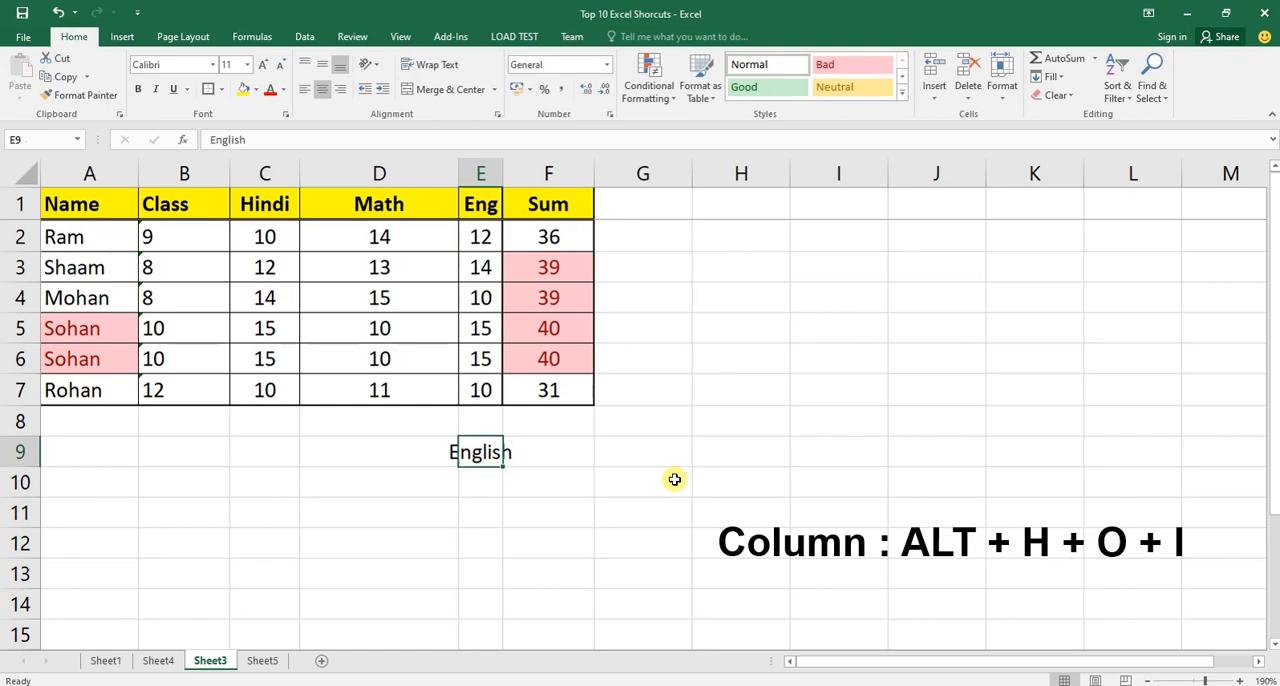
# Select the whole of column E and auto-fit its width to the "English" entry.
pyautogui.hotkey('ctrl', 'space')
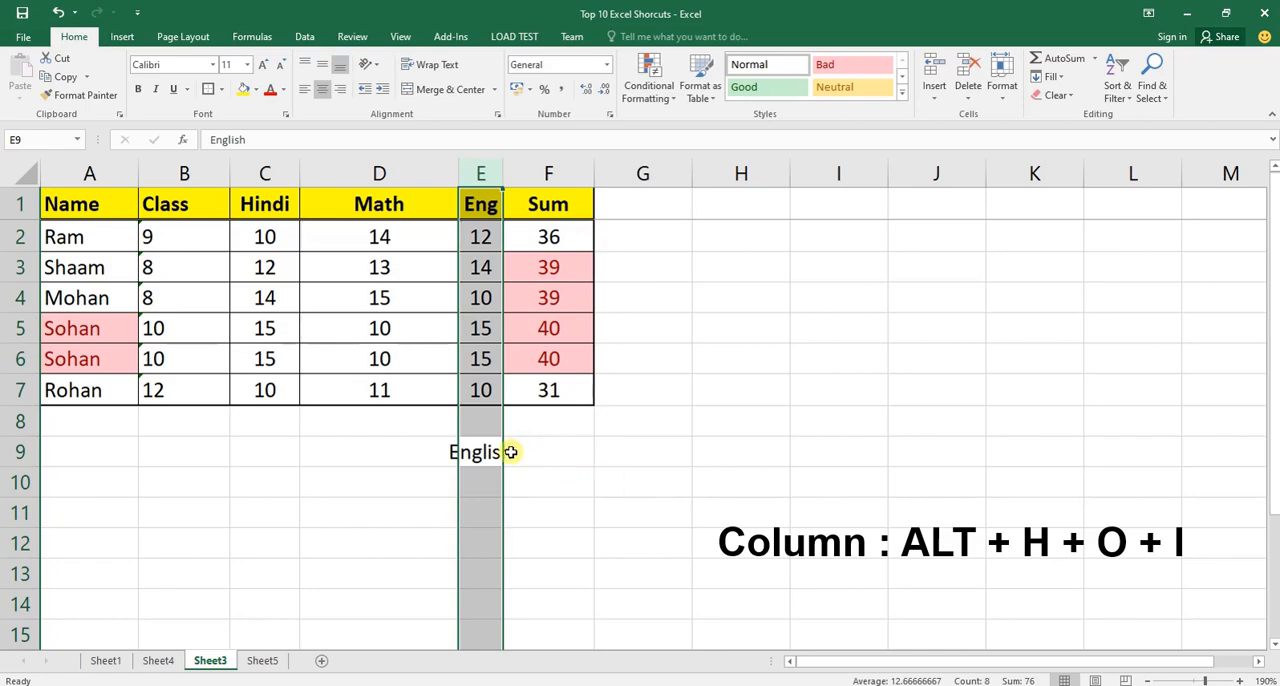
pyautogui.press('alt')
pyautogui.press('h')
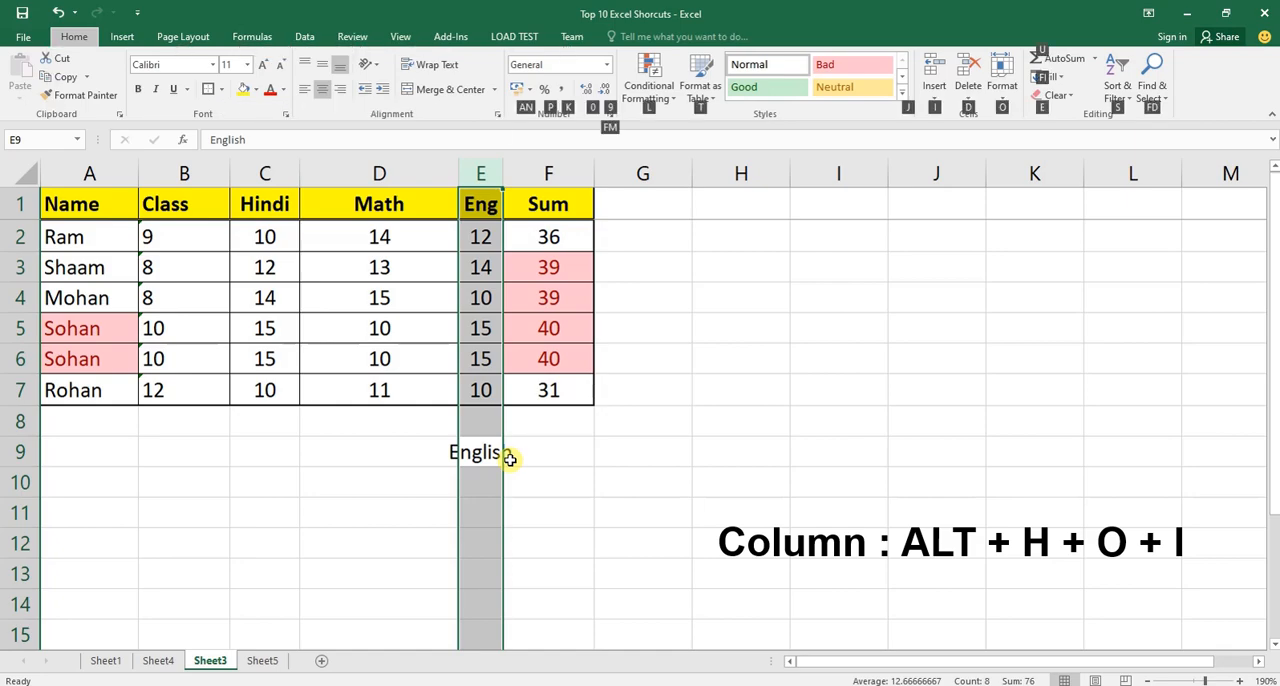
pyautogui.press('o')
pyautogui.press('i')
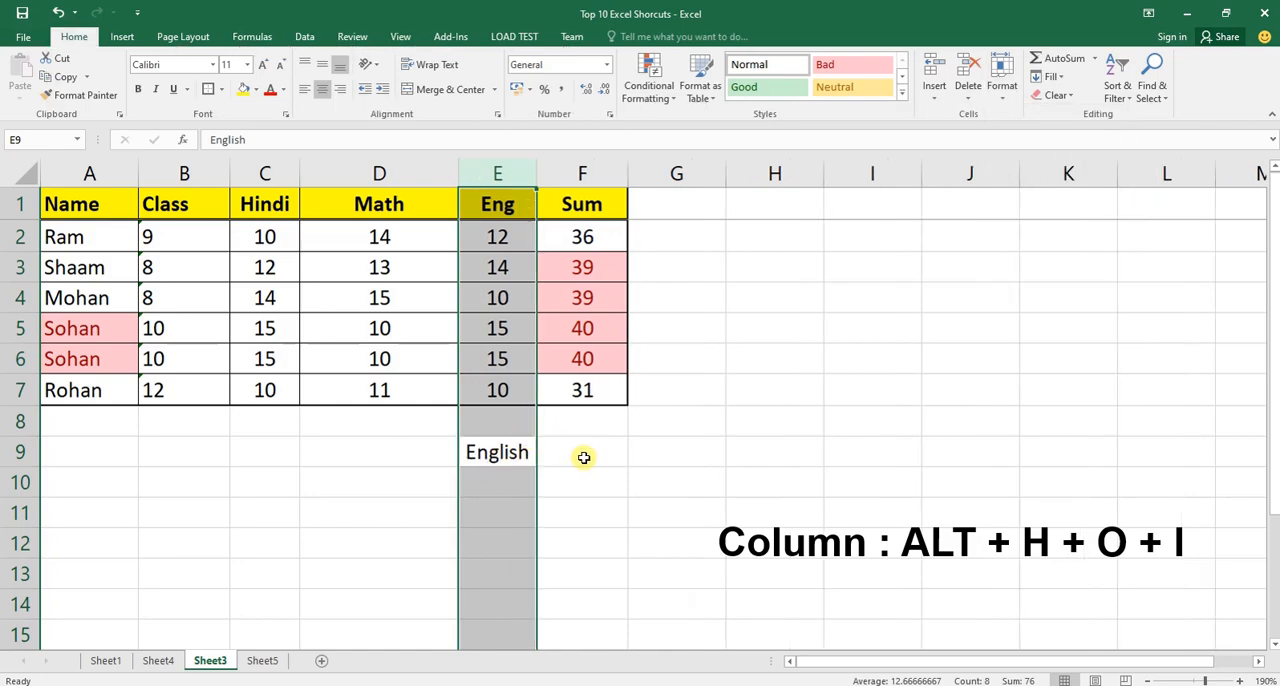
# Delete "English" from cell E9 and return to the table's header row.
pyautogui.click(522, 455)
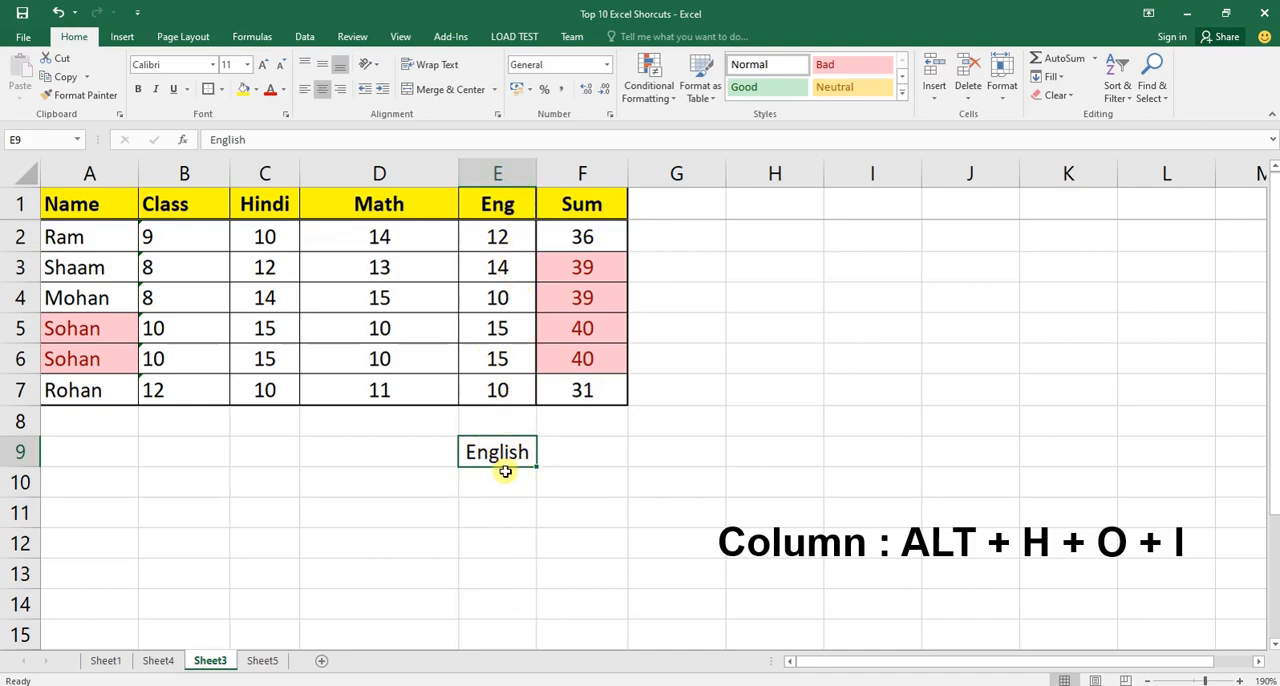
pyautogui.press('Delete')
pyautogui.hotkey('ctrl', 'Down')
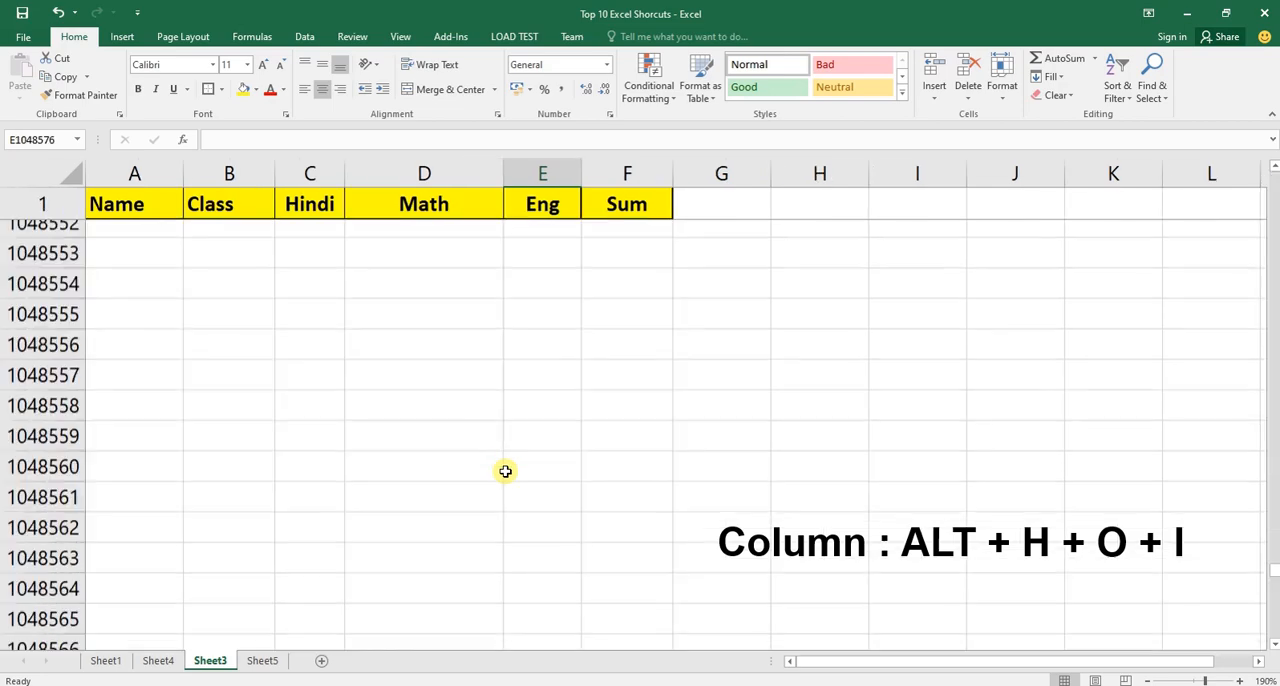
pyautogui.hotkey('ctrl', 'Up')
pyautogui.hotkey('ctrl', 'Up')
pyautogui.scroll(2, 505, 471)
pyautogui.press('Left')
pyautogui.press('Left')
pyautogui.press('Left')
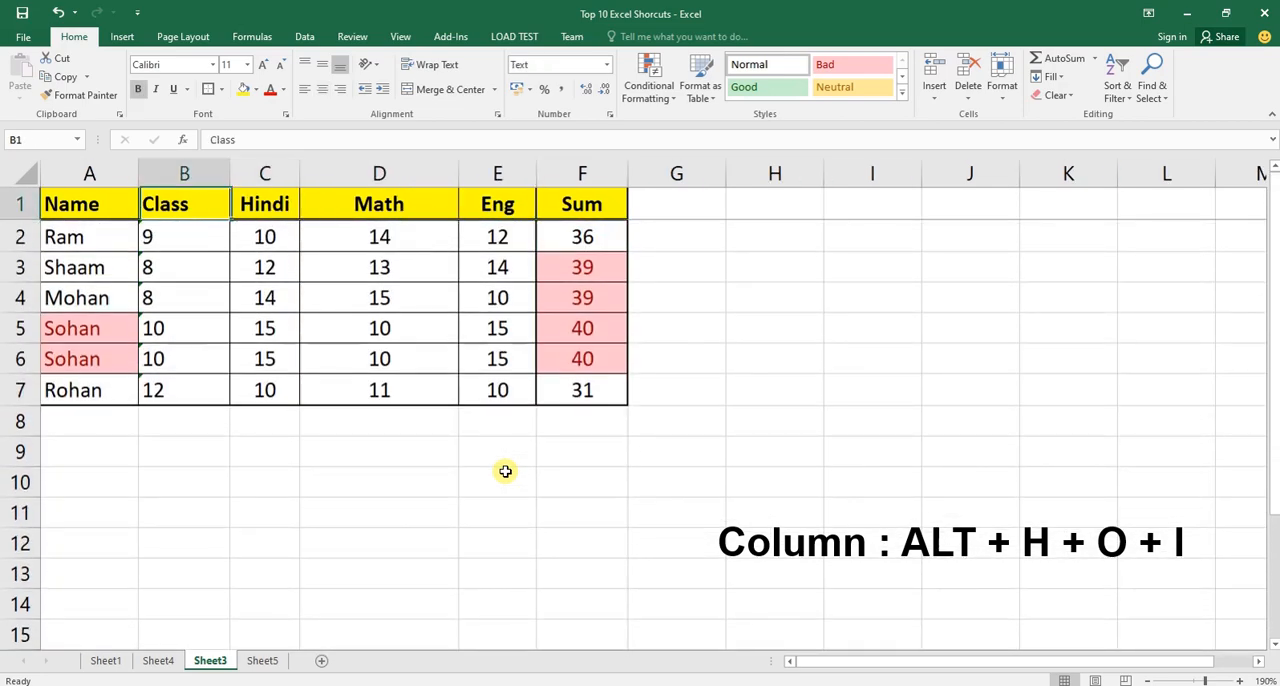
# Select the entire Hindi, Math and Eng columns together and auto-fit all three widths at once.
pyautogui.press('Right')
pyautogui.hotkey('ctrl', 'space')
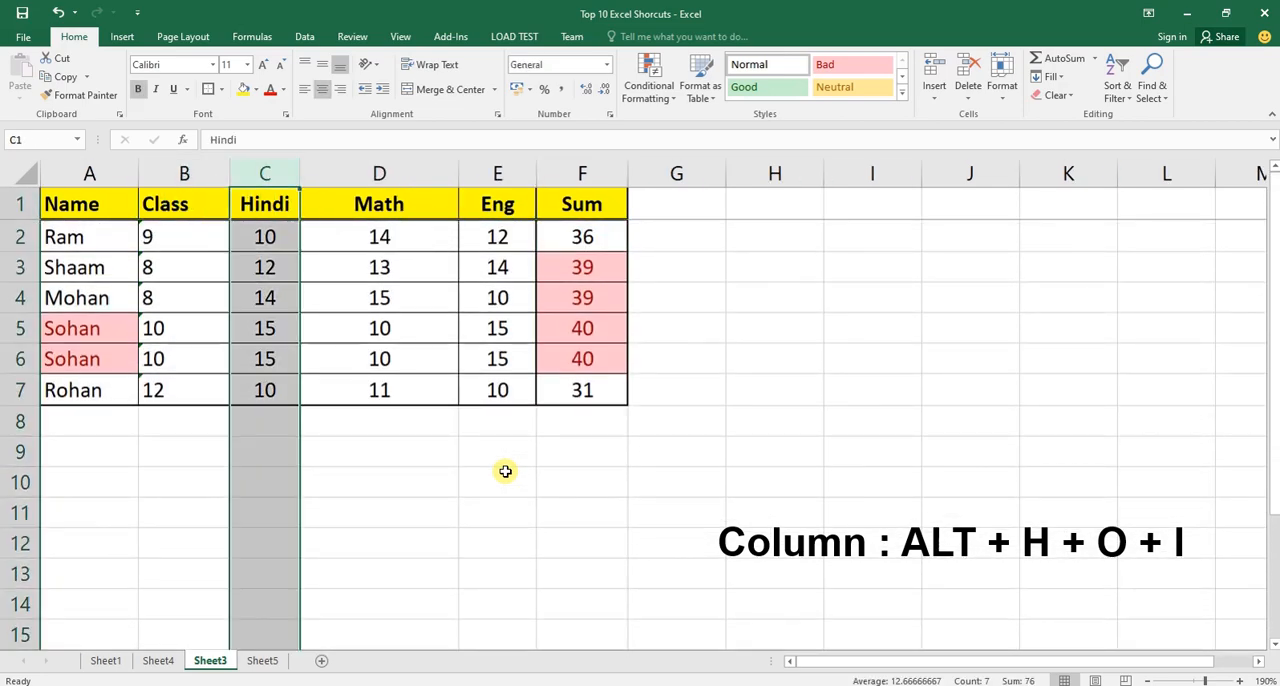
pyautogui.hotkey('shift', 'Right')
pyautogui.hotkey('shift', 'Right')
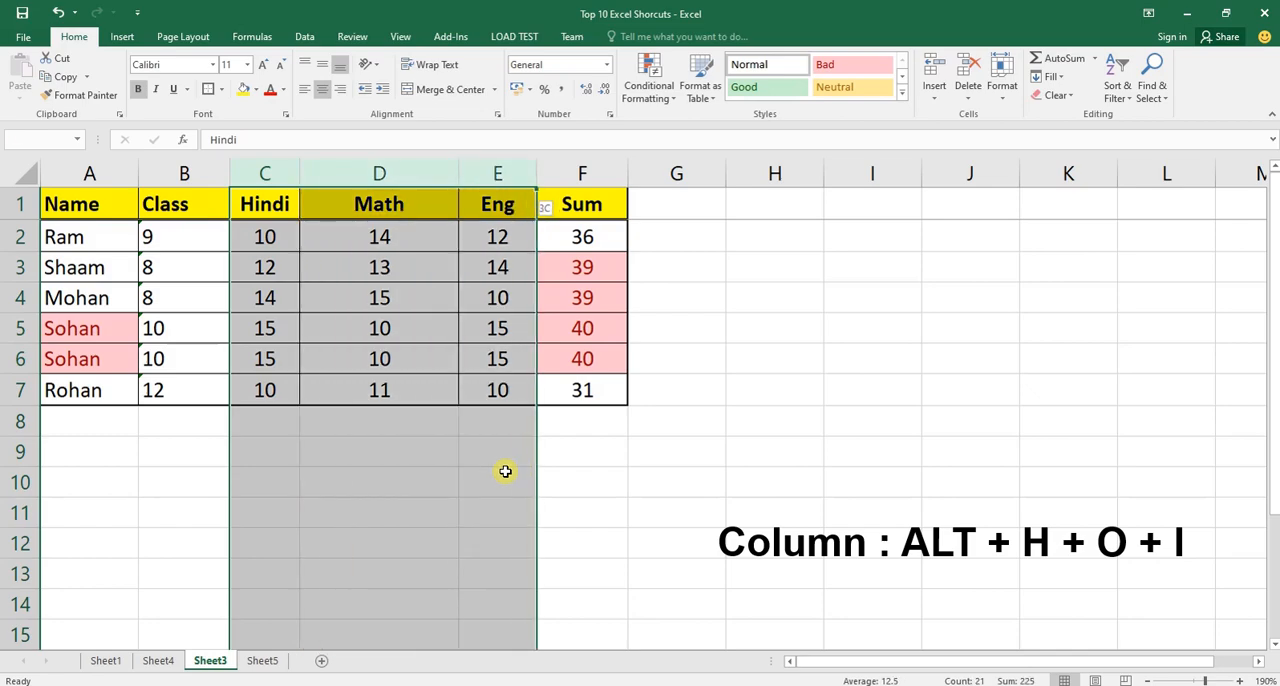
pyautogui.hotkey('shift', 'Right')
pyautogui.hotkey('shift', 'Left')
pyautogui.press('alt')
pyautogui.press('h')
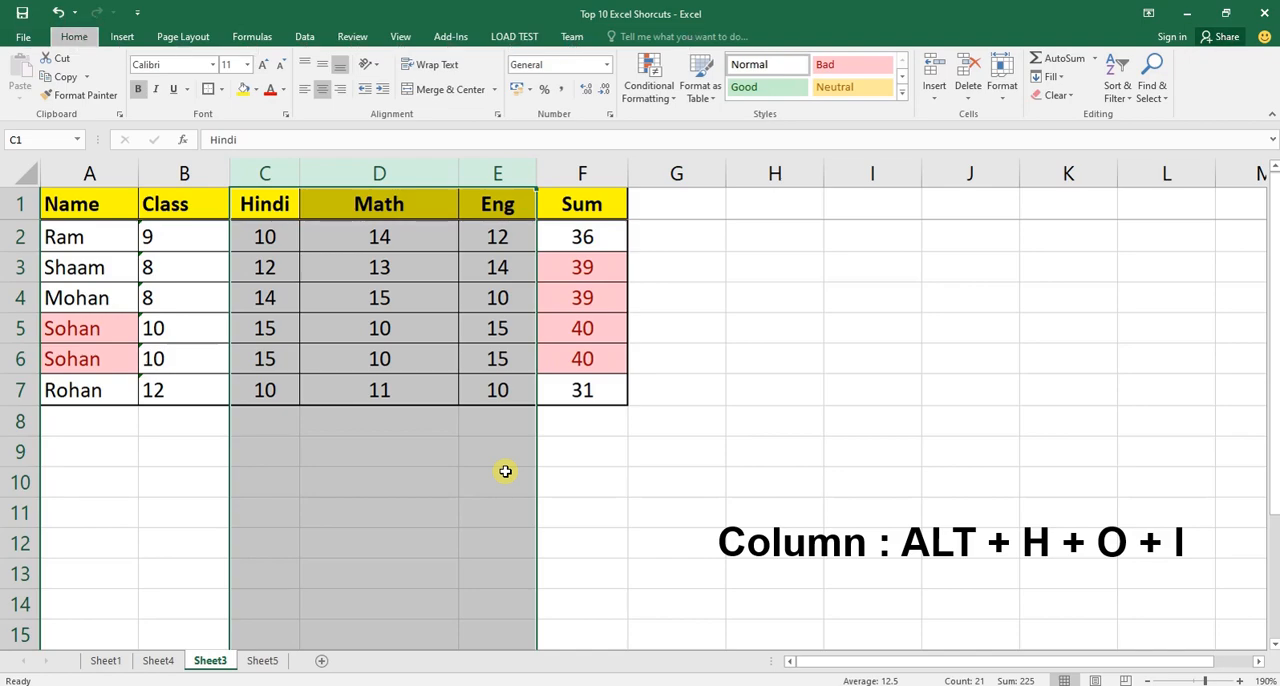
pyautogui.press('o')
pyautogui.press('i')
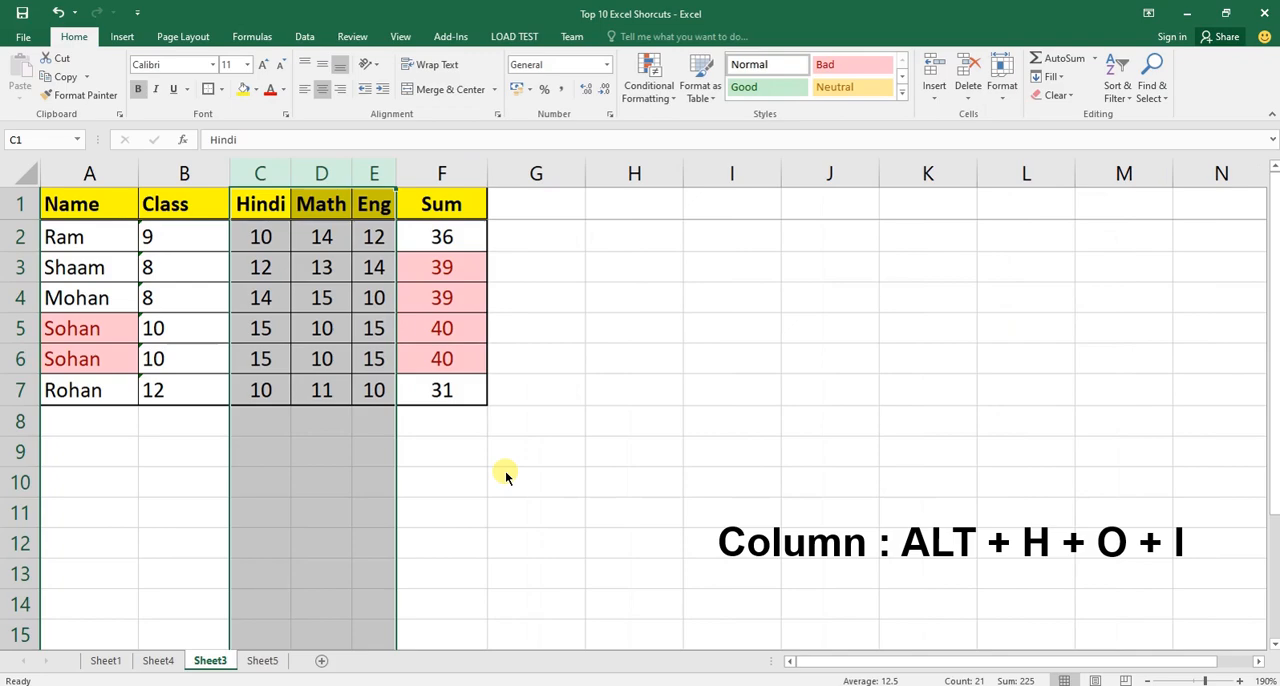
pyautogui.press('Down')
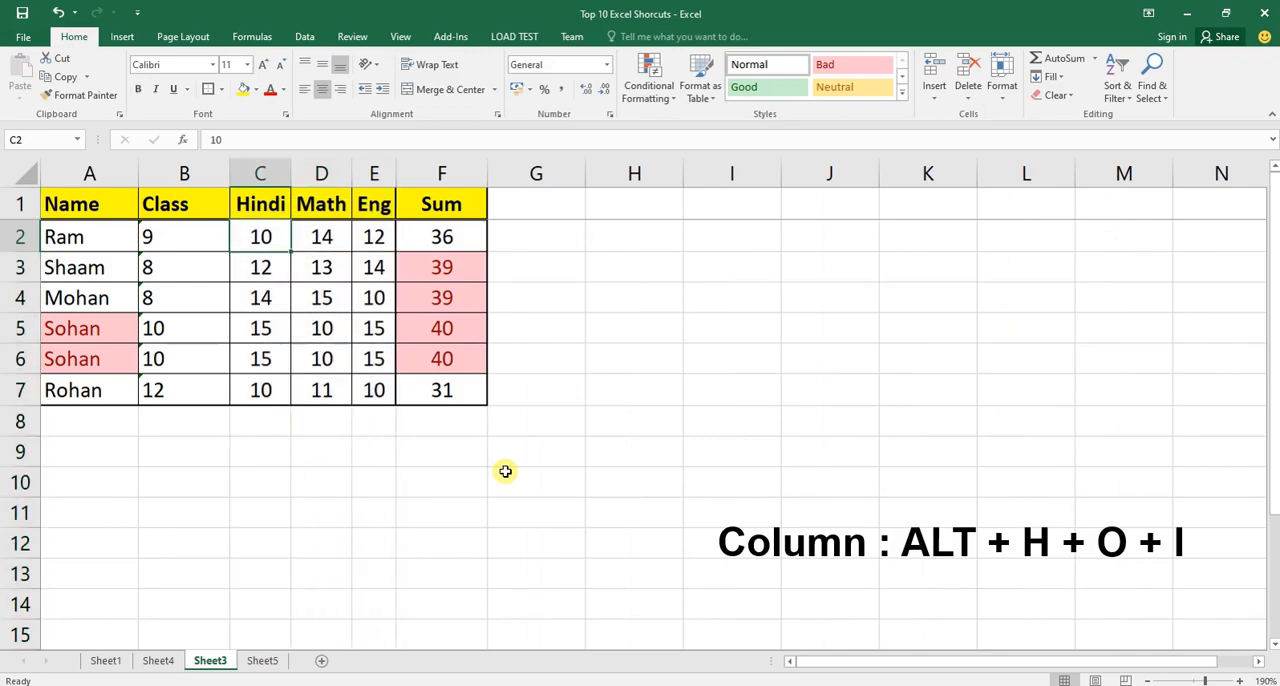
# Go through the Hindi, Math and Eng headers and select whole columns C to E.
pyautogui.press('Up')
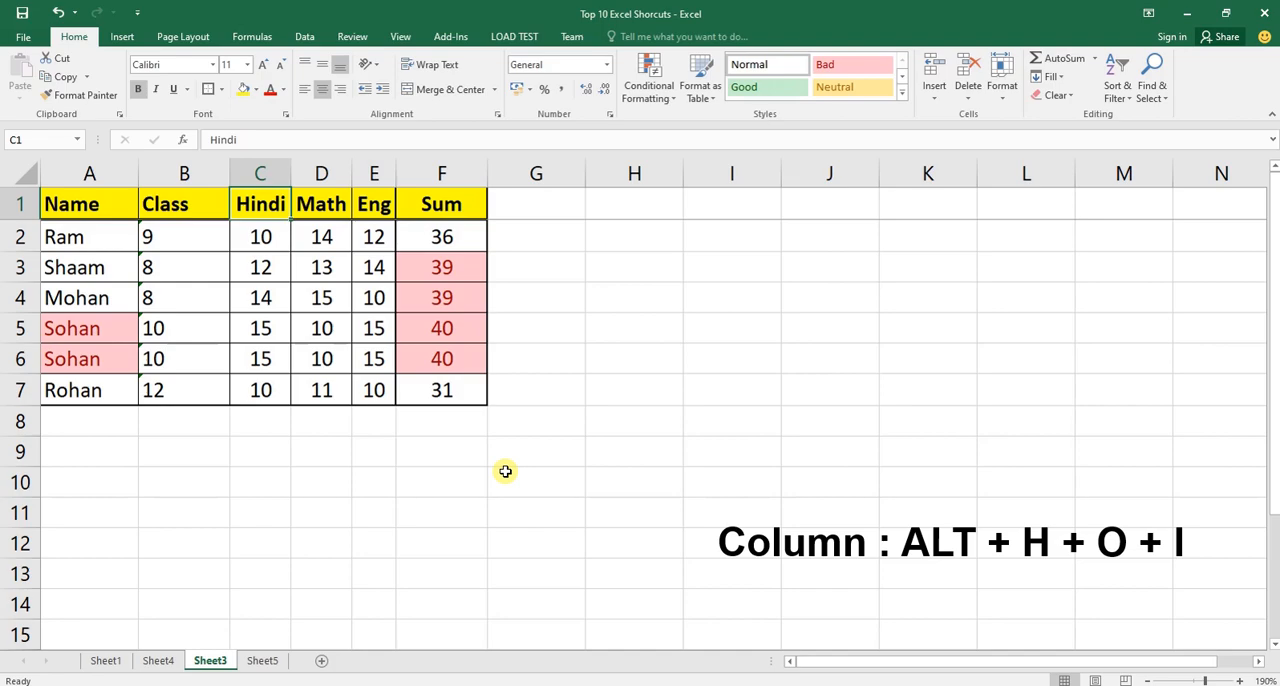
pyautogui.press('Right')
pyautogui.press('Right')
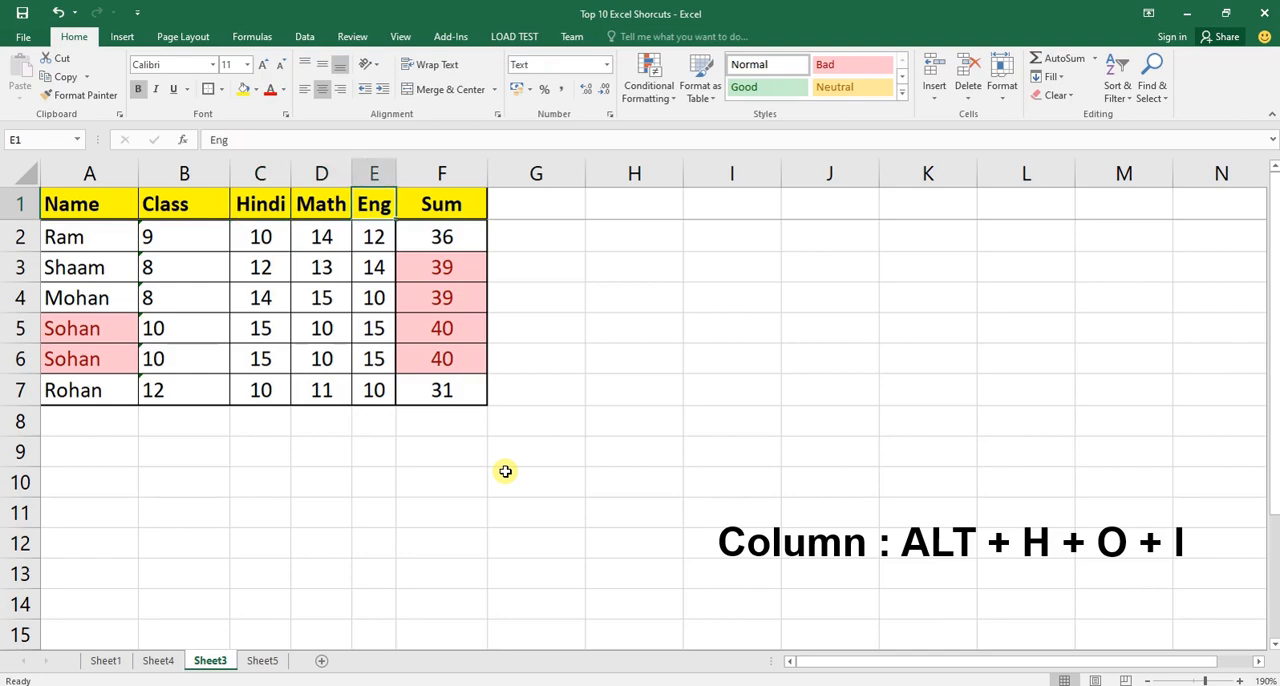
pyautogui.press('Left')
pyautogui.press('Left')
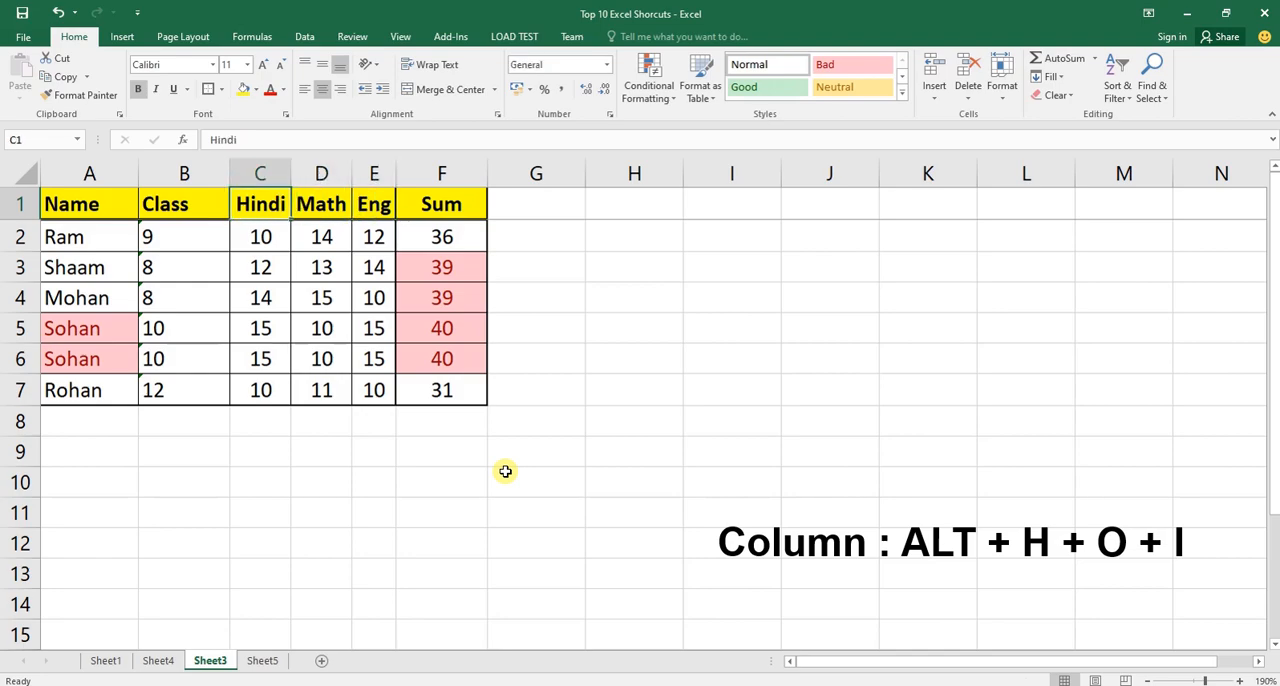
pyautogui.hotkey('ctrl', 'space')
pyautogui.hotkey('shift', 'Right')
pyautogui.hotkey('shift', 'Right')
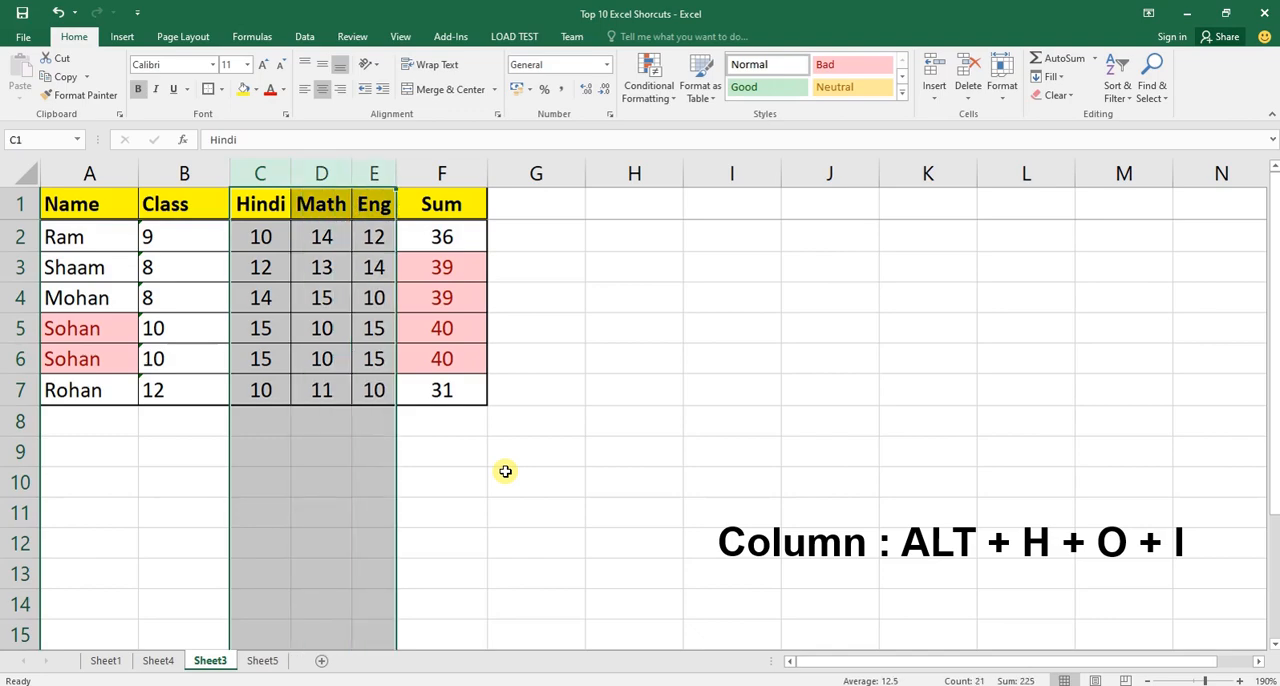
# Reselect the Hindi, Math and Eng columns and auto-fit them from the boundary between columns C and D.
pyautogui.press('Left')
pyautogui.press('Right')
pyautogui.hotkey('ctrl', 'space')
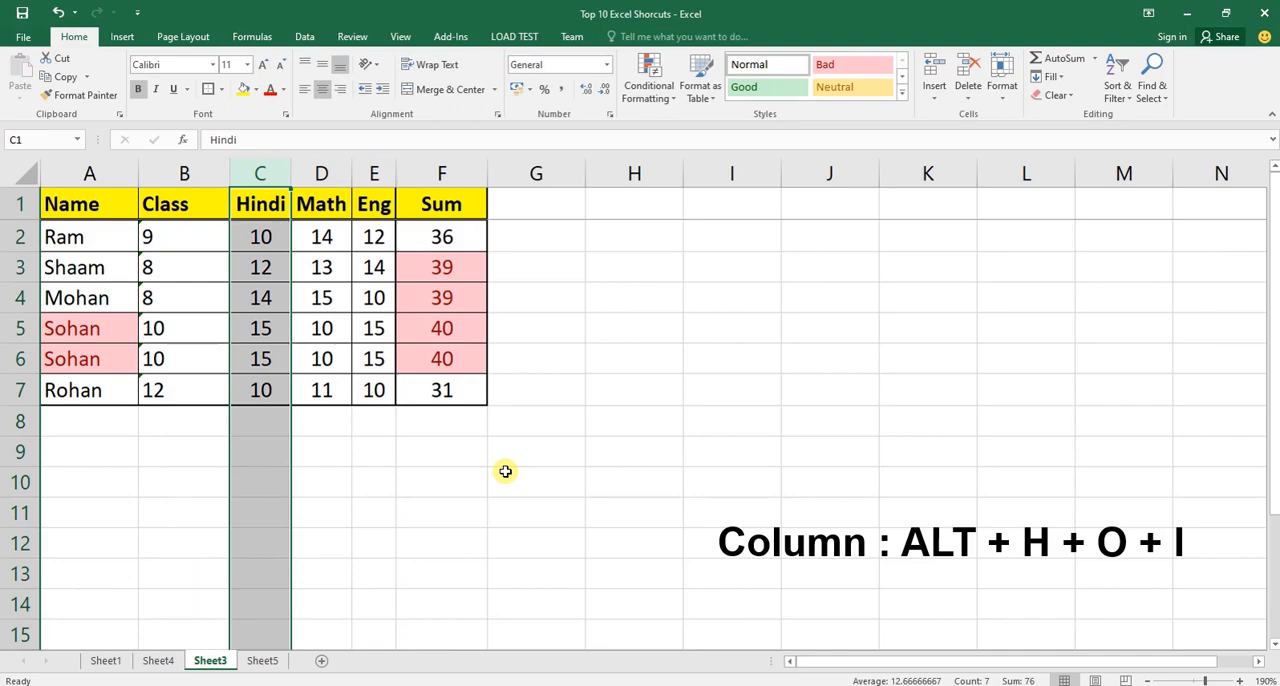
pyautogui.hotkey('shift', 'Right')
pyautogui.hotkey('shift', 'Right')
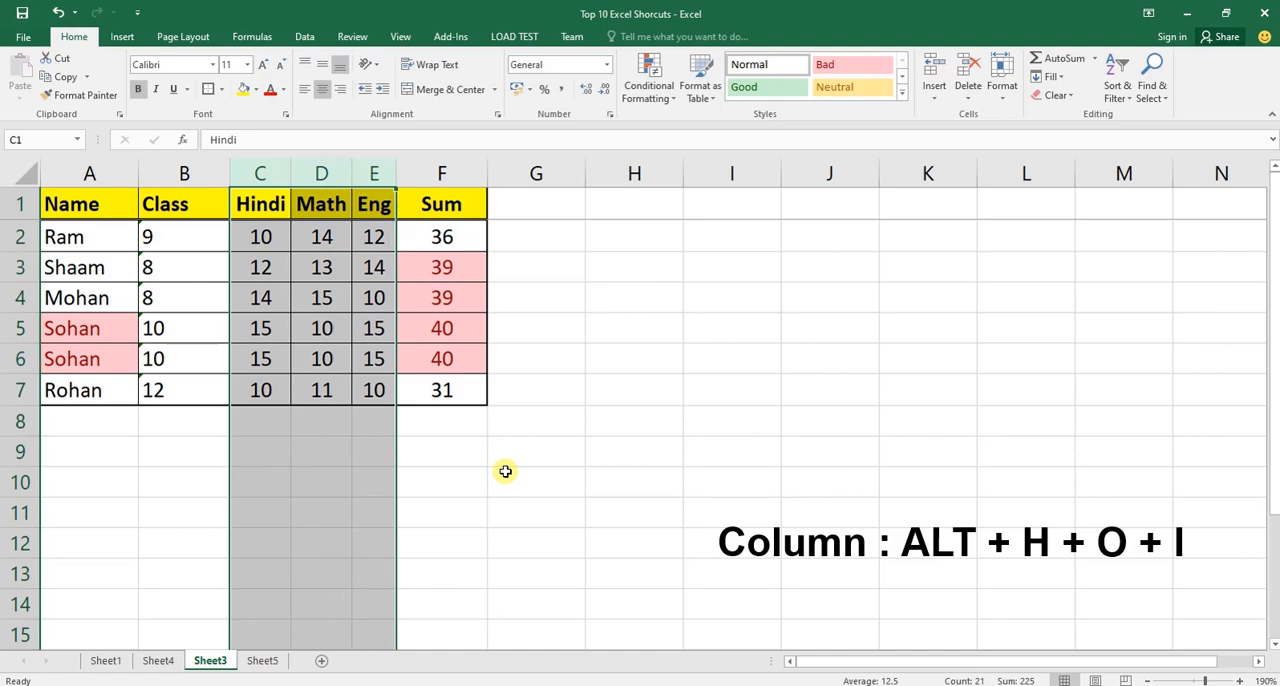
pyautogui.doubleClick(291, 173)
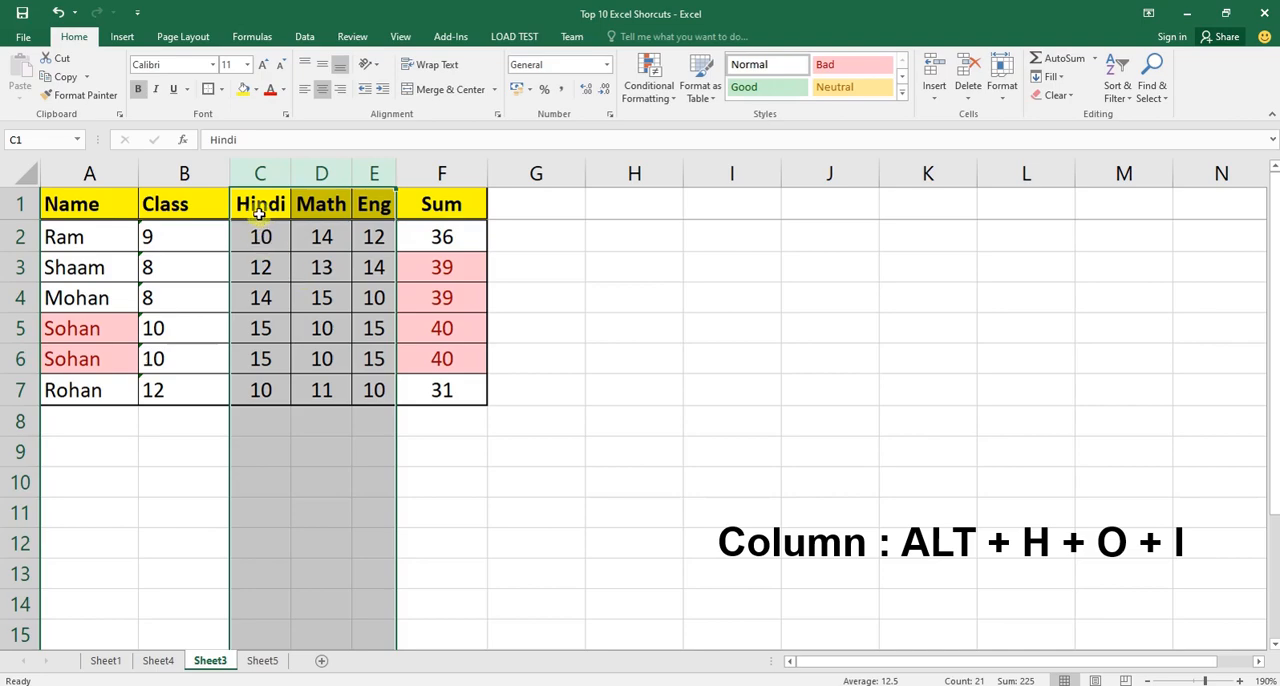
# Resize the Hindi, Math and Eng columns together to one equal, slightly larger width.
pyautogui.moveTo(264, 173); pyautogui.dragTo(364, 199)
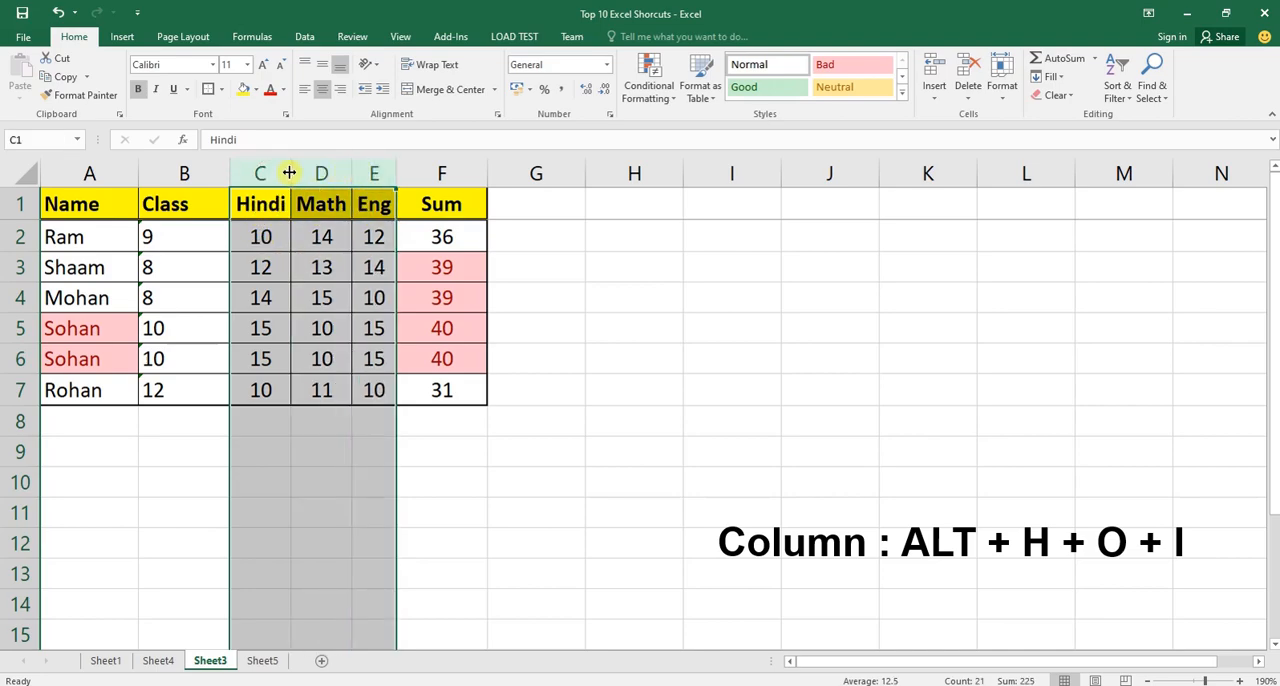
pyautogui.moveTo(290, 172); pyautogui.dragTo(381, 200)
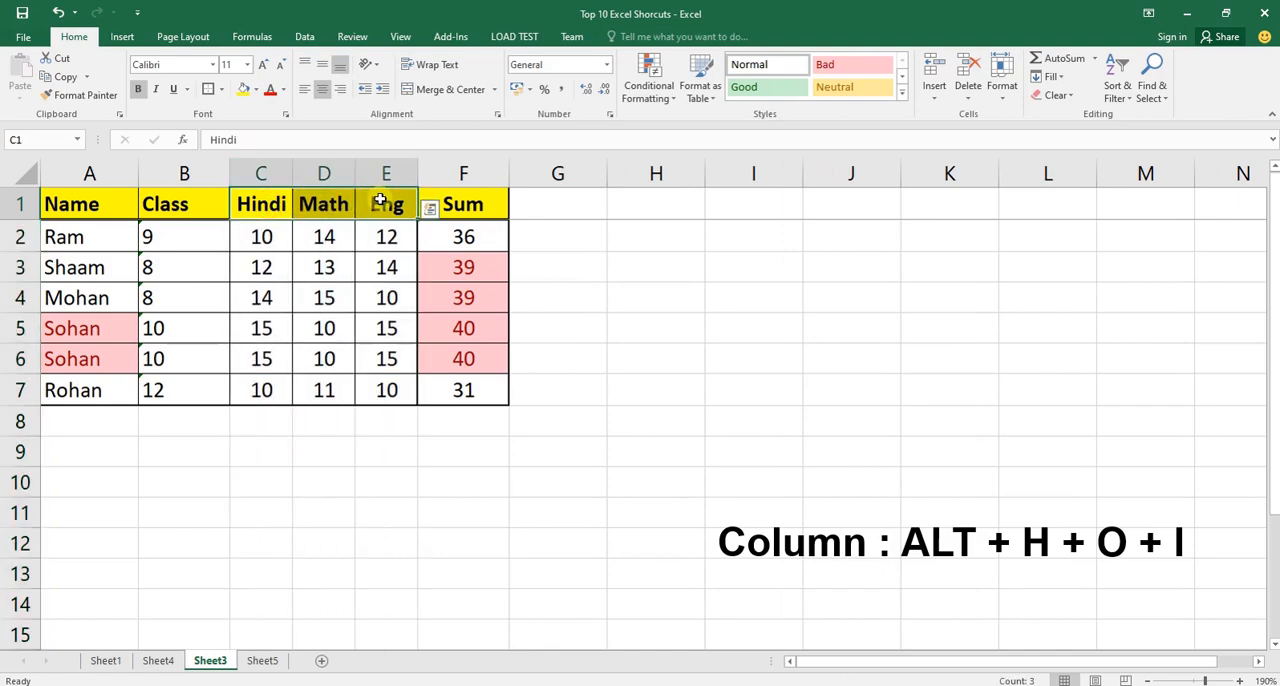
# Select entire rows 3 to 5, starting from cell C3, and increase their heights together.
pyautogui.click(284, 269)
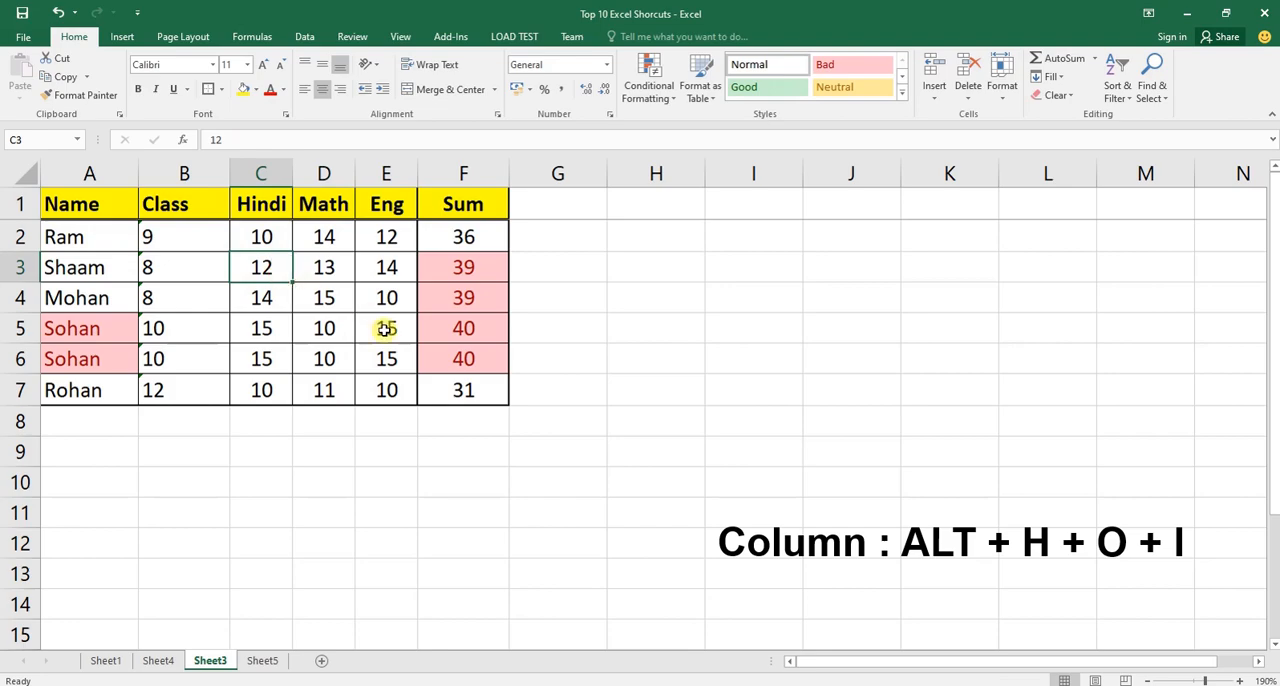
pyautogui.hotkey('shift', 'space')
pyautogui.hotkey('shift', 'Down')
pyautogui.hotkey('shift', 'Down')
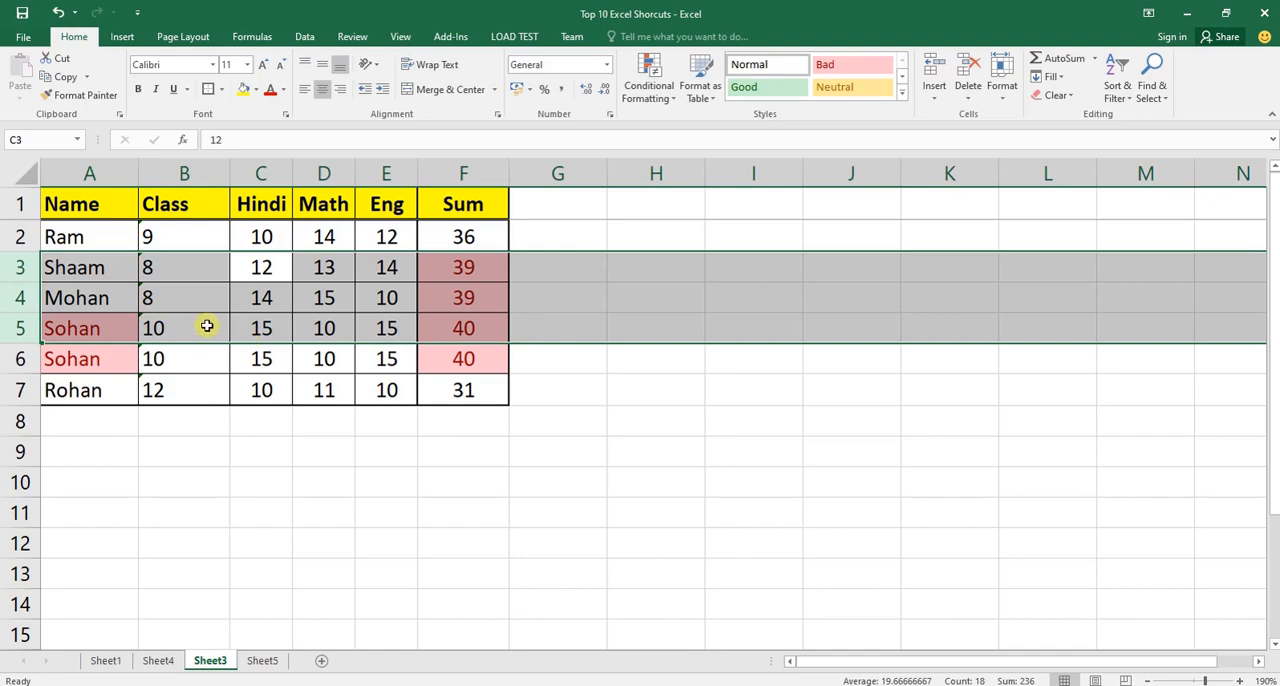
pyautogui.moveTo(30, 281); pyautogui.dragTo(30, 321)
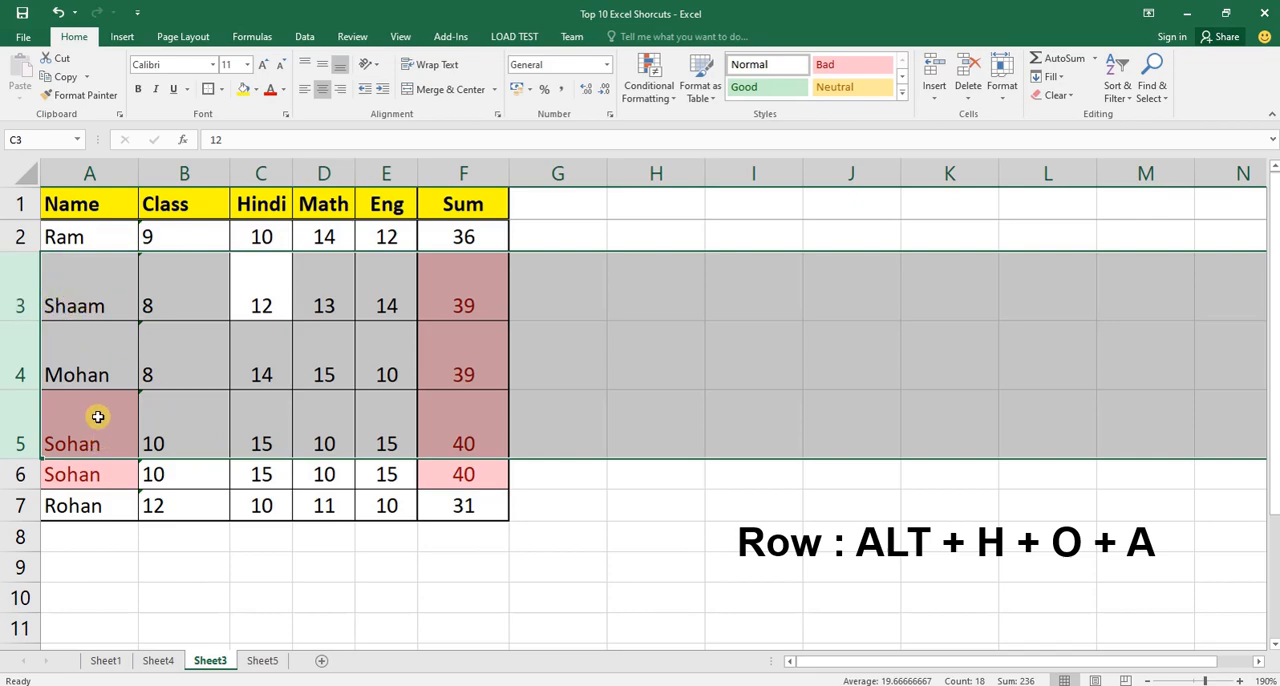
# Reselect entire rows 3 to 5 from cell A3 and auto-fit their row heights.
pyautogui.click(95, 300)
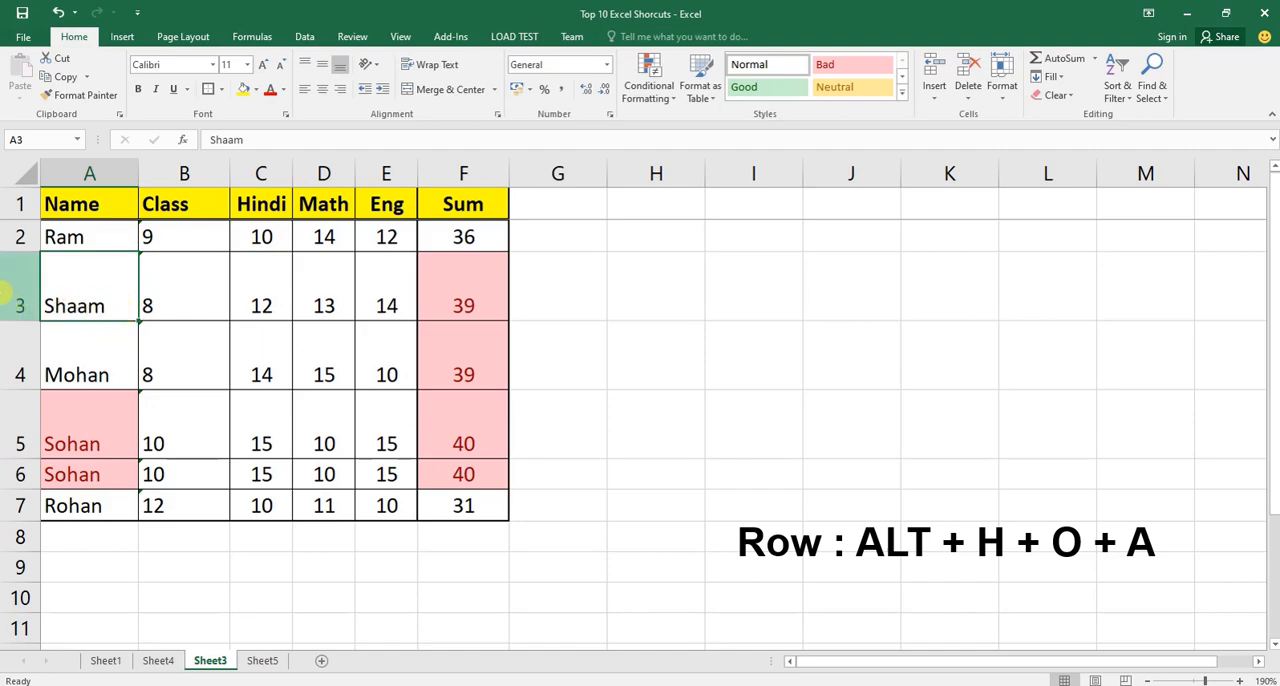
pyautogui.click(75, 291)
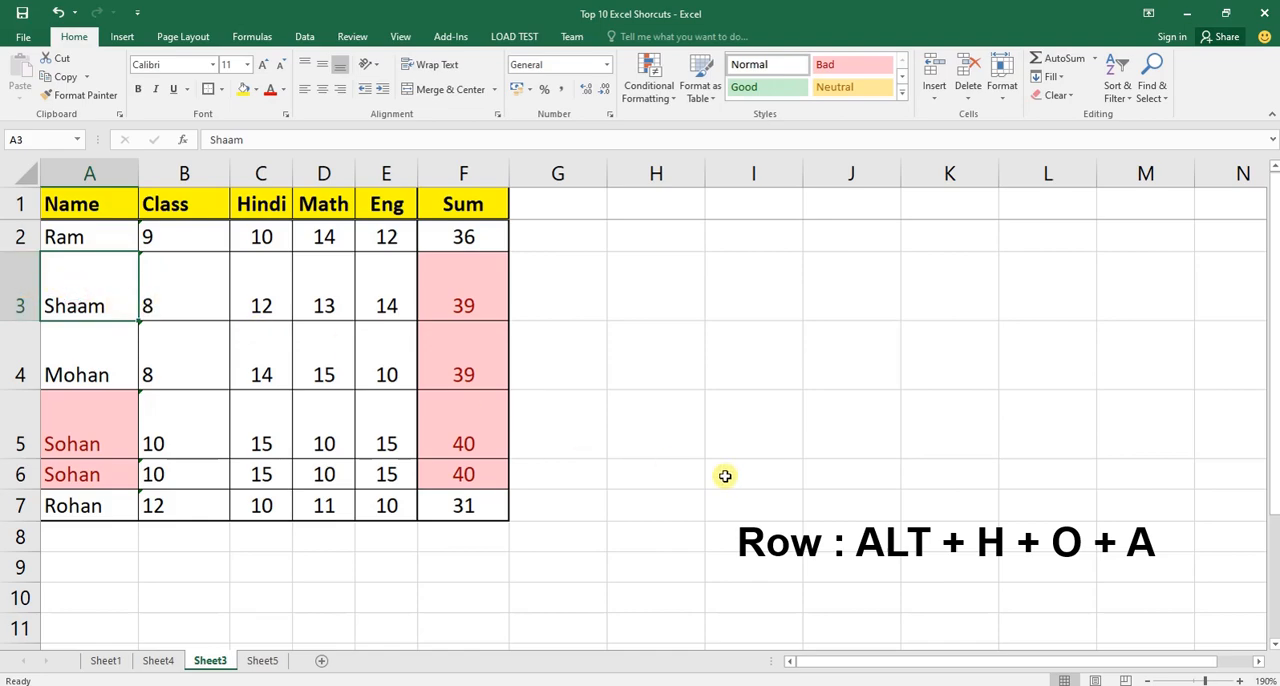
pyautogui.hotkey('shift', 'space')
pyautogui.hotkey('shift', 'Down')
pyautogui.hotkey('shift', 'Down')
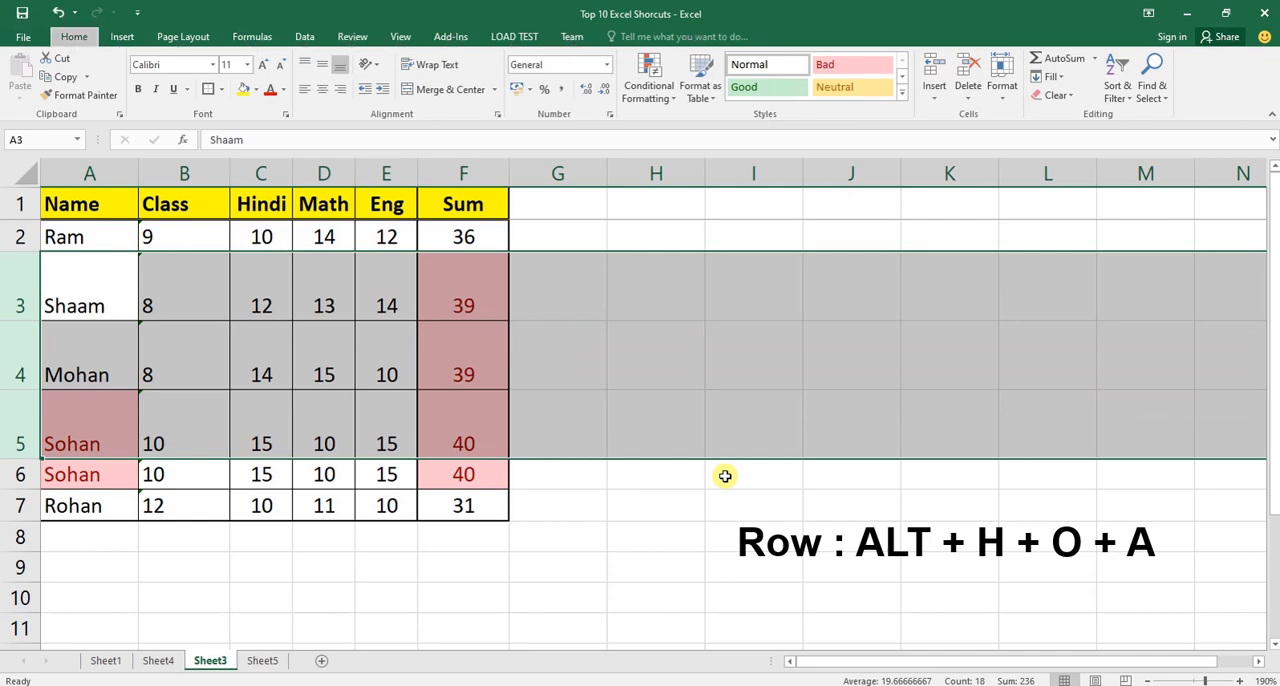
pyautogui.hotkey('alt', 'h')
pyautogui.press('o')
pyautogui.press('a')
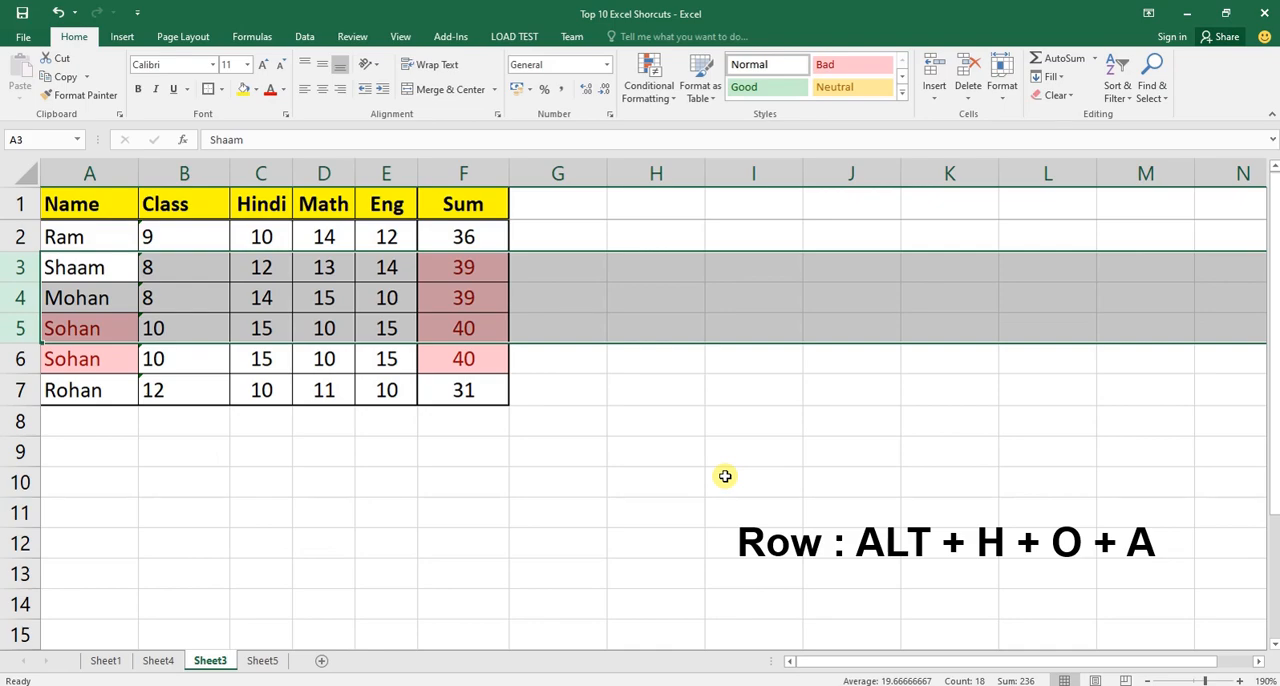
# On Sheet4, paste "CTRL + D / CTRL + R" as the Extend / Copy Formula shortcut in C7 and make it bold.
pyautogui.hotkey('ctrl', 'pageup')
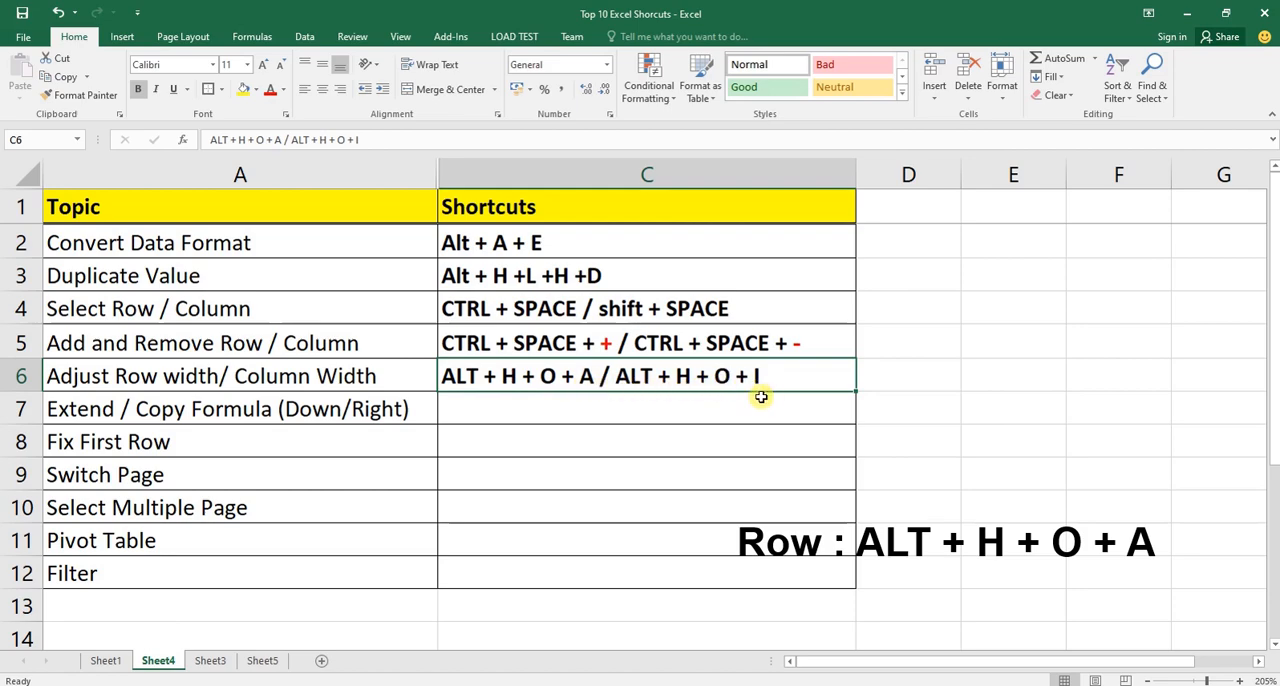
pyautogui.click(661, 401)
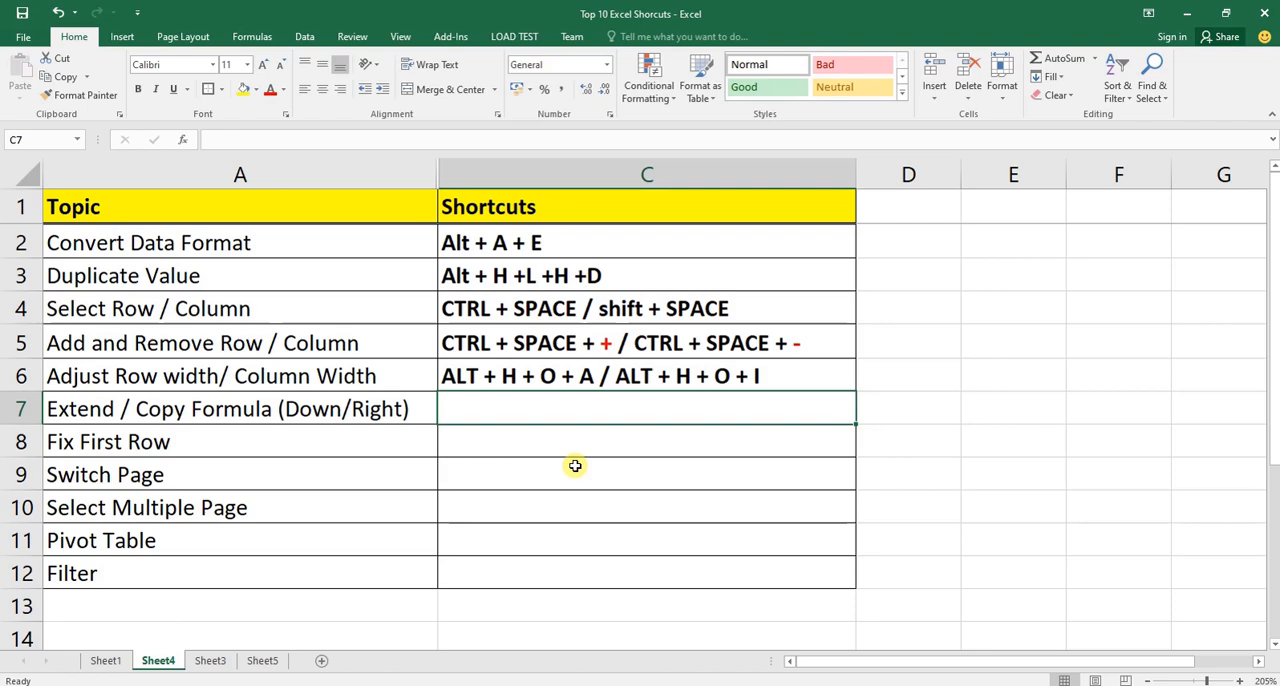
pyautogui.write('CTRL + D / CTRL + R')
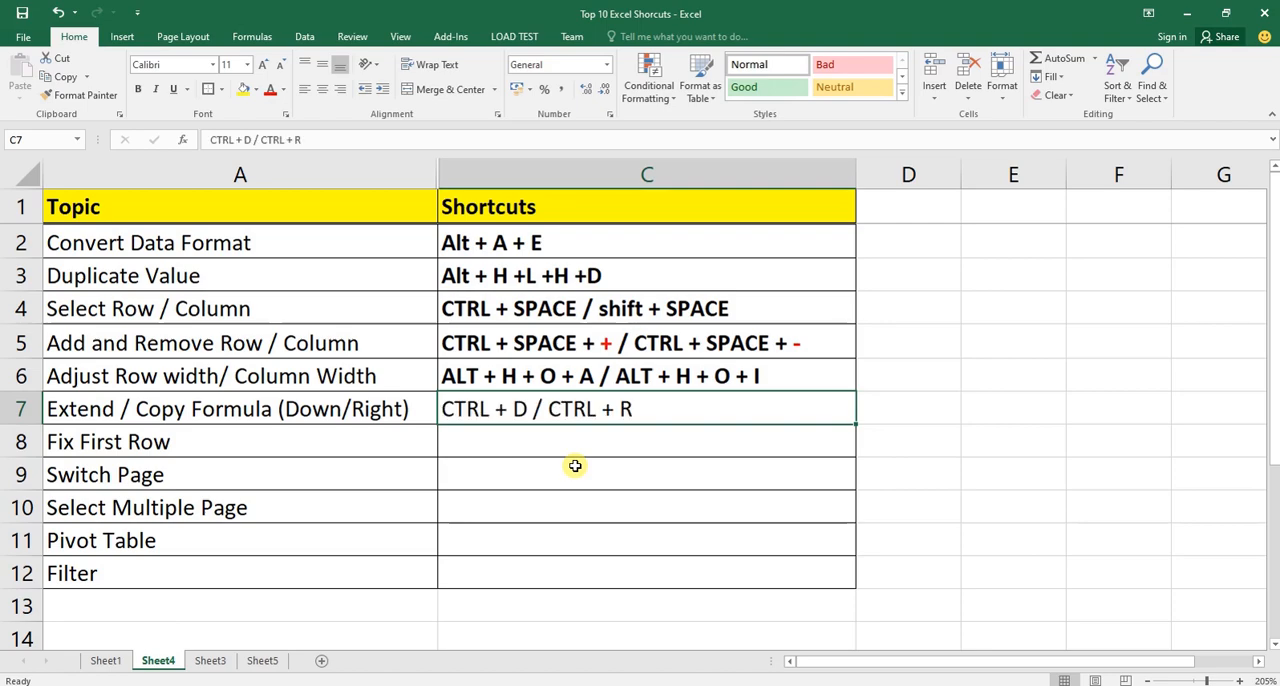
pyautogui.hotkey('ctrl', 'b')
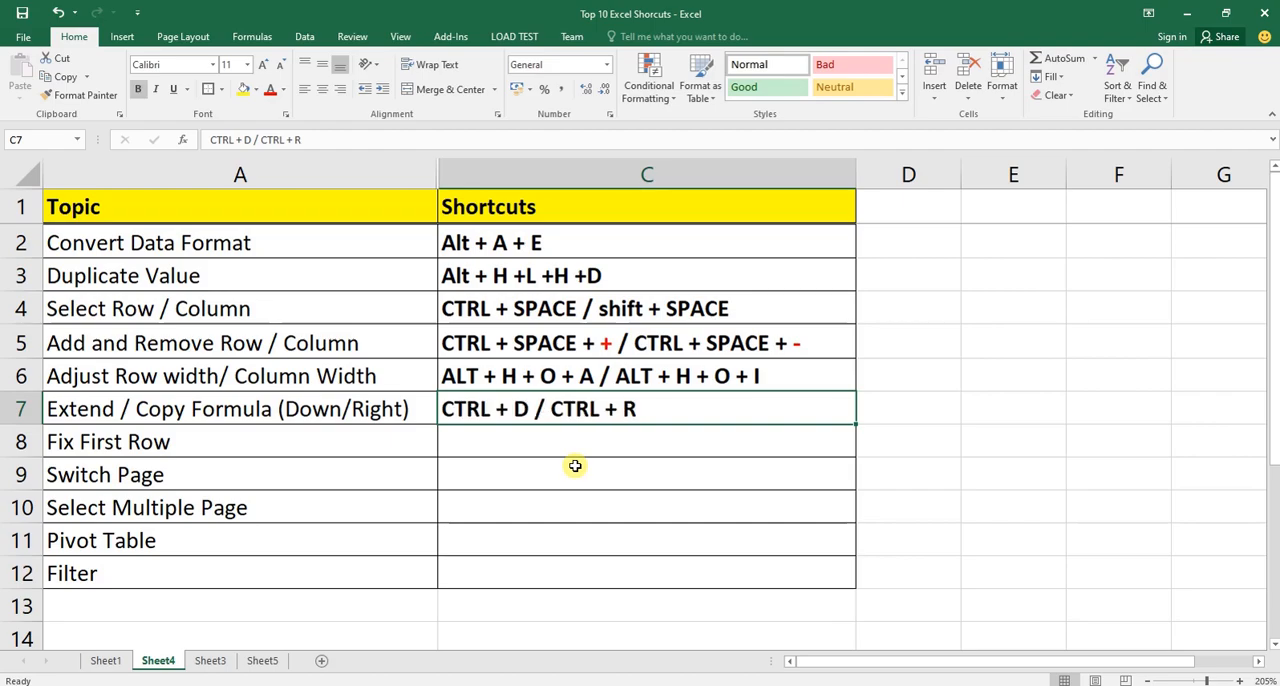
# Return to Sheet3 and clear all the Sum values in F2:F7.
pyautogui.hotkey('ctrl', 'pagedown')
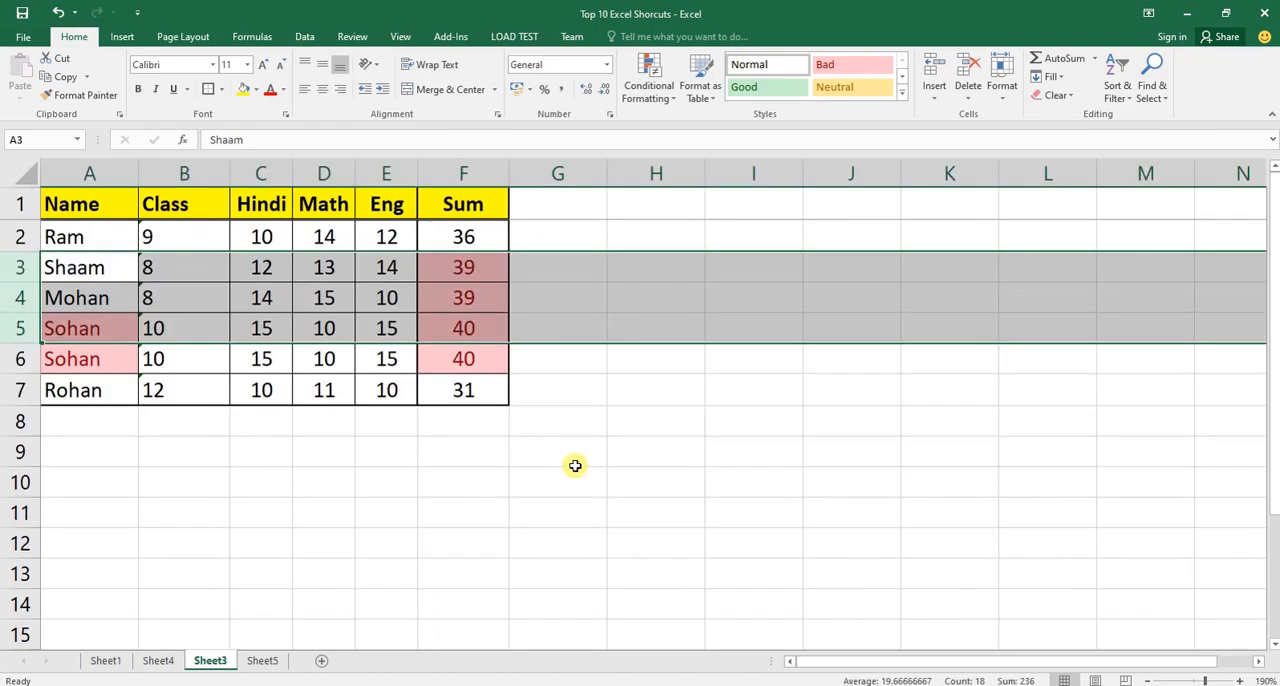
pyautogui.press('Right')
pyautogui.press('Right')
pyautogui.press('Right')
pyautogui.press('Right')
pyautogui.press('Right')
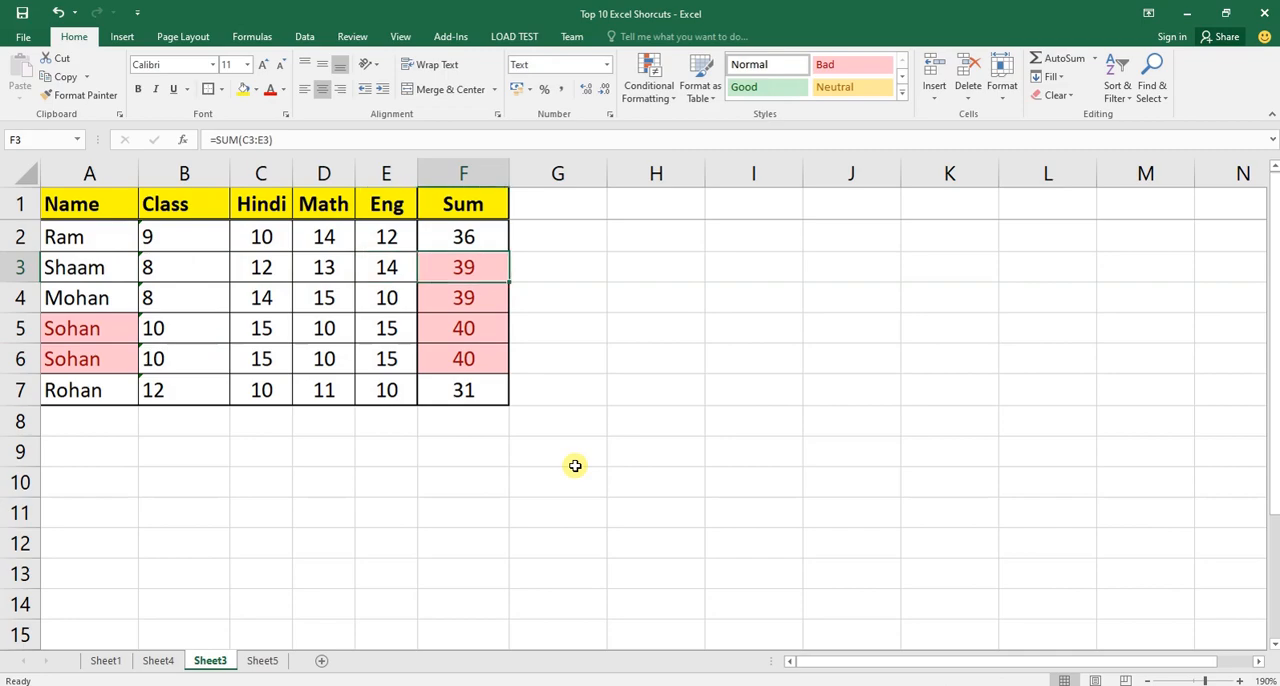
pyautogui.press('Up')
pyautogui.hotkey('ctrl', 'shift', 'Down')
pyautogui.press('Delete')
pyautogui.press('Up')
pyautogui.press('Down')
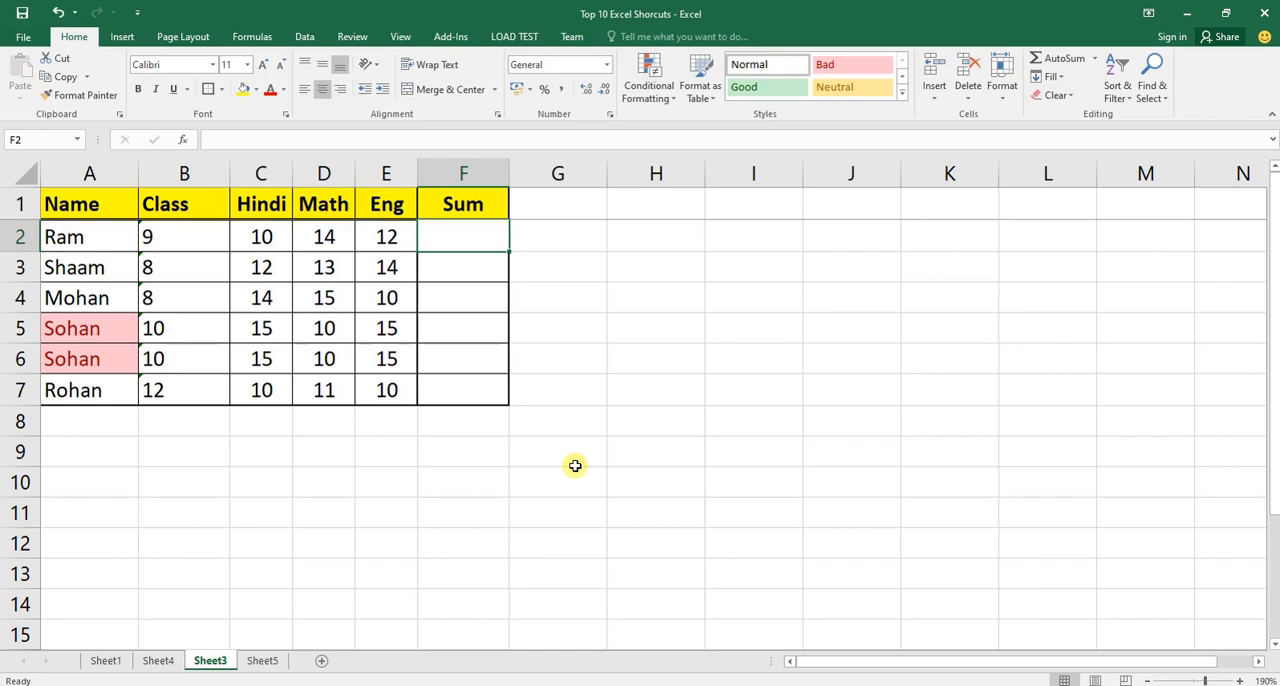
# Enter the formula =SUM(C2:E2) in F2 and reselect that cell.
pyautogui.write('=sum')
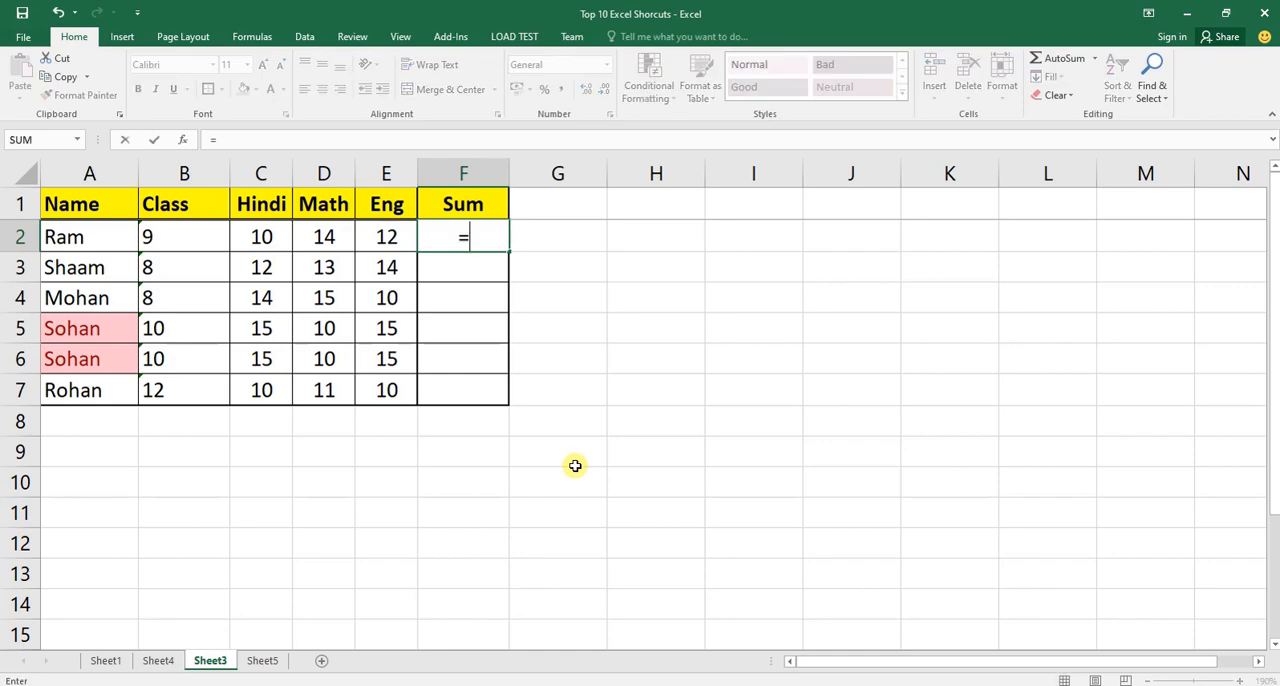
pyautogui.press('Tab')
pyautogui.press('Left')
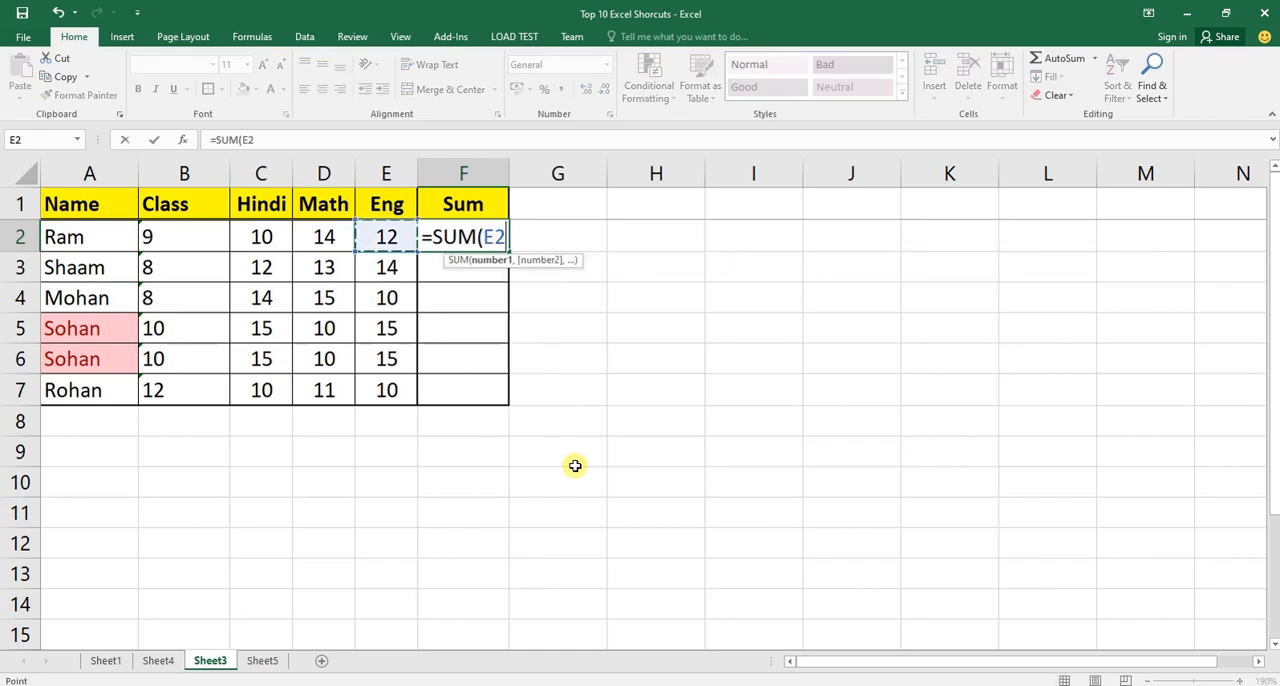
pyautogui.press('Left')
pyautogui.press('Left')
pyautogui.hotkey('shift', 'Right')
pyautogui.hotkey('shift', 'Right')
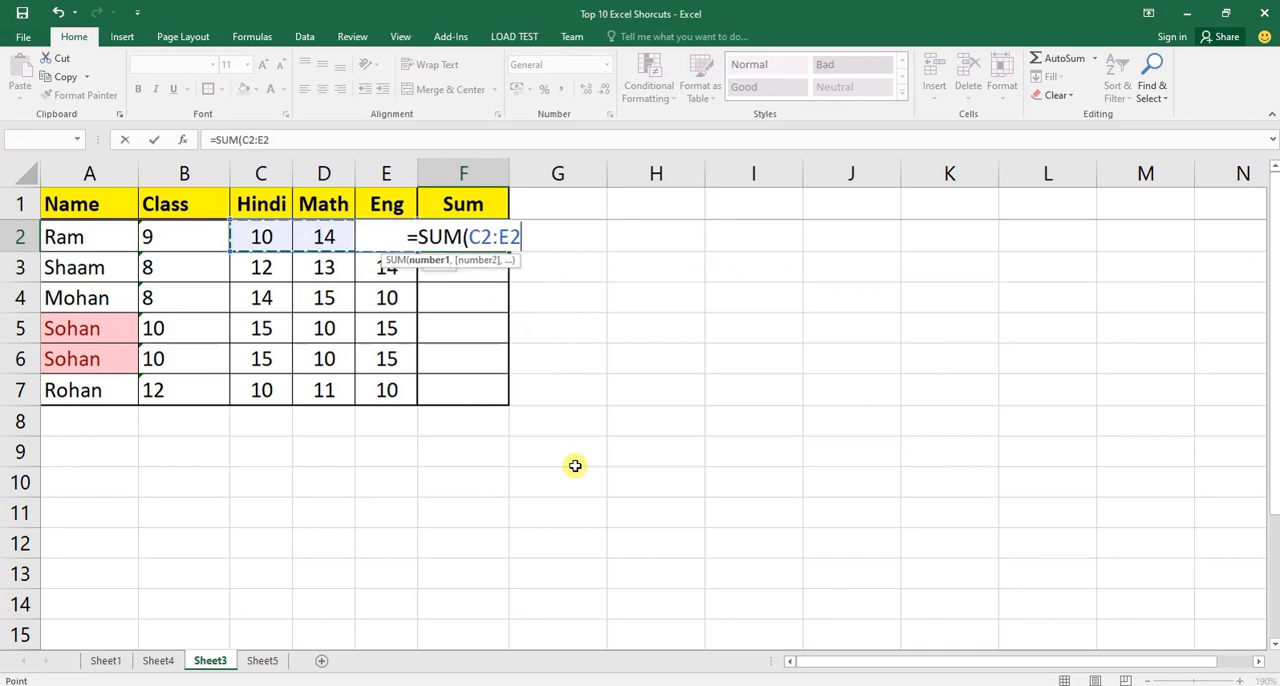
pyautogui.press('Return')
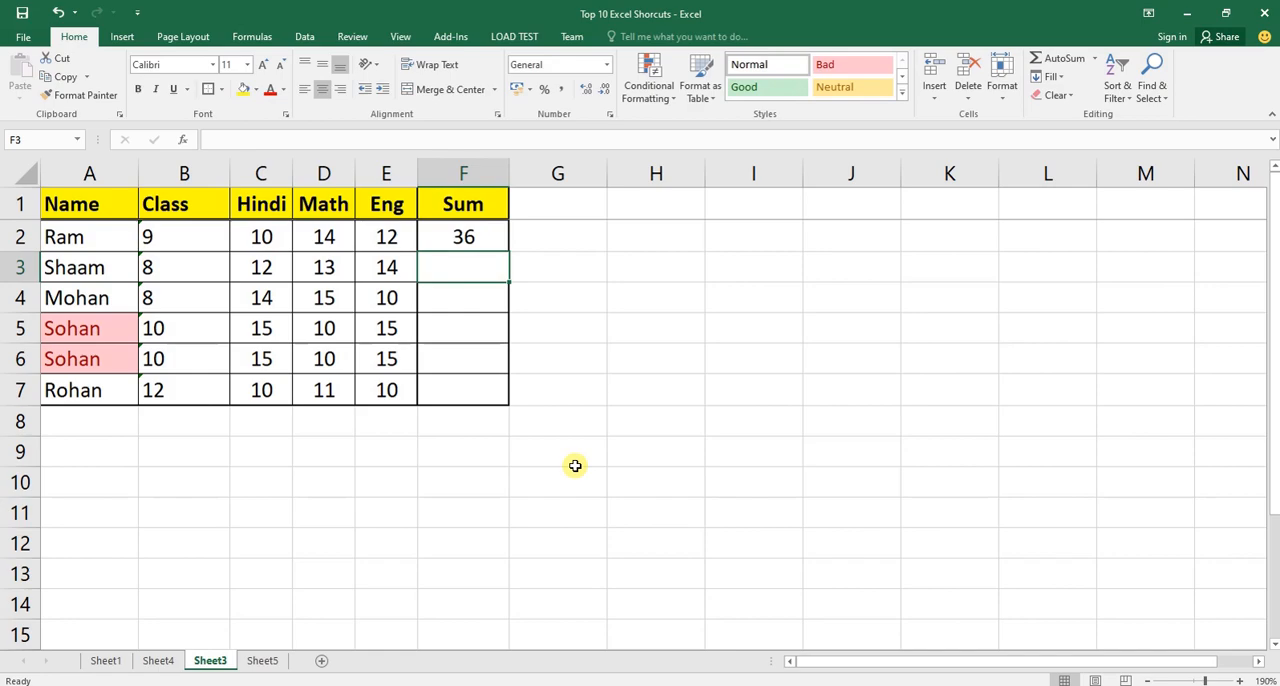
pyautogui.press('Up')
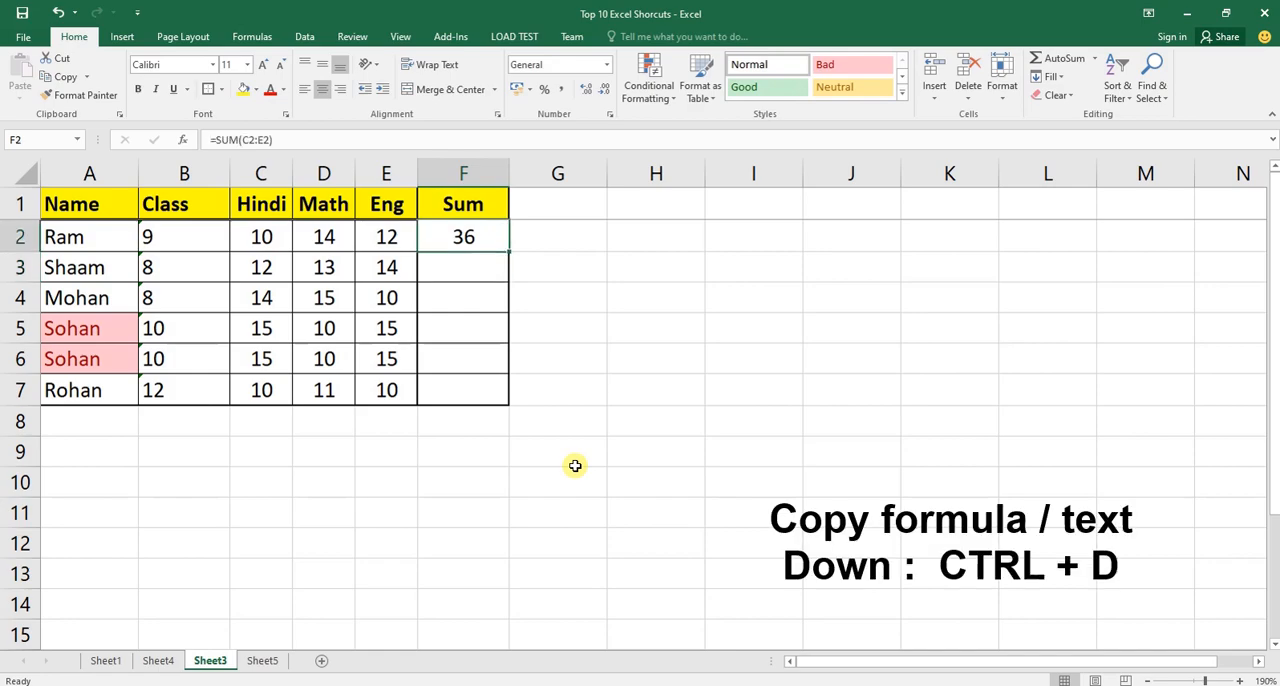
# Enter the formula =SUM(C3:E3) in F3 and go down through the empty Sum cells to F7.
pyautogui.press('Down')
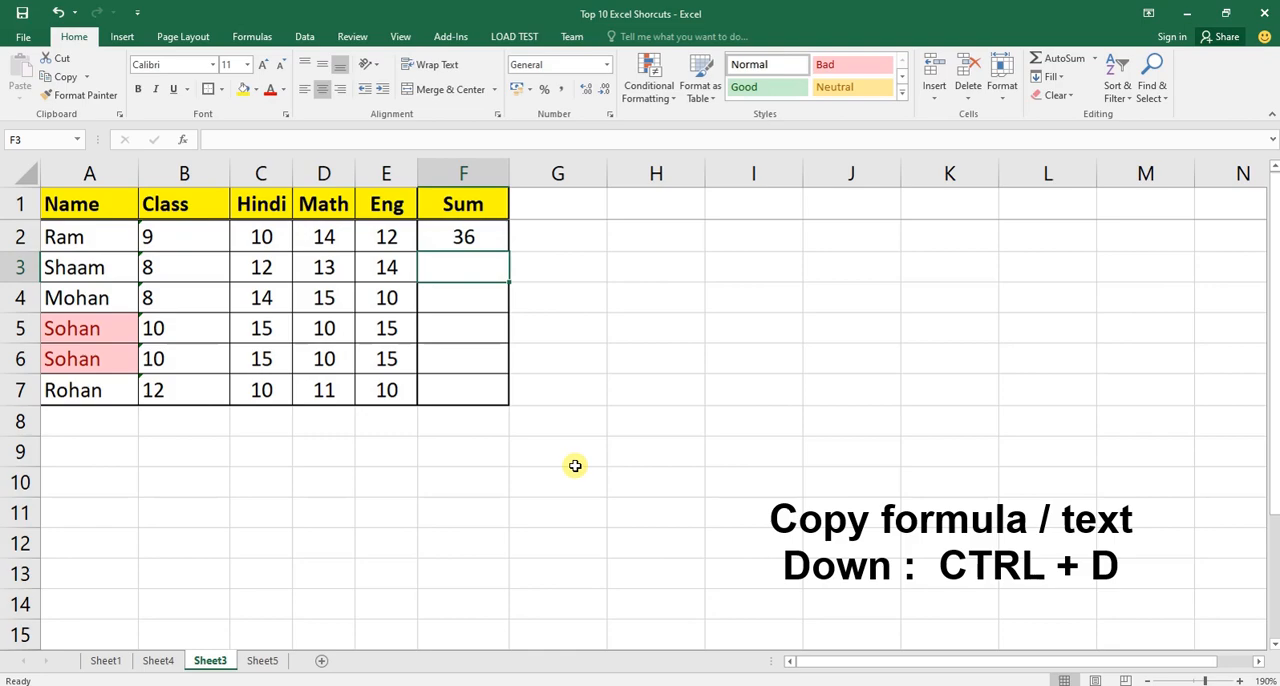
pyautogui.write('=sum')
pyautogui.press('Tab')
pyautogui.press('Left')
pyautogui.press('Left')
pyautogui.press('Left')
pyautogui.hotkey('shift', 'Right')
pyautogui.hotkey('shift', 'Right')
pyautogui.hotkey('ctrl', 'Return')
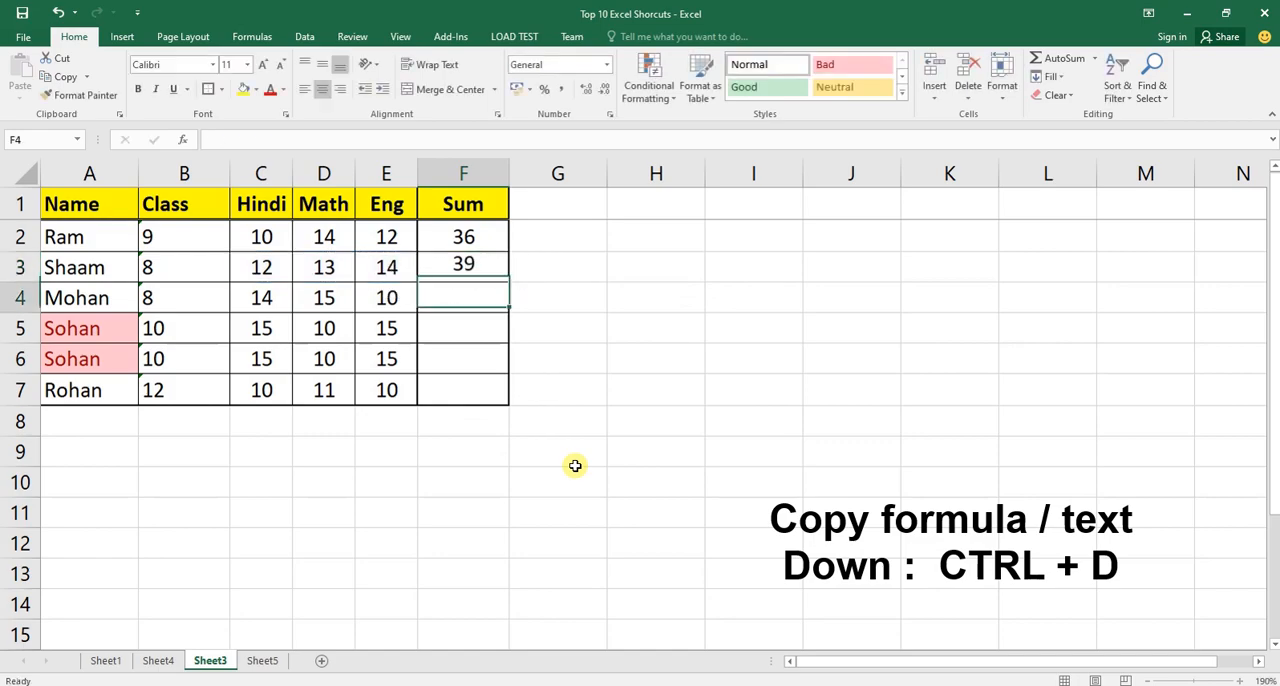
pyautogui.press('Up')
pyautogui.press('Down')
pyautogui.press('Down')
pyautogui.press('Down')
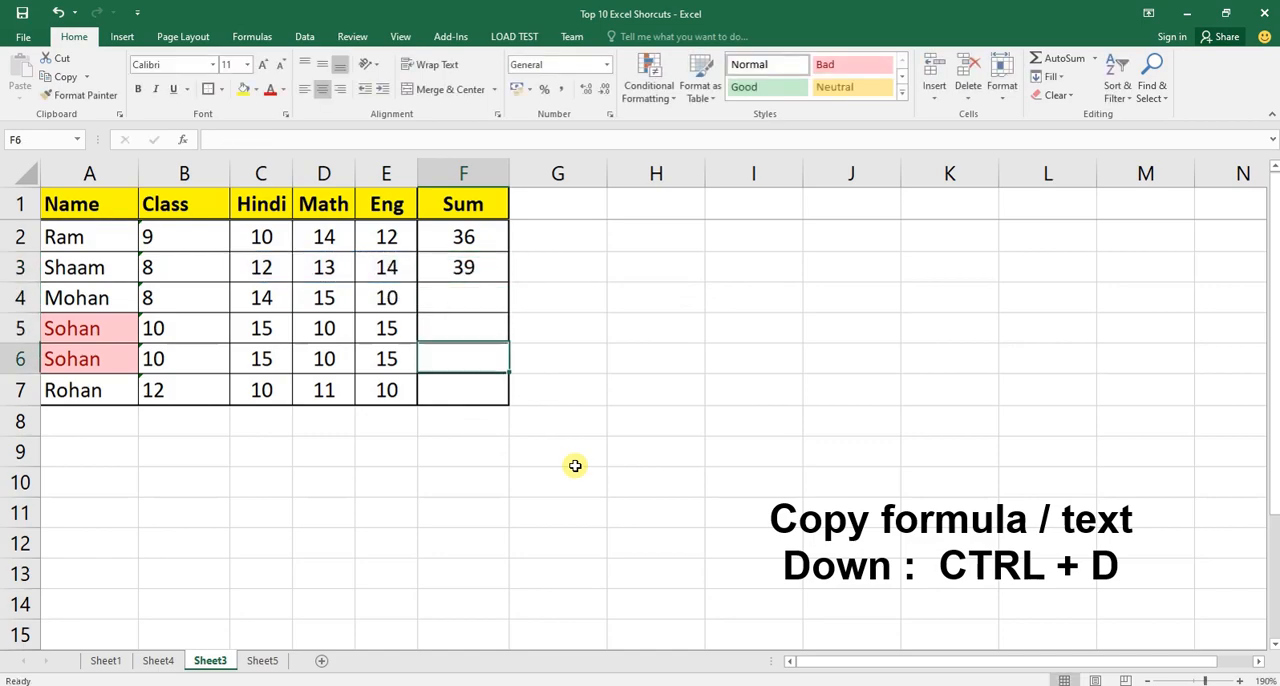
pyautogui.press('Down')
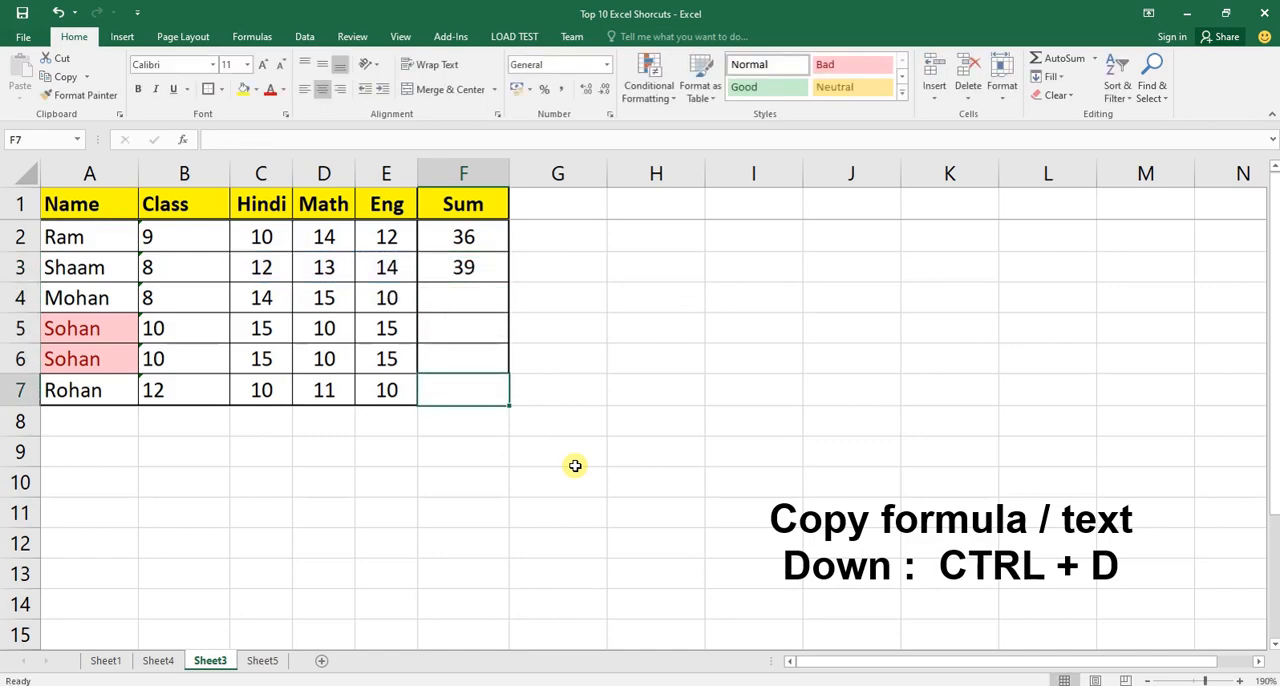
# Delete the formula from F3 and return to F2.
pyautogui.press('Up')
pyautogui.press('Up')
pyautogui.press('Up')
pyautogui.press('Up')
pyautogui.press('Up')
pyautogui.press('Down')
pyautogui.press('Delete')
pyautogui.press('Up')
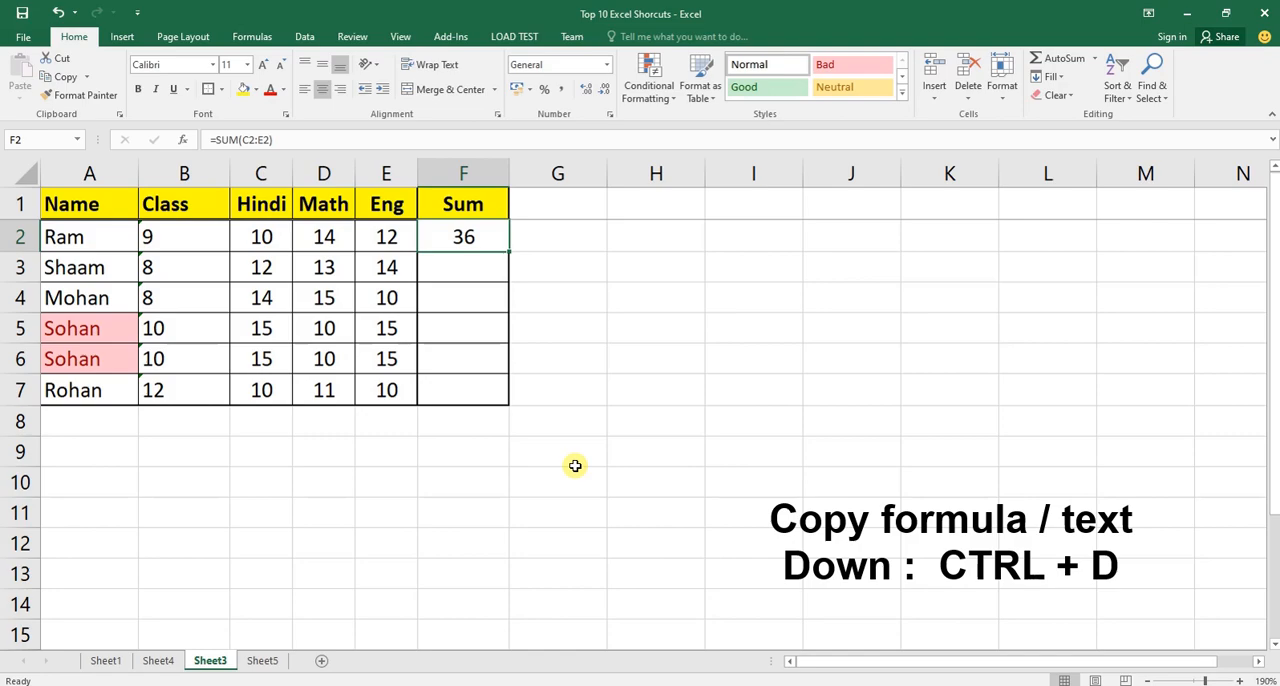
pyautogui.hotkey('shift', 'Down')
pyautogui.hotkey('shift', 'Down')
pyautogui.hotkey('shift', 'Down')
pyautogui.hotkey('shift', 'Down')
pyautogui.hotkey('shift', 'Down')
pyautogui.hotkey('shift', 'Down')
pyautogui.hotkey('shift', 'Up')
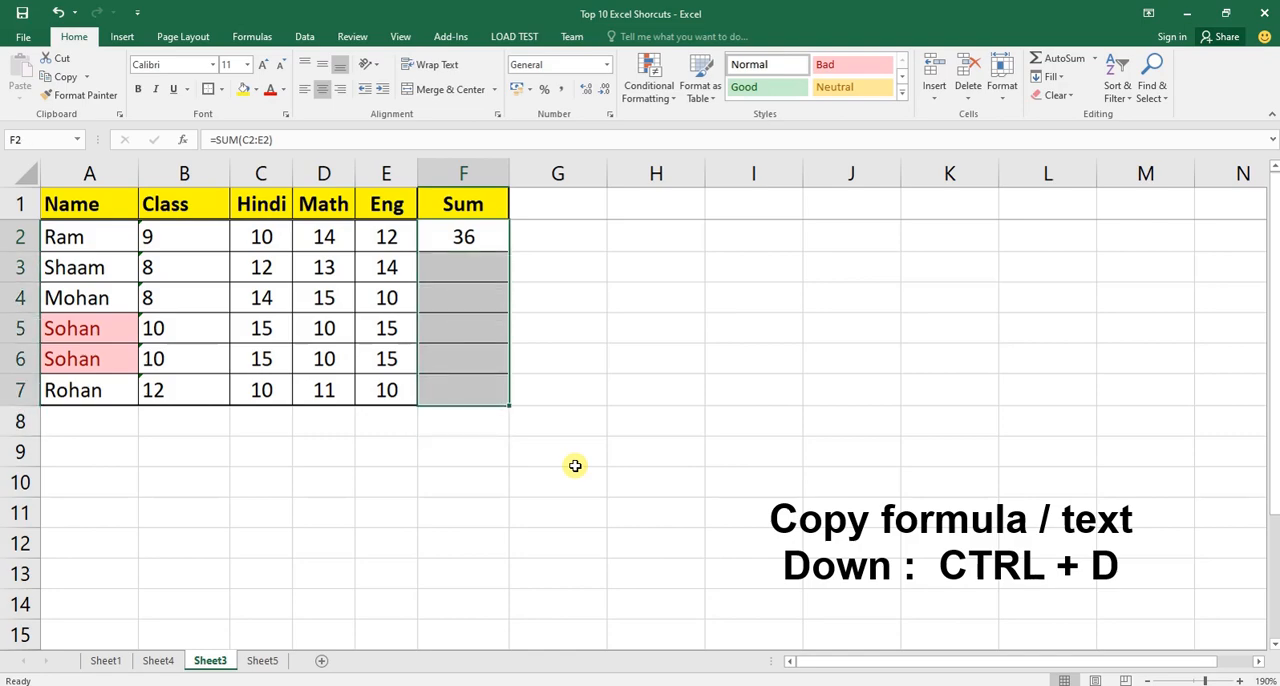
pyautogui.press('Down')
pyautogui.press('Up')
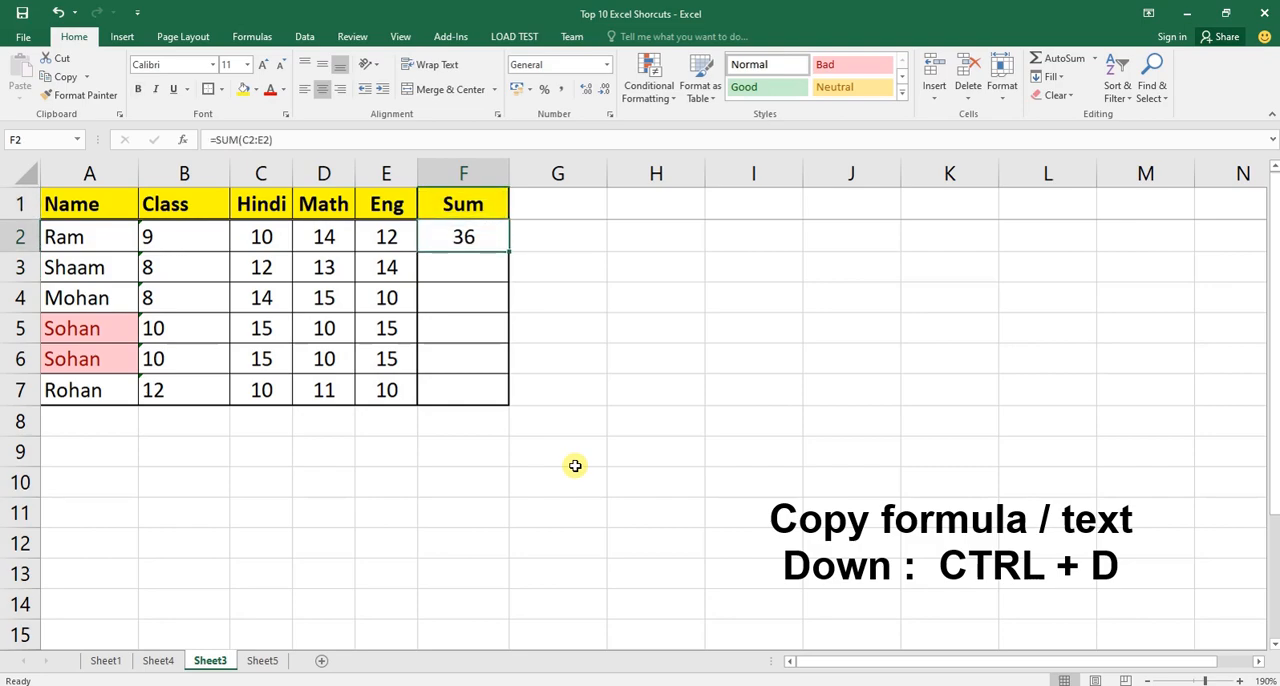
# Make the sum in F2 bold and keep that cell selected.
pyautogui.press('Left')
pyautogui.press('Down')
pyautogui.press('Right')
pyautogui.press('Up')
pyautogui.hotkey('ctrl', 'b')
pyautogui.press('Down')
pyautogui.press('Up')
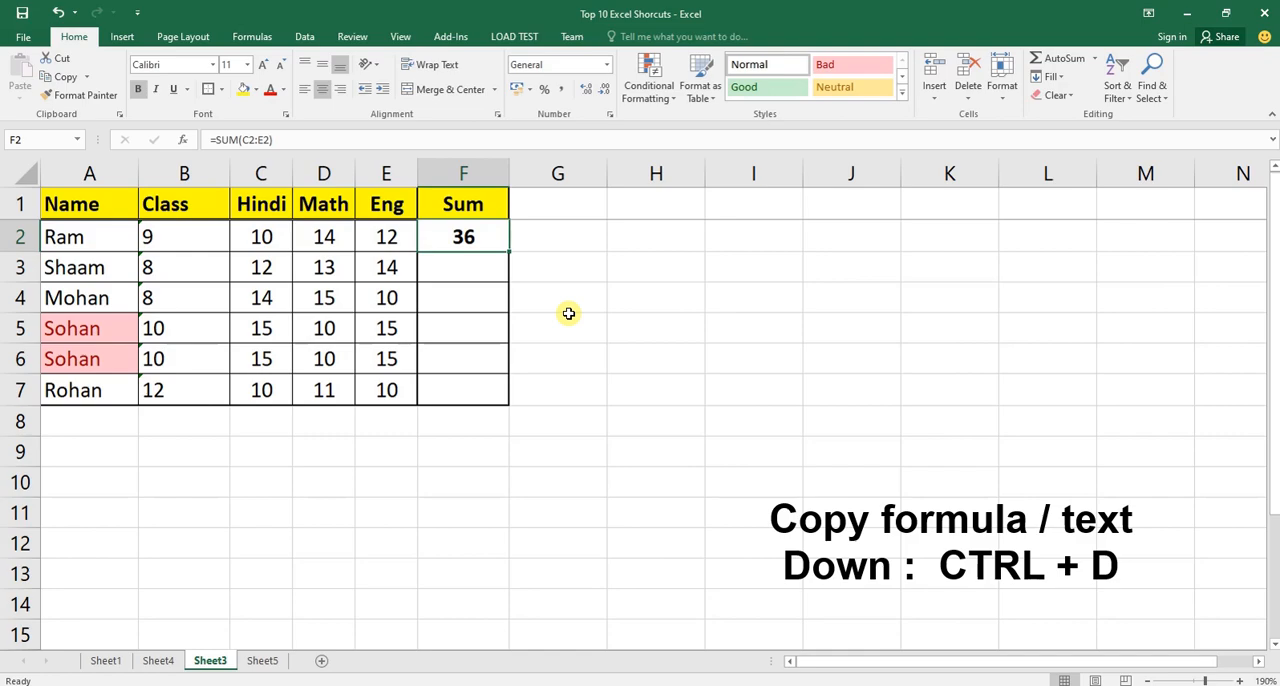
# Fill the bold sum formula from F2 down through F7 and check the formulas in F5 and F2.
pyautogui.hotkey('shift', 'Down')
pyautogui.hotkey('shift', 'Down')
pyautogui.hotkey('shift', 'Down')
pyautogui.hotkey('shift', 'Down')
pyautogui.hotkey('shift', 'Down')
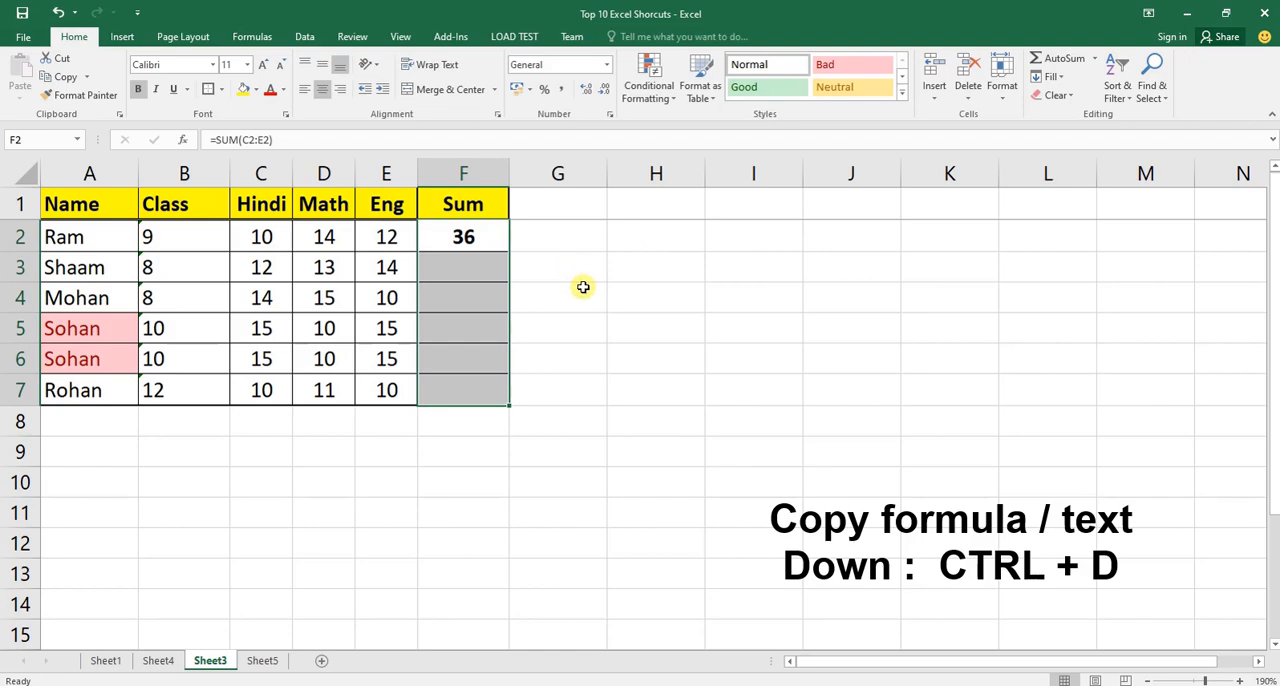
pyautogui.click(464, 236)
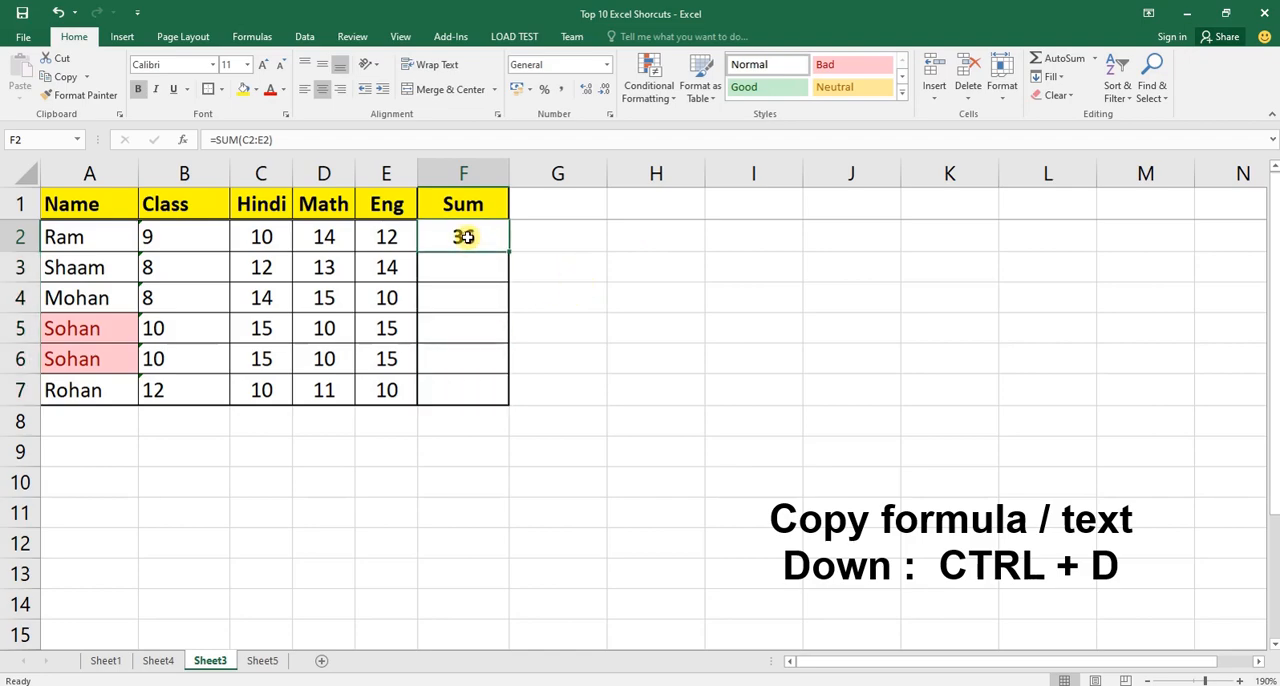
pyautogui.moveTo(464, 236); pyautogui.dragTo(468, 390)
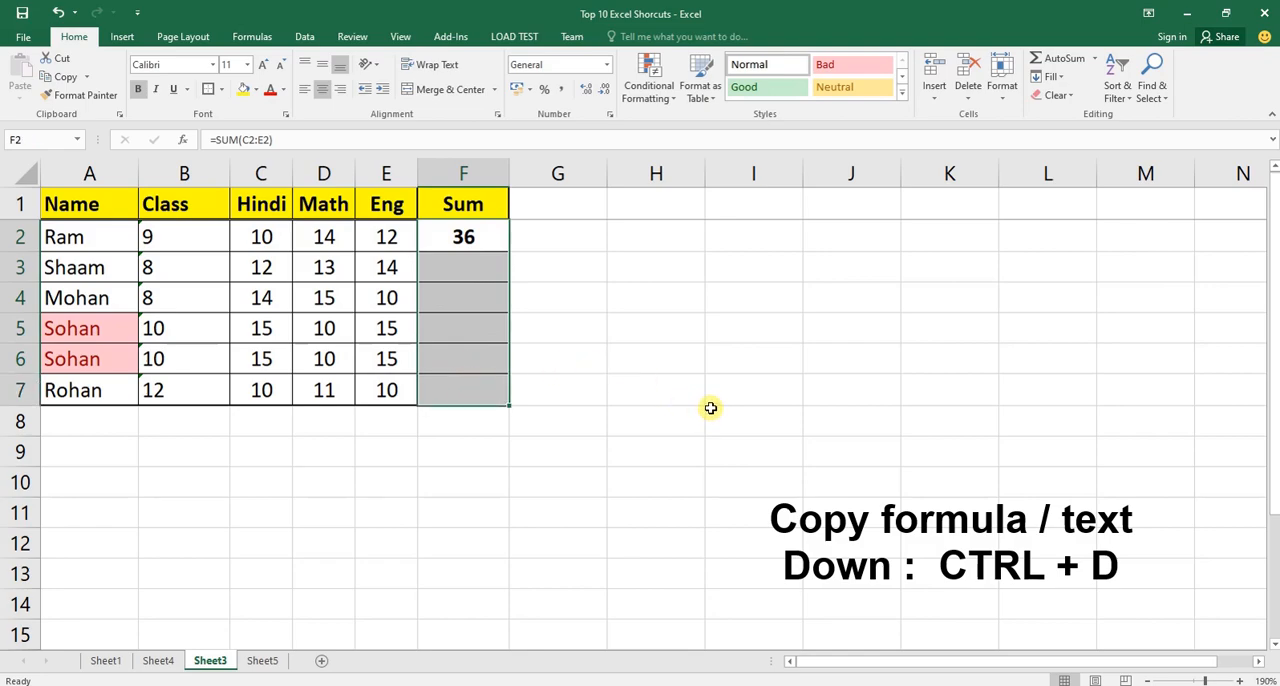
pyautogui.hotkey('ctrl', 'd')
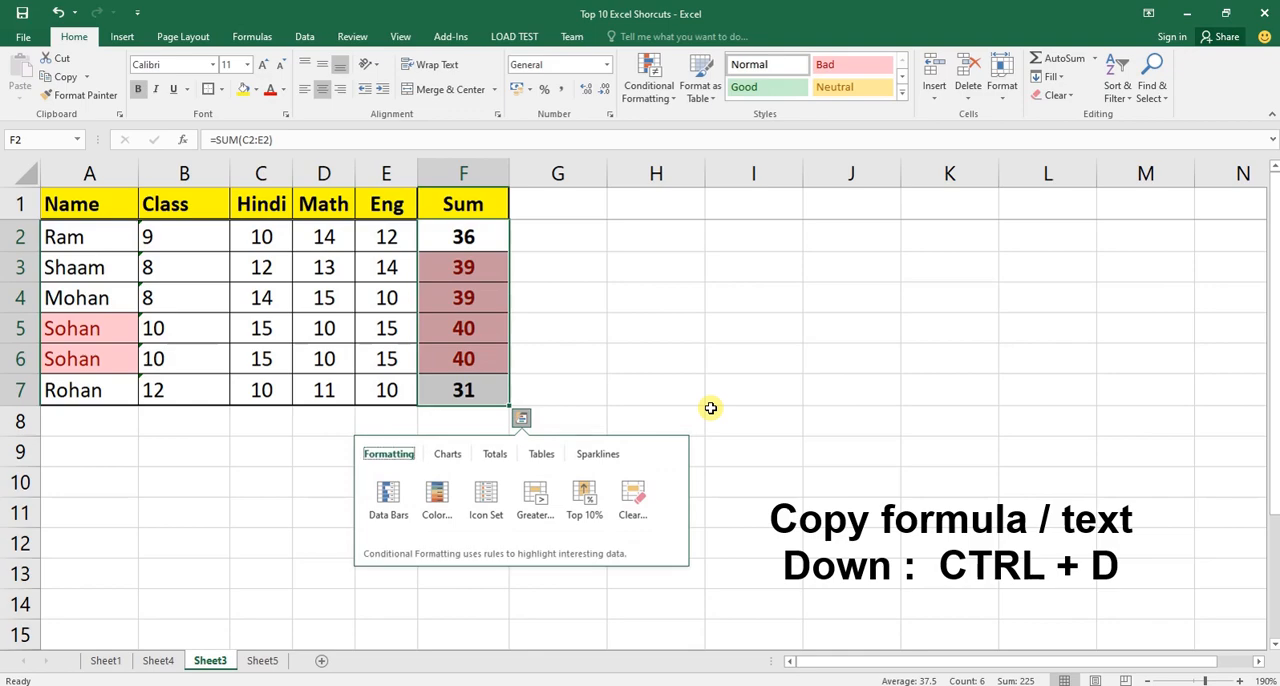
pyautogui.press('Escape')
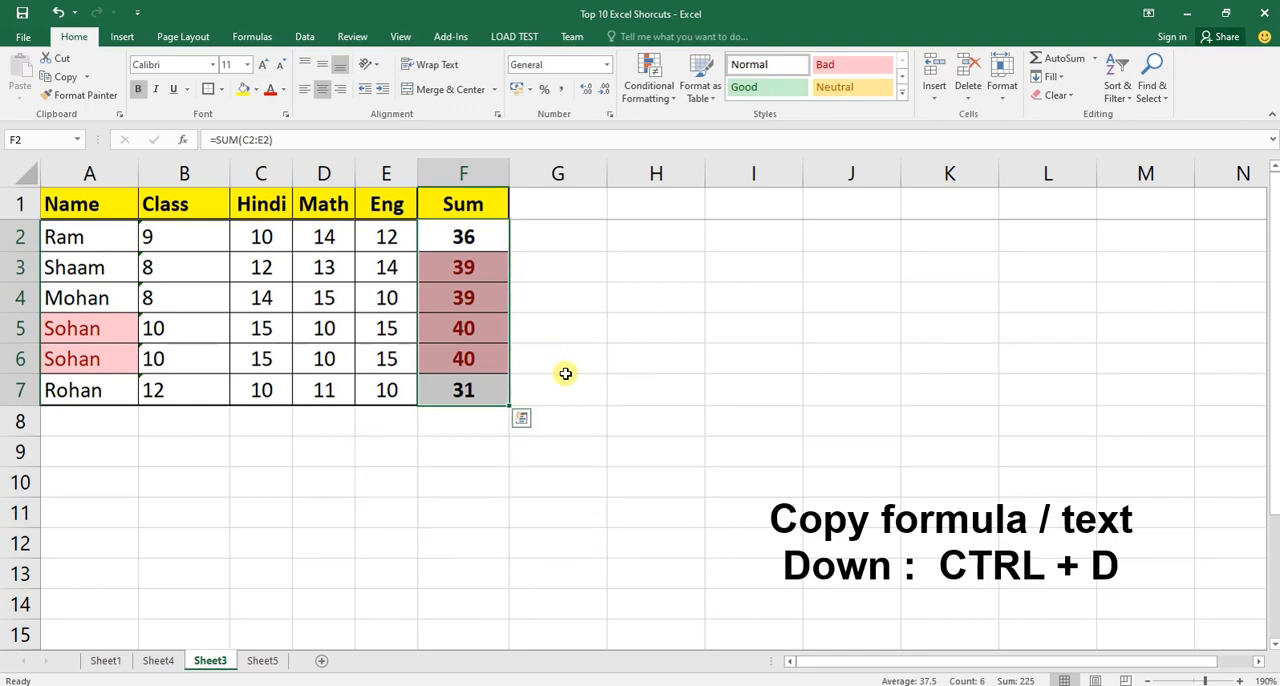
pyautogui.click(492, 335)
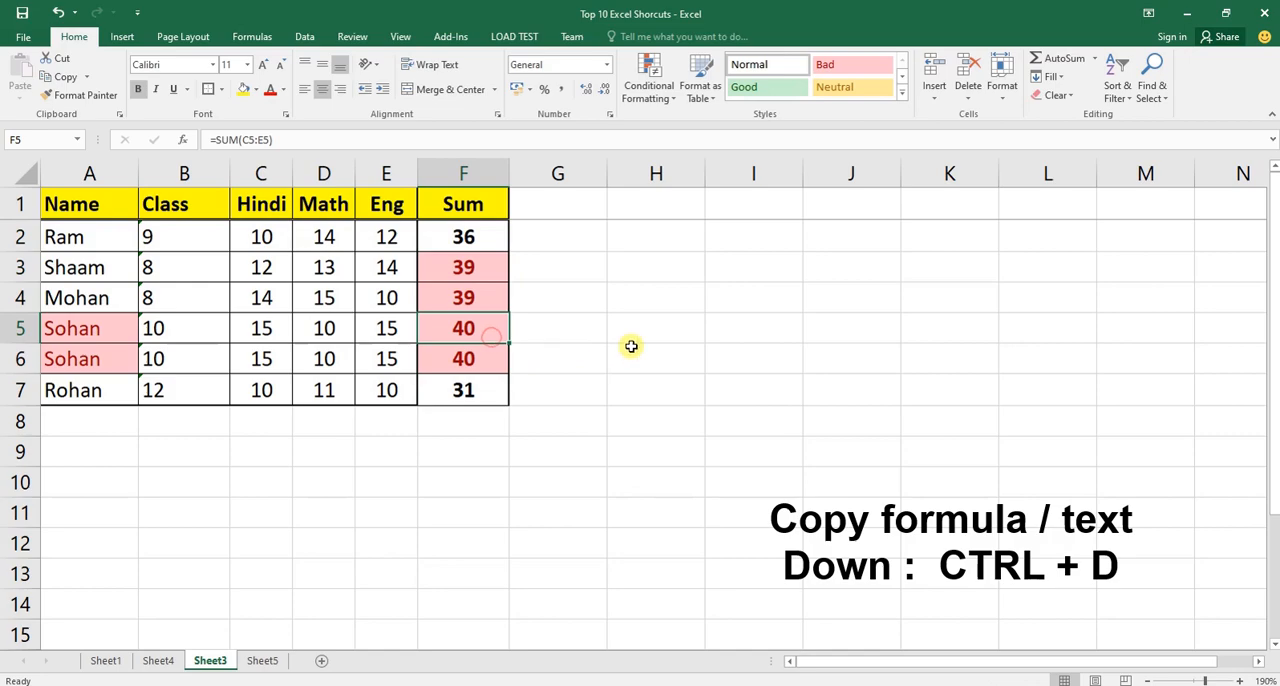
pyautogui.click(481, 237)
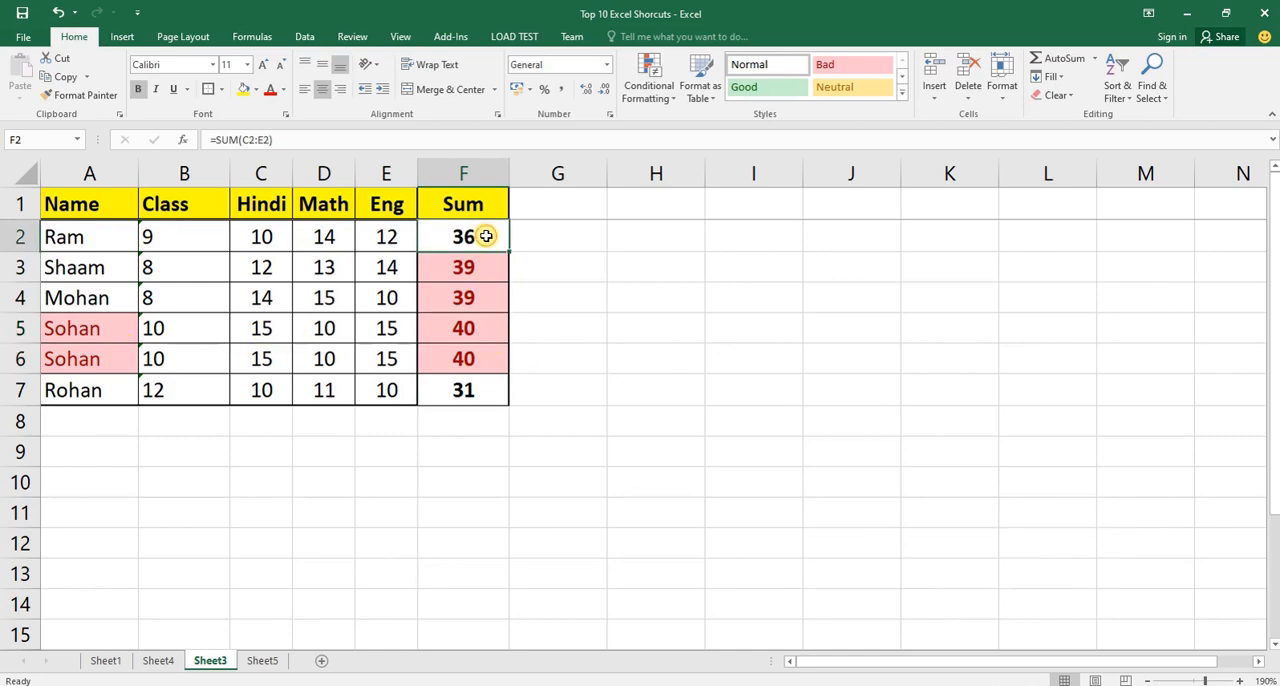
# Fill the sum formula from F2 across row 2 through J2.
pyautogui.moveTo(550, 238); pyautogui.dragTo(927, 236)
pyautogui.click(483, 240)
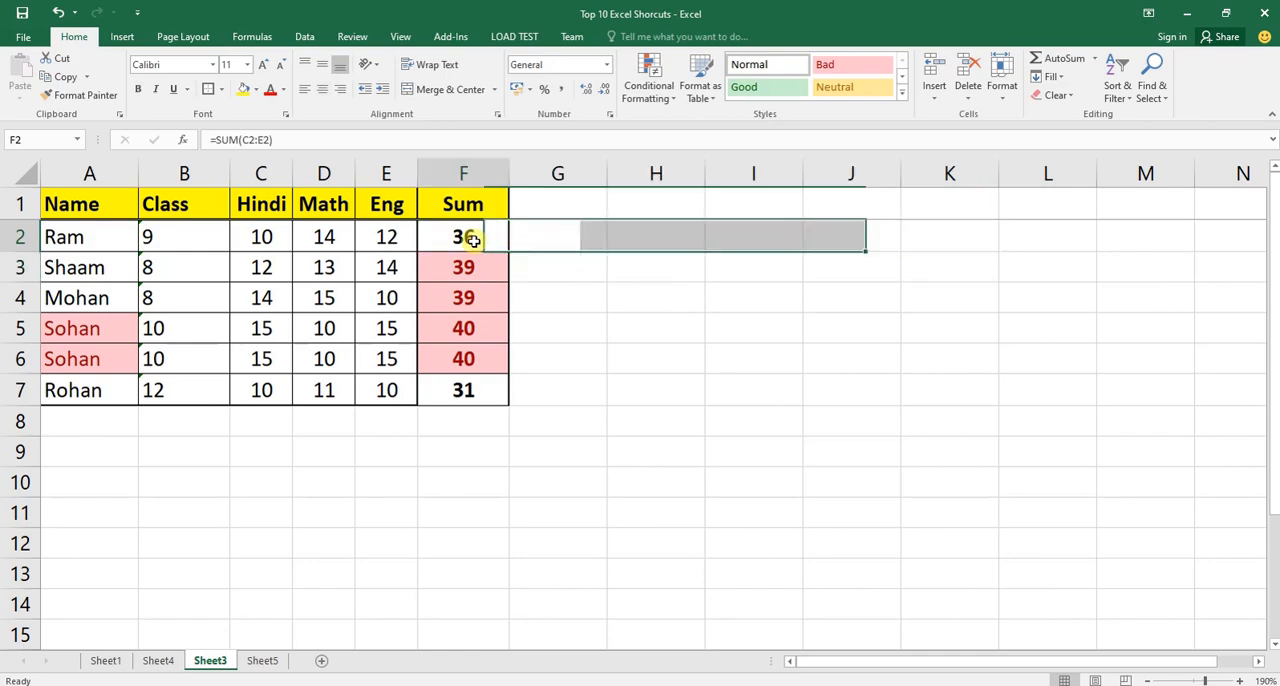
pyautogui.moveTo(529, 240); pyautogui.dragTo(894, 233)
pyautogui.click(529, 287)
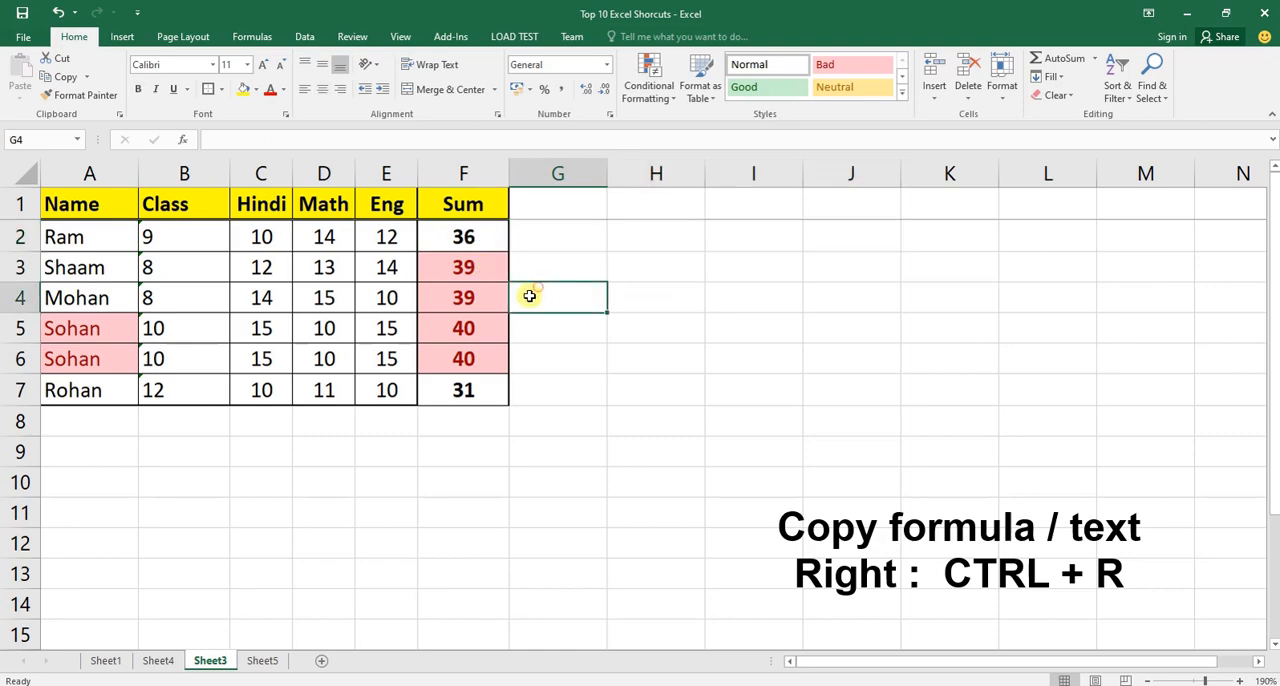
pyautogui.click(478, 237)
pyautogui.moveTo(478, 237); pyautogui.dragTo(846, 238)
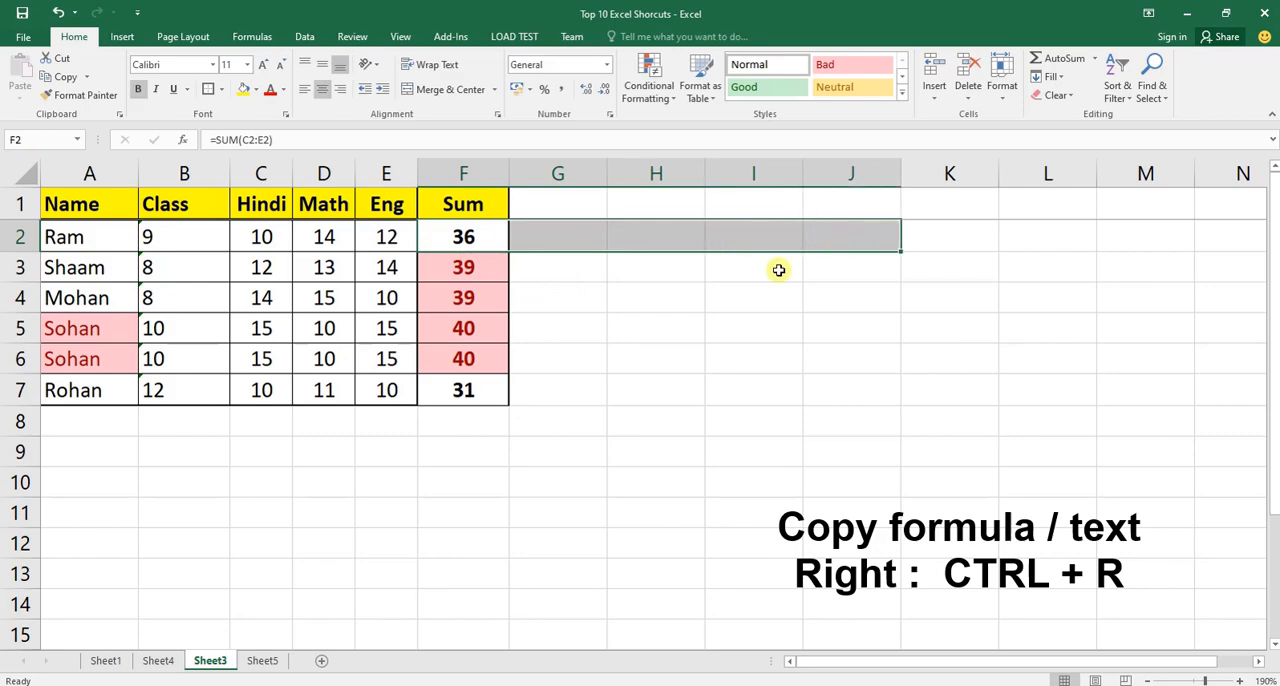
pyautogui.hotkey('ctrl', 'r')
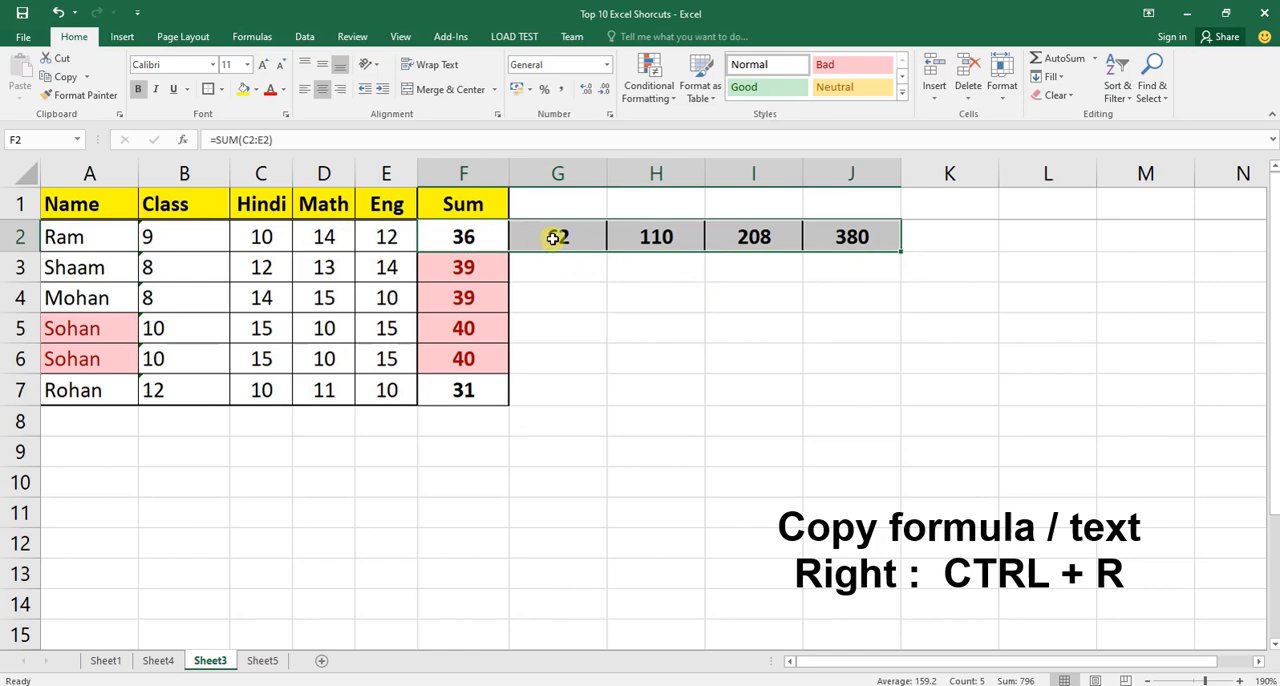
# Compare the formulas in F2, G2 and H2 with the row 2 cells each one adds up.
pyautogui.click(553, 237)
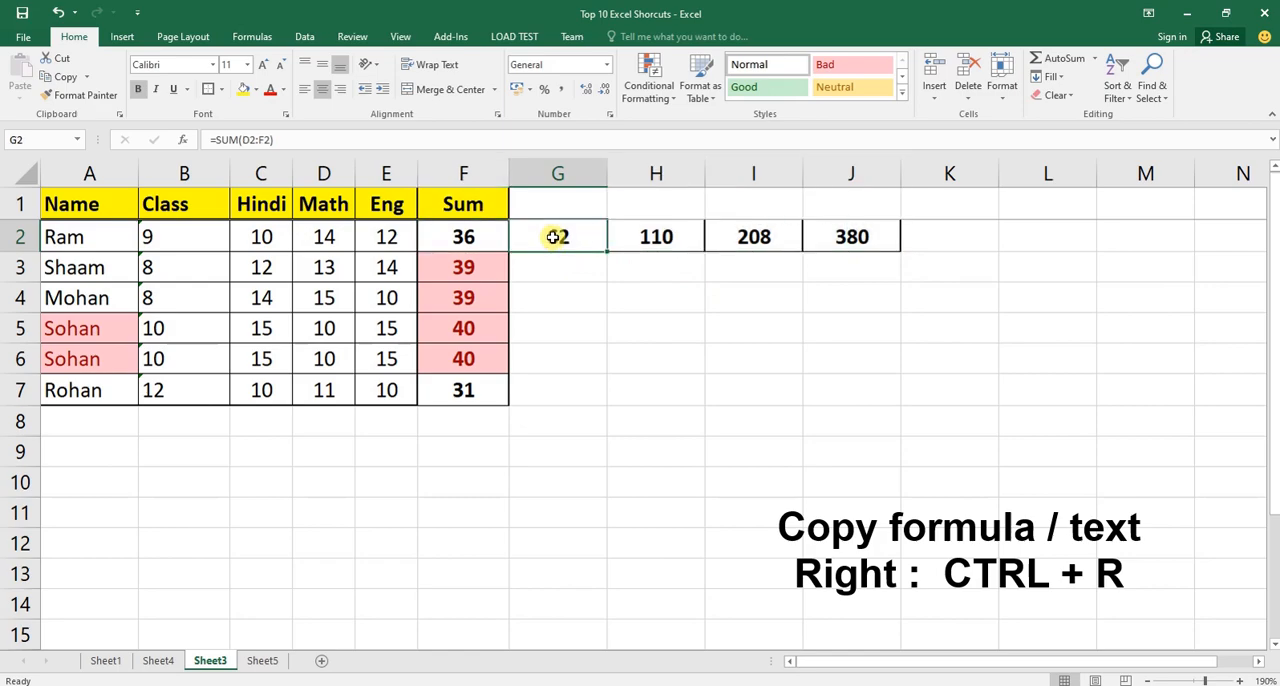
pyautogui.click(474, 237)
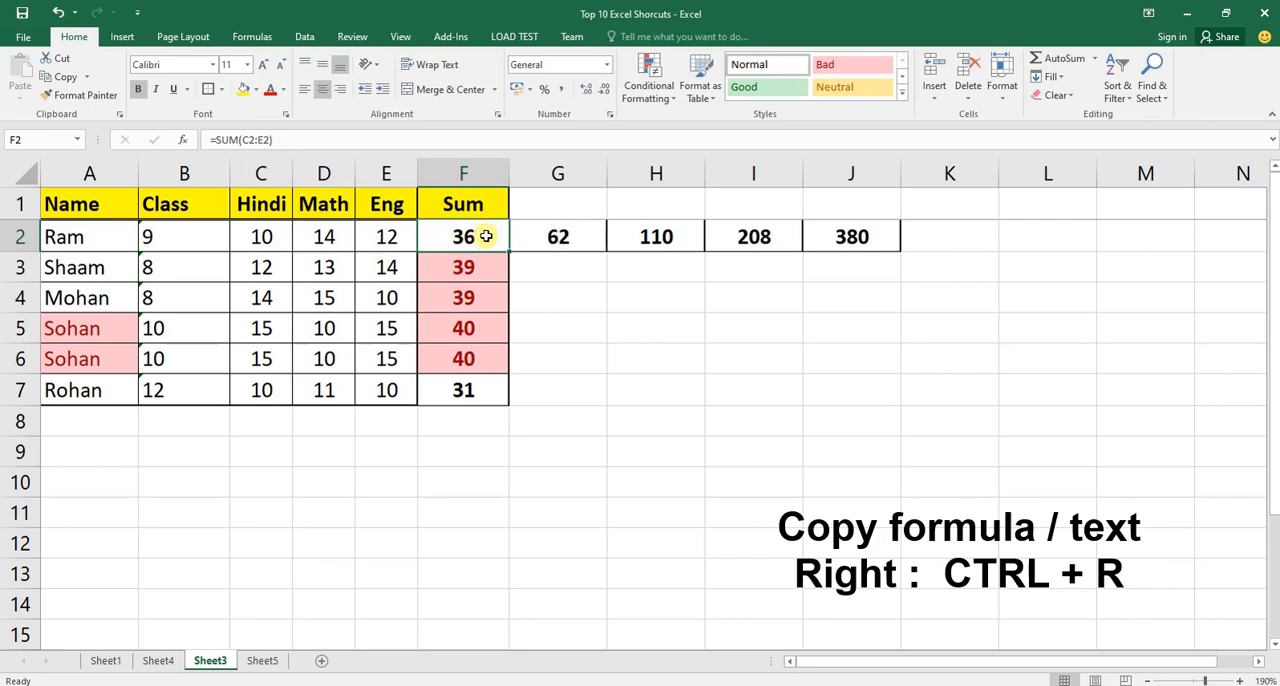
pyautogui.click(558, 236)
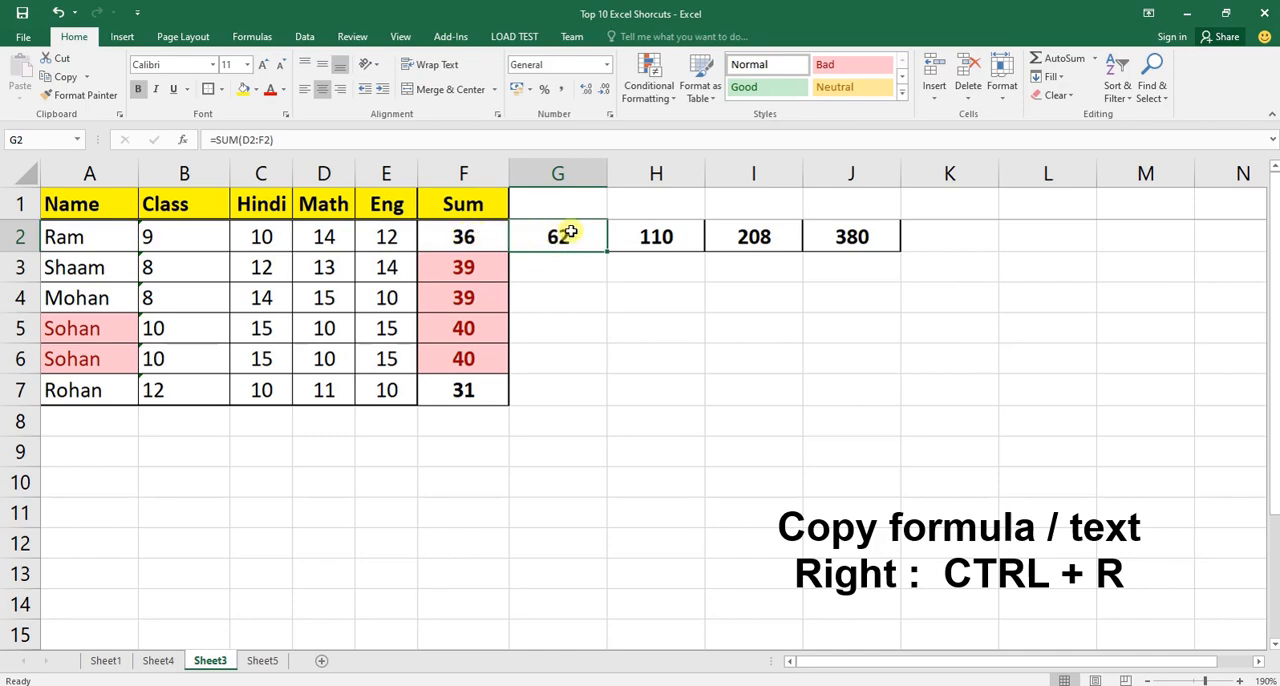
pyautogui.moveTo(266, 229); pyautogui.dragTo(371, 241)
pyautogui.click(449, 237)
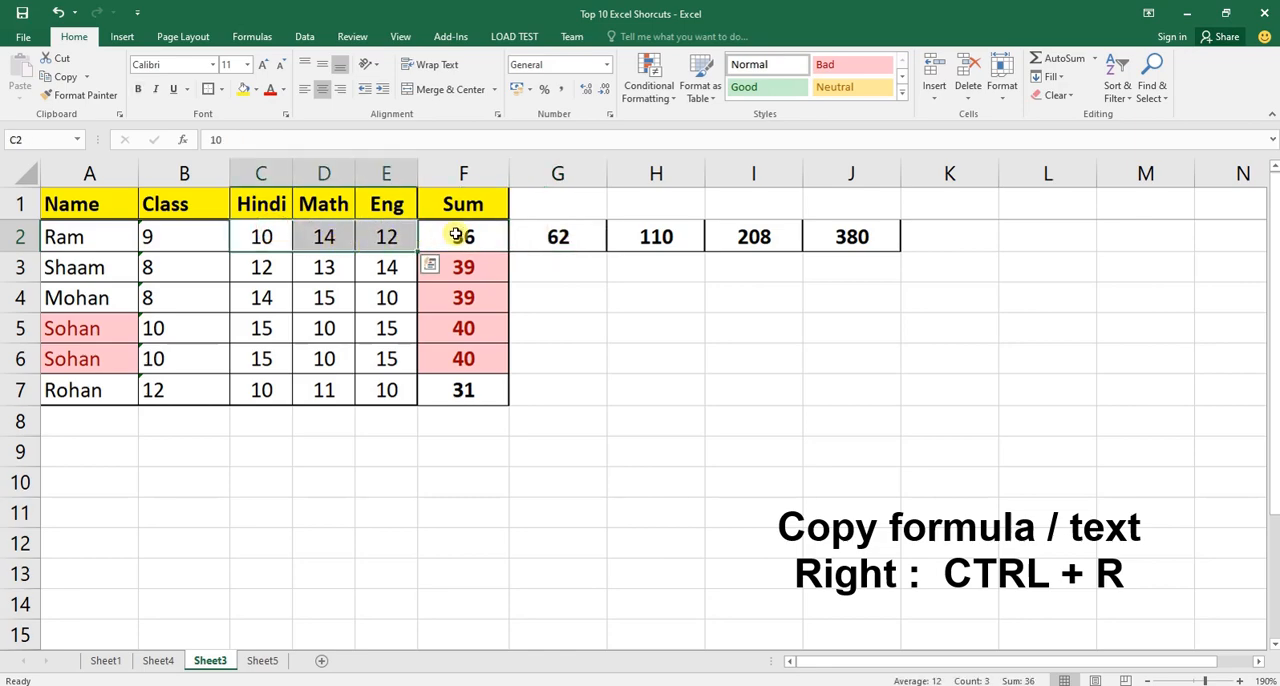
pyautogui.moveTo(278, 237); pyautogui.dragTo(369, 250)
pyautogui.click(557, 237)
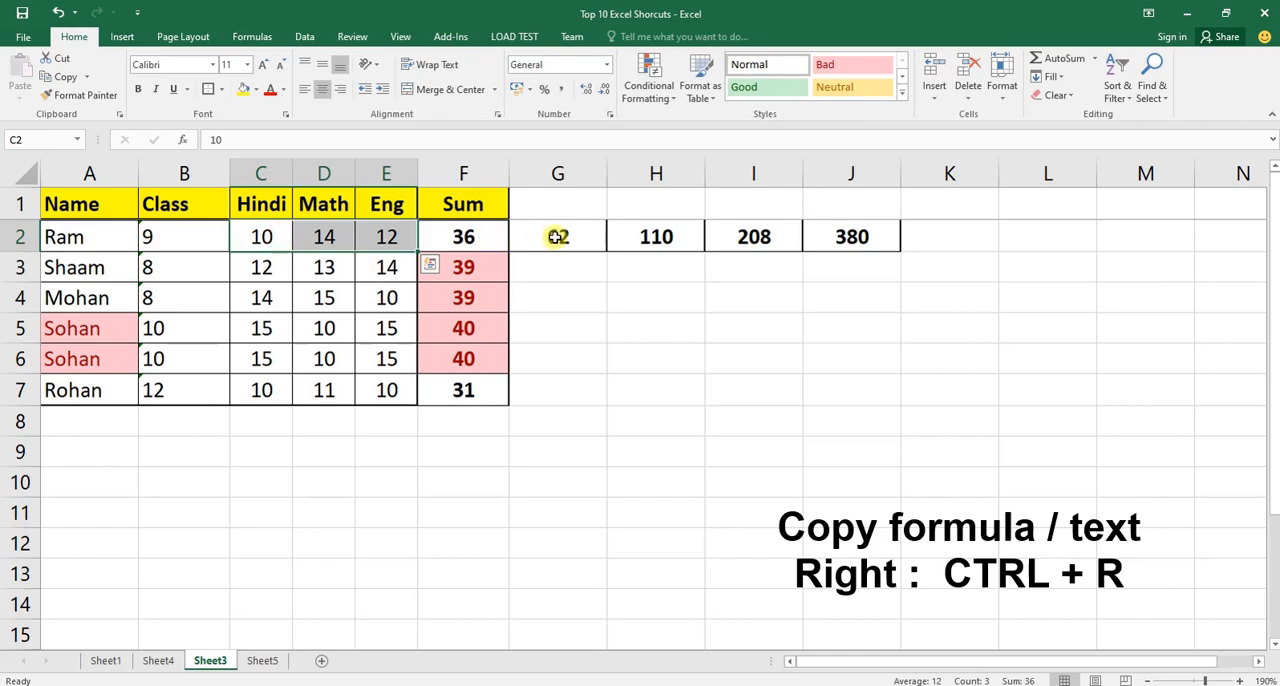
pyautogui.moveTo(328, 237); pyautogui.dragTo(534, 243)
pyautogui.click(650, 237)
pyautogui.click(656, 240)
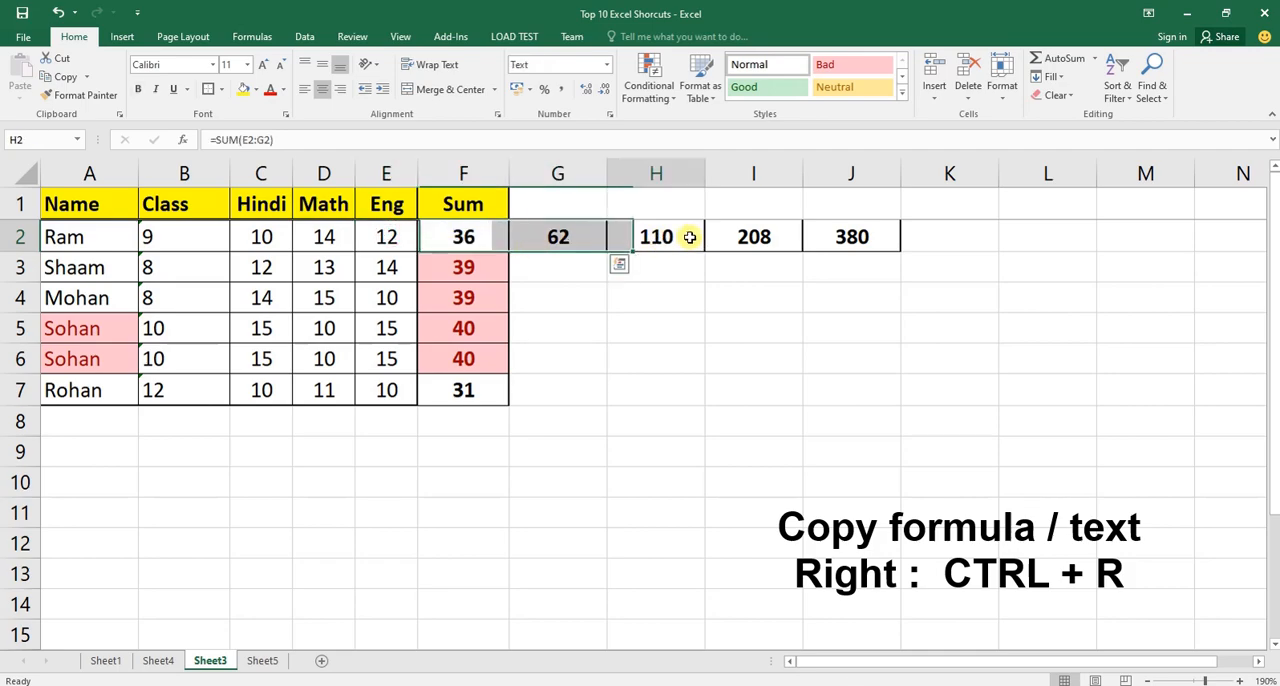
pyautogui.press('Right')
# Delete columns G to J, which hold the copied formulas.
pyautogui.moveTo(505, 237); pyautogui.dragTo(834, 243)
pyautogui.click(580, 238)
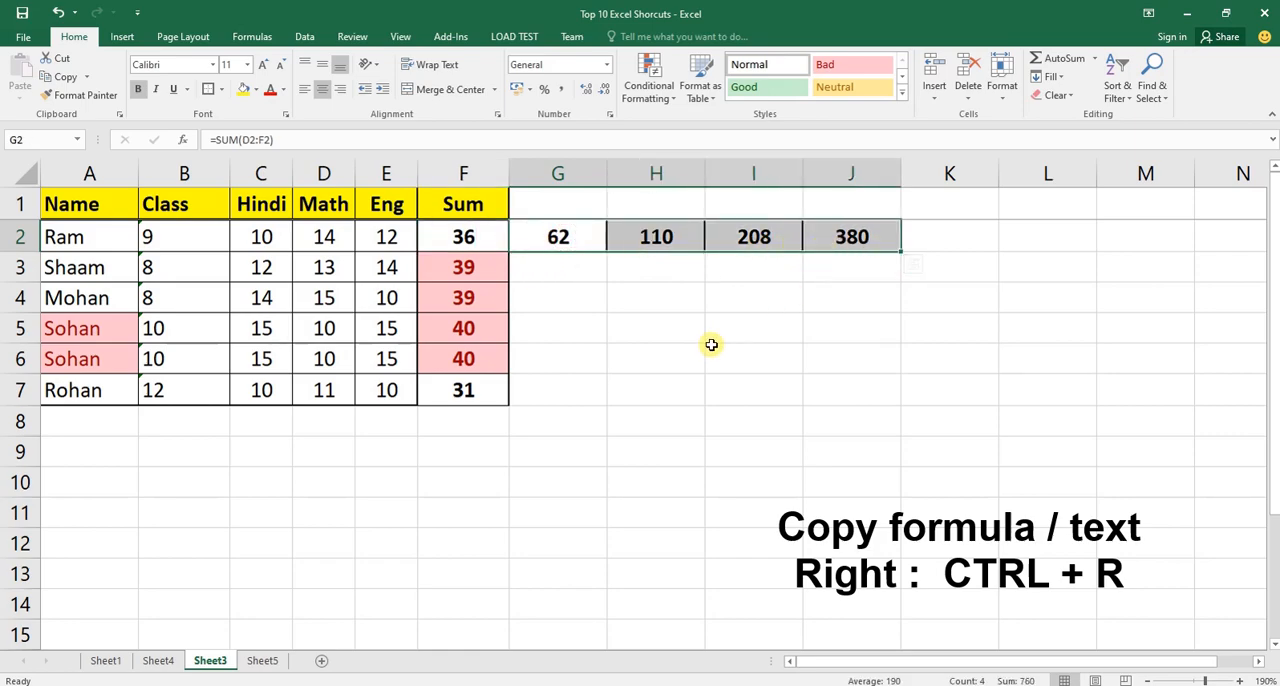
pyautogui.hotkey('ctrl', 'space')
pyautogui.hotkey('ctrl', '-')
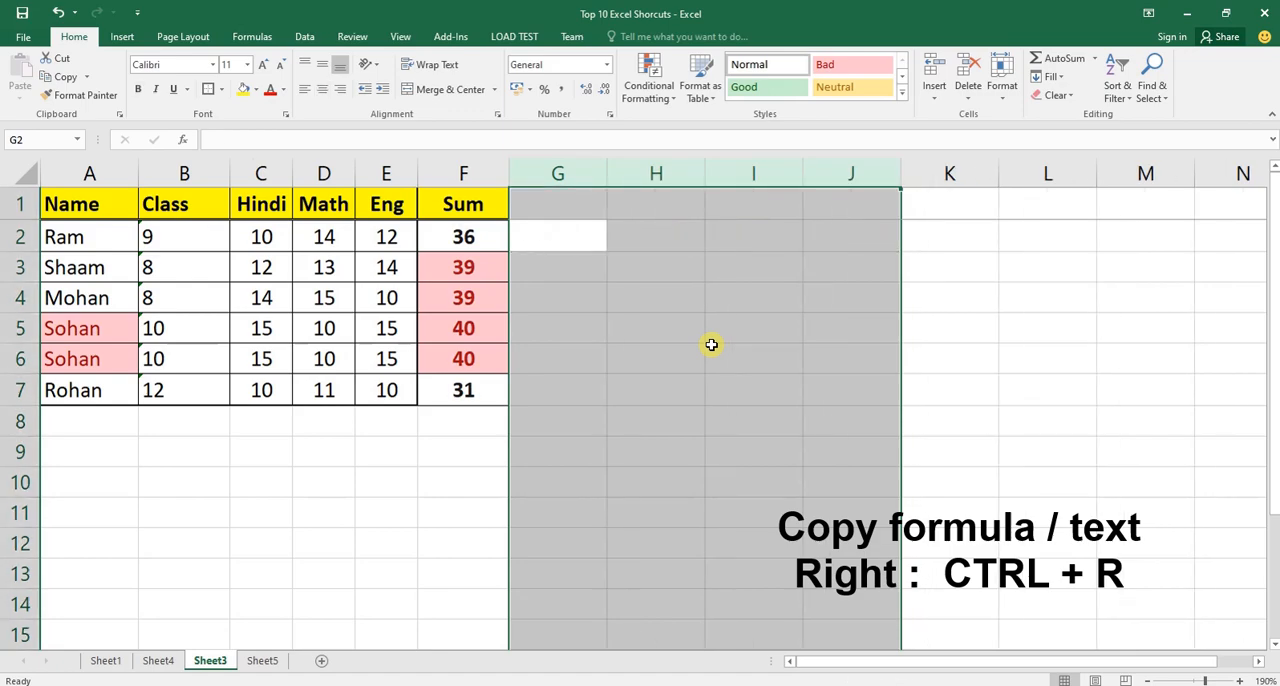
# Return to the Sum column and select its values from F2 through F7.
pyautogui.press('Left')
pyautogui.press('Up')
pyautogui.hotkey('ctrl', 'shift', 'Down')
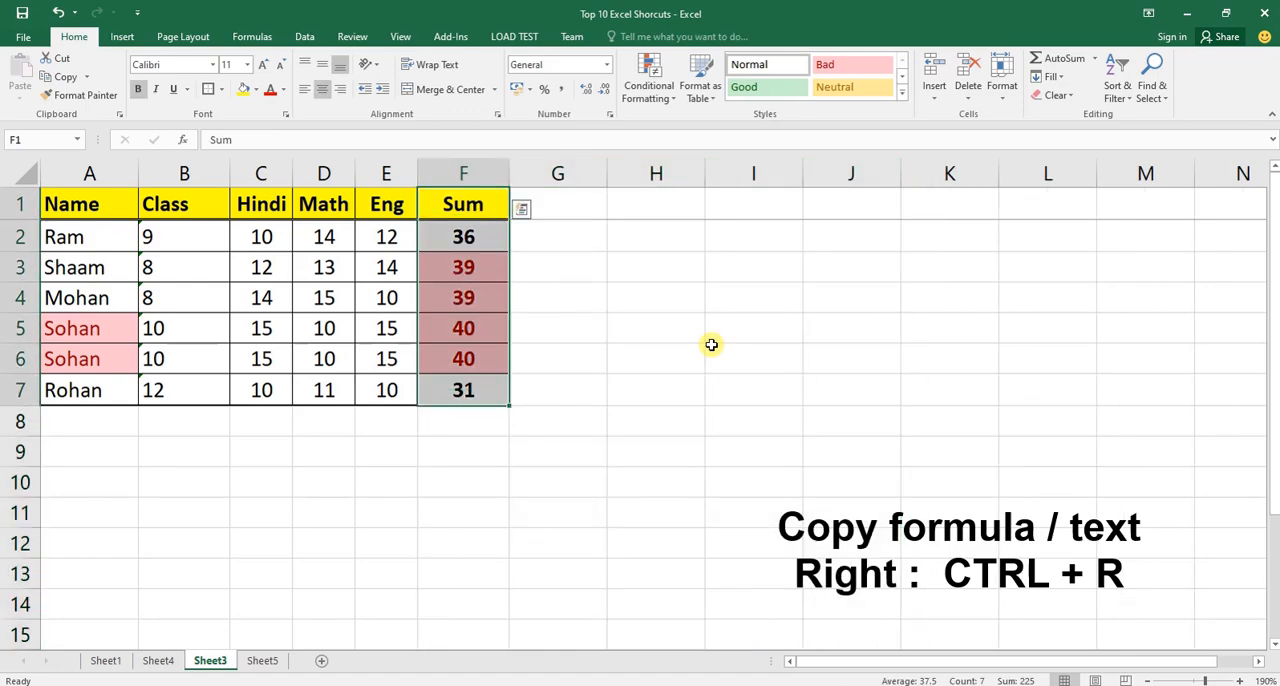
pyautogui.press('Down')
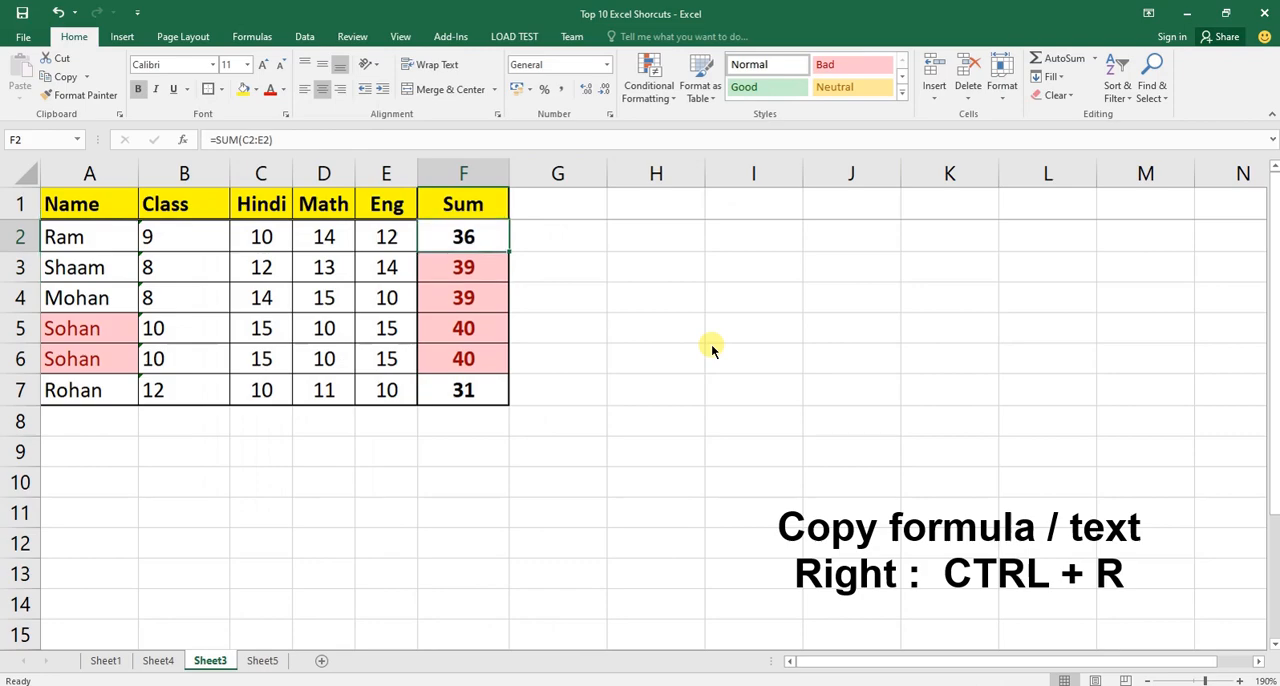
pyautogui.hotkey('ctrl', 'shift', 'Down')
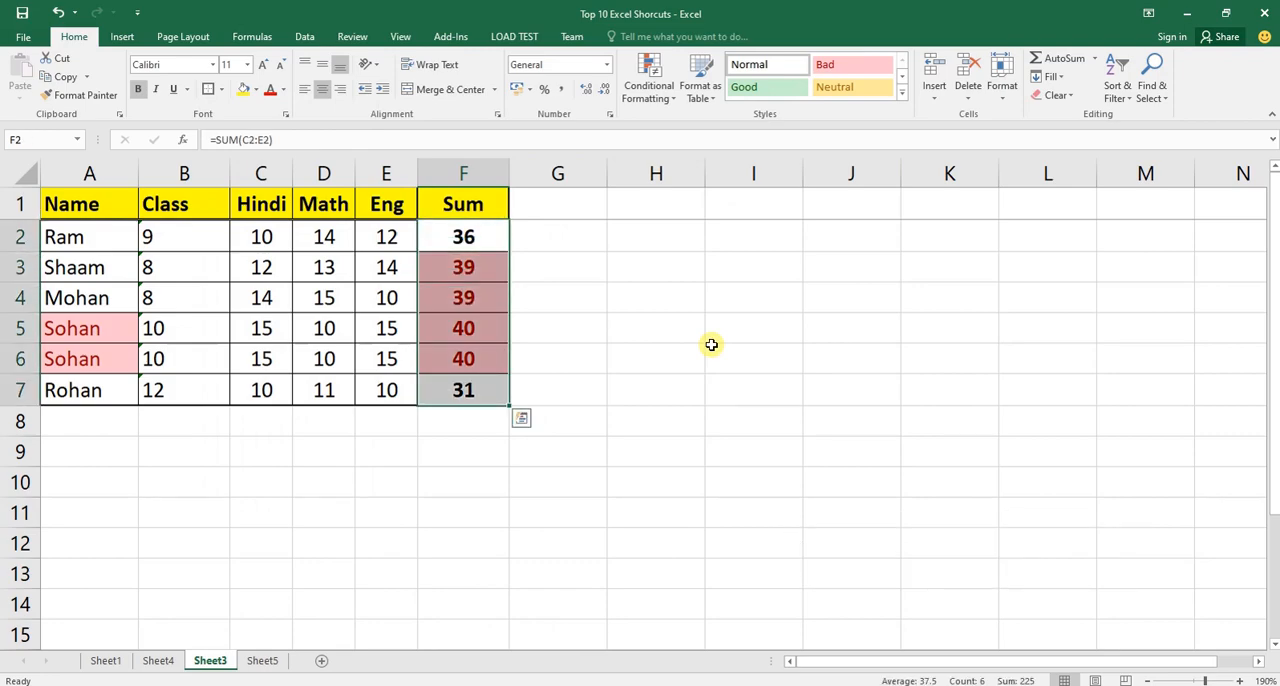
# On Sheet4, enter the shortcut ALT + W + F + R in bold beside Fix First Row.
pyautogui.hotkey('ctrl', 'pageup')
pyautogui.press('Down')
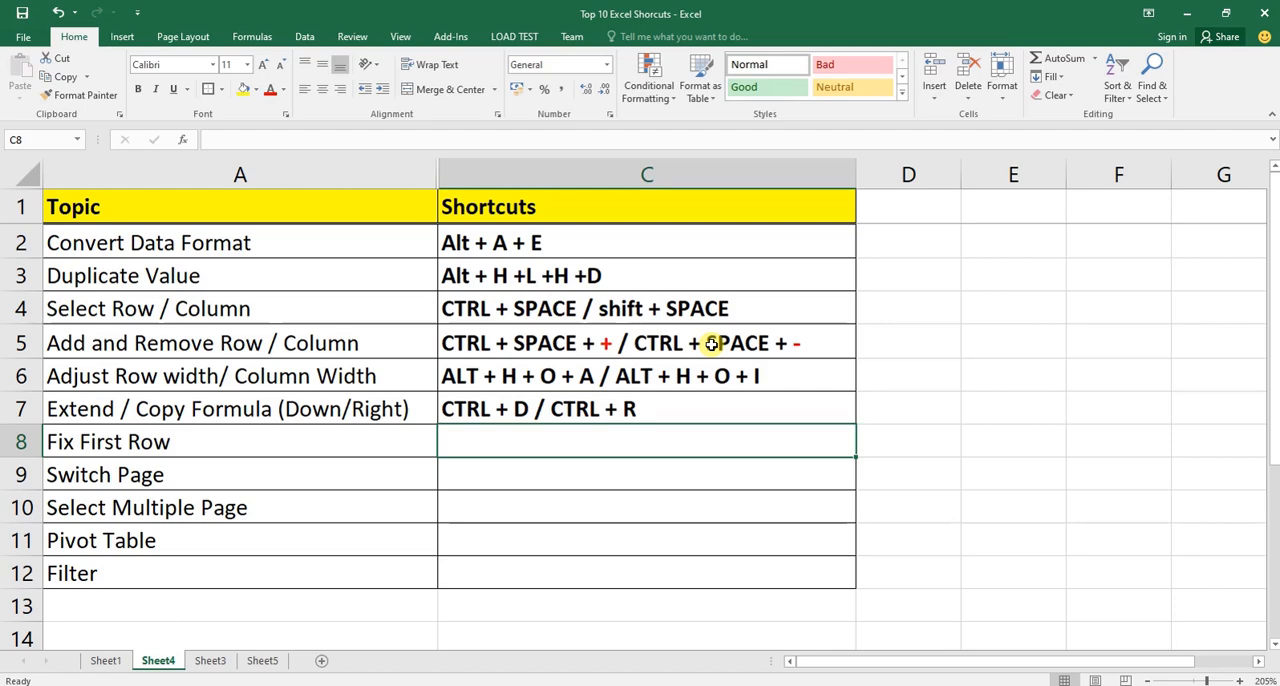
pyautogui.write('ALT + W + F + R')
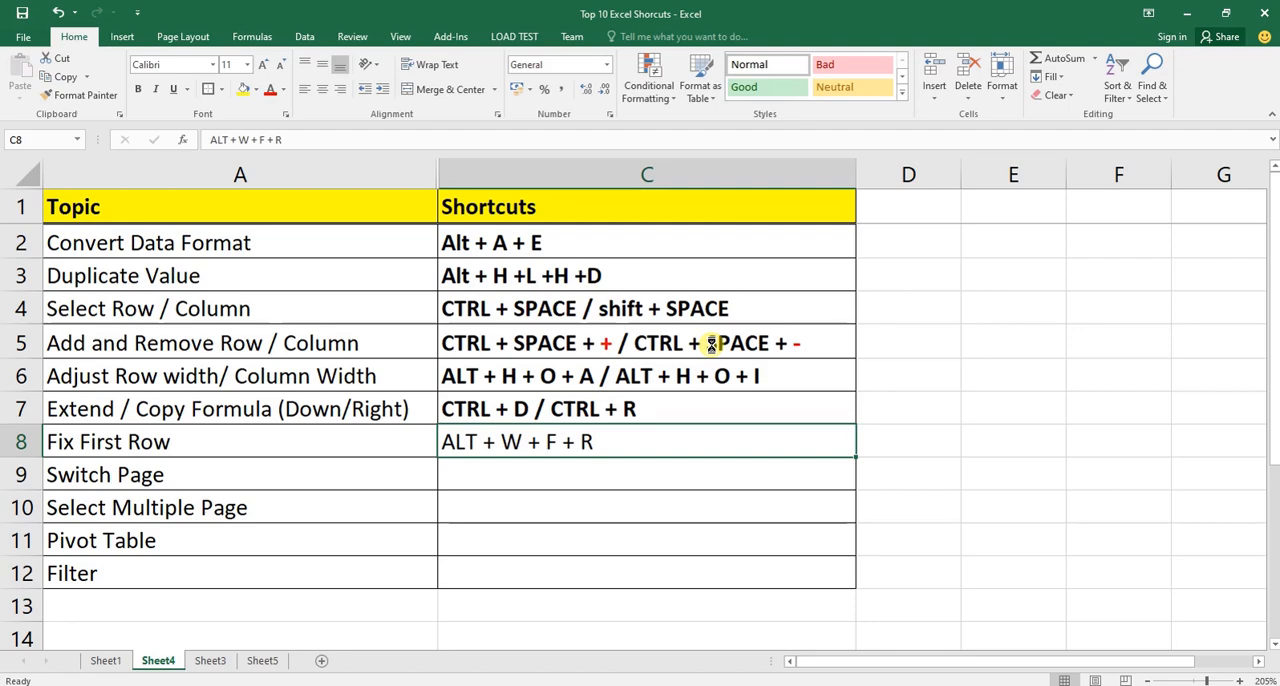
pyautogui.hotkey('ctrl', 'b')
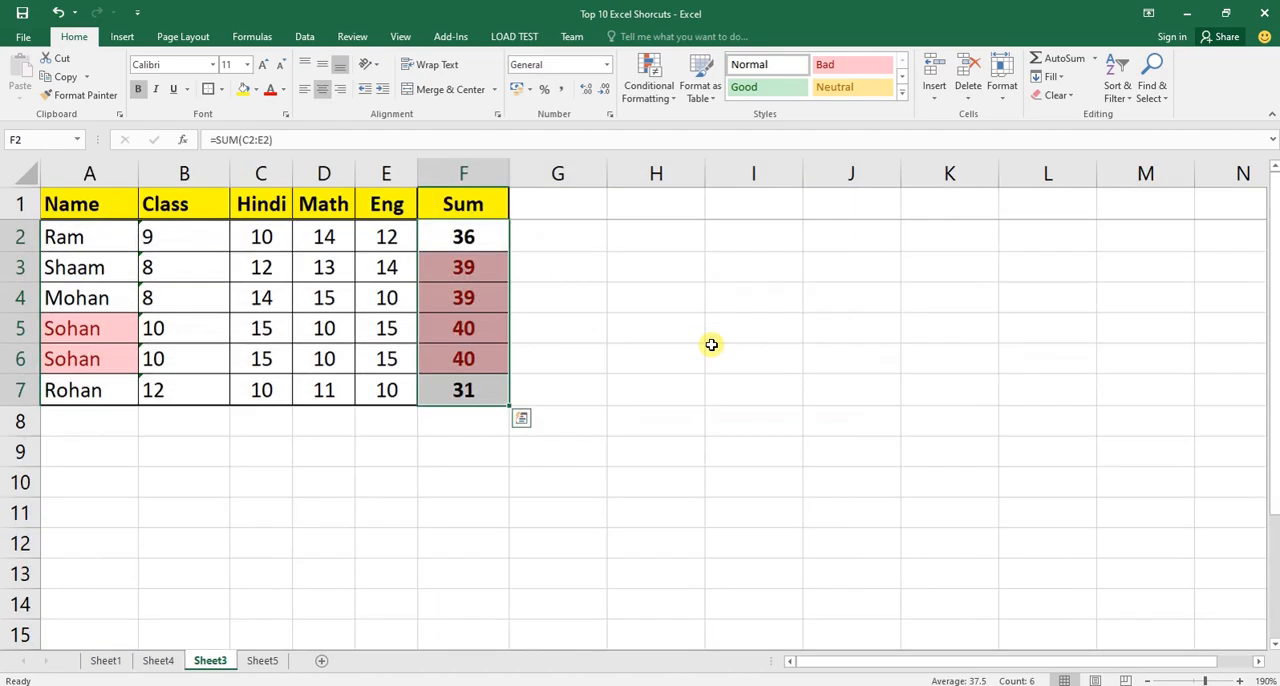
# On Sheet3, go from A1 down the Name column to A7 and highlight the header row.
pyautogui.hotkey('ctrl', 'Home')
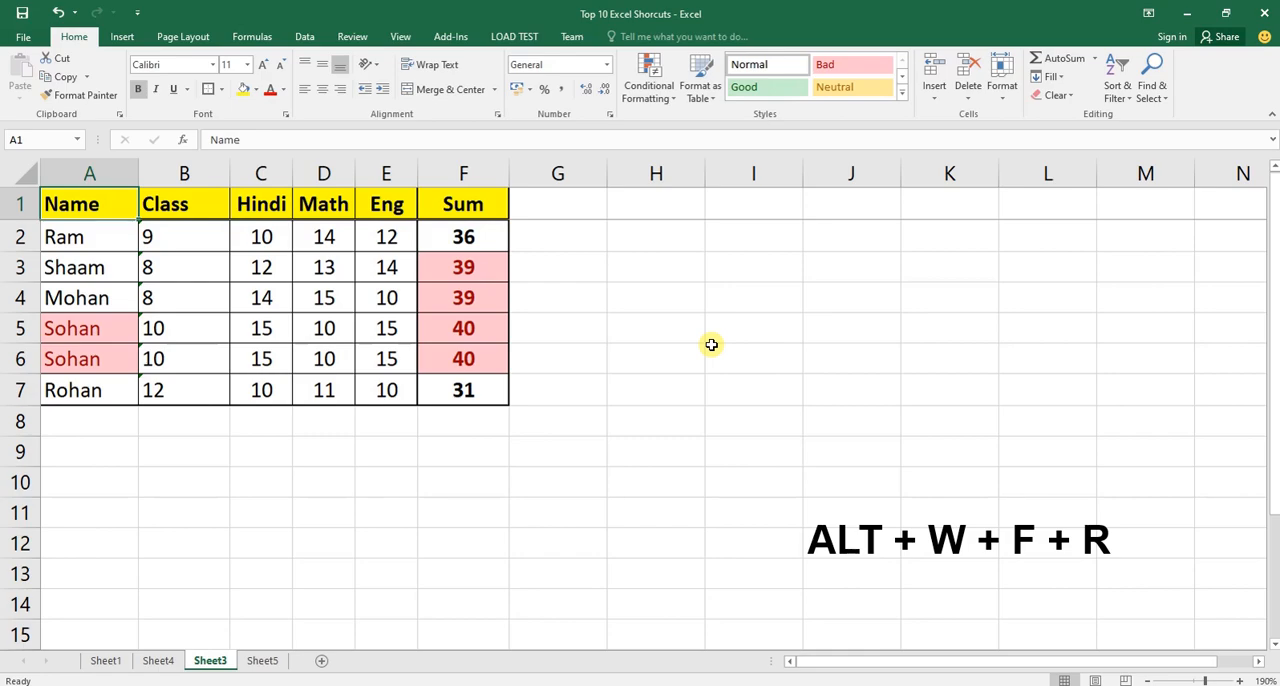
pyautogui.press('Down')
pyautogui.press('Down')
pyautogui.press('Down')
pyautogui.press('Down')
pyautogui.press('Down')
pyautogui.press('Down')
pyautogui.press('Down')
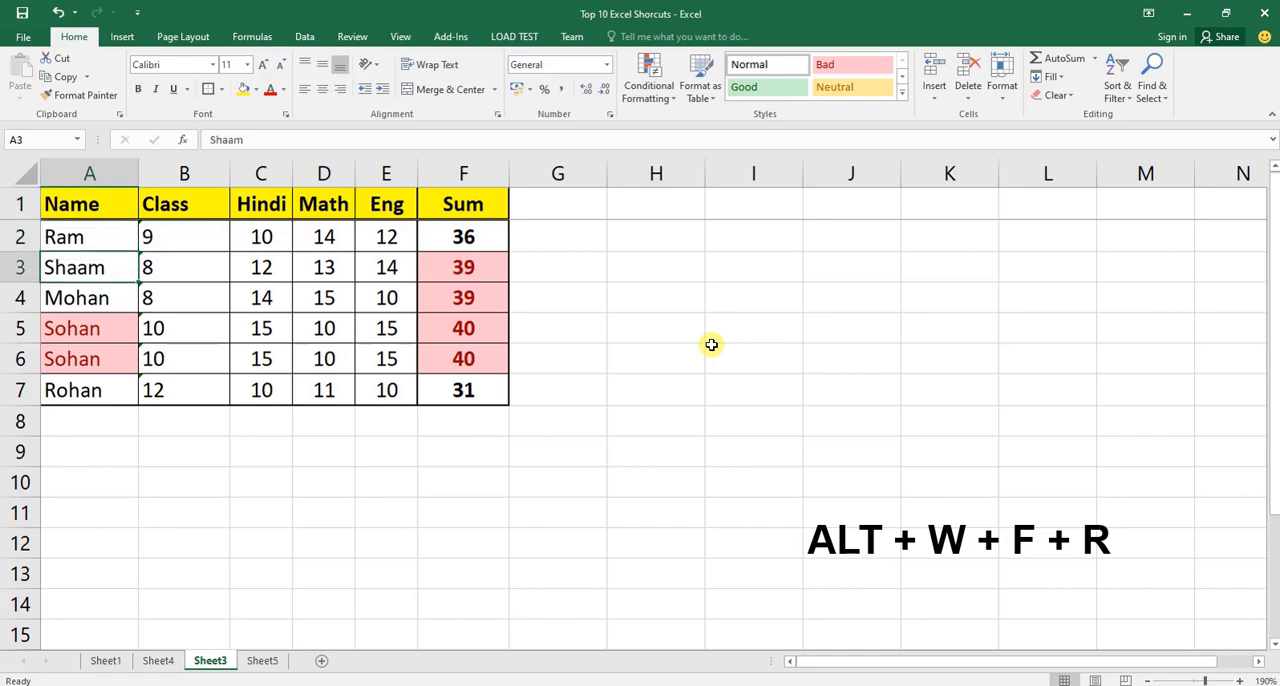
pyautogui.press('Up')
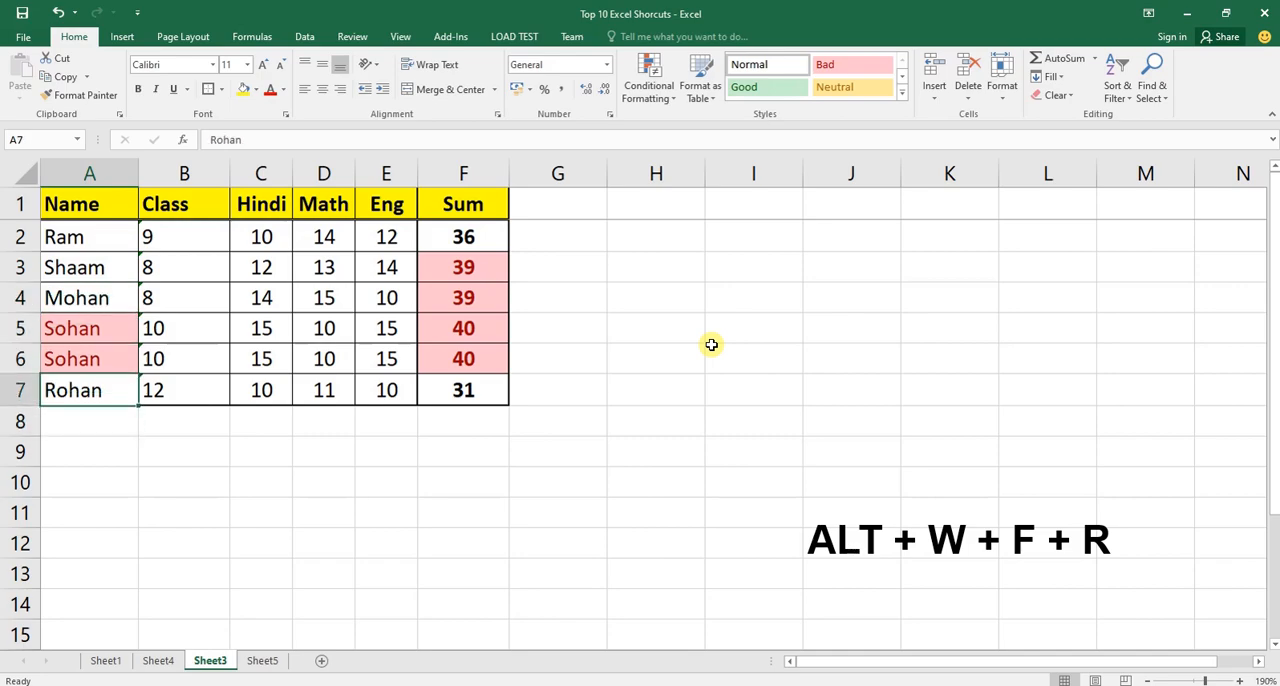
pyautogui.moveTo(90, 197); pyautogui.dragTo(462, 201)
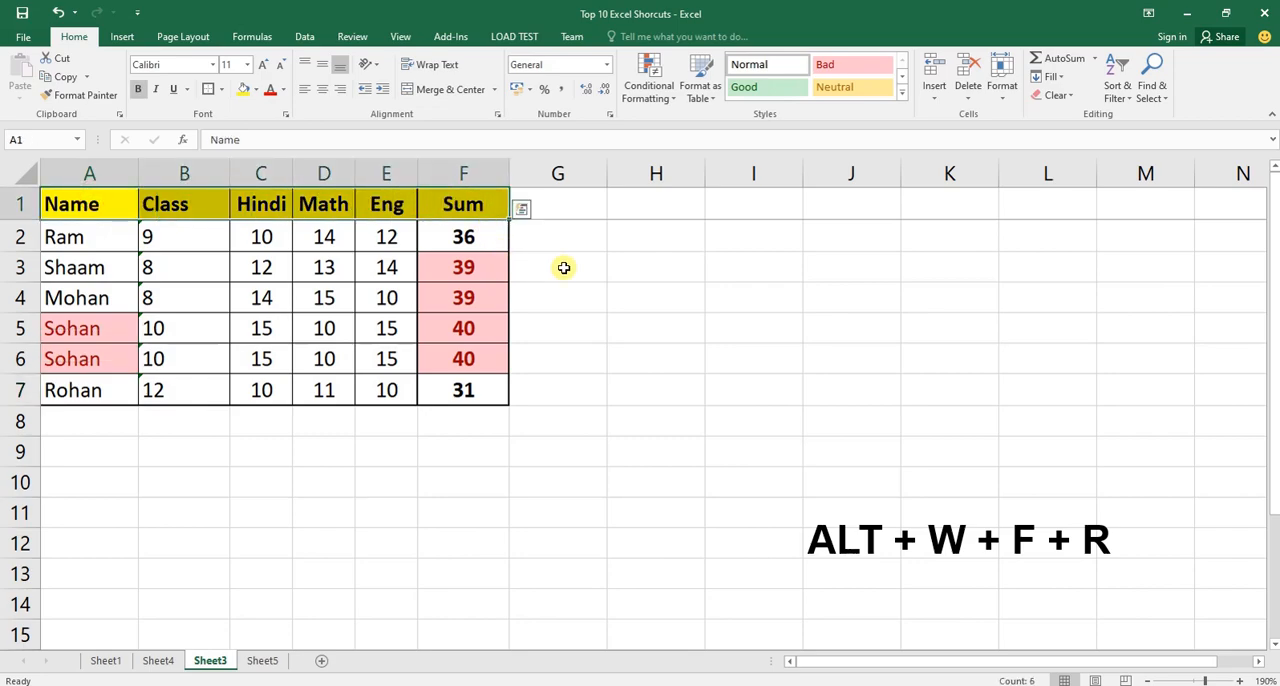
pyautogui.click(24, 203)
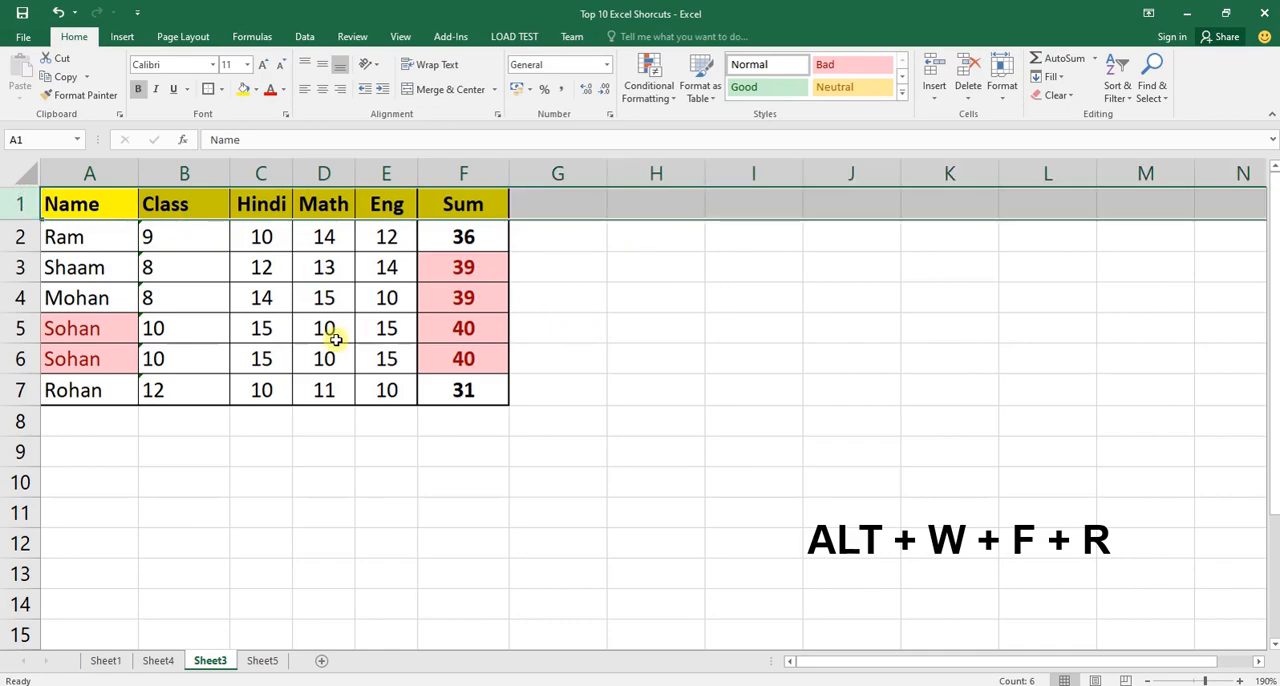
pyautogui.click(92, 413)
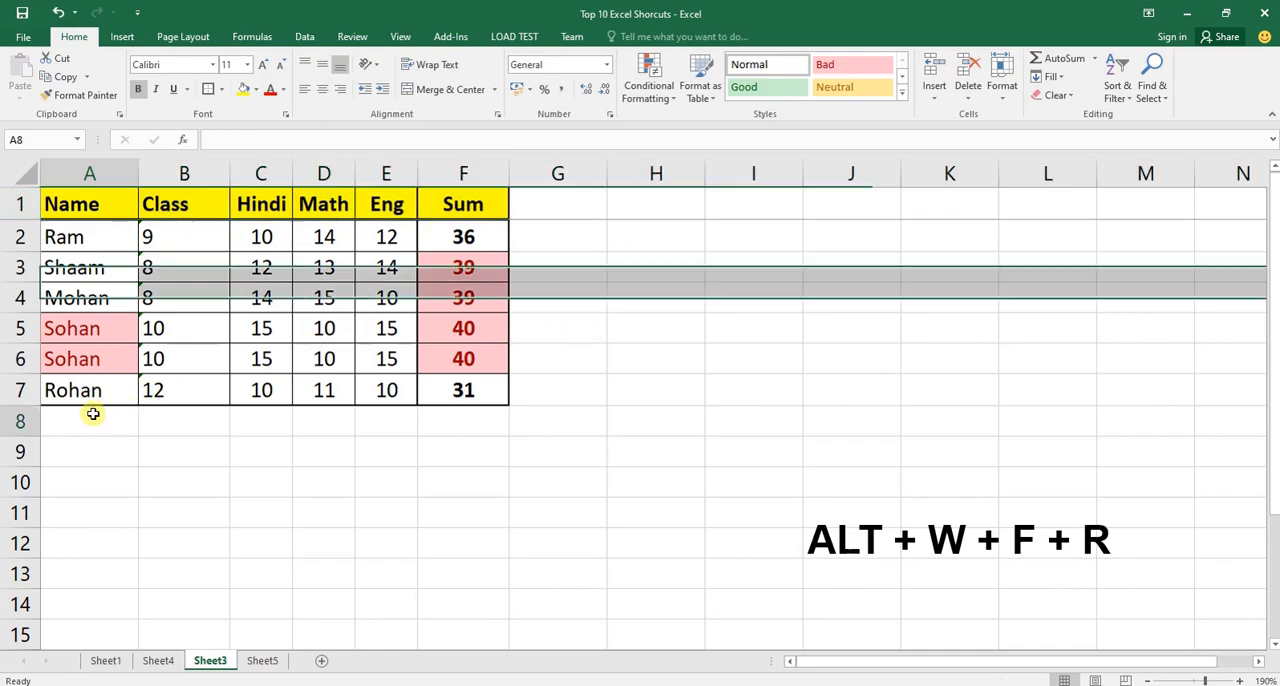
# Look well below the table and back to check the frozen header row against the data rows.
pyautogui.scroll(-3, 214, 434)
pyautogui.scroll(-8, 227, 430)
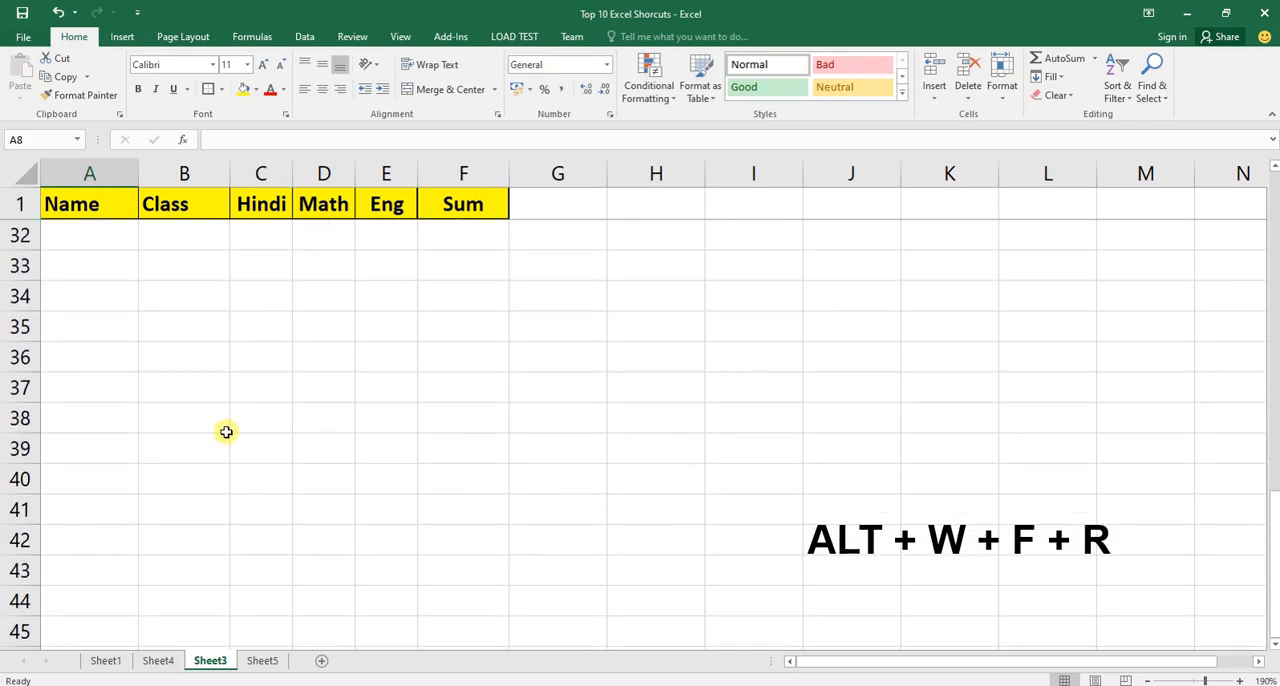
pyautogui.click(20, 204)
pyautogui.scroll(10, 434, 386)
pyautogui.scroll(1, 436, 386)
pyautogui.click(346, 512)
pyautogui.moveTo(106, 203); pyautogui.dragTo(480, 385)
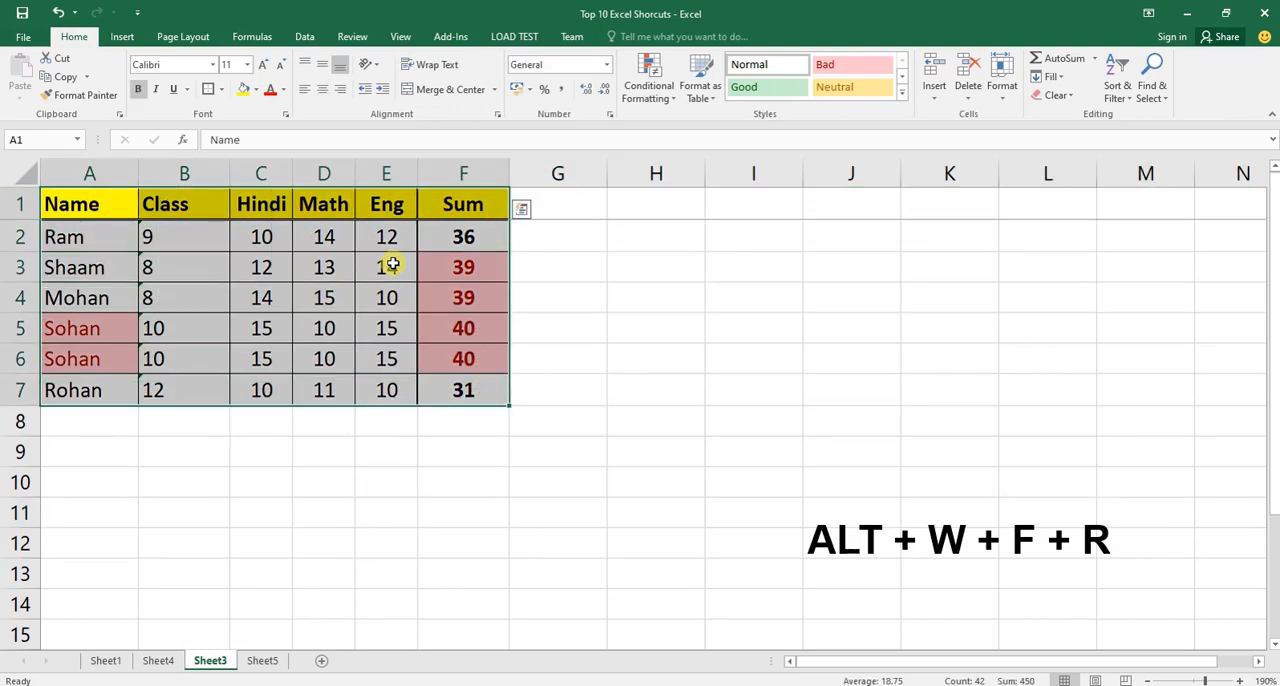
pyautogui.scroll(-6, 351, 431)
pyautogui.scroll(6, 374, 429)
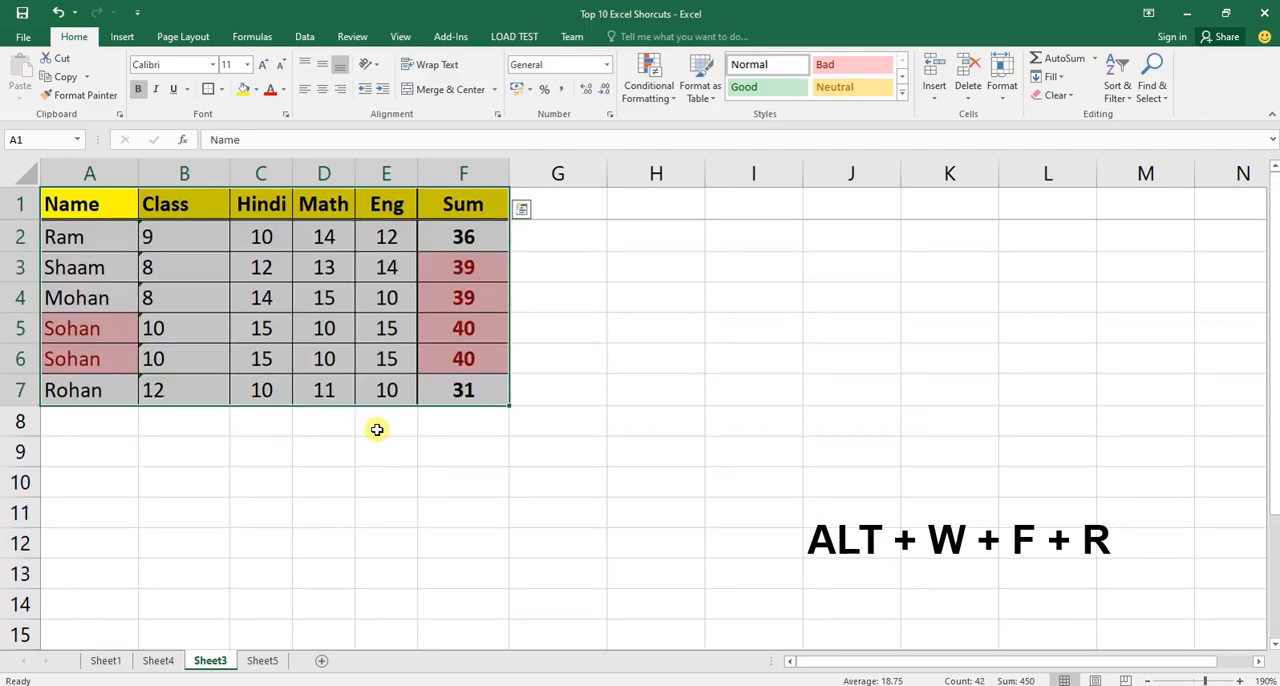
pyautogui.click(563, 397)
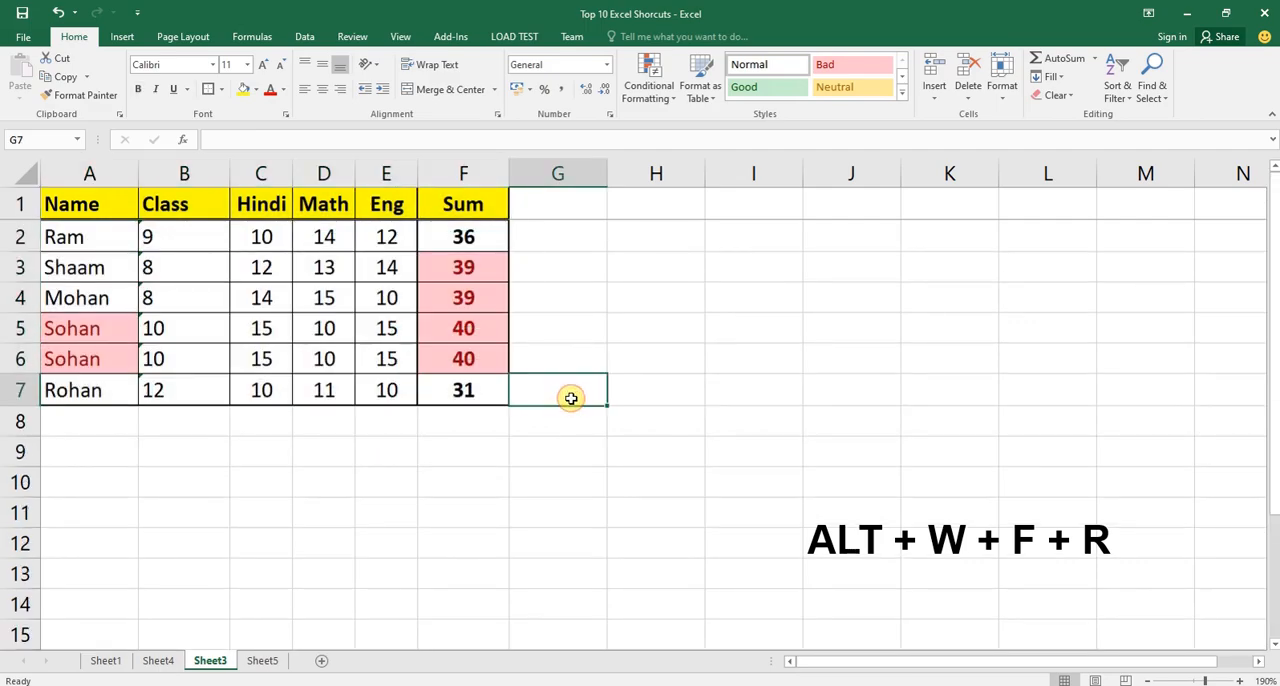
# Unfreeze the top row of Sheet3.
pyautogui.hotkey('alt', 'w')
pyautogui.press('f')
pyautogui.press('r')
pyautogui.hotkey('alt', 'w')
pyautogui.press('f')
pyautogui.press('r')
# Go through the table and view the rows below it to check whether the unfrozen header row remains in view.
pyautogui.press('Up')
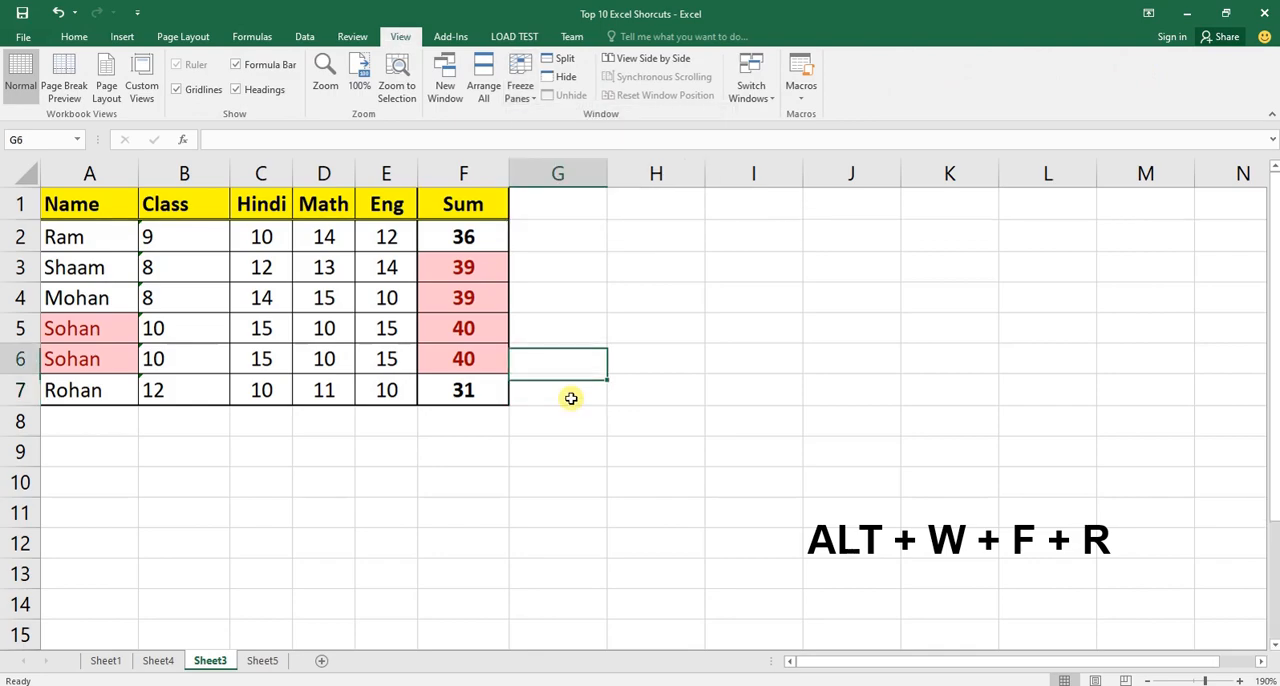
pyautogui.press('Home')
pyautogui.hotkey('ctrl', 'Up')
pyautogui.hotkey('ctrl', 'Down')
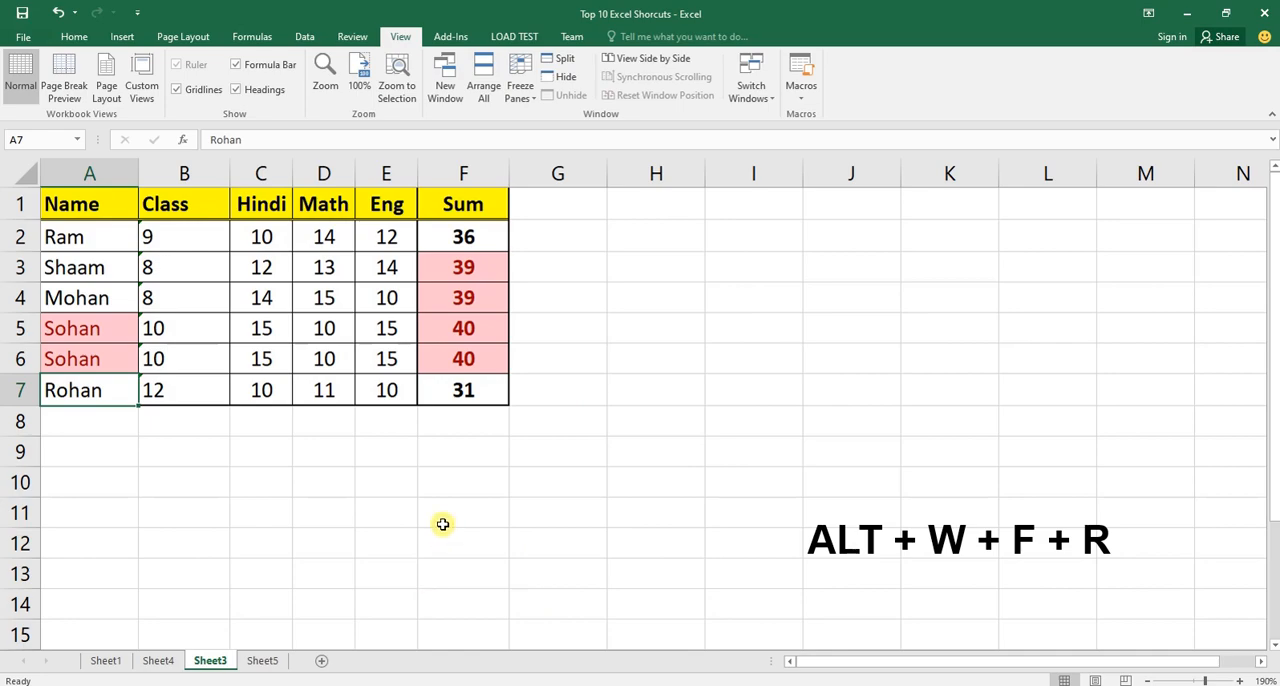
pyautogui.moveTo(91, 202); pyautogui.dragTo(481, 380)
pyautogui.click(481, 385)
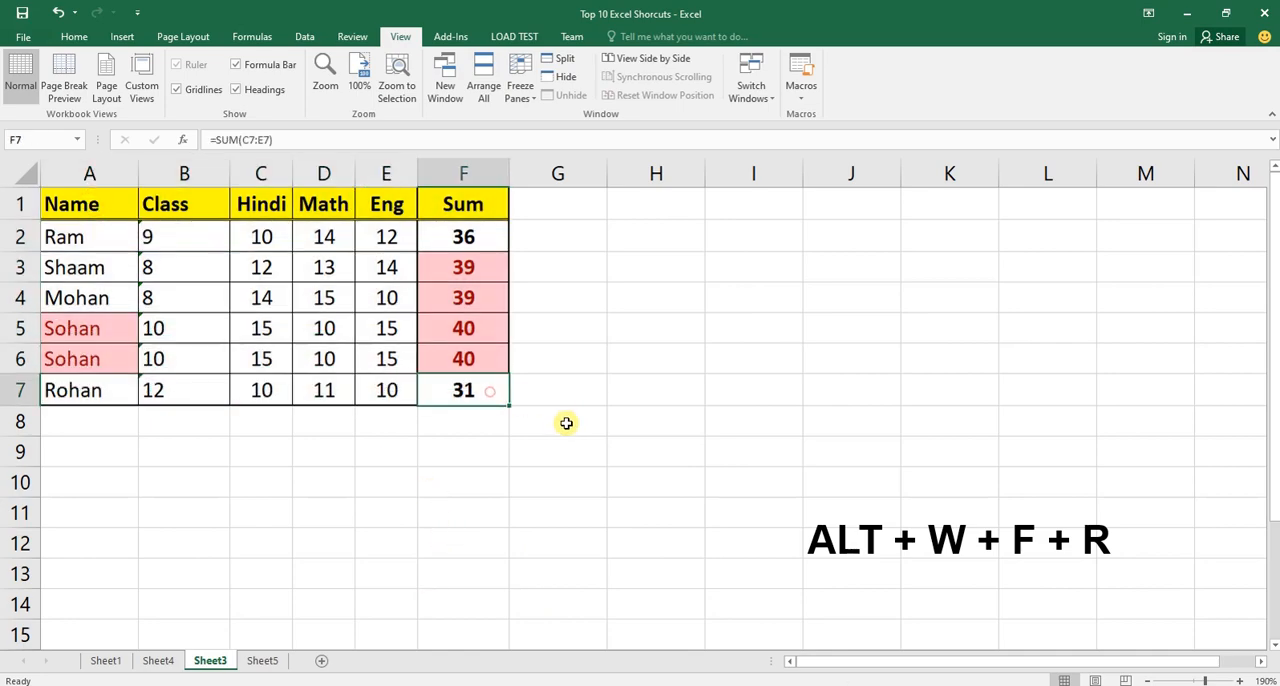
pyautogui.scroll(-6, 566, 428)
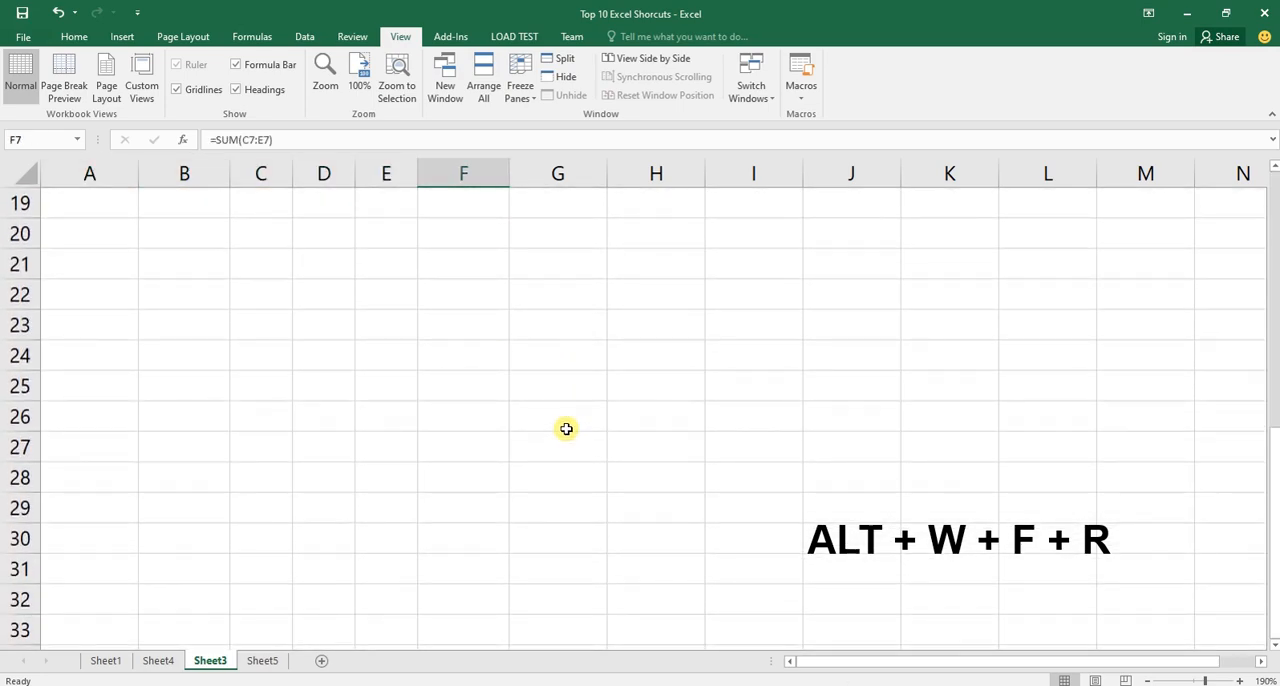
pyautogui.scroll(6, 566, 428)
pyautogui.scroll(-3, 566, 428)
pyautogui.scroll(3, 566, 428)
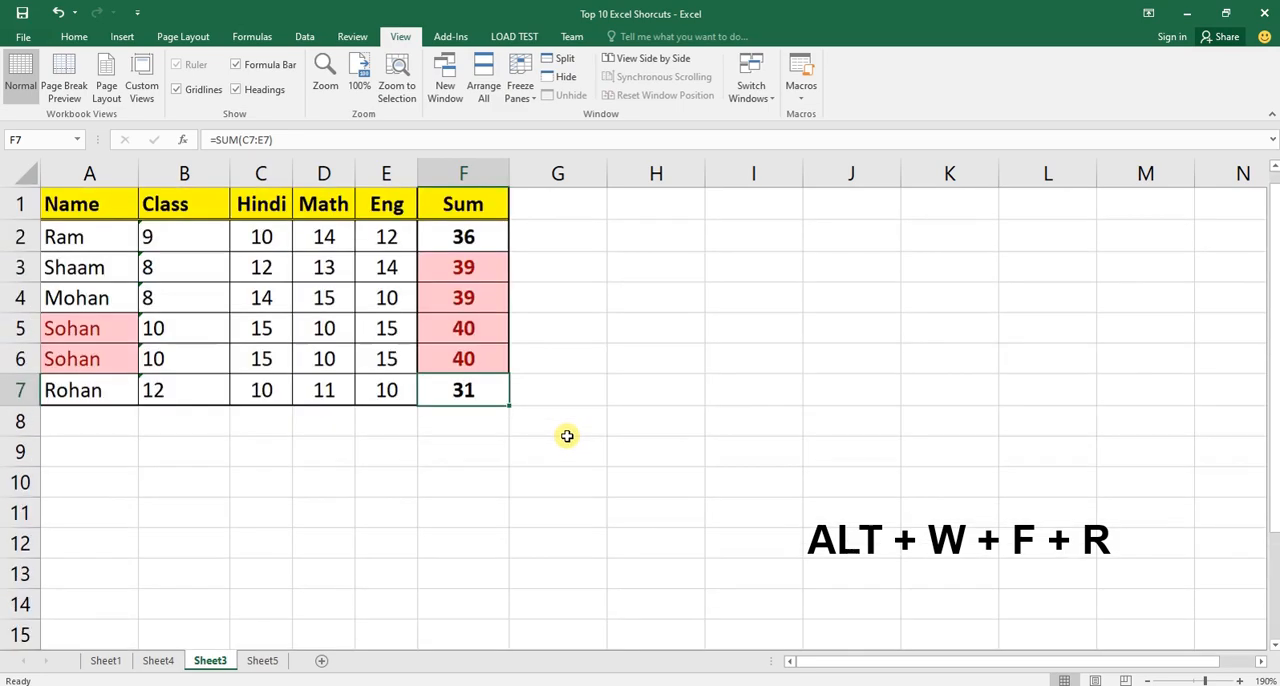
# Fill the row 6 record down through row 29 across columns A to F.
pyautogui.moveTo(87, 362); pyautogui.dragTo(437, 626)
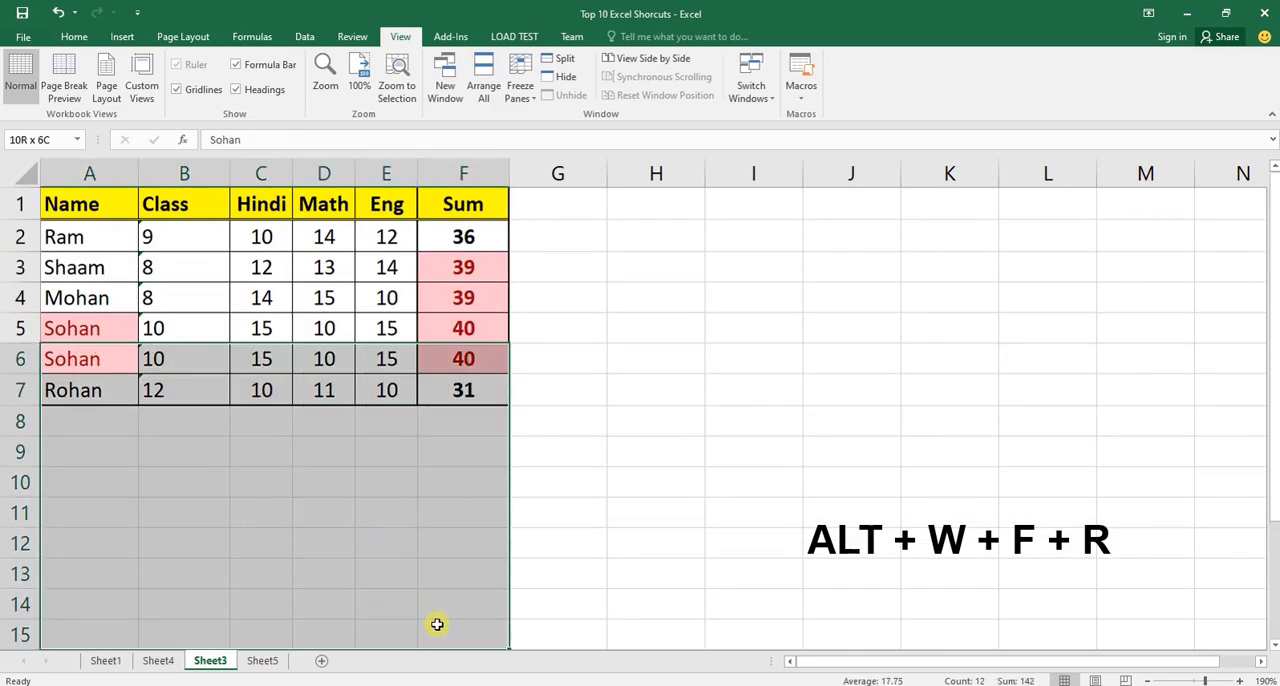
pyautogui.scroll(-5, 553, 466)
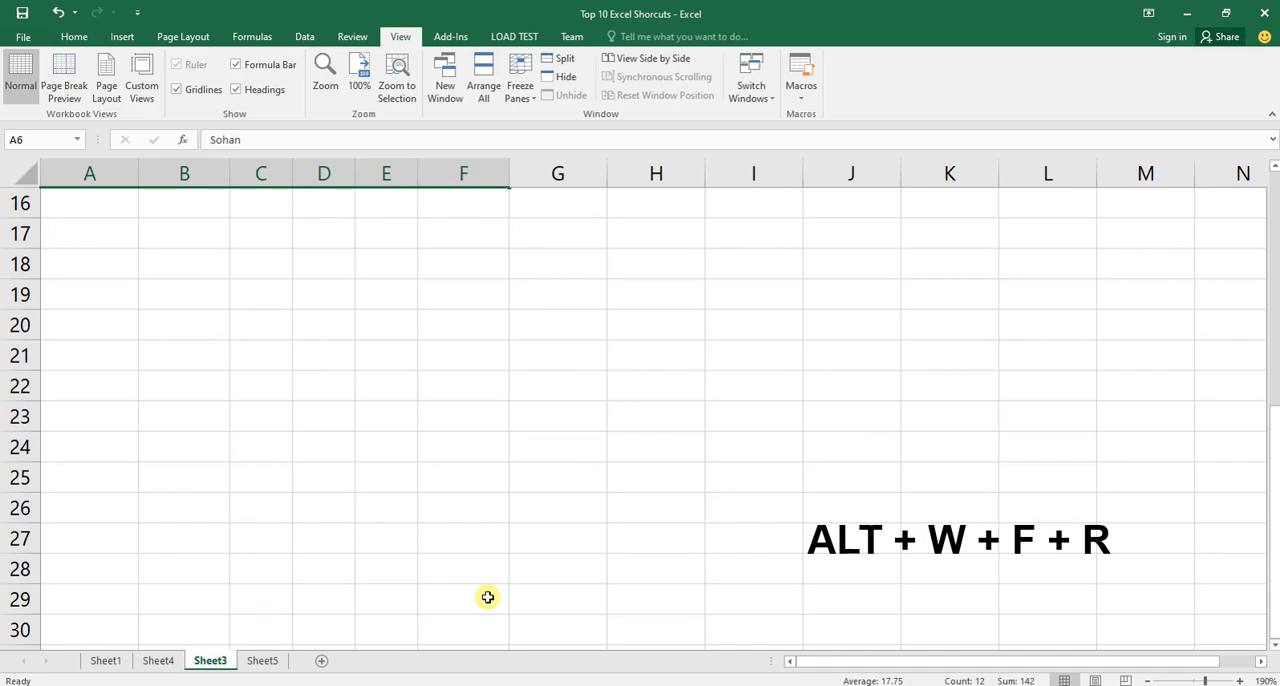
pyautogui.keyDown('shift'); pyautogui.click(487, 597); pyautogui.keyUp('shift')
pyautogui.scroll(5, 584, 602)
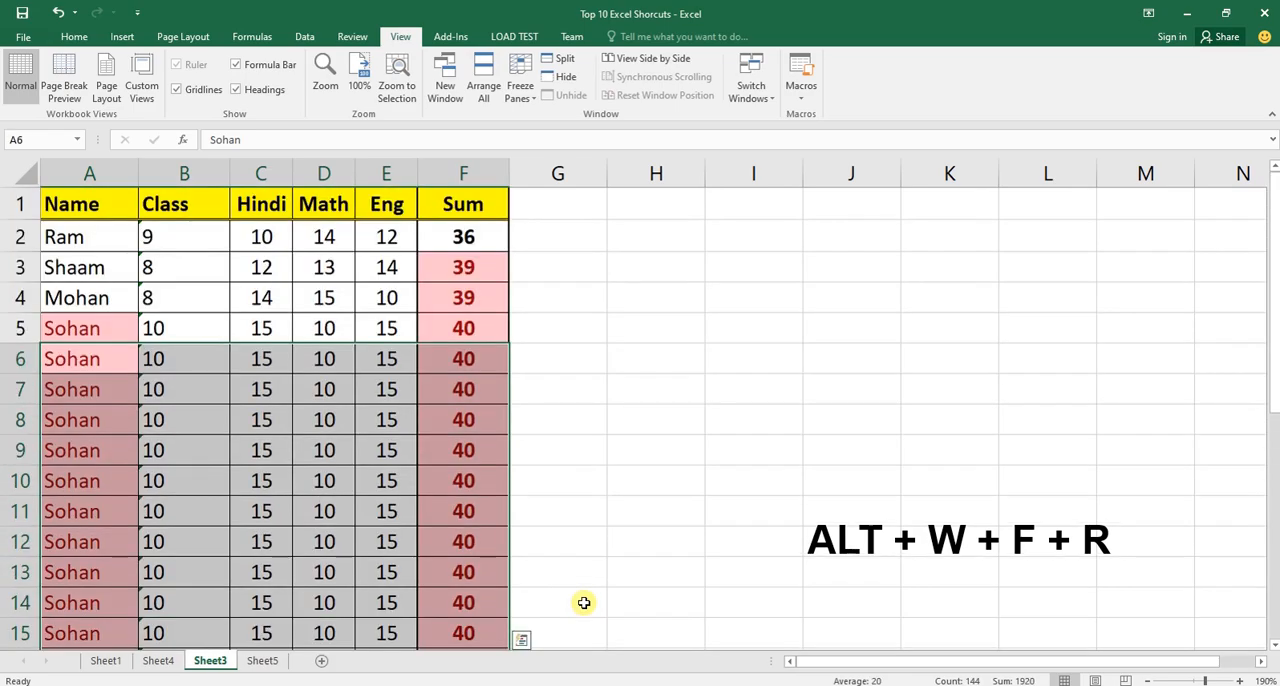
# Look through the filled rows of Sheet3, selecting cells in columns A to F around row 14, to compare them without a header in view.
pyautogui.scroll(-3, 543, 466)
pyautogui.click(250, 392)
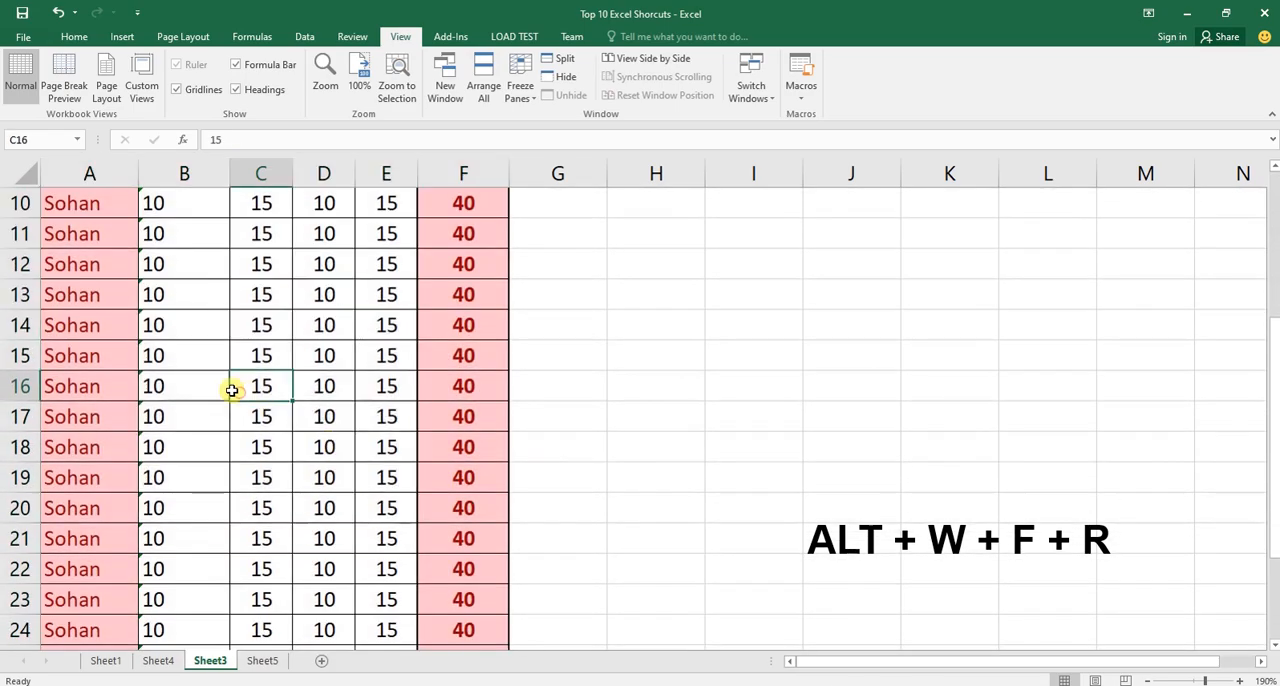
pyautogui.moveTo(94, 294); pyautogui.dragTo(86, 451)
pyautogui.moveTo(186, 290); pyautogui.dragTo(209, 436)
pyautogui.moveTo(270, 321); pyautogui.dragTo(408, 360)
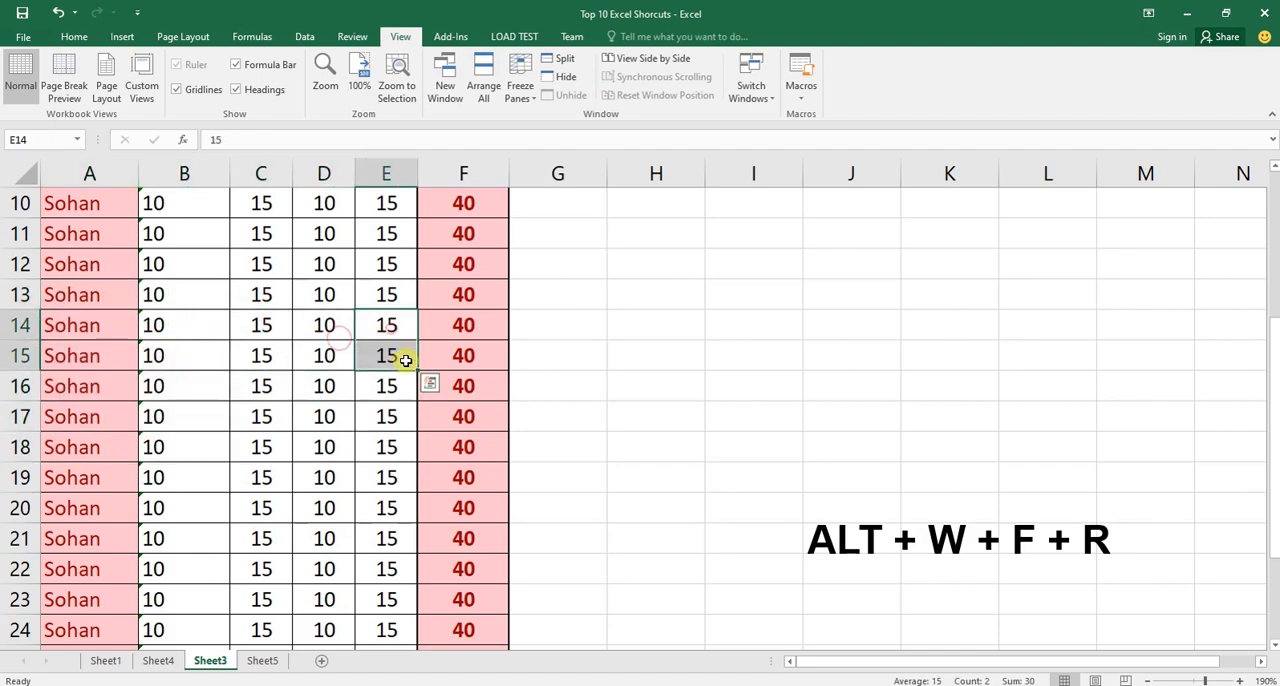
pyautogui.click(168, 324)
pyautogui.click(252, 325)
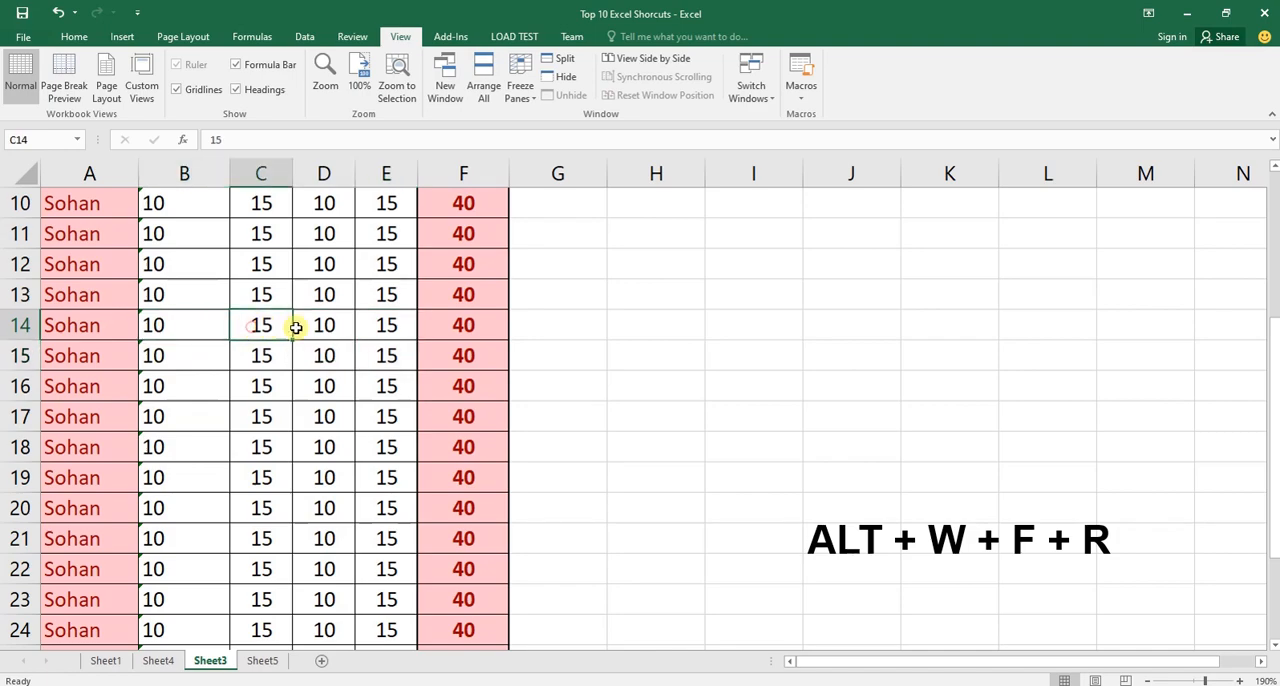
pyautogui.click(320, 323)
pyautogui.click(388, 332)
pyautogui.click(443, 335)
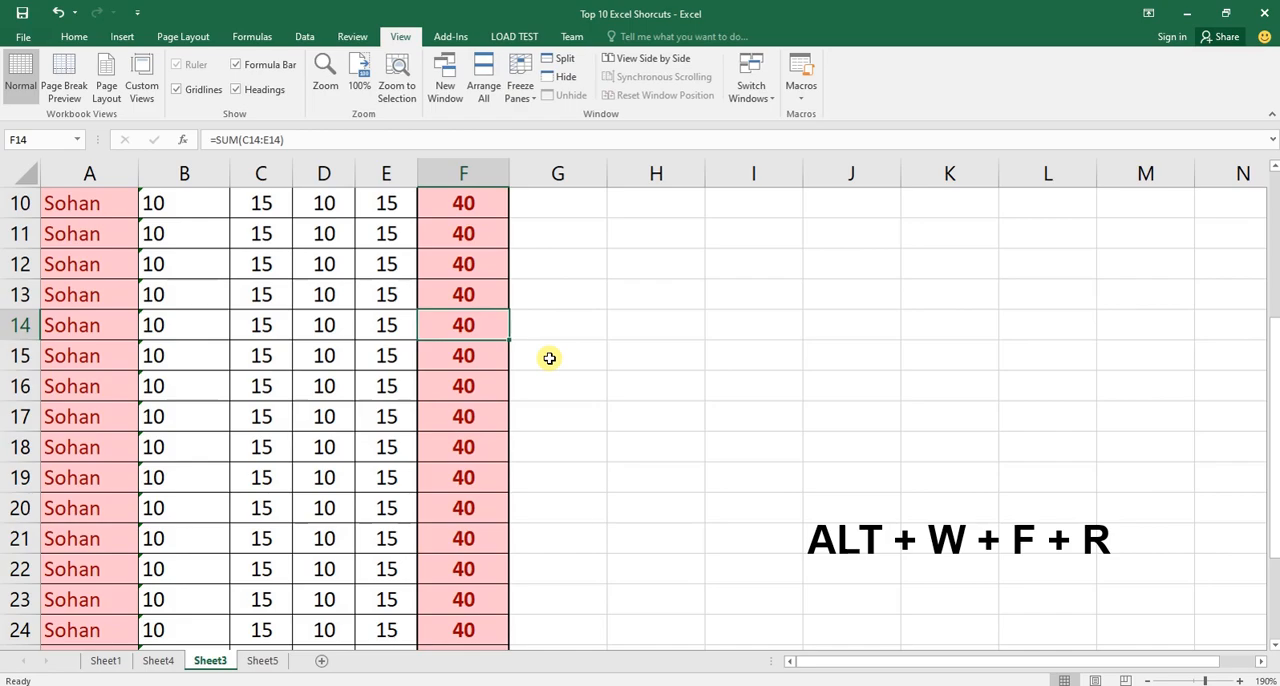
pyautogui.scroll(3, 549, 358)
# Freeze the top row of Sheet3, which holds the table's column headings.
pyautogui.moveTo(20, 204); pyautogui.dragTo(475, 212)
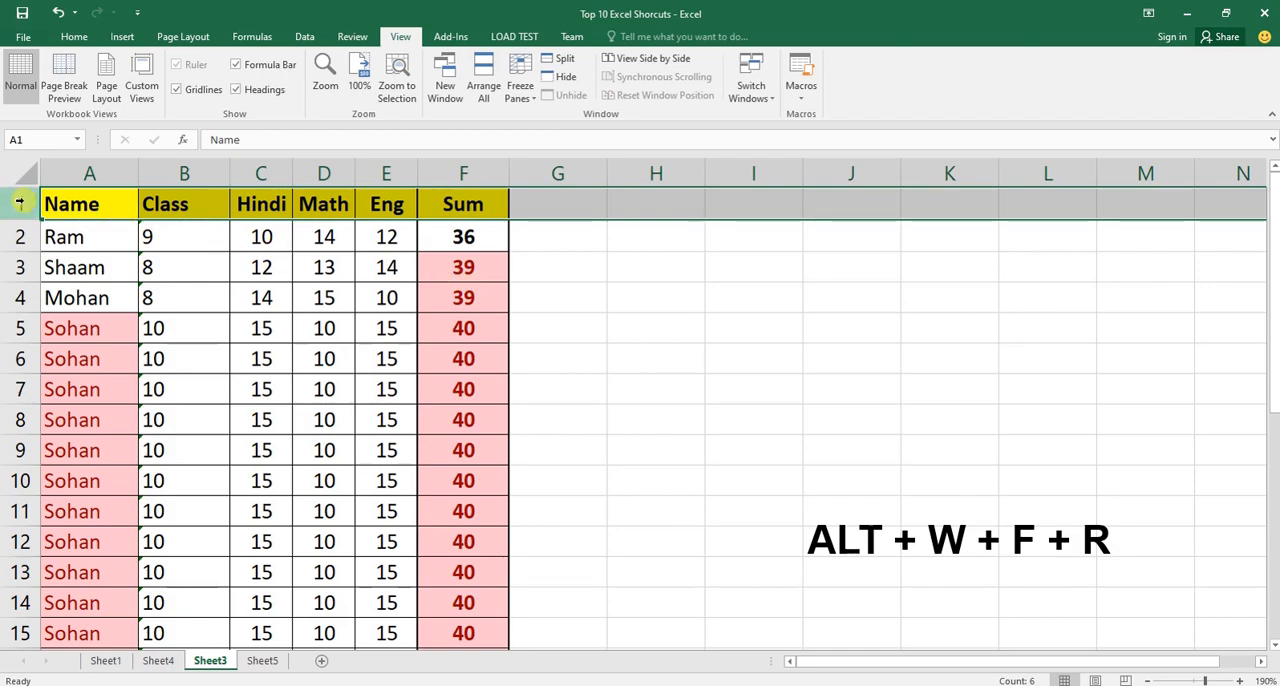
pyautogui.click(74, 36)
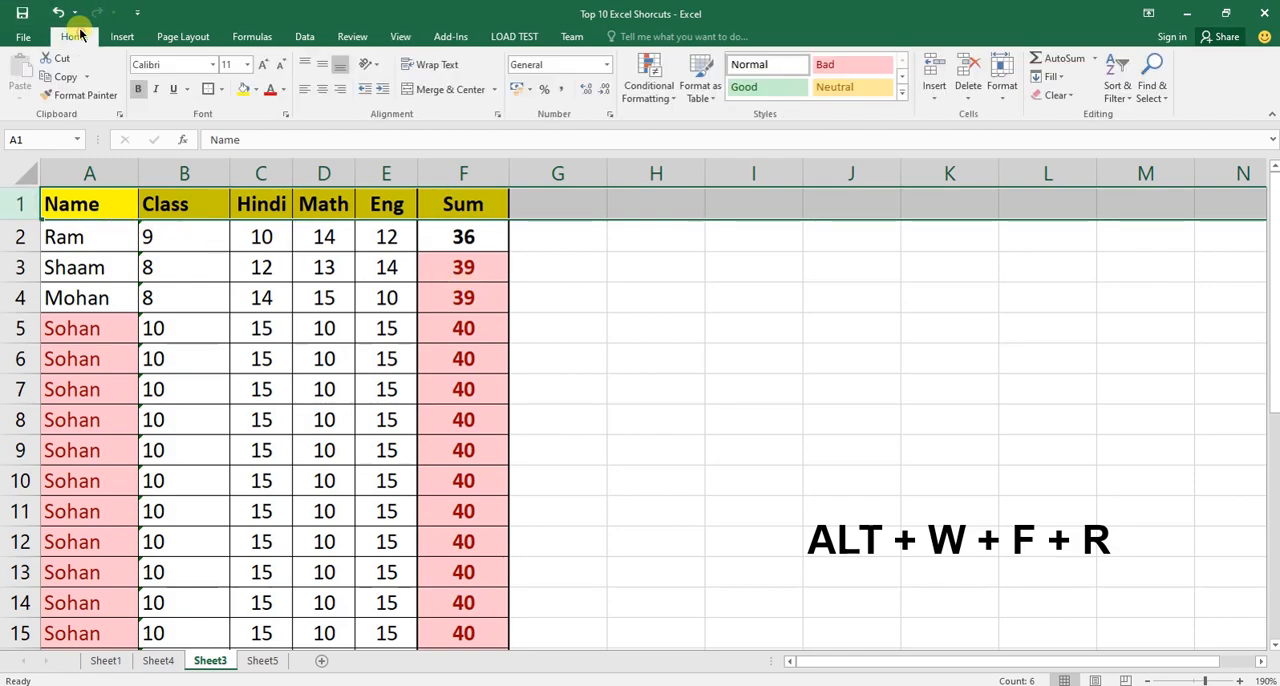
pyautogui.click(495, 388)
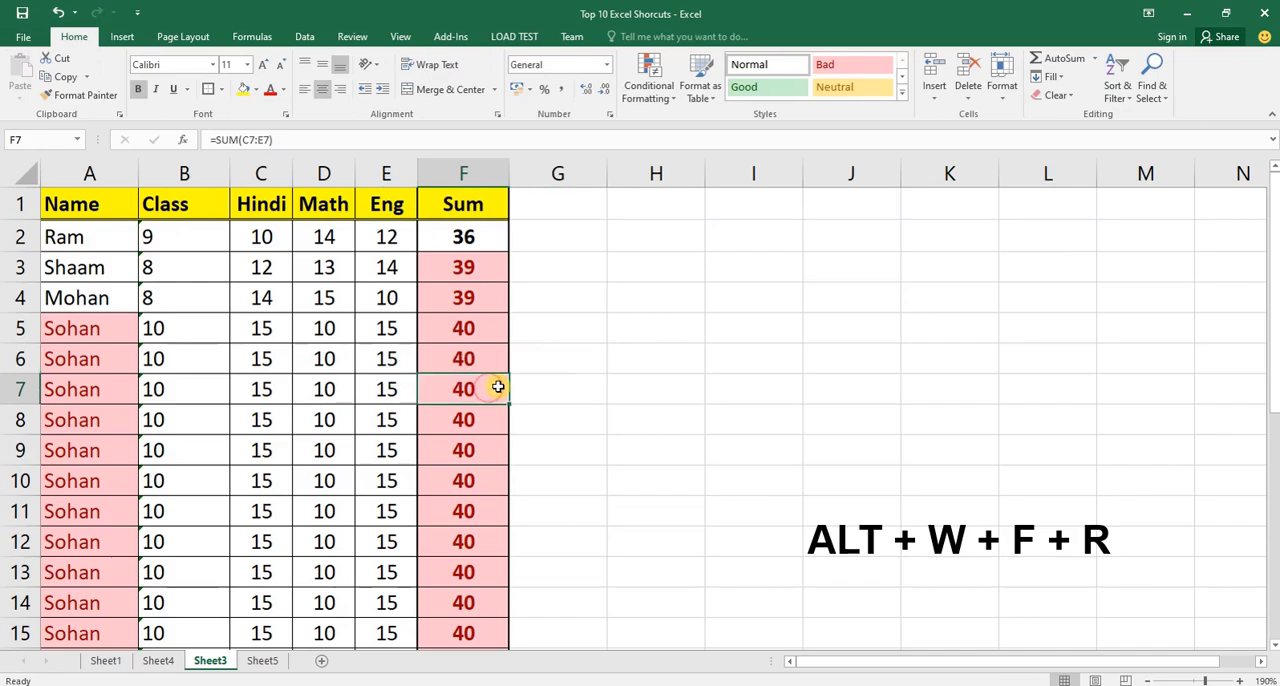
pyautogui.press('alt')
pyautogui.press('w')
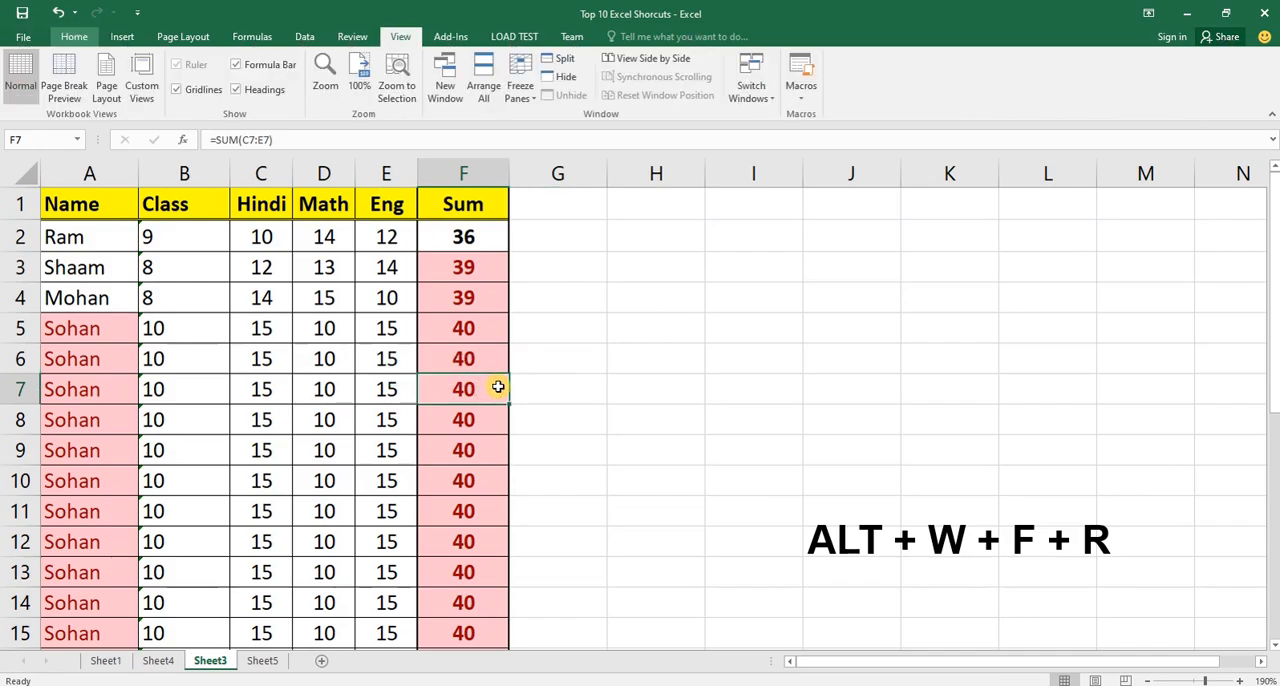
pyautogui.press('f')
pyautogui.press('r')
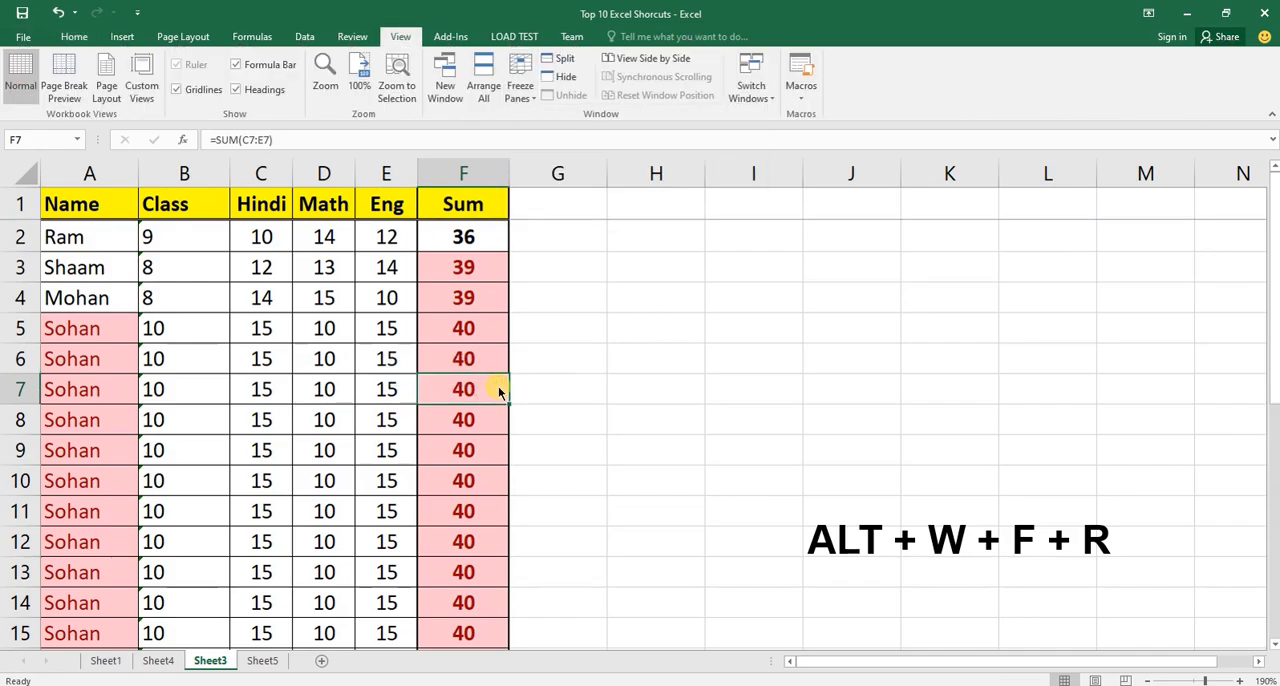
# Go from the data rows to the sheet's last row and back to A1 to check the frozen header row.
pyautogui.press('Left')
pyautogui.press('Left')
pyautogui.press('Left')
pyautogui.press('Left')
pyautogui.press('Left')
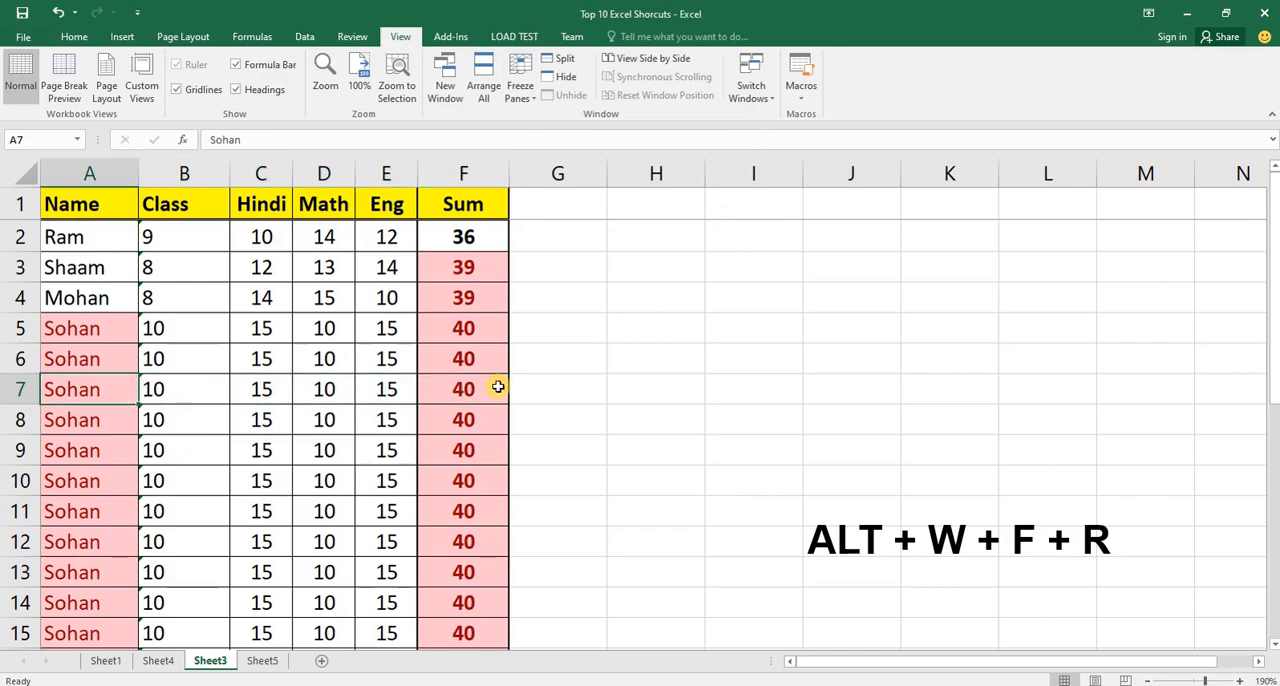
pyautogui.scroll(-14, 498, 390)
pyautogui.scroll(-12, 498, 404)
pyautogui.scroll(20, 496, 404)
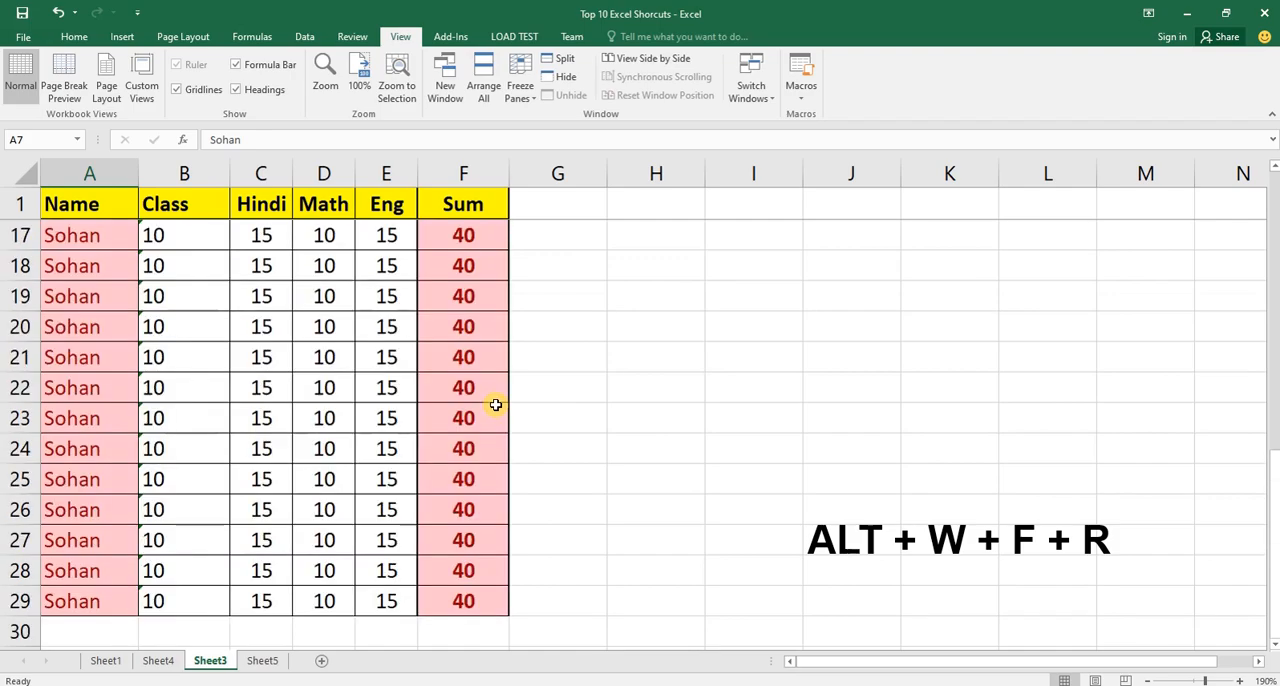
pyautogui.scroll(5, 496, 404)
pyautogui.hotkey('ctrl', 'Down')
pyautogui.hotkey('ctrl', 'Down')
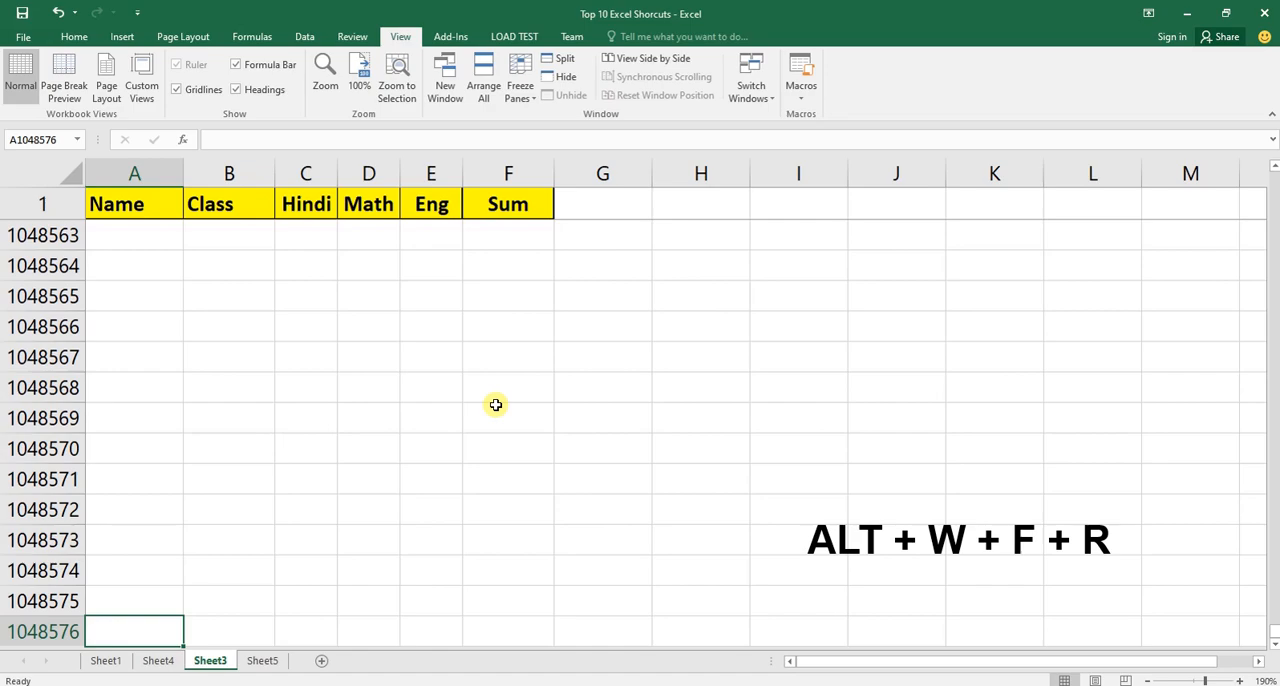
pyautogui.hotkey('ctrl', 'Up')
pyautogui.hotkey('ctrl', 'Up')
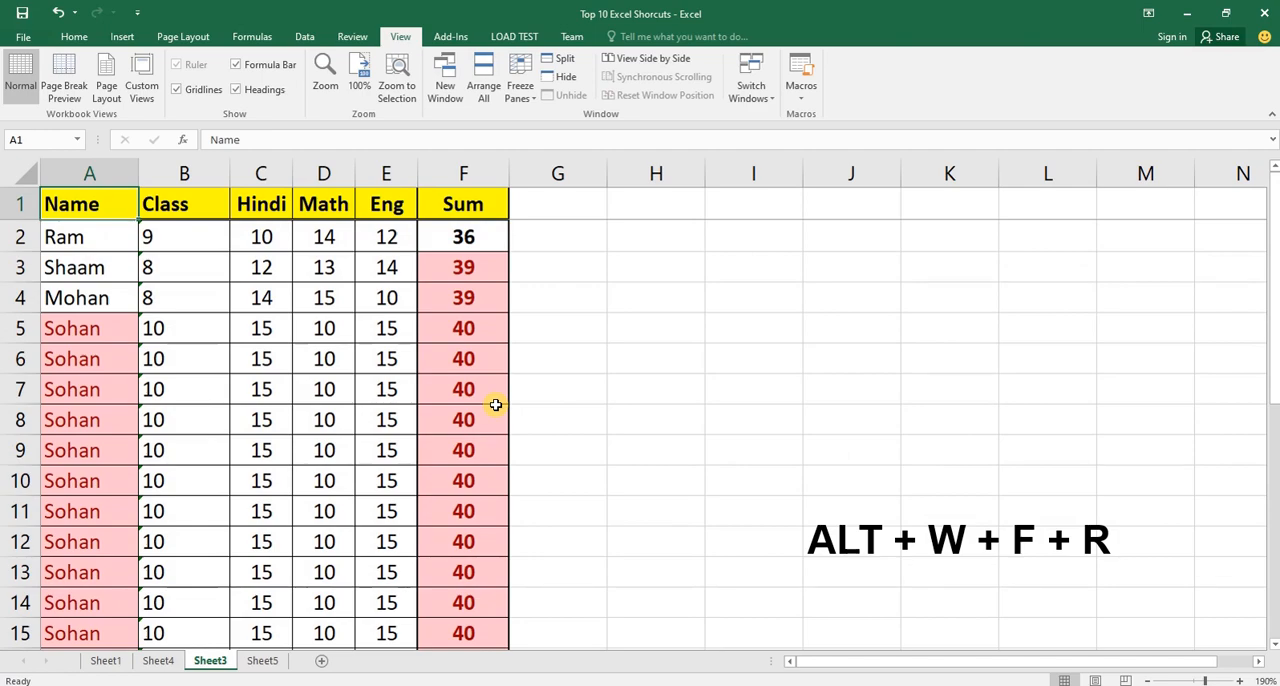
# Unfreeze the header row of Sheet3.
pyautogui.press('alt')
pyautogui.press('w')
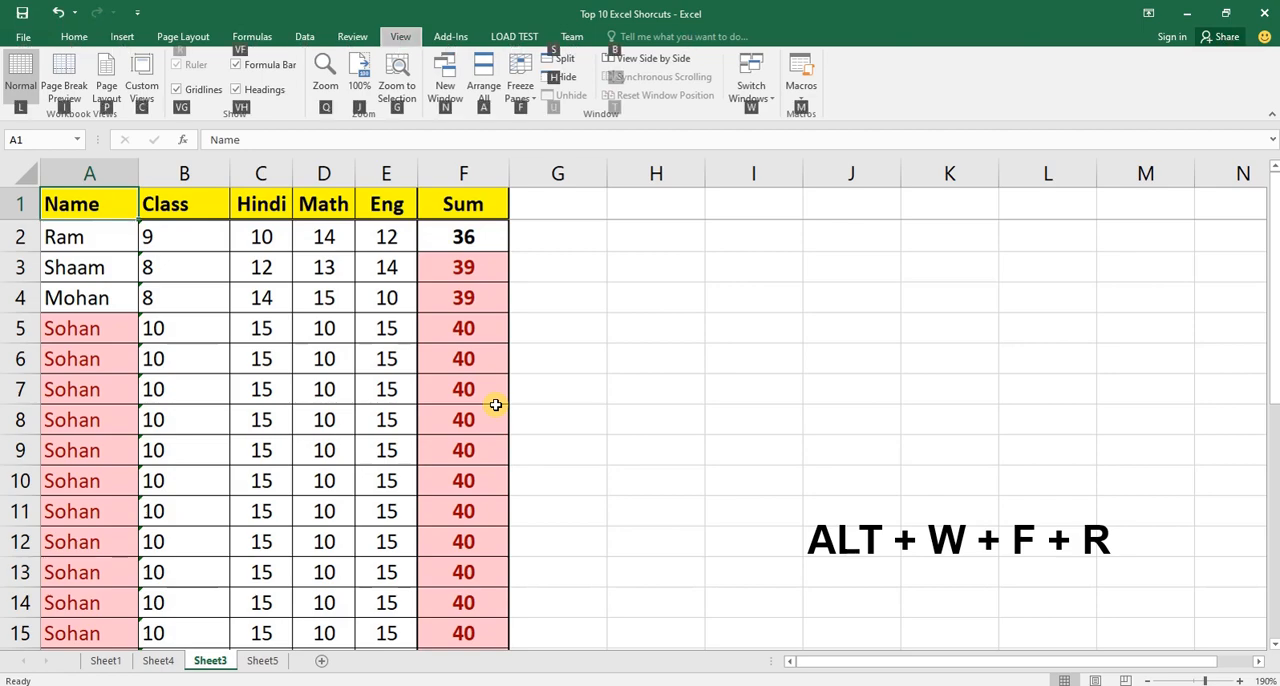
pyautogui.press('f')
pyautogui.press('r')
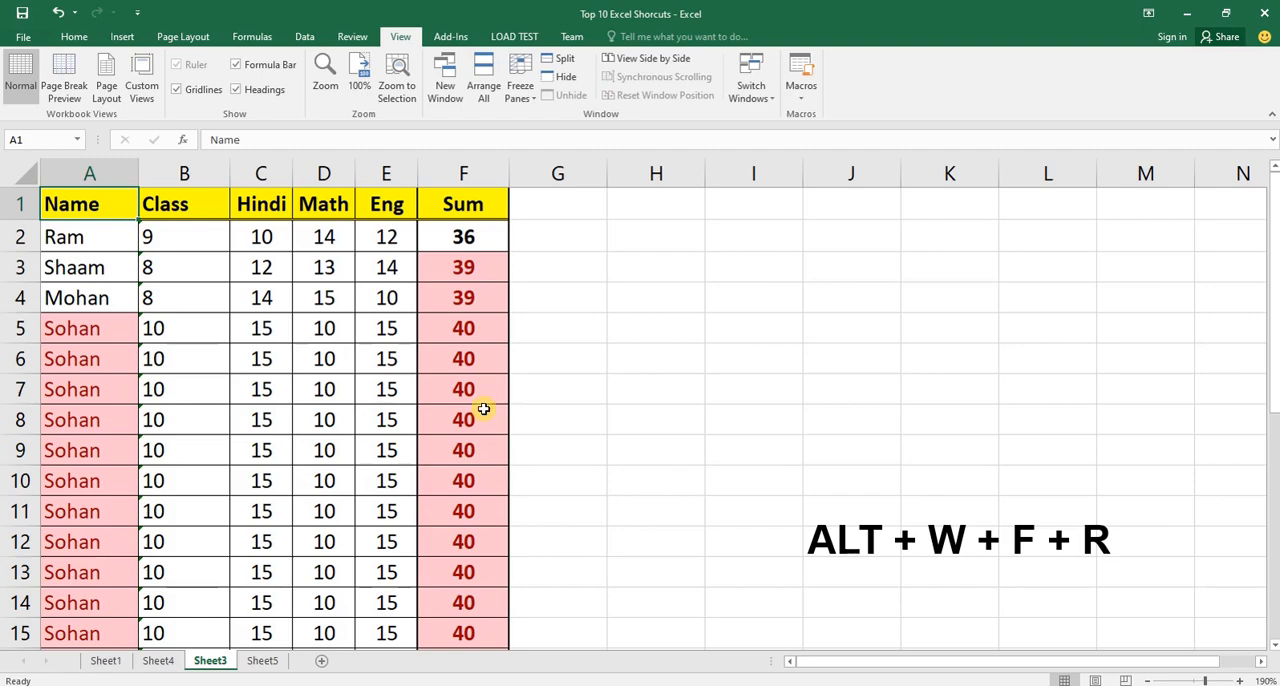
# Select header row 1 and look repeatedly below the table and back to check how the header behaves without freezing.
pyautogui.scroll(-5, 440, 415)
pyautogui.scroll(-6, 436, 413)
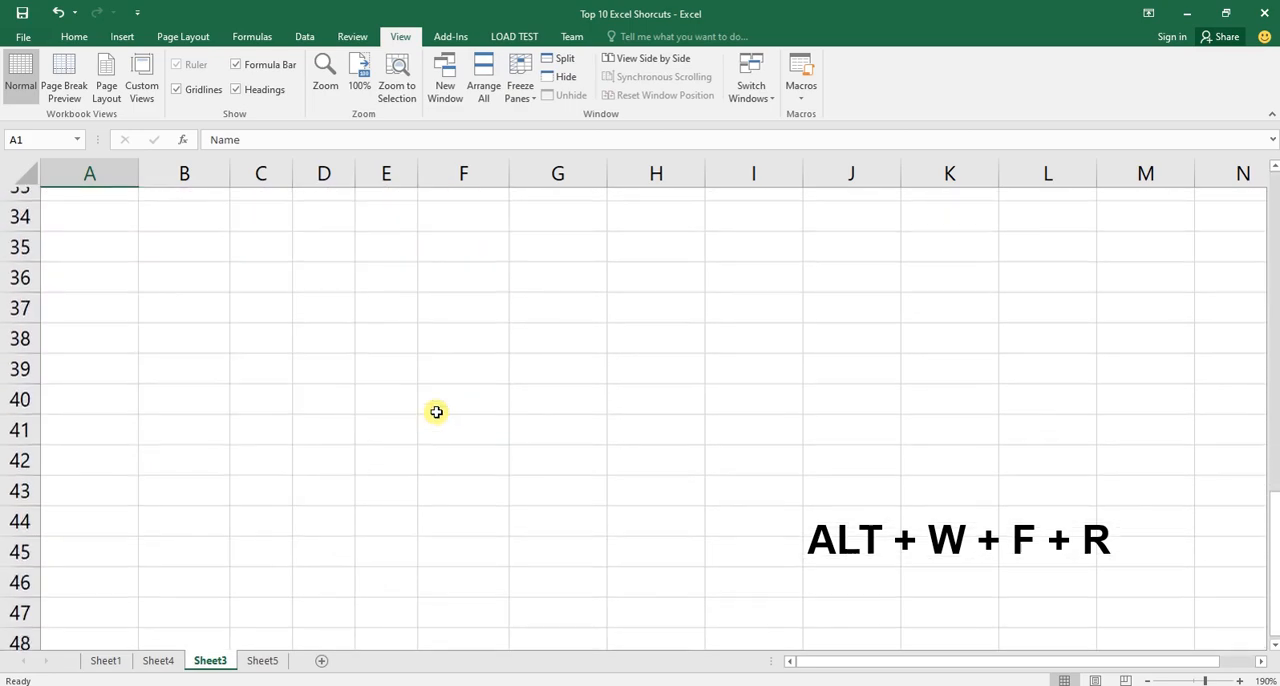
pyautogui.scroll(11, 436, 413)
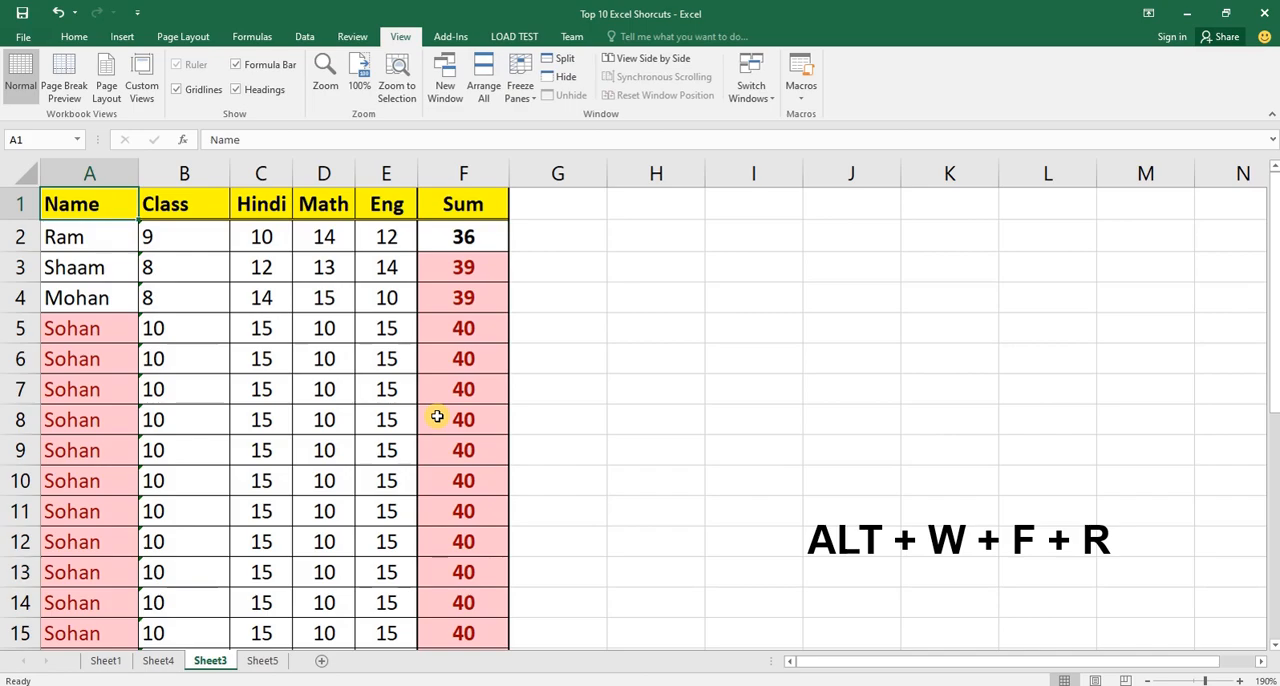
pyautogui.click(20, 204)
pyautogui.scroll(-7, 450, 435)
pyautogui.scroll(7, 450, 435)
pyautogui.scroll(-7, 443, 425)
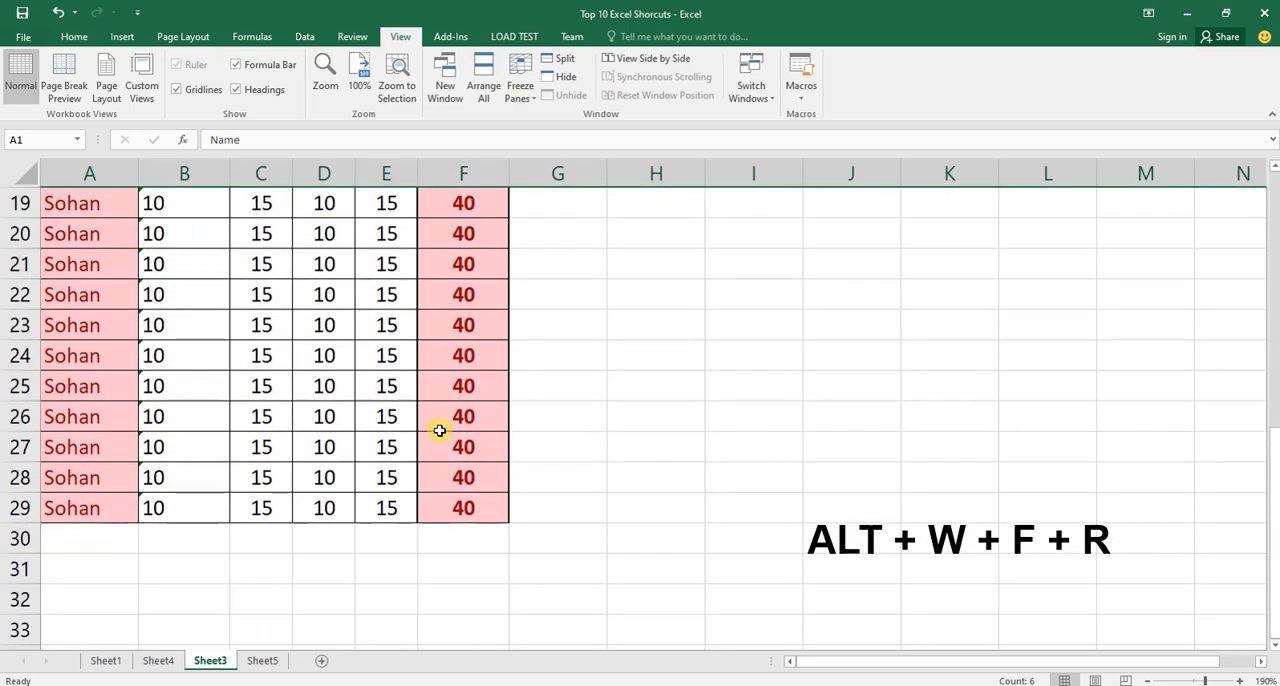
pyautogui.scroll(7, 437, 423)
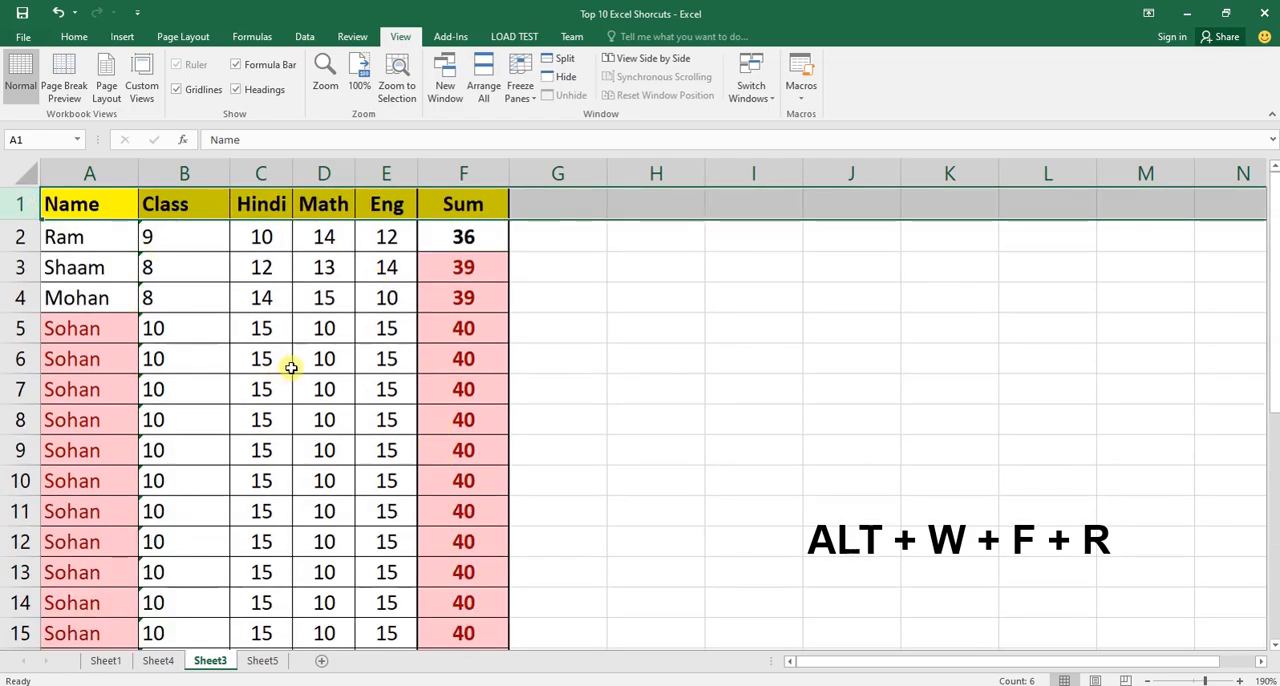
pyautogui.scroll(-1, 309, 374)
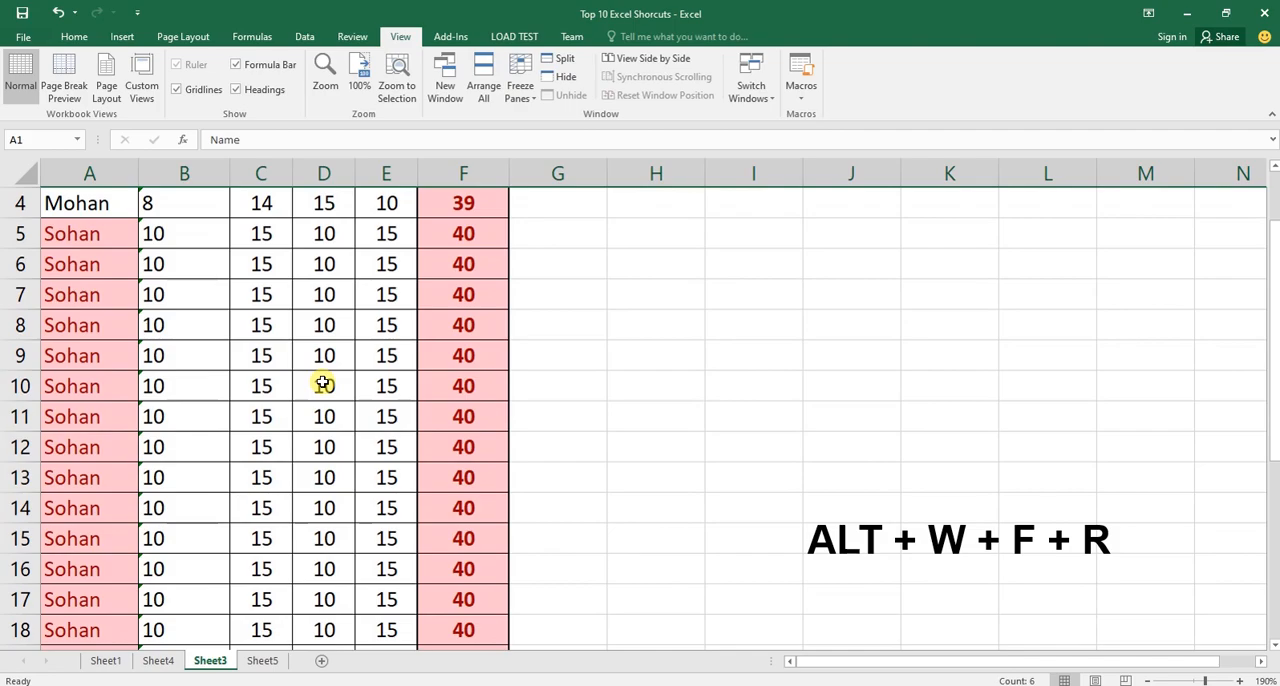
pyautogui.scroll(-4, 323, 384)
pyautogui.scroll(-4, 324, 384)
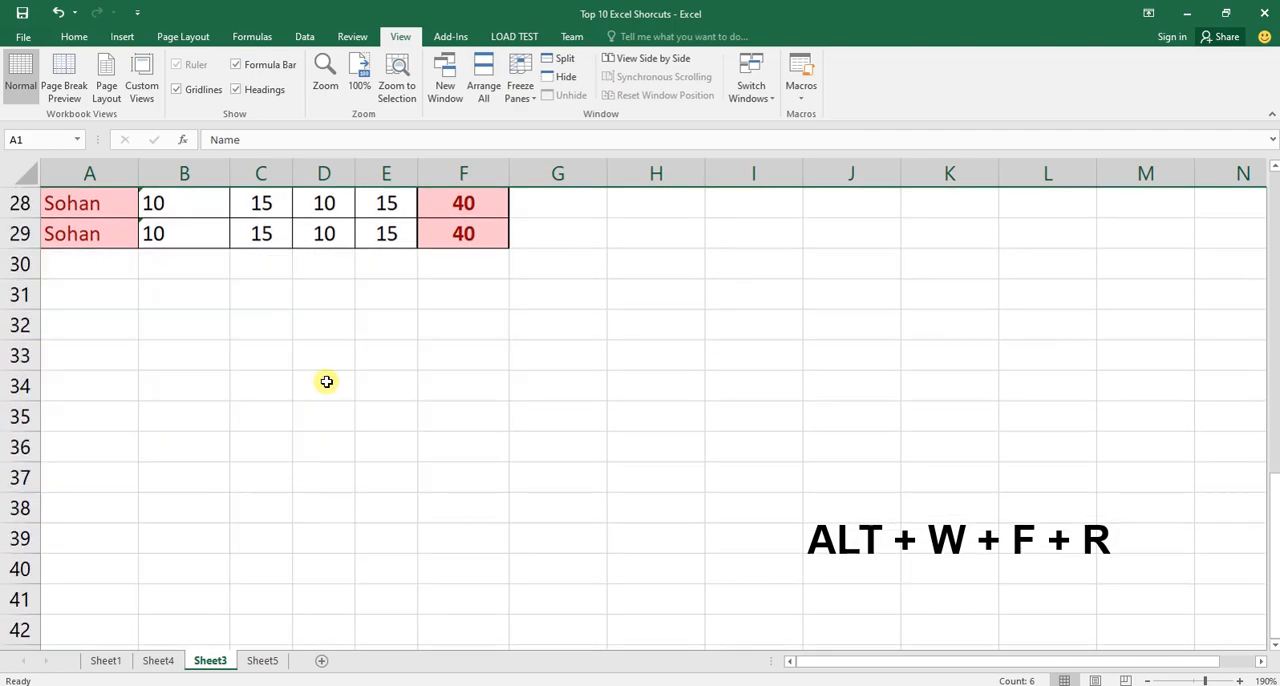
pyautogui.scroll(9, 328, 380)
pyautogui.scroll(-6, 328, 382)
pyautogui.scroll(6, 330, 424)
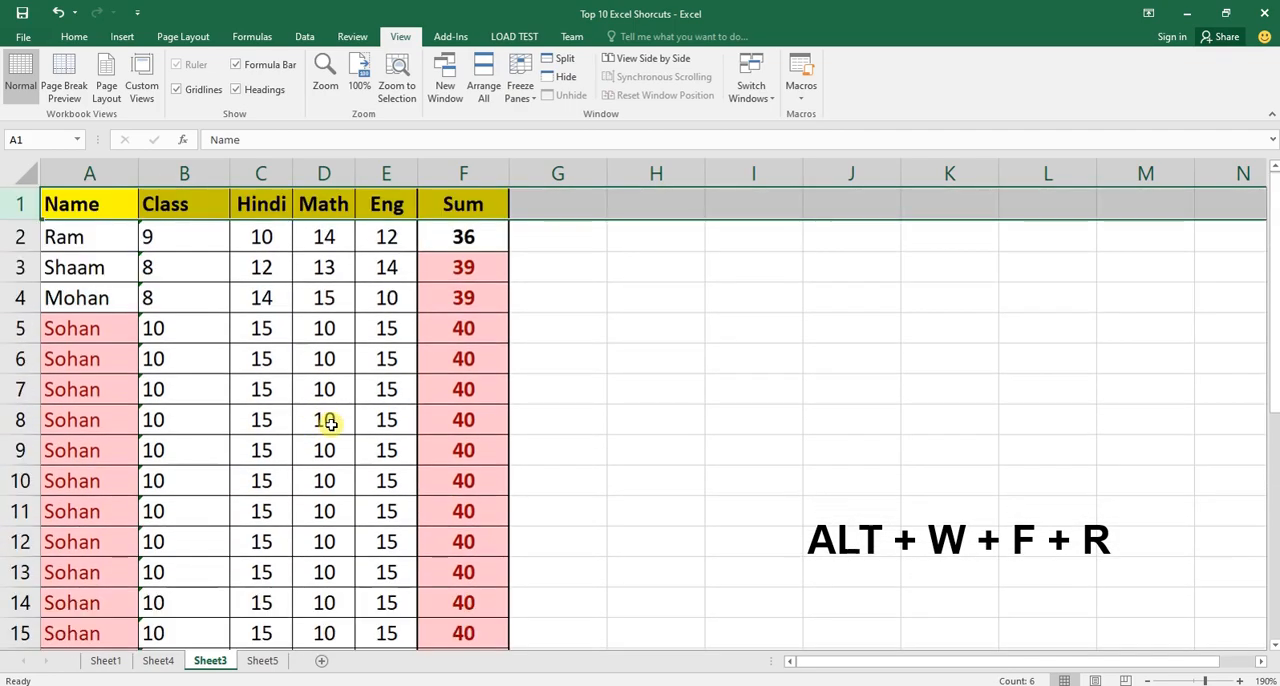
# Freeze the top row of Sheet3 again and check the header against the lower data rows.
pyautogui.click(330, 424)
pyautogui.press('alt')
pyautogui.press('w')
pyautogui.press('f')
pyautogui.press('r')
pyautogui.scroll(-10, 330, 380)
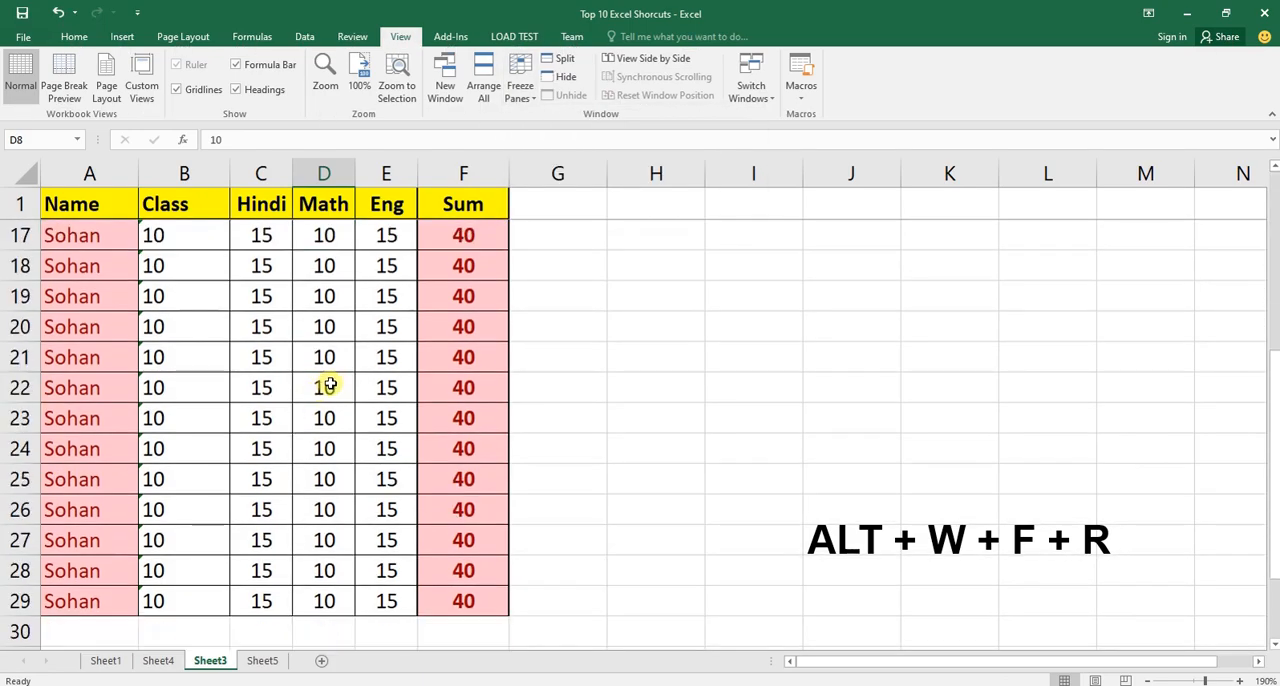
pyautogui.scroll(-4, 360, 390)
pyautogui.scroll(14, 366, 392)
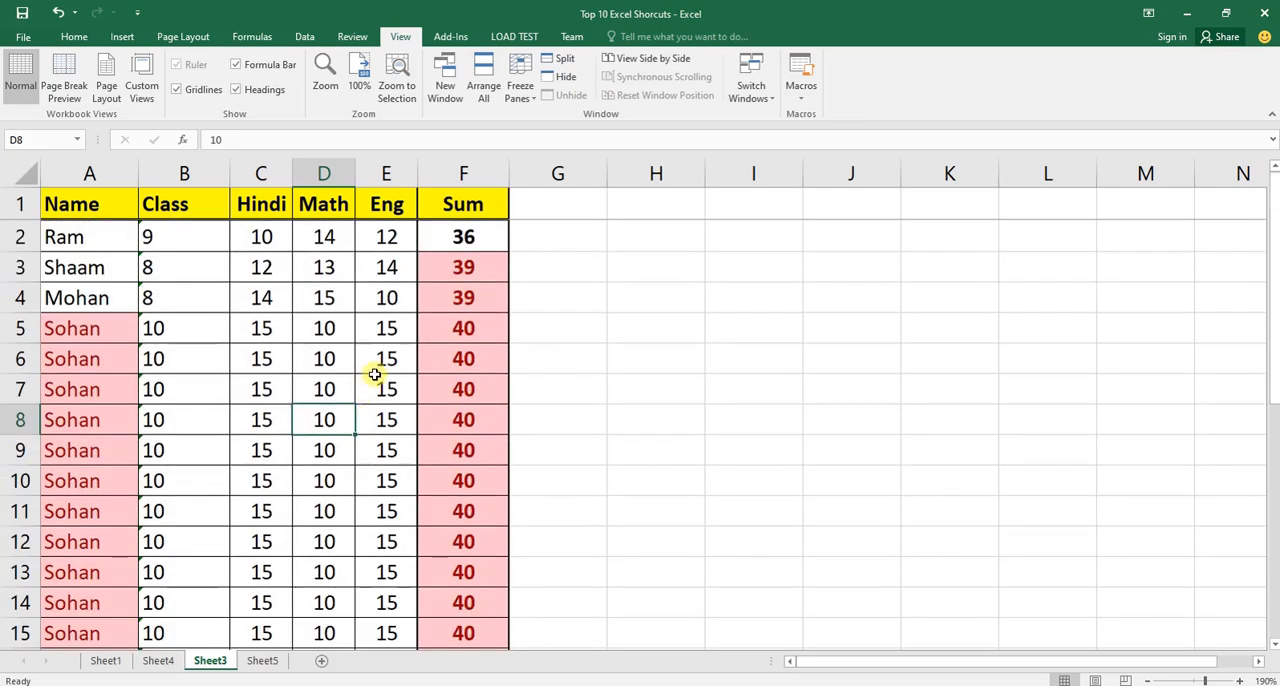
# Enter CTRL + PAGE_DOWN / PAGE_UP in bold in cell C9 of Sheet4 as the Switch Page shortcut.
pyautogui.hotkey('ctrl', 'pageup')
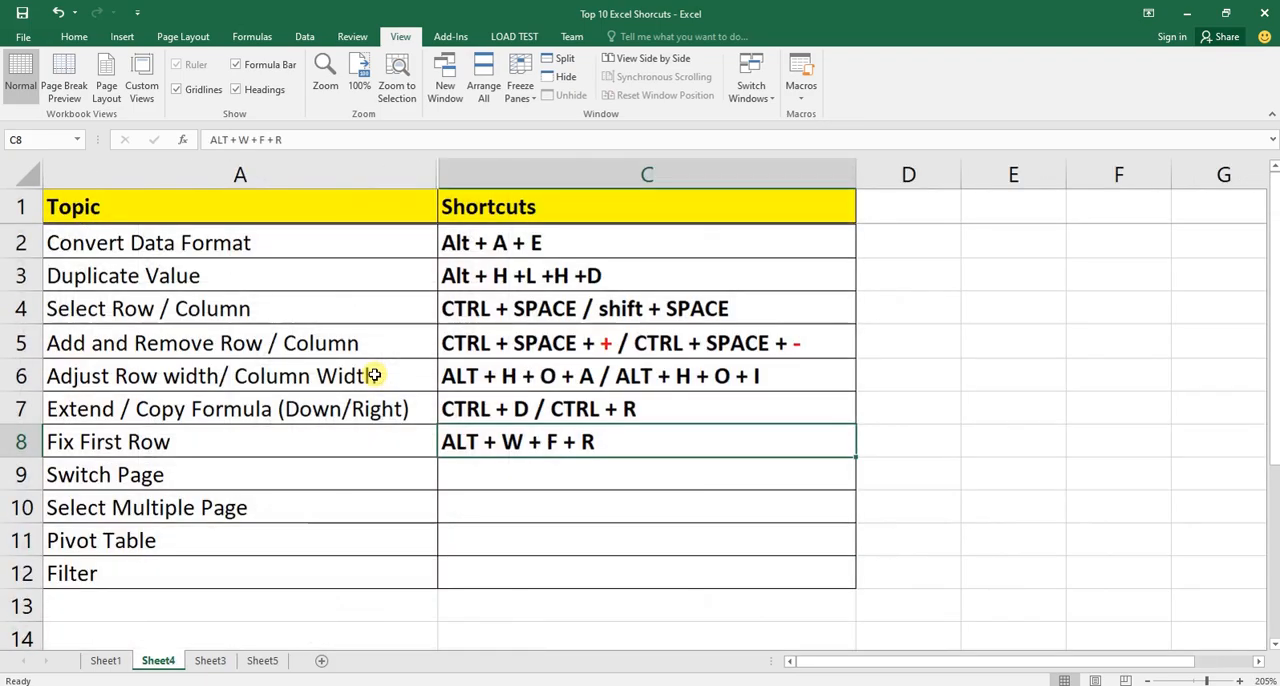
pyautogui.press('Down')
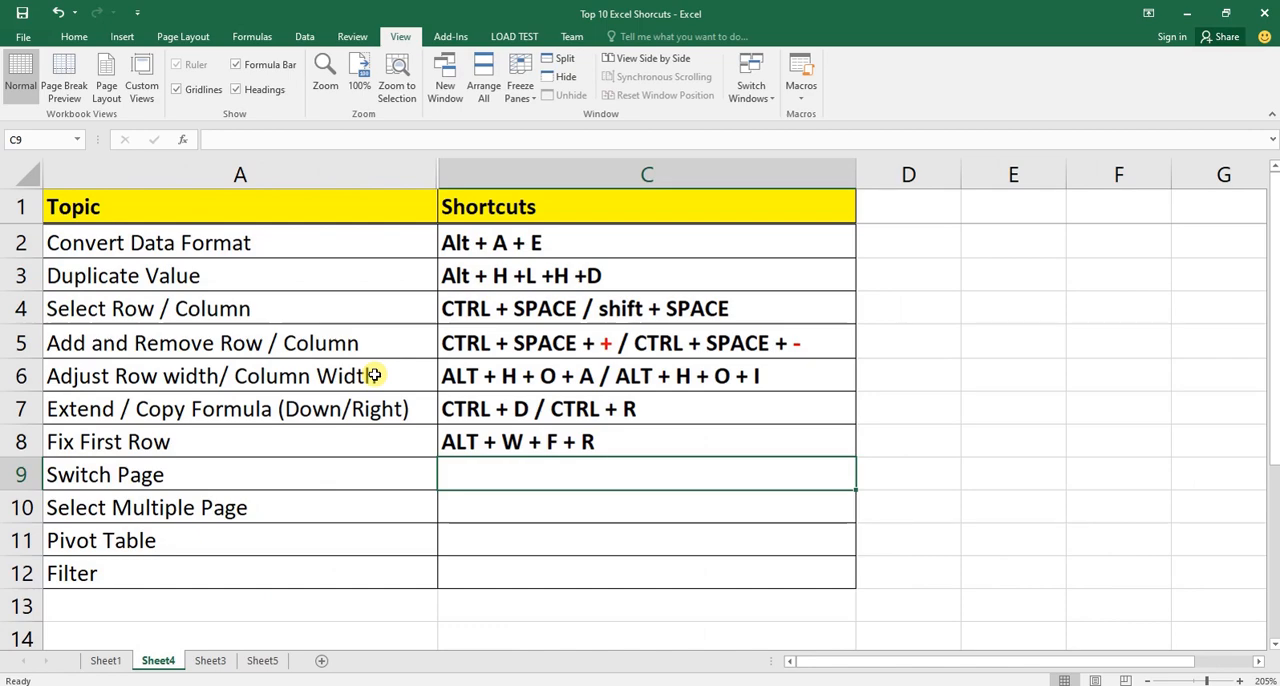
pyautogui.write('CTRL + PAGE_DOWN / PAGE_UP')
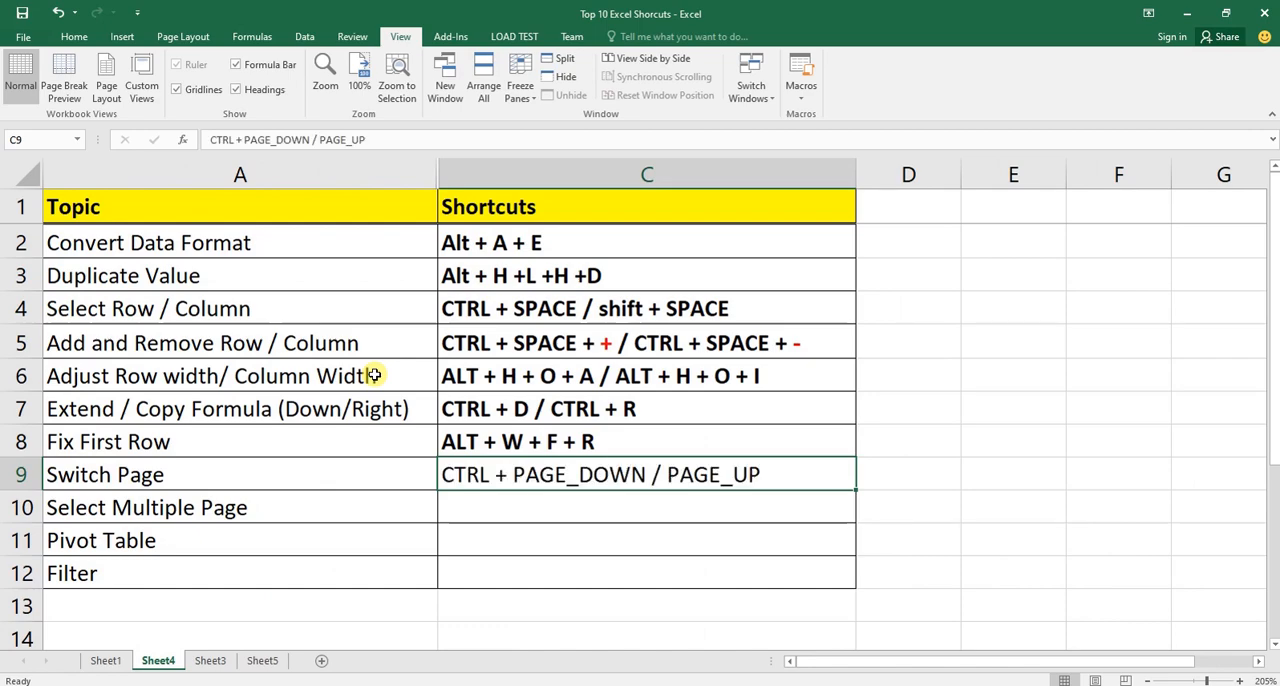
pyautogui.hotkey('ctrl', 'b')
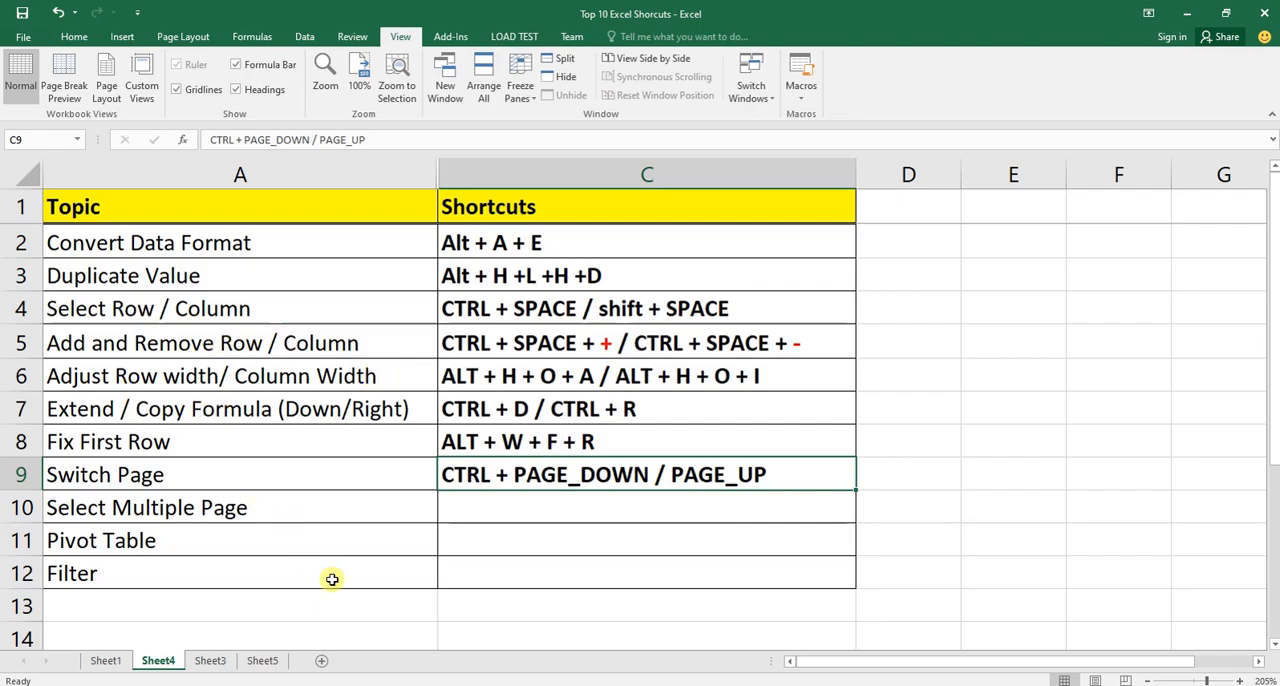
# Switch from Sheet4 to Sheet3, back to Sheet4, and once more to Sheet3.
pyautogui.click(210, 660)
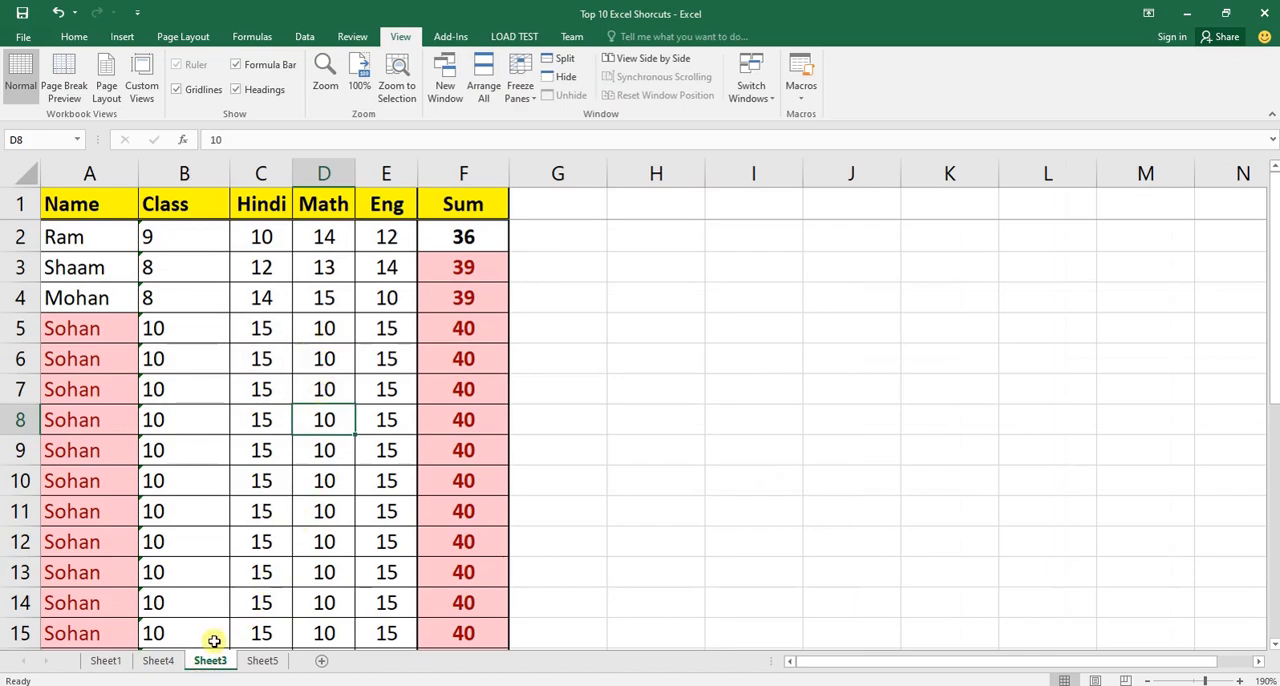
pyautogui.click(165, 660)
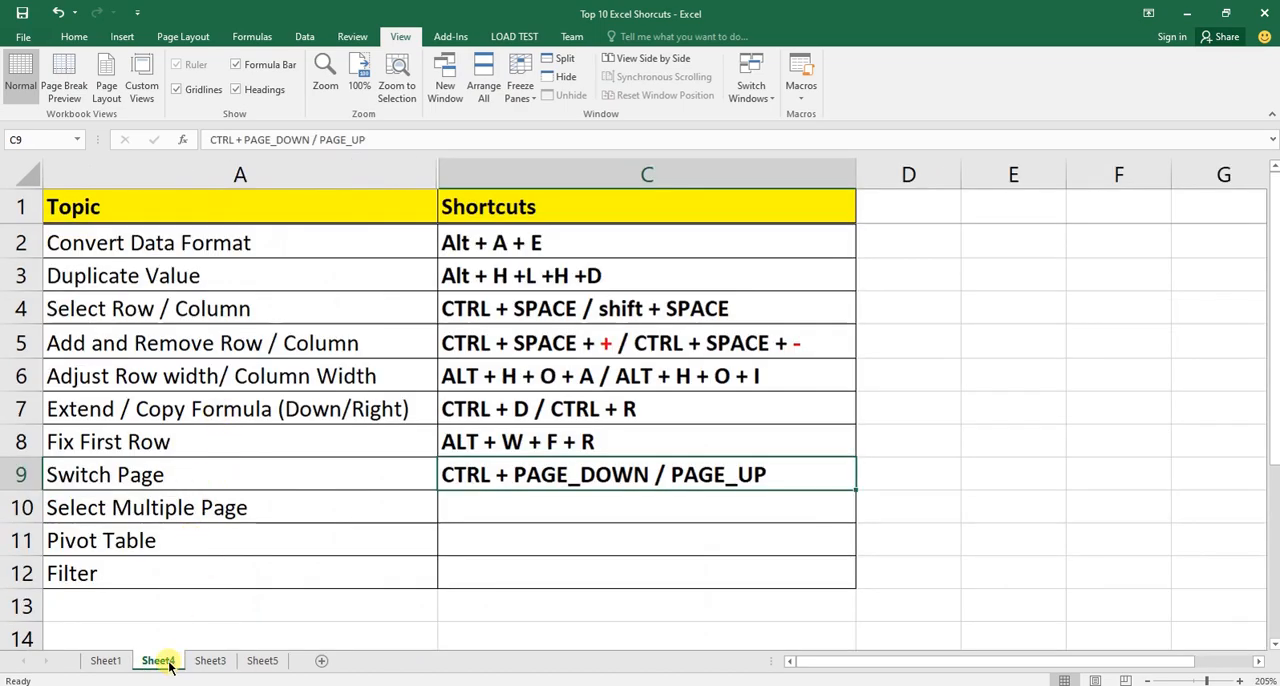
pyautogui.click(206, 660)
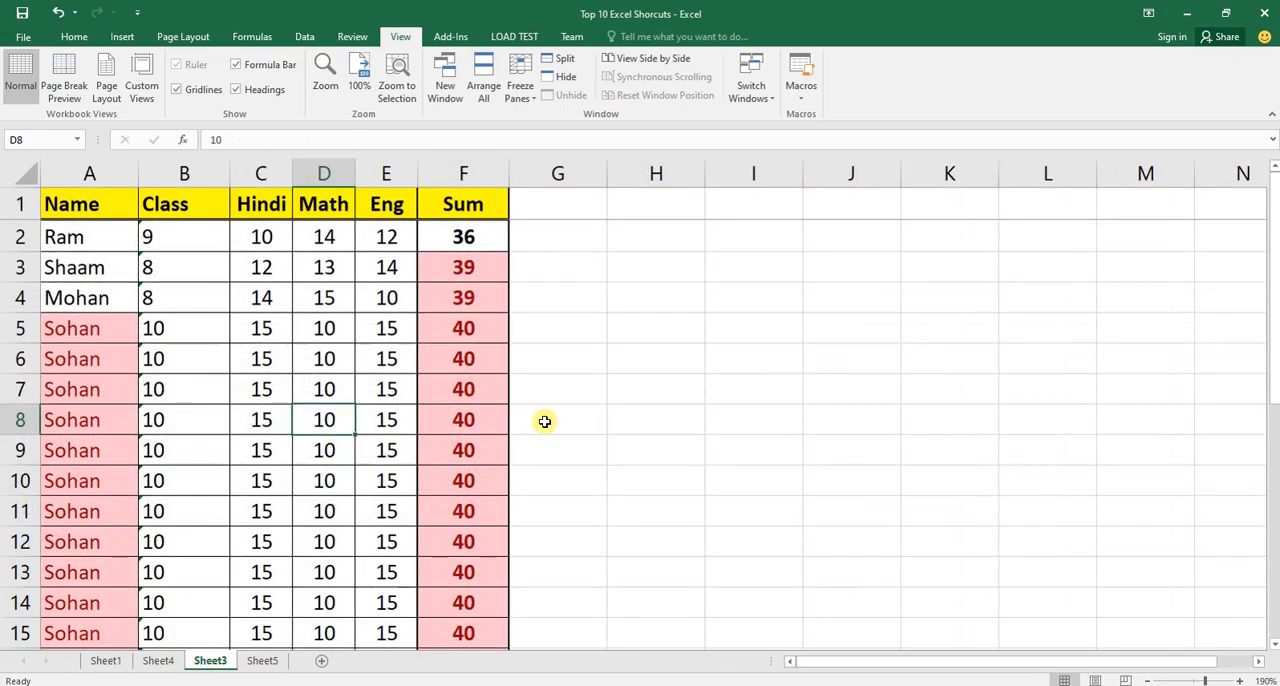
# Enter "the" in cell H20 of Sheet3 and return to Sheet4.
pyautogui.scroll(-4, 544, 421)
pyautogui.click(613, 410)
pyautogui.write('the')
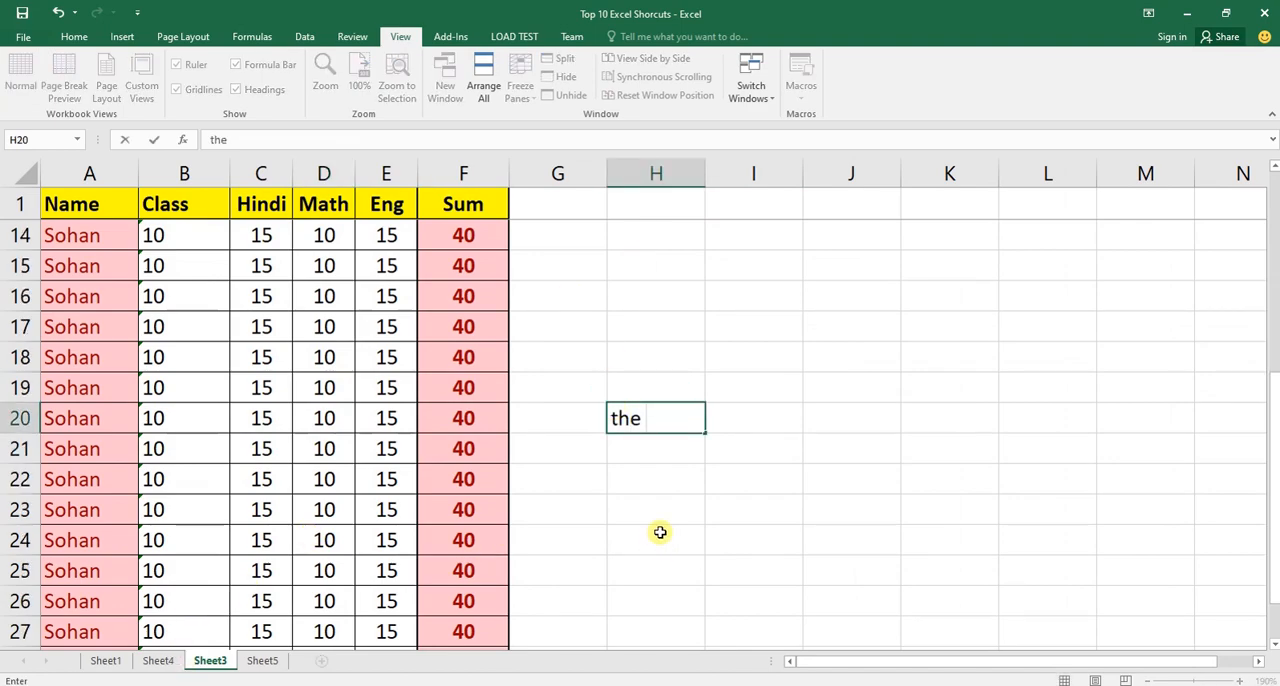
pyautogui.click(170, 659)
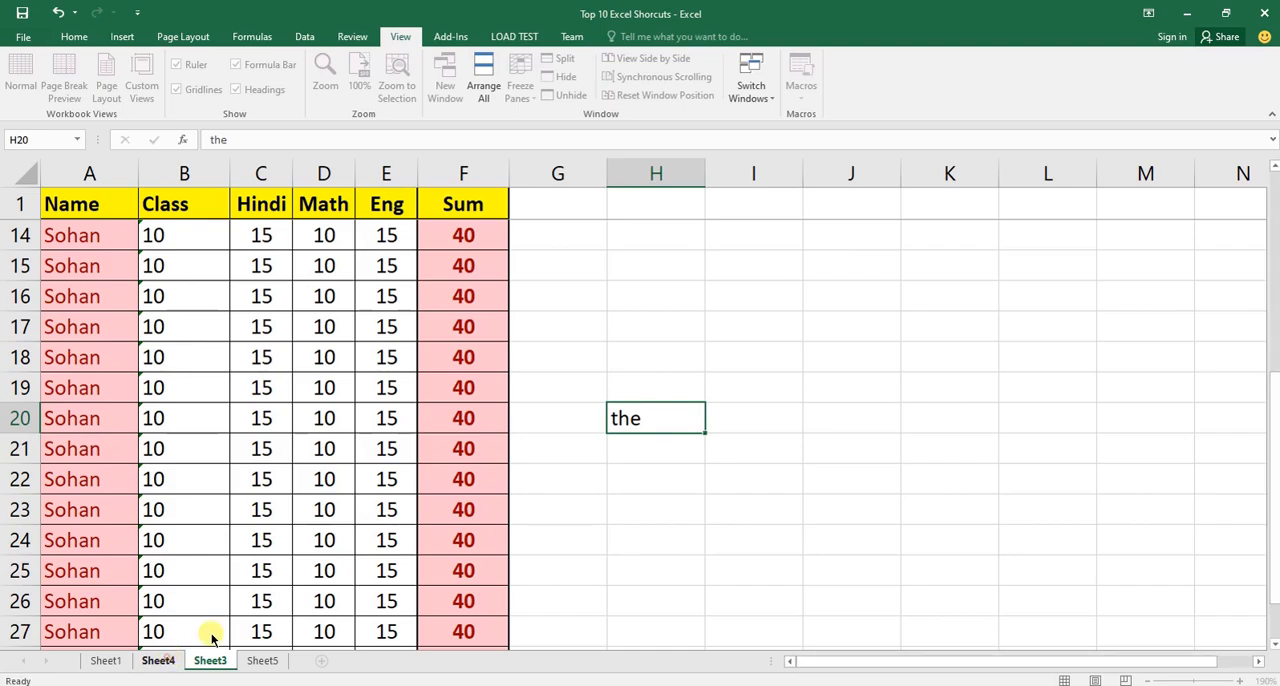
# Enter "the" in cell D6 of Sheet4 and undo that entry.
pyautogui.click(909, 386)
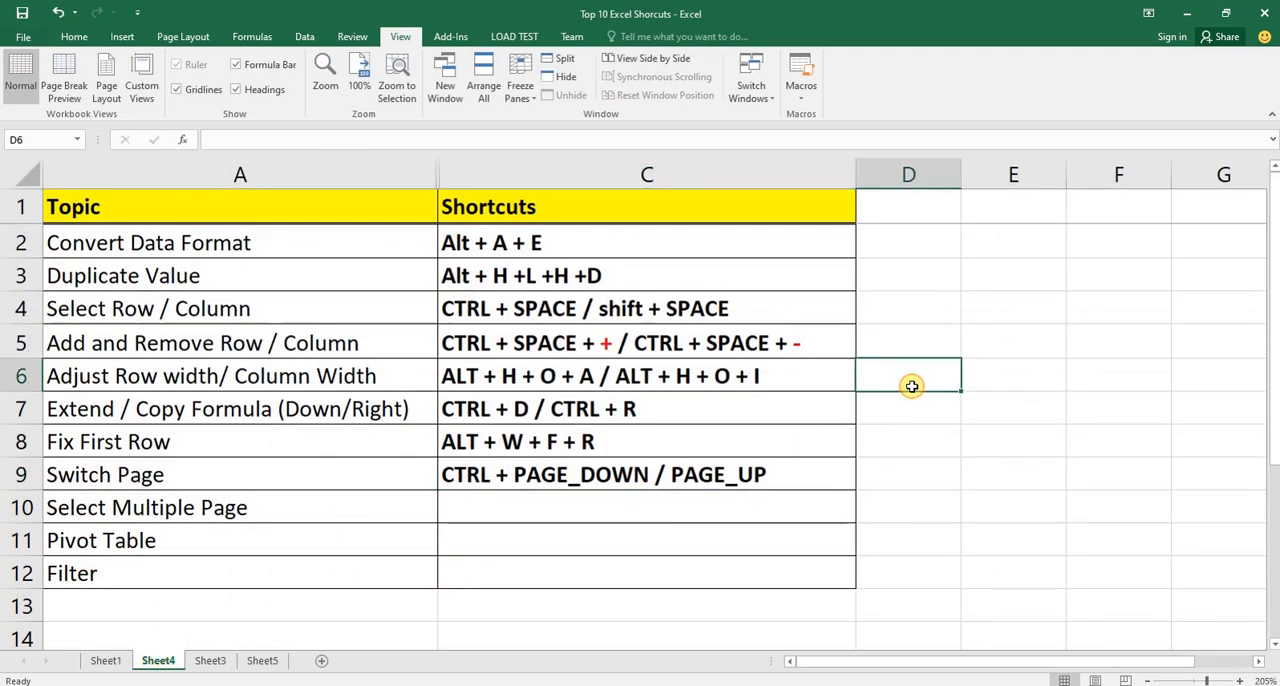
pyautogui.write('the')
pyautogui.press('Return')
pyautogui.hotkey('ctrl', 'z')
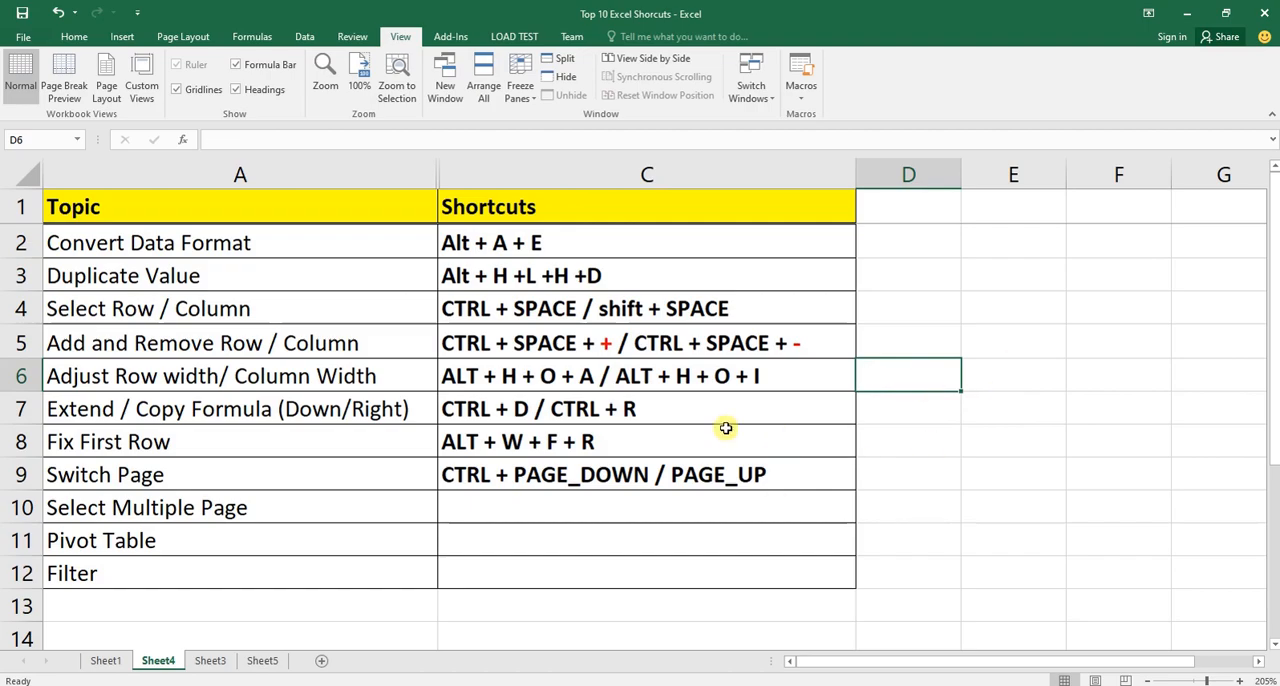
# Clear the entry in cell H20 of Sheet3 and select cell A2.
pyautogui.click(210, 661)
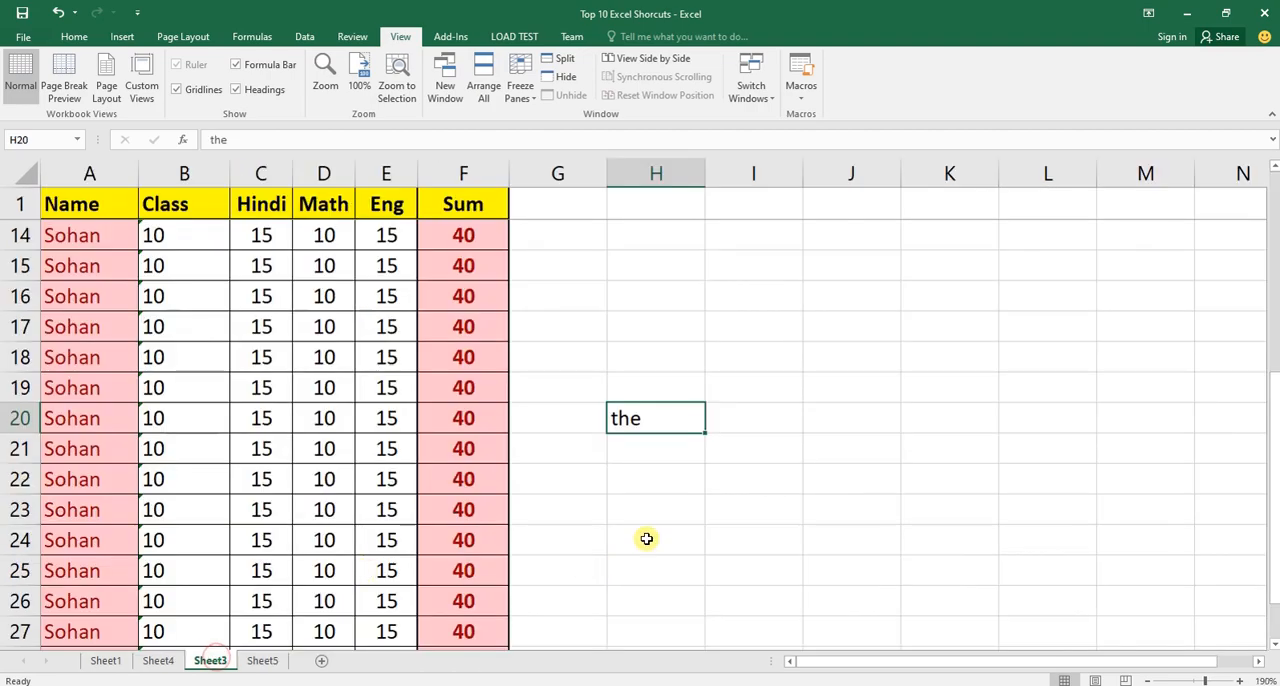
pyautogui.press('Delete')
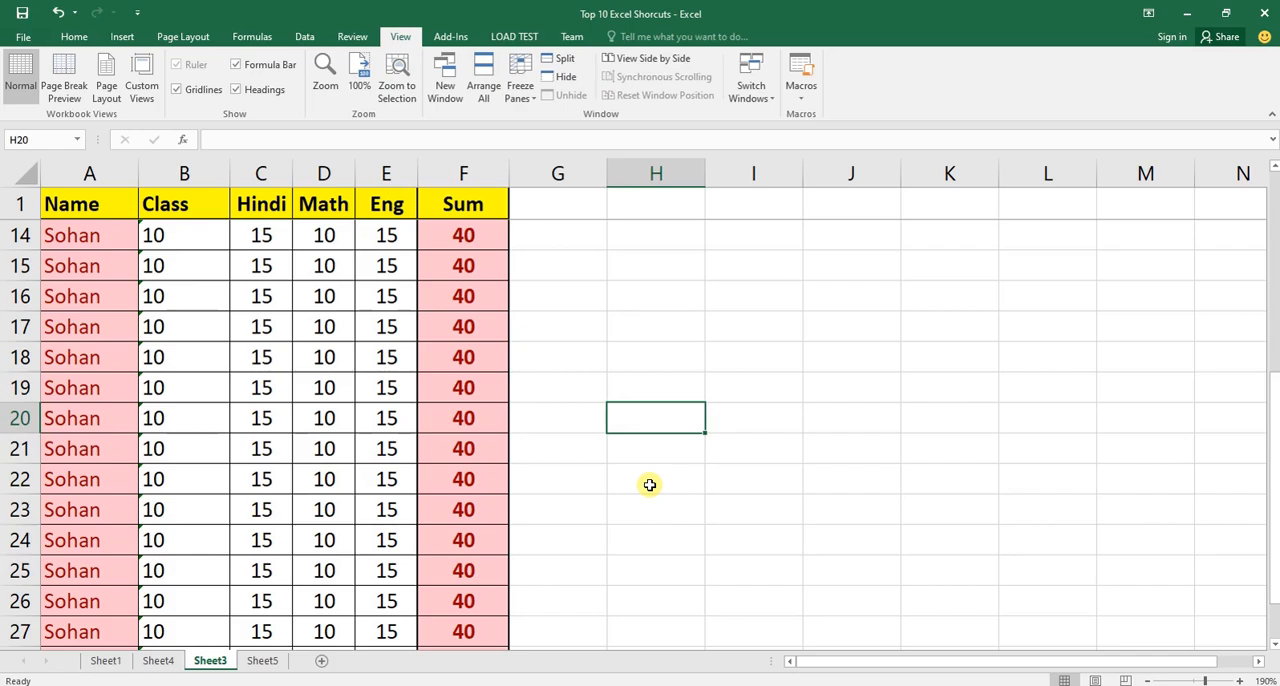
pyautogui.press('Home')
pyautogui.hotkey('ctrl', 'Up')
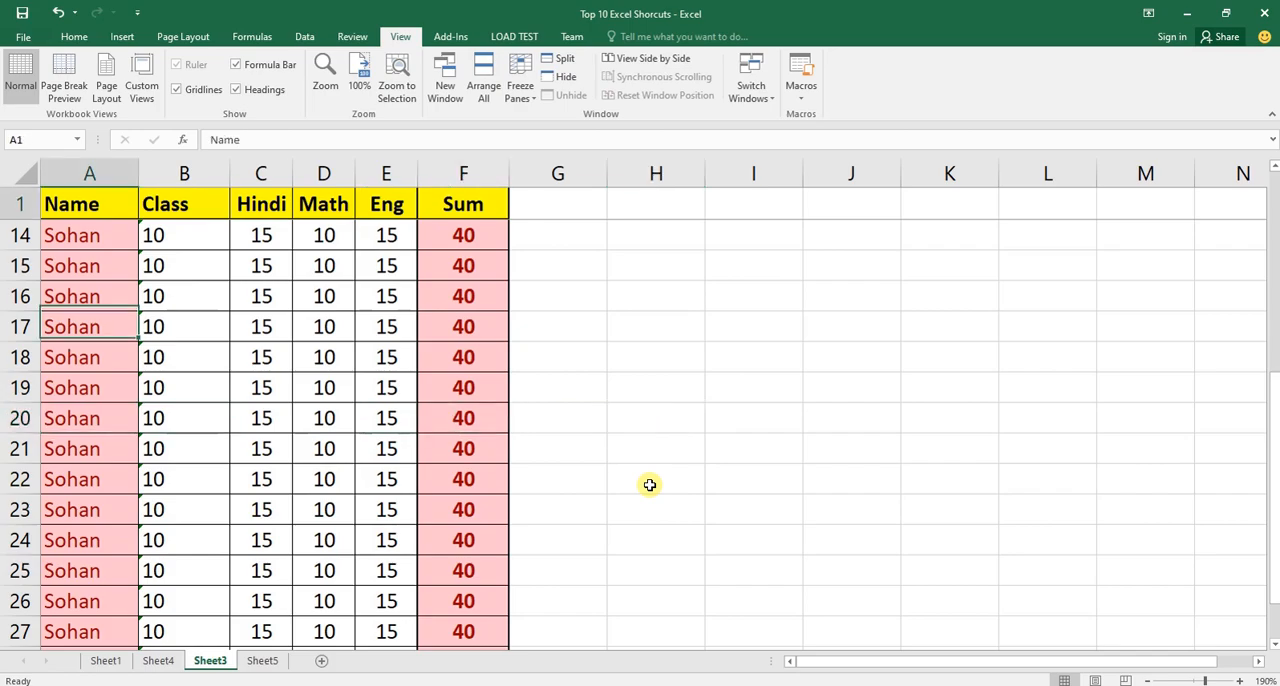
pyautogui.press('Down')
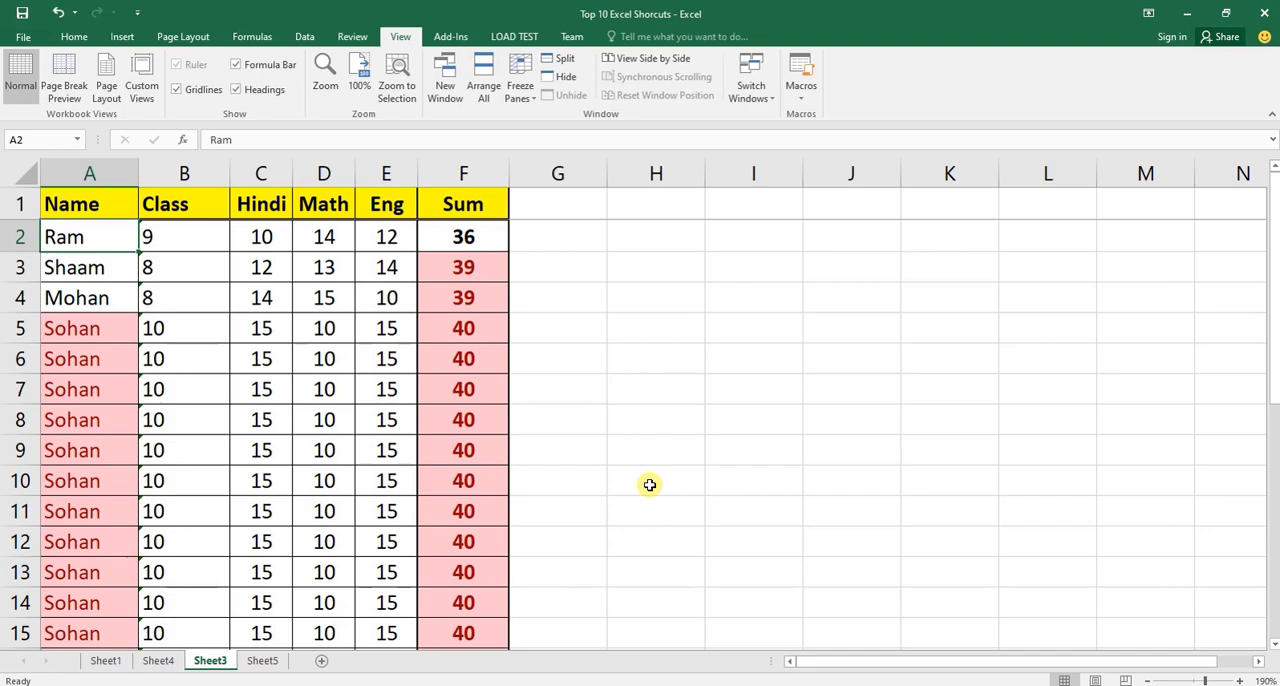
# Return to Sheet4 and select cell C9 with the Switch Page shortcut.
pyautogui.hotkey('ctrl', 'pageup')
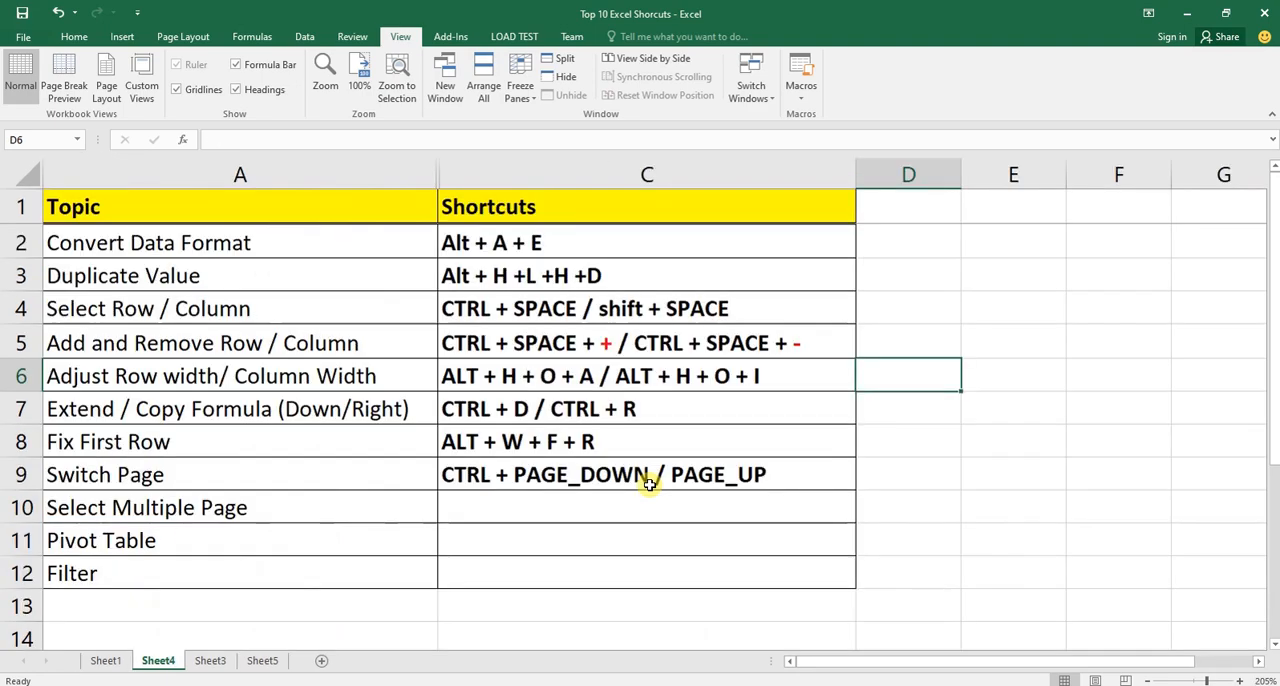
pyautogui.press('Down')
pyautogui.press('Left')
pyautogui.press('Down')
pyautogui.press('Down')
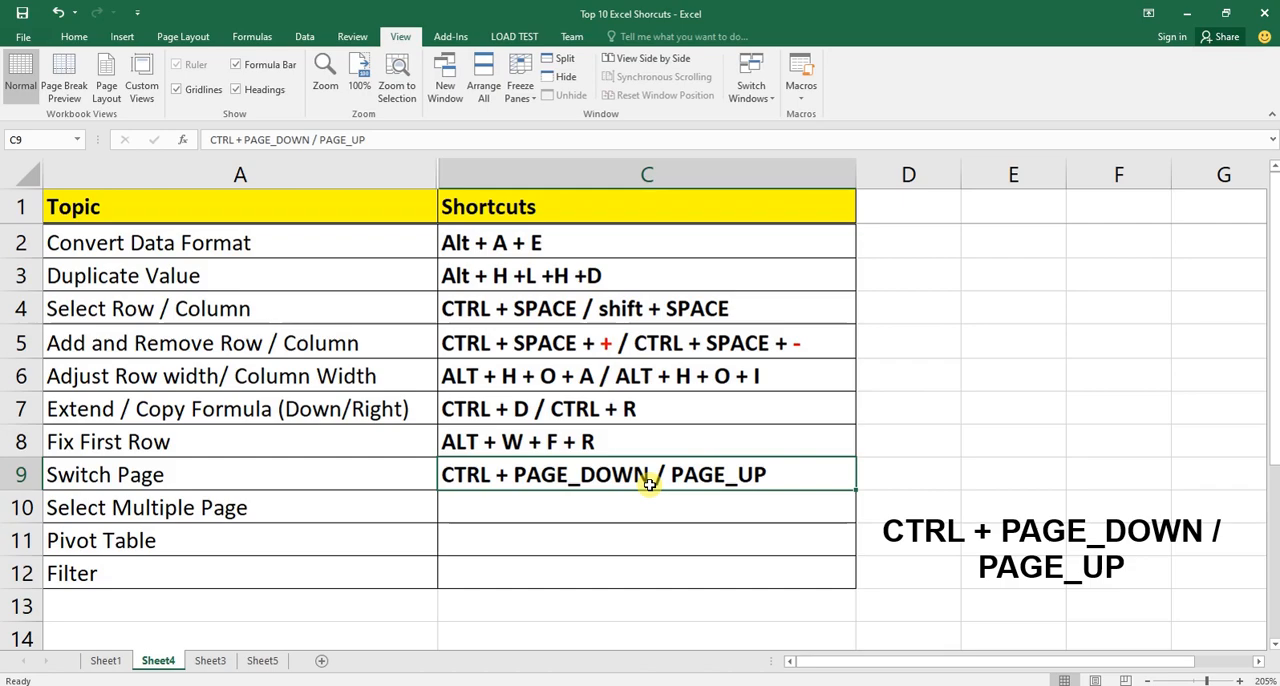
# Switch to Sheet3 and Sheet5, back to Sheet4, and twice more to Sheet3 and back to Sheet4.
pyautogui.hotkey('ctrl', 'pageup')
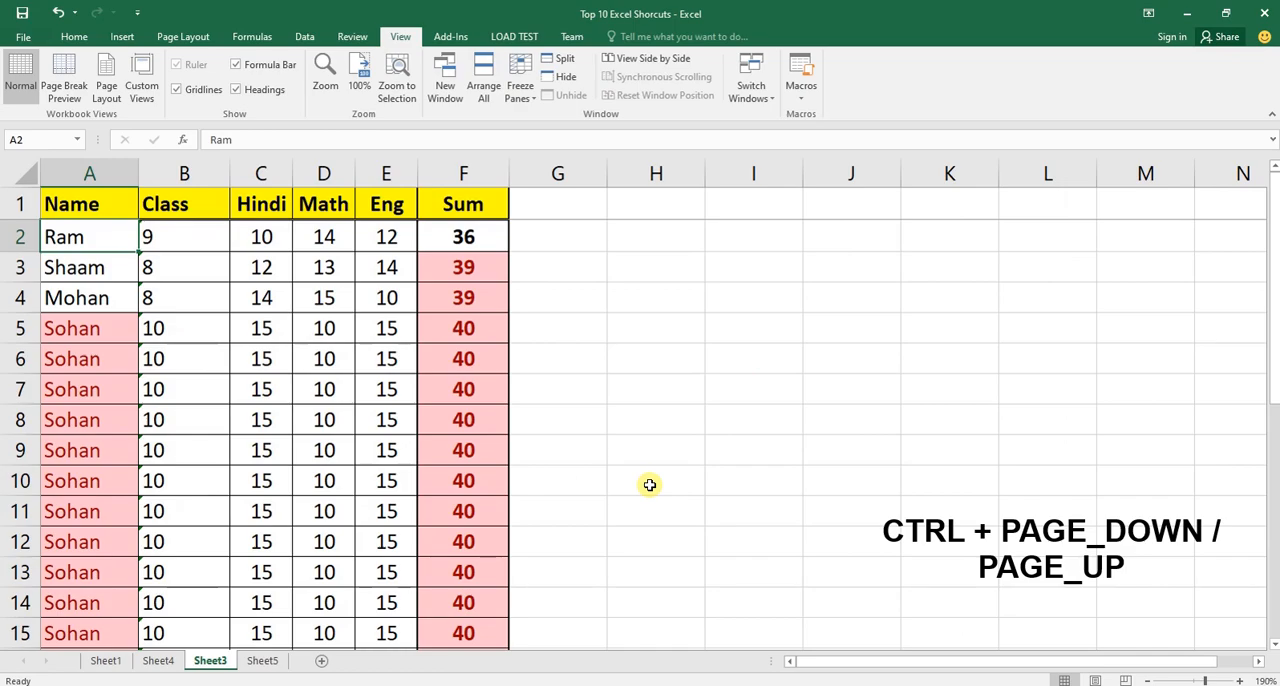
pyautogui.hotkey('ctrl', 'pagedown')
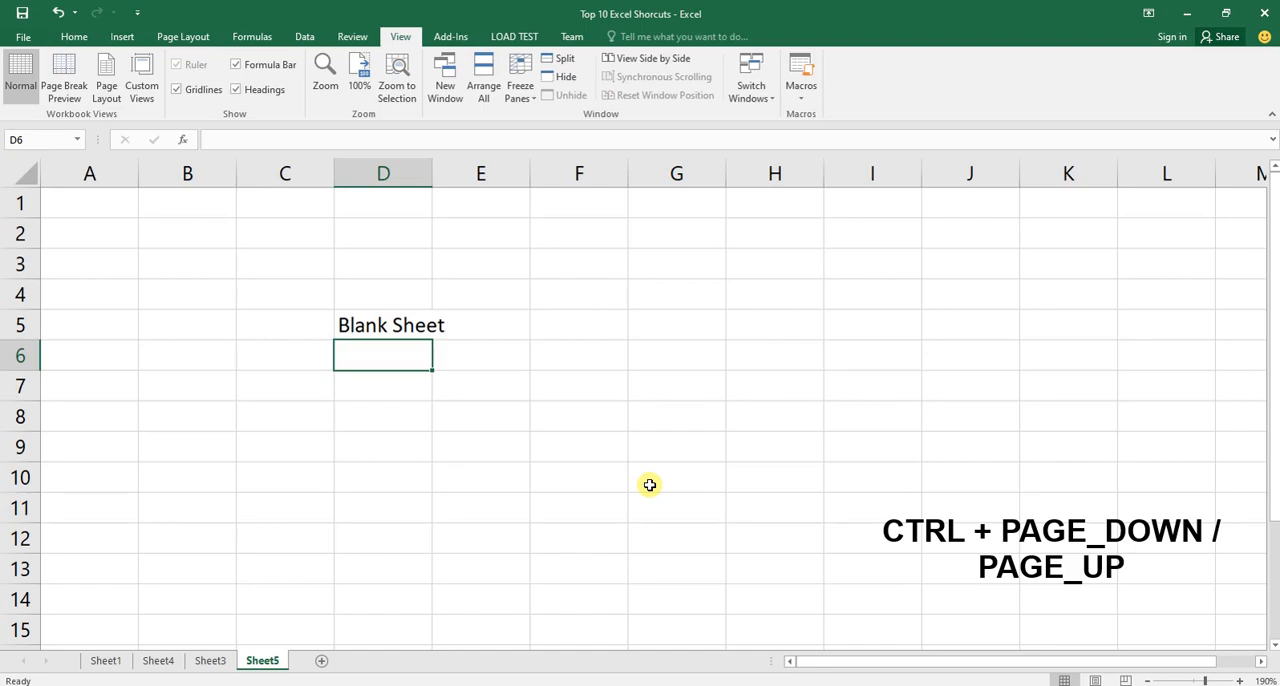
pyautogui.hotkey('ctrl', 'pageup')
pyautogui.hotkey('ctrl', 'pageup')
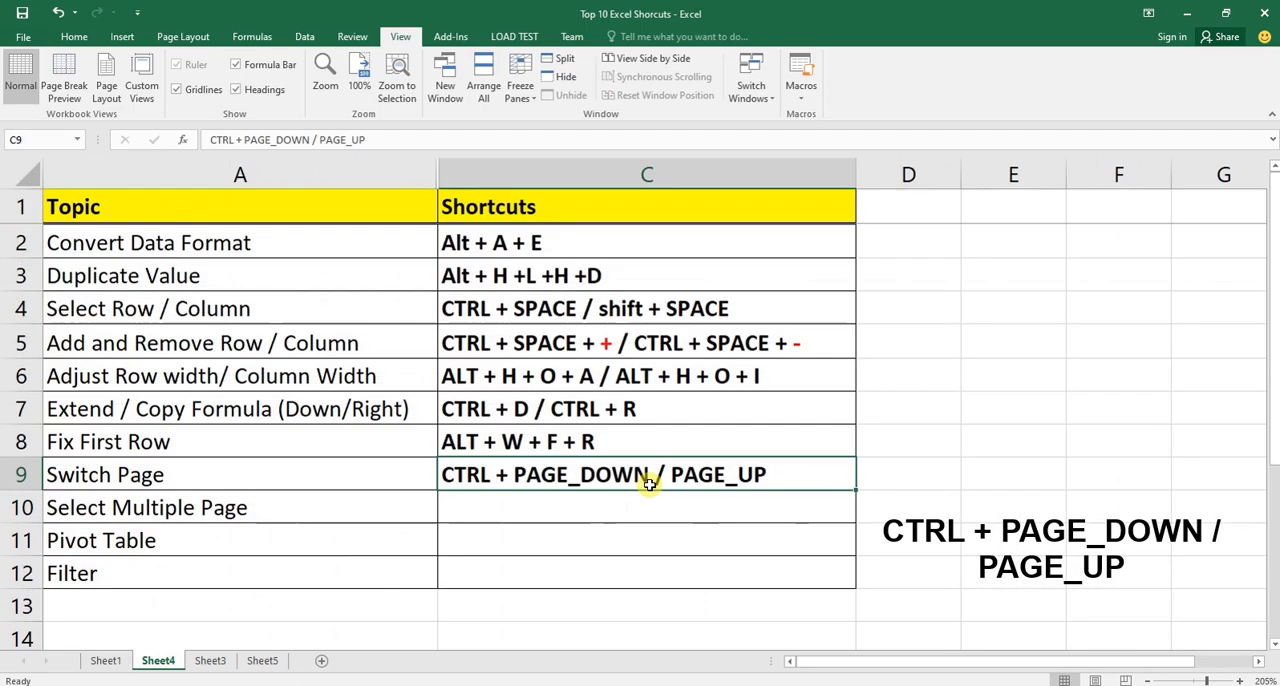
pyautogui.hotkey('ctrl', 'pagedown')
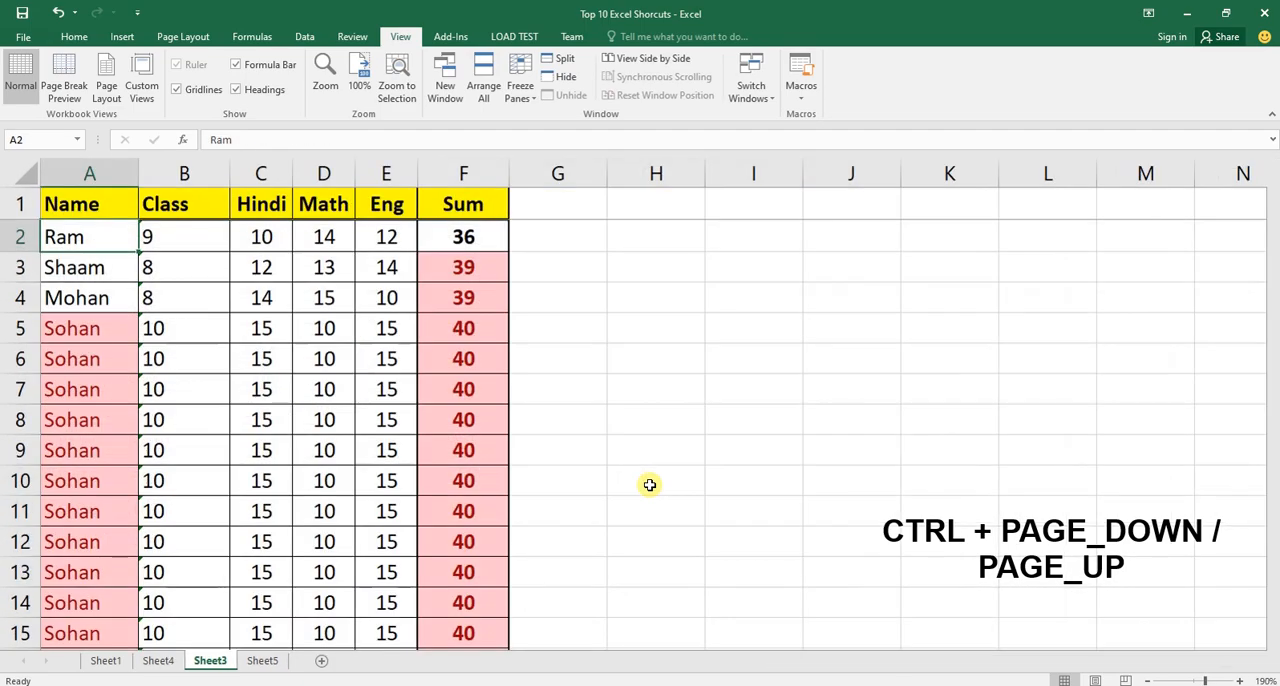
pyautogui.hotkey('ctrl', 'pageup')
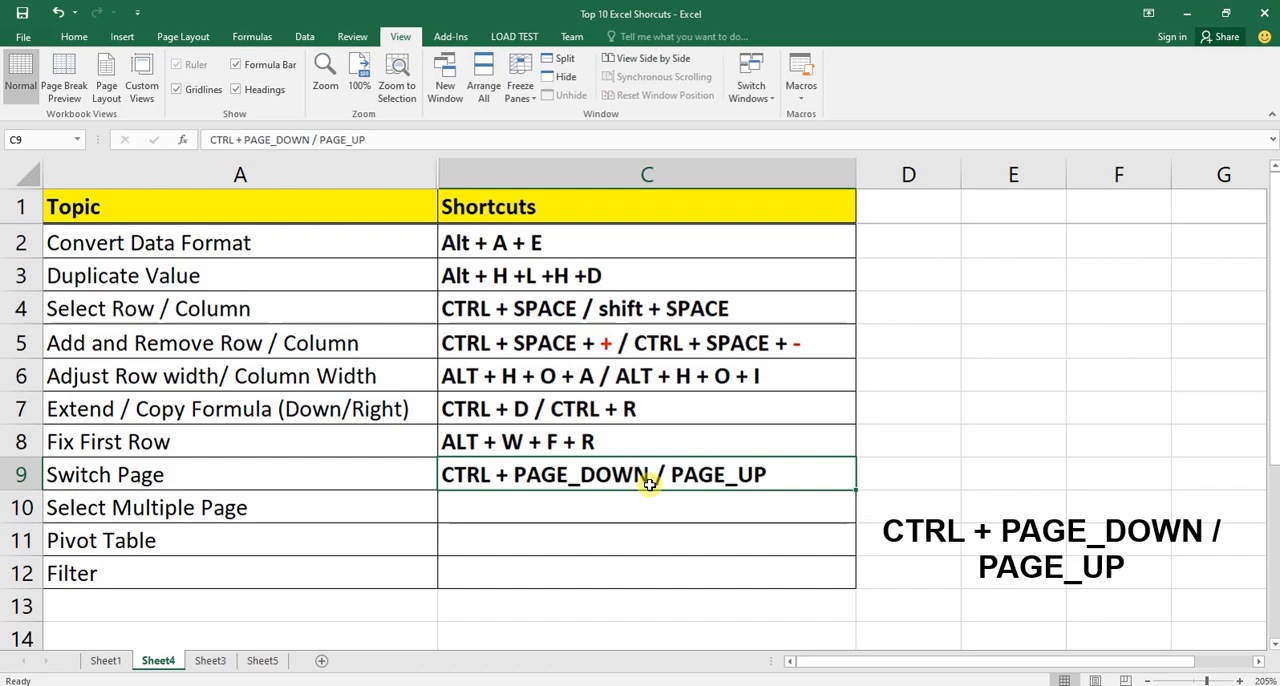
pyautogui.hotkey('ctrl', 'pageup')
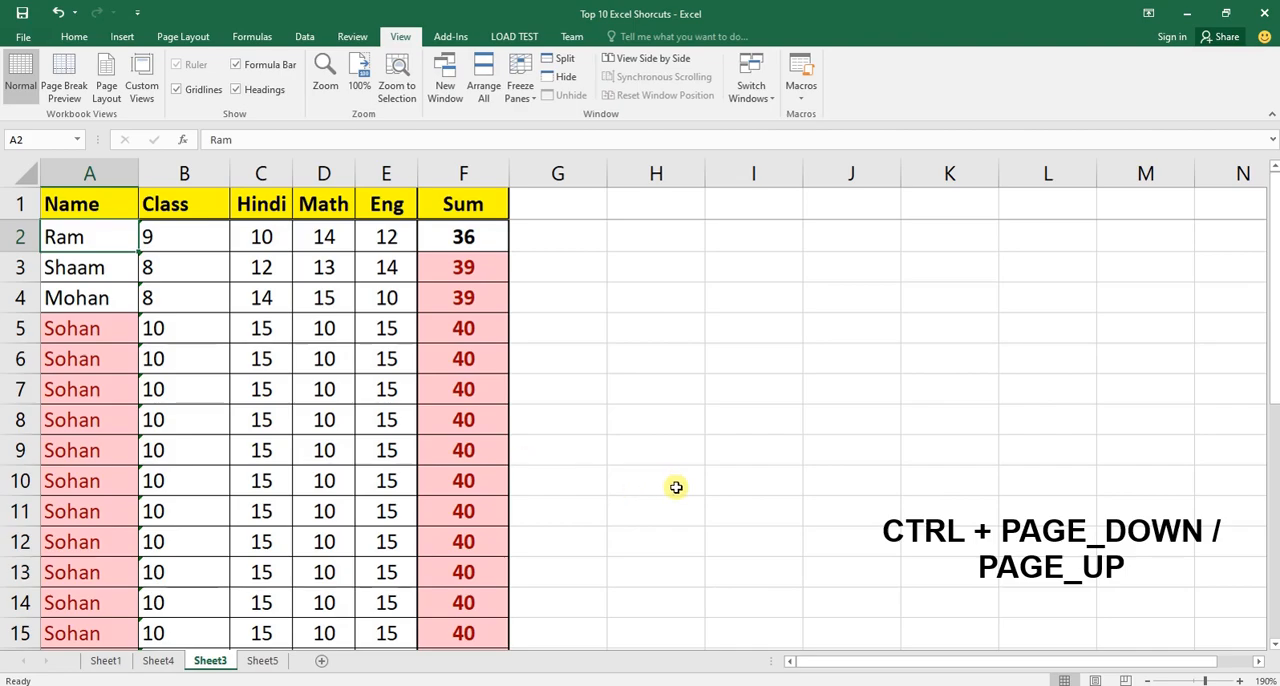
pyautogui.hotkey('ctrl', 'pageup')
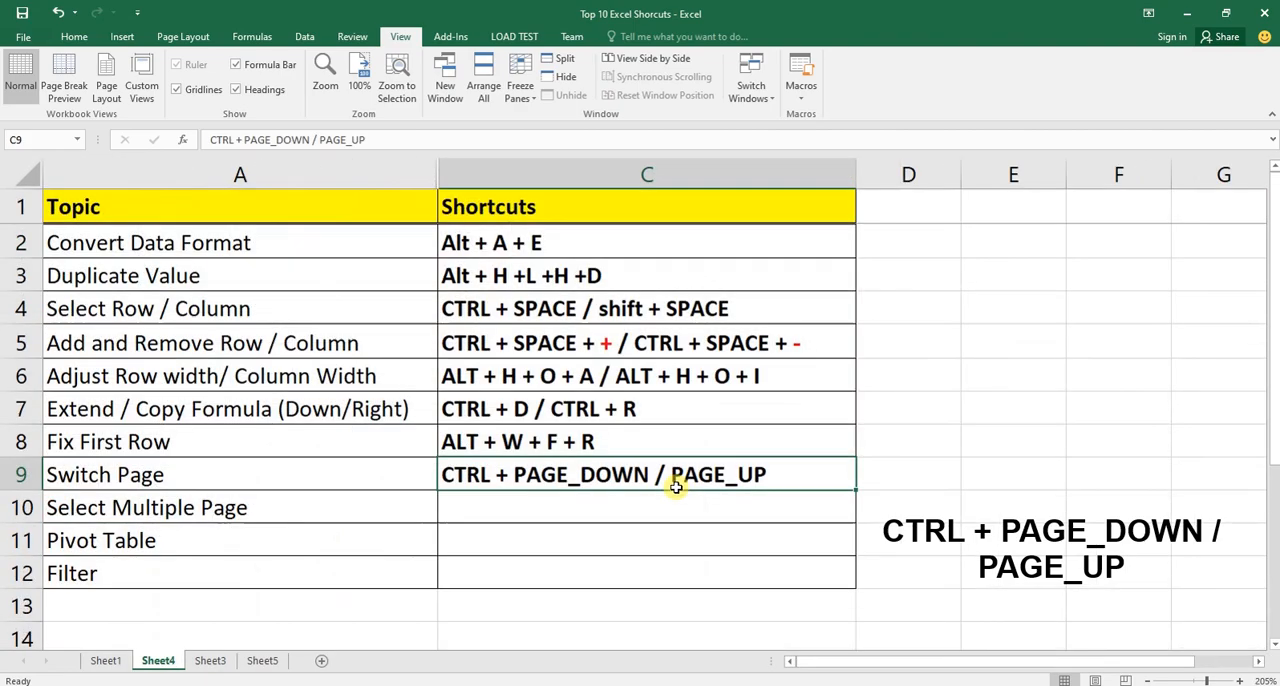
# Alternate repeatedly between Sheet3 and Sheet4, ending on Sheet4.
pyautogui.hotkey('ctrl', 'pagedown')
pyautogui.hotkey('ctrl', 'pageup')
pyautogui.hotkey('ctrl', 'pagedown')
pyautogui.hotkey('ctrl', 'pageup')
pyautogui.hotkey('ctrl', 'pagedown')
pyautogui.hotkey('ctrl', 'pageup')
pyautogui.hotkey('ctrl', 'pagedown')
pyautogui.hotkey('ctrl', 'pageup')
pyautogui.hotkey('ctrl', 'pagedown')
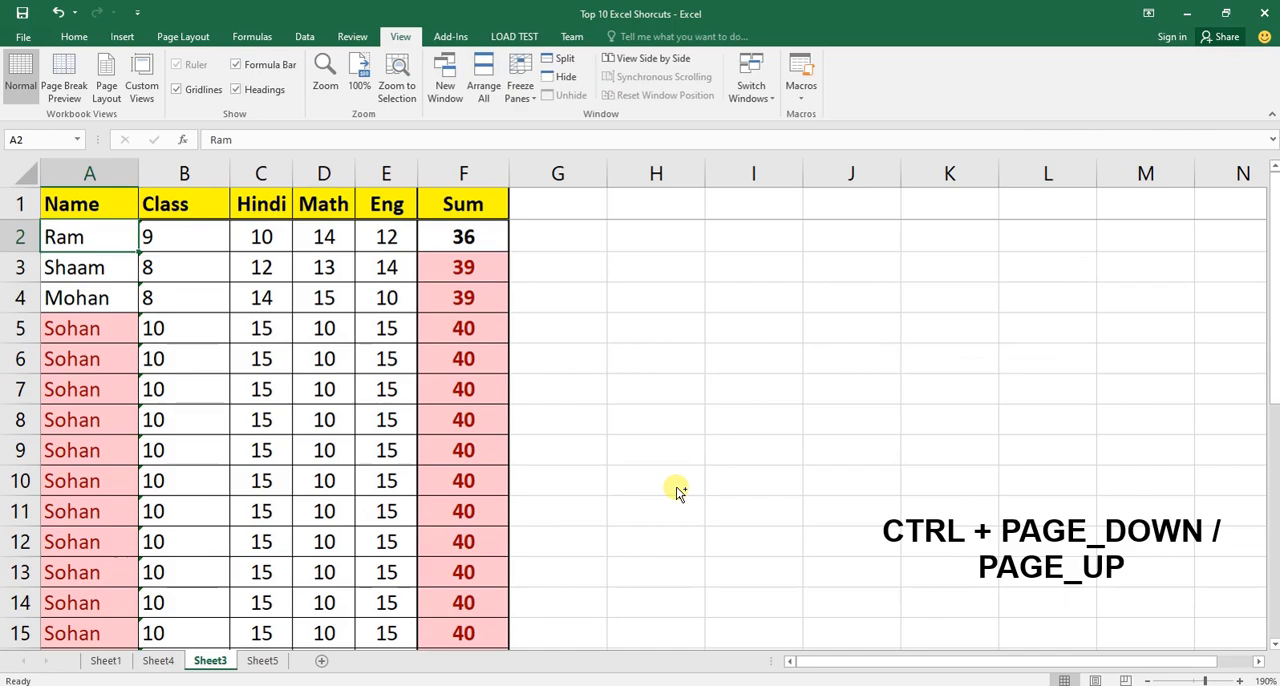
pyautogui.hotkey('ctrl', 'pageup')
# Enter CTRL + SHIFT + PAGE_DOWN / PAGE_UP in bold in cell C10 as the Select Multiple Page shortcut.
pyautogui.press('Down')
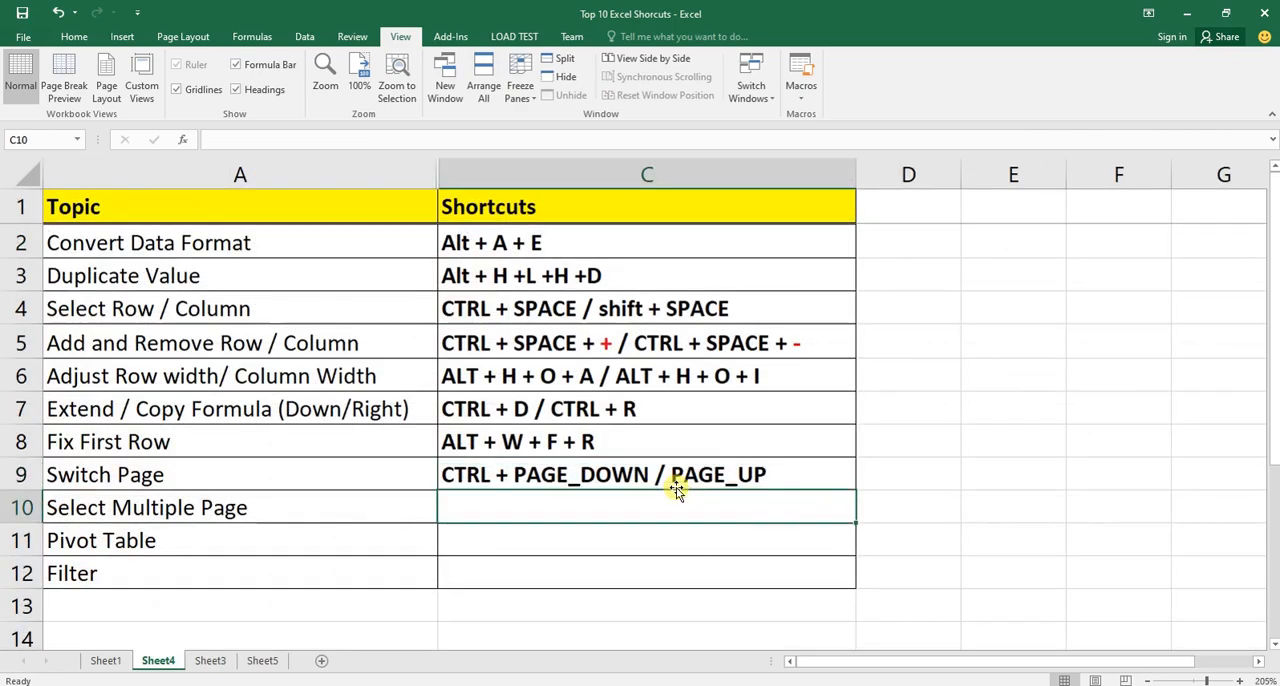
pyautogui.write('CTRL + SHIFT + PAGE_DOWN / PAGE_UP')
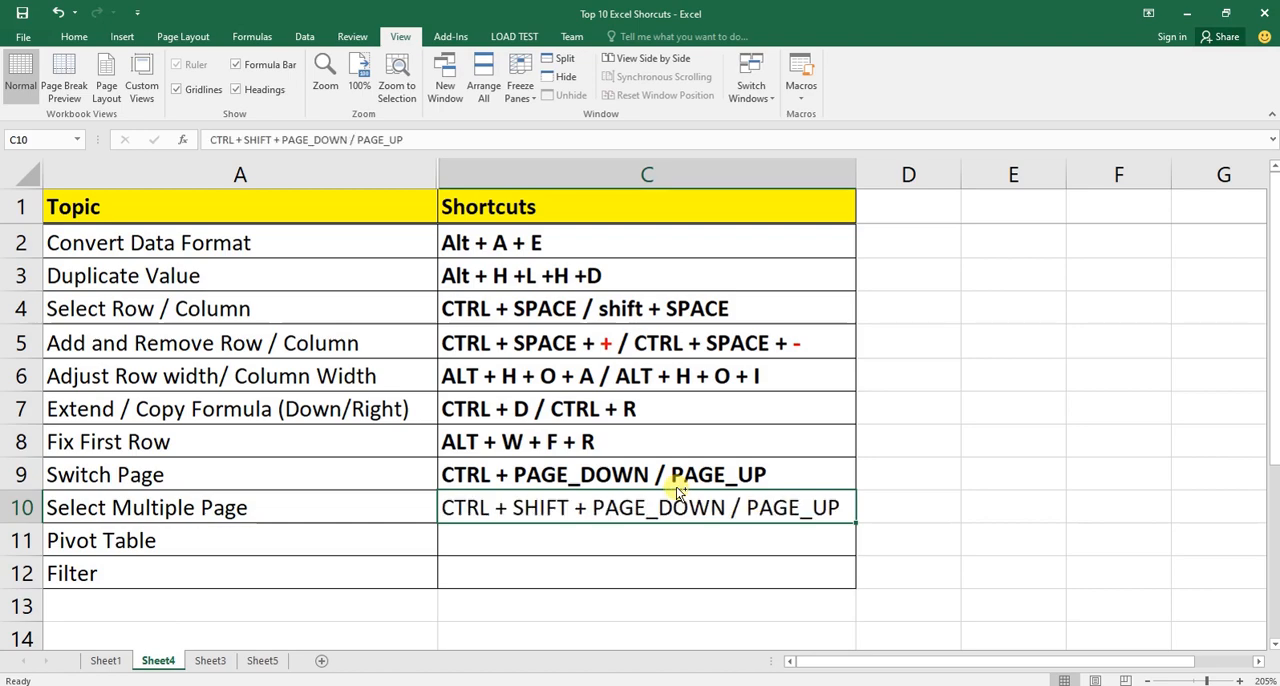
pyautogui.hotkey('ctrl', 'b')
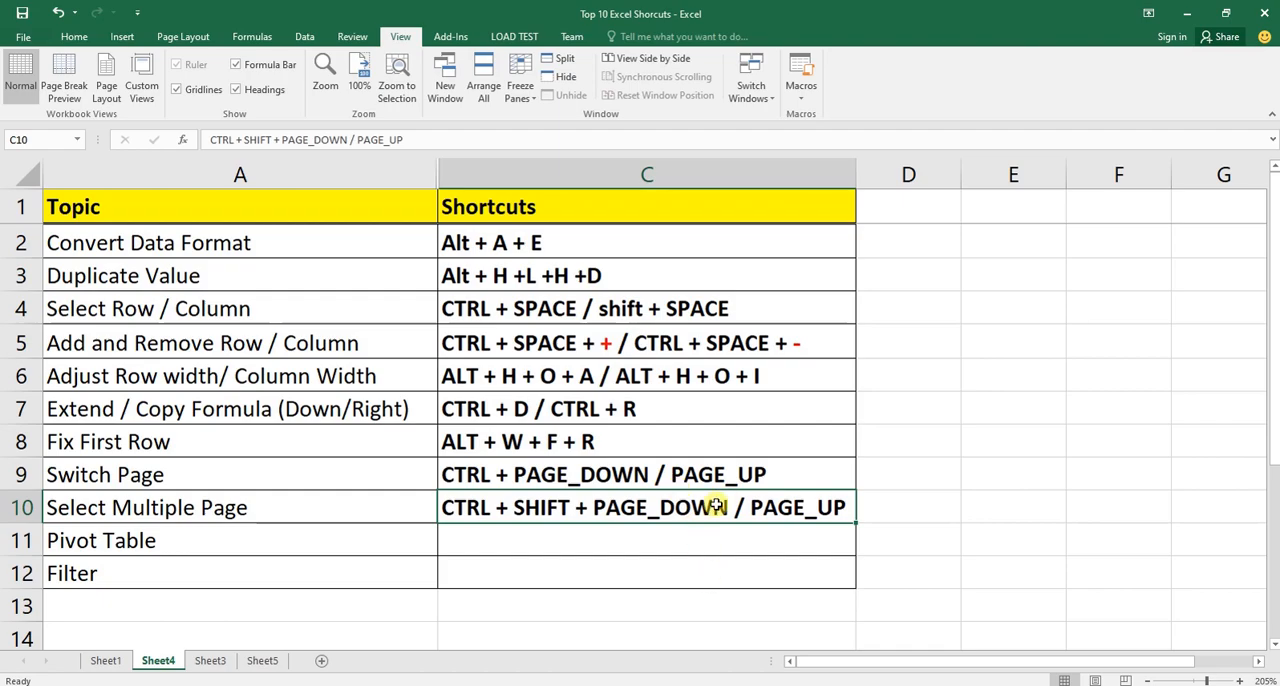
# Switch from Sheet4 to Sheet3 and back to Sheet4, two times in a row.
pyautogui.hotkey('ctrl', 'pagedown')
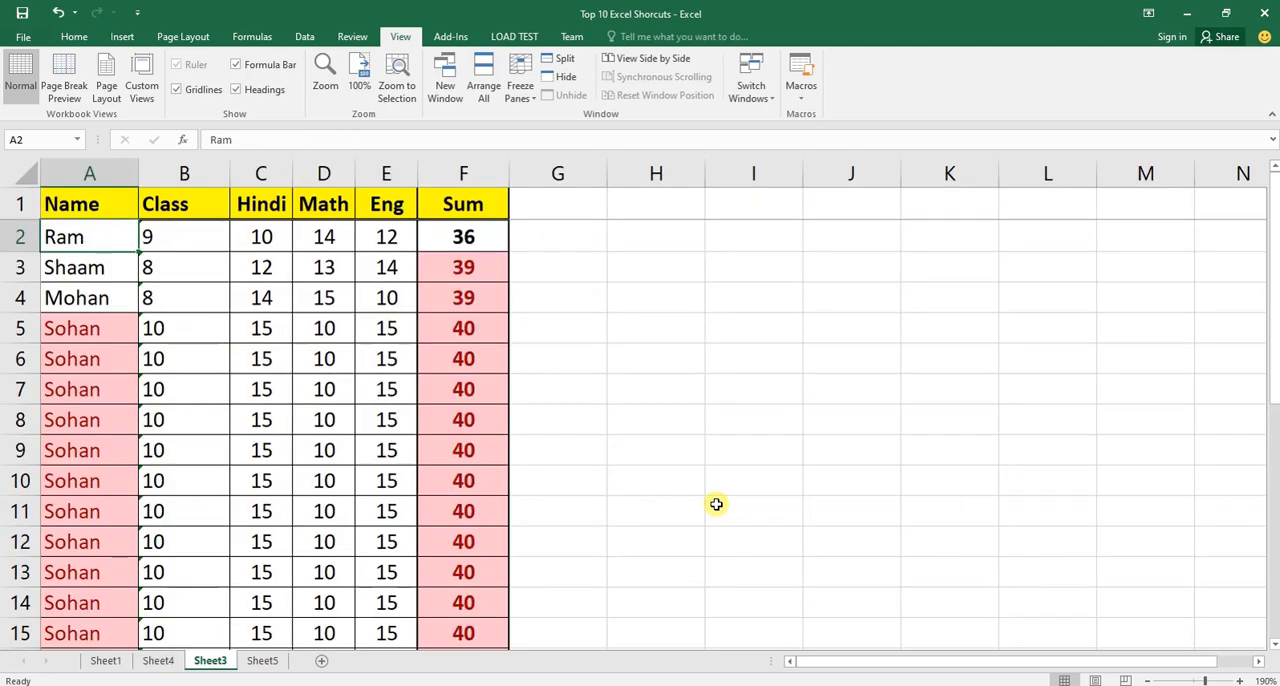
pyautogui.hotkey('ctrl', 'pageup')
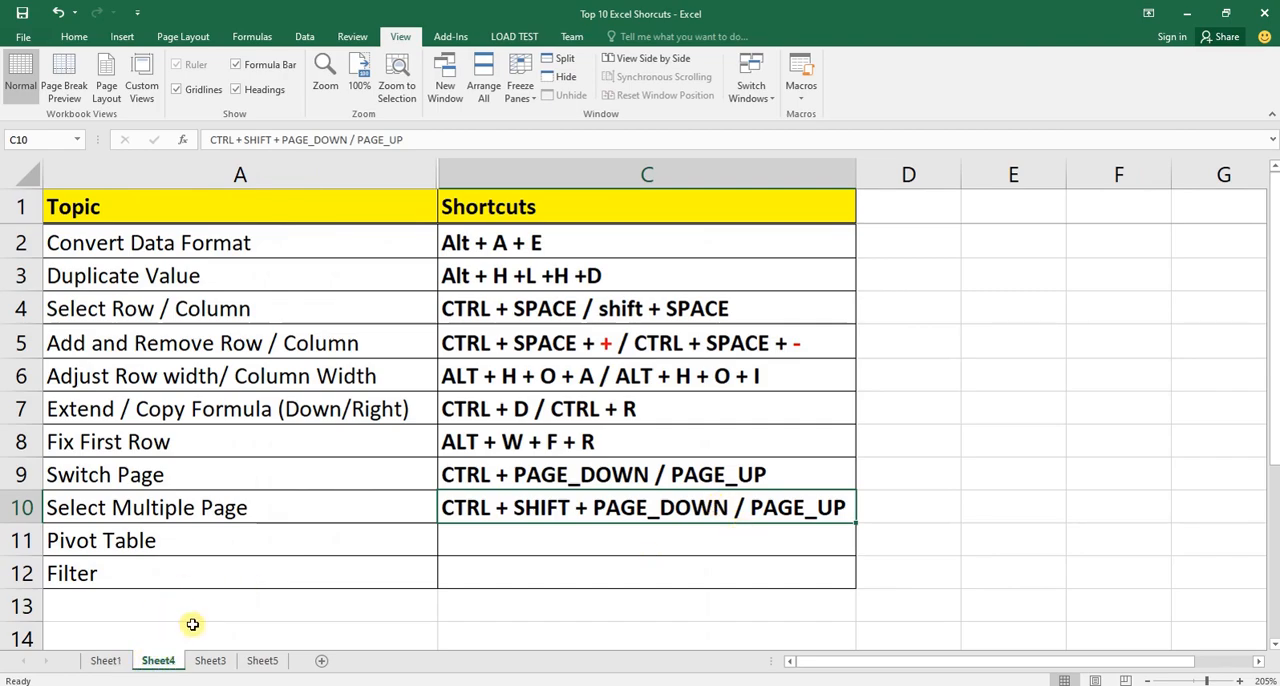
pyautogui.hotkey('ctrl', 'pagedown')
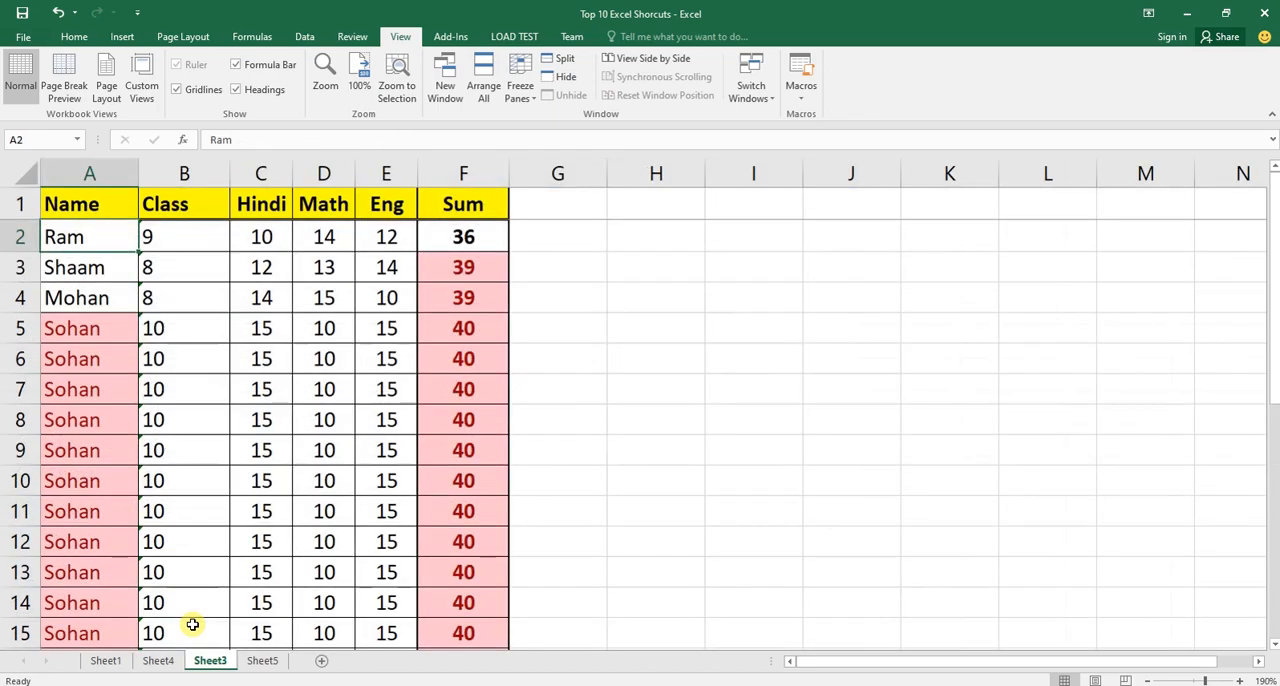
pyautogui.hotkey('ctrl', 'pageup')
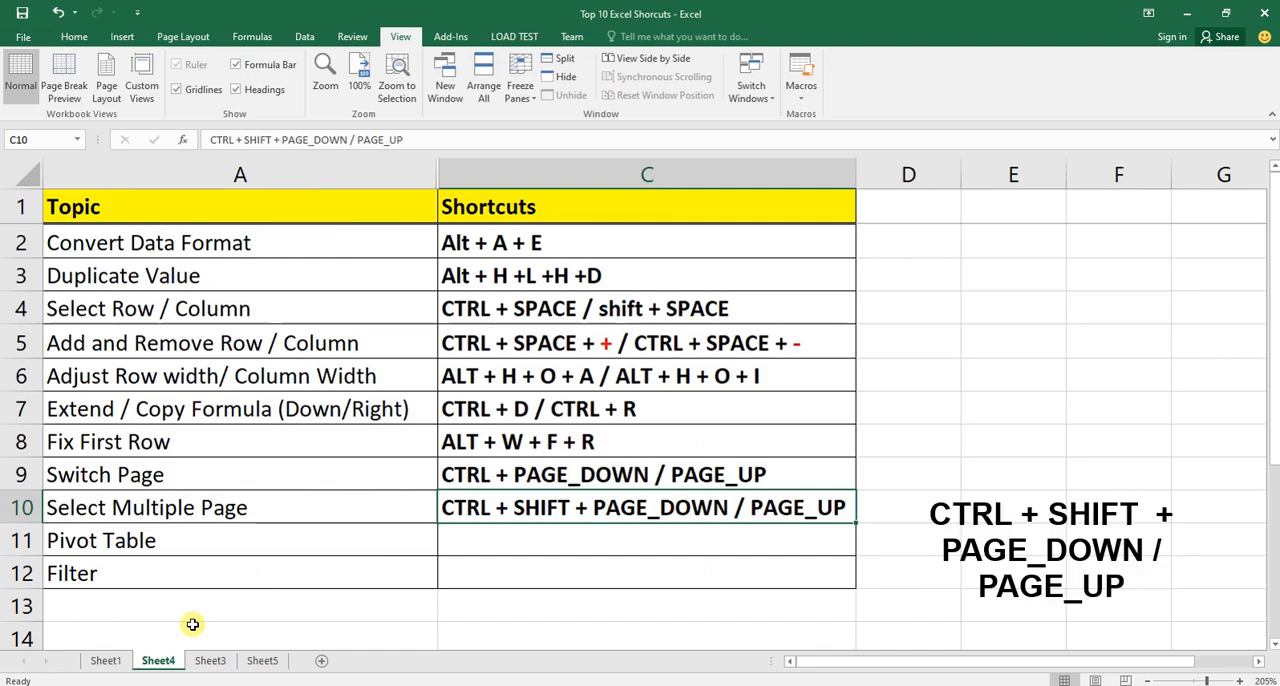
# Group Sheet4, Sheet3 and Sheet5, ungroup them by selecting Sheet1, and return to Sheet4.
pyautogui.hotkey('ctrl', 'shift', 'pagedown')
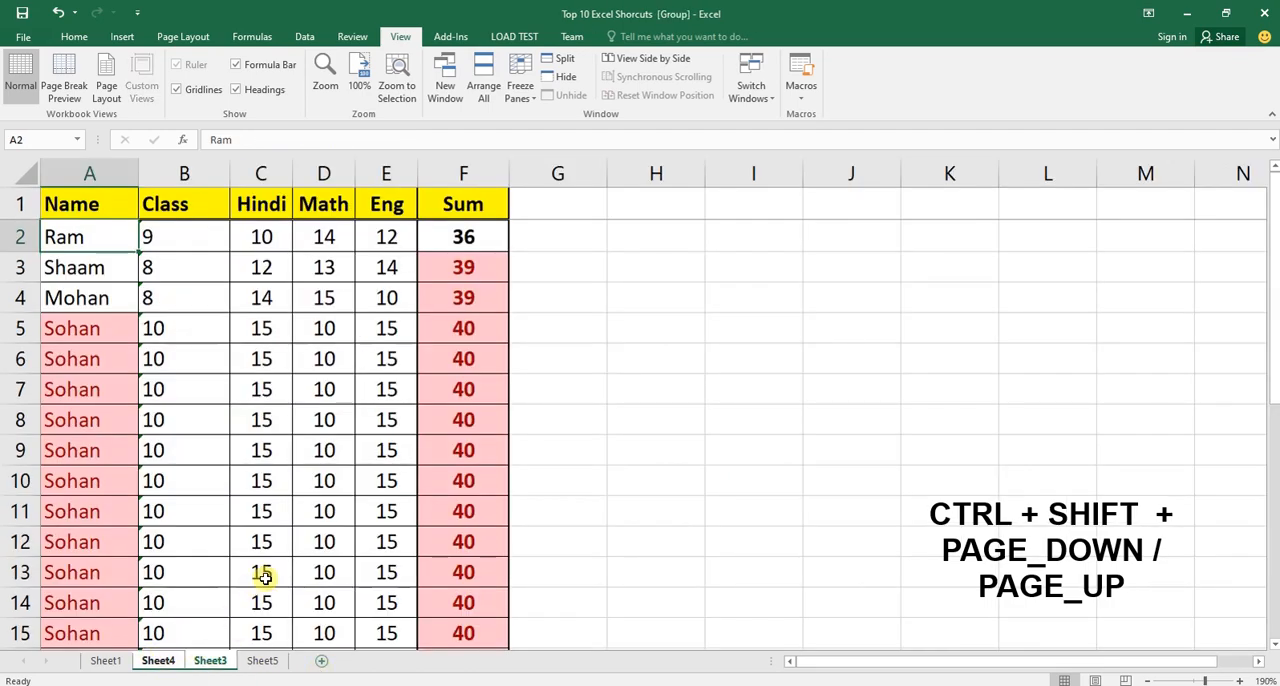
pyautogui.hotkey('ctrl', 'shift', 'pagedown')
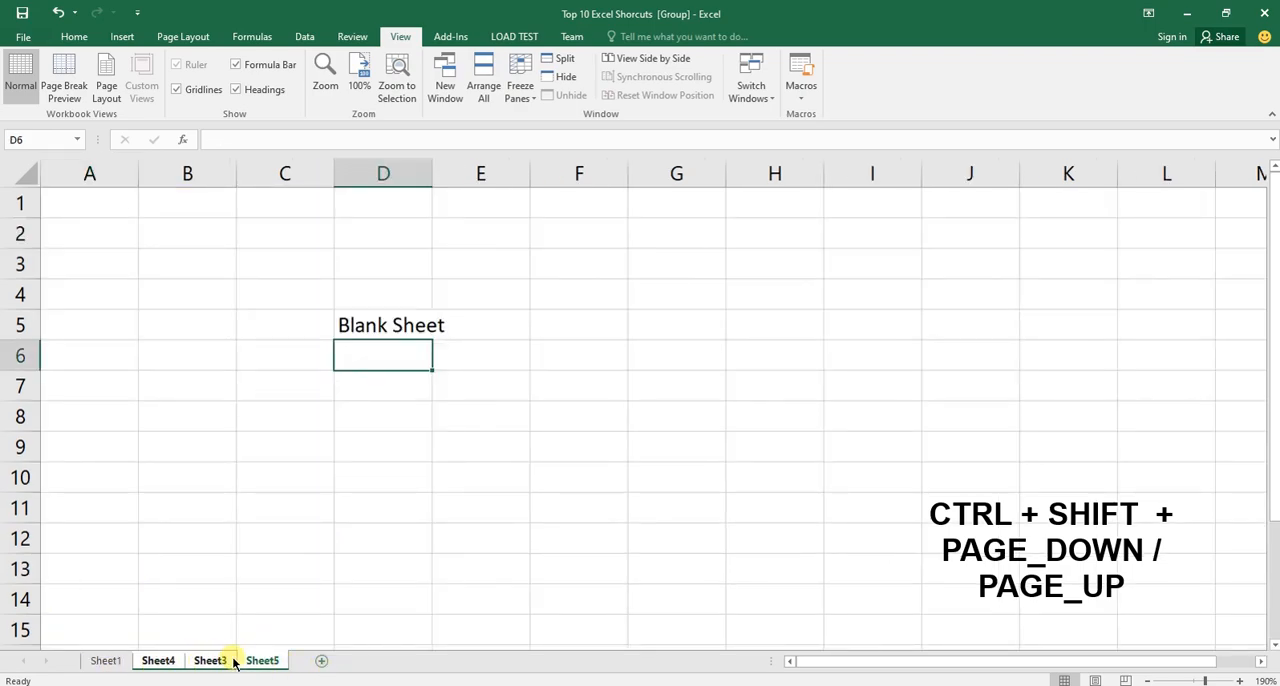
pyautogui.keyDown('ctrl'); pyautogui.click(105, 662); pyautogui.keyUp('ctrl')
pyautogui.click(105, 661)
pyautogui.click(152, 662)
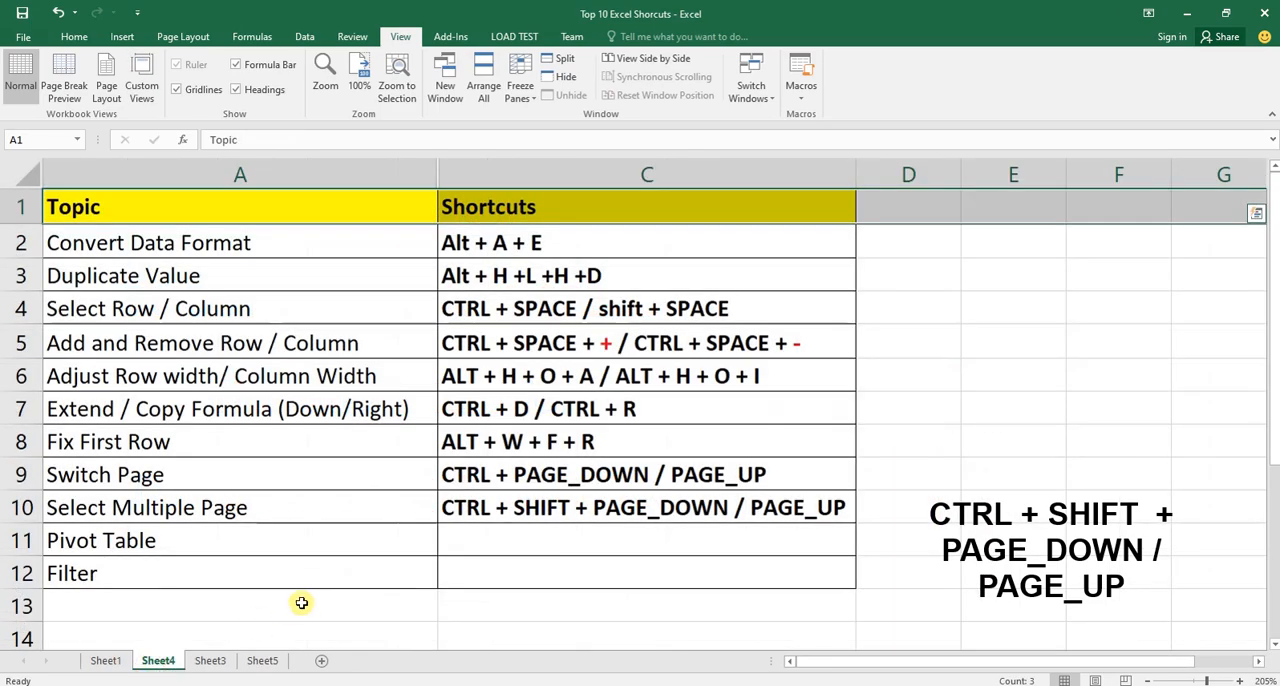
# Enter ALT + N + V in bold in cell C11 of Sheet4 as the Pivot Table shortcut.
pyautogui.click(555, 540)
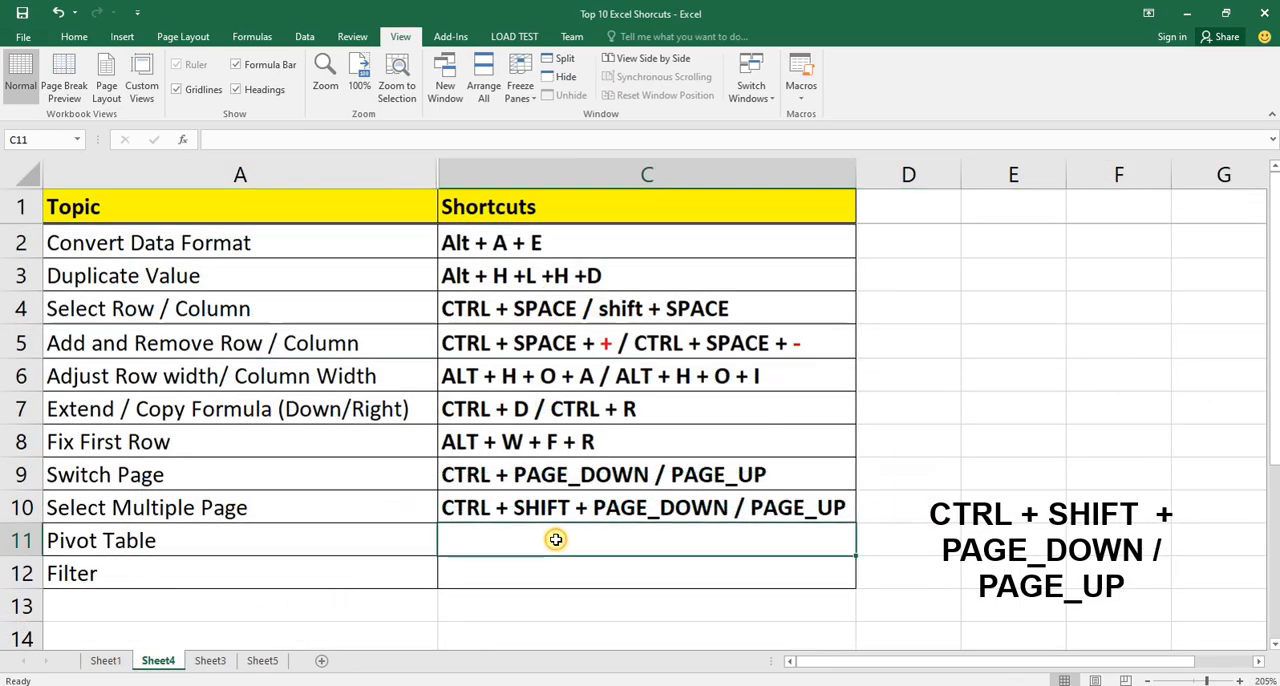
pyautogui.write('ALT + N + V')
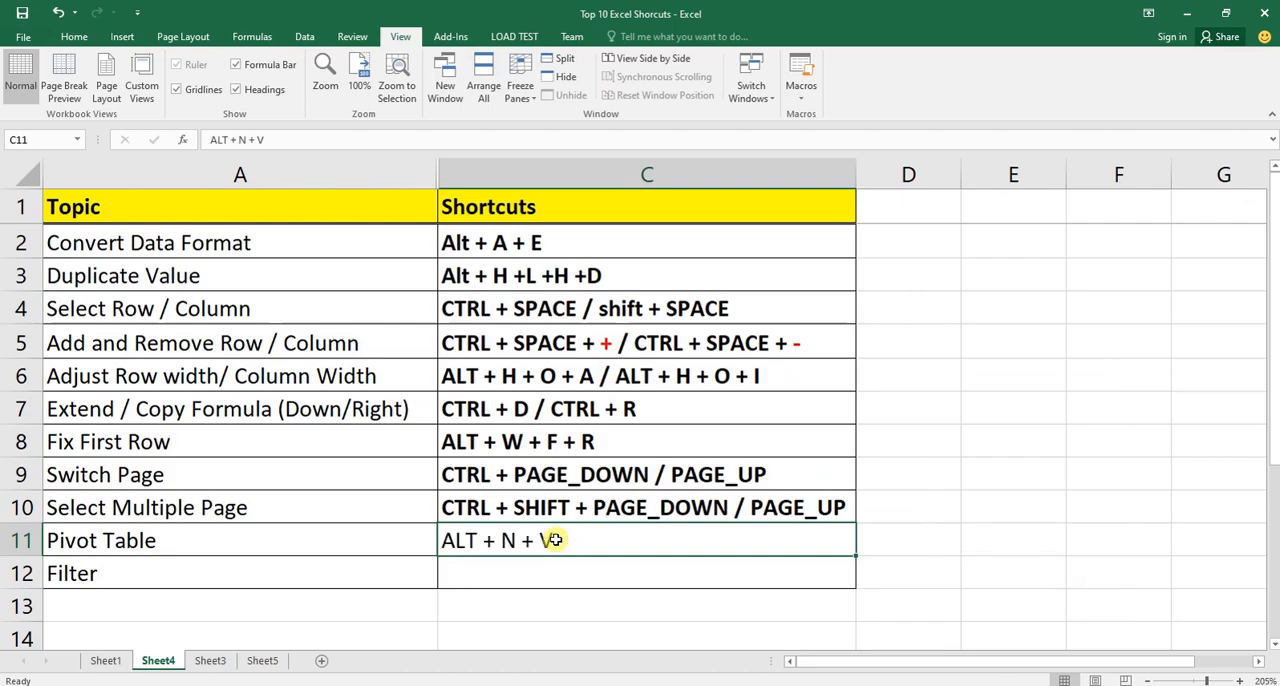
pyautogui.hotkey('ctrl', 'b')
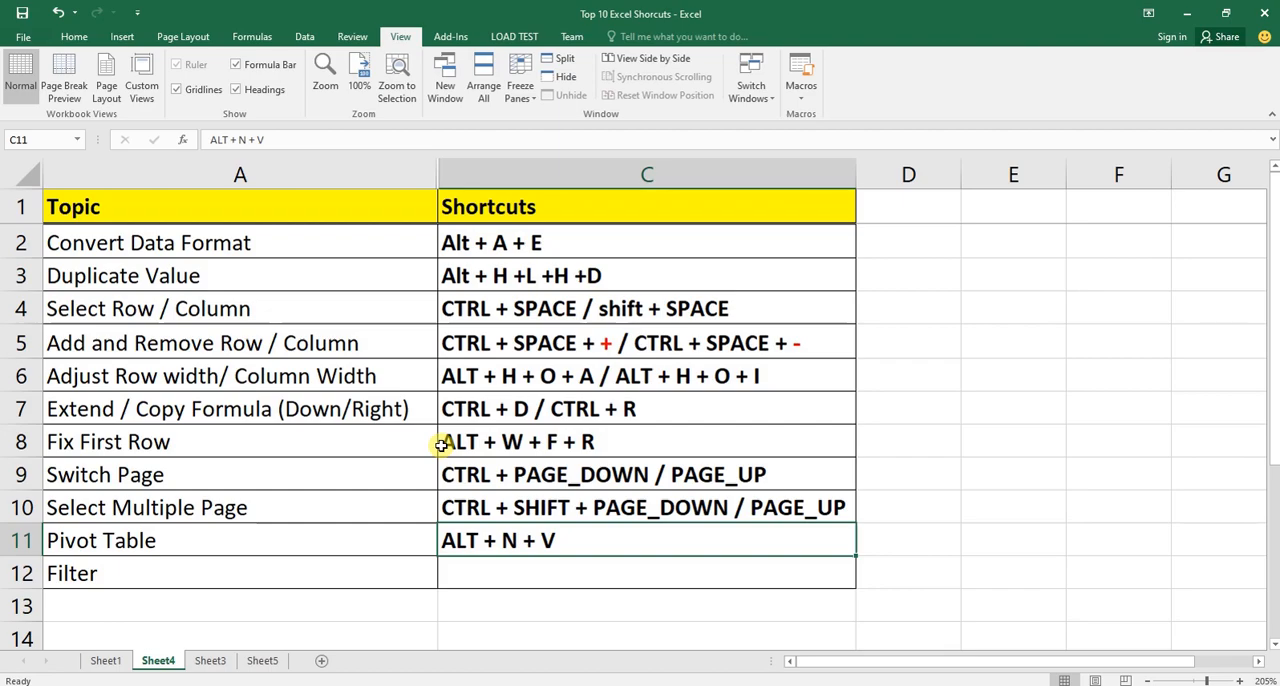
# Create a PivotTable on a new worksheet from Sheet4 range A2:C10 and undo its insertion.
pyautogui.moveTo(214, 281); pyautogui.dragTo(582, 518)
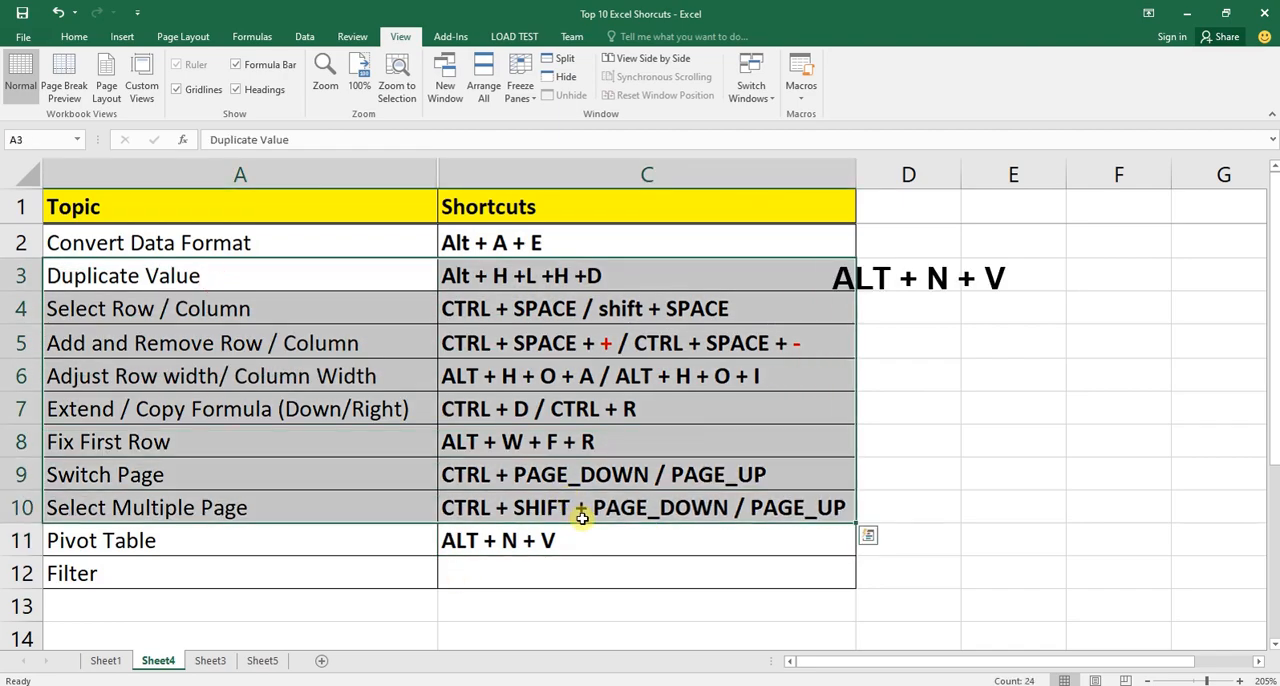
pyautogui.press('alt')
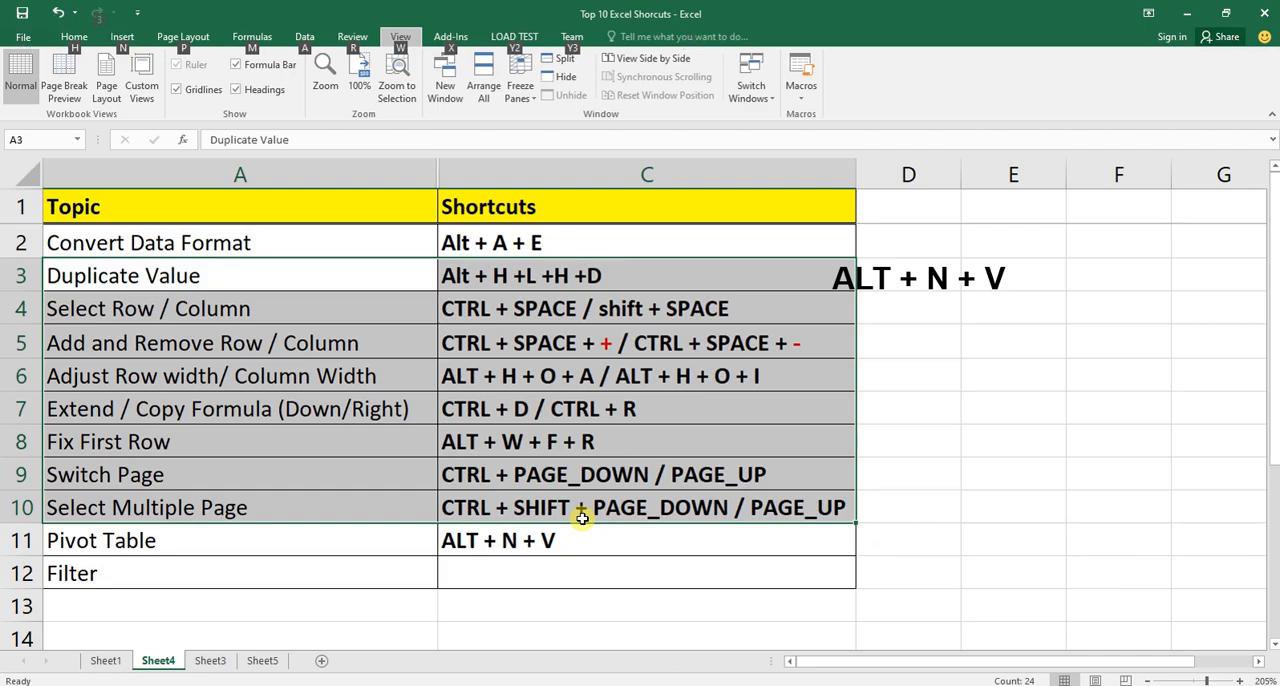
pyautogui.press('n')
pyautogui.press('v')
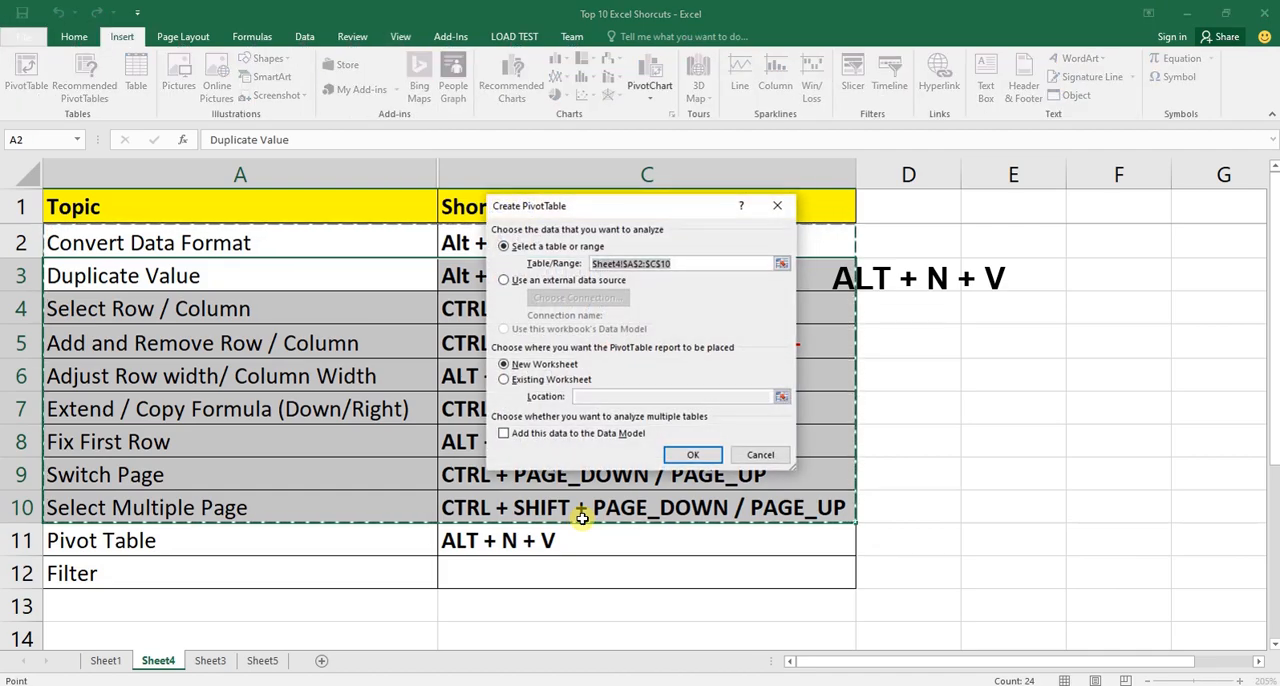
pyautogui.press('Return')
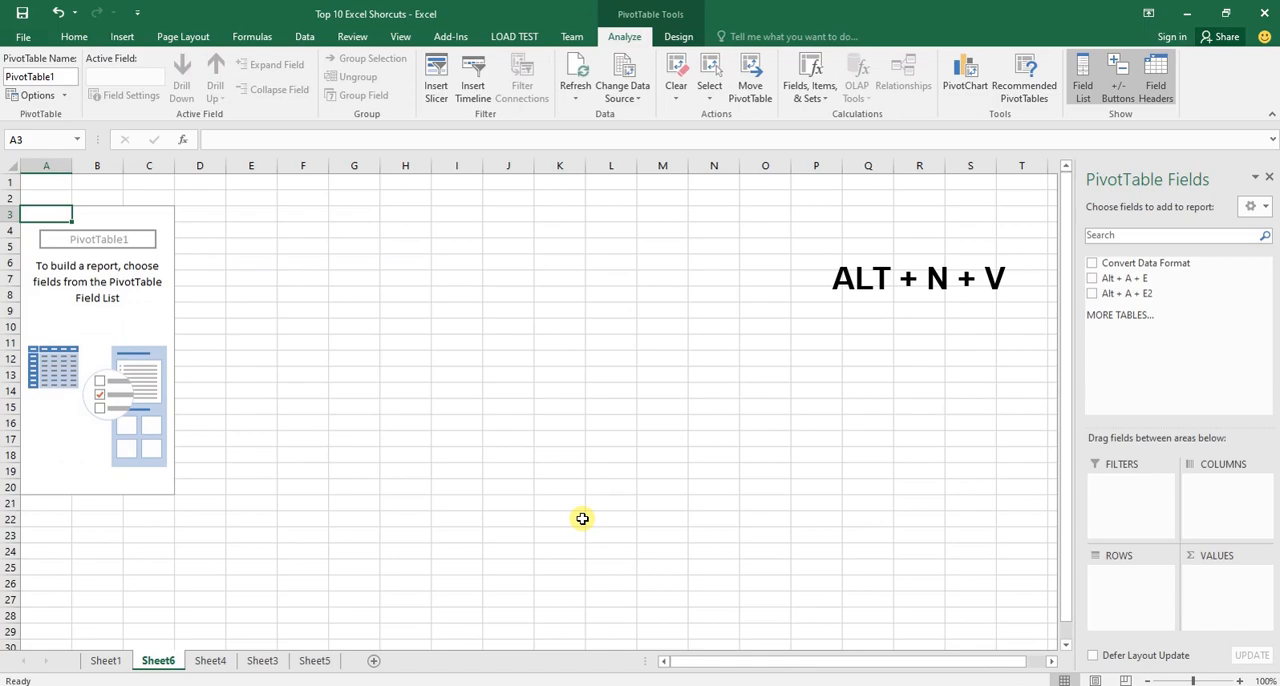
pyautogui.hotkey('ctrl', 'z')
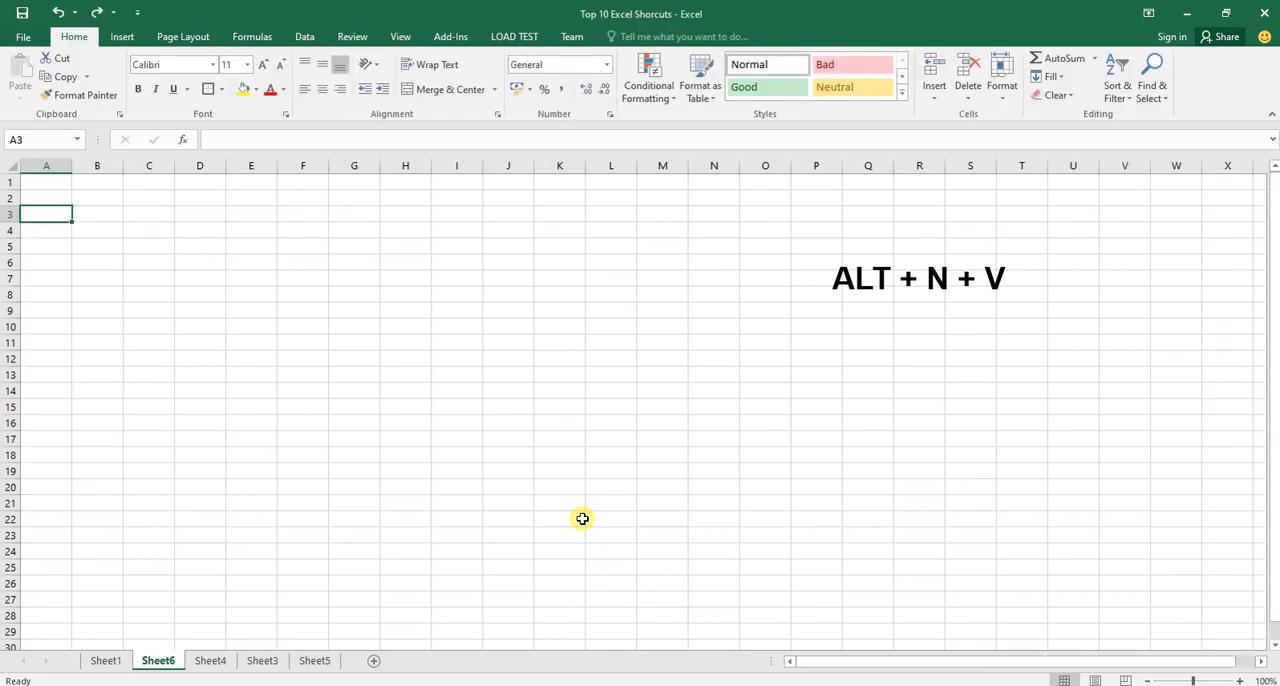
# Switch to Sheet3 and go down to the last filled rows of the Name column.
pyautogui.hotkey('ctrl', 'pagedown')
pyautogui.hotkey('ctrl', 'pagedown')
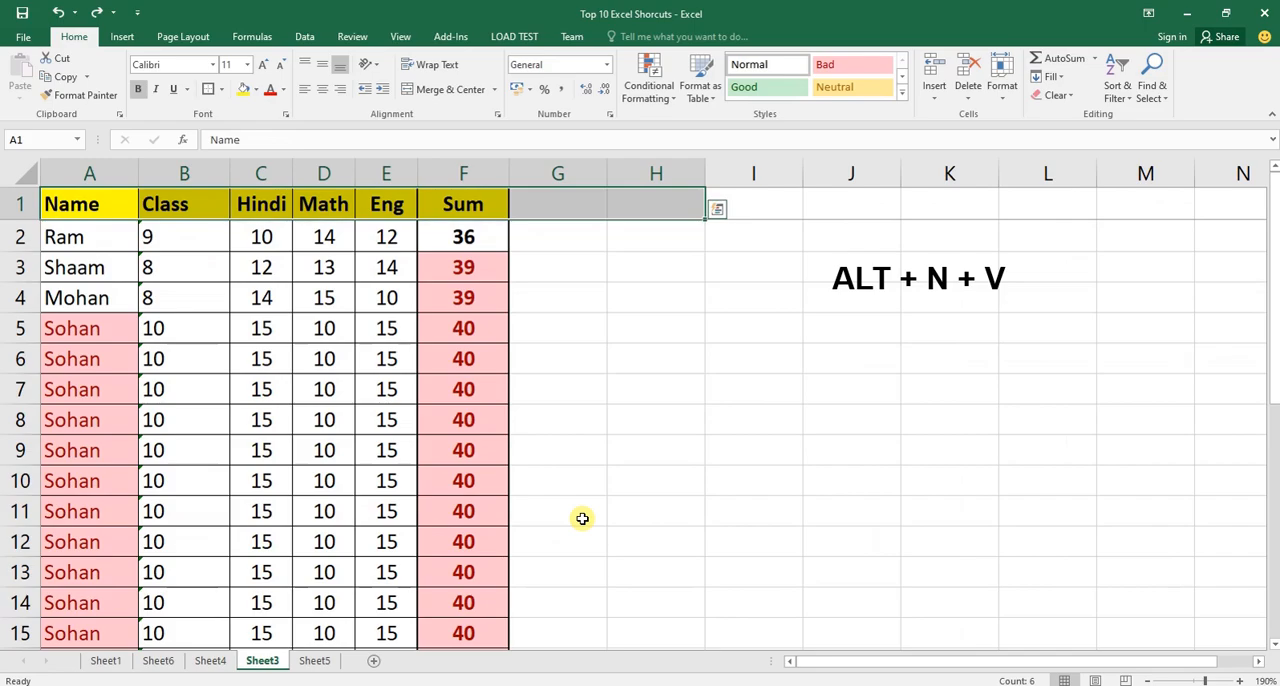
pyautogui.press('Left')
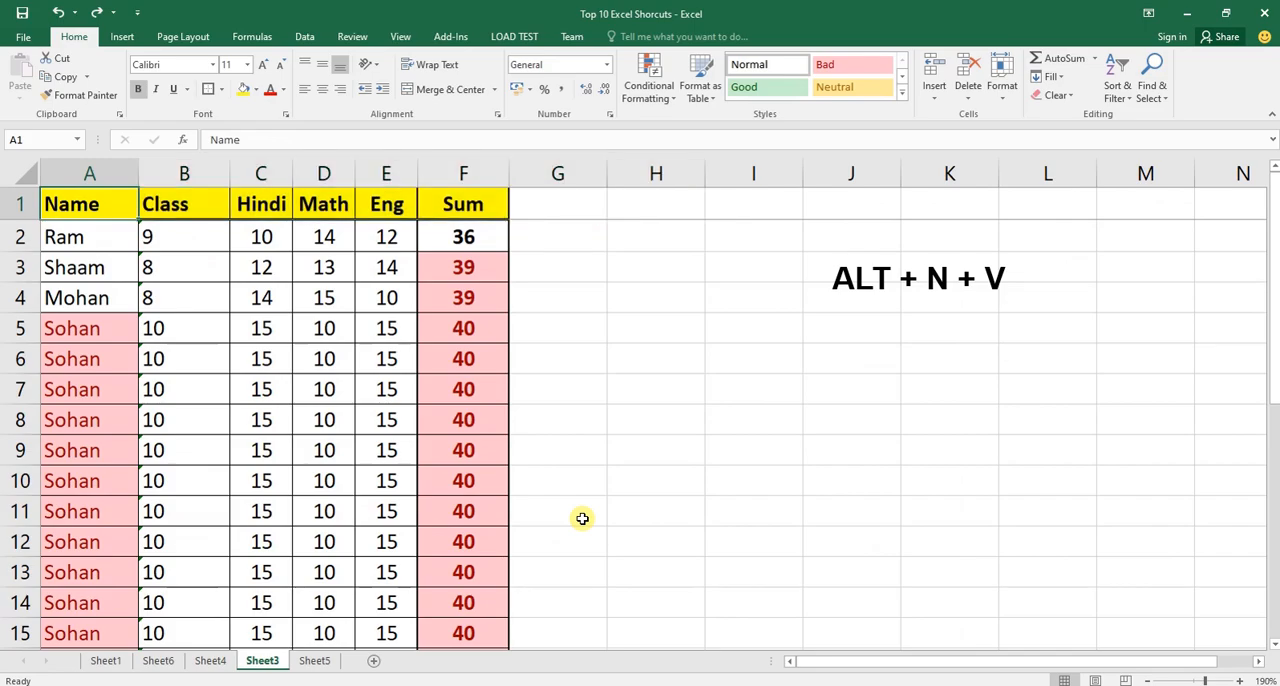
pyautogui.press('Down')
pyautogui.press('Down')
pyautogui.press('Down')
pyautogui.press('Down')
pyautogui.press('Down')
pyautogui.hotkey('ctrl', 'Down')
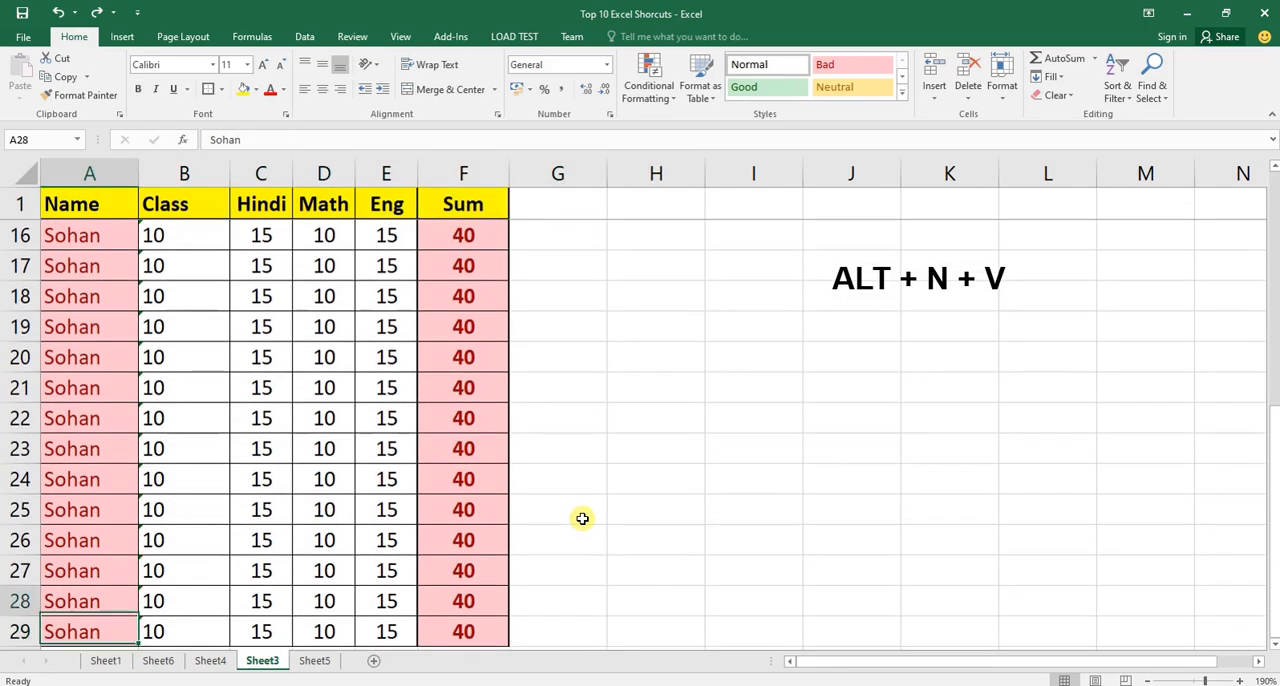
# Delete all the repeated Sohan rows from row 6 down on Sheet3.
pyautogui.hotkey('ctrl', 'Up')
pyautogui.press('Down')
pyautogui.press('Down')
pyautogui.press('Down')
pyautogui.press('Down')
pyautogui.hotkey('shift', 'space')
pyautogui.press('Down')
pyautogui.hotkey('shift', 'space')
pyautogui.hotkey('ctrl', 'shift', 'Down')
pyautogui.hotkey('ctrl', '-')
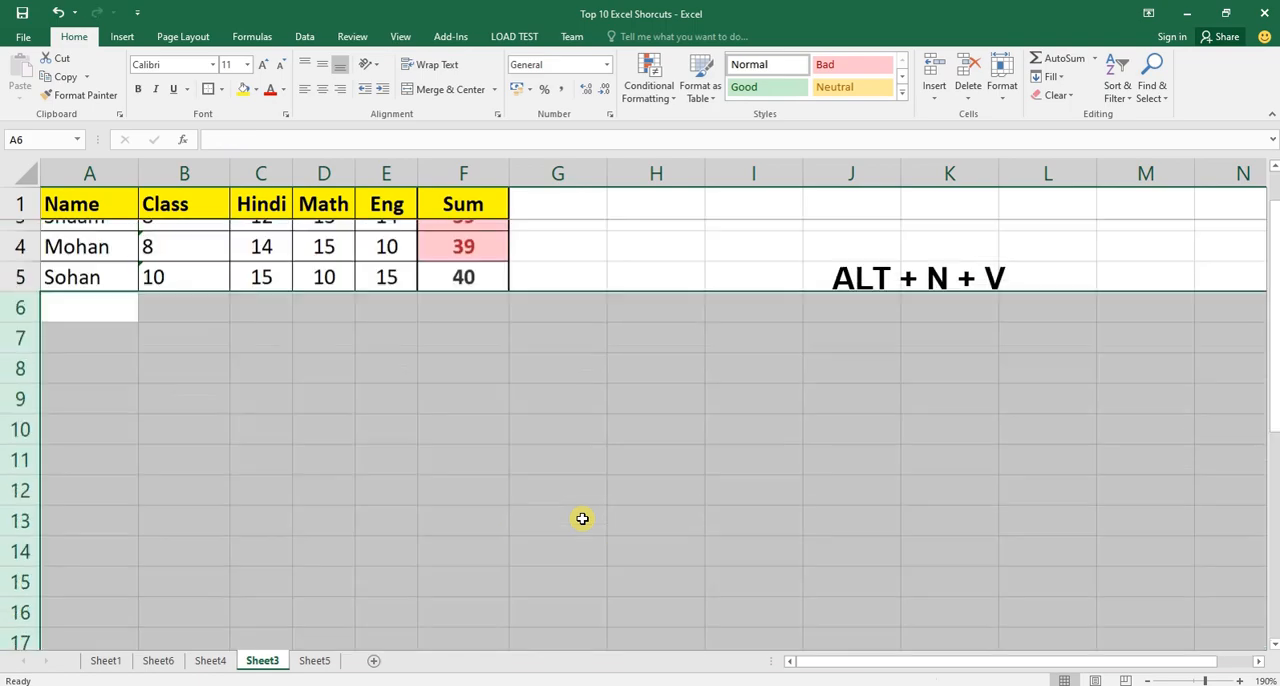
# Check the remaining rows of the Sheet3 table and return to cell A1.
pyautogui.hotkey('ctrl', 'Home')
pyautogui.press('Down')
pyautogui.press('Down')
pyautogui.press('Down')
pyautogui.press('Down')
pyautogui.press('Right')
pyautogui.press('Left')
pyautogui.hotkey('ctrl', 'Home')
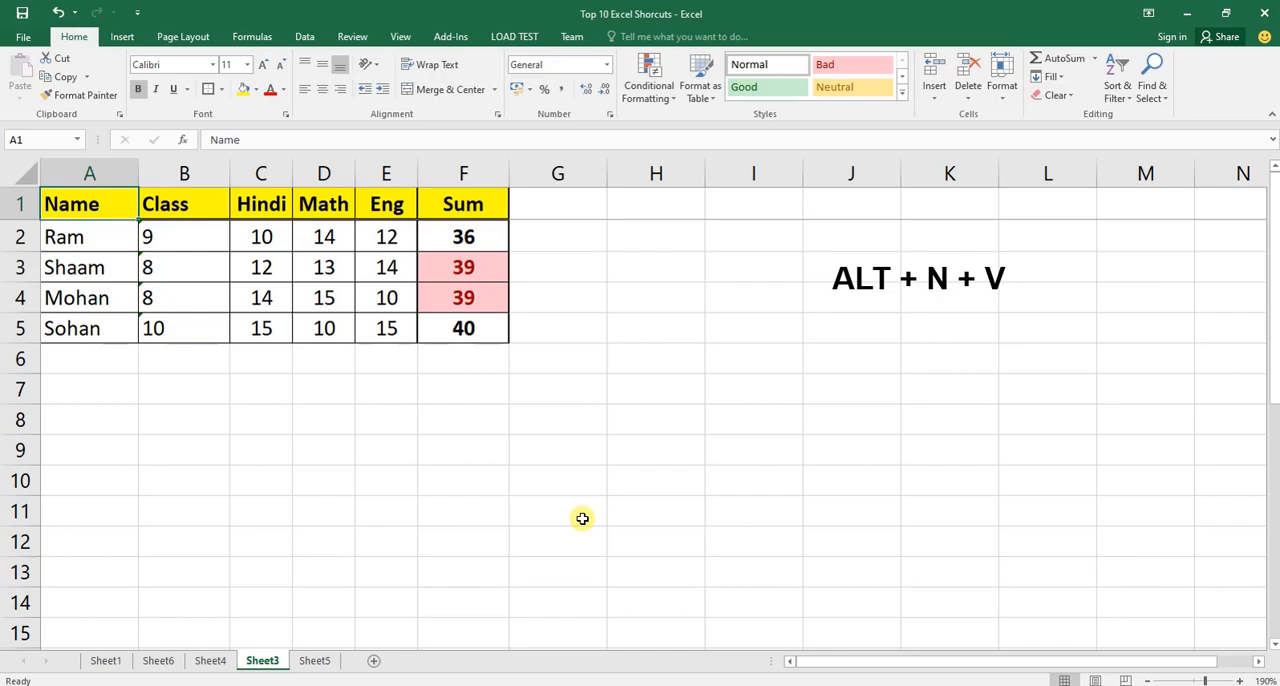
# Create a PivotTable on a new worksheet from the whole Sheet3 table A1:F5.
pyautogui.hotkey('ctrl', 'a')
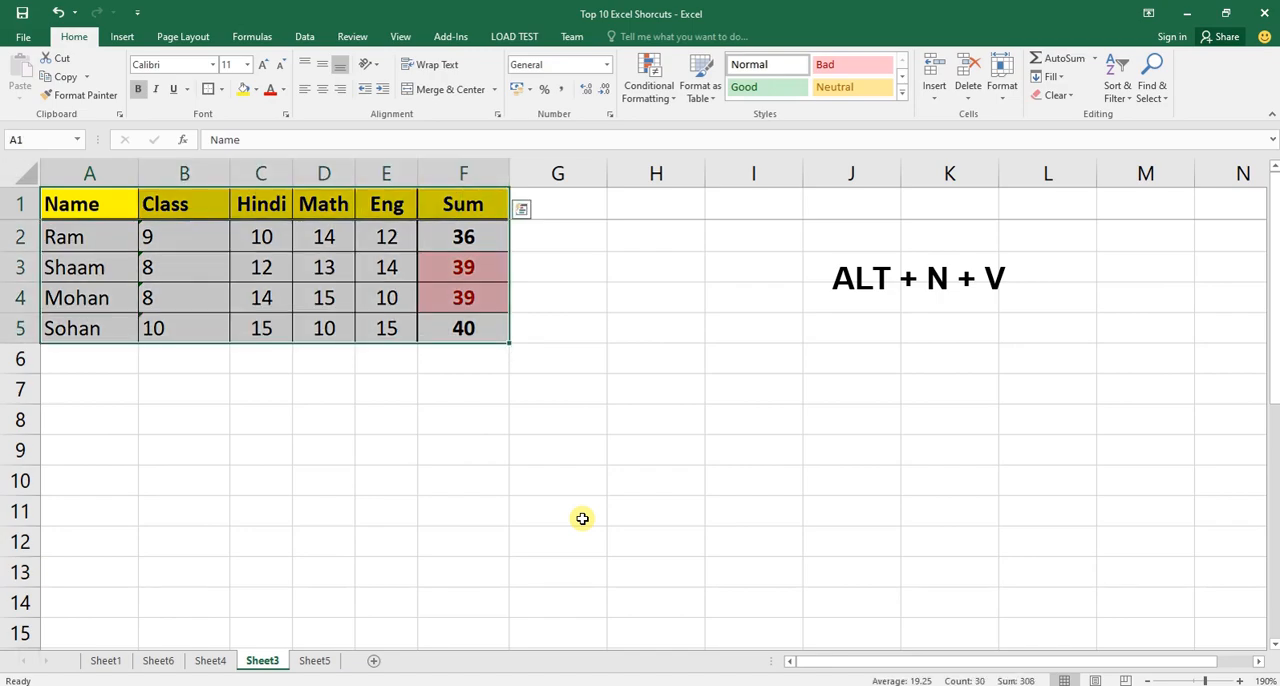
pyautogui.press('alt')
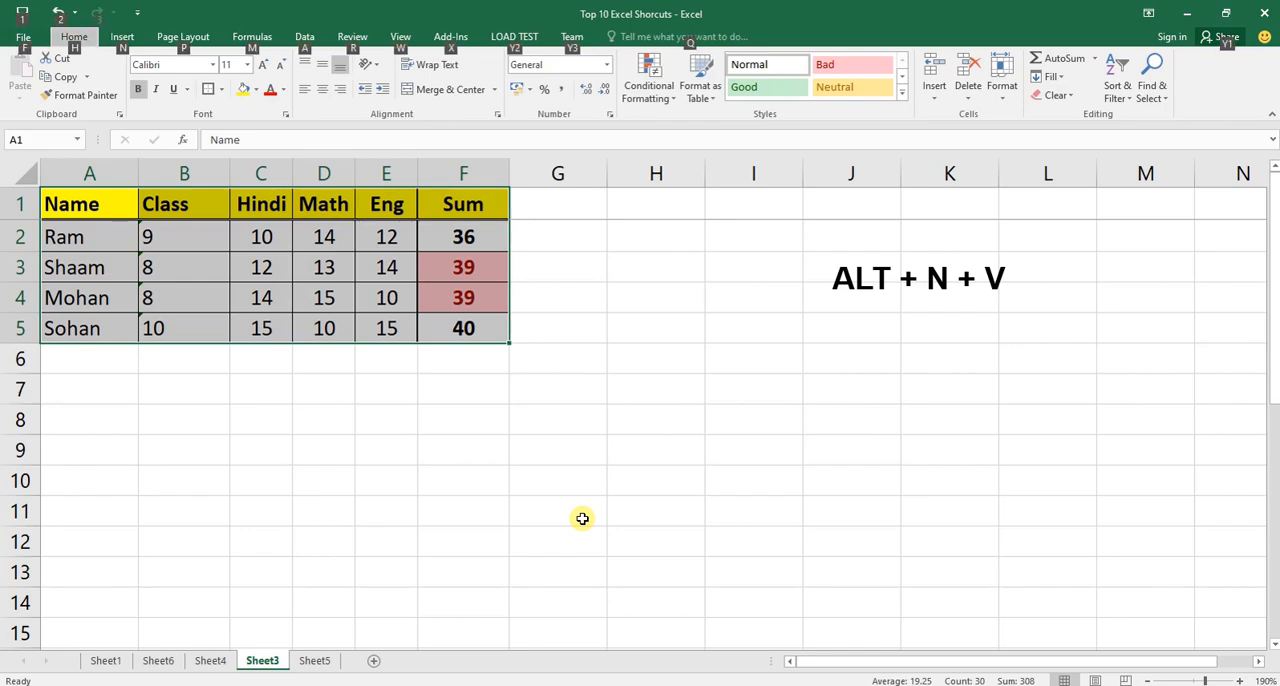
pyautogui.press('n')
pyautogui.press('v')
pyautogui.press('Return')
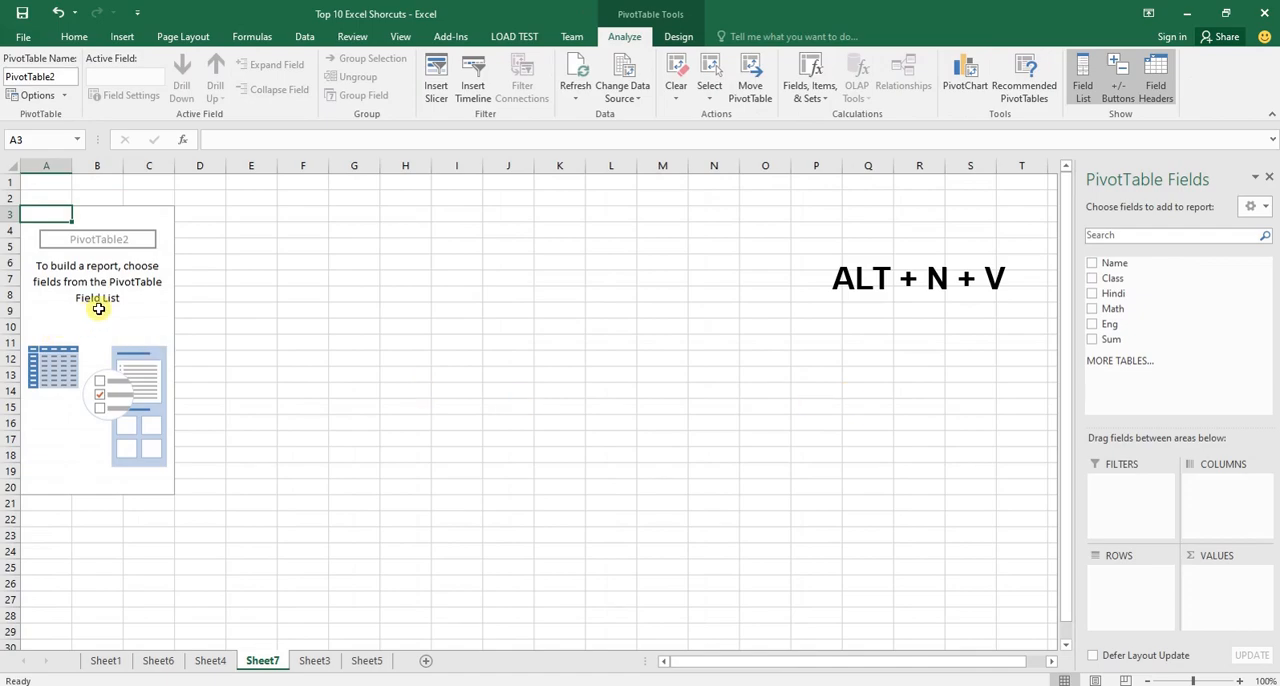
# Add the Name field to the PivotTable rows.
pyautogui.click(1092, 264)
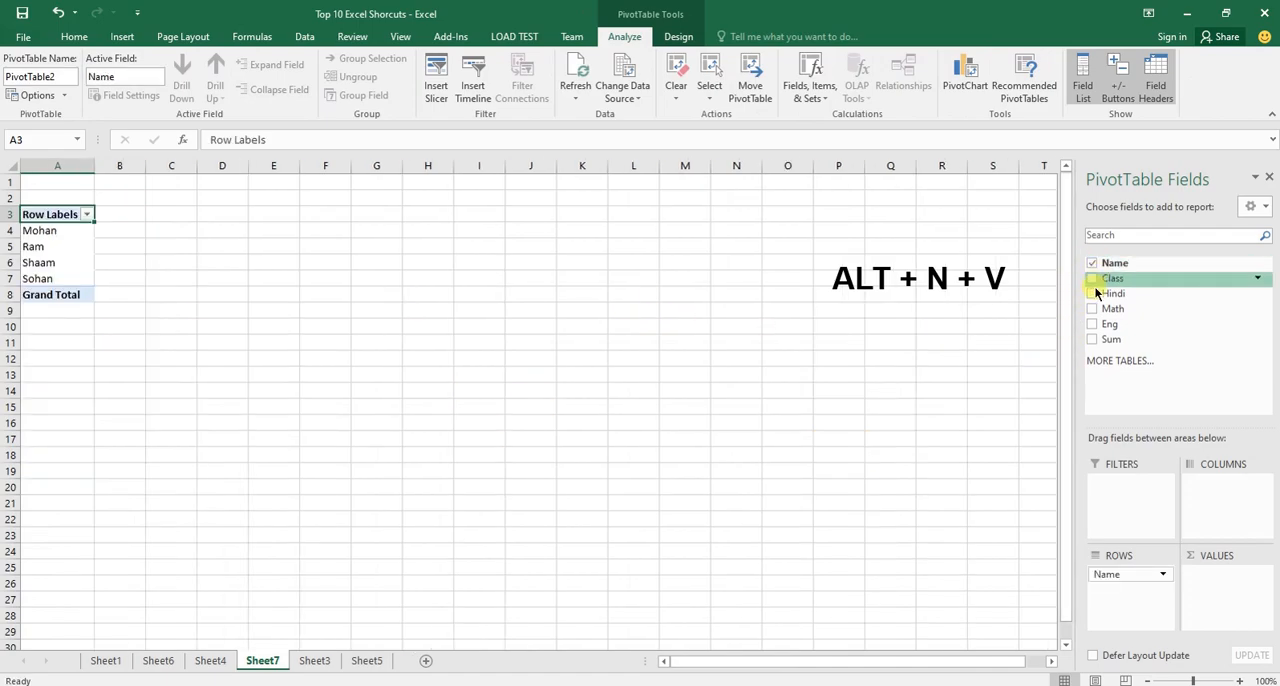
pyautogui.scroll(7, 228, 301)
pyautogui.scroll(1, 228, 301)
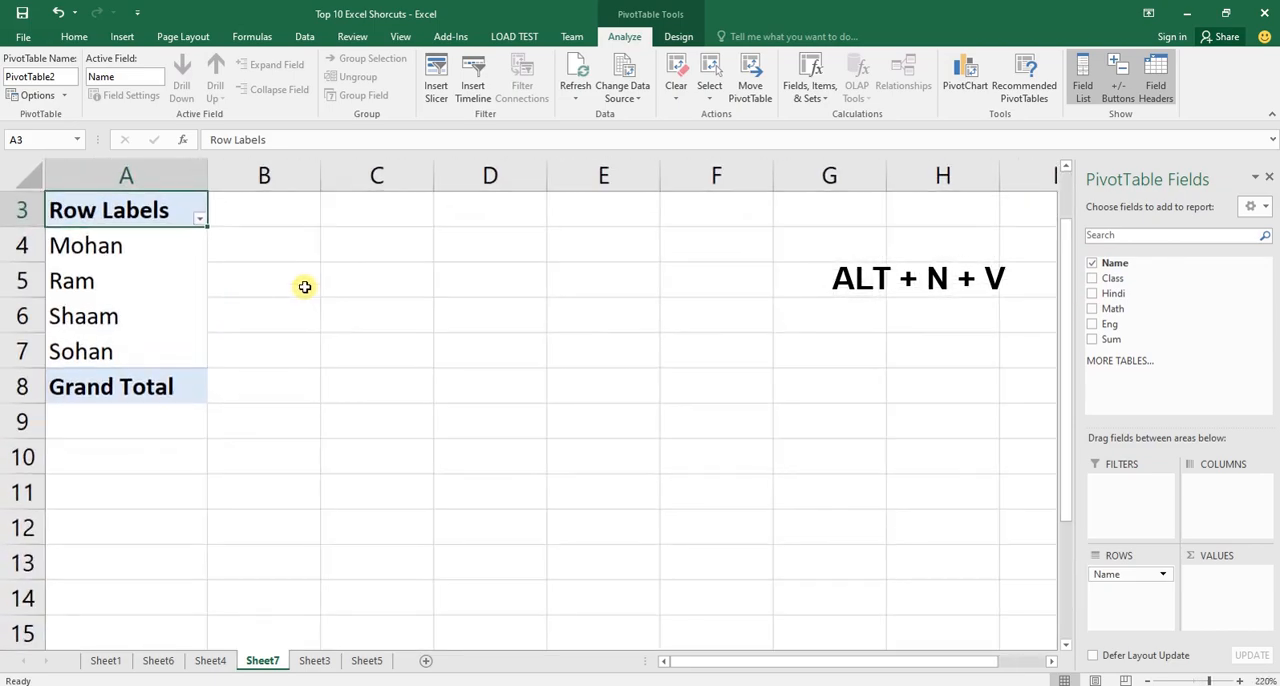
pyautogui.scroll(1, 390, 296)
pyautogui.scroll(1, 380, 302)
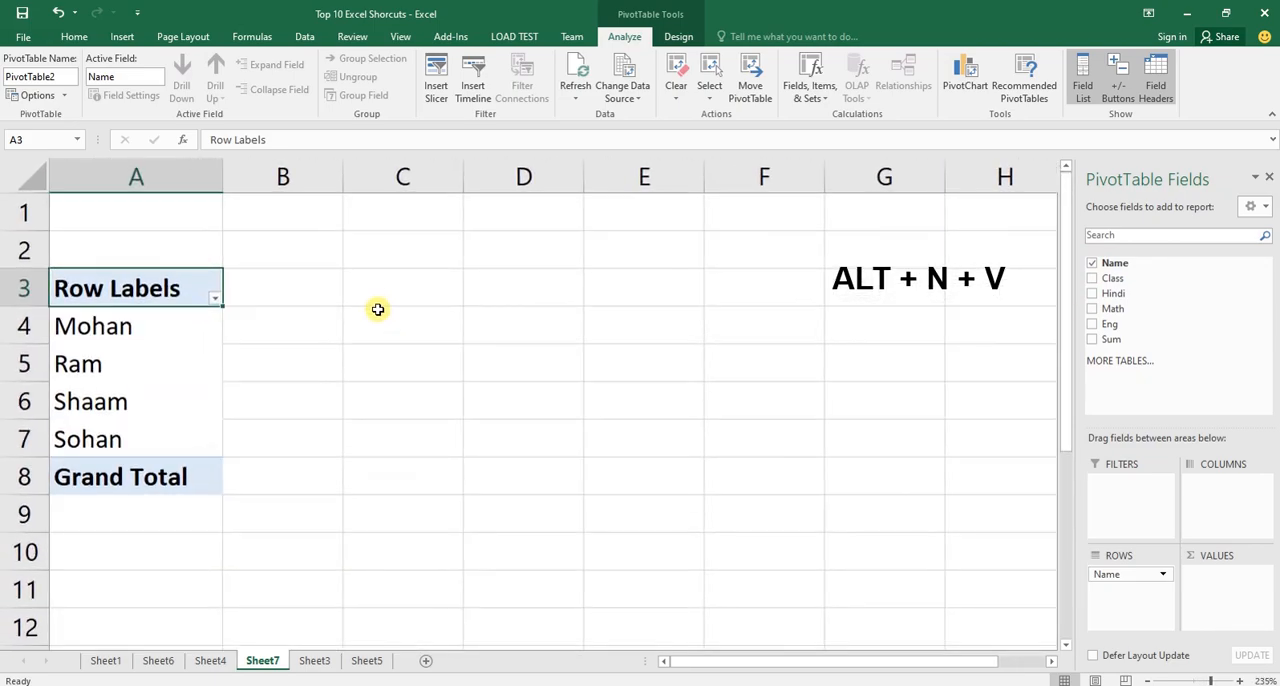
pyautogui.scroll(-1, 378, 305)
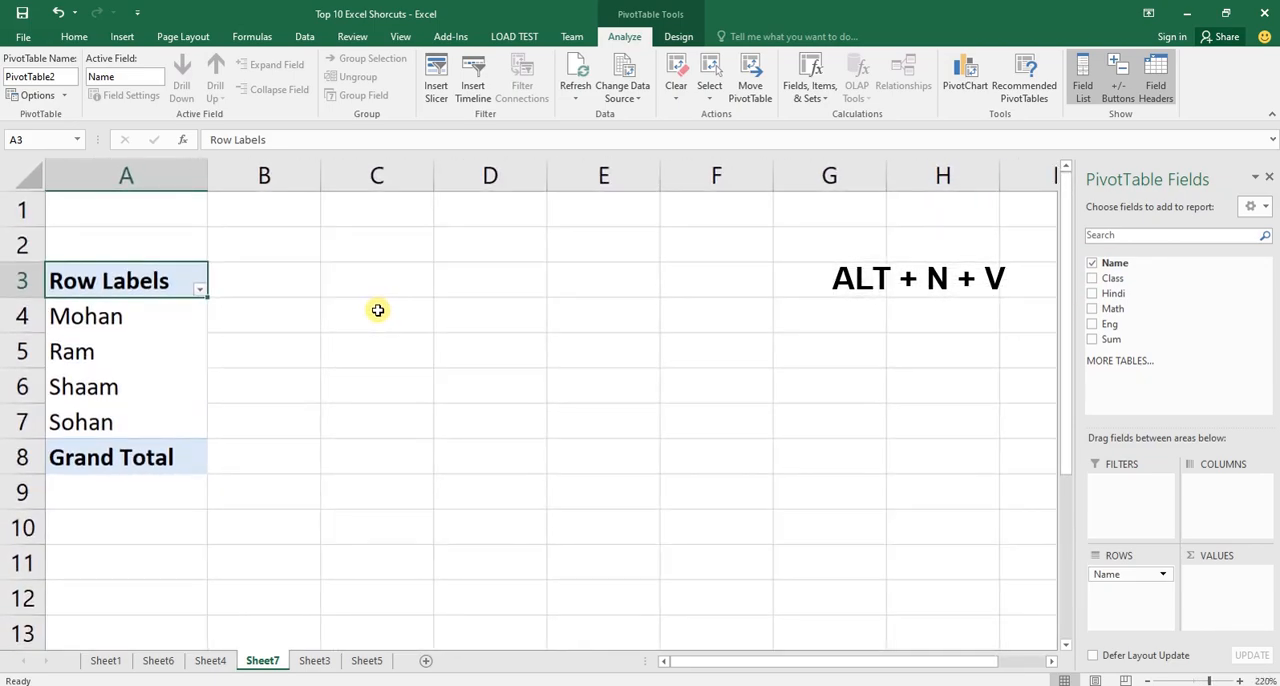
pyautogui.click(1105, 284)
pyautogui.moveTo(1105, 284); pyautogui.dragTo(1243, 586)
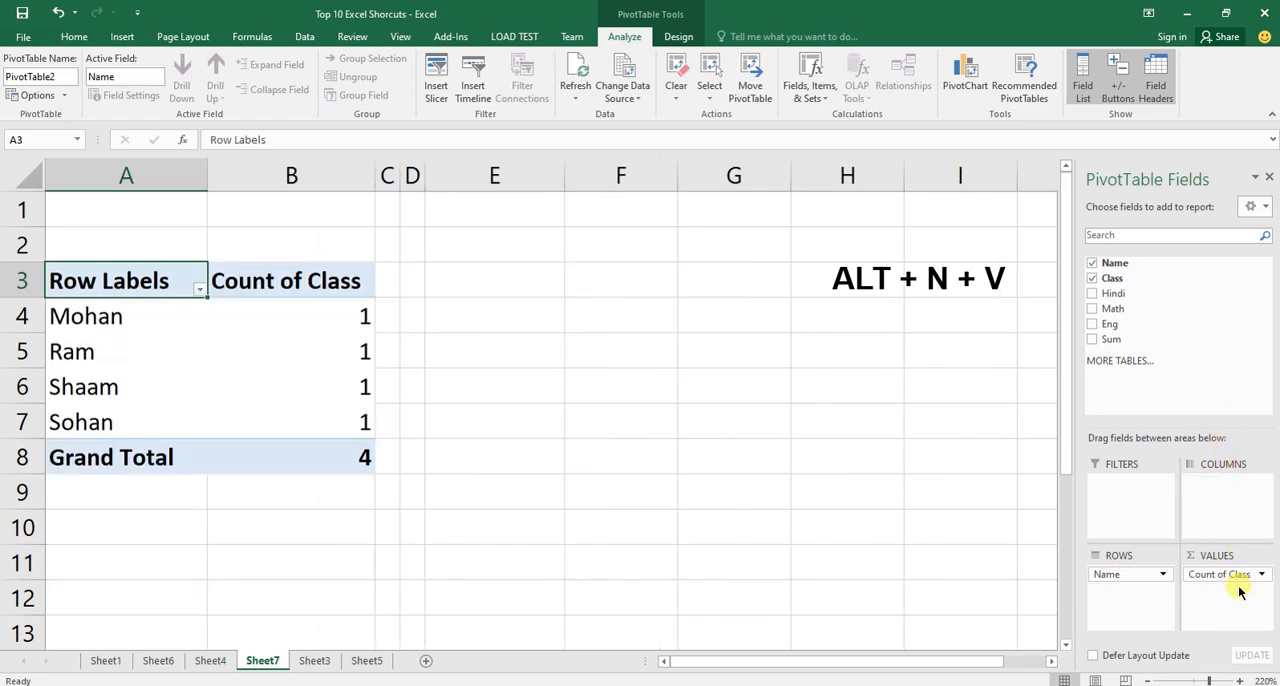
pyautogui.click(1092, 278)
# Add the Sum field to the PivotTable values and go through the total of each name in B4:B7.
pyautogui.moveTo(1106, 339); pyautogui.dragTo(1238, 578)
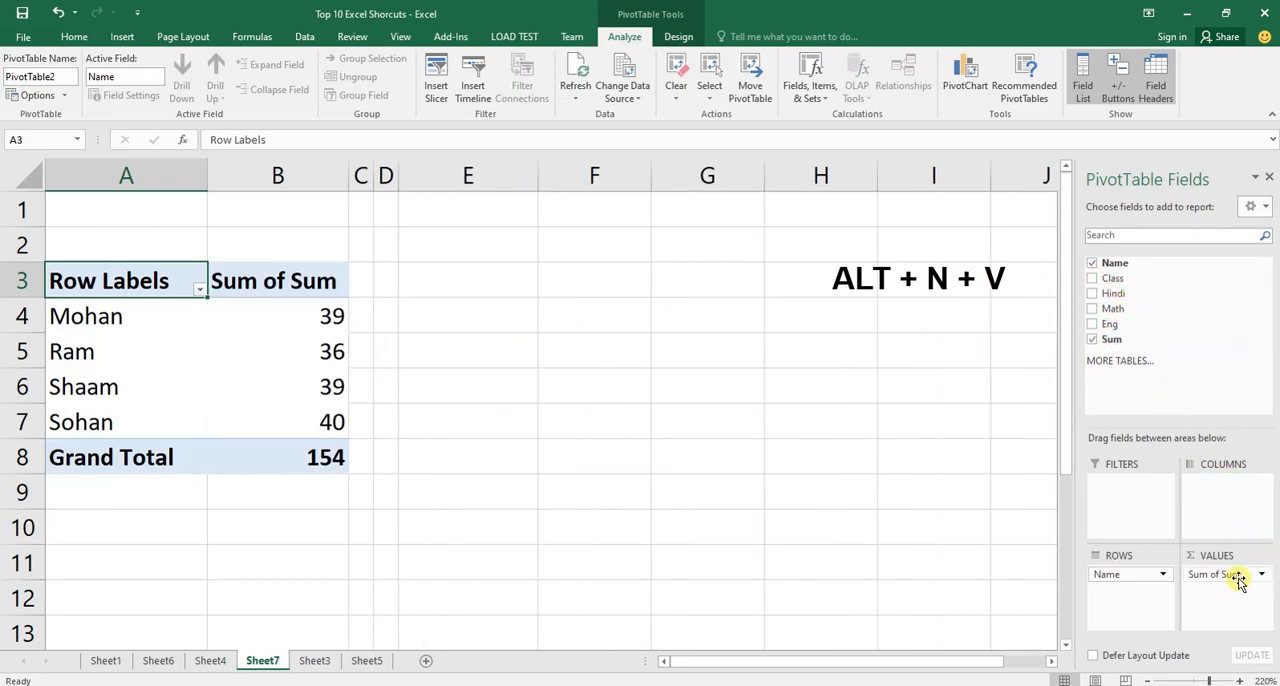
pyautogui.click(143, 318)
pyautogui.click(266, 317)
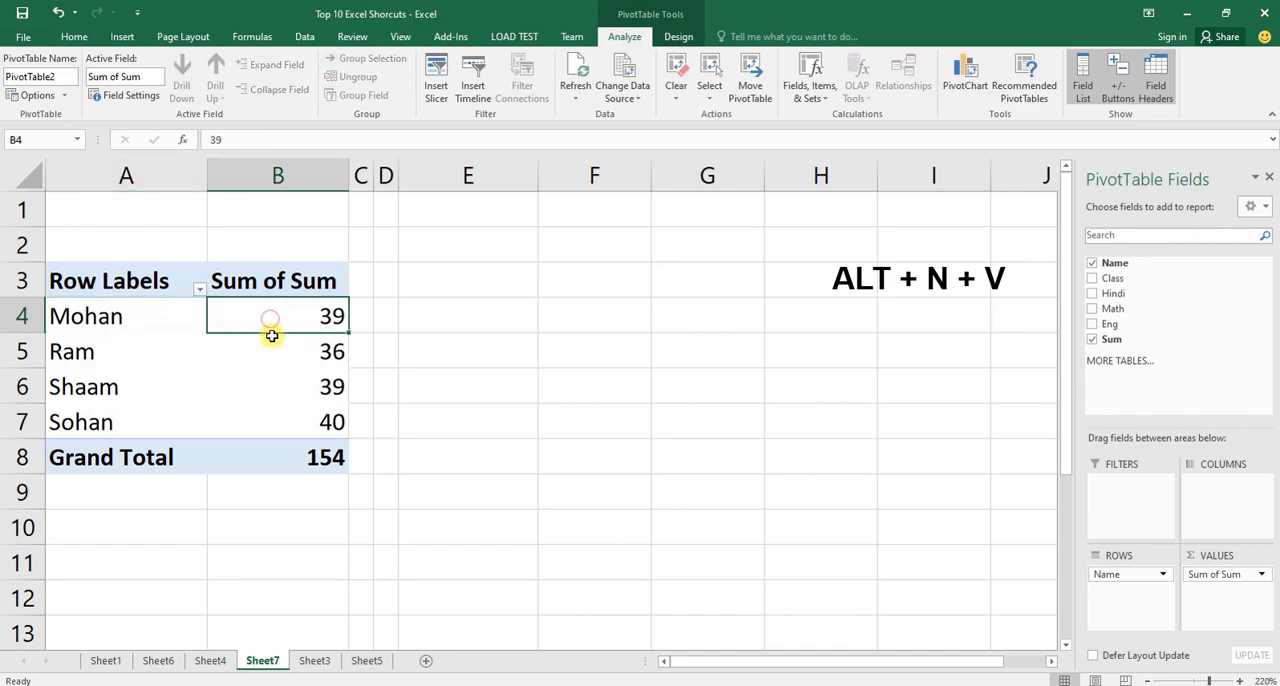
pyautogui.click(263, 351)
pyautogui.click(265, 387)
pyautogui.click(270, 417)
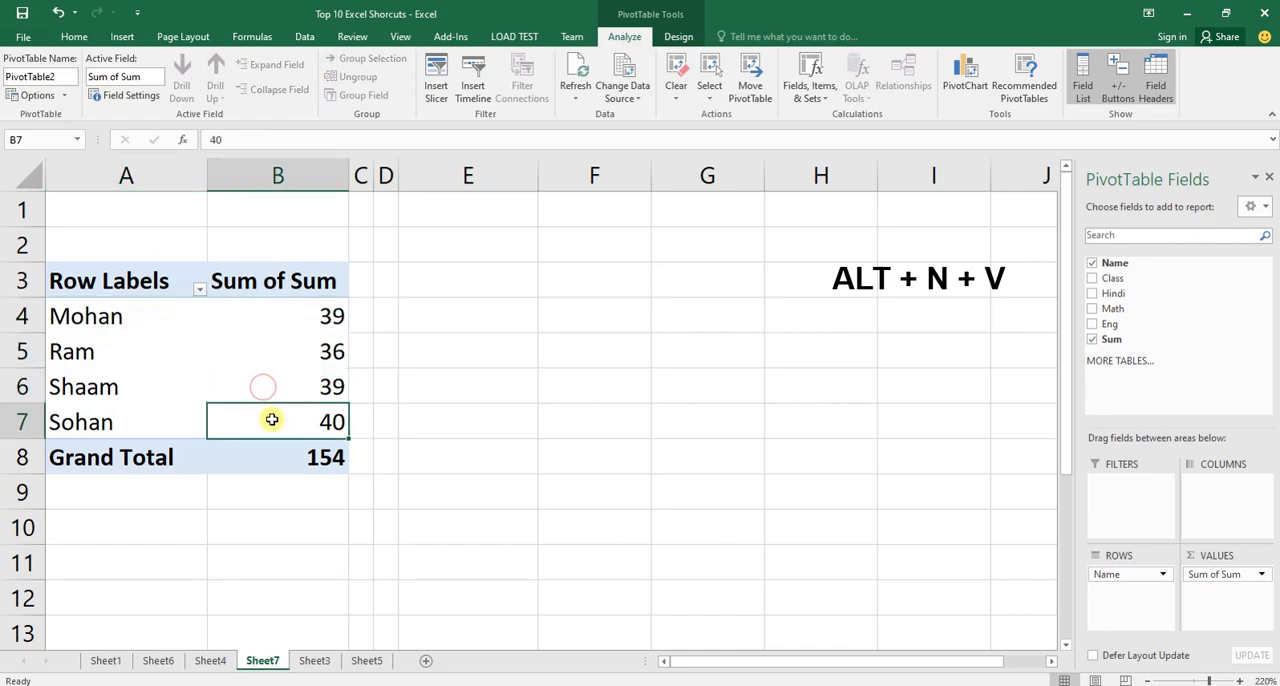
# Return to Sheet4 and select the Pivot Table shortcut in cell C11.
pyautogui.hotkey('ctrl', 'pageup')
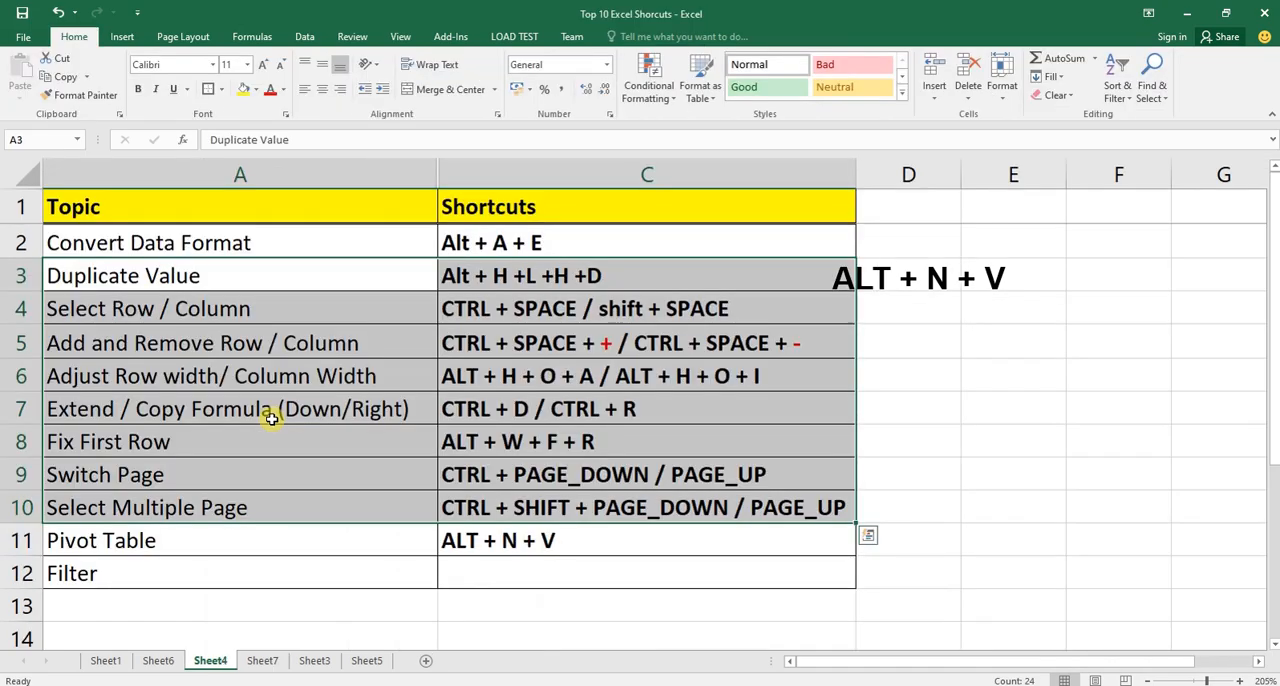
pyautogui.press('Right')
pyautogui.press('Down')
pyautogui.press('Down')
pyautogui.hotkey('ctrl', 'Down')
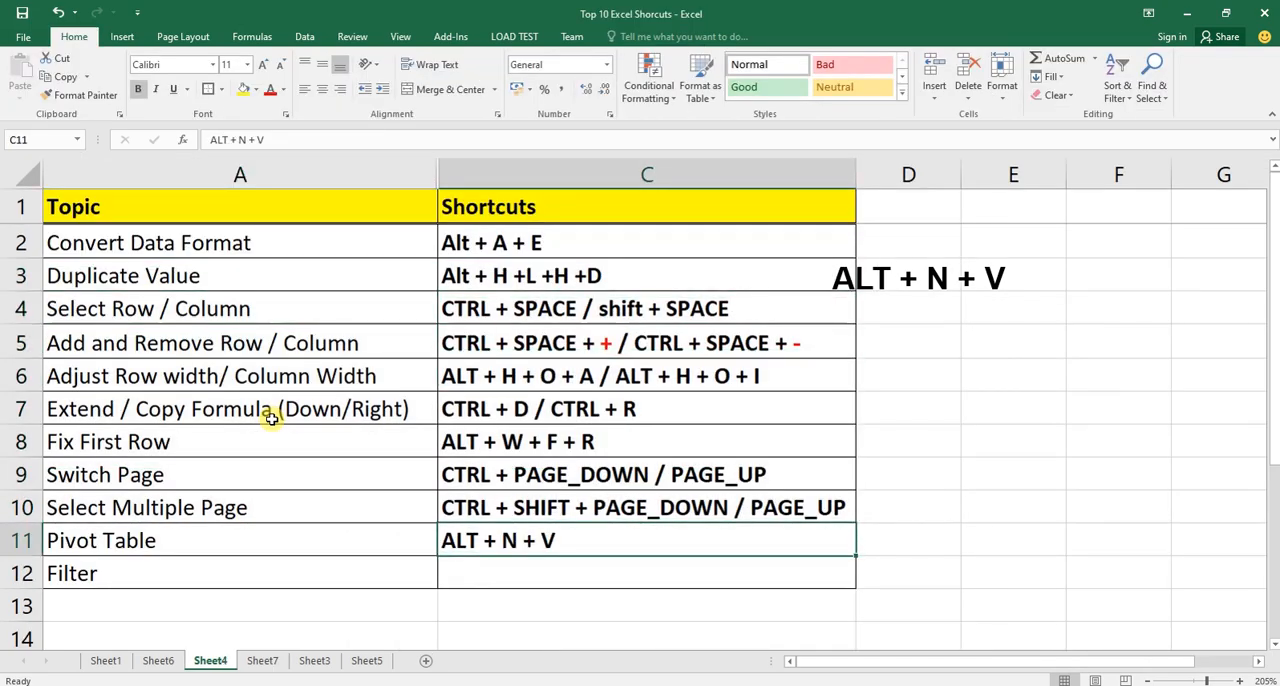
# Open the Create PivotTable dialog for the whole Sheet4 table A1:C12 and cancel it.
pyautogui.hotkey('ctrl', 'Left')
pyautogui.hotkey('ctrl', 'Up')
pyautogui.hotkey('ctrl', 'a')
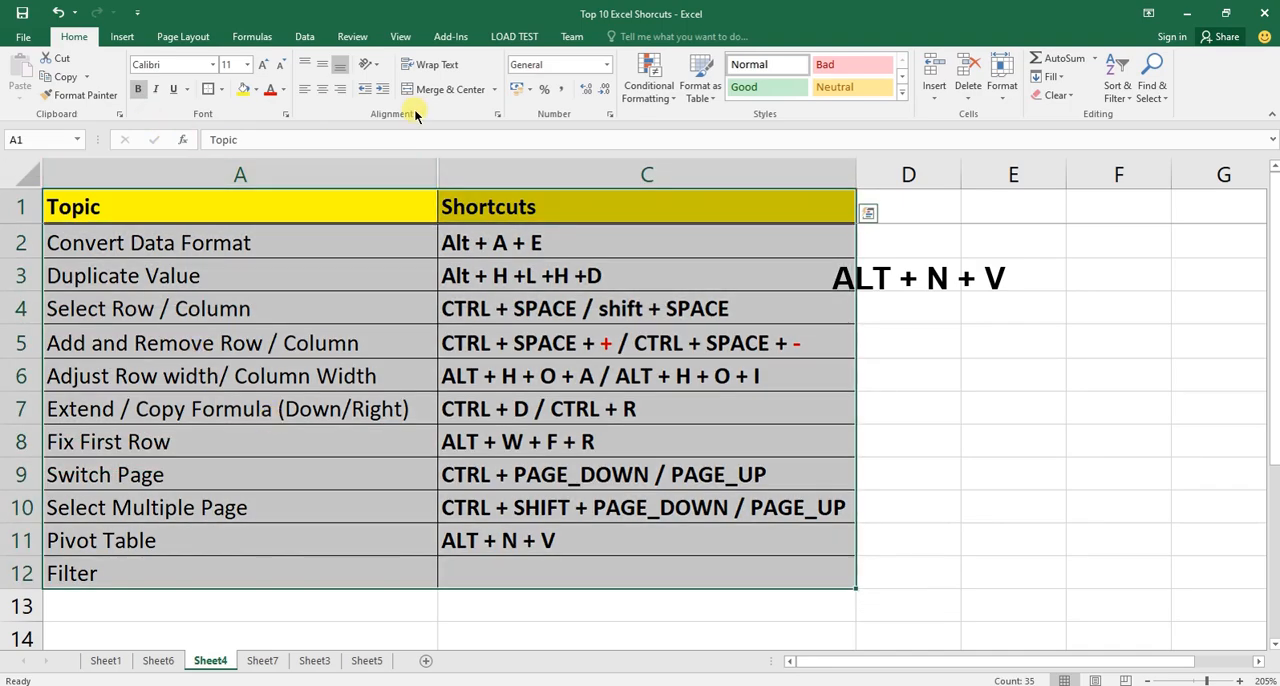
pyautogui.click(119, 40)
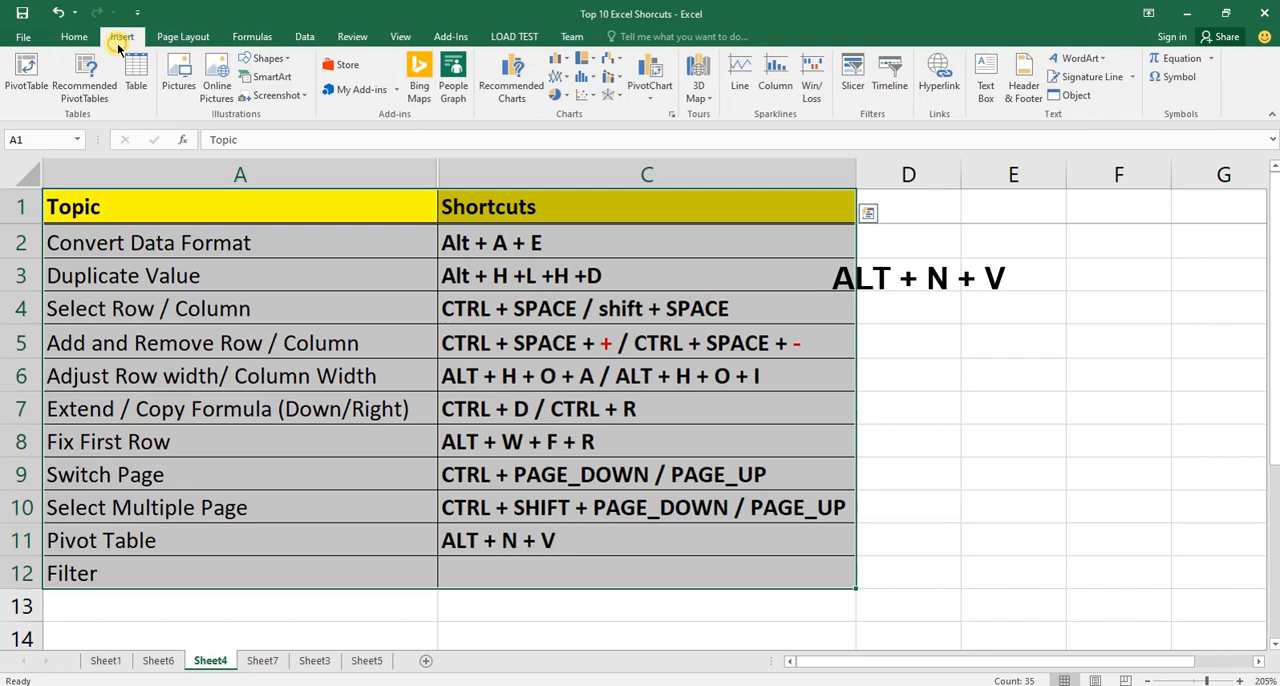
pyautogui.click(35, 92)
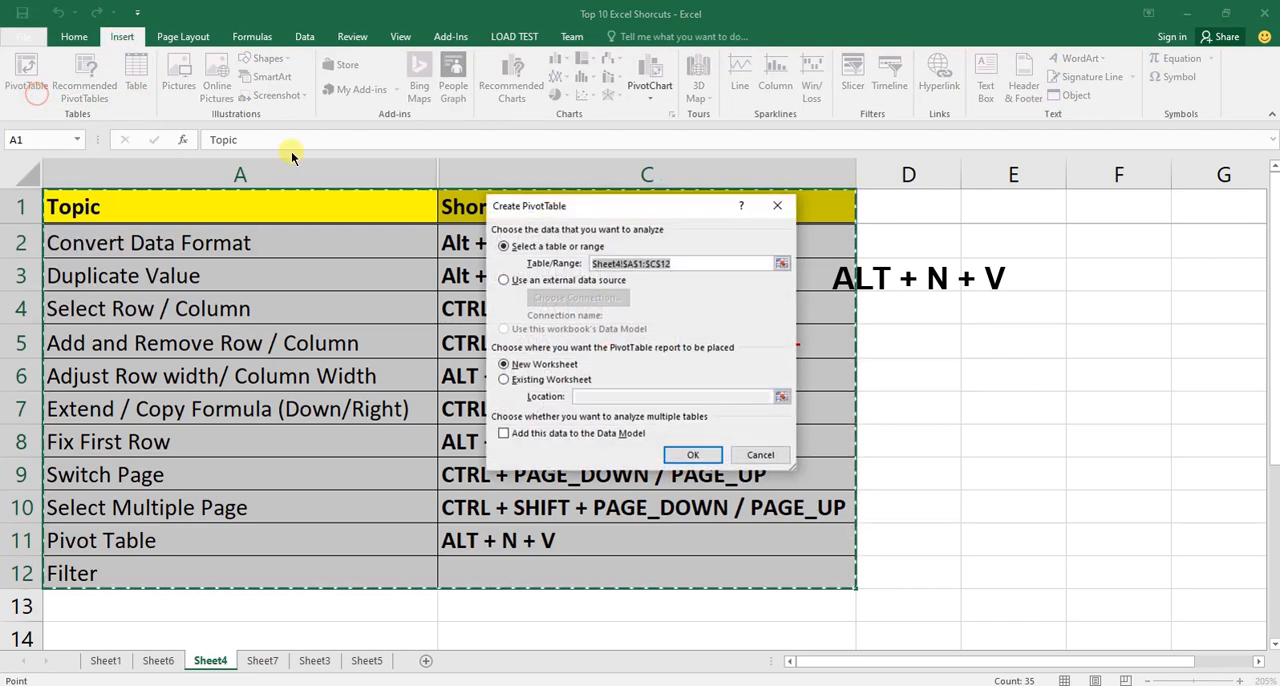
pyautogui.click(758, 455)
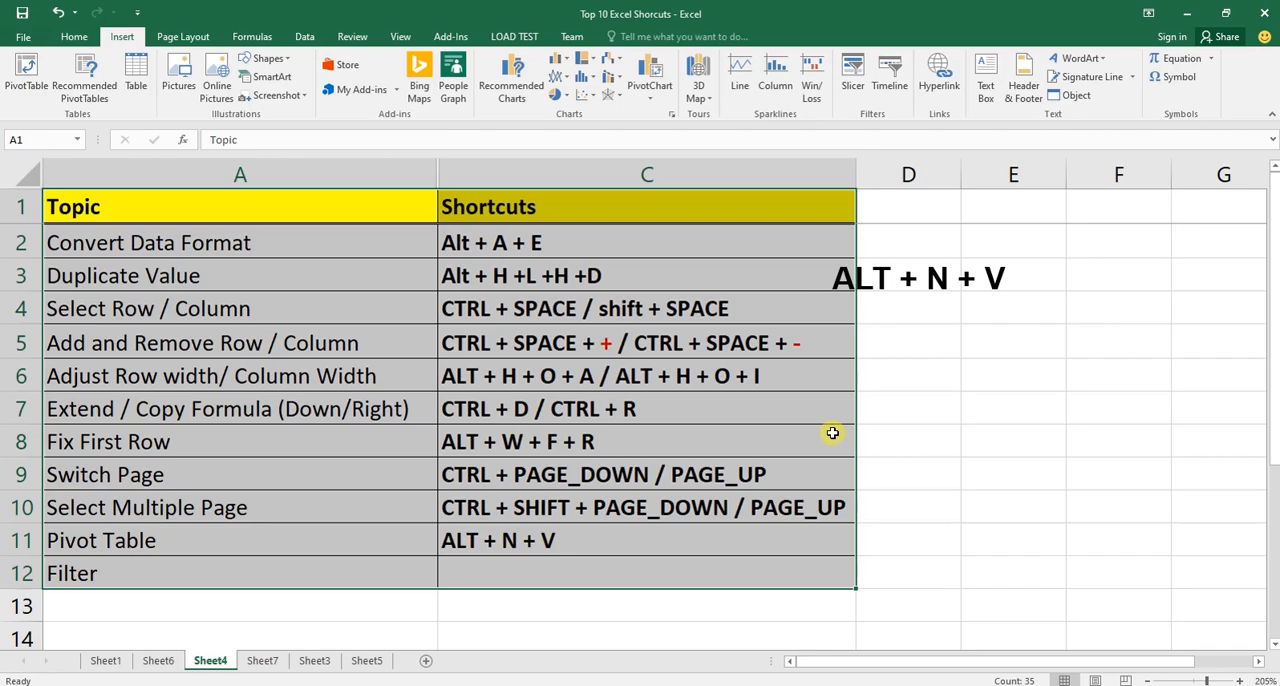
# Reselect Sheet4 range A1:C12, bring up the Create PivotTable dialog a second time and dismiss it.
pyautogui.press('Up')
pyautogui.hotkey('ctrl', 'shift', 'Right')
pyautogui.hotkey('ctrl', 'shift', 'Down')
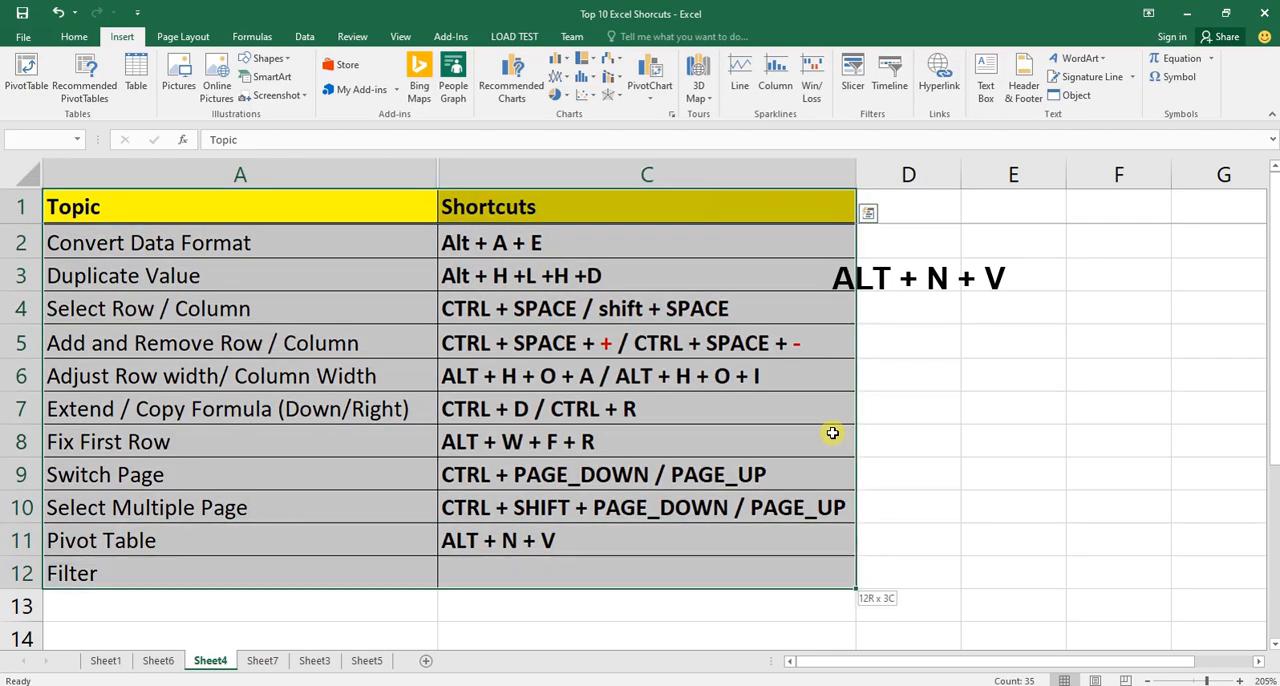
pyautogui.press('alt')
pyautogui.press('n')
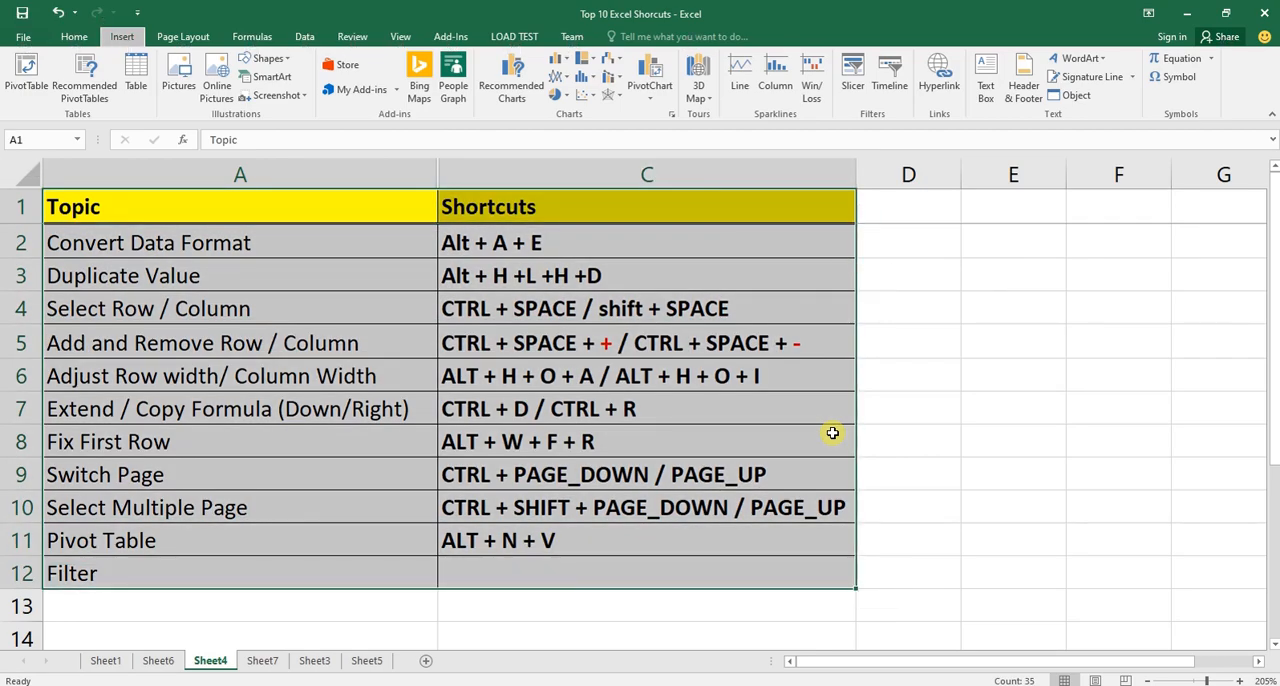
pyautogui.press('v')
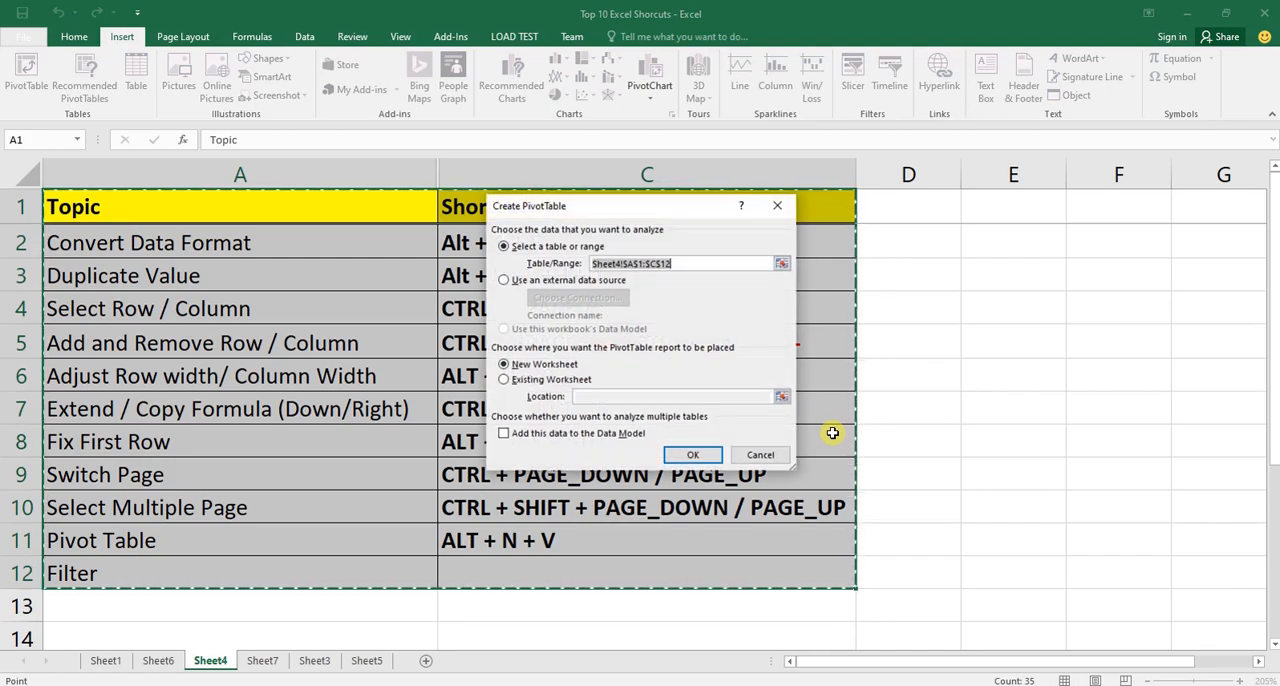
pyautogui.press('Escape')
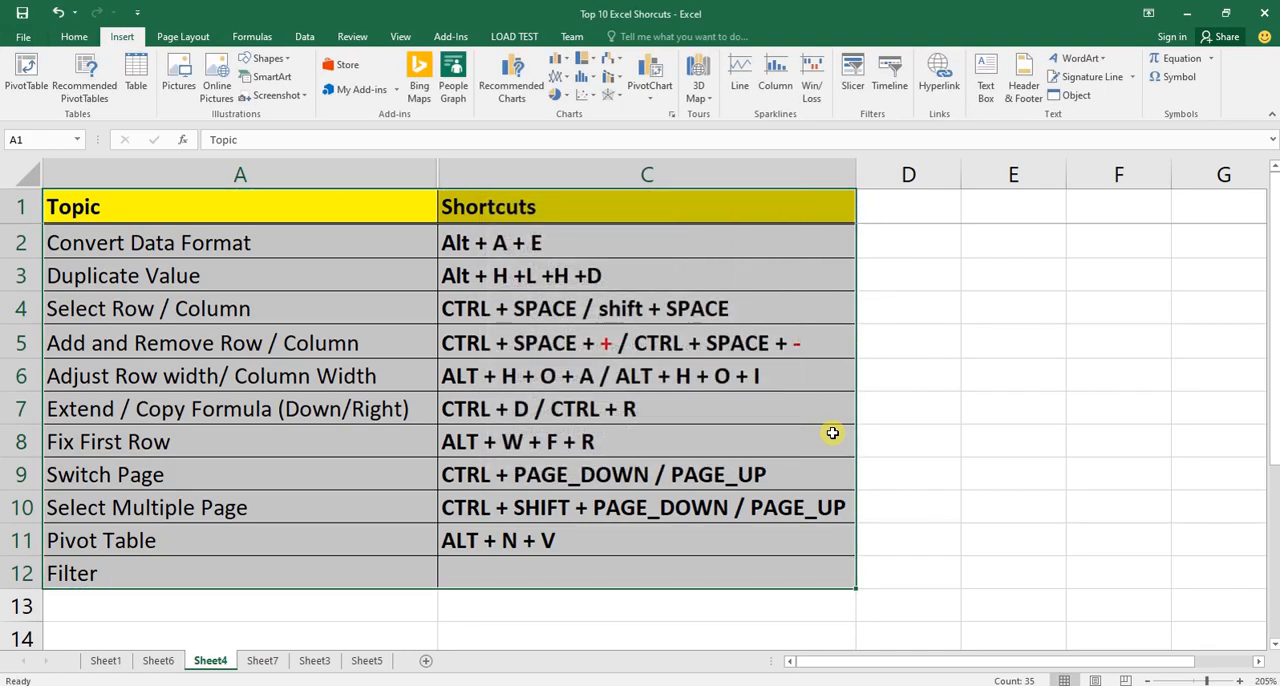
# Enter CTRL + SHIFT + L in bold in cell C12 as the Filter shortcut and turn on filtering for the Sheet4 table.
pyautogui.press('Down')
pyautogui.hotkey('ctrl', 'Down')
pyautogui.press('Right')
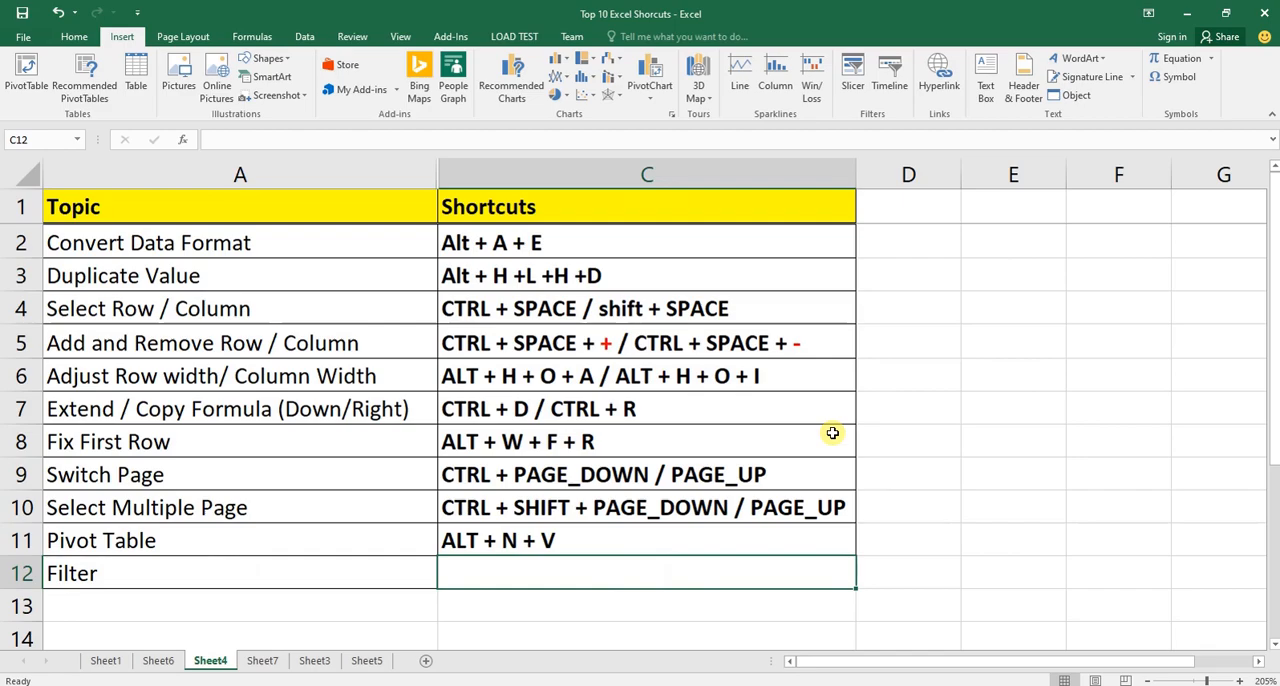
pyautogui.write('CTRL + SHIFT + L')
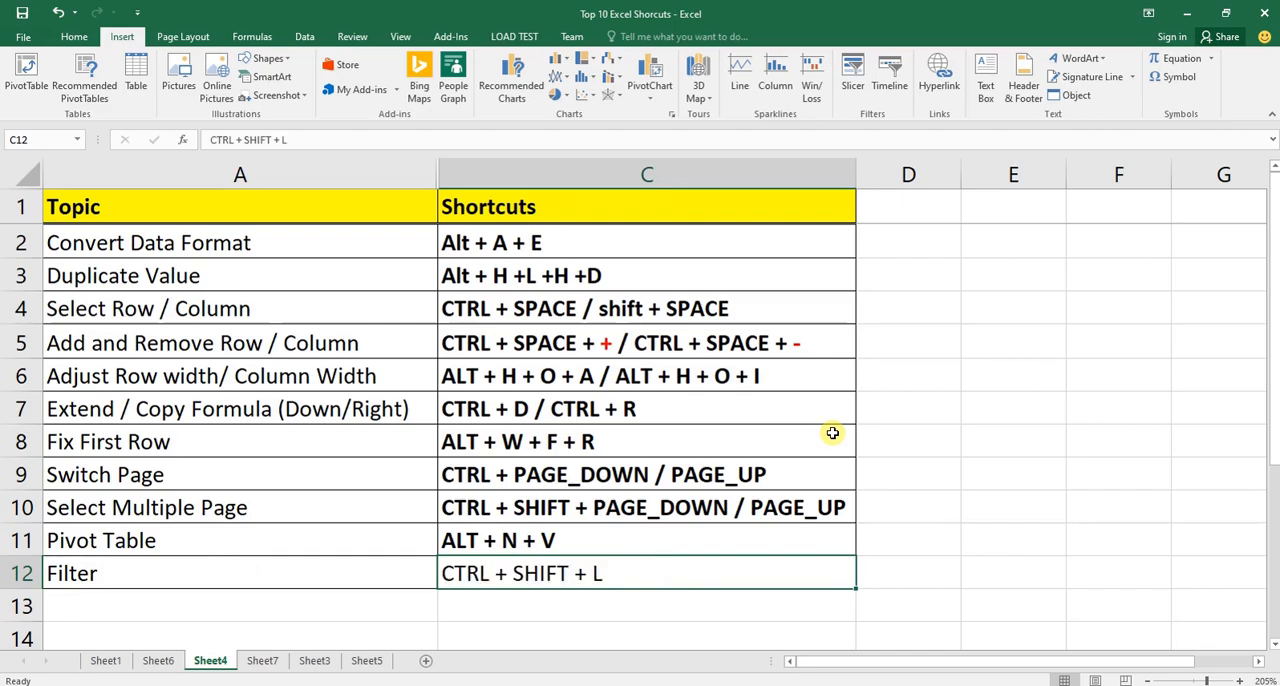
pyautogui.hotkey('ctrl', 'shift', 'l')
pyautogui.hotkey('ctrl', 'b')
pyautogui.hotkey('ctrl', 'Up')
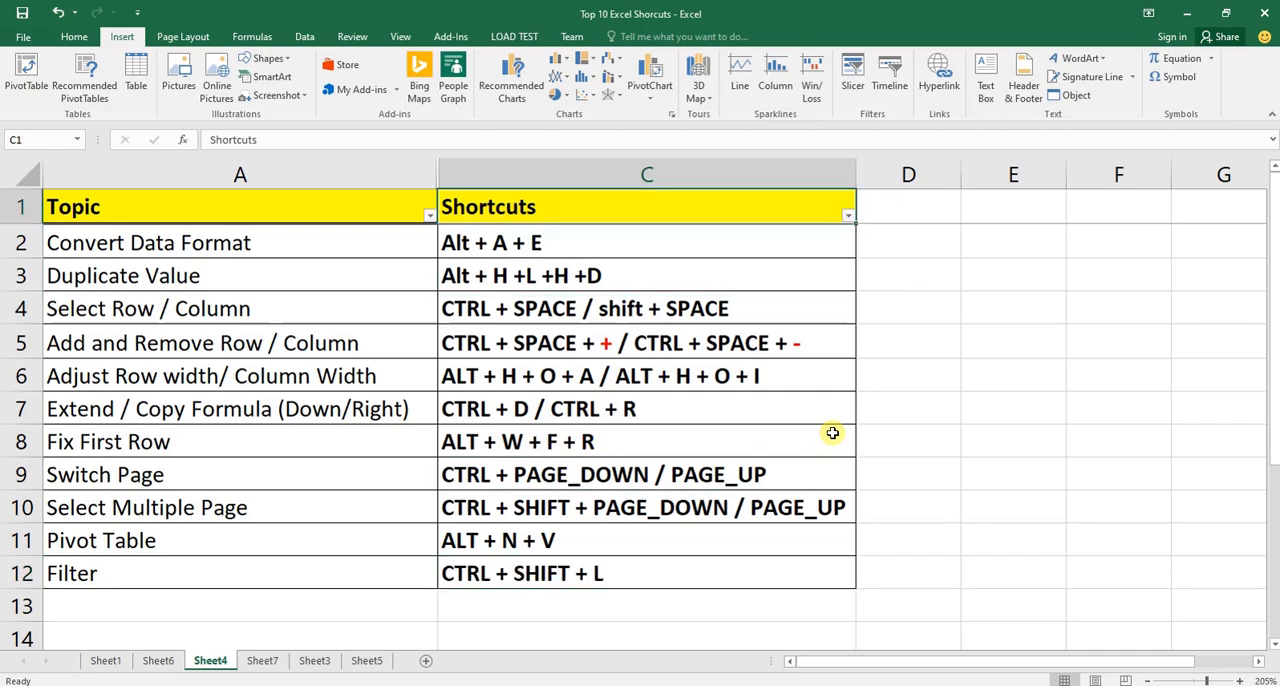
# Switch to Sheet3, select header row 1 and turn on Filter for it.
pyautogui.hotkey('ctrl', 'pageup')
pyautogui.hotkey('ctrl', 'pagedown')
pyautogui.hotkey('ctrl', 'pagedown')
pyautogui.hotkey('ctrl', 'pagedown')
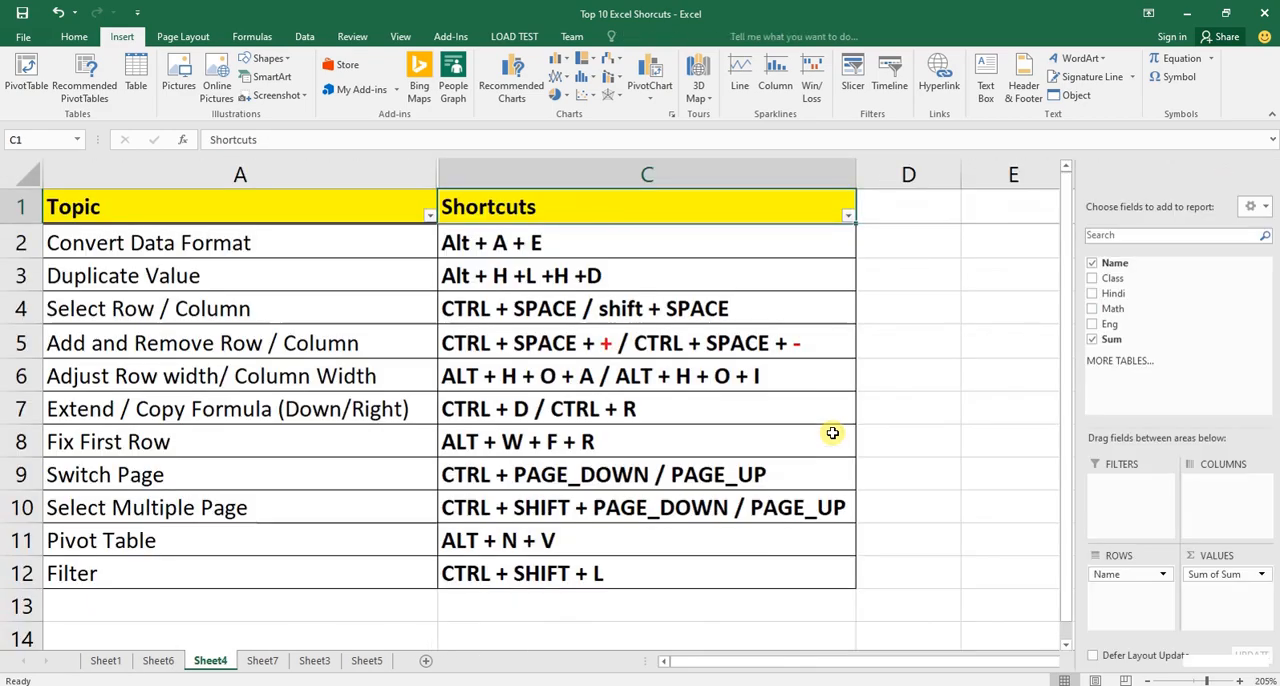
pyautogui.hotkey('ctrl', 'Home')
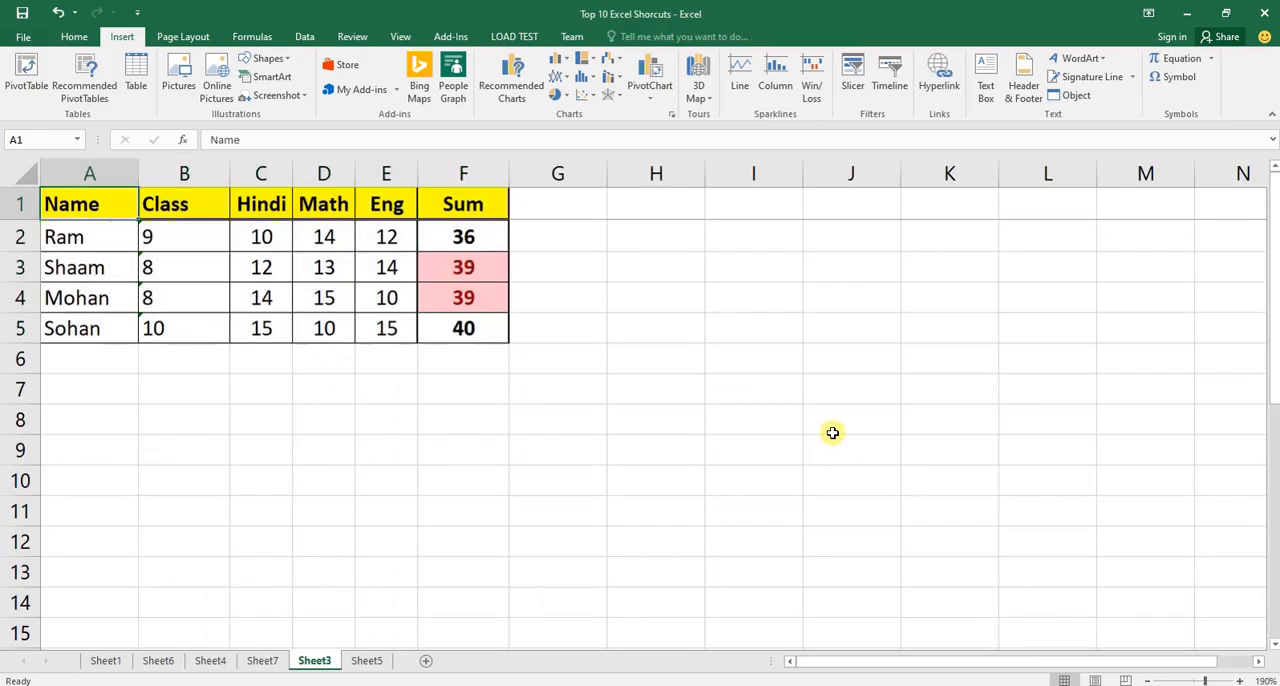
pyautogui.moveTo(95, 204); pyautogui.dragTo(440, 210)
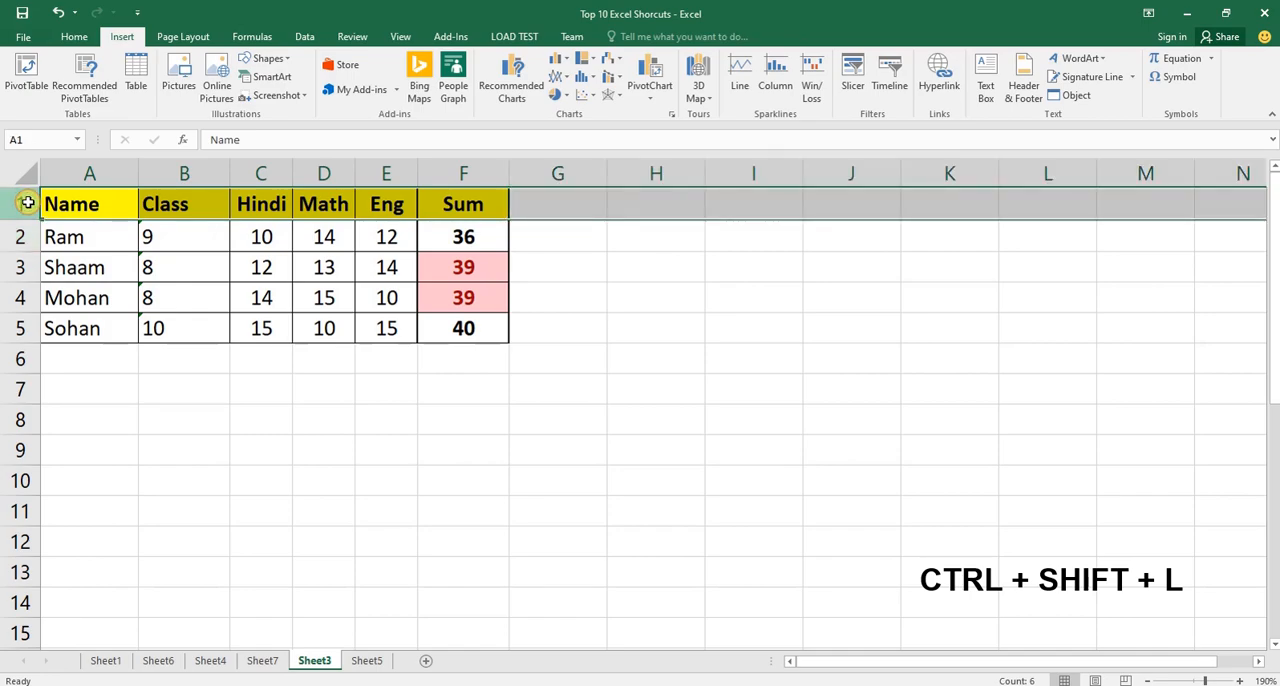
pyautogui.click(74, 37)
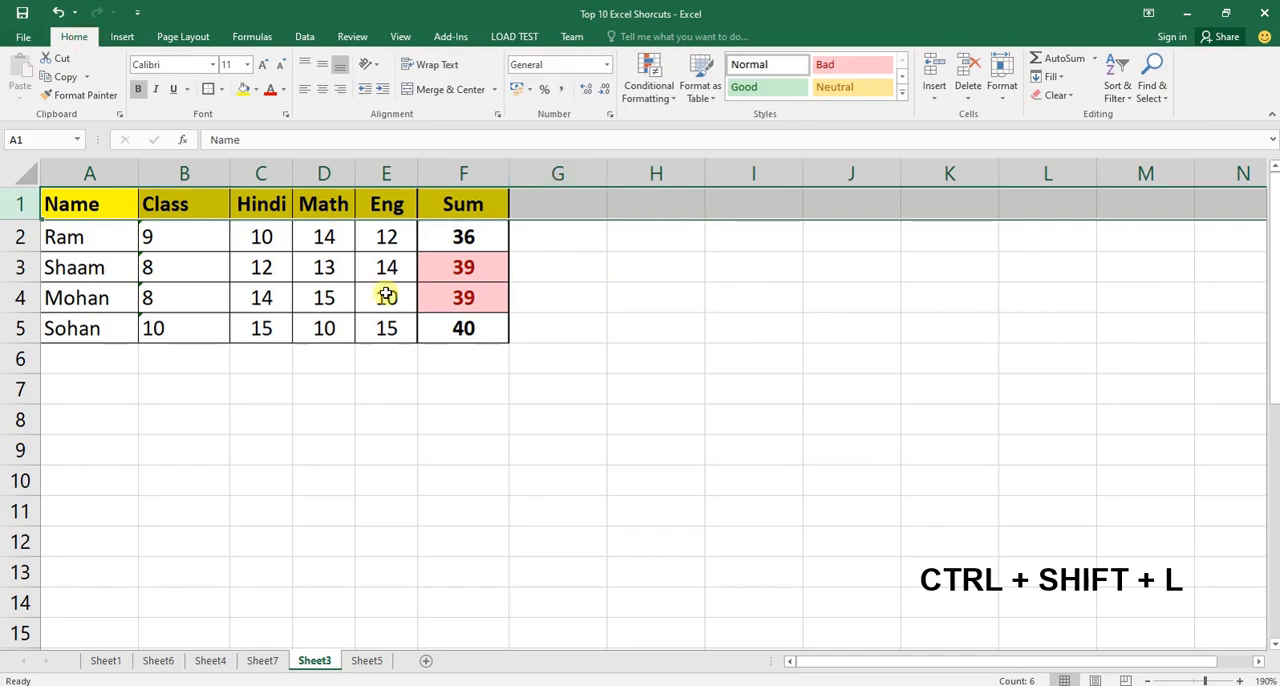
pyautogui.click(1117, 94)
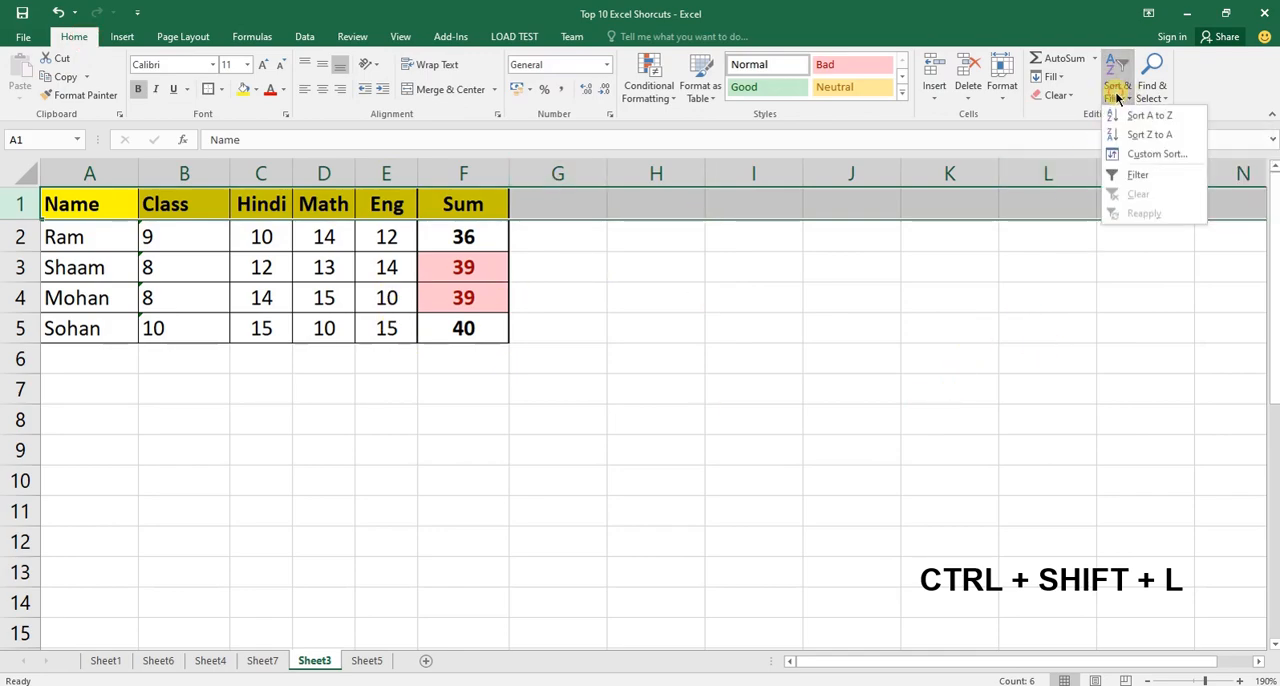
pyautogui.click(1140, 175)
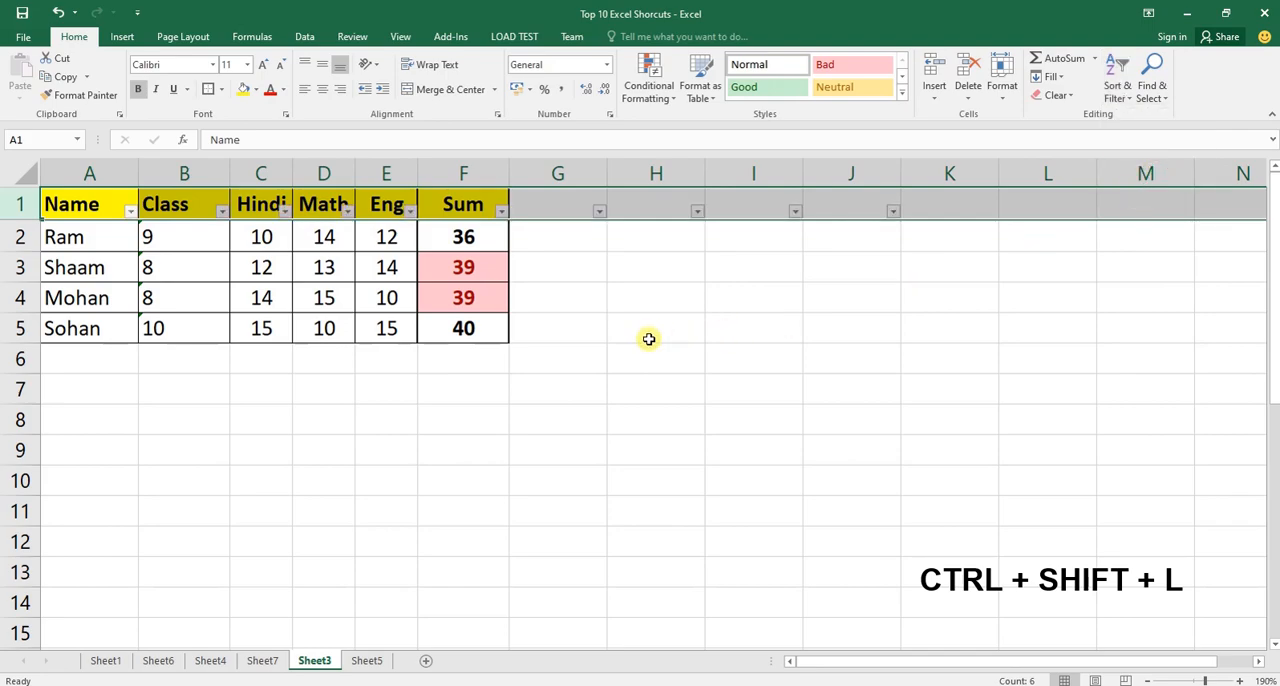
# Remove the filter from Sheet3's row 1 and check the header range A1:F1 by selecting it.
pyautogui.hotkey('ctrl', 'shift', 'l')
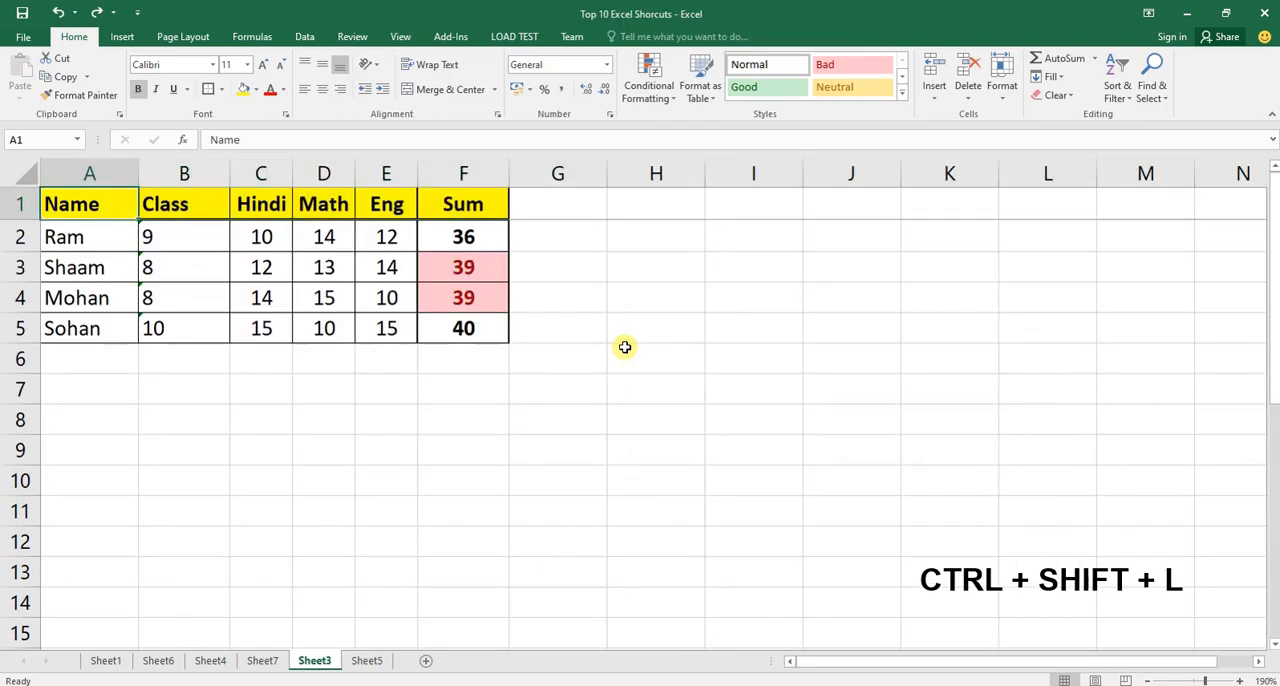
pyautogui.hotkey('ctrl', 'shift', 'Right')
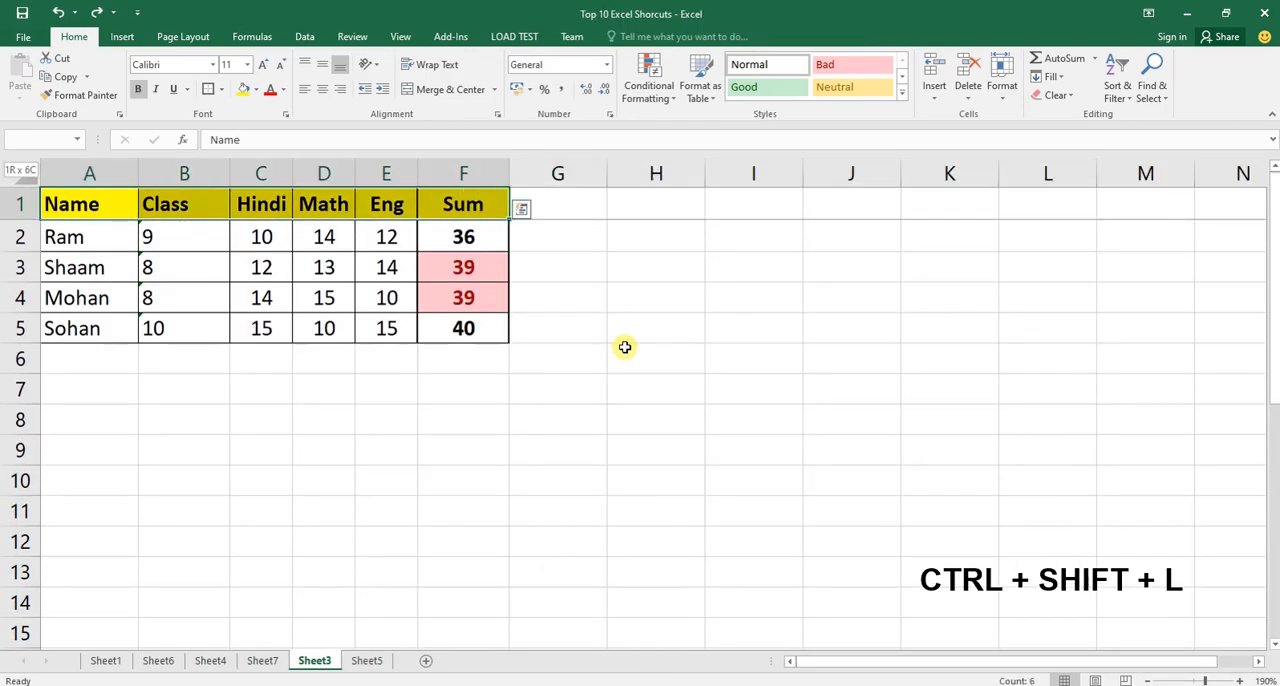
pyautogui.press('Left')
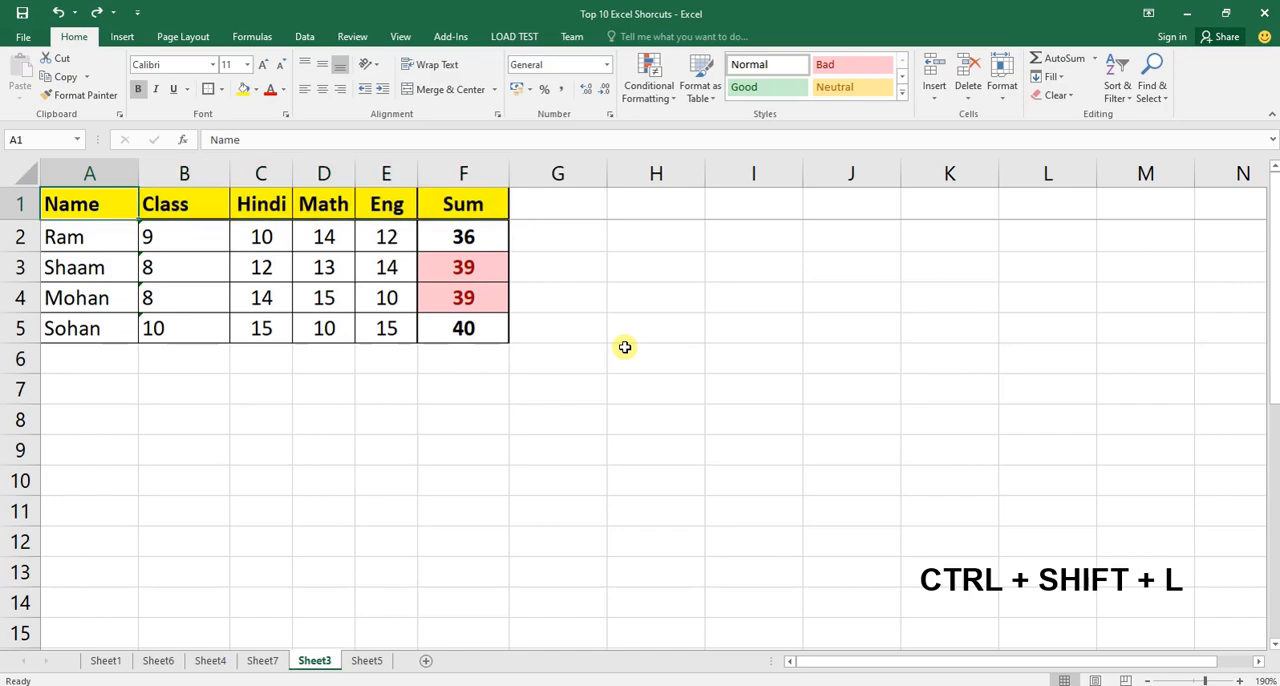
# Turn on filtering for the Sheet3 table with only the data cell C3 selected.
pyautogui.hotkey('ctrl', 'shift', 'Right')
pyautogui.press('Down')
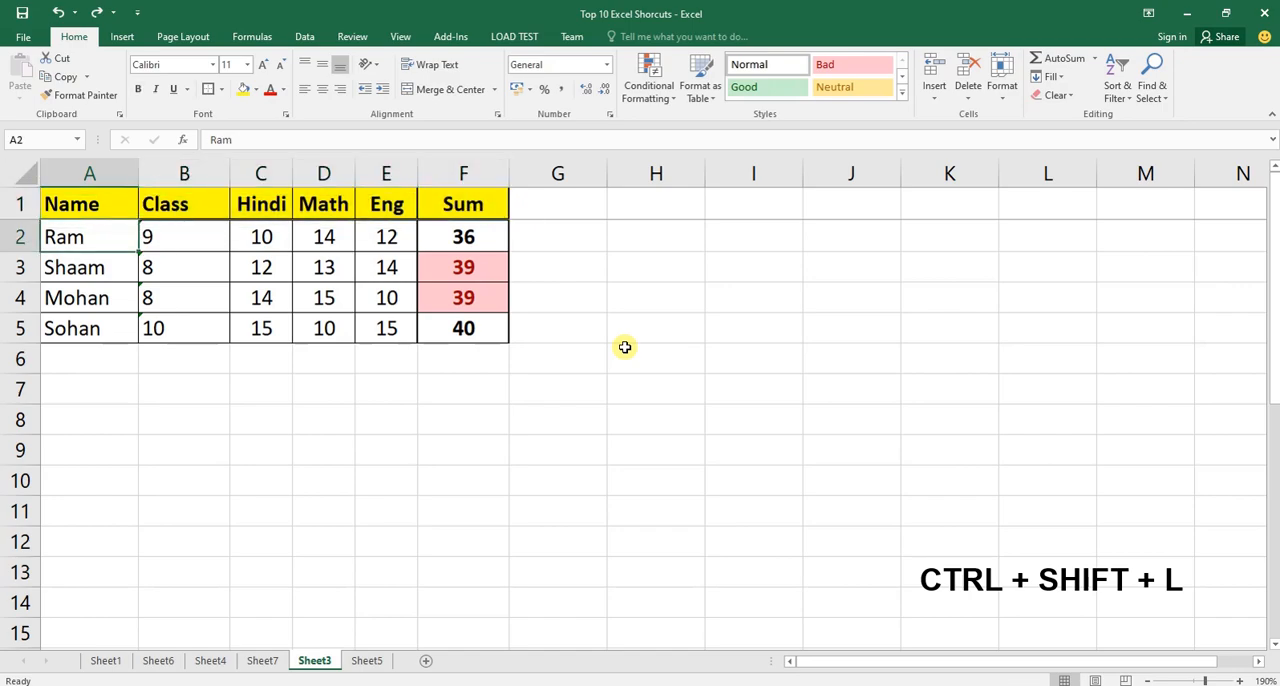
pyautogui.press('Down')
pyautogui.press('Right')
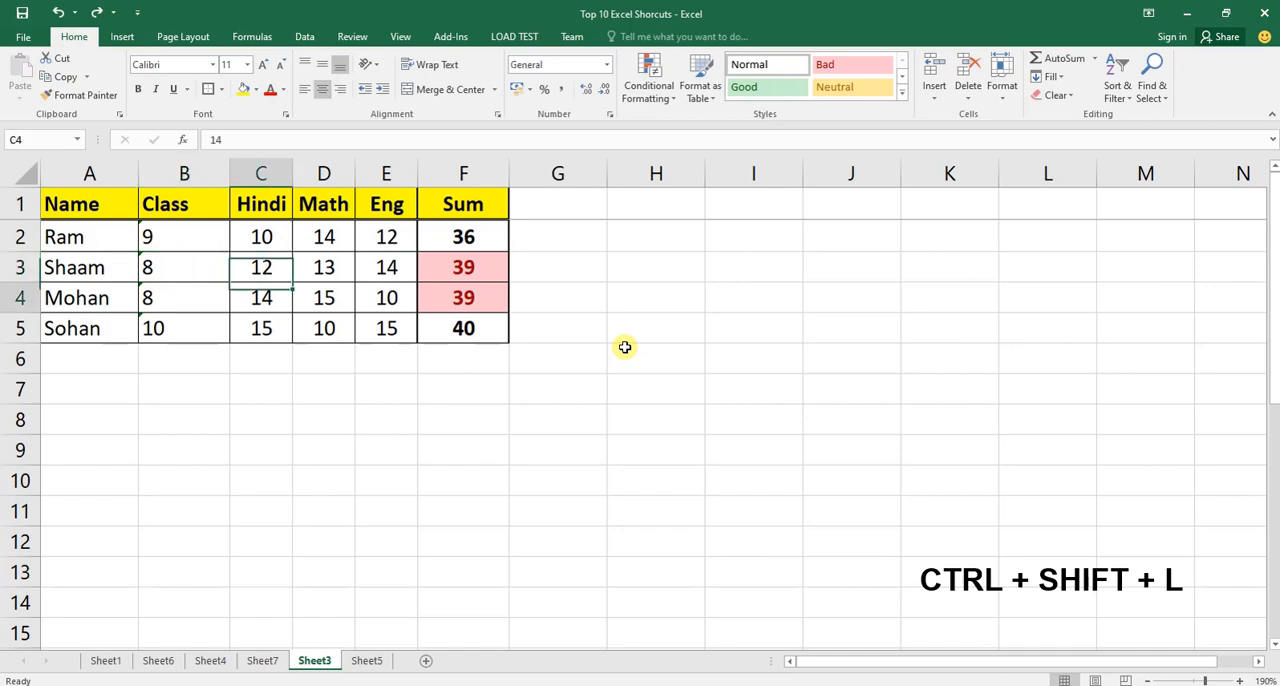
pyautogui.press('Right')
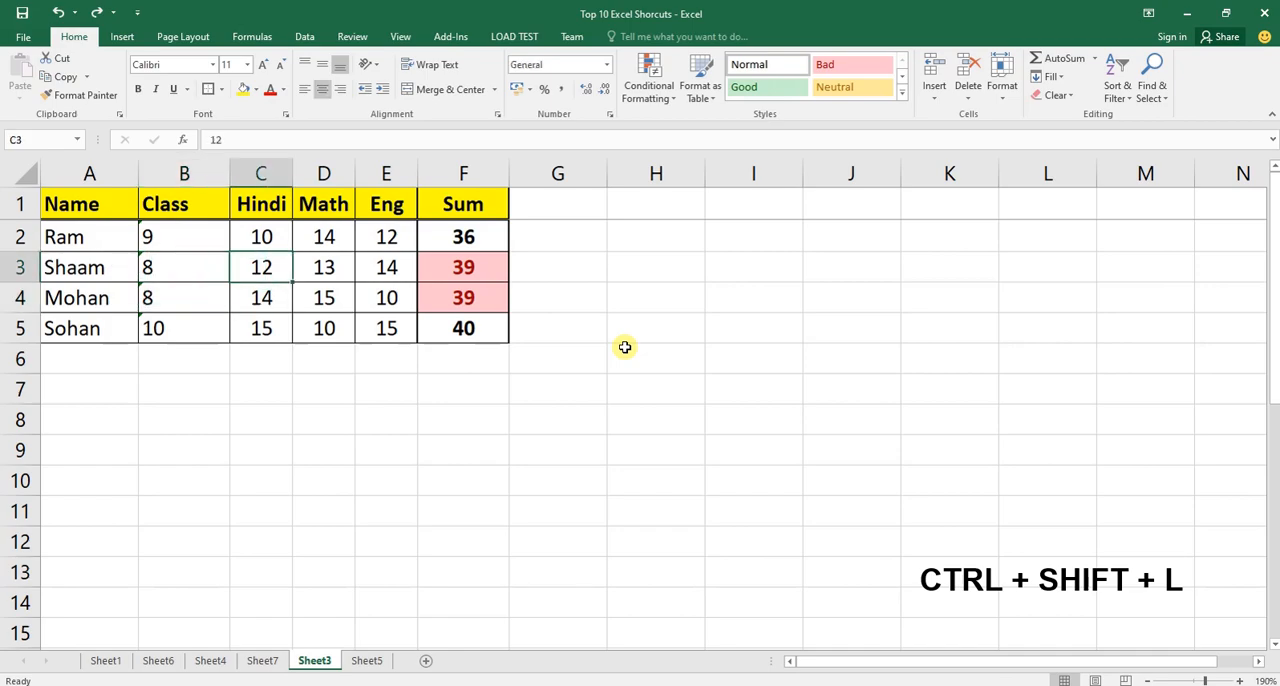
pyautogui.hotkey('ctrl', 'shift', 'l')
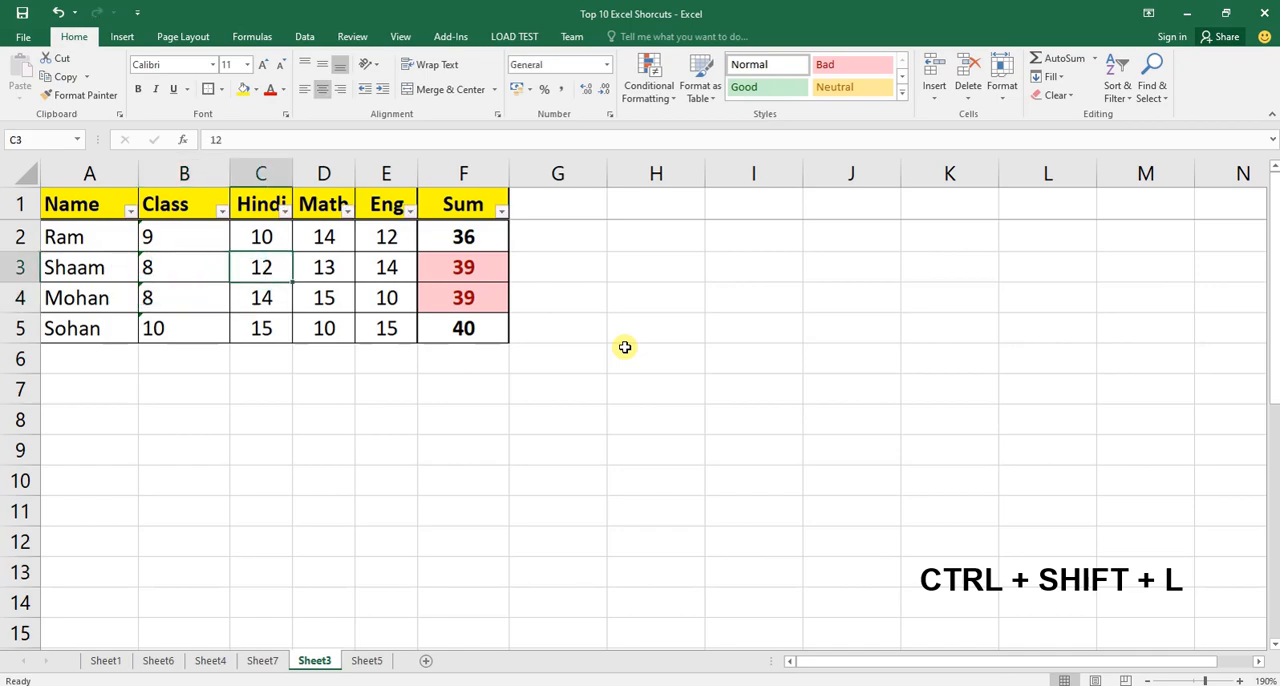
# Select the Sheet3 header cells A1:F1 and turn filtering off for the table.
pyautogui.press('Up')
pyautogui.press('Up')
pyautogui.press('Left')
pyautogui.press('Left')
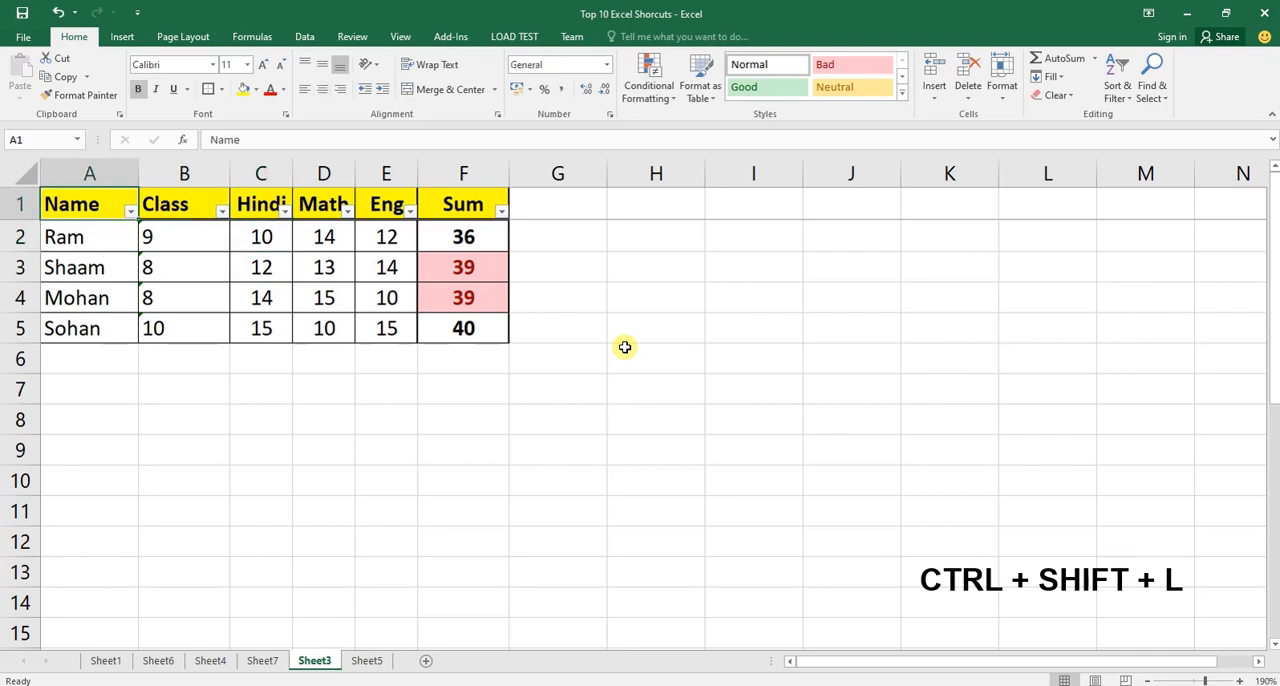
pyautogui.hotkey('ctrl', 'shift', 'Right')
pyautogui.press('Right')
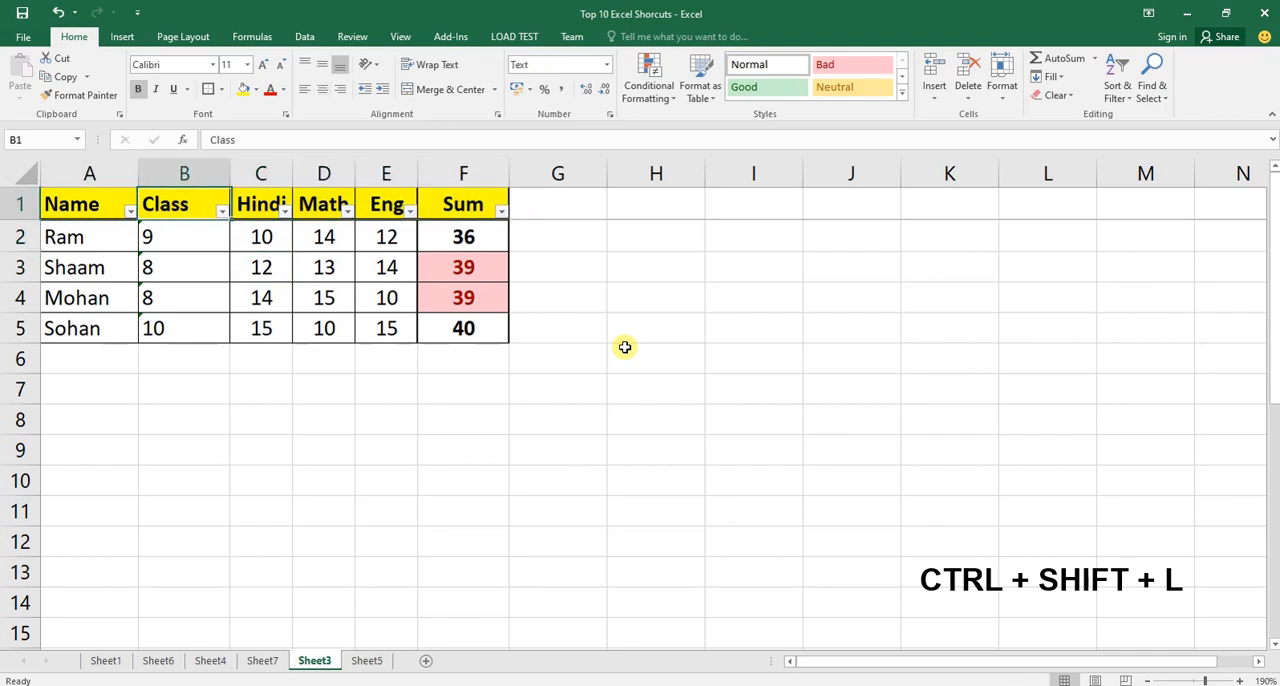
pyautogui.press('Down')
pyautogui.press('Left')
pyautogui.press('Up')
pyautogui.hotkey('shift', 'Right')
pyautogui.hotkey('shift', 'Right')
pyautogui.hotkey('shift', 'Right')
pyautogui.hotkey('shift', 'Right')
pyautogui.hotkey('shift', 'Right')
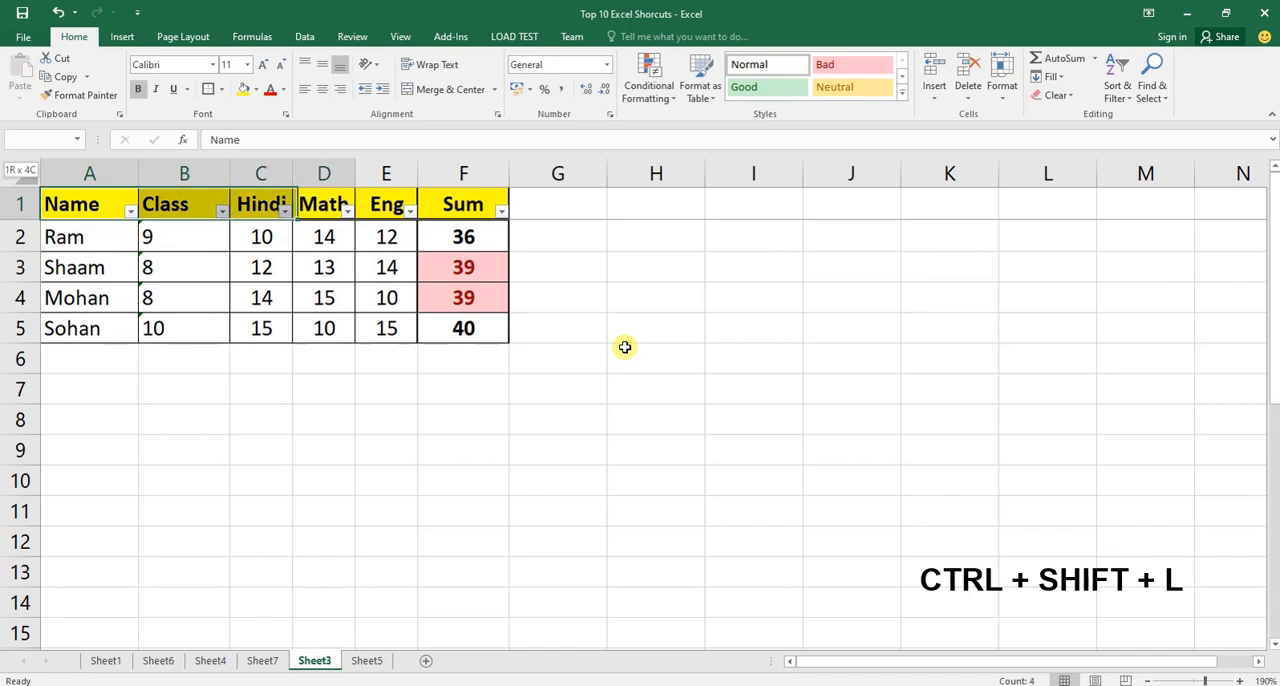
pyautogui.scroll(1, 657, 358)
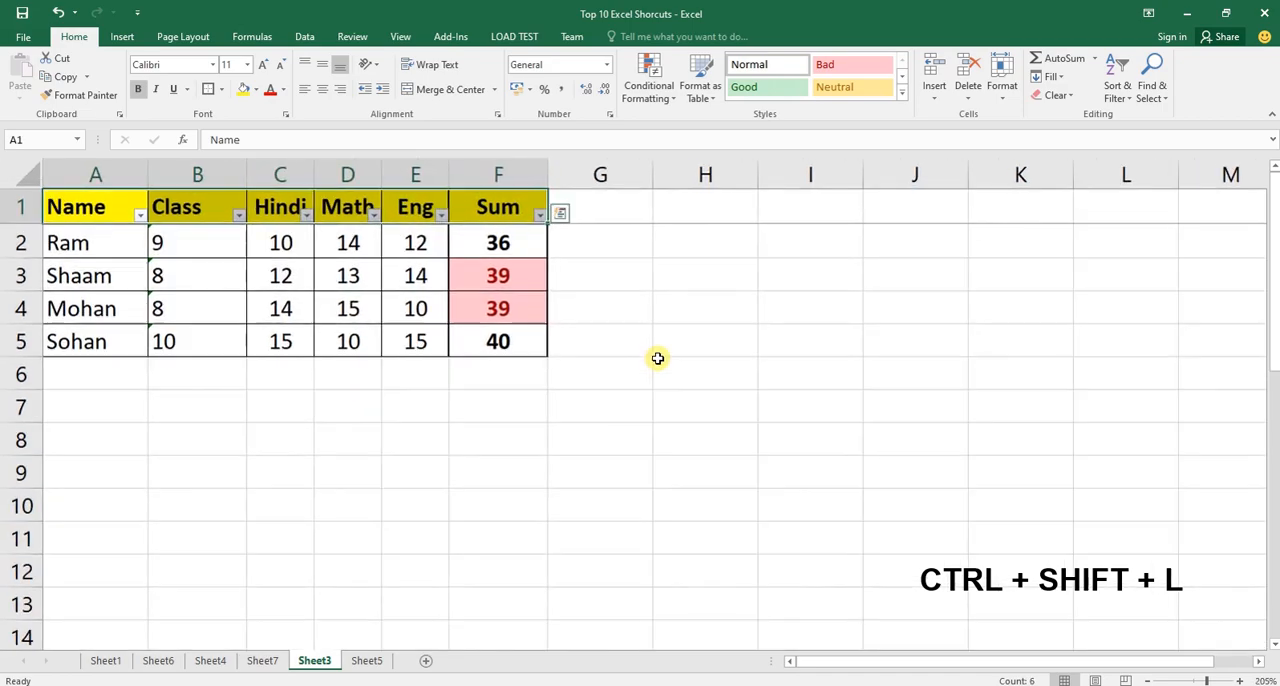
pyautogui.hotkey('ctrl', 'shift', 'l')
# Turn on filtering for the Sheet3 table from cell A2, and view the Sum column's filter options without applying any.
pyautogui.press('Down')
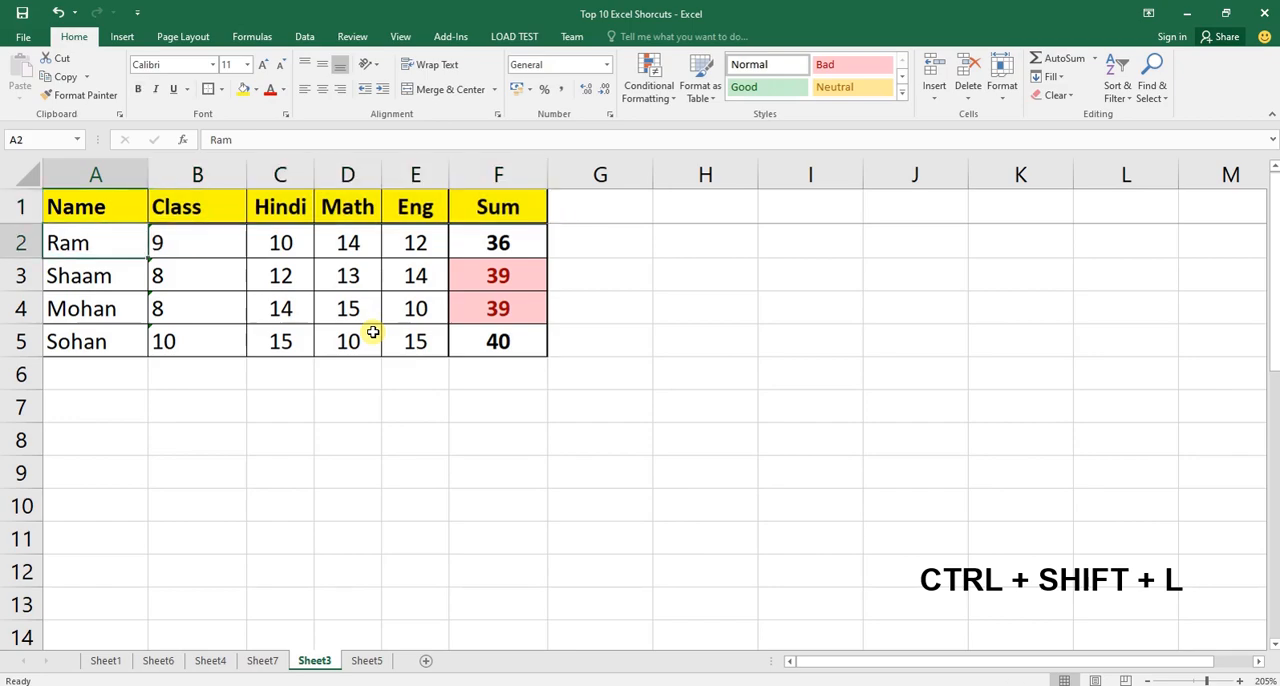
pyautogui.hotkey('ctrl', 'shift', 'l')
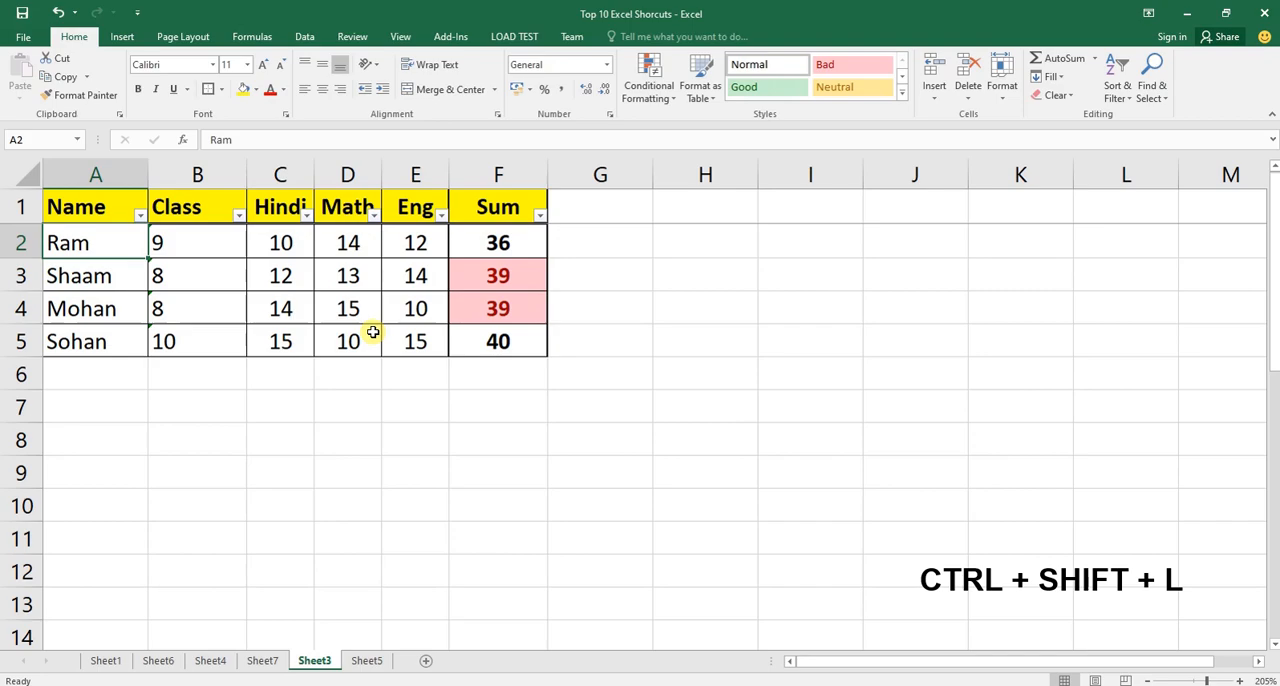
pyautogui.click(539, 215)
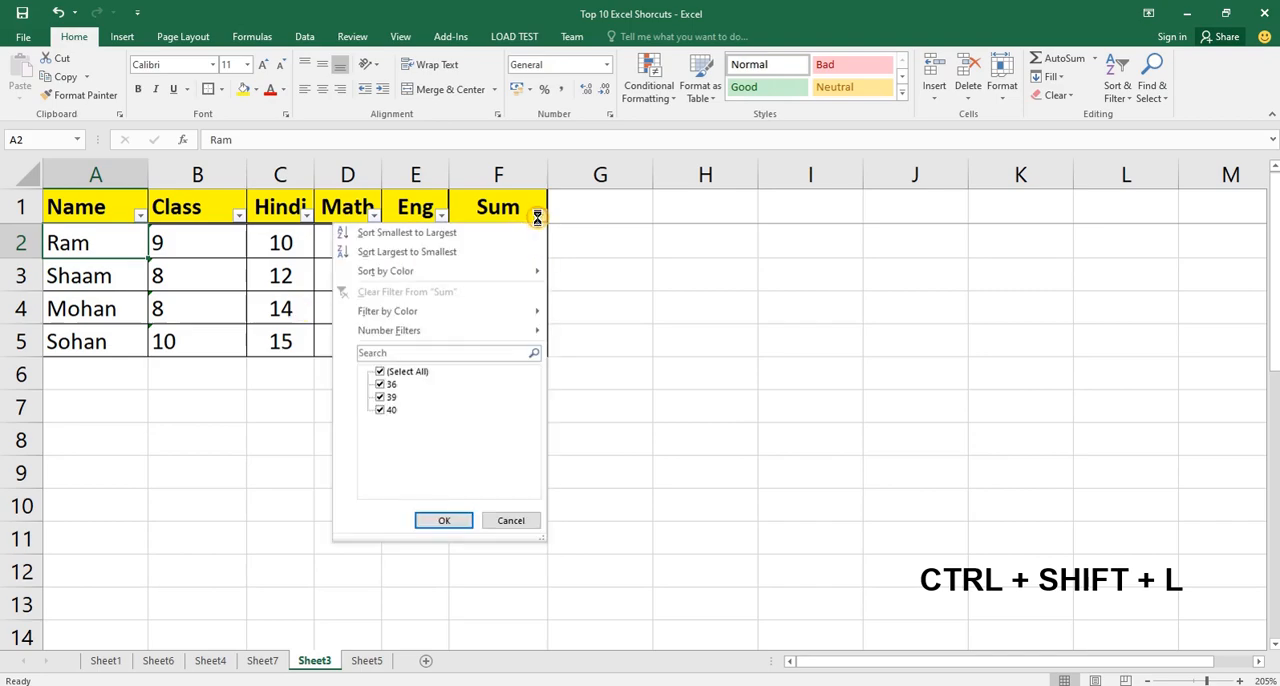
pyautogui.click(511, 521)
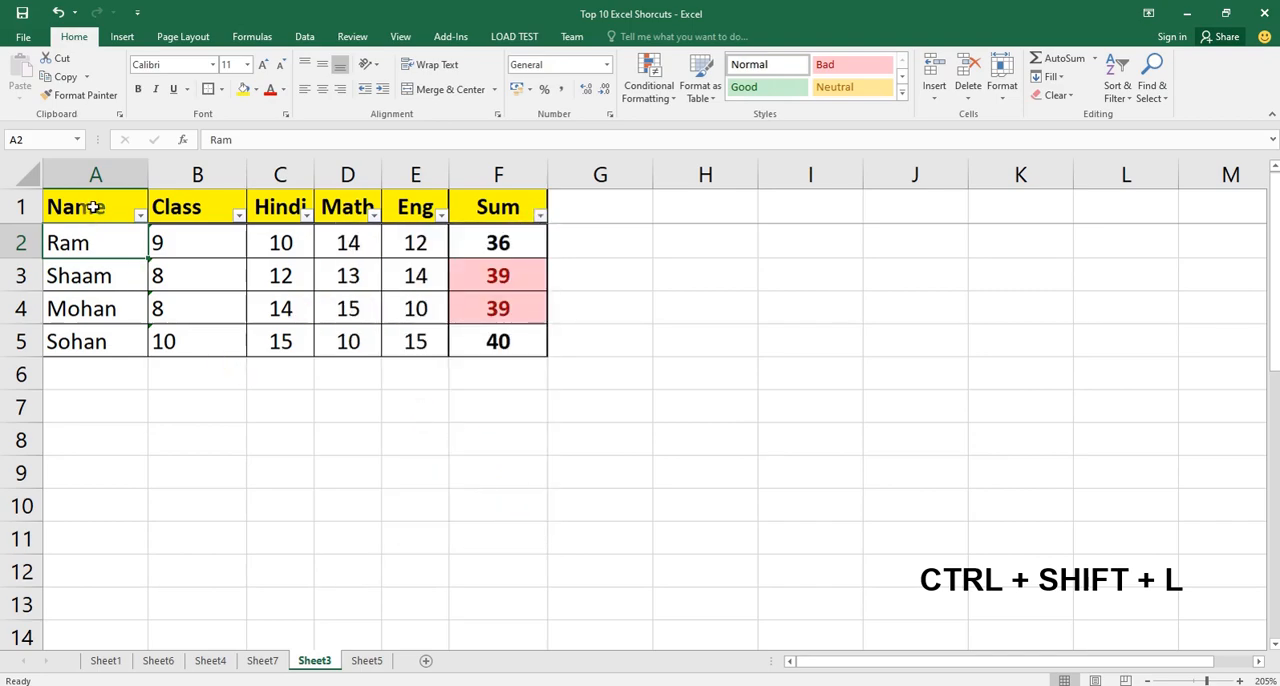
pyautogui.click(492, 336)
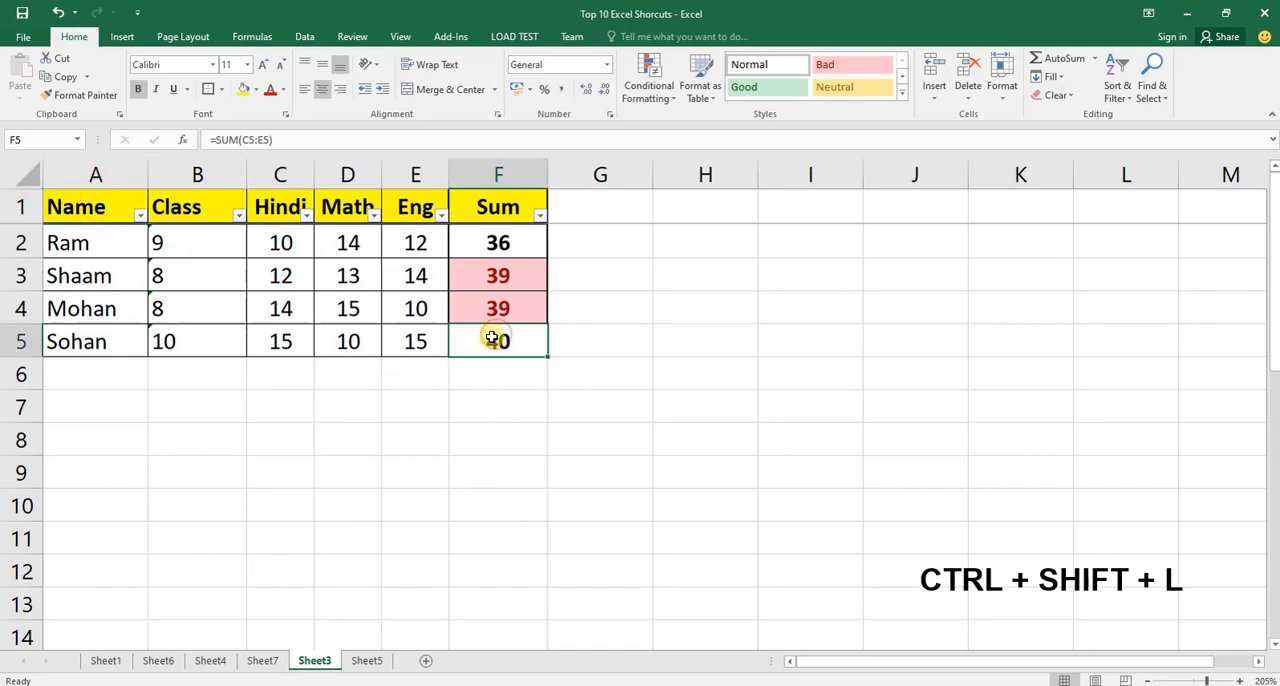
# Switch to Sheet4 and remove the filter from the Topic and Shortcuts table.
pyautogui.hotkey('ctrl', 'pageup')
pyautogui.hotkey('ctrl', 'pagedown')
pyautogui.hotkey('ctrl', 'pageup')
pyautogui.hotkey('ctrl', 'pageup')
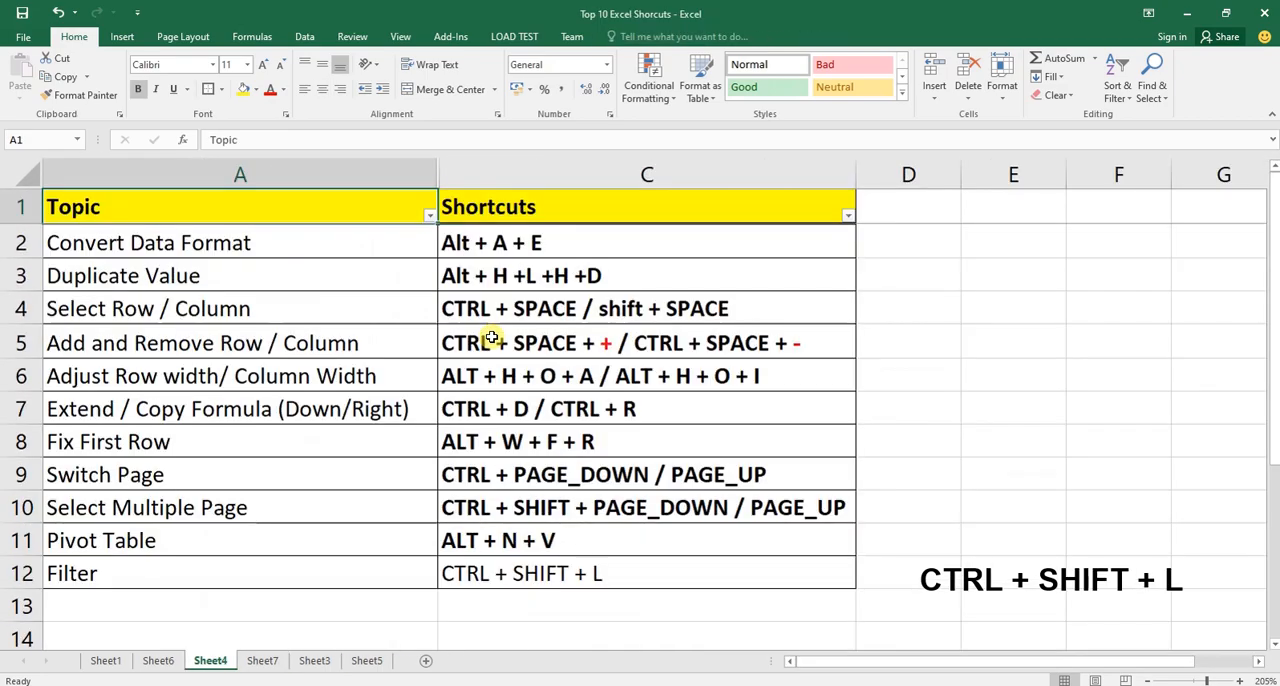
pyautogui.hotkey('ctrl', 'shift', 'l')
# Make the Filter shortcut text in Sheet4 cell C12 bold.
pyautogui.press('Right')
pyautogui.press('Down')
pyautogui.hotkey('shift', 'Down')
pyautogui.hotkey('shift', 'Down')
pyautogui.hotkey('shift', 'Down')
pyautogui.hotkey('shift', 'Down')
pyautogui.hotkey('shift', 'Down')
pyautogui.hotkey('shift', 'Down')
pyautogui.hotkey('shift', 'Down')
pyautogui.hotkey('shift', 'Down')
pyautogui.hotkey('shift', 'Down')
pyautogui.hotkey('shift', 'Down')
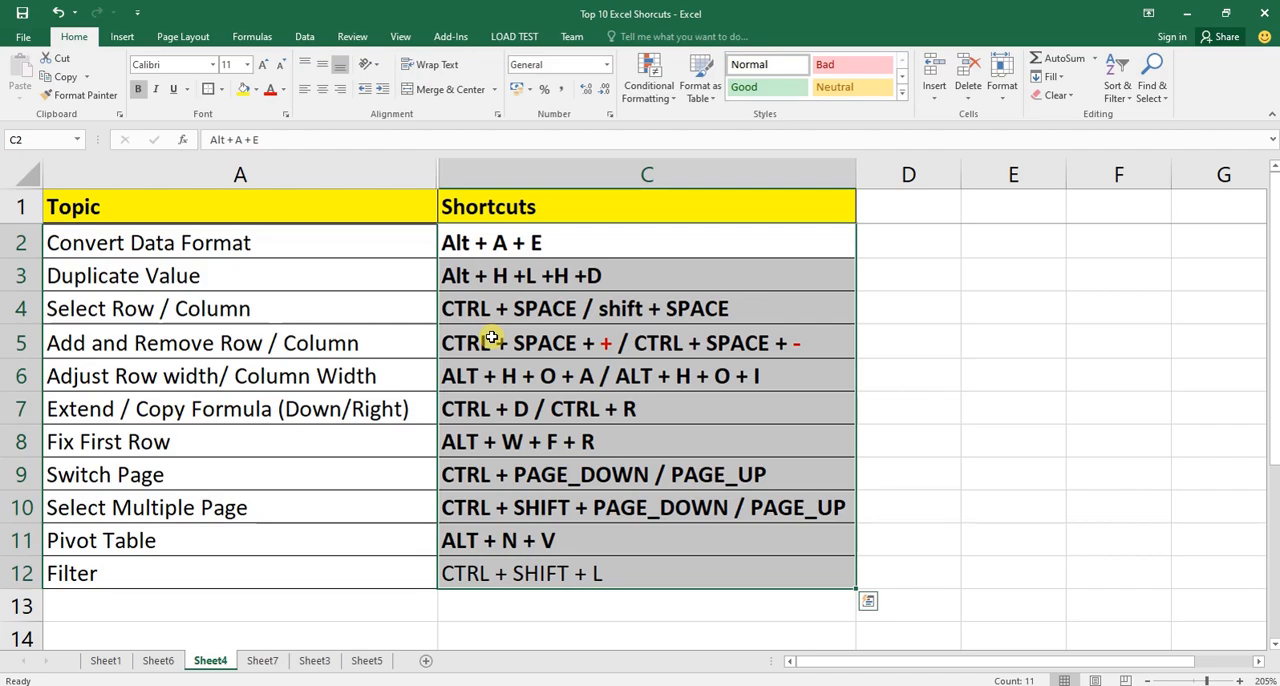
pyautogui.press('Down')
pyautogui.hotkey('ctrl', 'Down')
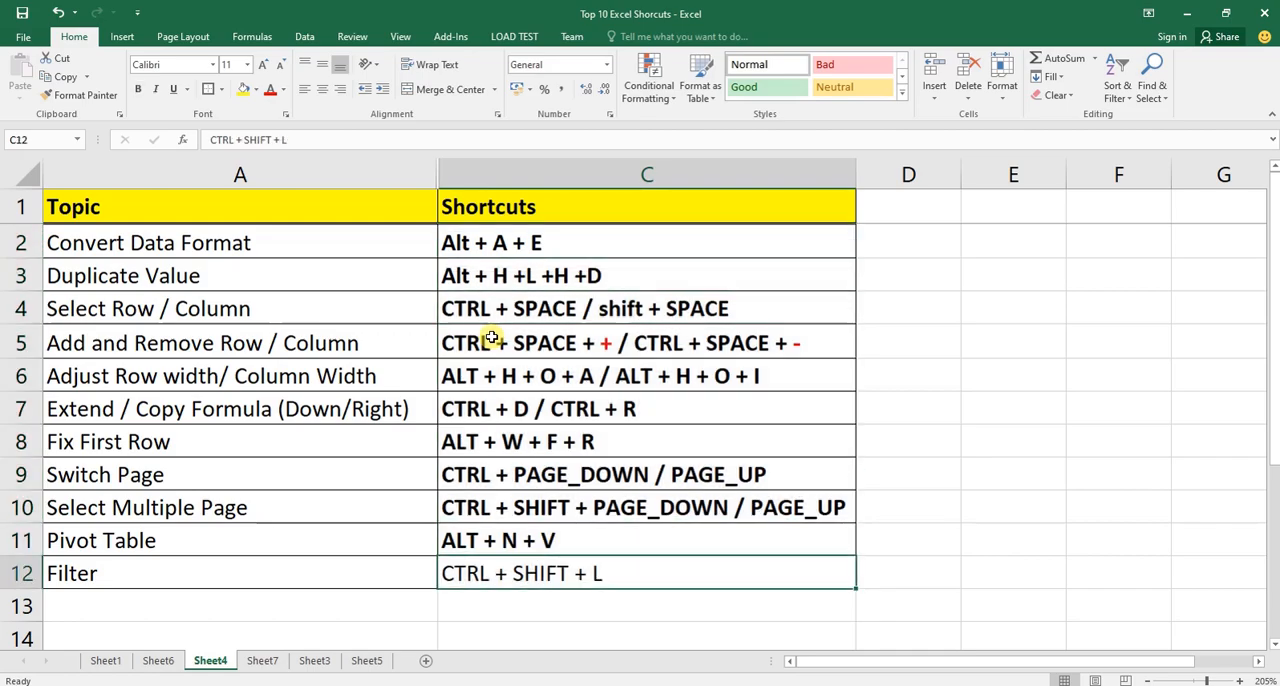
pyautogui.hotkey('ctrl', 'b')
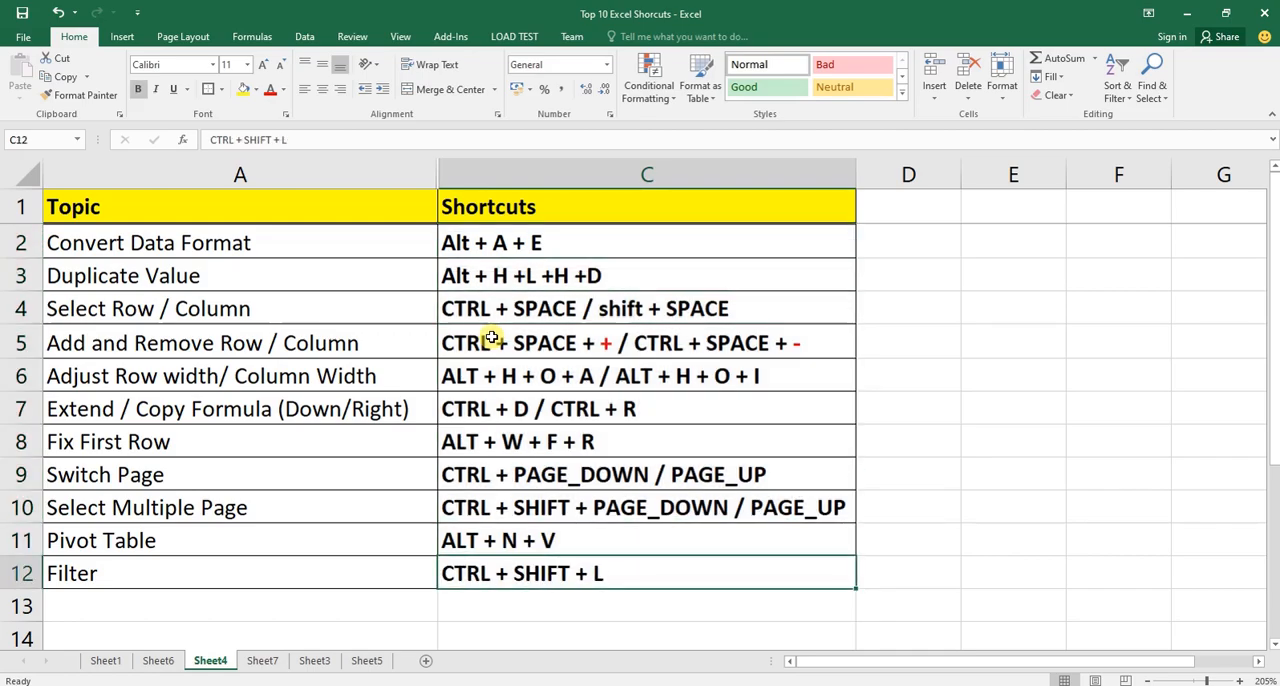
# Switch to the Sheet1 title page and select The Fantasy Tech logo picture.
pyautogui.hotkey('ctrl', 'pageup')
pyautogui.hotkey('ctrl', 'pageup')
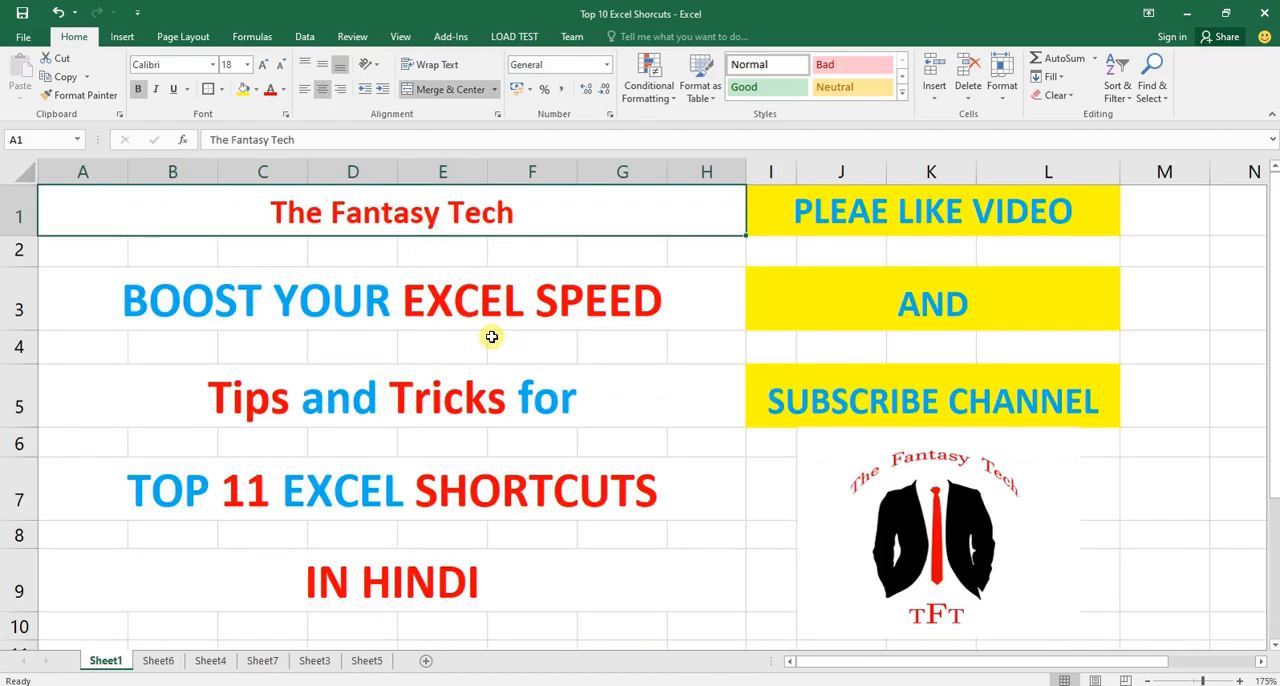
pyautogui.click(845, 516)
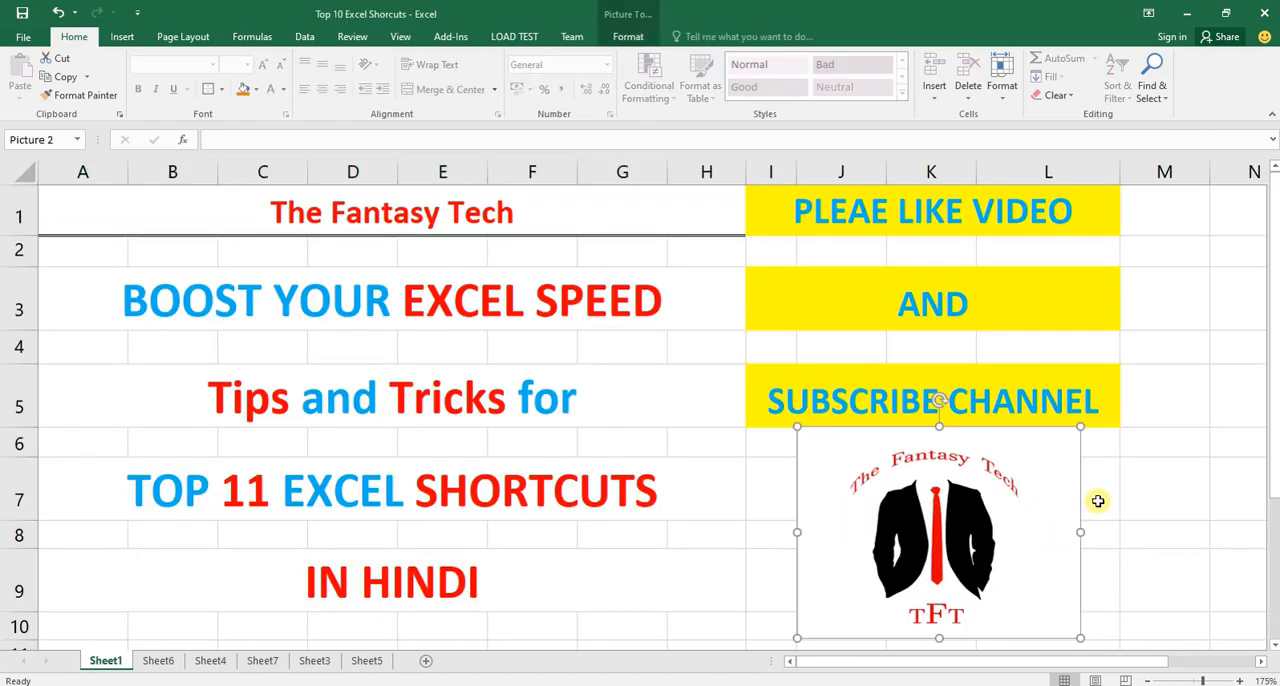